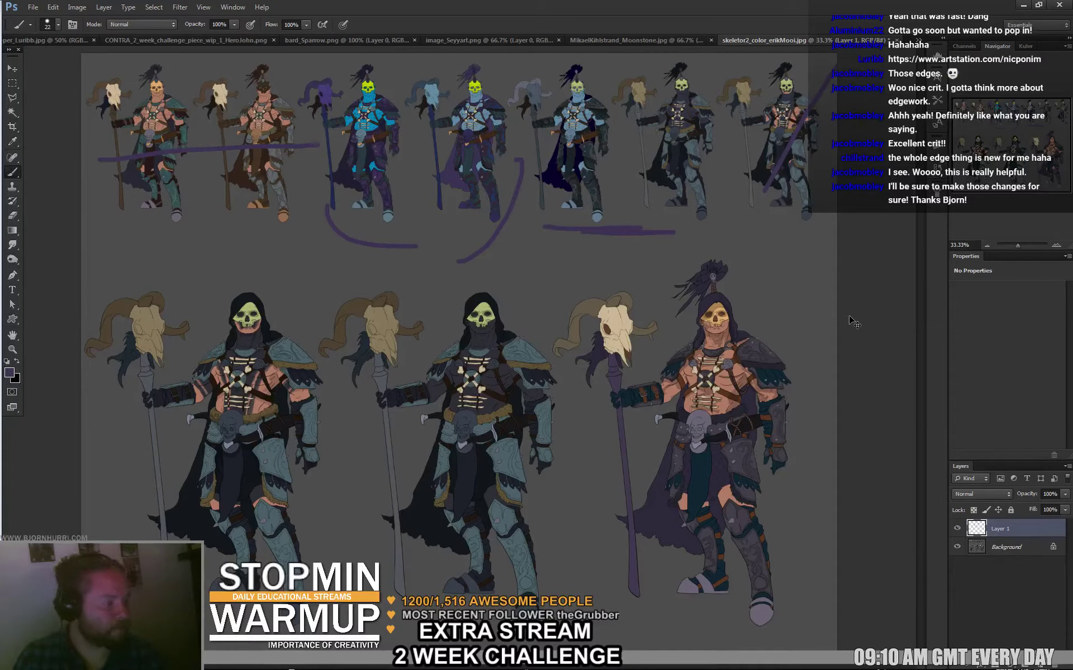
# Zoom in on the figure lineup and toggle the paintover with undo to compare versions.
pyautogui.hotkey('ctrl', '+')
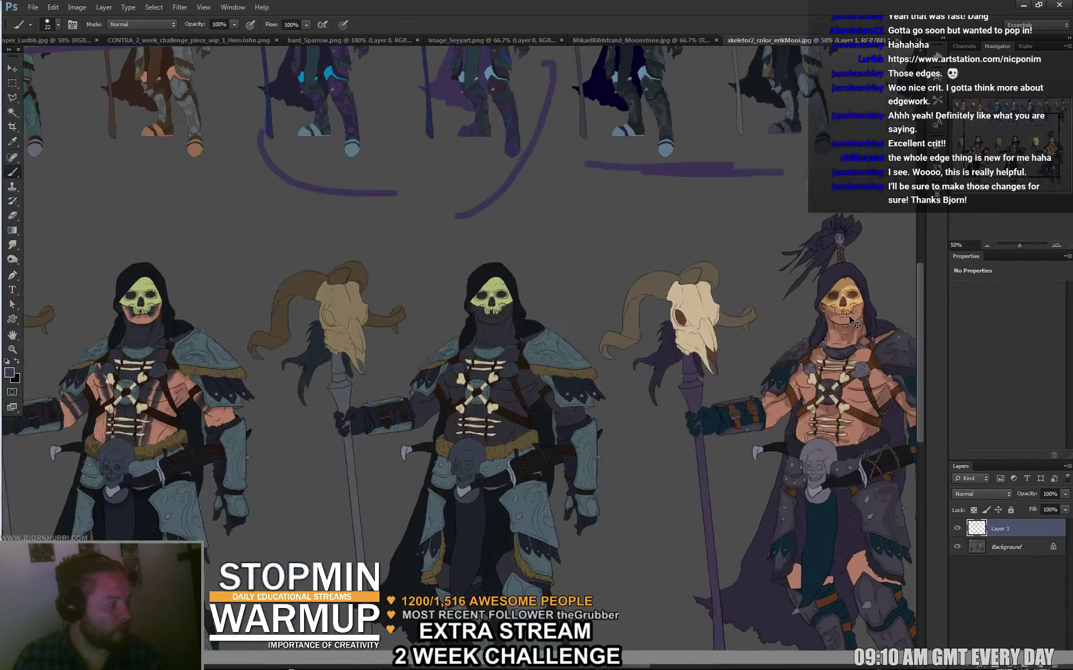
pyautogui.moveTo(860, 422); pyautogui.dragTo(889, 374)
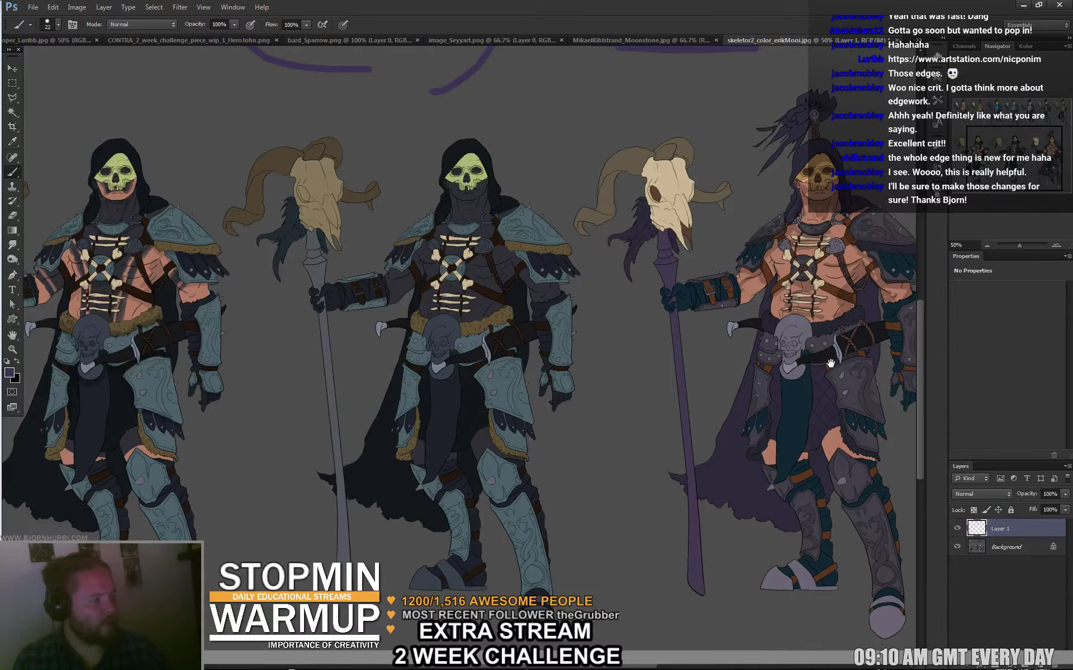
pyautogui.hotkey('ctrl', 'z')
pyautogui.moveTo(855, 384); pyautogui.dragTo(875, 397)
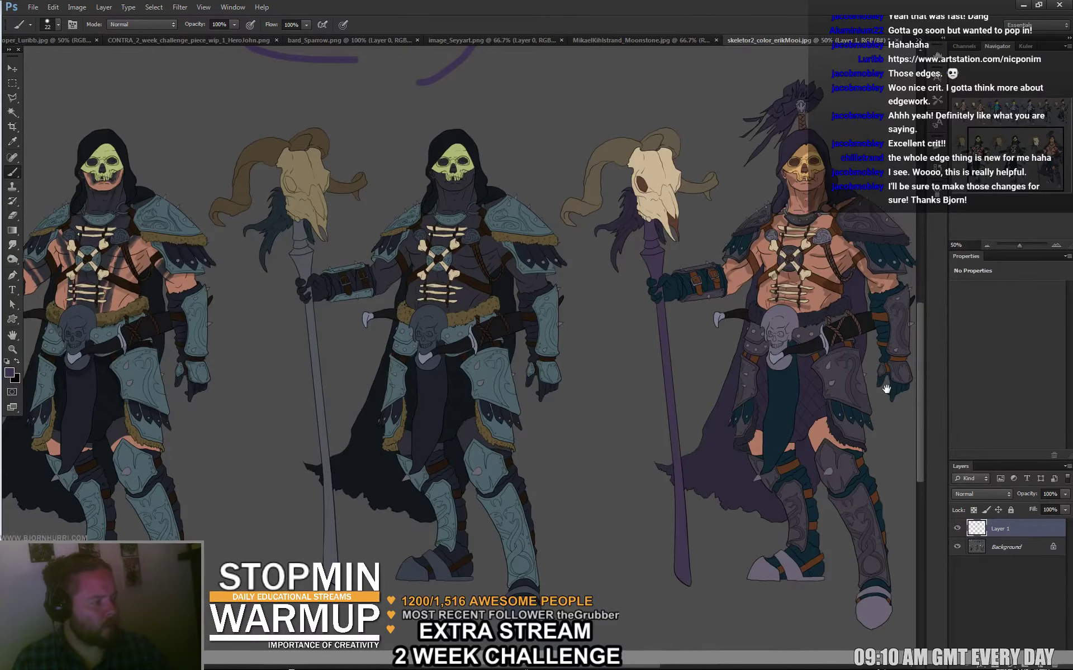
pyautogui.hotkey('ctrl', 'z')
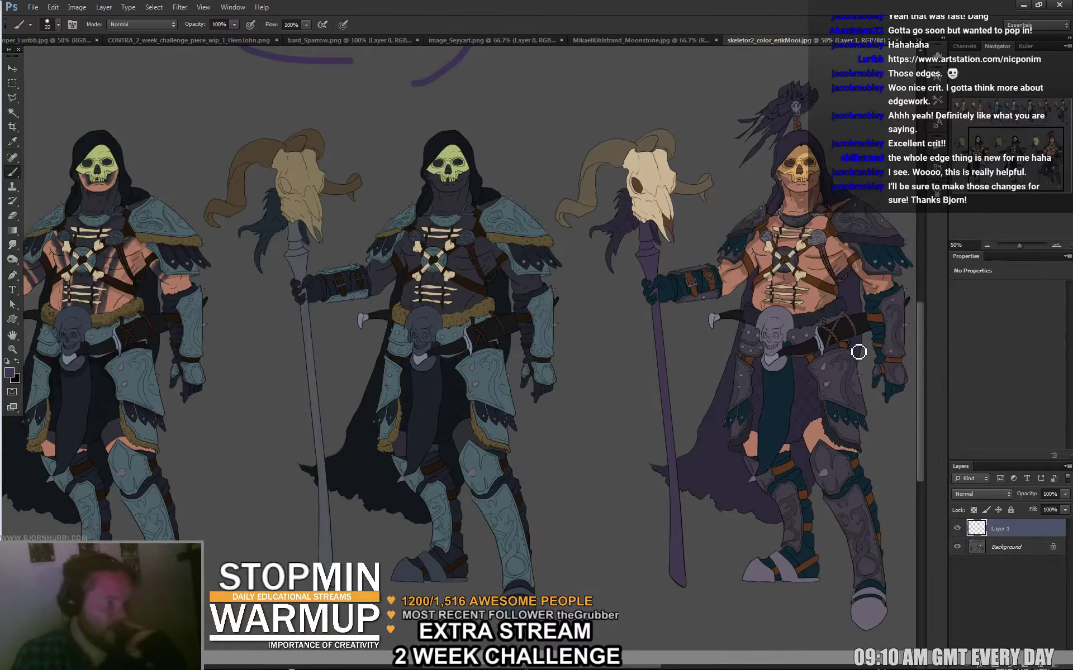
pyautogui.moveTo(687, 373); pyautogui.dragTo(646, 375)
pyautogui.hotkey('ctrl', 'z')
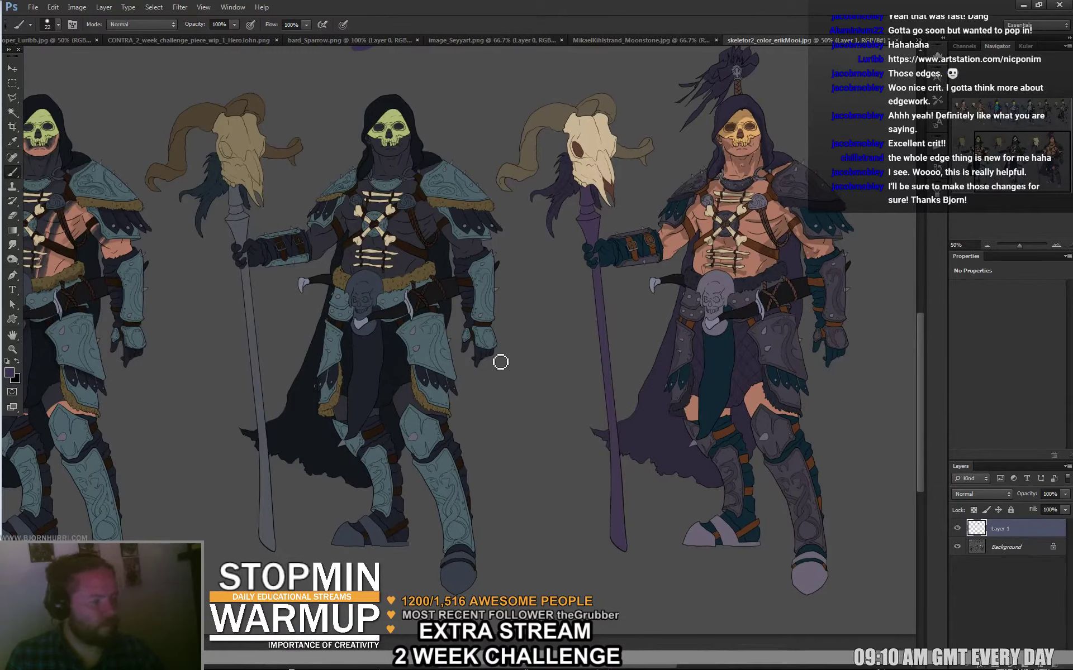
pyautogui.moveTo(474, 325); pyautogui.dragTo(487, 322)
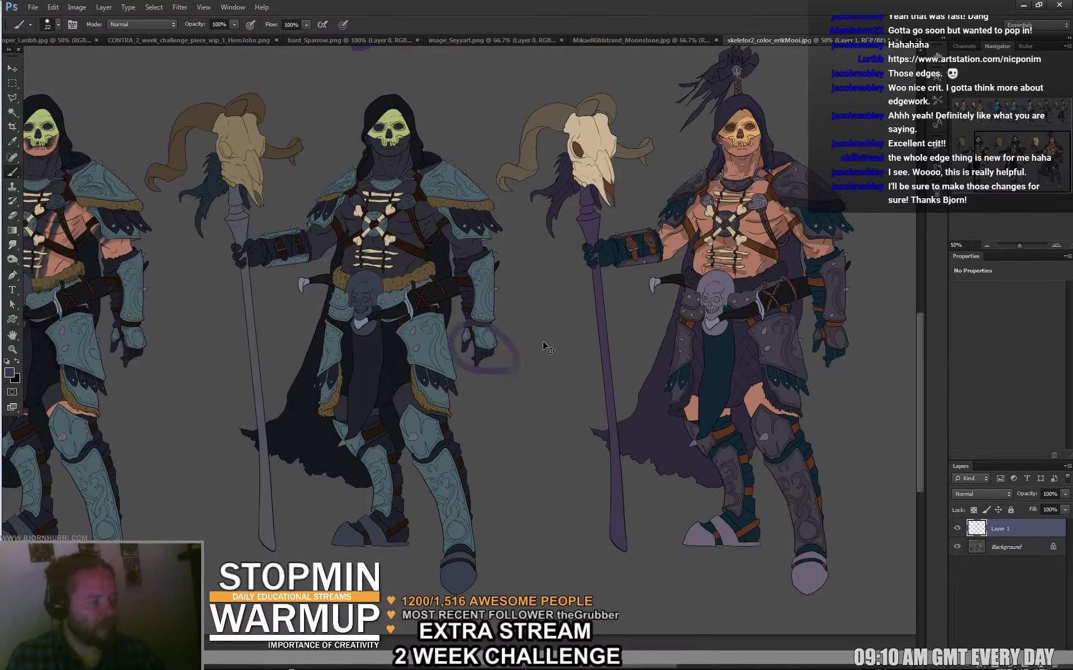
pyautogui.hotkey('ctrl', 'z')
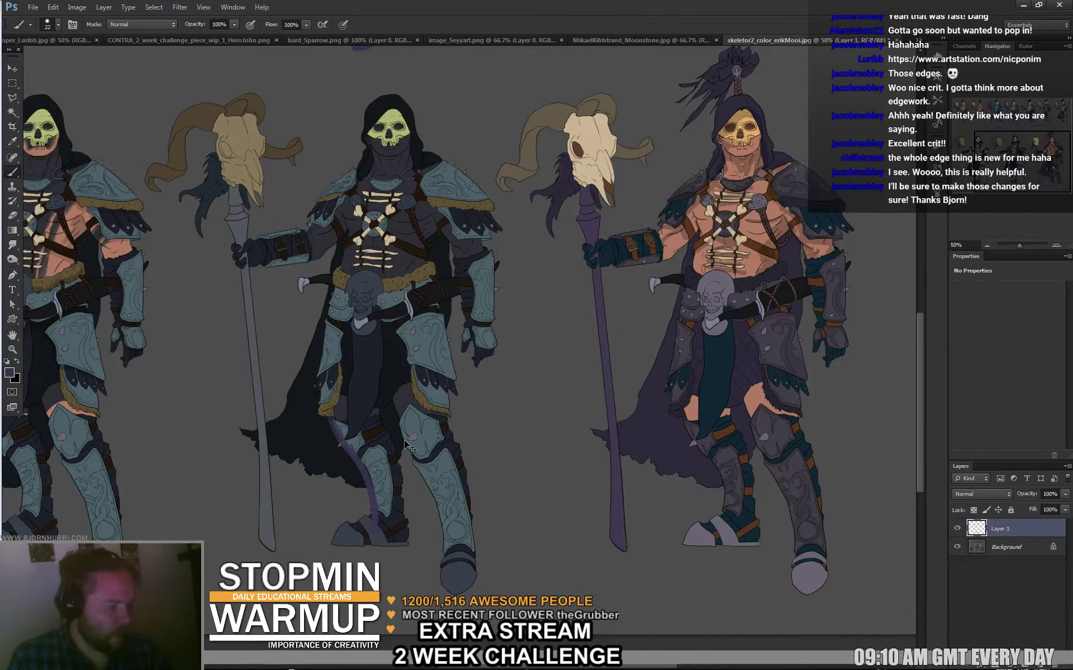
# Switch to white and try curves running from the cape down to the boot, then remove them.
pyautogui.press('x')
pyautogui.moveTo(331, 414); pyautogui.dragTo(371, 519)
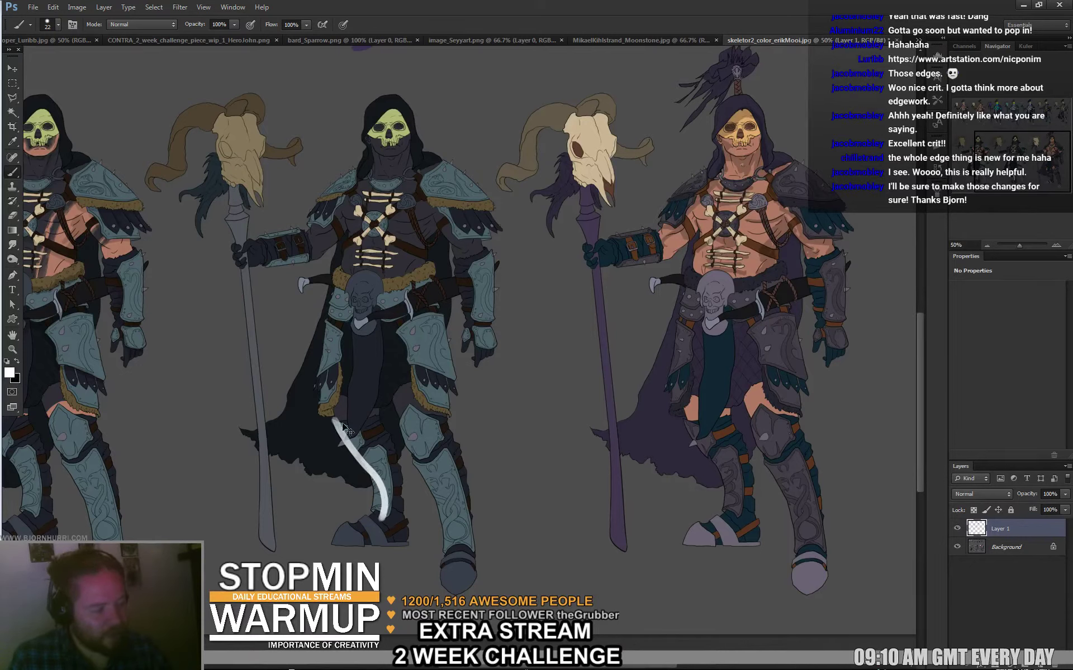
pyautogui.hotkey('ctrl', 'z')
pyautogui.moveTo(330, 413)
pyautogui.mouseDown()
pyautogui.moveTo(371, 477)
pyautogui.moveTo(372, 520)
pyautogui.mouseUp()
pyautogui.moveTo(380, 412)
pyautogui.mouseDown()
pyautogui.moveTo(410, 492)
pyautogui.moveTo(403, 537)
pyautogui.mouseUp()
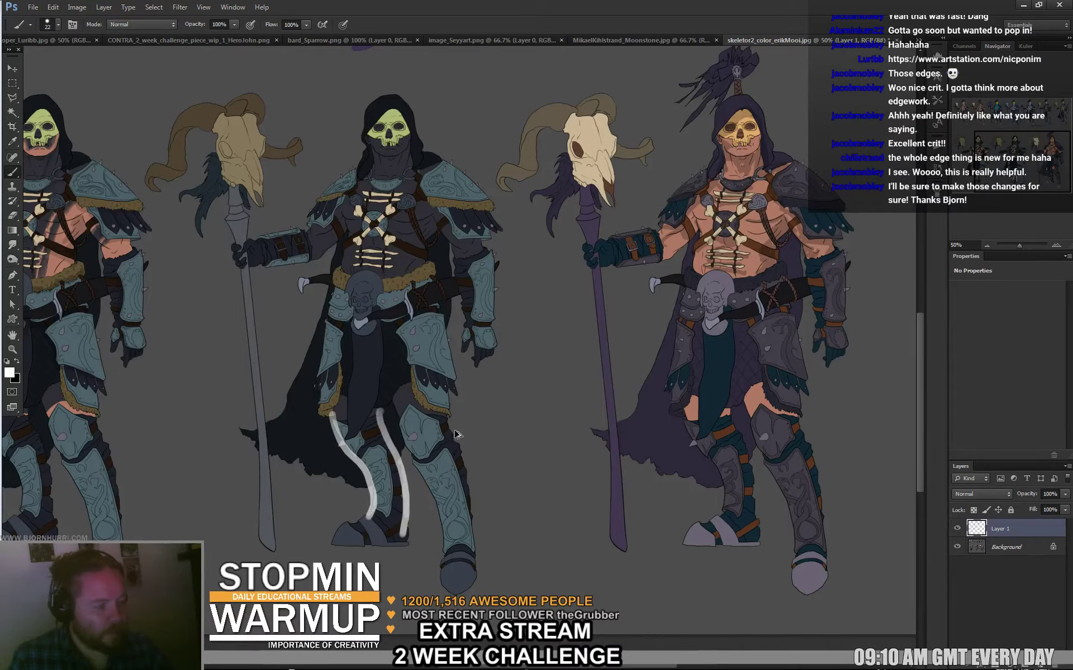
pyautogui.hotkey('ctrl', 'z')
pyautogui.hotkey('ctrl', 'z')
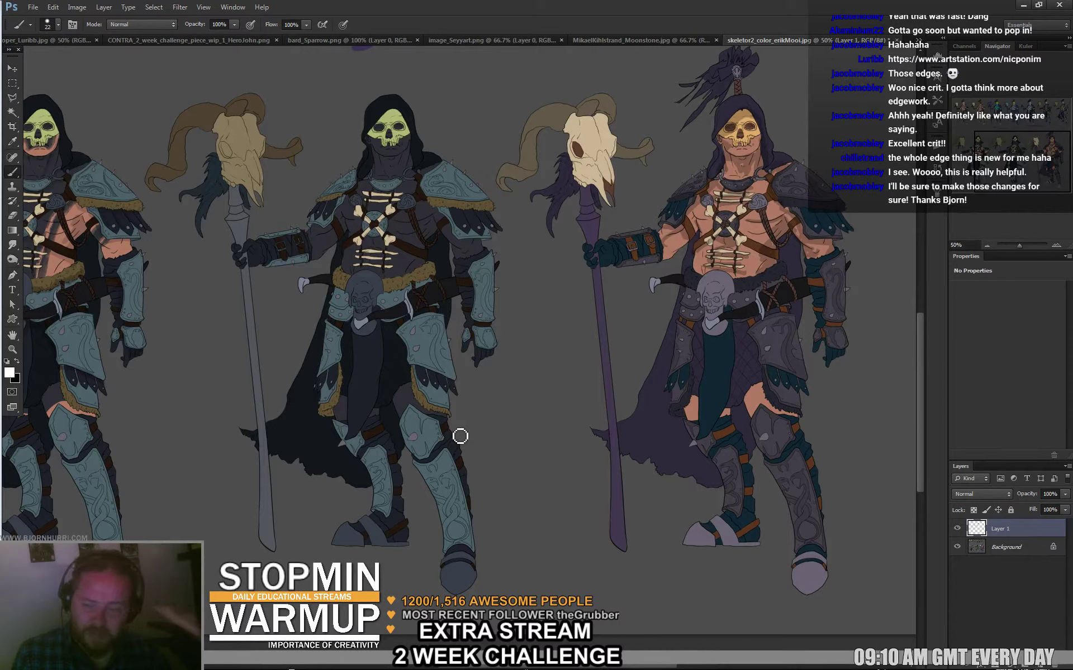
# Set a thin brush (size 6) and trace the shin contour down toward the boot.
pyautogui.rightClick(459, 436)
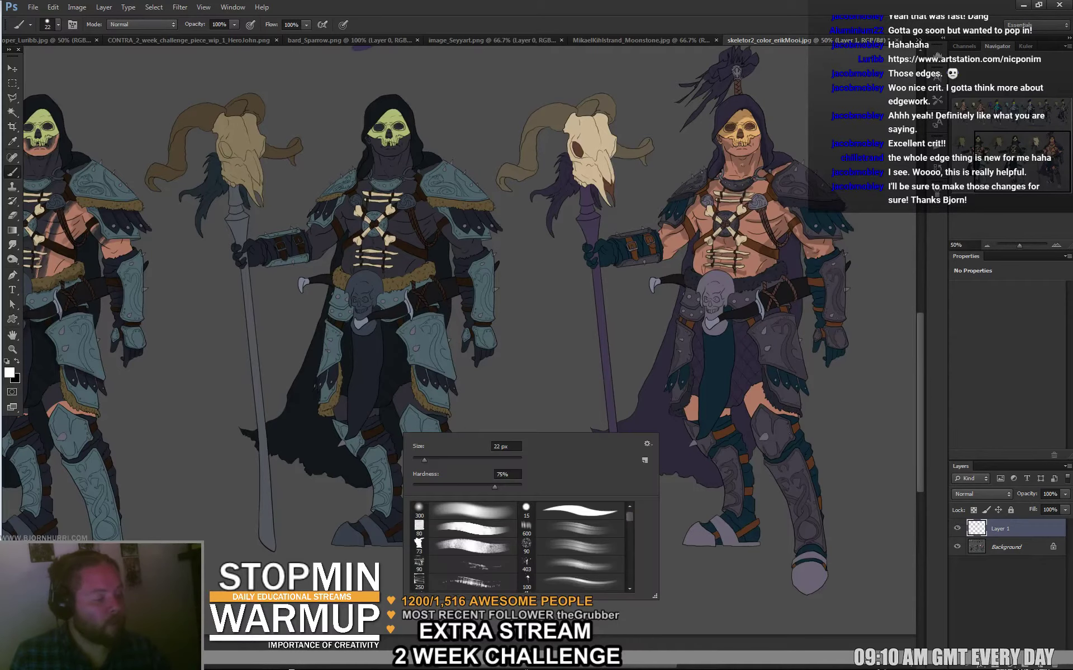
pyautogui.write('6')
pyautogui.press('Return')
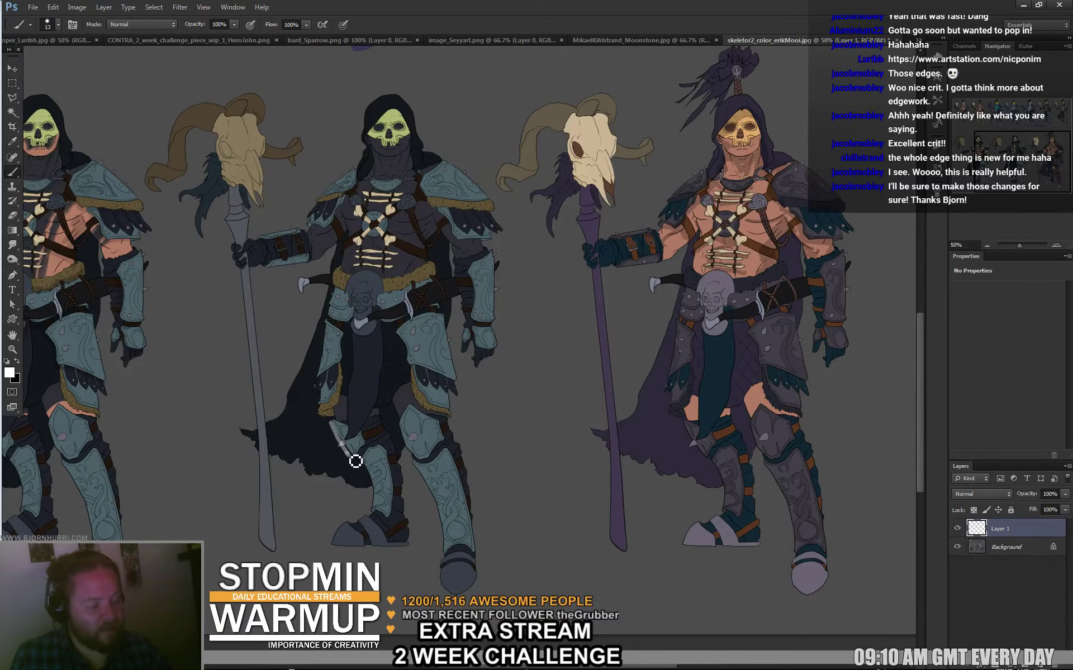
pyautogui.rightClick(366, 445)
pyautogui.press('Escape')
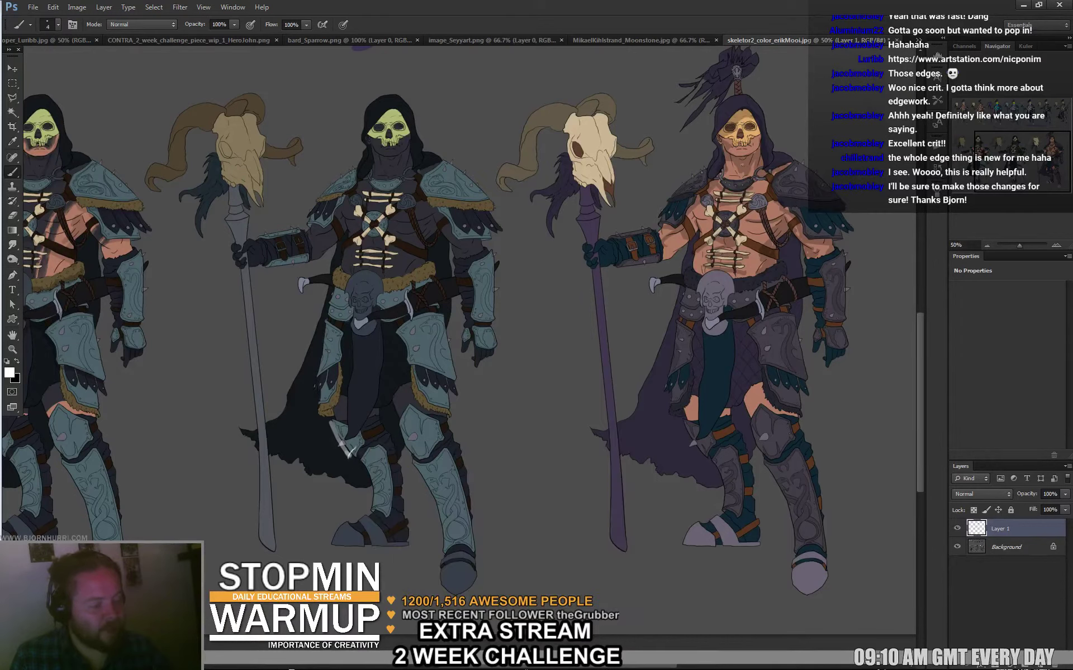
pyautogui.rightClick(402, 437)
pyautogui.moveTo(357, 459); pyautogui.dragTo(377, 514)
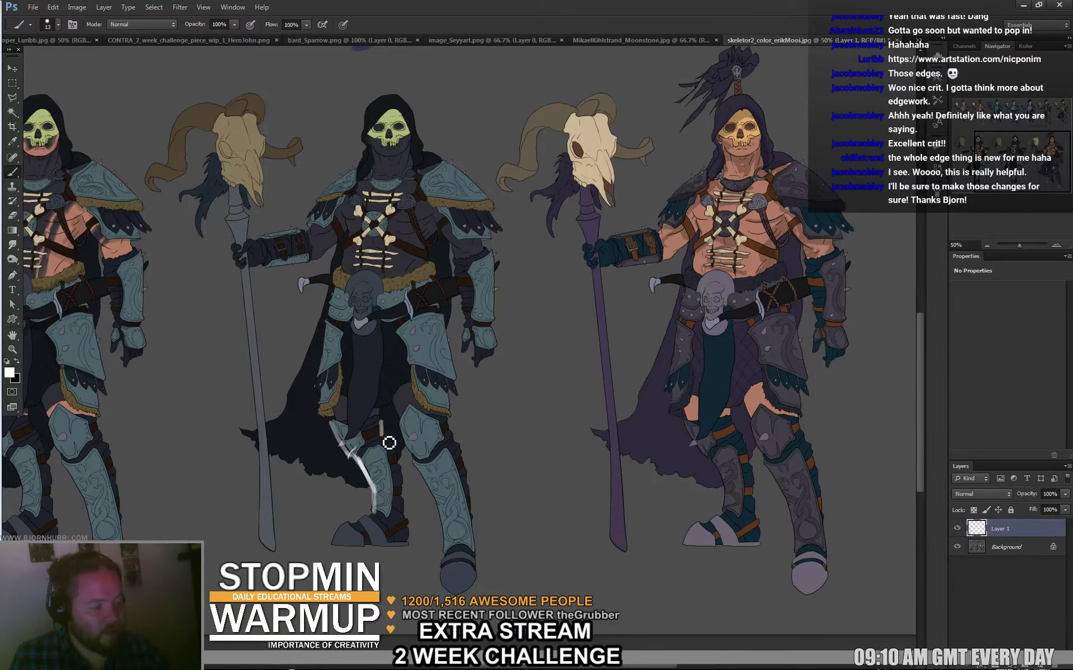
pyautogui.moveTo(390, 443)
pyautogui.mouseDown()
pyautogui.moveTo(406, 467)
pyautogui.moveTo(405, 522)
pyautogui.mouseUp()
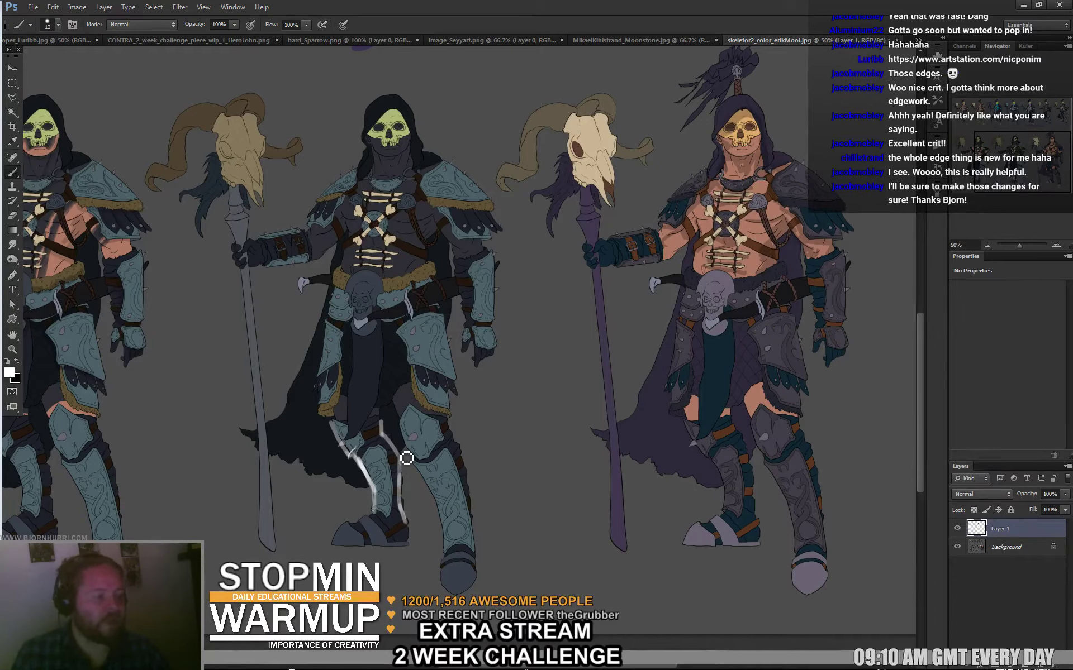
pyautogui.moveTo(350, 439)
pyautogui.mouseDown()
pyautogui.moveTo(382, 432)
pyautogui.moveTo(405, 453)
pyautogui.mouseUp()
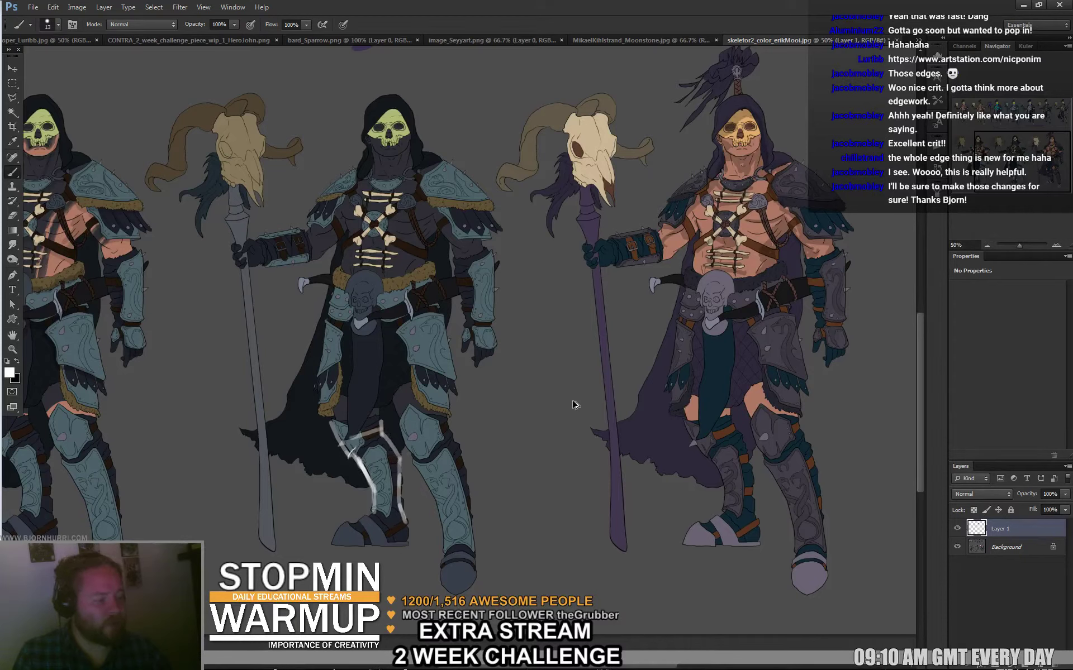
# Try several ground lines below the feet and undo each one.
pyautogui.moveTo(320, 541); pyautogui.dragTo(420, 536)
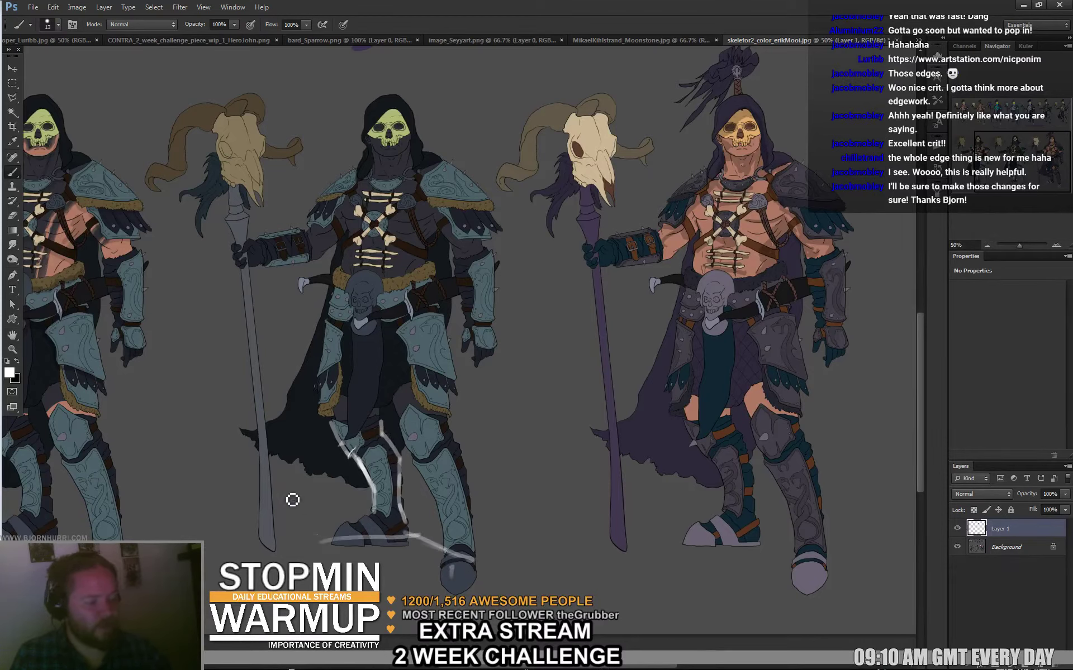
pyautogui.hotkey('ctrl', 'z')
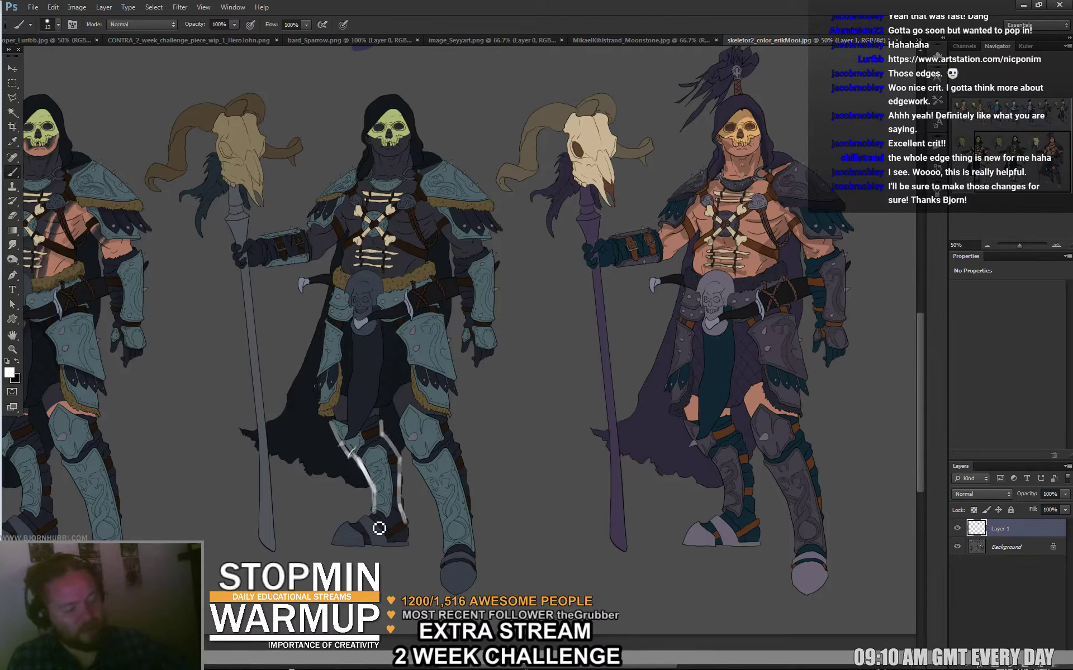
pyautogui.moveTo(293, 503); pyautogui.dragTo(577, 578)
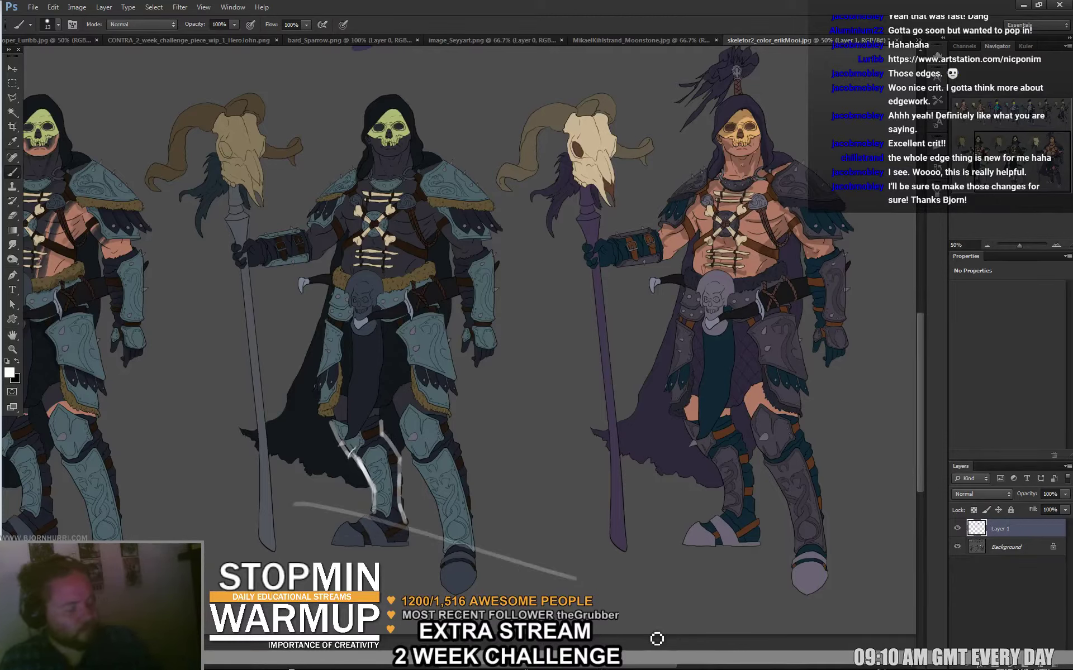
pyautogui.hotkey('ctrl', 'z')
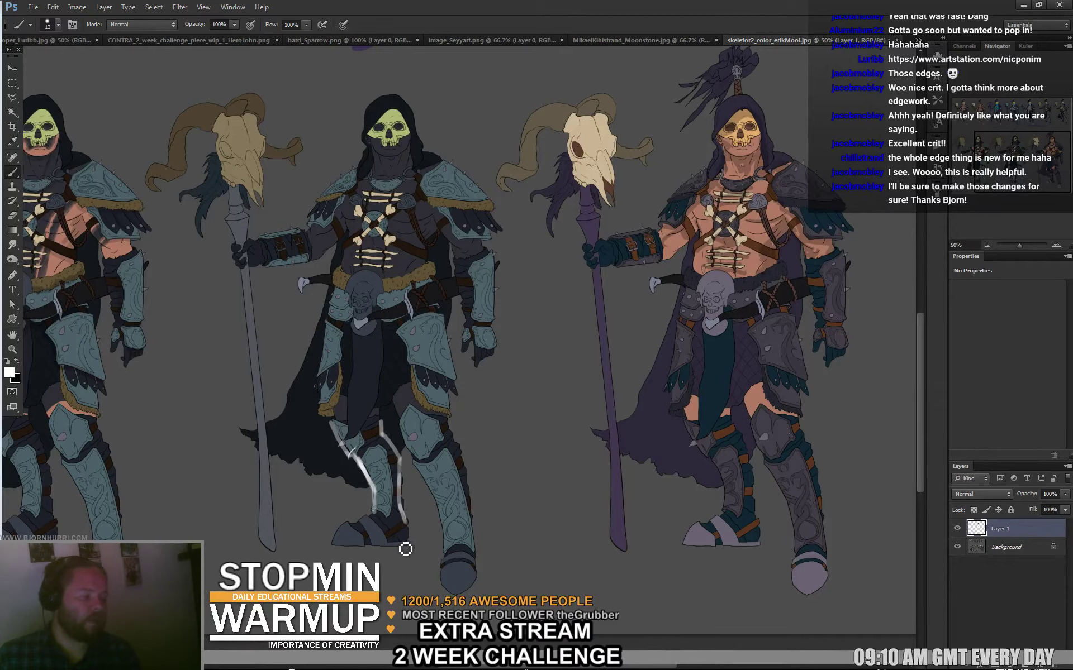
pyautogui.moveTo(325, 542)
pyautogui.mouseDown()
pyautogui.moveTo(450, 551)
pyautogui.moveTo(412, 528)
pyautogui.moveTo(408, 545)
pyautogui.moveTo(375, 558)
pyautogui.mouseUp()
pyautogui.hotkey('ctrl', 'z')
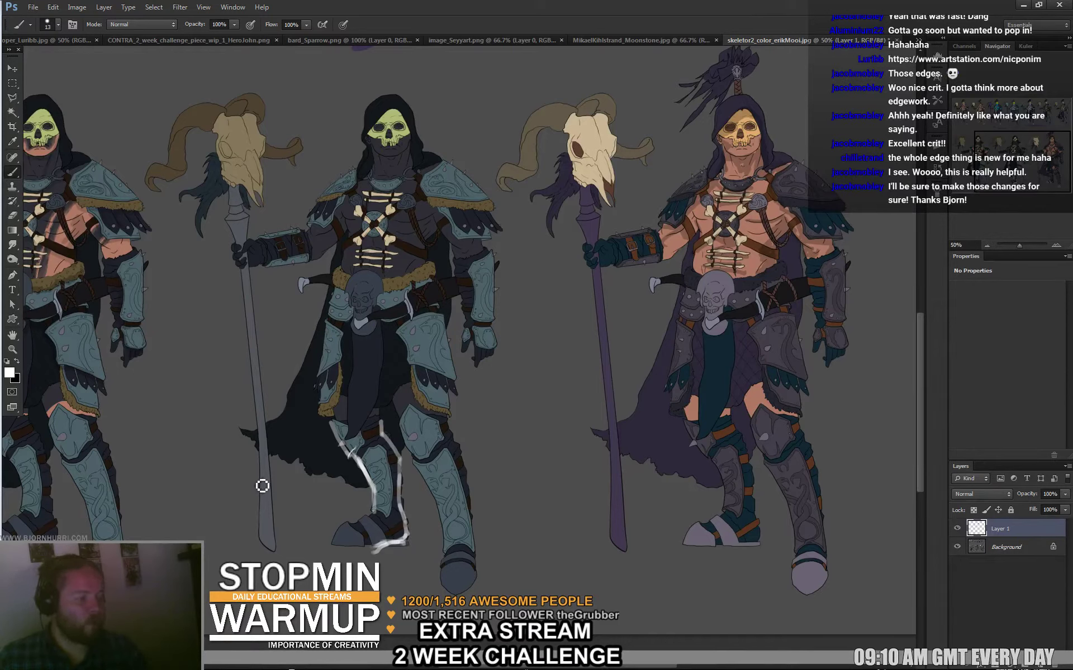
# Paint a horizontal guide line across the figures' hips and an ellipse on the ground below the feet.
pyautogui.keyDown('shift'); pyautogui.click(162, 315); pyautogui.keyUp('shift')
pyautogui.keyDown('shift'); pyautogui.click(553, 316); pyautogui.keyUp('shift')
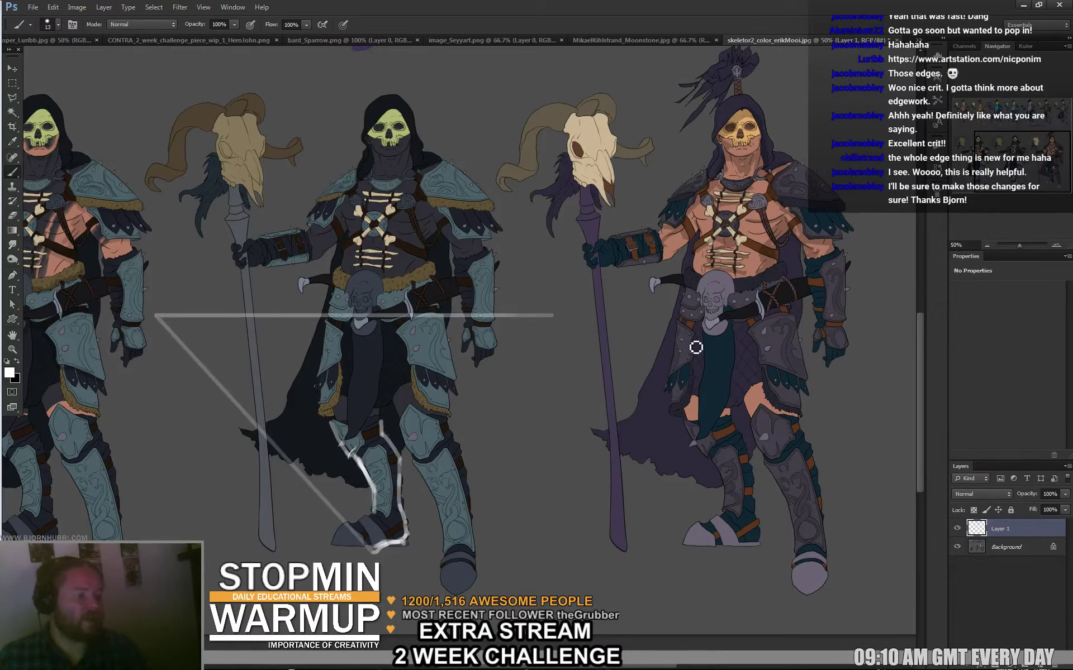
pyautogui.hotkey('ctrl', 'alt', 'z')
pyautogui.hotkey('ctrl', 'alt', 'z')
pyautogui.moveTo(151, 316); pyautogui.dragTo(694, 338)
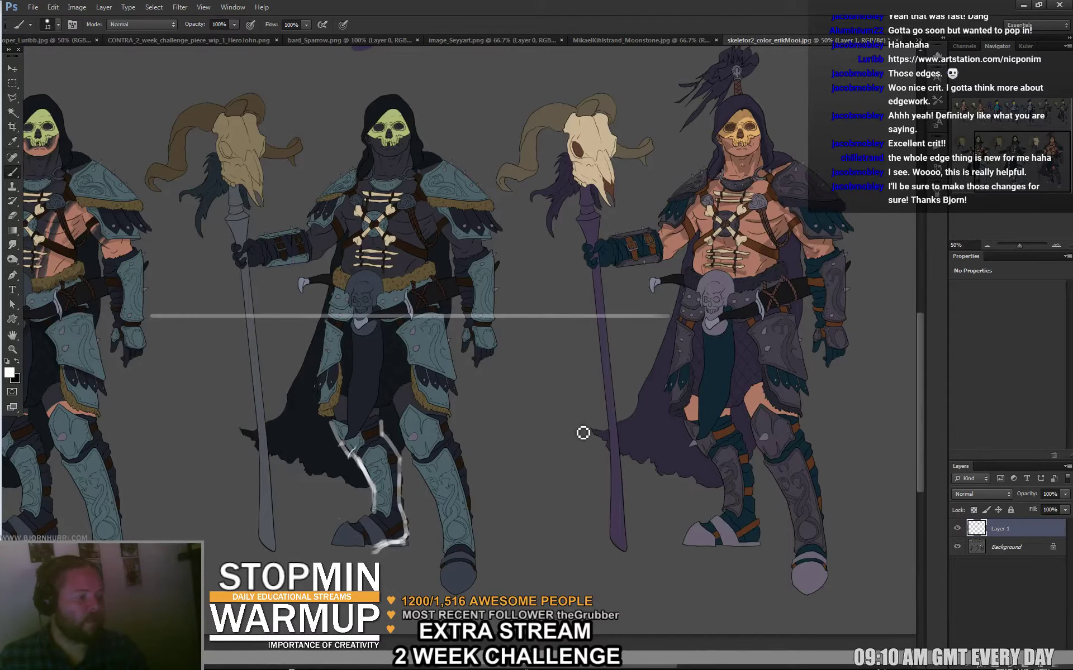
pyautogui.moveTo(586, 327)
pyautogui.mouseDown()
pyautogui.moveTo(527, 331)
pyautogui.moveTo(594, 333)
pyautogui.moveTo(516, 334)
pyautogui.moveTo(588, 325)
pyautogui.mouseUp()
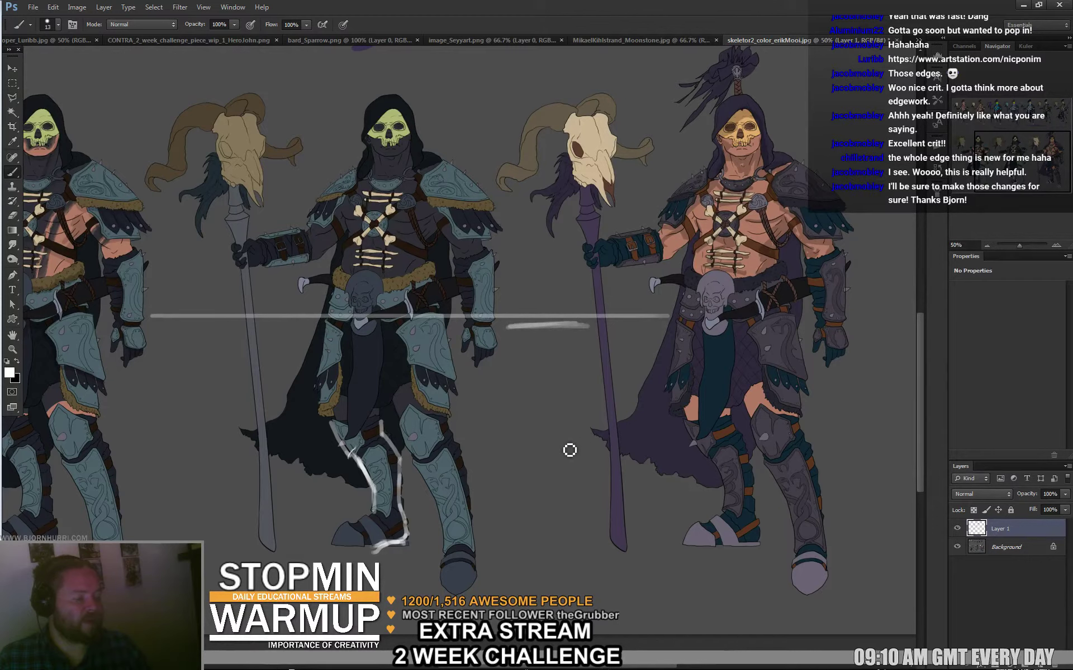
pyautogui.moveTo(594, 518)
pyautogui.mouseDown()
pyautogui.moveTo(504, 554)
pyautogui.moveTo(592, 567)
pyautogui.moveTo(591, 517)
pyautogui.moveTo(501, 513)
pyautogui.moveTo(499, 553)
pyautogui.moveTo(618, 555)
pyautogui.moveTo(581, 520)
pyautogui.mouseUp()
pyautogui.hotkey('ctrl', 'alt', 'z')
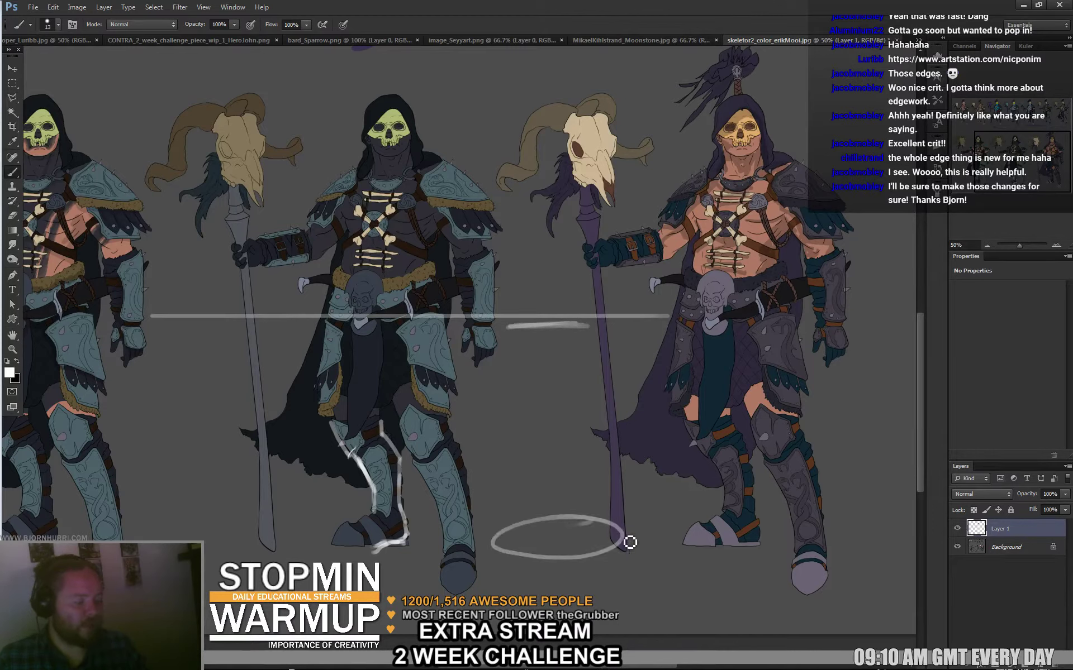
# Paint an ellipse above the ram skull and erase its lower arc.
pyautogui.keyDown('shift'); pyautogui.click(382, 317); pyautogui.keyUp('shift')
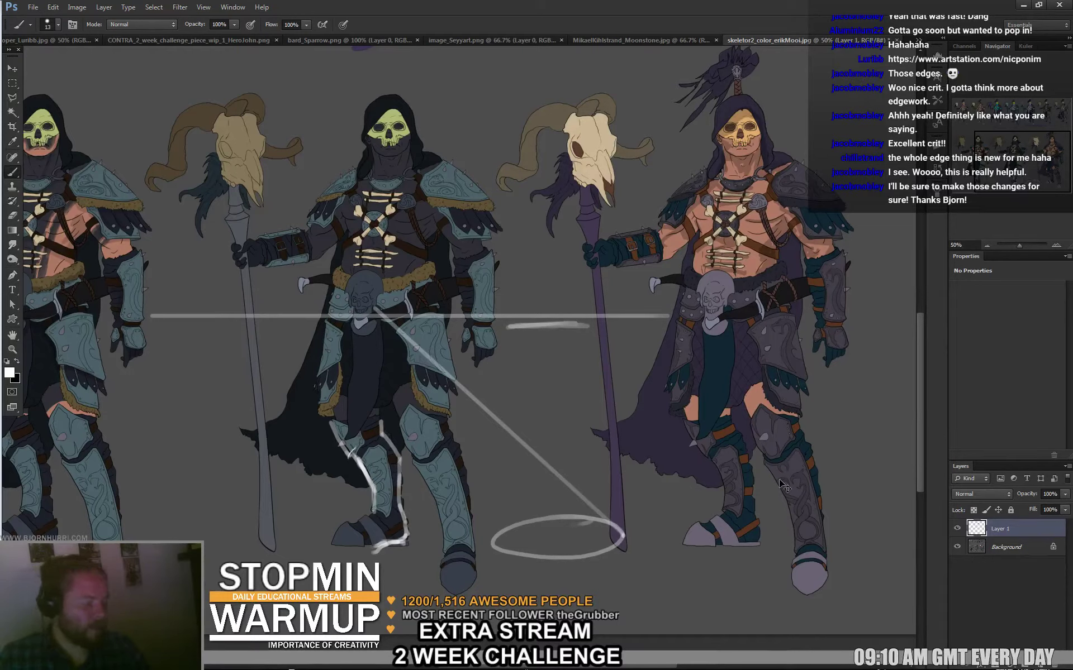
pyautogui.hotkey('ctrl', 'z')
pyautogui.moveTo(591, 93)
pyautogui.mouseDown()
pyautogui.moveTo(486, 106)
pyautogui.moveTo(567, 109)
pyautogui.moveTo(522, 90)
pyautogui.moveTo(484, 103)
pyautogui.moveTo(572, 88)
pyautogui.moveTo(479, 107)
pyautogui.moveTo(581, 89)
pyautogui.mouseUp()
pyautogui.press('e')
pyautogui.moveTo(518, 120)
pyautogui.mouseDown()
pyautogui.moveTo(491, 113)
pyautogui.moveTo(565, 112)
pyautogui.moveTo(572, 100)
pyautogui.moveTo(528, 108)
pyautogui.mouseUp()
pyautogui.rightClick(595, 526)
# Set the eraser to 110 px and erase the ground ellipse's upper arc.
pyautogui.moveTo(678, 516); pyautogui.dragTo(706, 517)
pyautogui.press('Return')
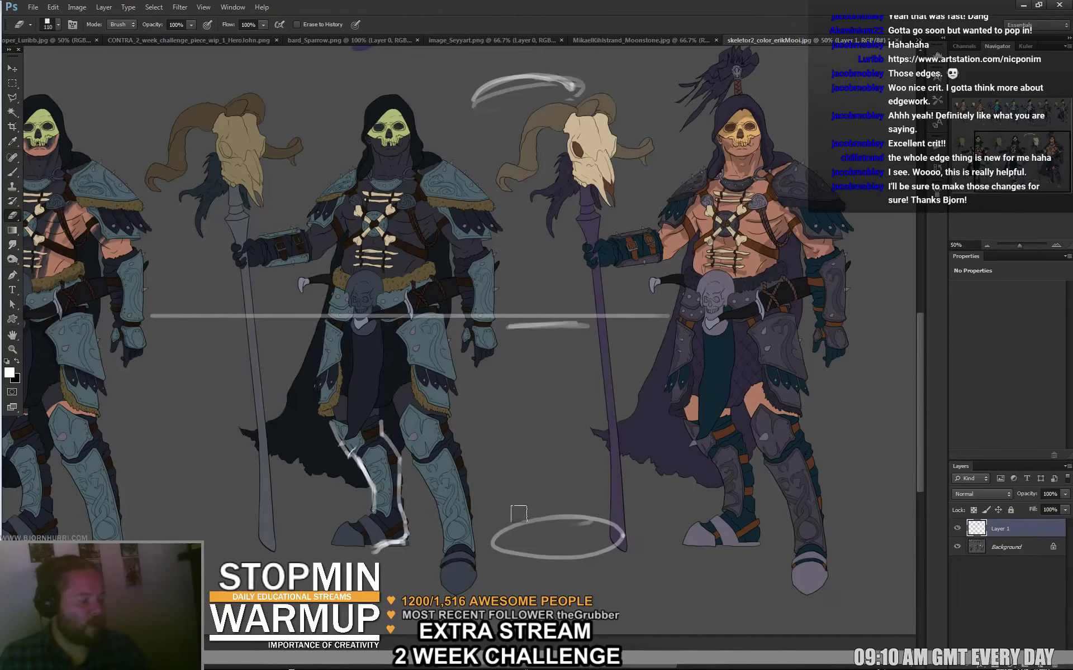
pyautogui.moveTo(550, 511)
pyautogui.mouseDown()
pyautogui.moveTo(614, 519)
pyautogui.moveTo(574, 557)
pyautogui.mouseUp()
# Sketch lines extending from the boot's outline and undo the stray ones.
pyautogui.press('b')
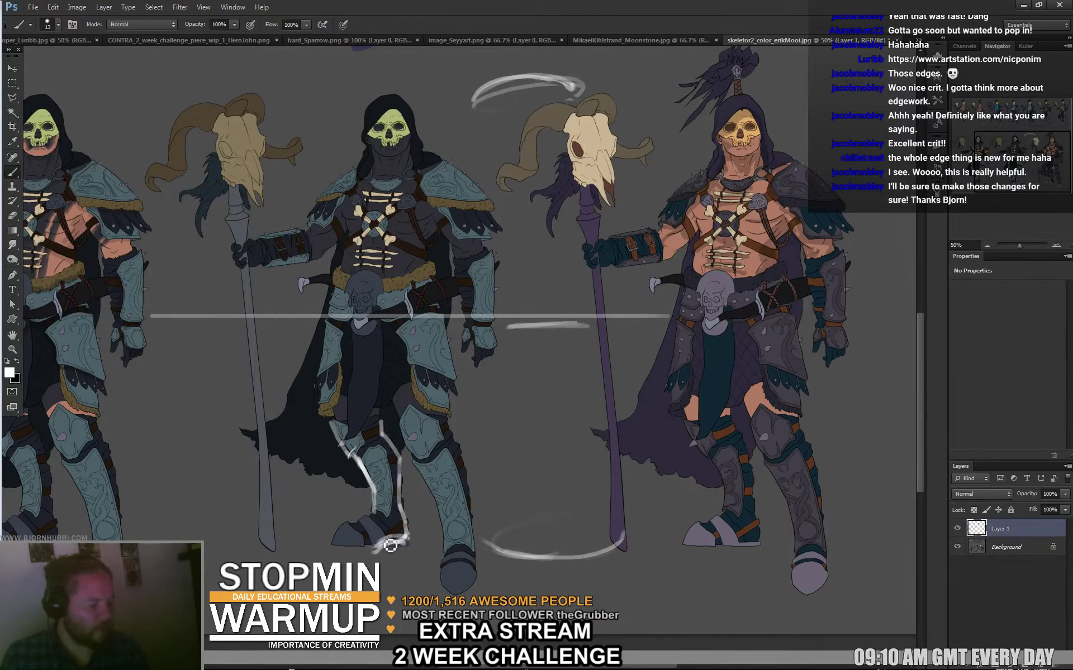
pyautogui.moveTo(362, 555)
pyautogui.mouseDown()
pyautogui.moveTo(334, 551)
pyautogui.moveTo(410, 539)
pyautogui.moveTo(394, 522)
pyautogui.moveTo(336, 550)
pyautogui.moveTo(413, 523)
pyautogui.moveTo(381, 552)
pyautogui.moveTo(337, 552)
pyautogui.moveTo(402, 533)
pyautogui.mouseUp()
pyautogui.hotkey('ctrl', 'alt', 'z')
pyautogui.hotkey('ctrl', 'alt', 'z')
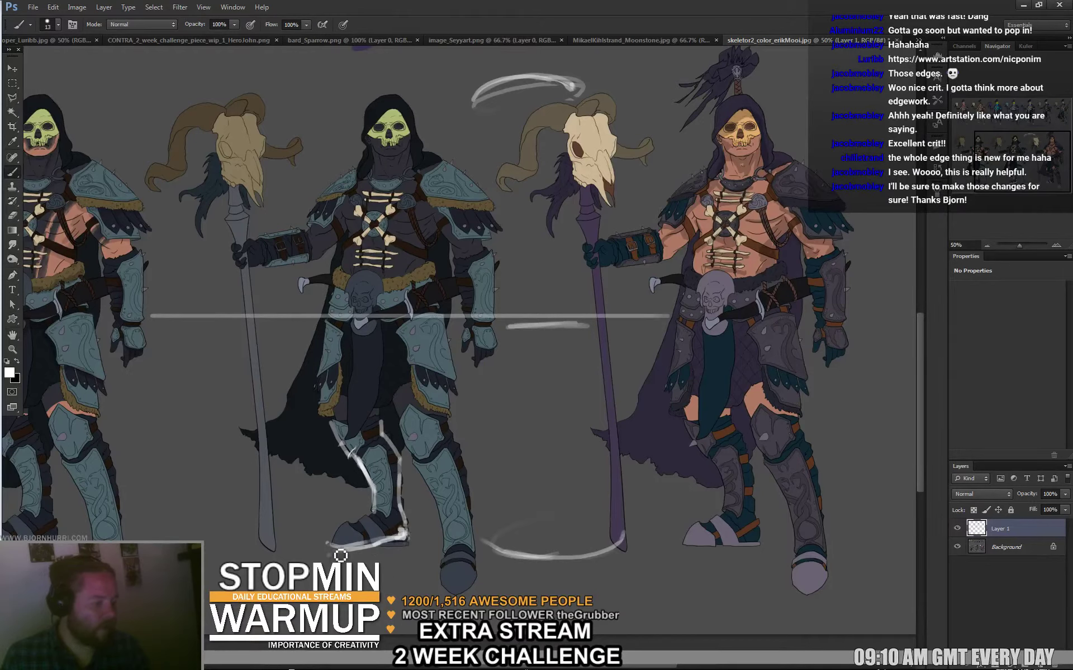
pyautogui.moveTo(330, 548); pyautogui.dragTo(460, 591)
pyautogui.moveTo(406, 534); pyautogui.dragTo(495, 553)
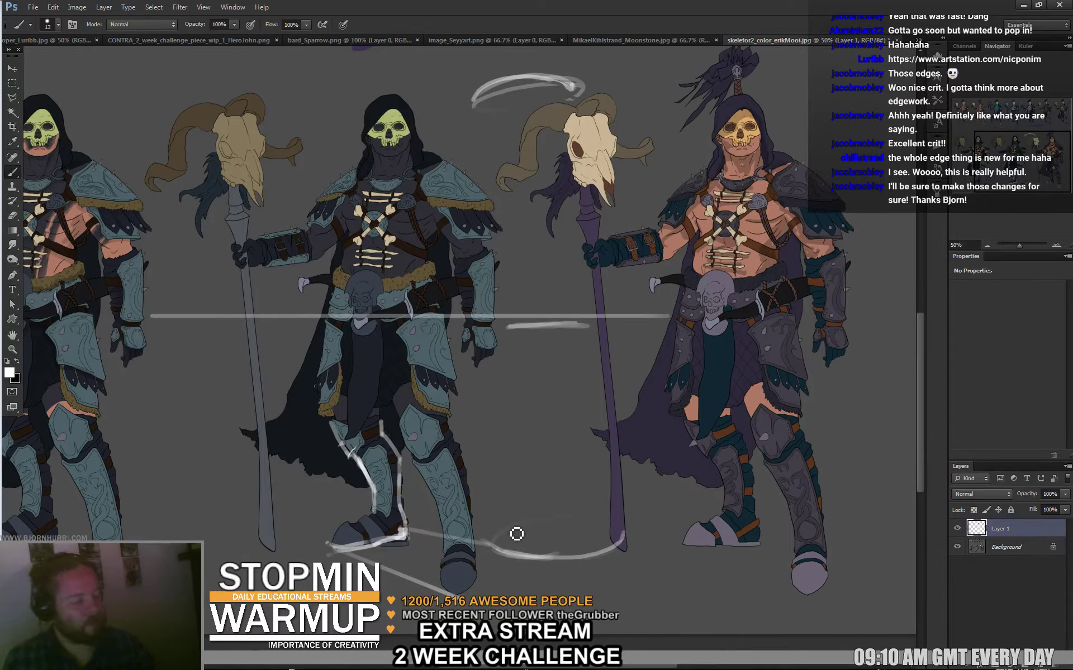
pyautogui.moveTo(413, 532); pyautogui.dragTo(481, 557)
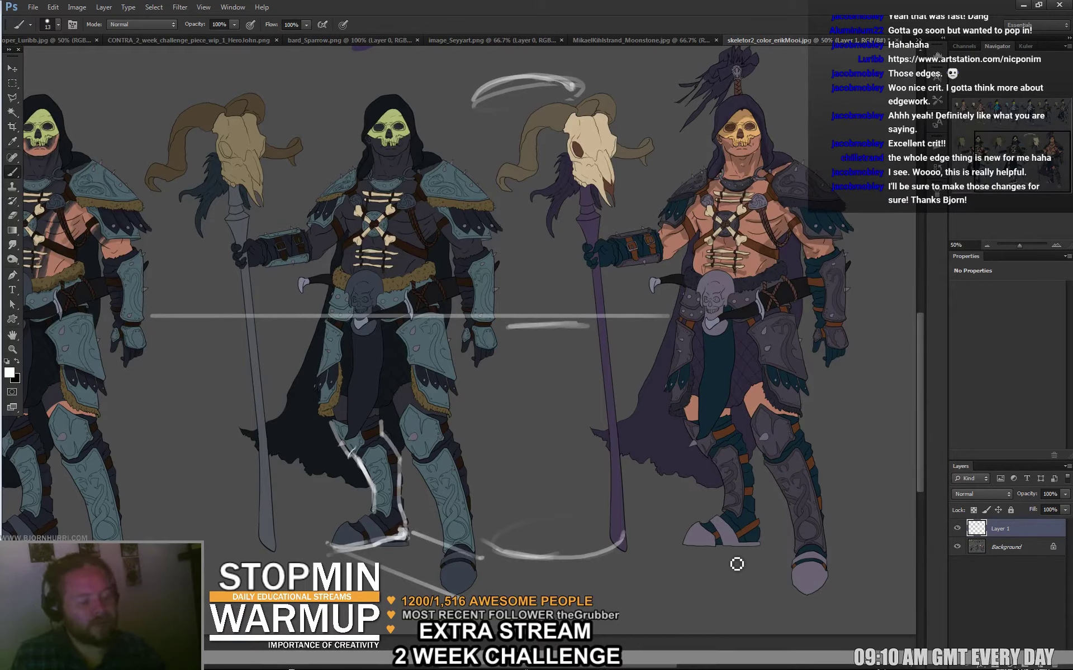
pyautogui.hotkey('ctrl', 'z')
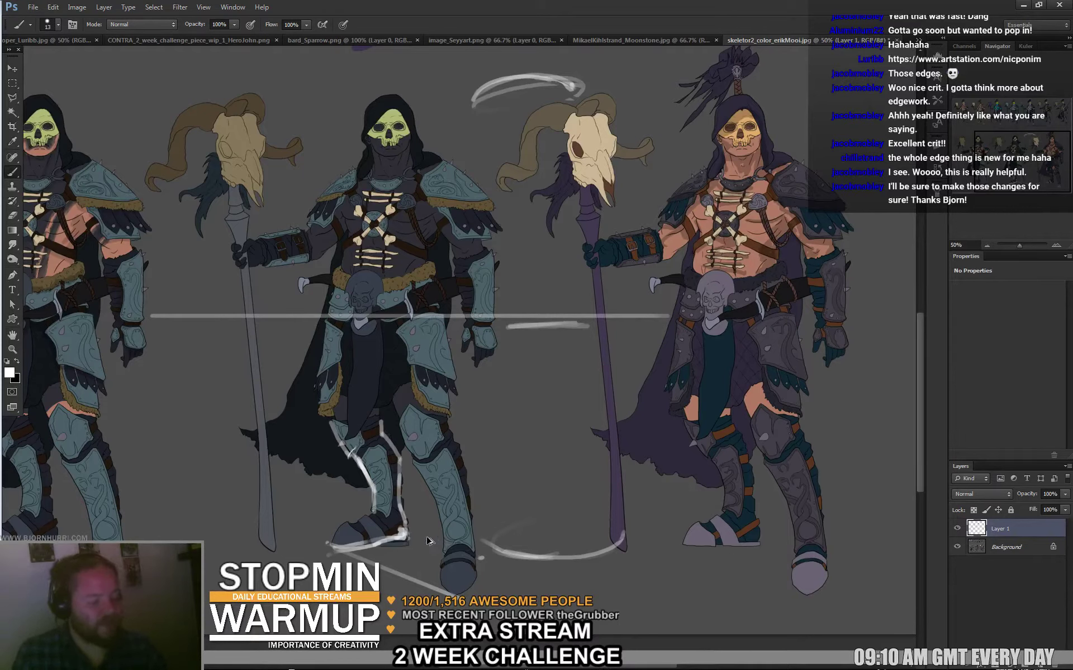
# Add white correction strokes across the middle figure's shin.
pyautogui.press('e')
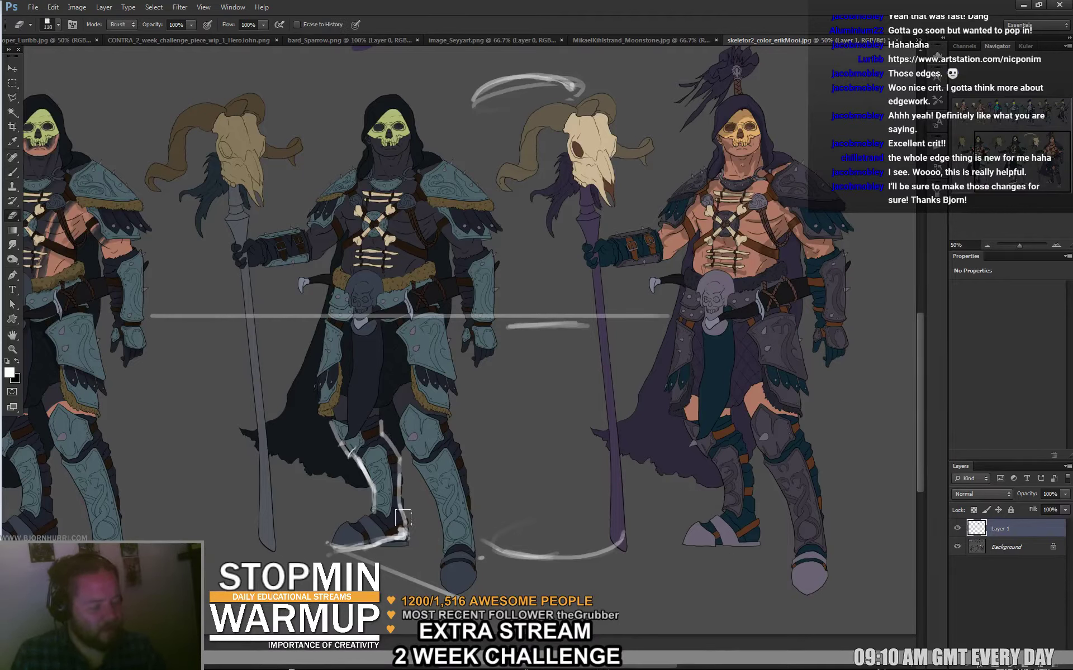
pyautogui.press('b')
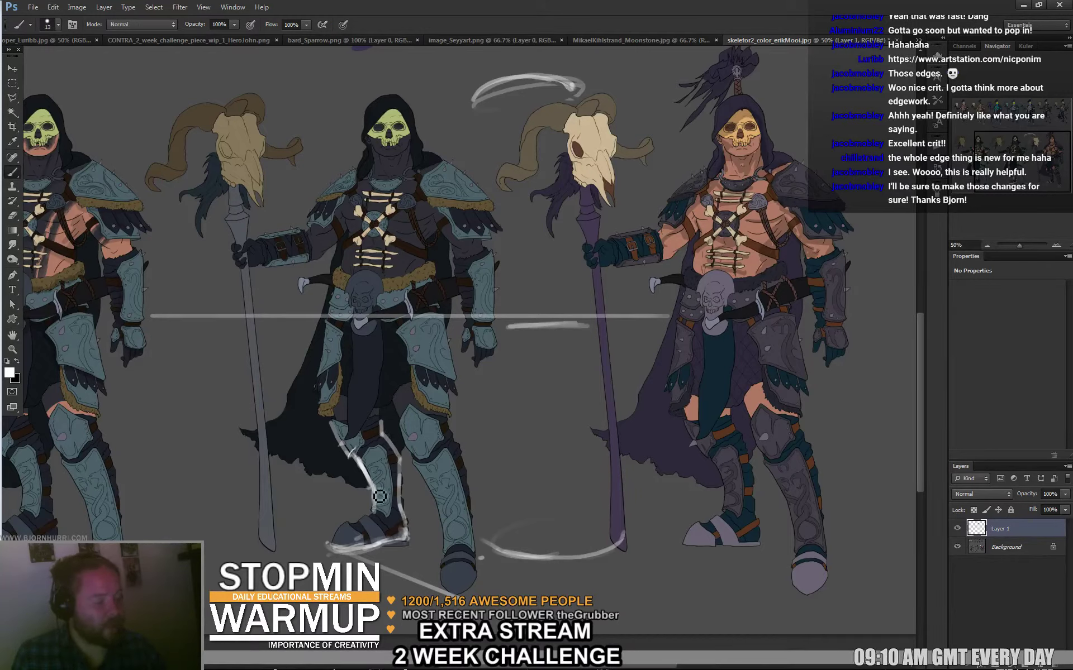
pyautogui.moveTo(370, 492); pyautogui.dragTo(404, 485)
pyautogui.moveTo(350, 463); pyautogui.dragTo(411, 456)
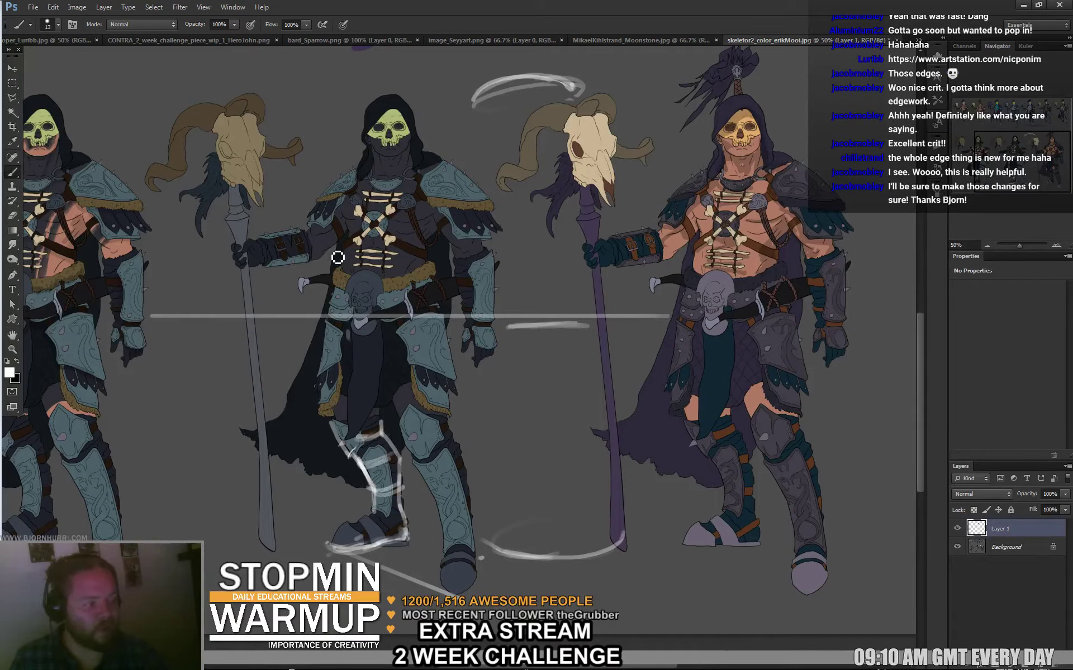
# Paint a short white edge on the middle figure's bracer and a line across its arm.
pyautogui.moveTo(293, 230)
pyautogui.mouseDown()
pyautogui.moveTo(307, 261)
pyautogui.moveTo(281, 258)
pyautogui.mouseUp()
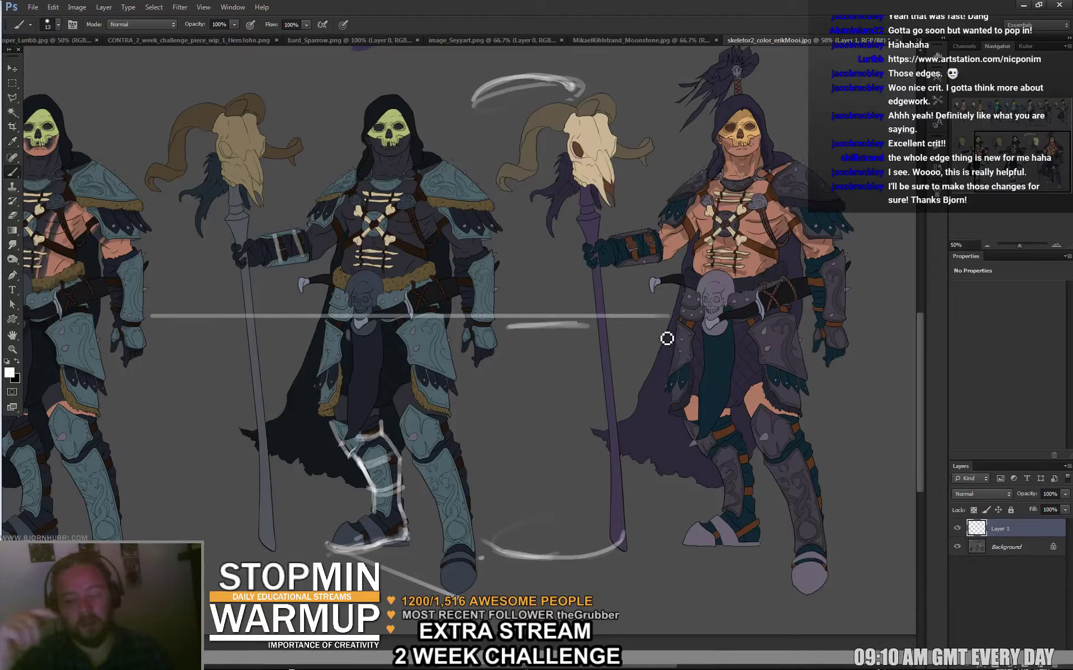
pyautogui.moveTo(452, 250); pyautogui.dragTo(496, 244)
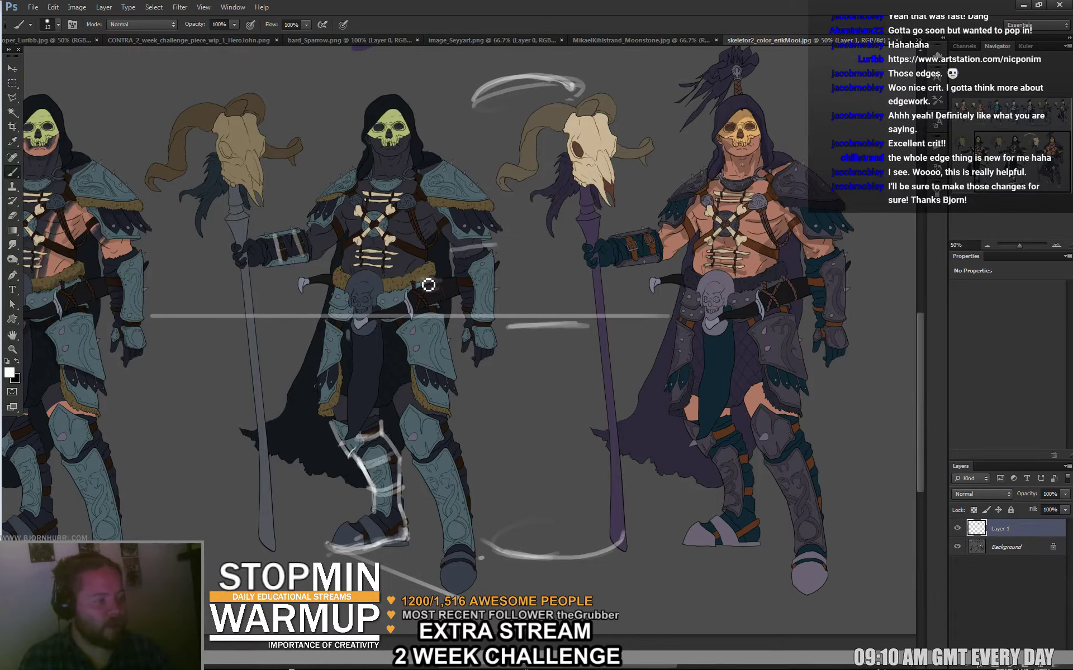
# Sketch the new waist and belt shape with faint white strokes and strengthen one belt mark.
pyautogui.moveTo(428, 285)
pyautogui.mouseDown()
pyautogui.moveTo(444, 239)
pyautogui.moveTo(417, 272)
pyautogui.moveTo(435, 271)
pyautogui.moveTo(442, 269)
pyautogui.mouseUp()
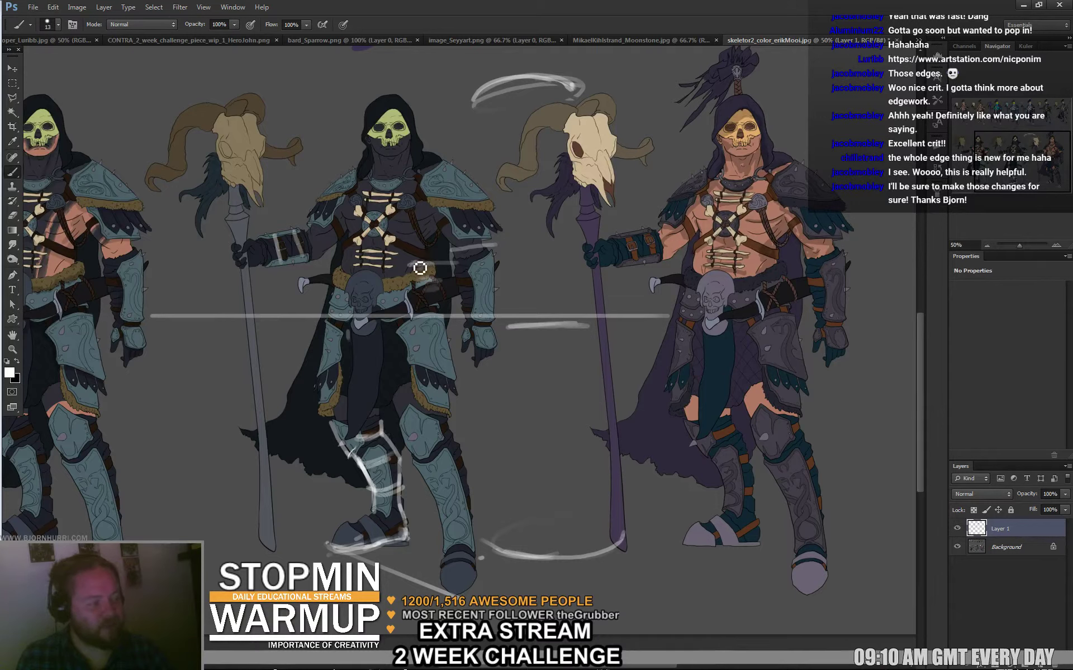
pyautogui.moveTo(421, 268)
pyautogui.mouseDown()
pyautogui.moveTo(430, 262)
pyautogui.moveTo(414, 250)
pyautogui.mouseUp()
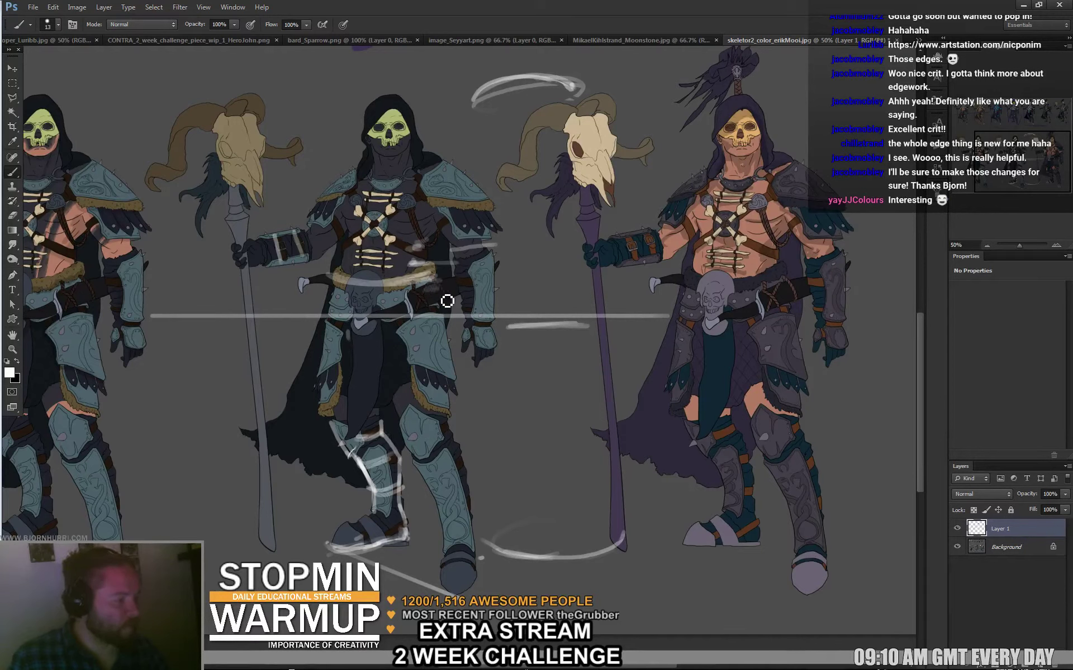
# Paint diagonal and horizontal belt strokes, undo the unwanted ones, and alternate brush and eraser.
pyautogui.moveTo(481, 286)
pyautogui.mouseDown()
pyautogui.moveTo(412, 309)
pyautogui.moveTo(469, 285)
pyautogui.mouseUp()
pyautogui.moveTo(344, 282)
pyautogui.mouseDown()
pyautogui.moveTo(279, 279)
pyautogui.moveTo(303, 297)
pyautogui.moveTo(329, 294)
pyautogui.moveTo(319, 302)
pyautogui.moveTo(339, 258)
pyautogui.mouseUp()
pyautogui.hotkey('ctrl', 'z')
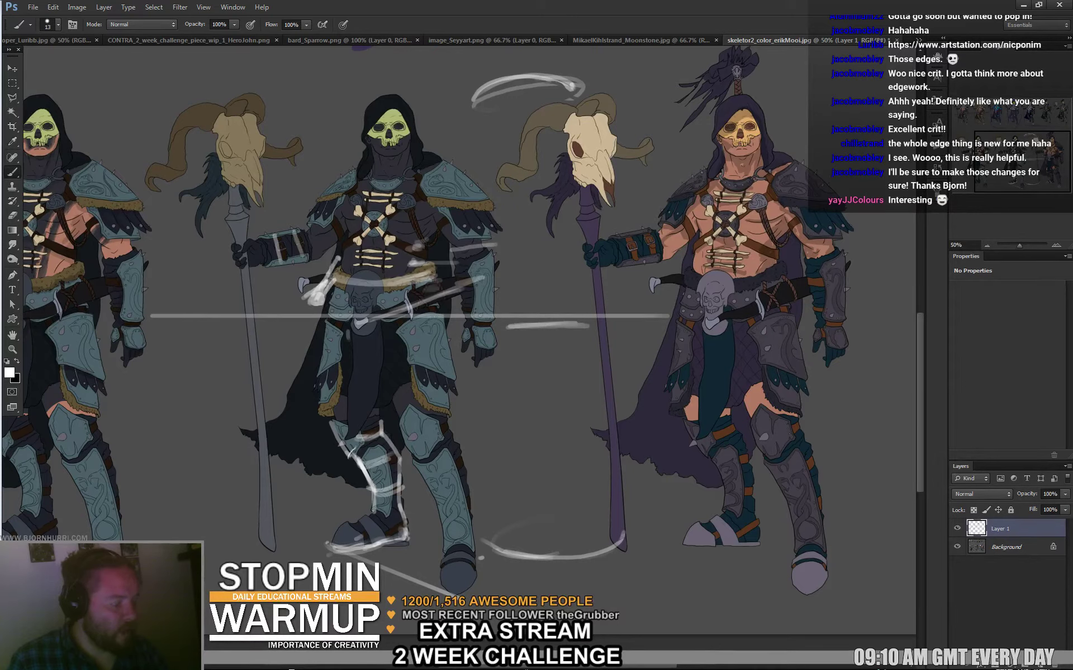
pyautogui.hotkey('ctrl', 'z')
pyautogui.press('e')
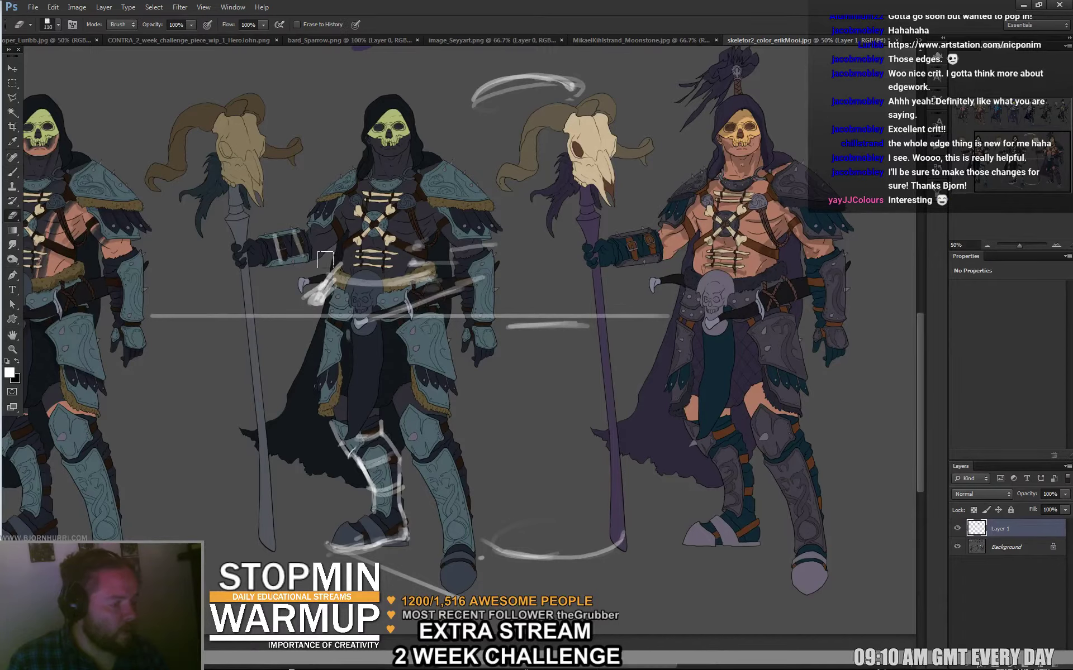
pyautogui.press('b')
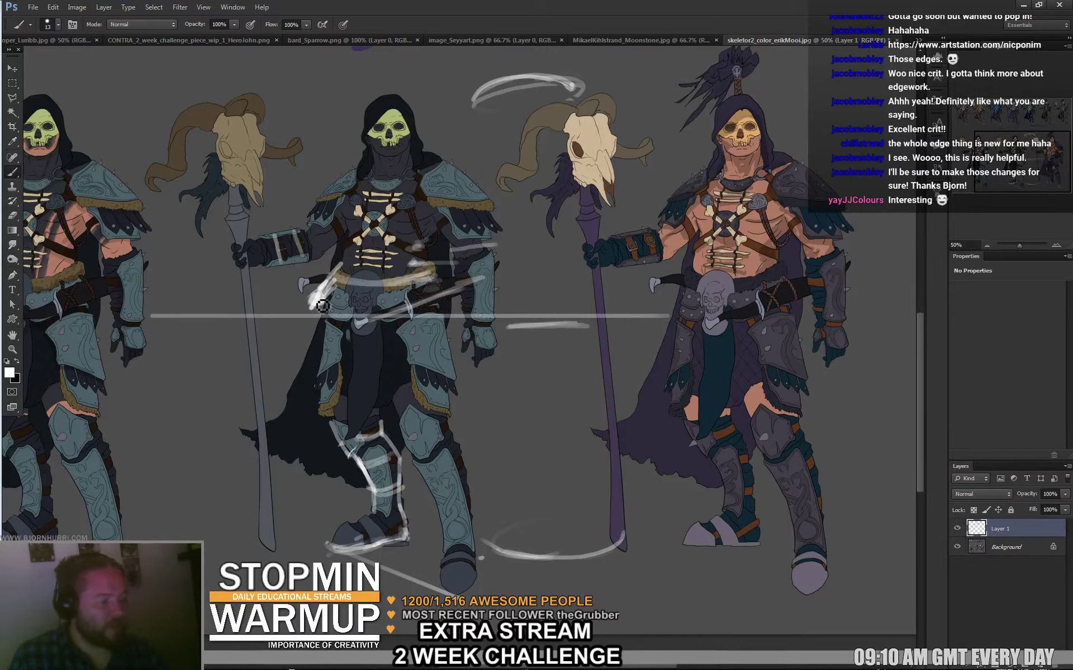
pyautogui.press('e')
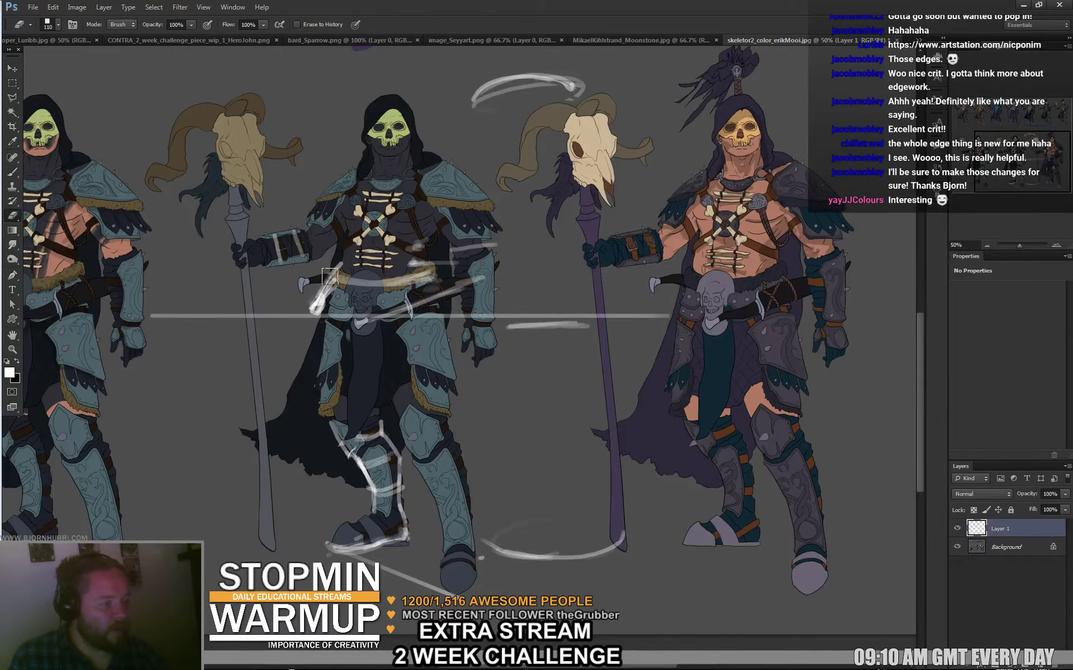
pyautogui.press('b')
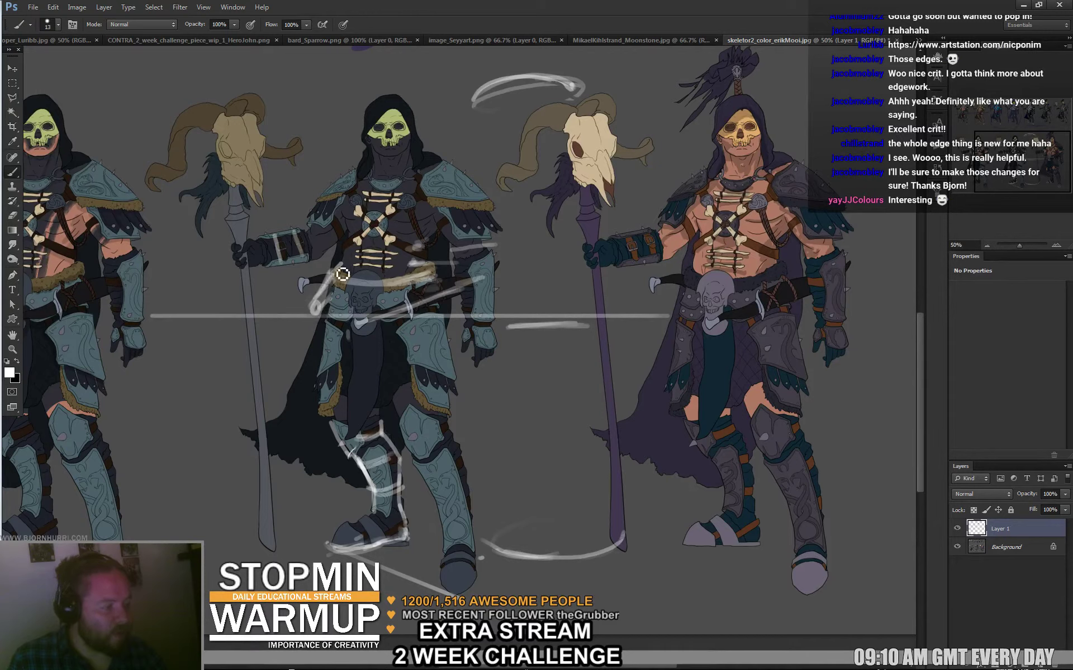
pyautogui.press('e')
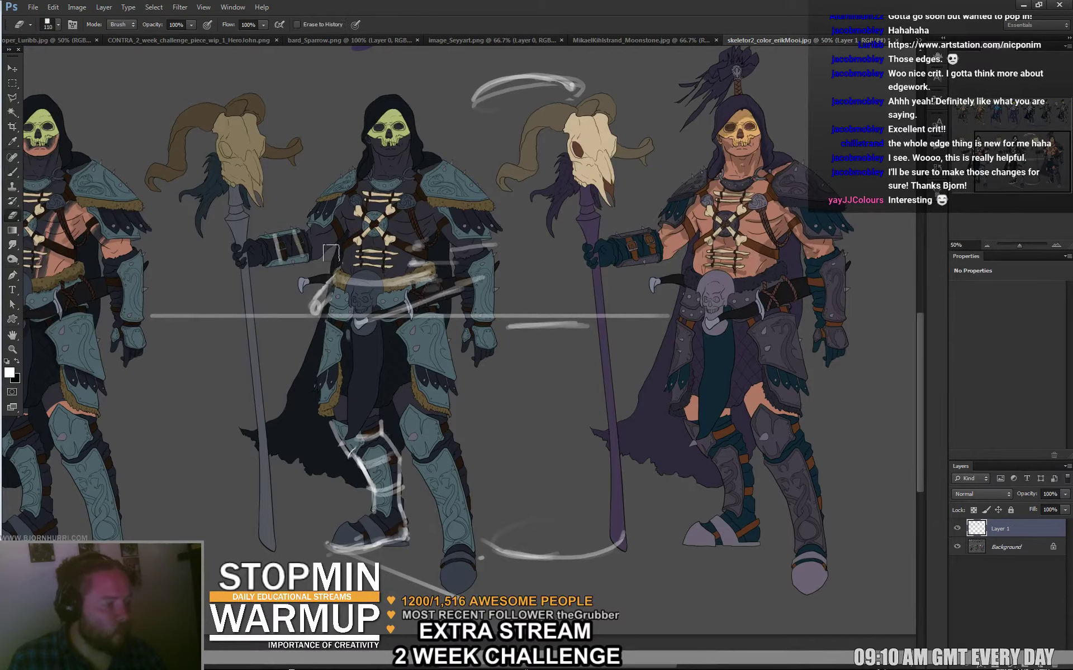
pyautogui.press('b')
pyautogui.press('e')
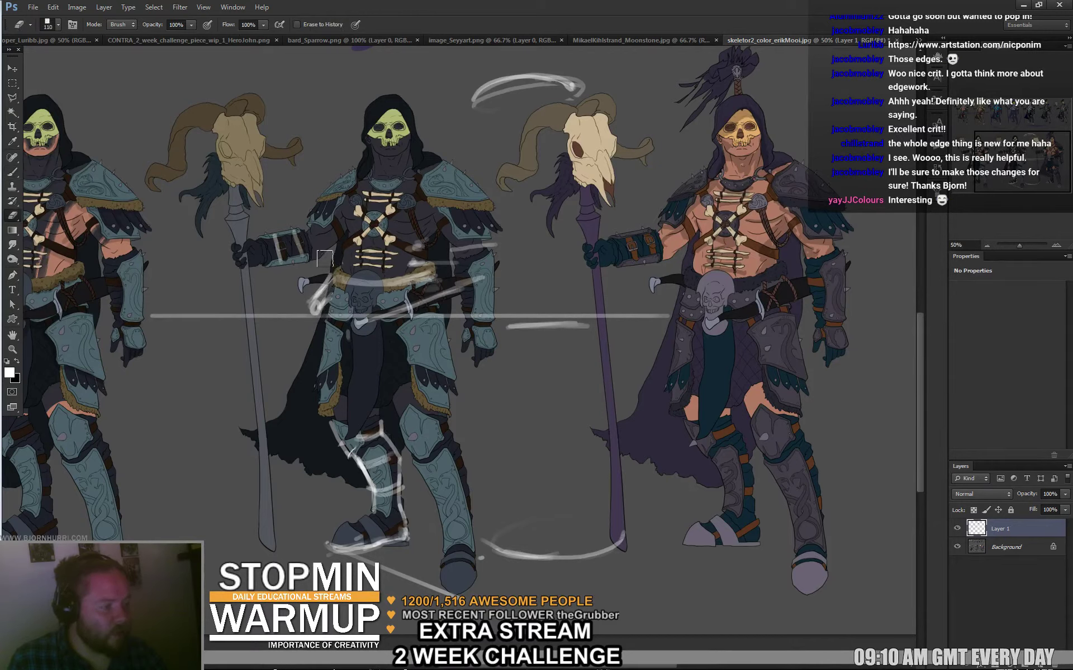
pyautogui.press('b')
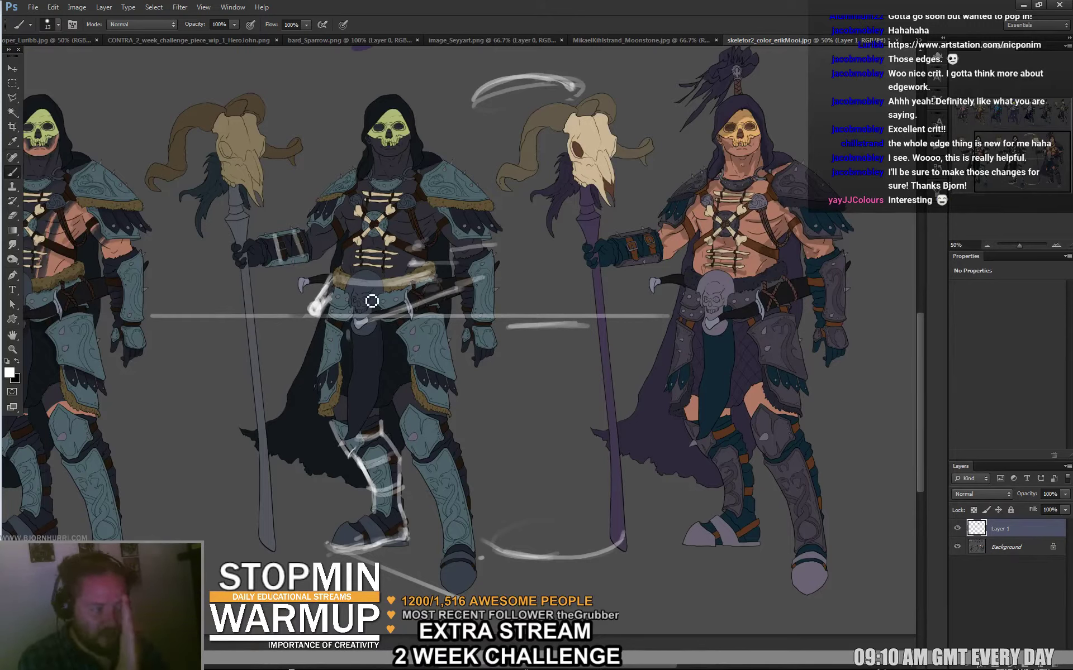
# Sketch the chest centreline from neck to belt, then set brush size 8 with sampled light grey.
pyautogui.moveTo(375, 199); pyautogui.dragTo(364, 383)
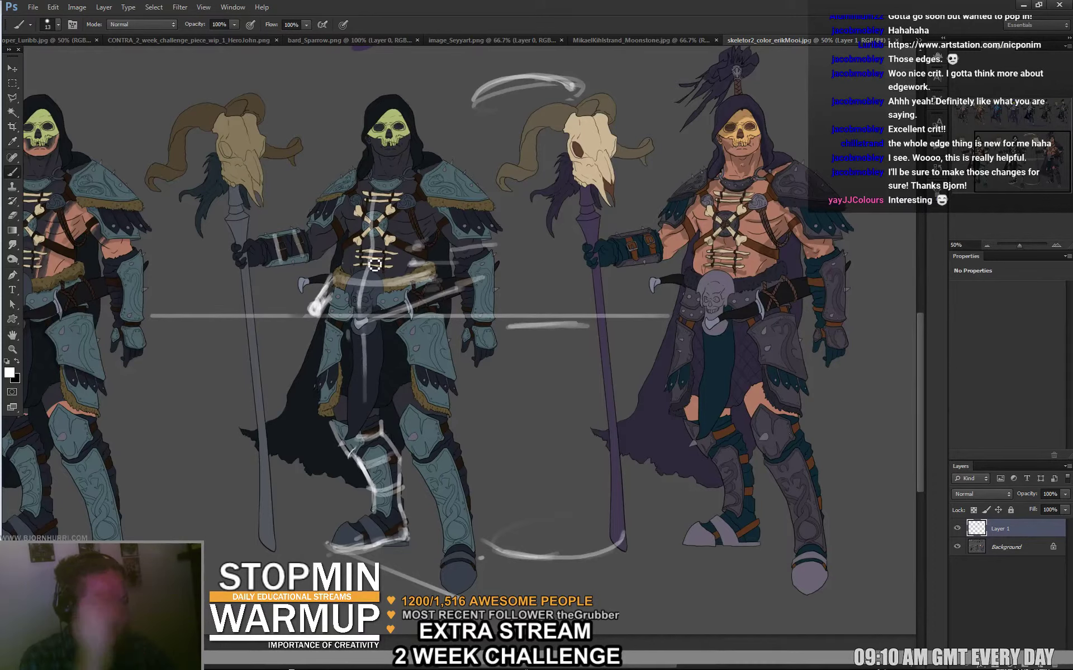
pyautogui.moveTo(377, 233); pyautogui.dragTo(393, 169)
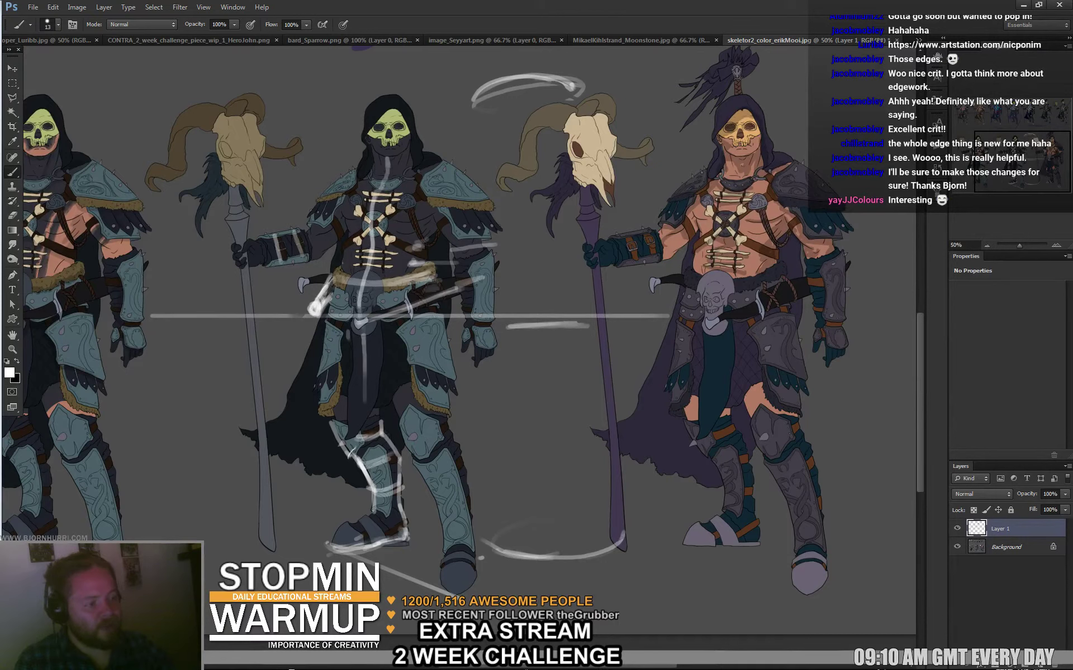
pyautogui.rightClick(417, 431)
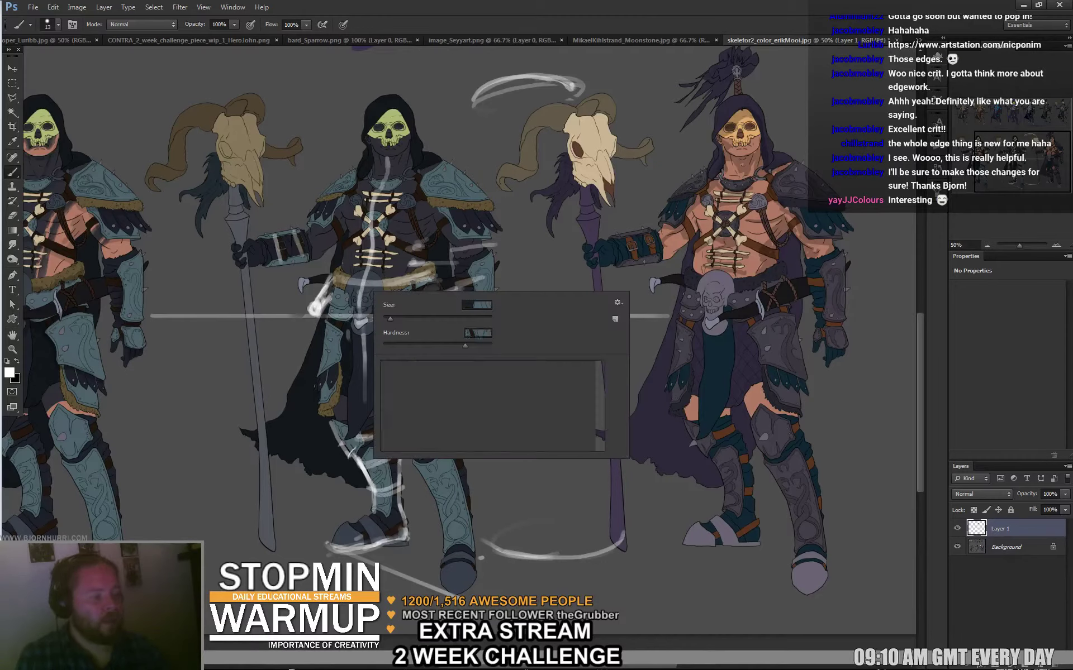
pyautogui.moveTo(386, 304); pyautogui.dragTo(328, 304)
pyautogui.keyDown('alt'); pyautogui.click(317, 317); pyautogui.keyUp('alt')
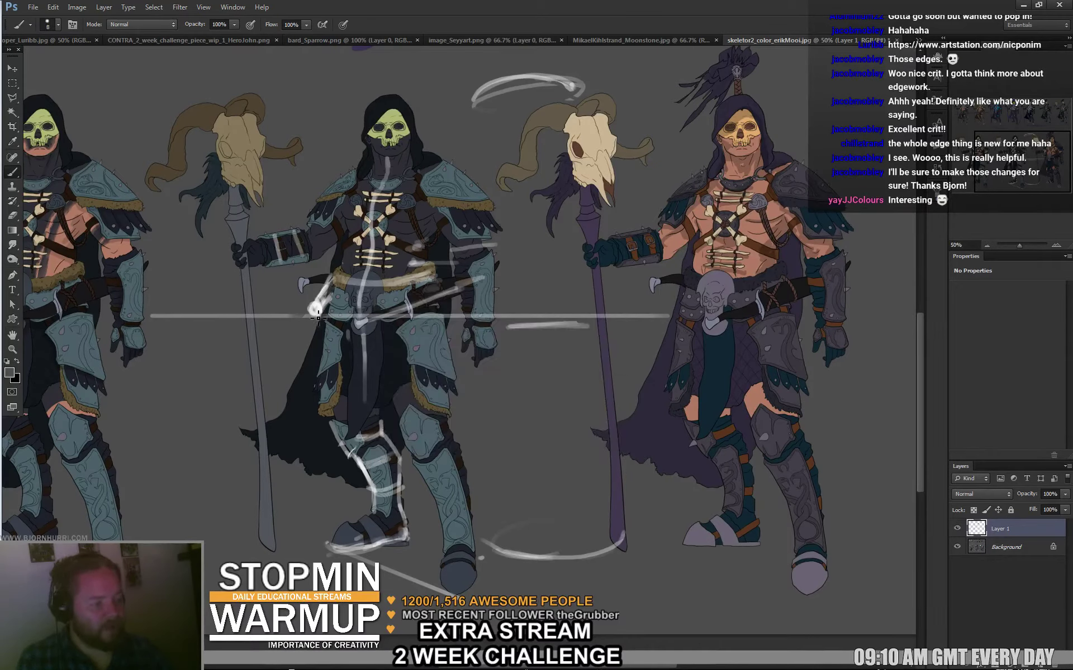
pyautogui.keyDown('alt'); pyautogui.click(323, 316); pyautogui.keyUp('alt')
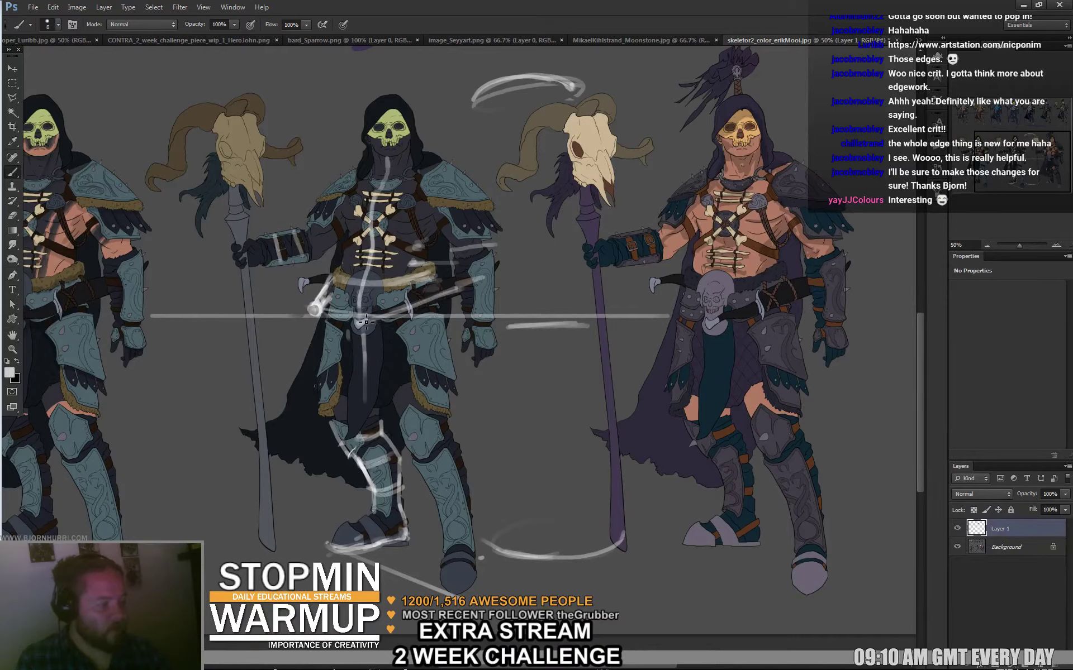
# Draw light grey belt lines rising from the belt centre and a curve across the shoulder.
pyautogui.click(367, 322)
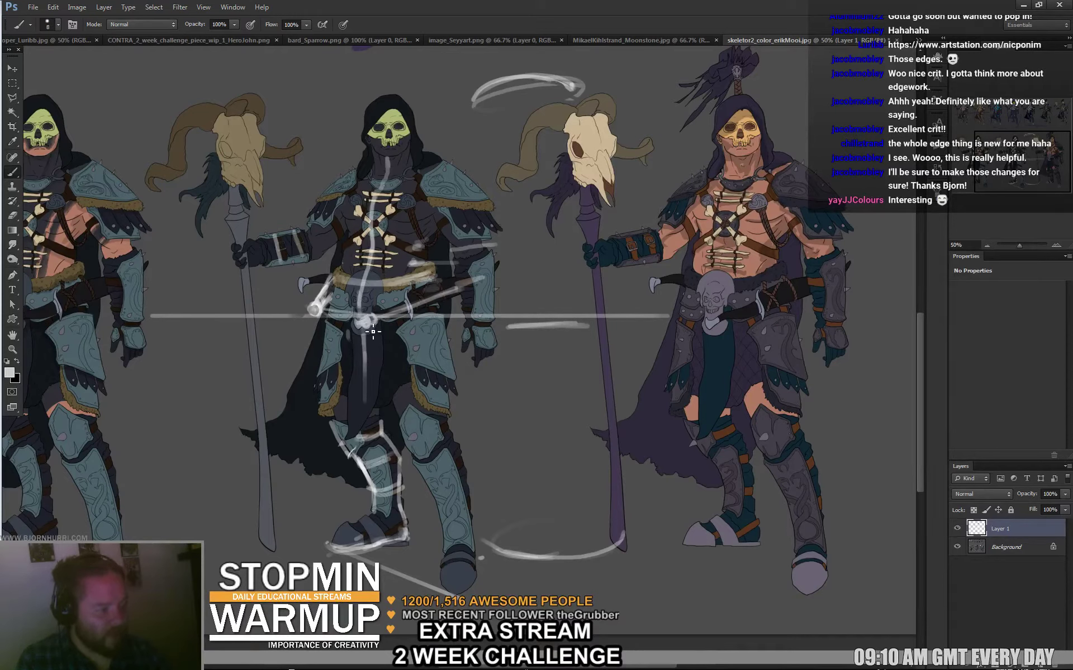
pyautogui.keyDown('shift'); pyautogui.click(409, 315); pyautogui.keyUp('shift')
pyautogui.moveTo(409, 315)
pyautogui.mouseDown()
pyautogui.moveTo(461, 294)
pyautogui.moveTo(459, 278)
pyautogui.mouseUp()
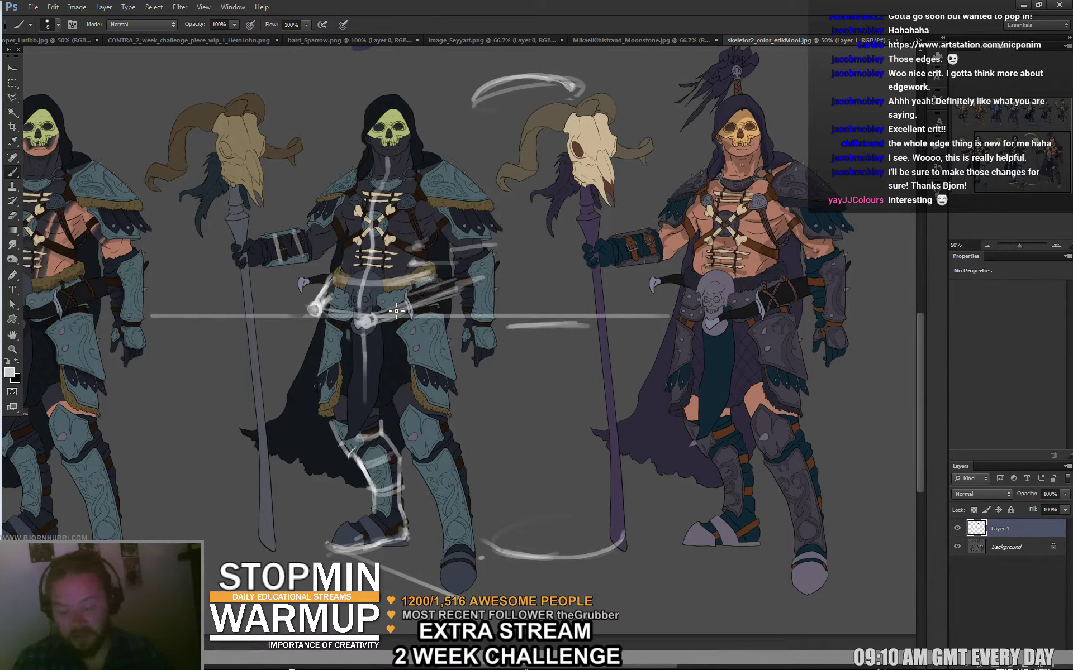
pyautogui.moveTo(368, 324); pyautogui.dragTo(367, 332)
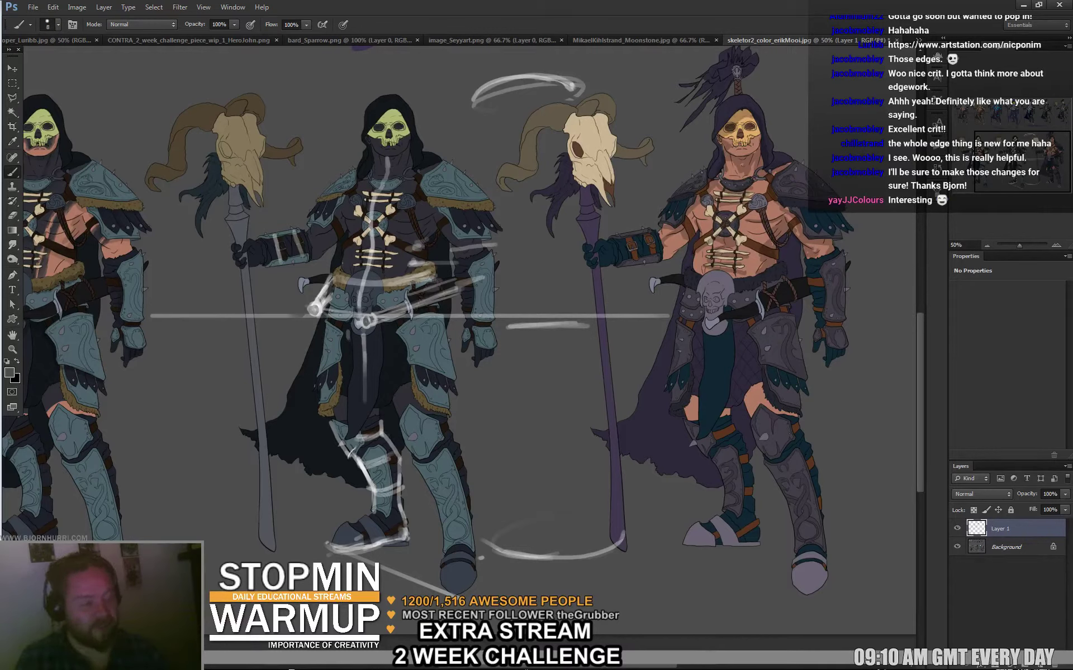
pyautogui.keyDown('alt'); pyautogui.click(374, 319); pyautogui.keyUp('alt')
pyautogui.moveTo(320, 312); pyautogui.dragTo(361, 300)
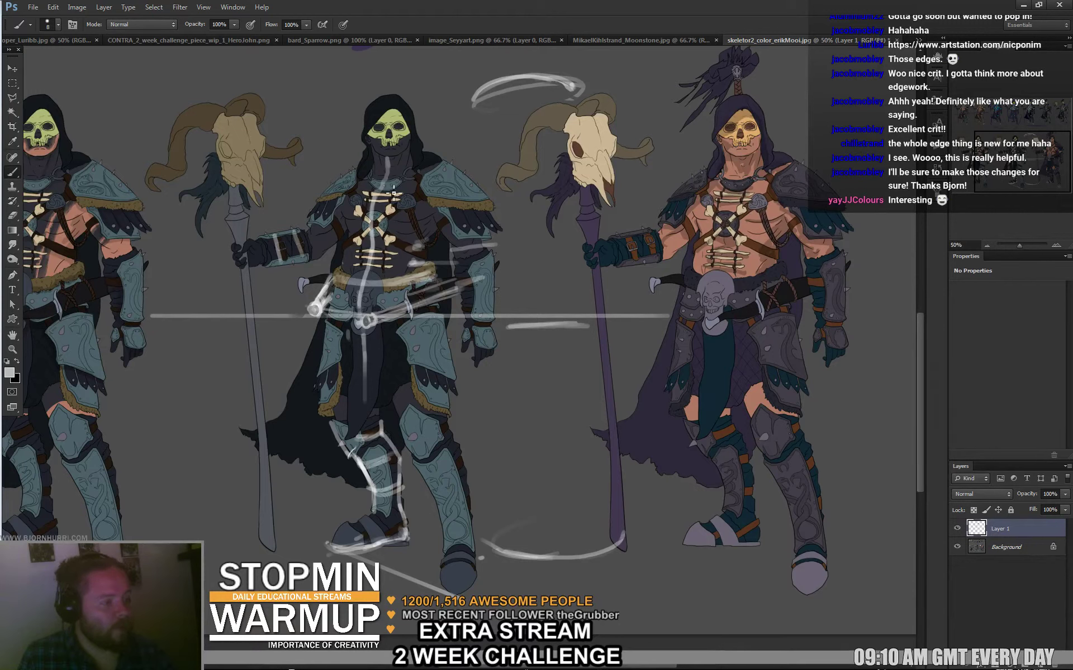
pyautogui.moveTo(342, 179); pyautogui.dragTo(314, 199)
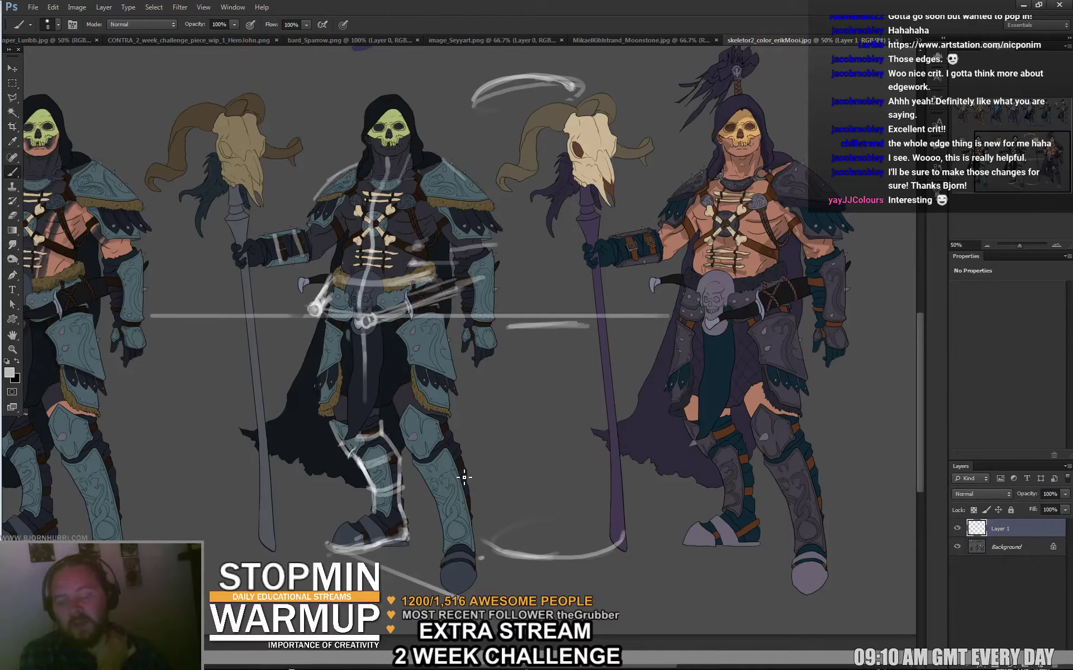
pyautogui.moveTo(463, 477)
pyautogui.mouseDown()
pyautogui.moveTo(451, 406)
pyautogui.moveTo(416, 441)
pyautogui.moveTo(420, 461)
pyautogui.mouseUp()
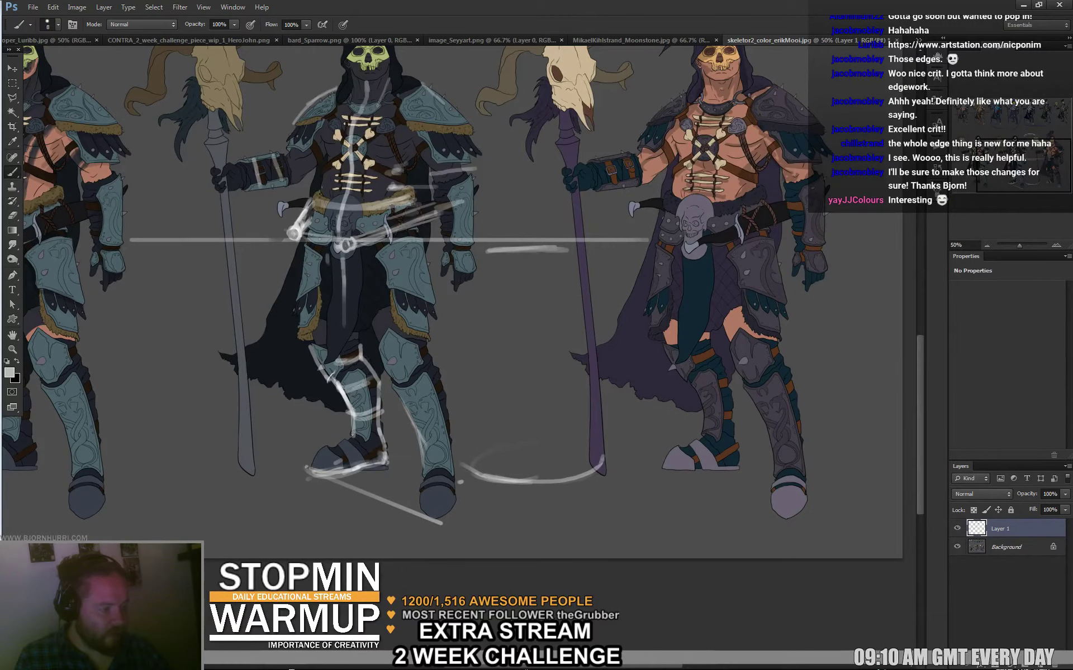
# Sketch the right greave's outer edge and toggle Layer 1's visibility to compare with the painting.
pyautogui.moveTo(437, 359)
pyautogui.mouseDown()
pyautogui.moveTo(454, 460)
pyautogui.moveTo(423, 446)
pyautogui.moveTo(425, 478)
pyautogui.moveTo(455, 460)
pyautogui.mouseUp()
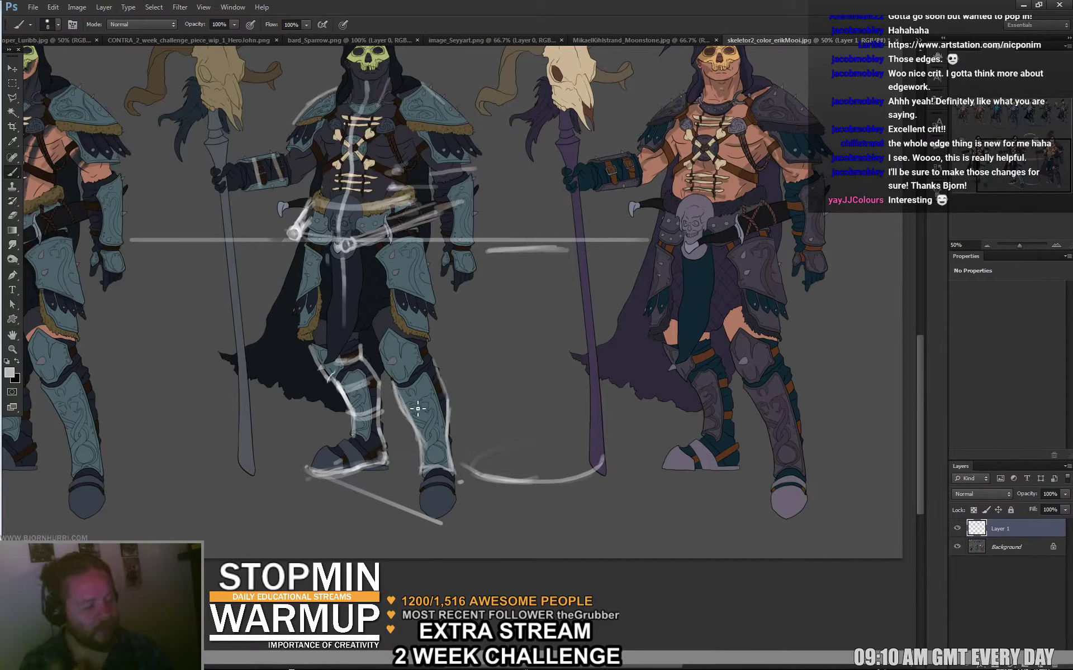
pyautogui.click(956, 528)
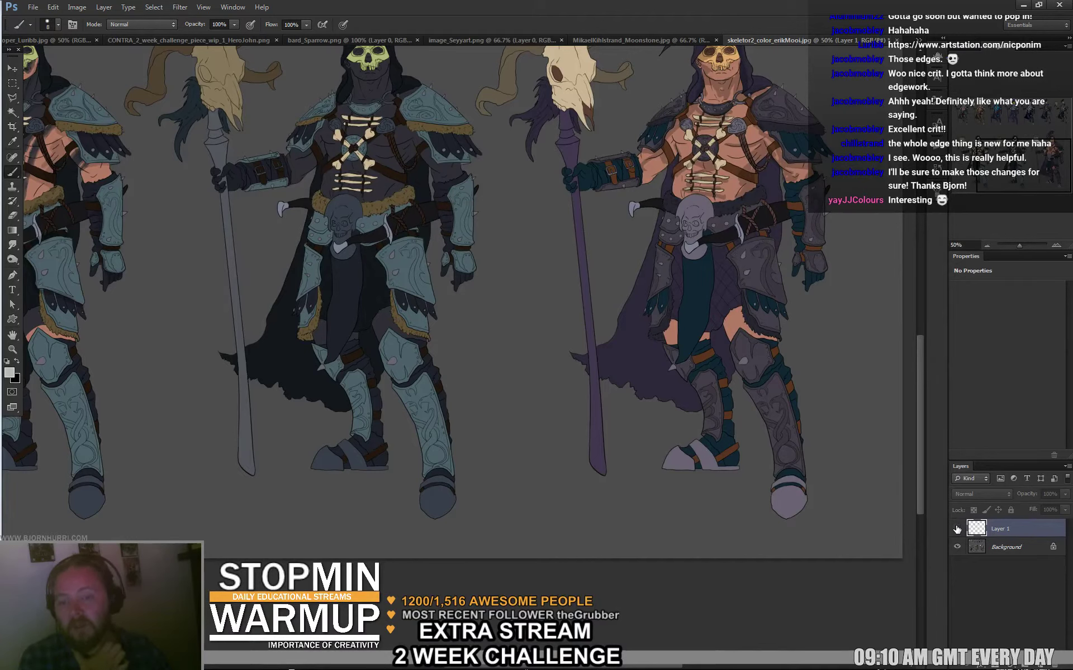
pyautogui.click(958, 529)
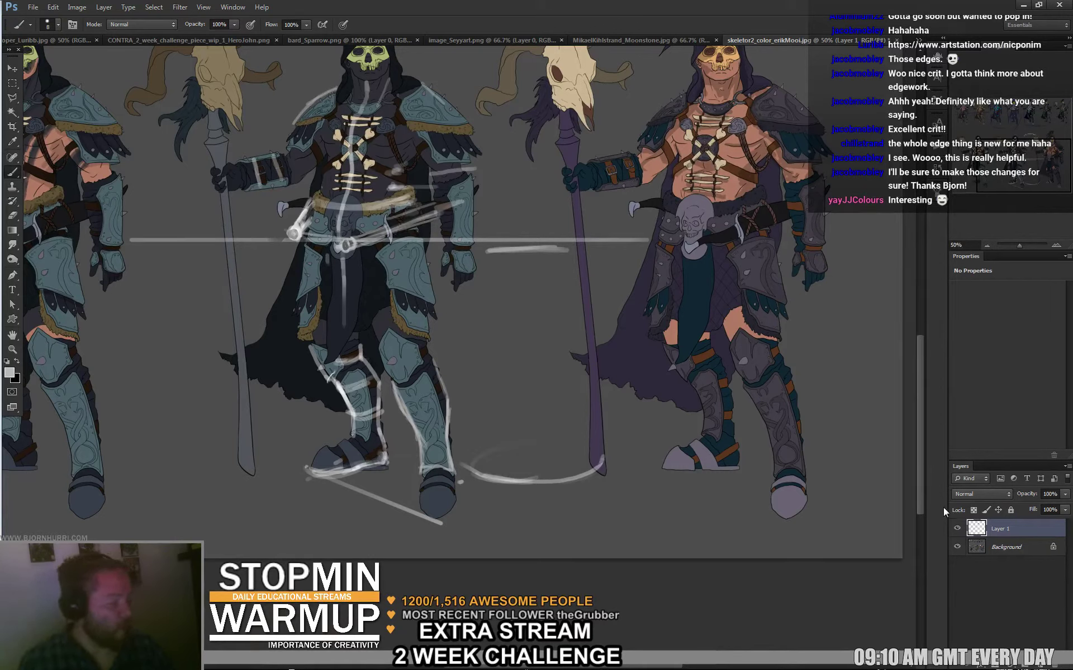
pyautogui.click(956, 529)
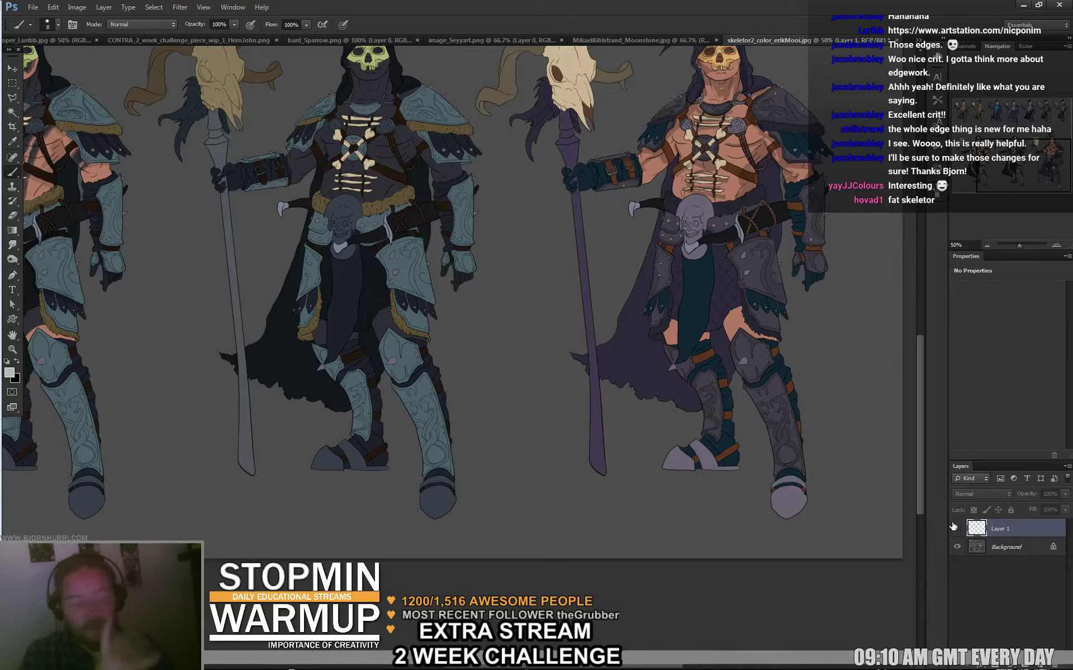
pyautogui.click(957, 529)
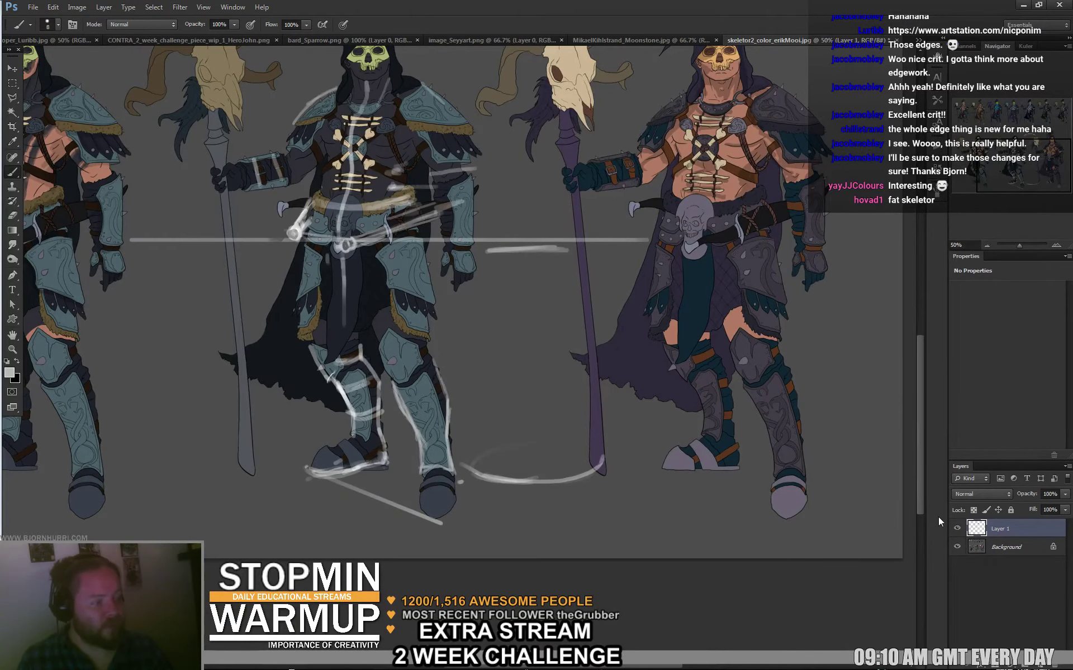
pyautogui.moveTo(508, 335)
pyautogui.mouseDown()
pyautogui.moveTo(602, 394)
pyautogui.moveTo(703, 400)
pyautogui.mouseUp()
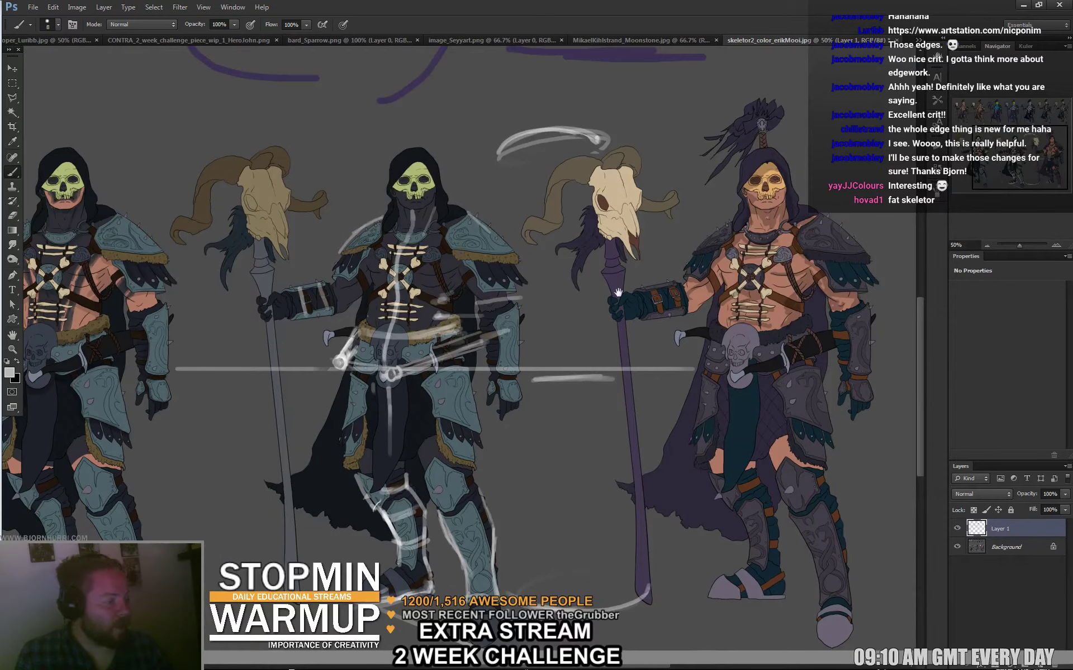
# Sketch small light marks on the right-hand figure's shoulder and upper chest.
pyautogui.moveTo(885, 353); pyautogui.dragTo(857, 349)
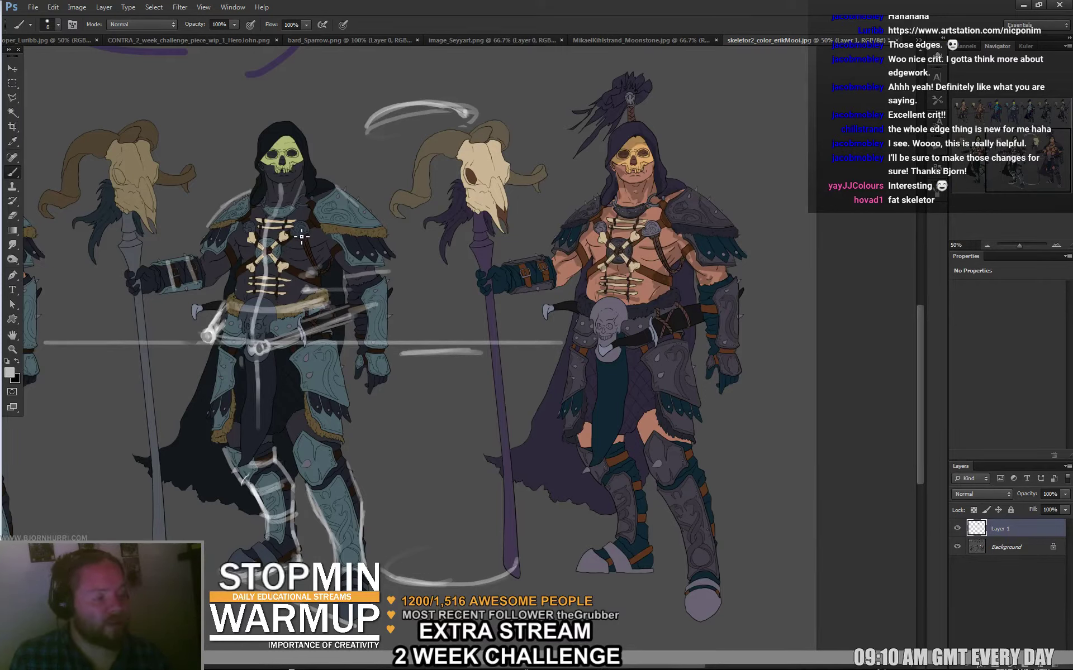
pyautogui.moveTo(302, 237)
pyautogui.mouseDown()
pyautogui.moveTo(307, 222)
pyautogui.moveTo(292, 235)
pyautogui.mouseUp()
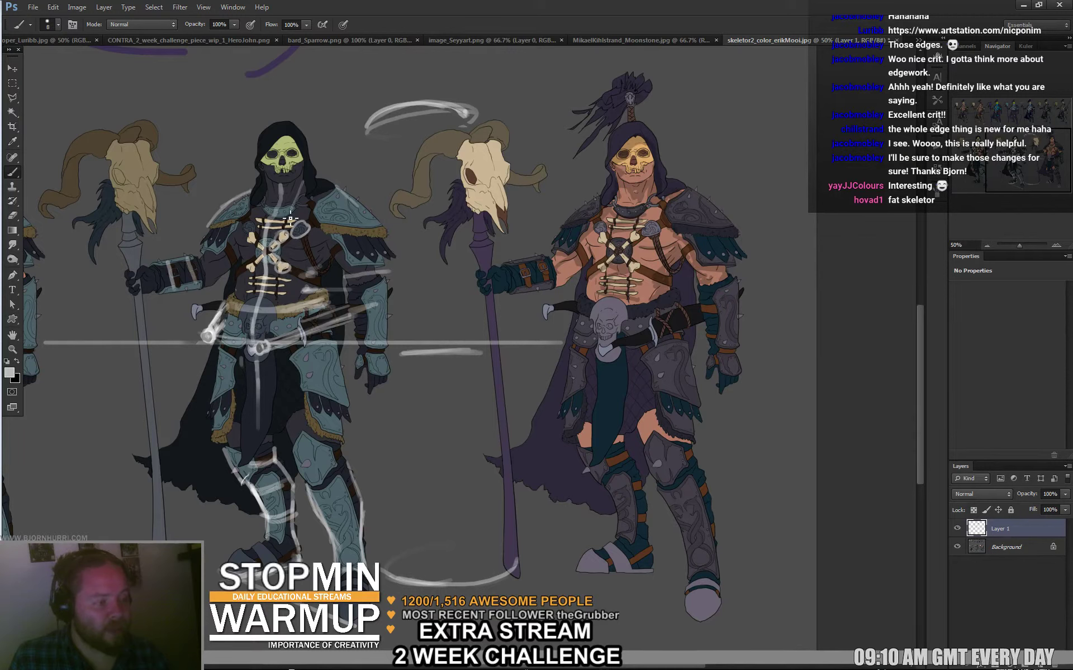
pyautogui.moveTo(306, 209)
pyautogui.mouseDown()
pyautogui.moveTo(313, 202)
pyautogui.moveTo(260, 208)
pyautogui.mouseUp()
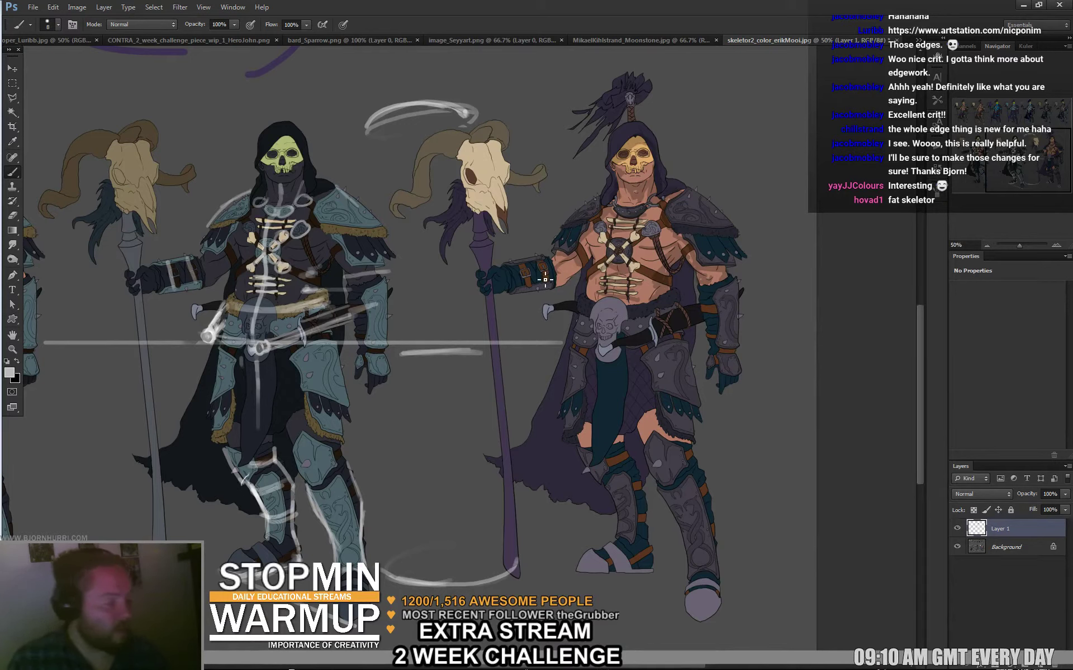
pyautogui.press('l')
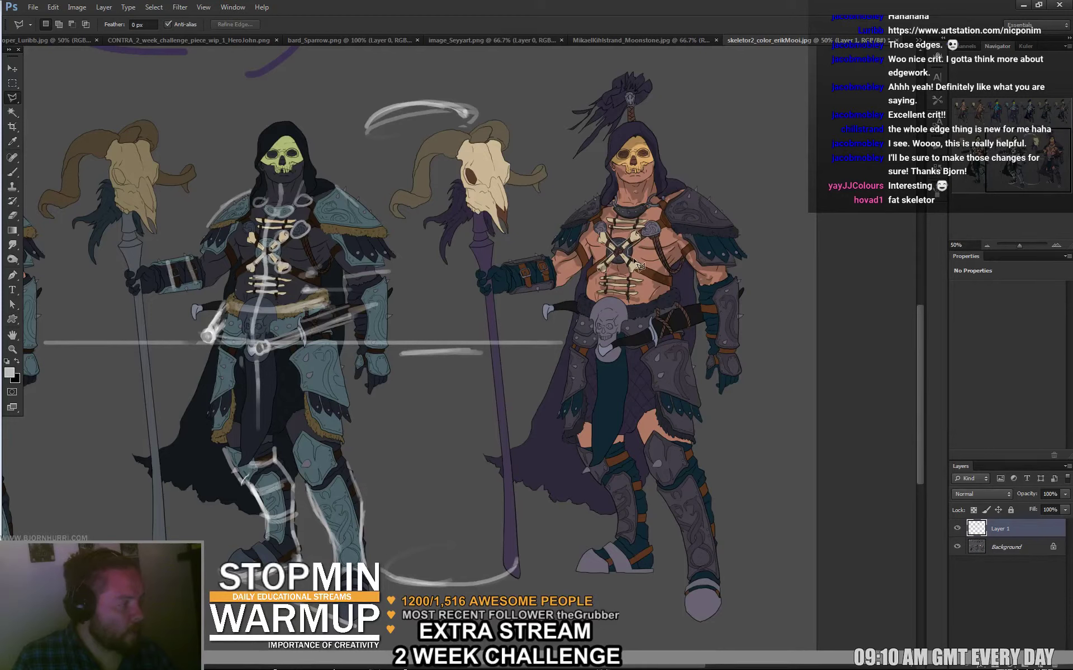
# Select the right figure's crossed chest bones and copy them onto Layer 2.
pyautogui.click(634, 278)
pyautogui.click(622, 263)
pyautogui.click(614, 267)
pyautogui.doubleClick(631, 247)
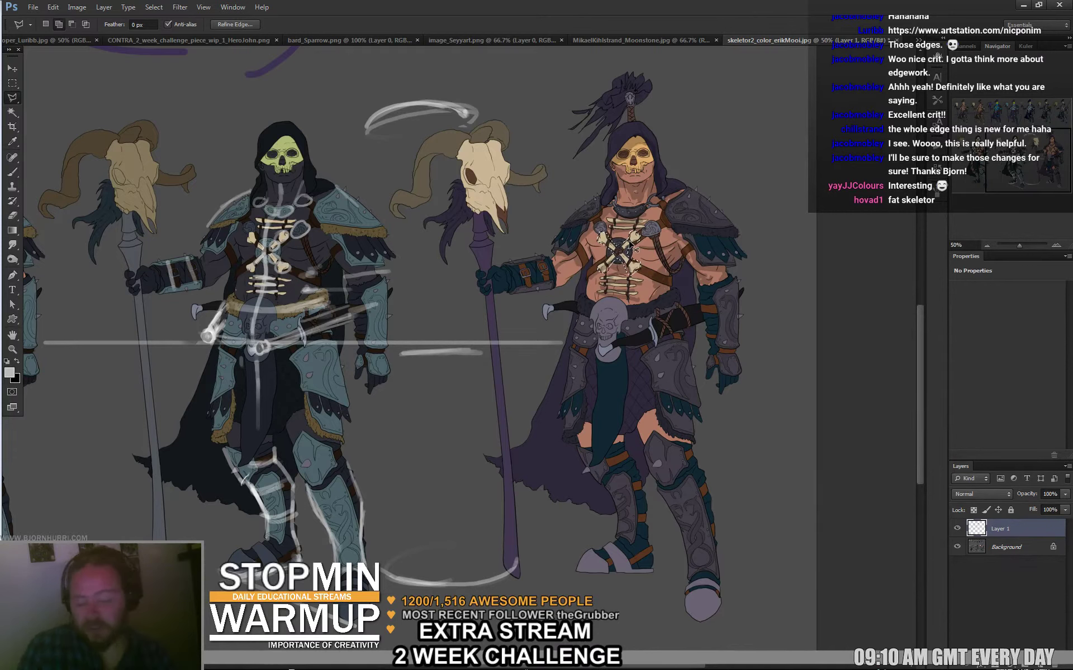
pyautogui.hotkey('ctrl', 'j')
# Scale up the copied chest bones, flatten them slightly, and warp them into shape.
pyautogui.hotkey('ctrl', 't')
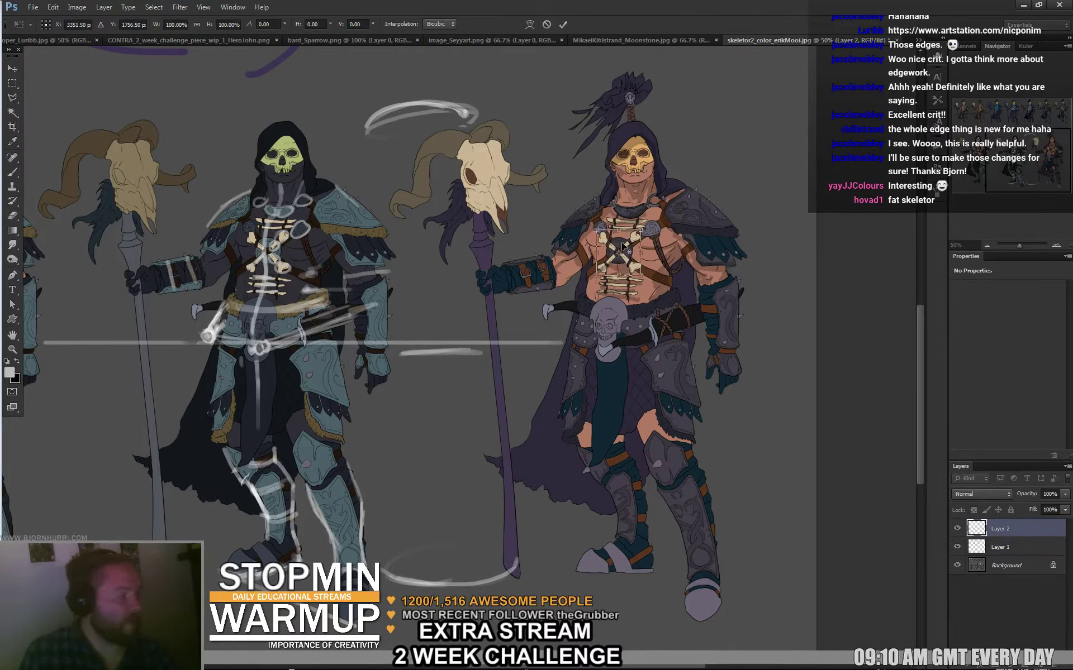
pyautogui.moveTo(641, 228); pyautogui.dragTo(632, 244)
pyautogui.moveTo(616, 285); pyautogui.dragTo(619, 282)
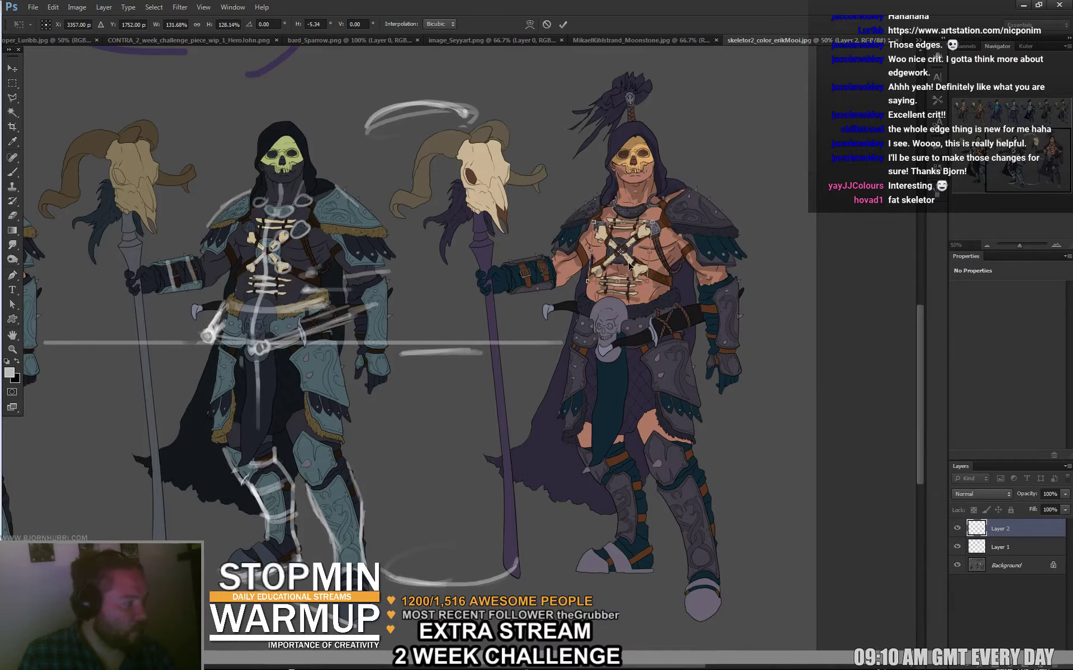
pyautogui.click(529, 24)
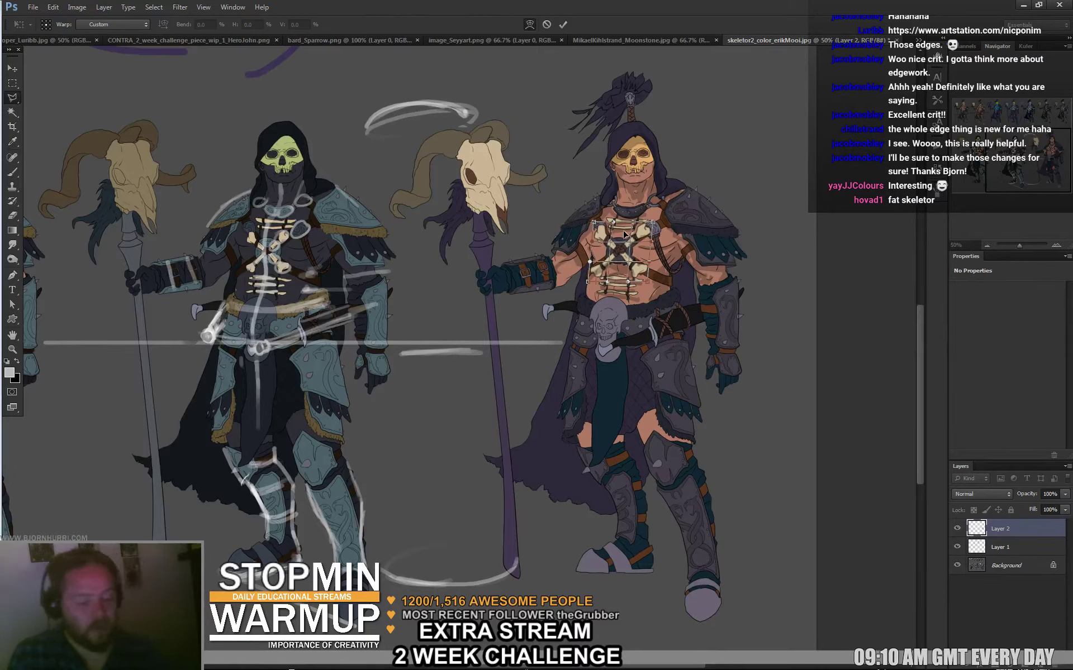
pyautogui.press('Return')
pyautogui.press('l')
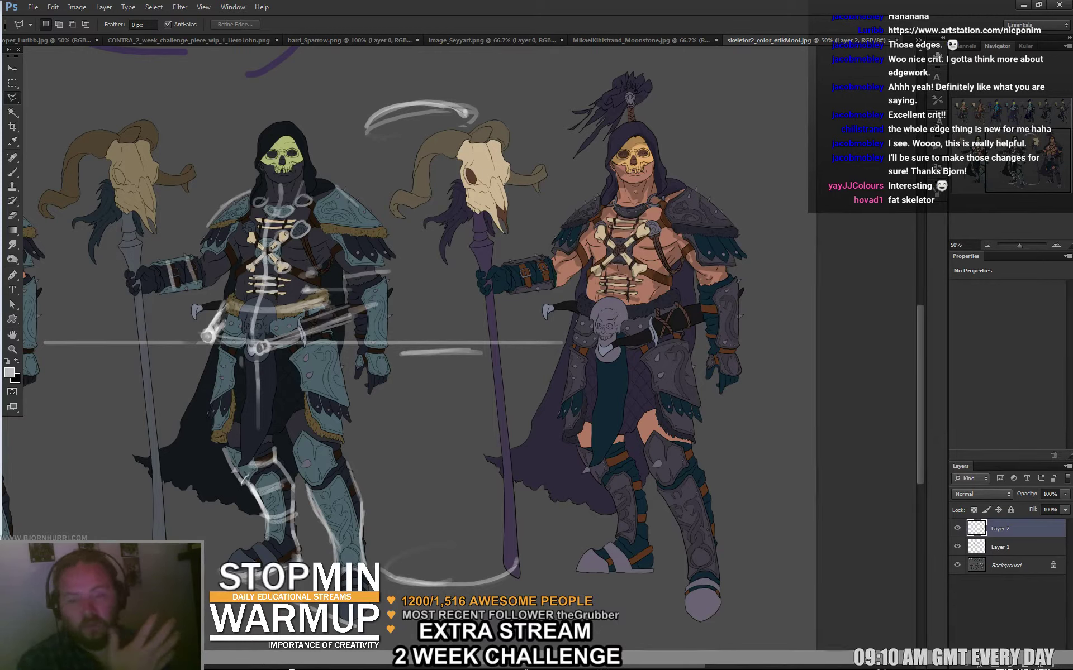
# Toggle the enlarged bones layer off and on to compare, leaving it hidden.
pyautogui.click(959, 530)
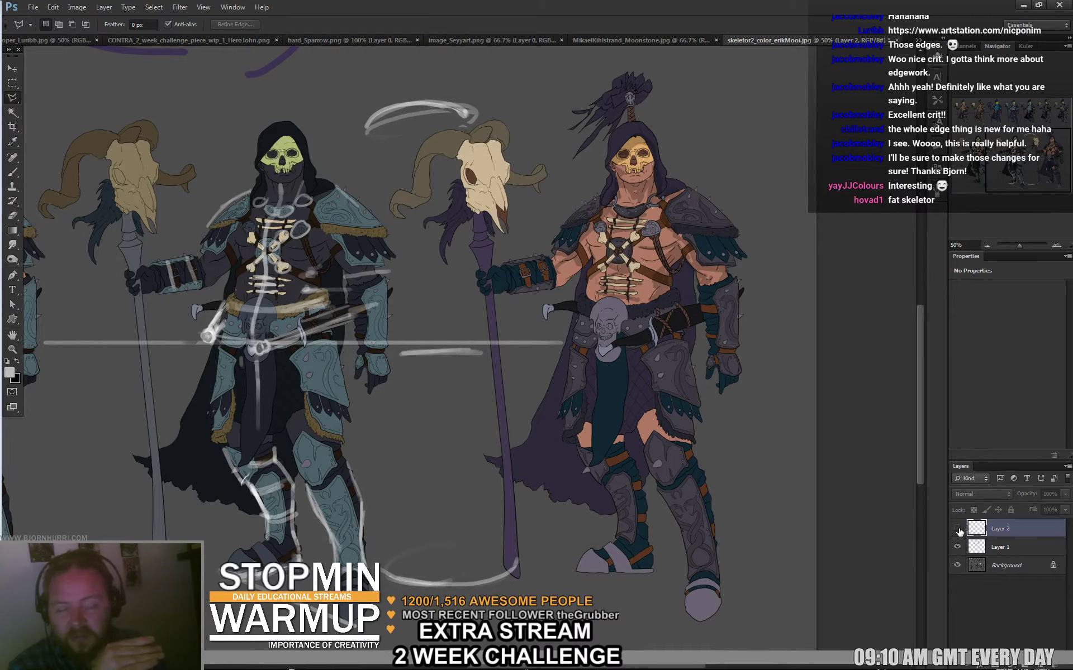
pyautogui.click(958, 530)
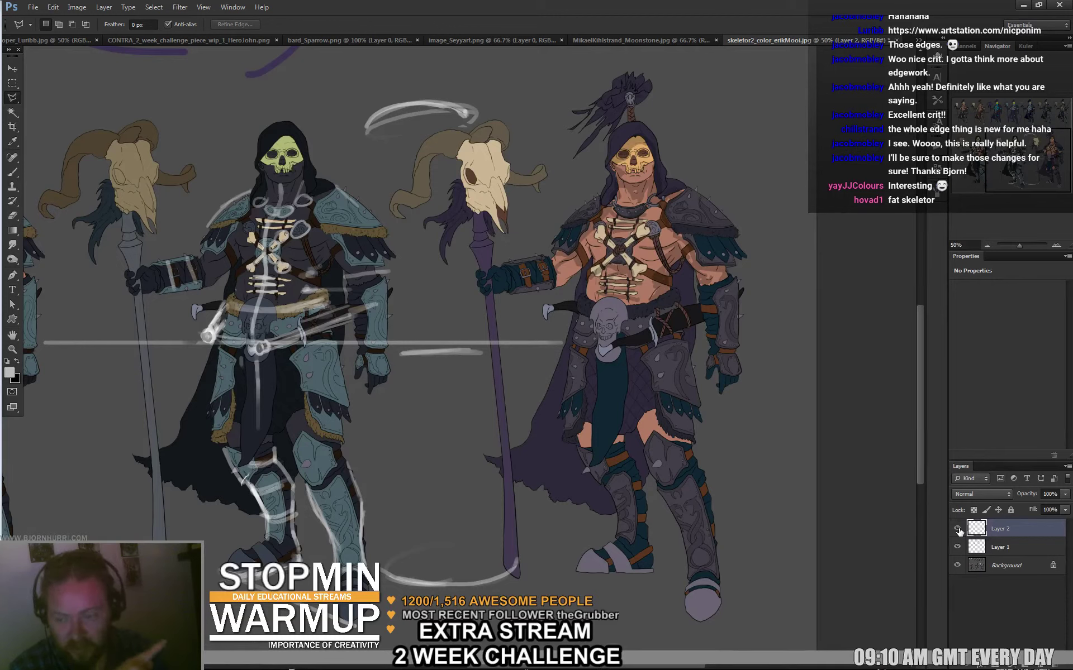
pyautogui.click(958, 530)
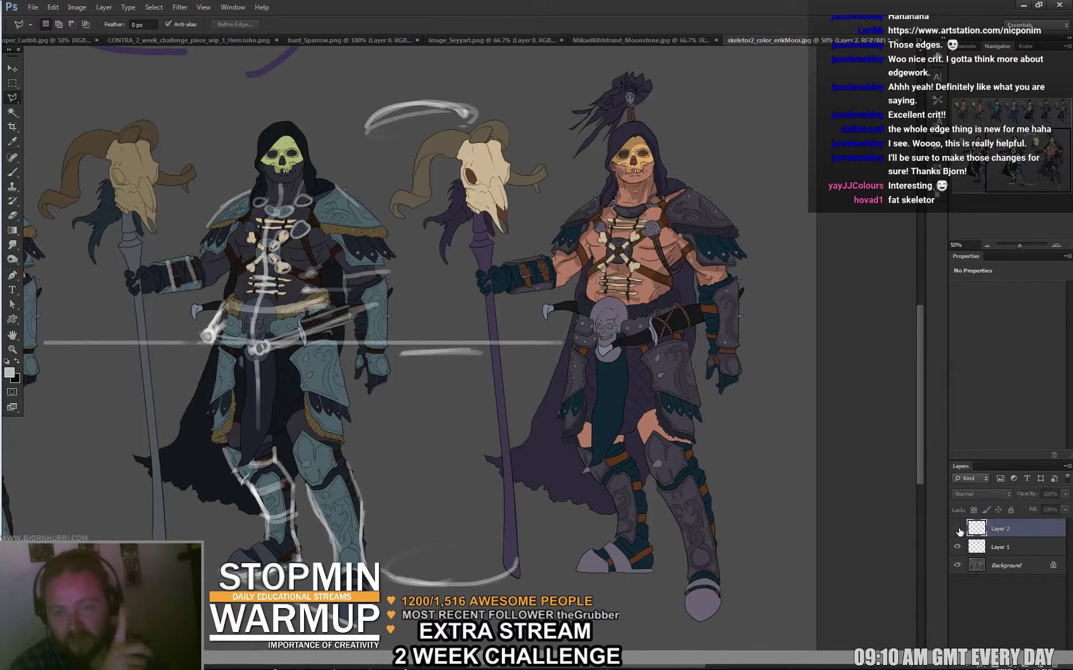
# Lasso both spiked shoulder pauldrons and the chest between them as one selection.
pyautogui.click(648, 240)
pyautogui.click(661, 226)
pyautogui.click(648, 220)
pyautogui.doubleClick(640, 232)
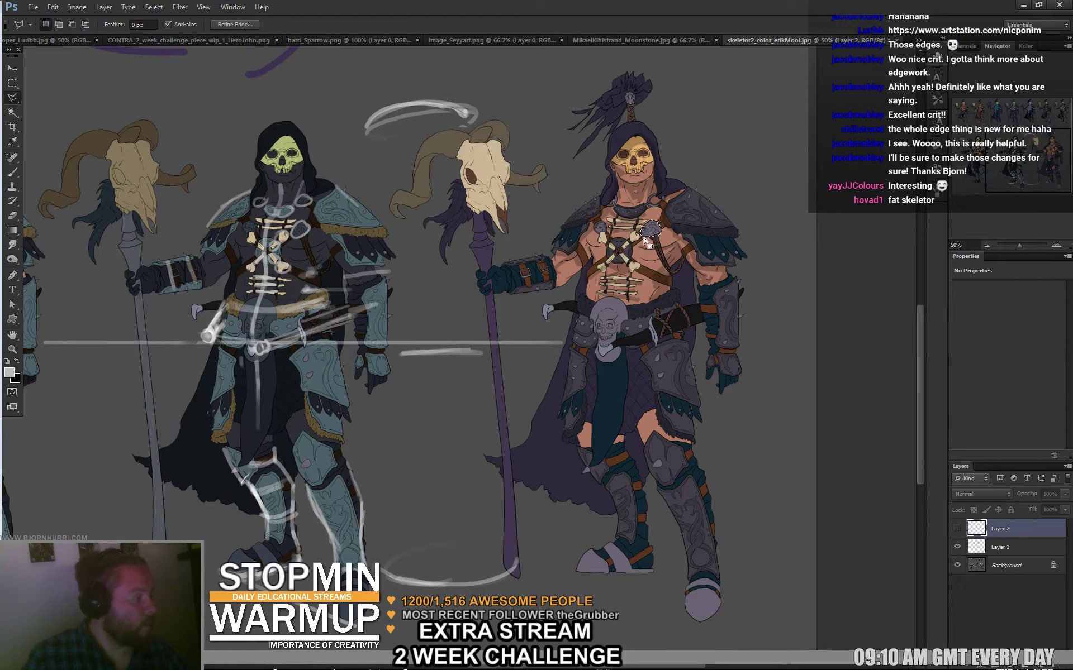
pyautogui.press('shift')
pyautogui.click(601, 228)
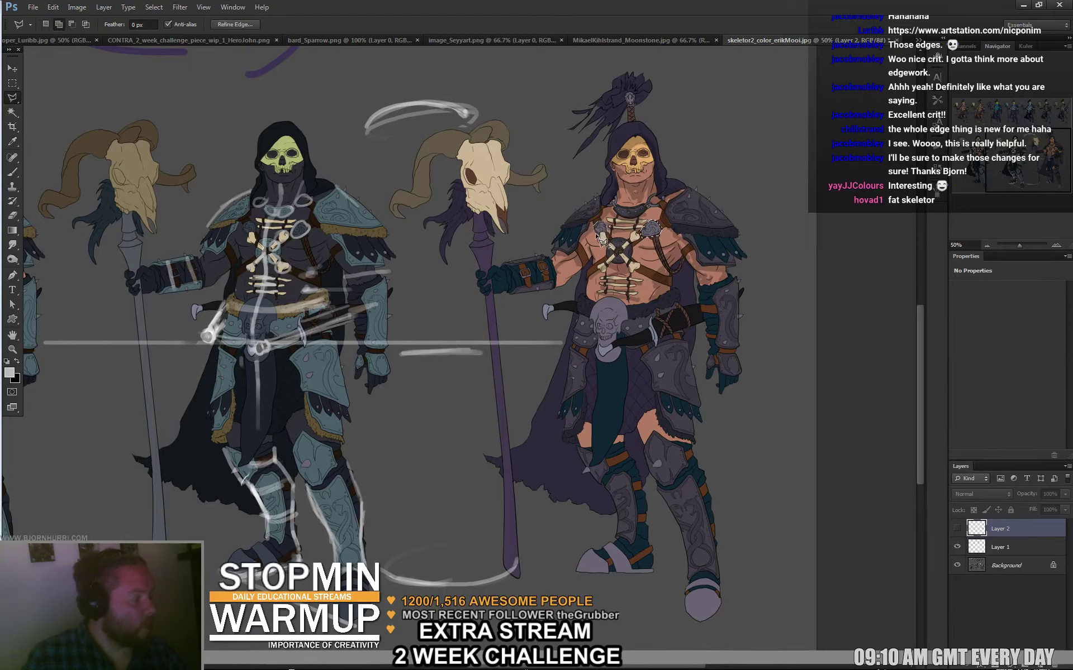
pyautogui.click(599, 245)
pyautogui.click(619, 246)
pyautogui.click(614, 222)
pyautogui.click(594, 226)
pyautogui.click(612, 249)
pyautogui.click(623, 245)
pyautogui.click(620, 211)
pyautogui.click(619, 237)
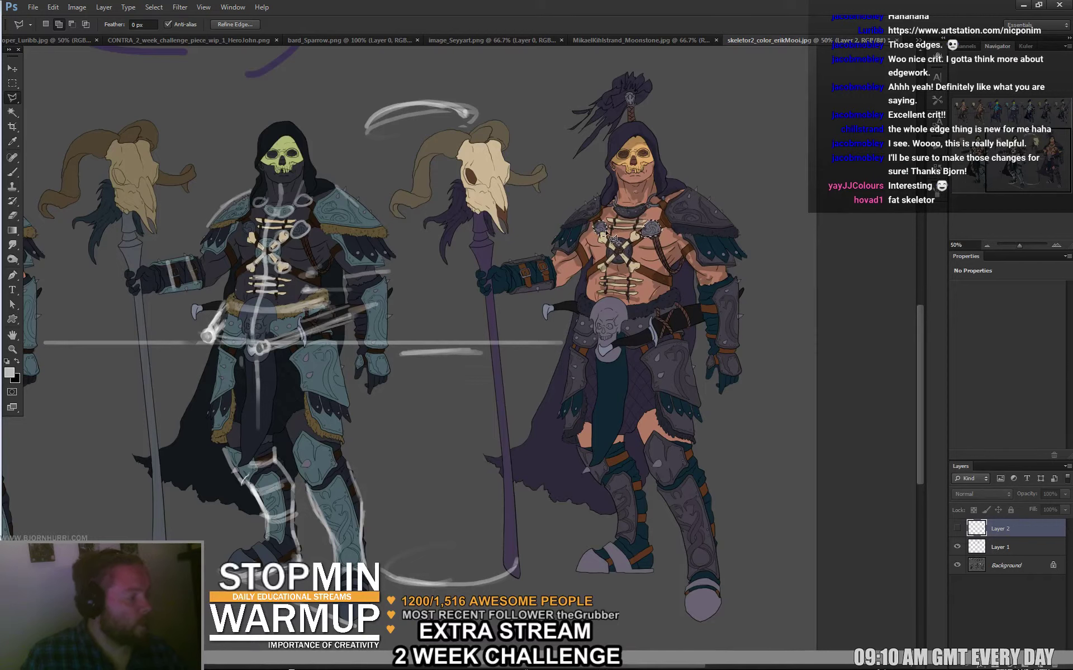
# Copy the selected chest and shoulders to a new Layer 3 and scale them up slightly.
pyautogui.hotkey('ctrl', 'j')
pyautogui.hotkey('ctrl', 't')
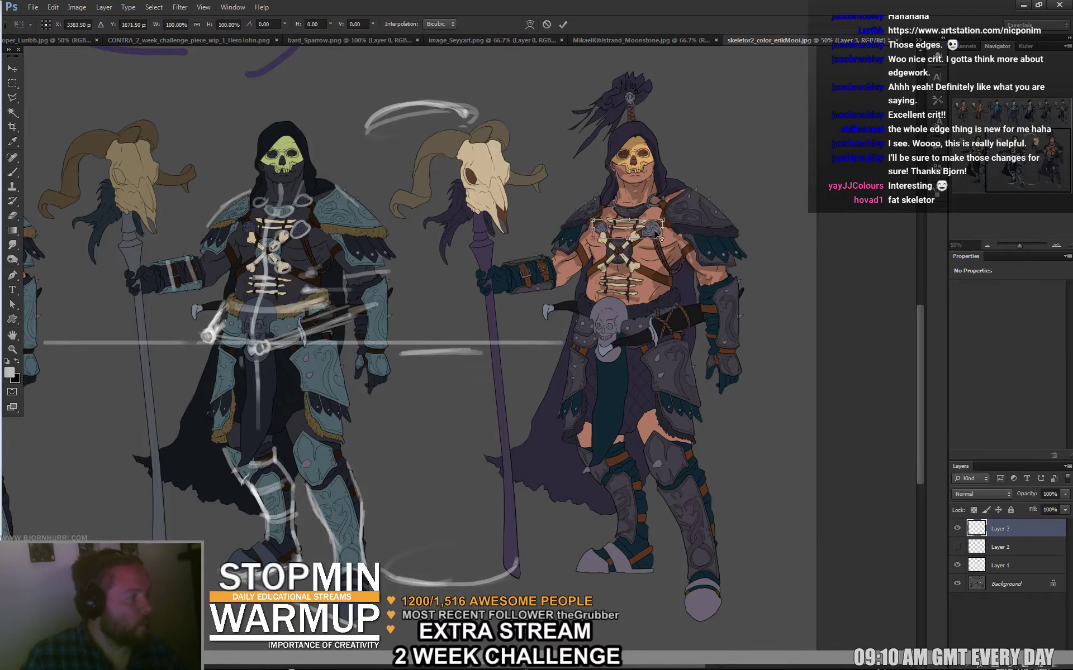
pyautogui.moveTo(664, 219); pyautogui.dragTo(673, 224)
pyautogui.press('Return')
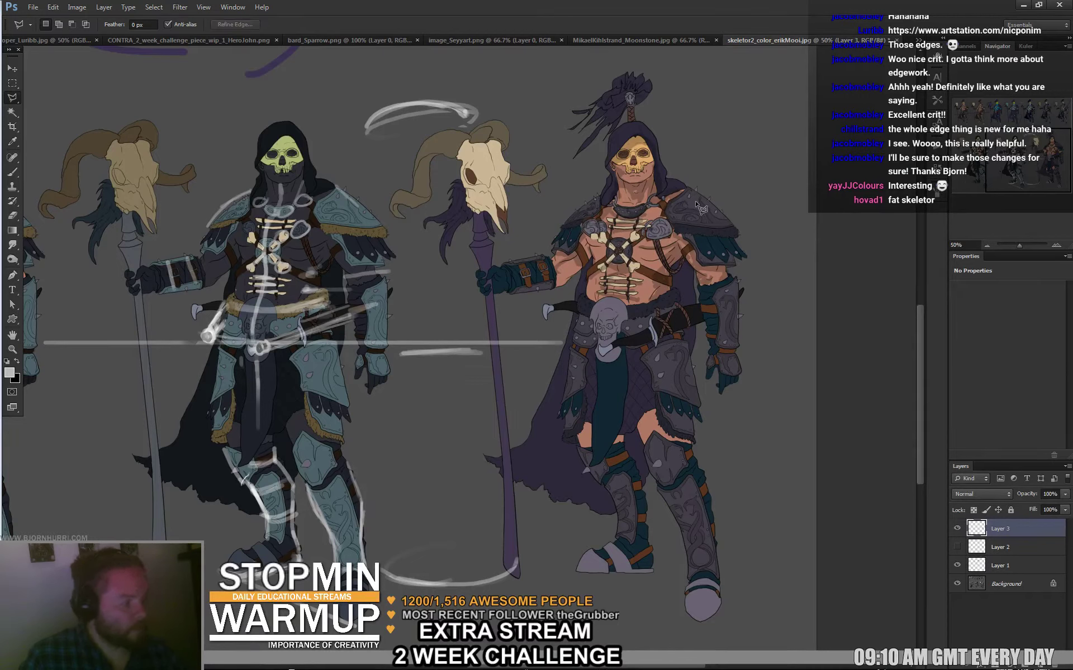
pyautogui.hotkey('shift', 'l')
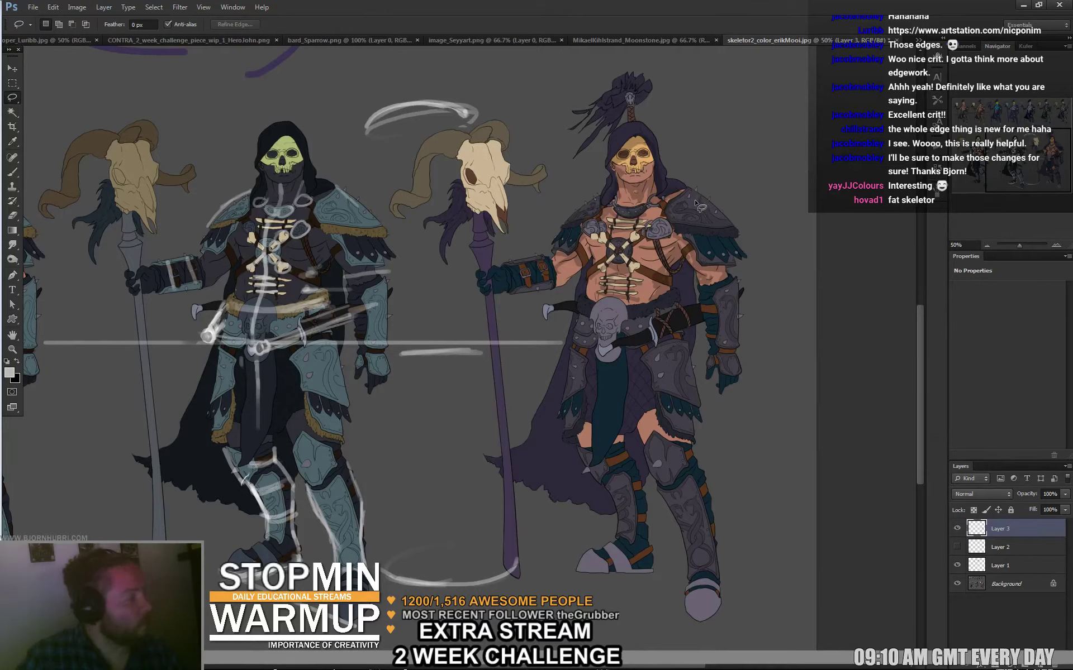
pyautogui.press('v')
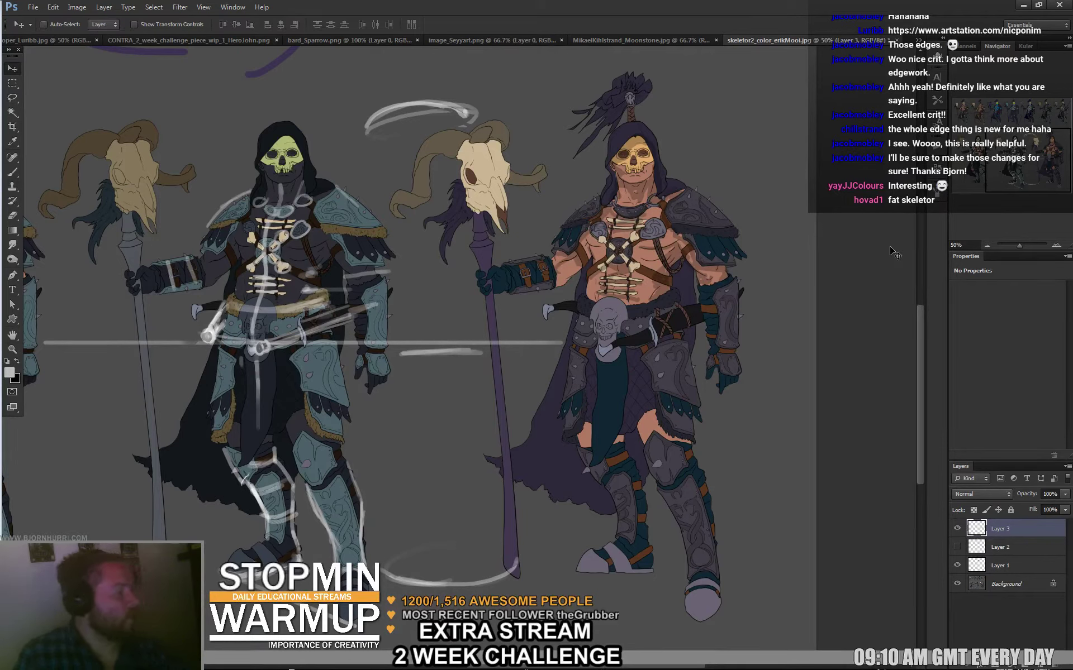
# Compare Layer 3 on and off, then delete the separate chest-bones Layer 2.
pyautogui.click(959, 528)
pyautogui.click(959, 528)
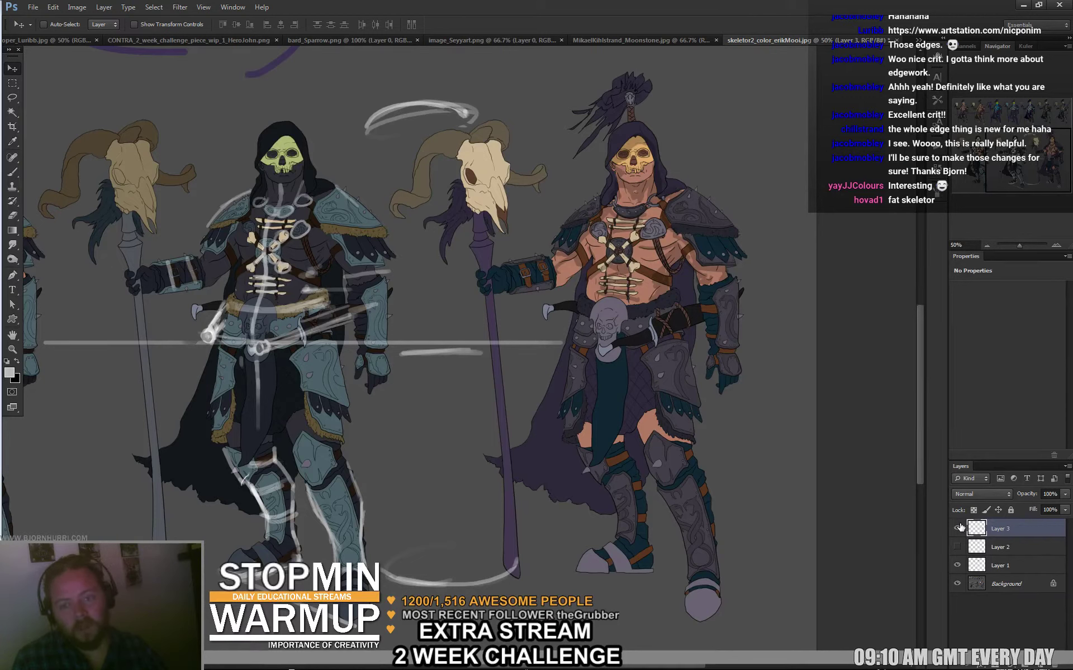
pyautogui.click(958, 529)
pyautogui.click(958, 528)
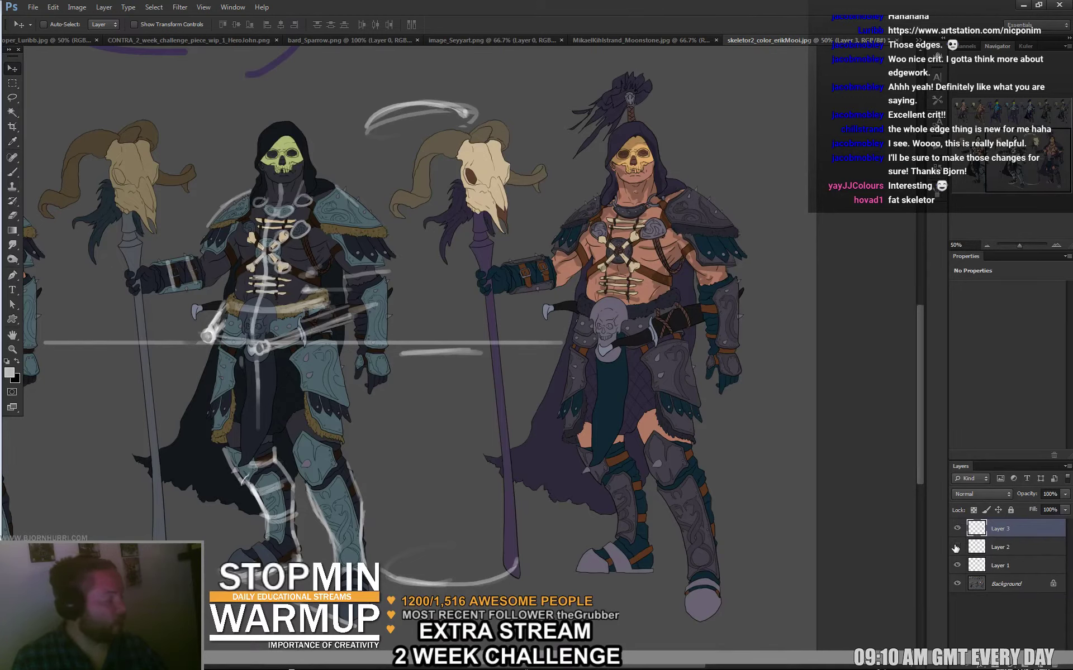
pyautogui.click(955, 548)
pyautogui.click(994, 549)
pyautogui.moveTo(1001, 528); pyautogui.dragTo(993, 532)
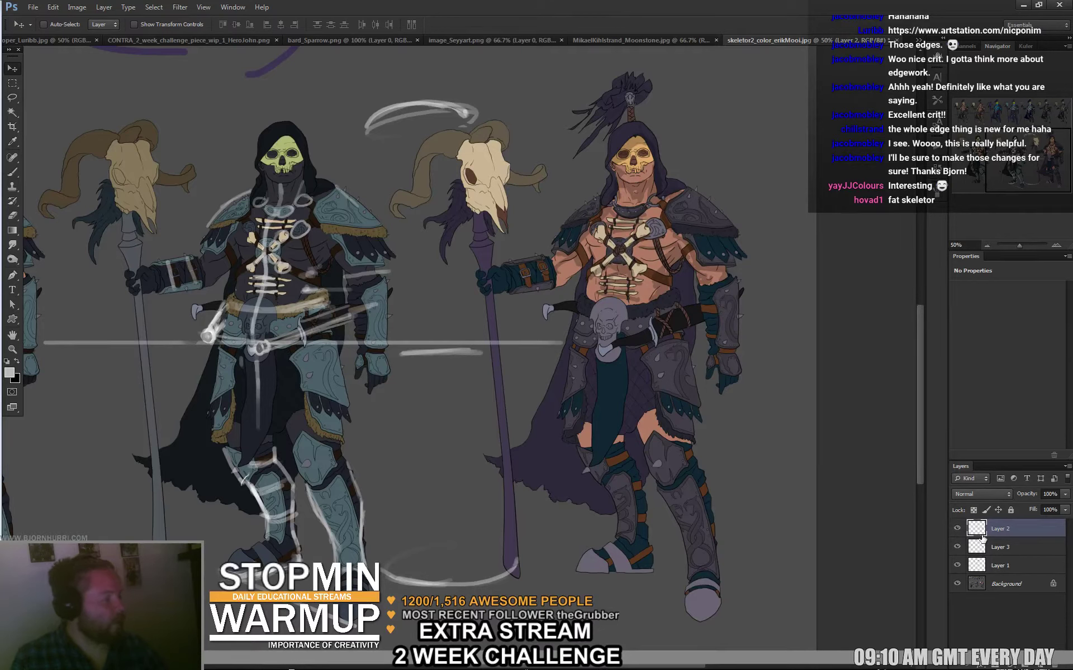
pyautogui.press('Delete')
# Toggle Layer 3 repeatedly to compare before and after, leaving it visible.
pyautogui.click(958, 528)
pyautogui.click(958, 528)
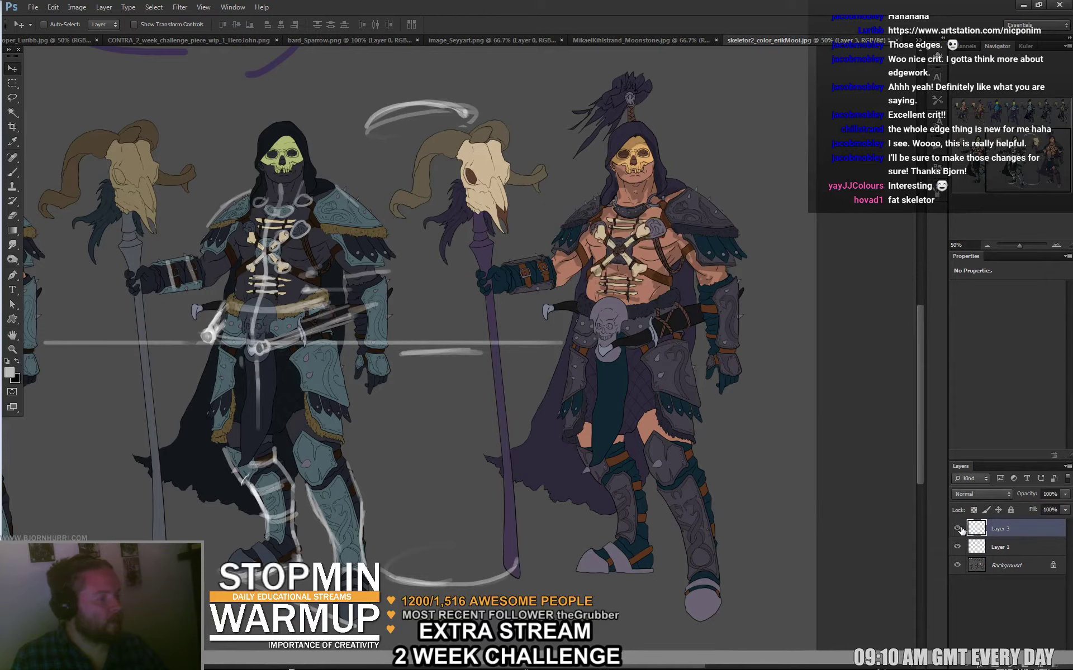
pyautogui.click(957, 528)
pyautogui.click(959, 529)
pyautogui.click(958, 528)
pyautogui.click(959, 528)
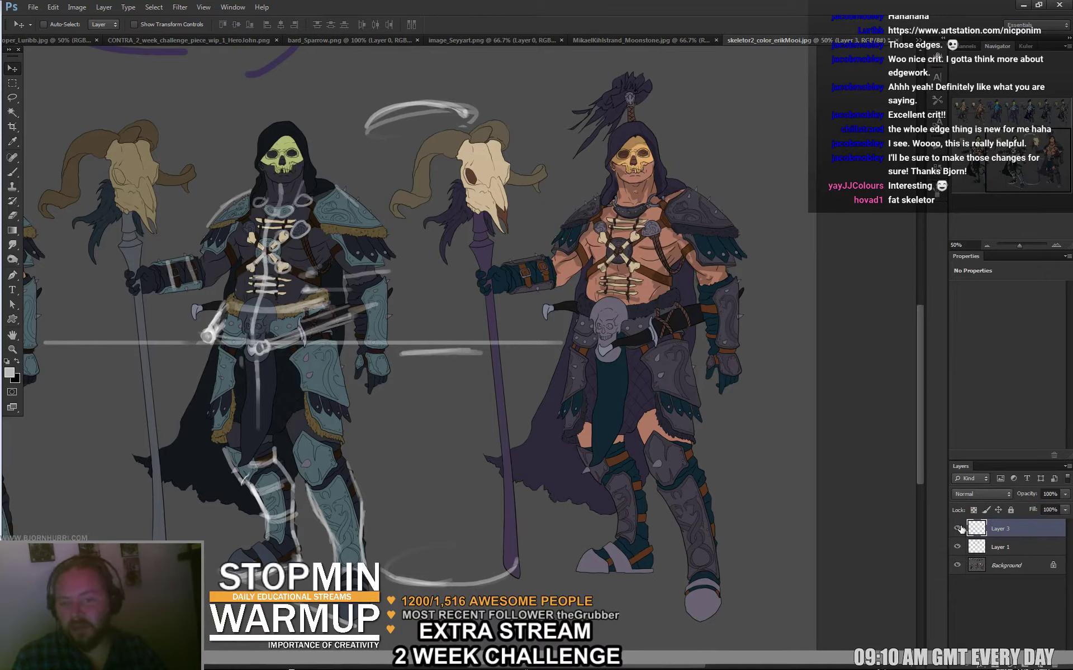
pyautogui.click(959, 528)
pyautogui.click(956, 528)
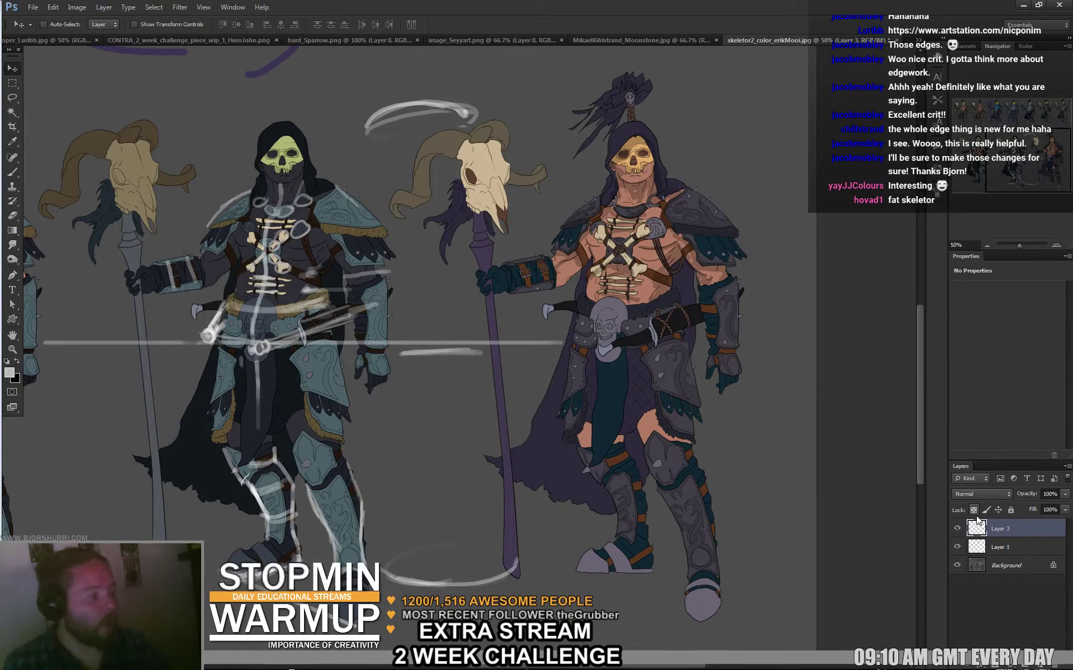
# Brush several trial loops over the left skeleton's shoulder, undo every one, and hide Layer 3.
pyautogui.moveTo(389, 249); pyautogui.dragTo(339, 274)
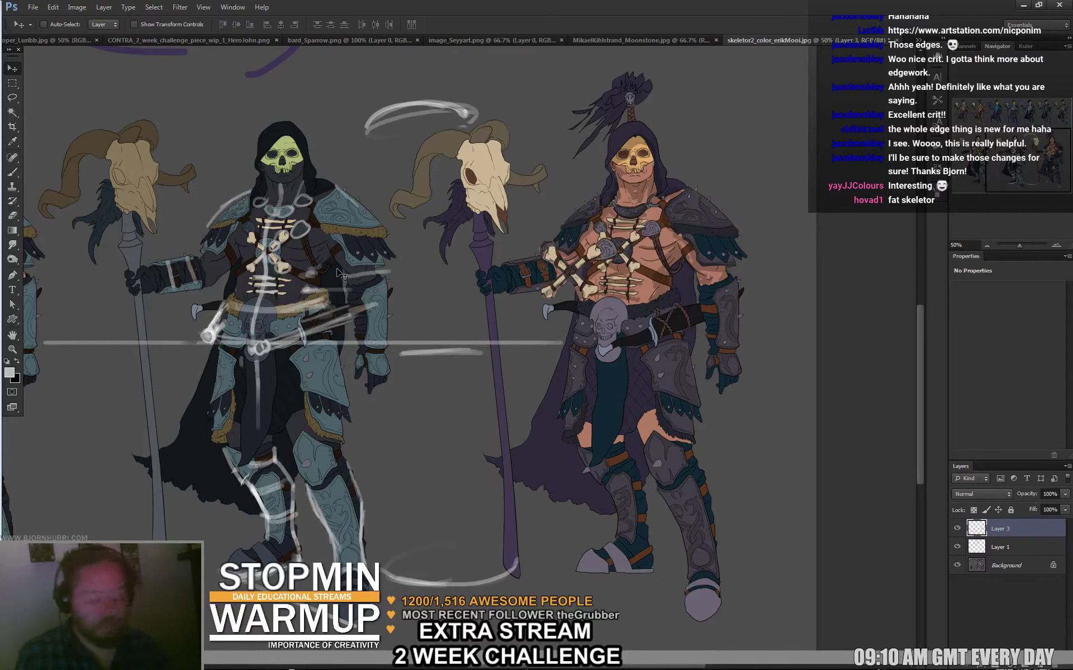
pyautogui.hotkey('ctrl', 'z')
pyautogui.press('b')
pyautogui.moveTo(391, 192)
pyautogui.mouseDown()
pyautogui.moveTo(394, 258)
pyautogui.moveTo(424, 232)
pyautogui.mouseUp()
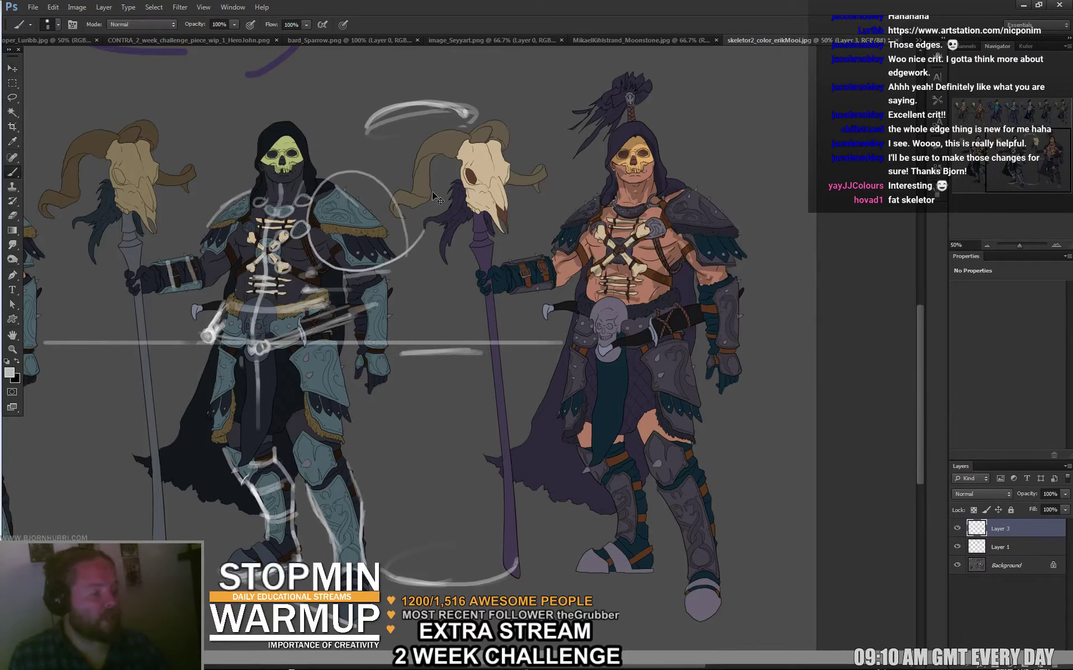
pyautogui.hotkey('ctrl', 'z')
pyautogui.moveTo(324, 202)
pyautogui.mouseDown()
pyautogui.moveTo(402, 215)
pyautogui.moveTo(336, 242)
pyautogui.moveTo(416, 243)
pyautogui.mouseUp()
pyautogui.hotkey('ctrl', 'z')
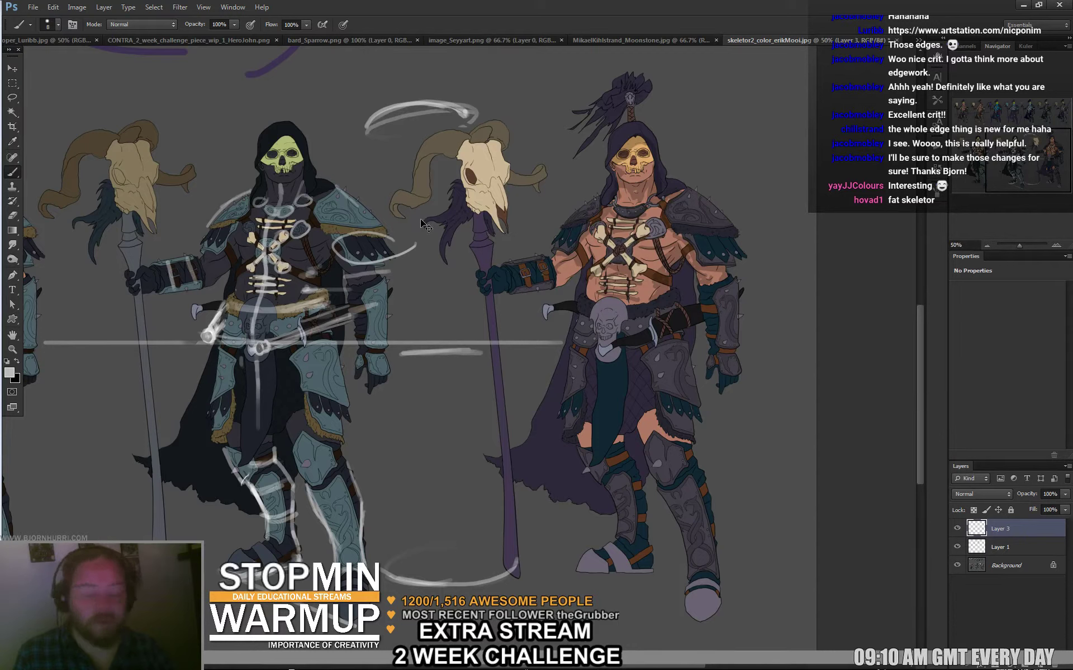
pyautogui.hotkey('ctrl', 'z')
pyautogui.moveTo(381, 229); pyautogui.dragTo(396, 245)
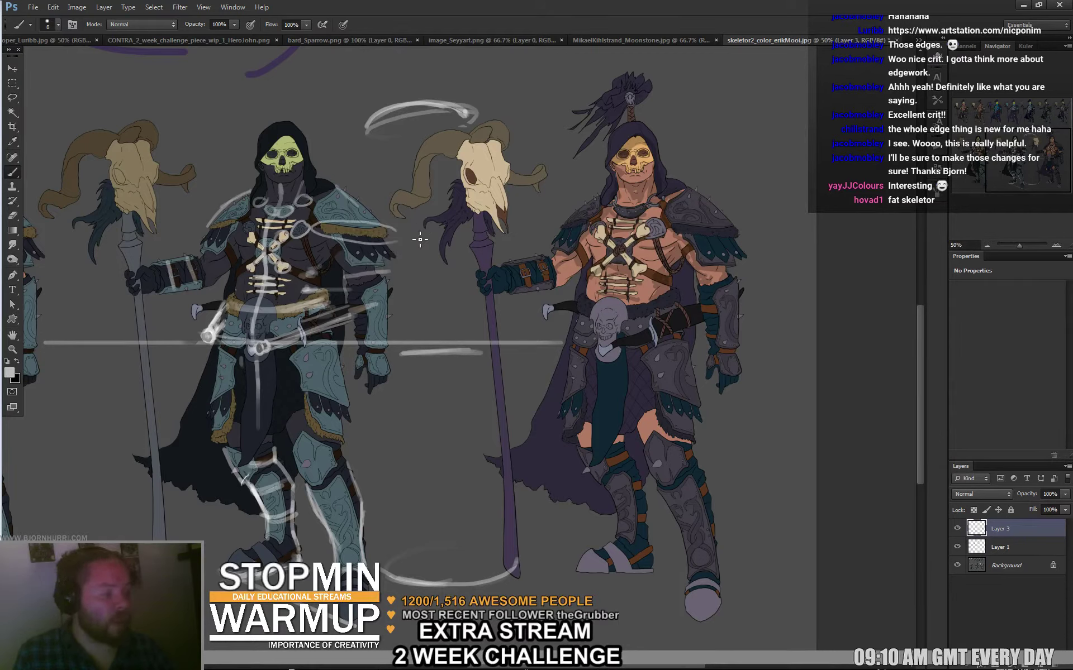
pyautogui.hotkey('ctrl', 'z')
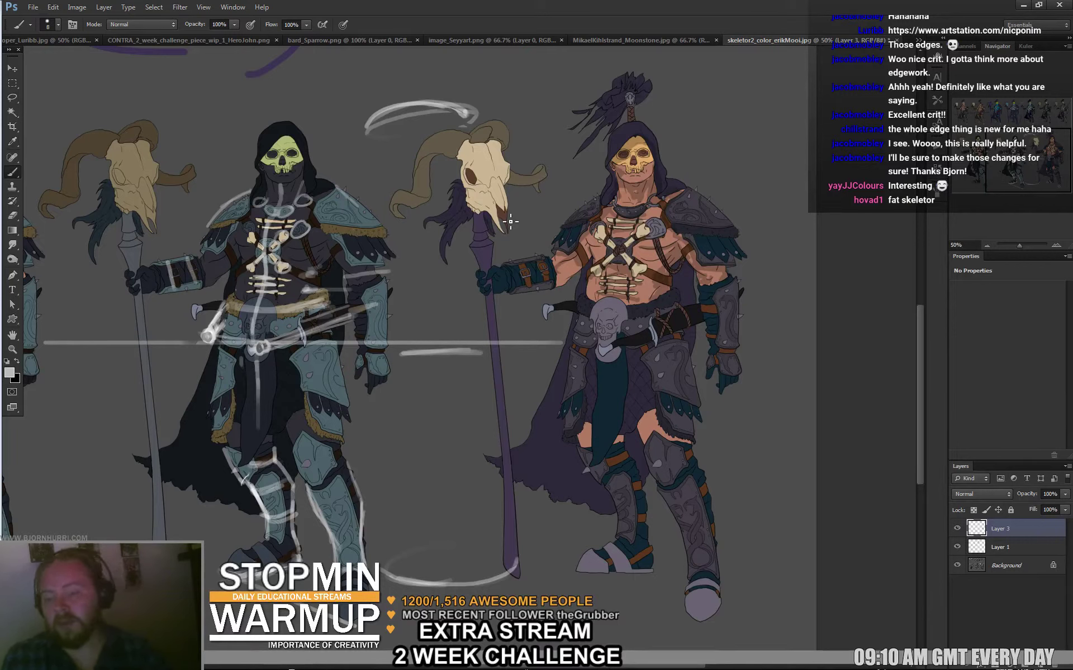
pyautogui.moveTo(403, 254)
pyautogui.mouseDown()
pyautogui.moveTo(350, 259)
pyautogui.moveTo(313, 220)
pyautogui.moveTo(390, 217)
pyautogui.moveTo(391, 271)
pyautogui.moveTo(335, 244)
pyautogui.moveTo(398, 260)
pyautogui.mouseUp()
pyautogui.hotkey('ctrl', 'z')
pyautogui.hotkey('ctrl', 'z')
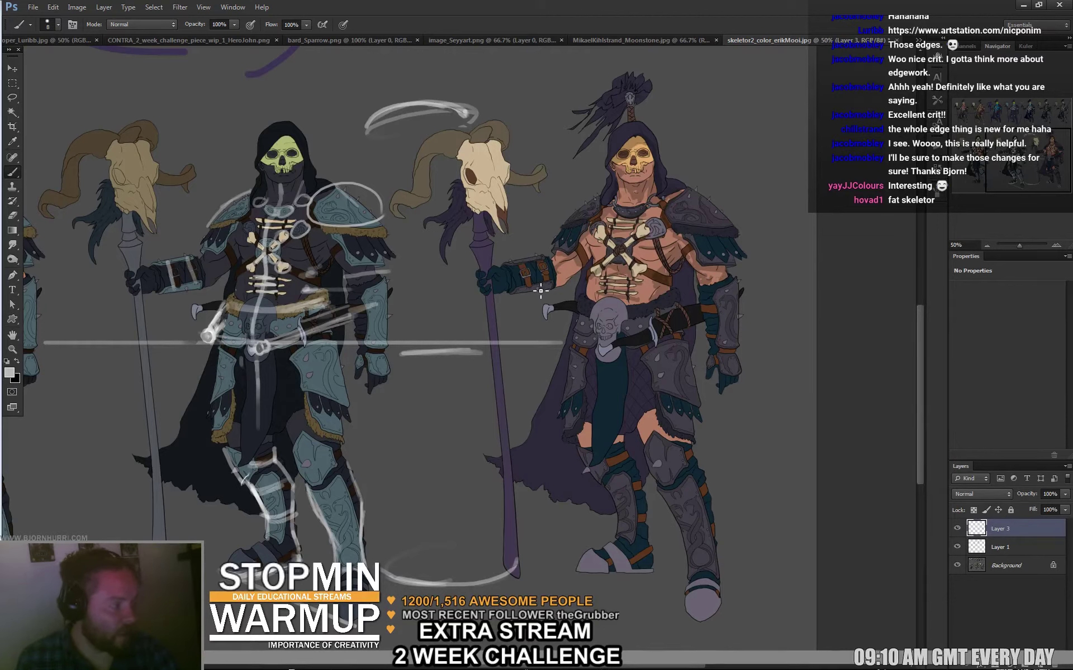
pyautogui.click(958, 527)
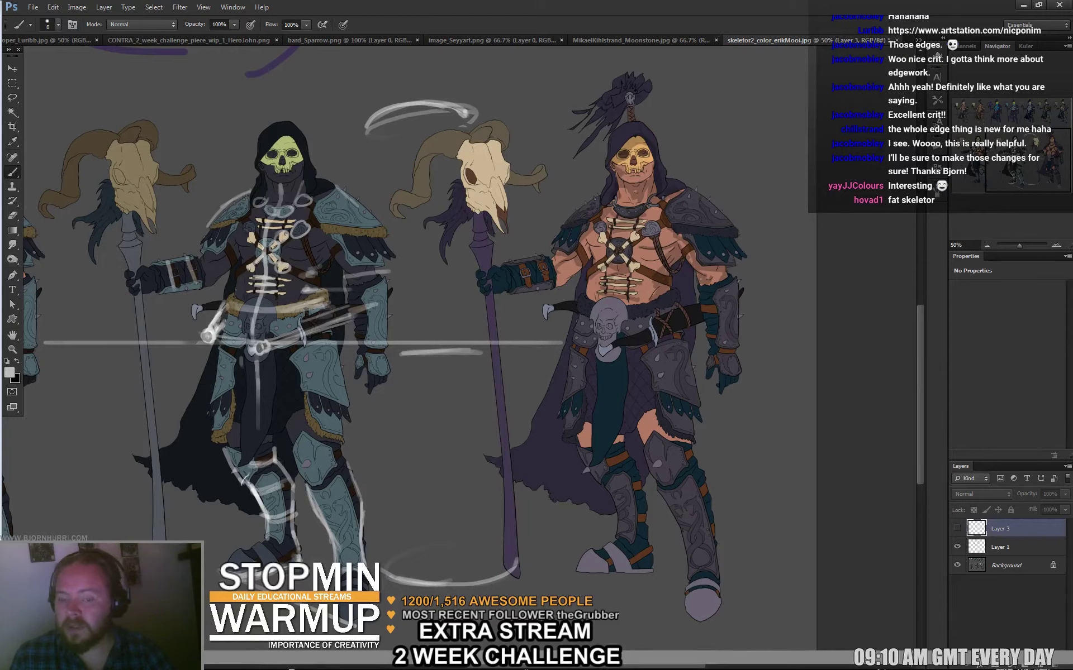
# Save the skeleton painting as a PSD with default format options and close its document.
pyautogui.hotkey('ctrl', 's')
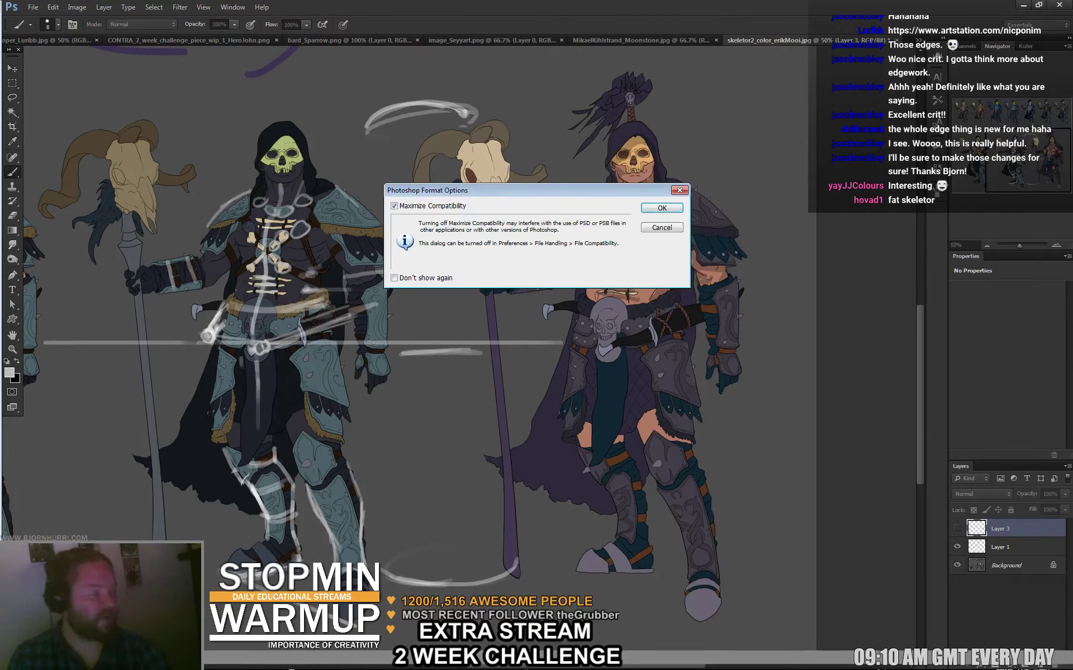
pyautogui.press('Return')
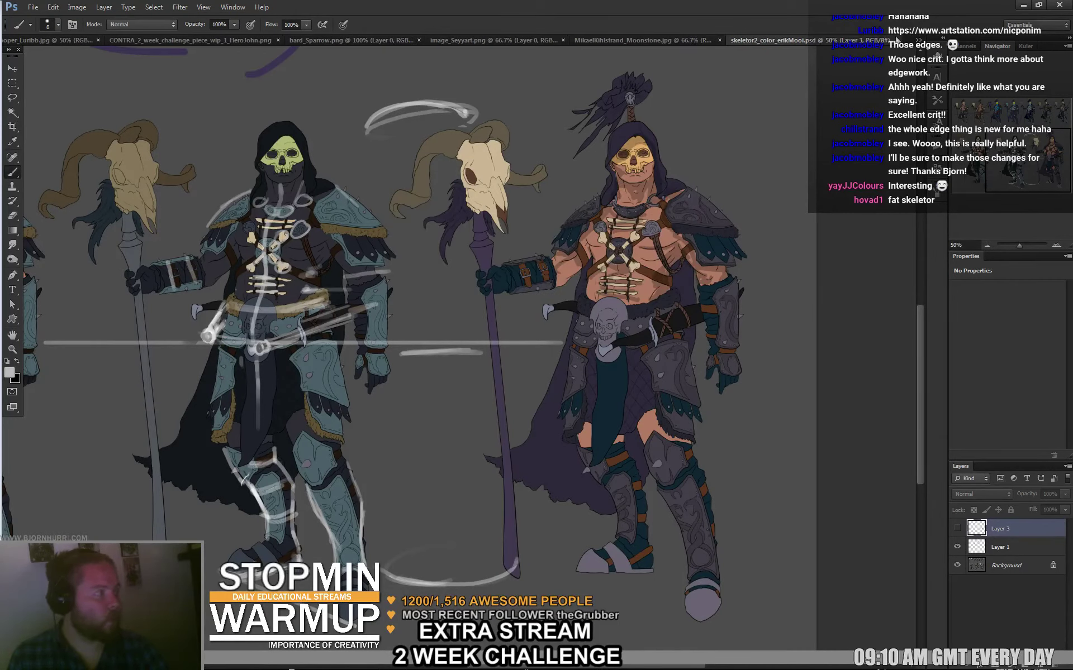
pyautogui.click(895, 40)
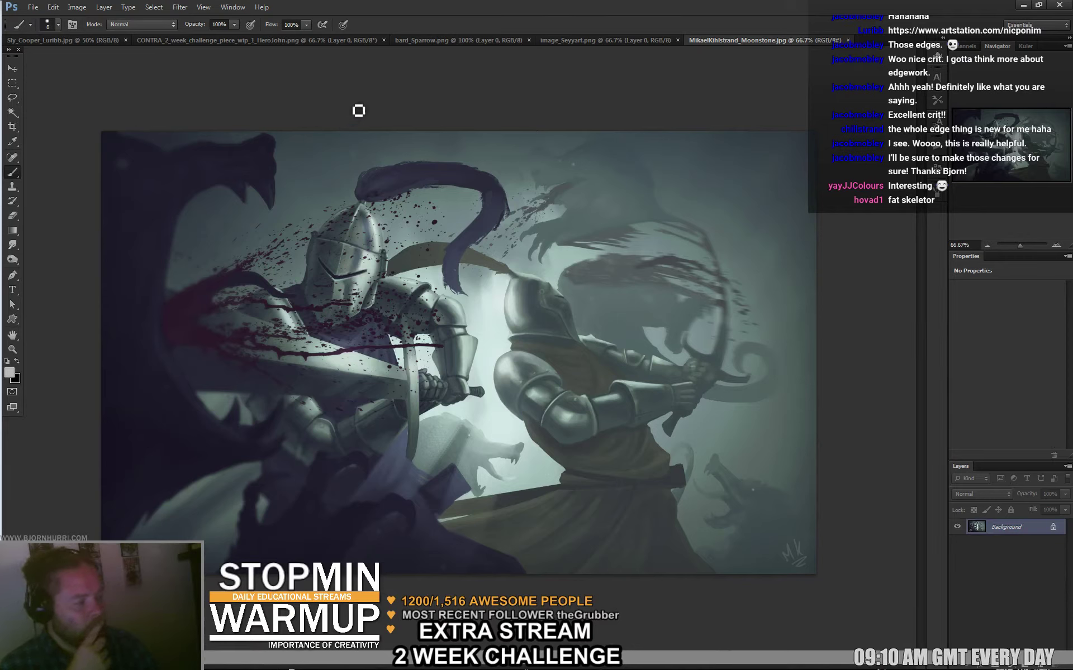
# Flip the canvas horizontally, add and merge down an empty layer, then flip twice more.
pyautogui.click(89, 8)
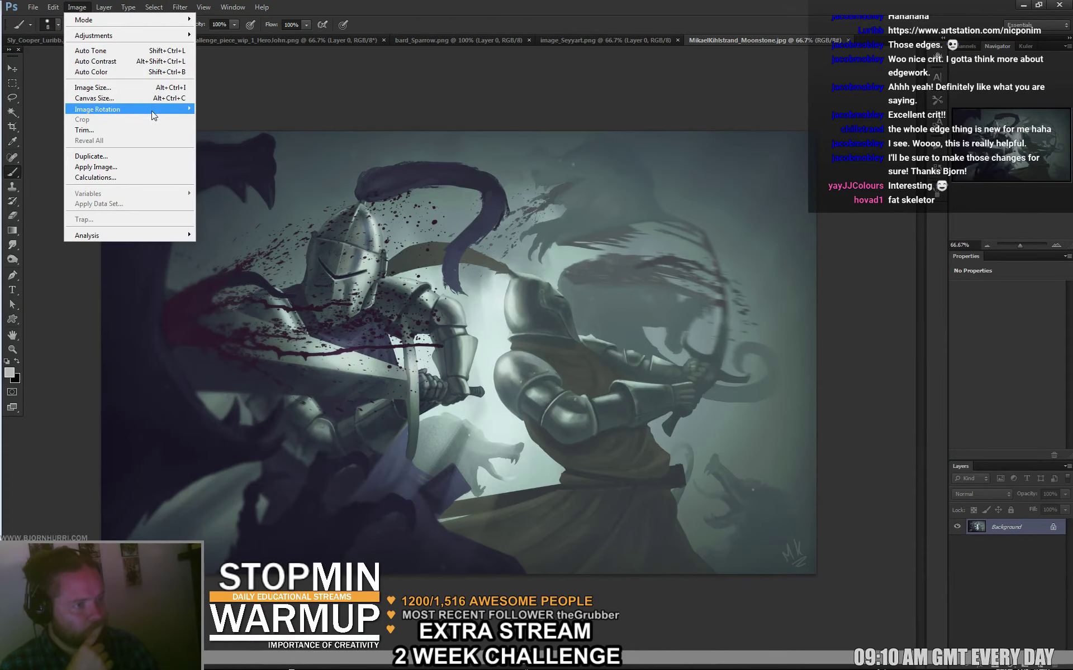
pyautogui.moveTo(100, 108)
pyautogui.click(246, 146)
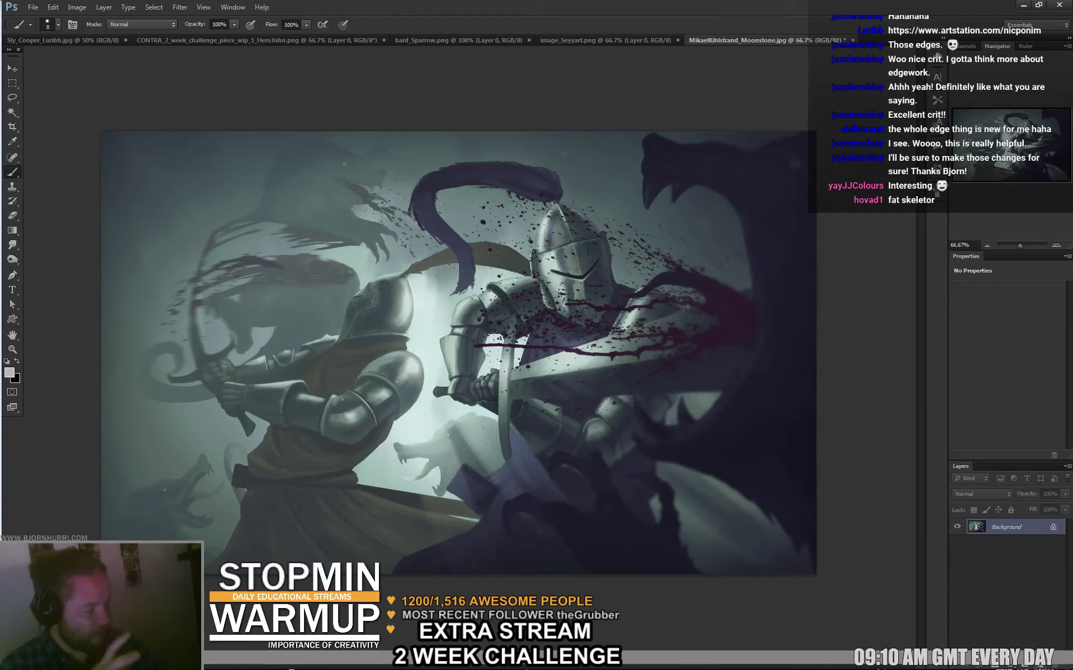
pyautogui.hotkey('ctrl', 'shift', 'alt', 'n')
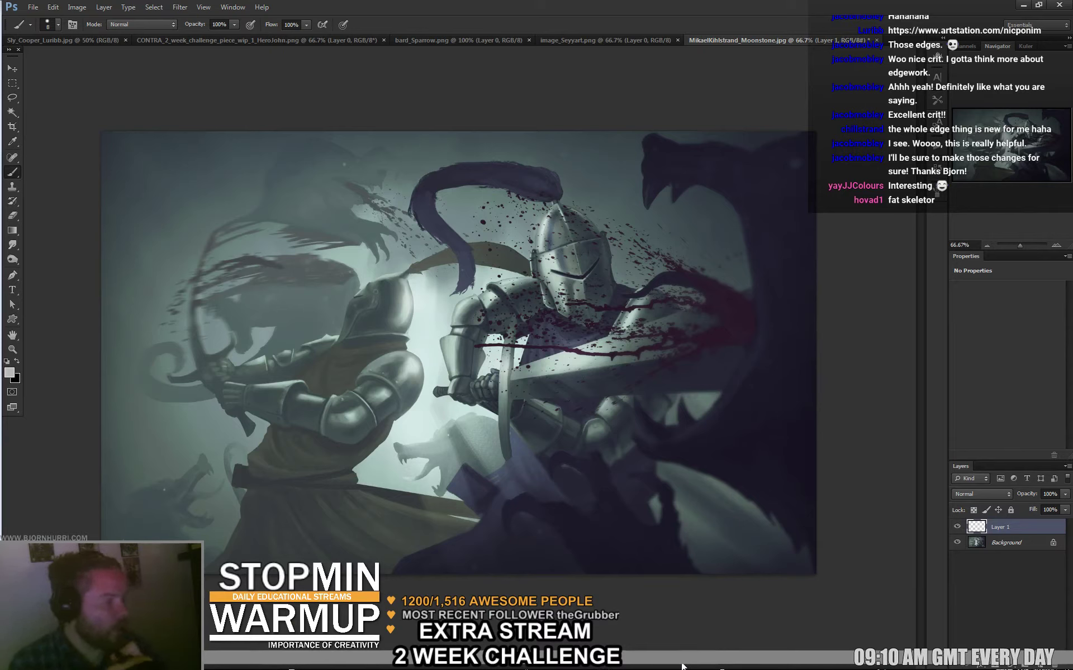
pyautogui.hotkey('ctrl', 'e')
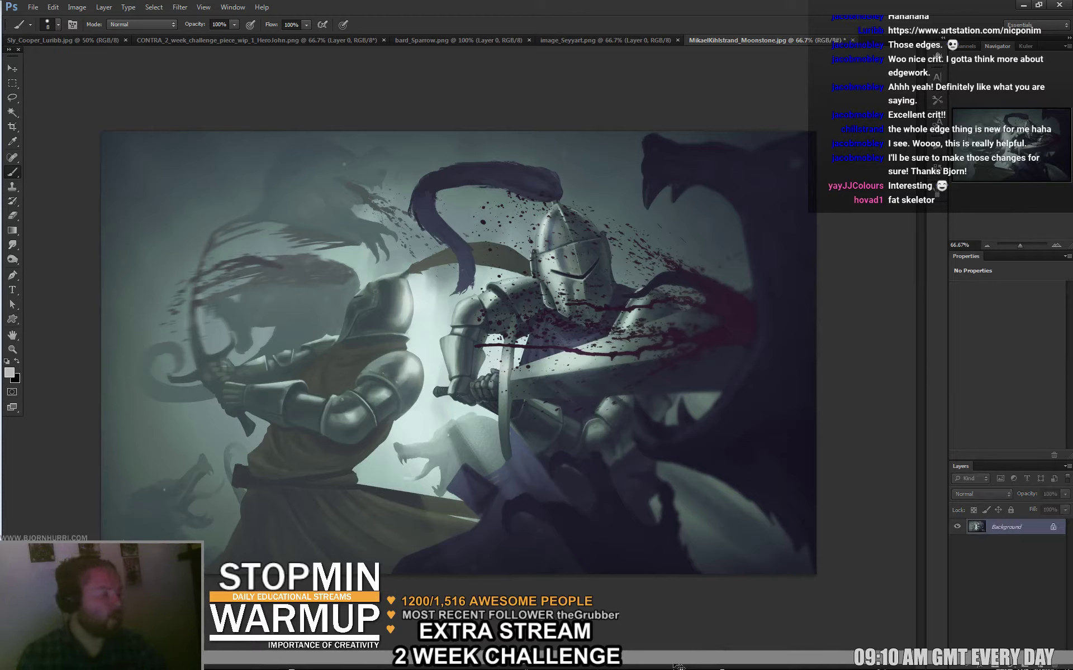
pyautogui.hotkey('ctrl', 'shift', 'h')
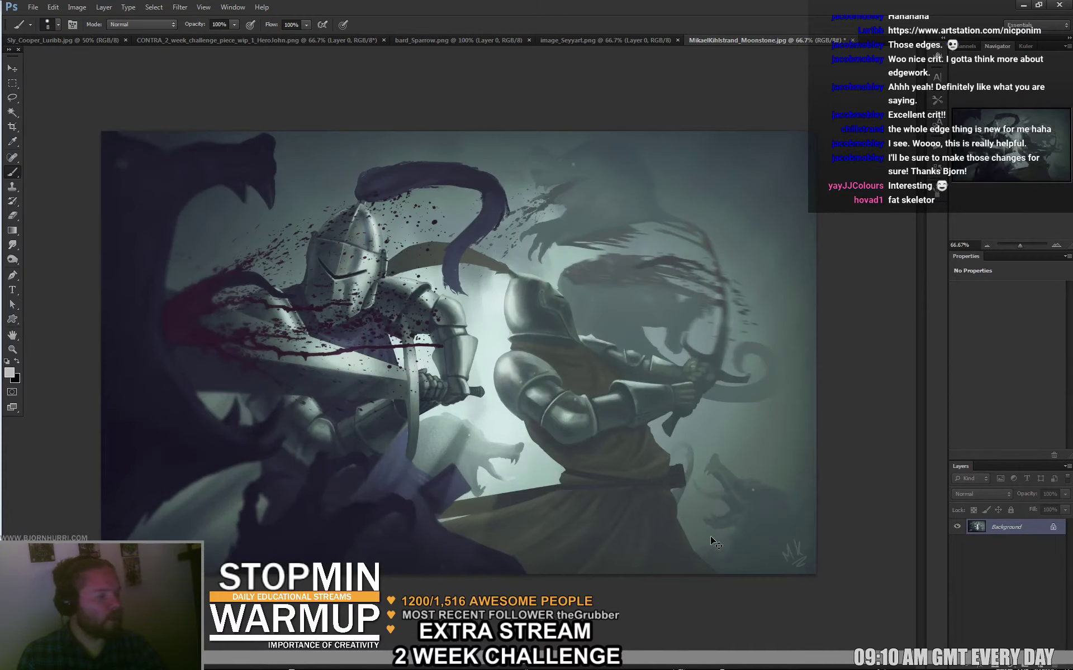
pyautogui.hotkey('ctrl', 'shift', 'h')
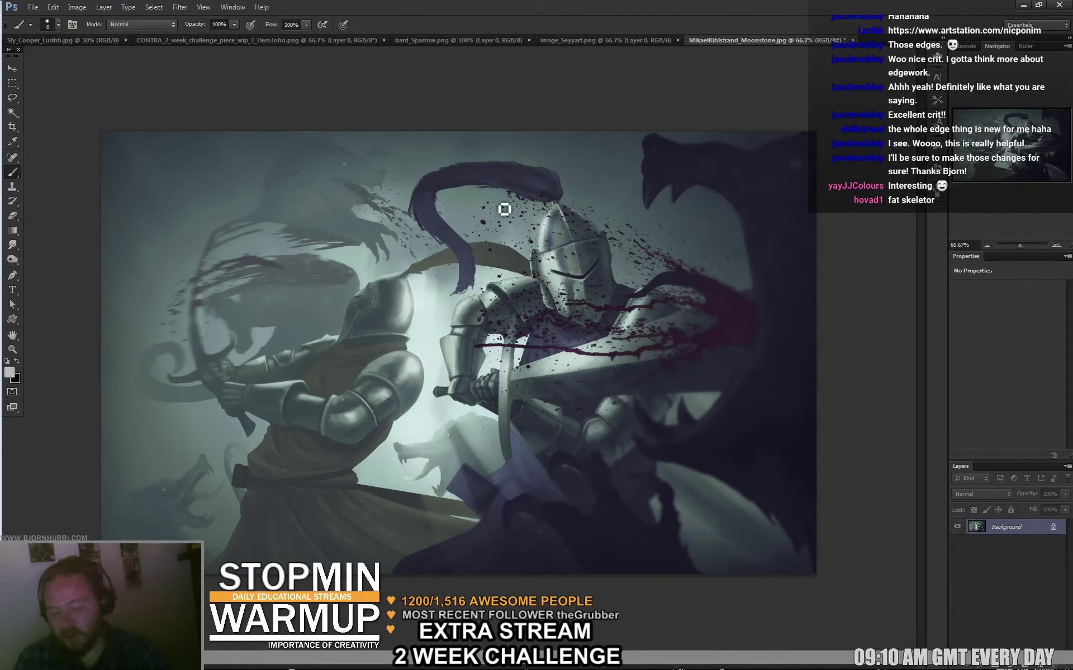
# Duplicate the painting onto Layer 1 and shift the copy about 45 px left.
pyautogui.hotkey('ctrl', 'j')
pyautogui.press('v')
pyautogui.moveTo(656, 362); pyautogui.dragTo(625, 359)
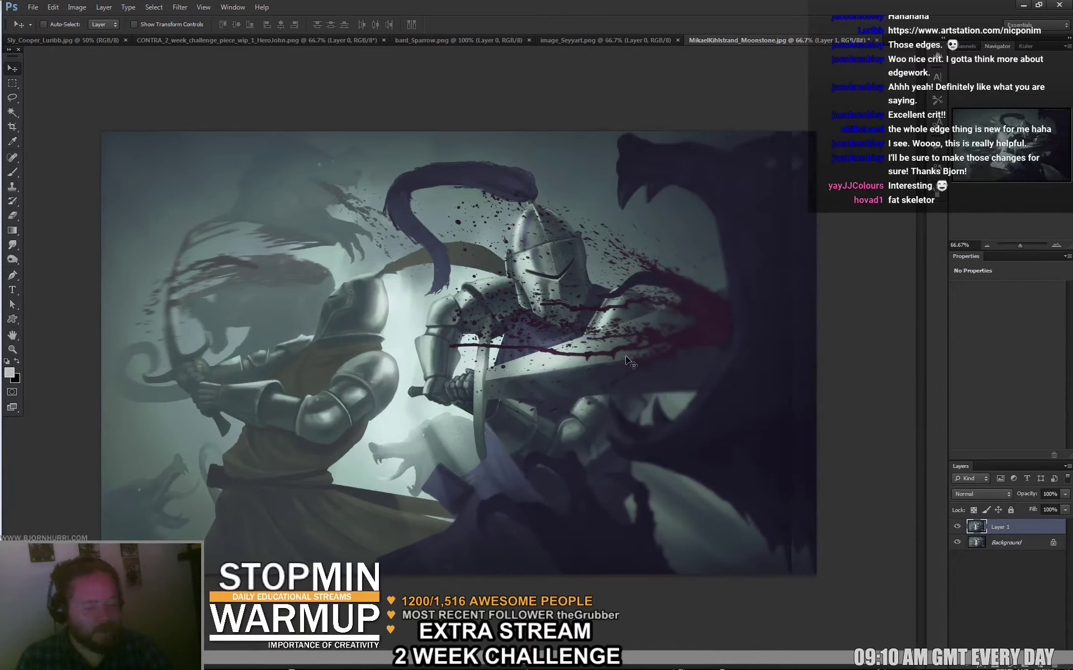
# Set the brush to 160 px, then add an empty Layer 2 above Layer 1.
pyautogui.press('b')
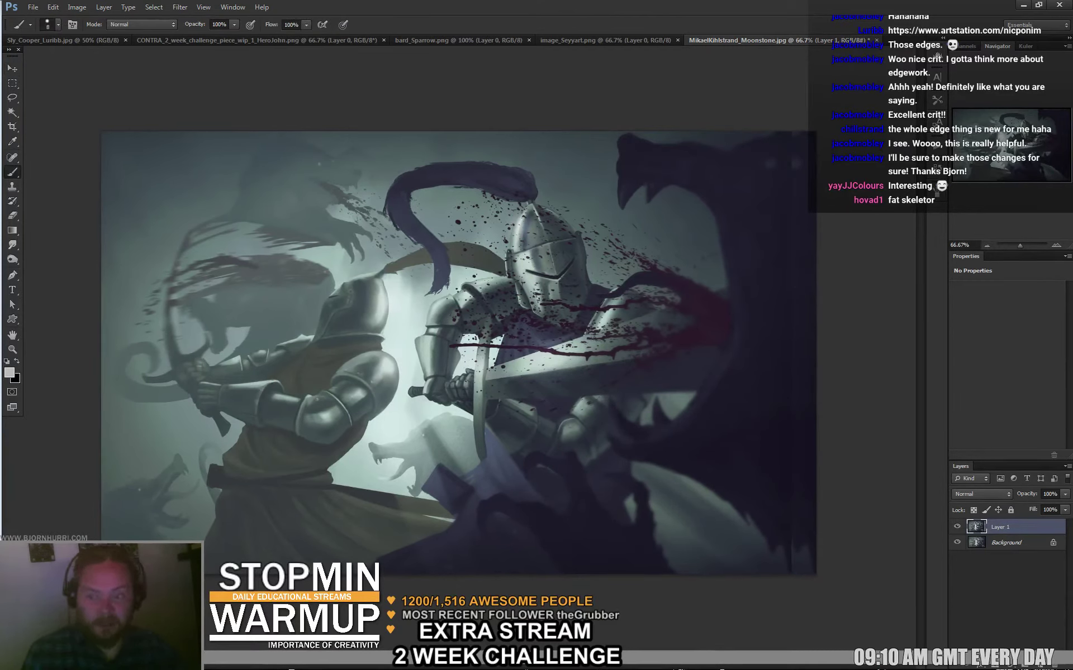
pyautogui.rightClick(741, 302)
pyautogui.write('160')
pyautogui.press('Return')
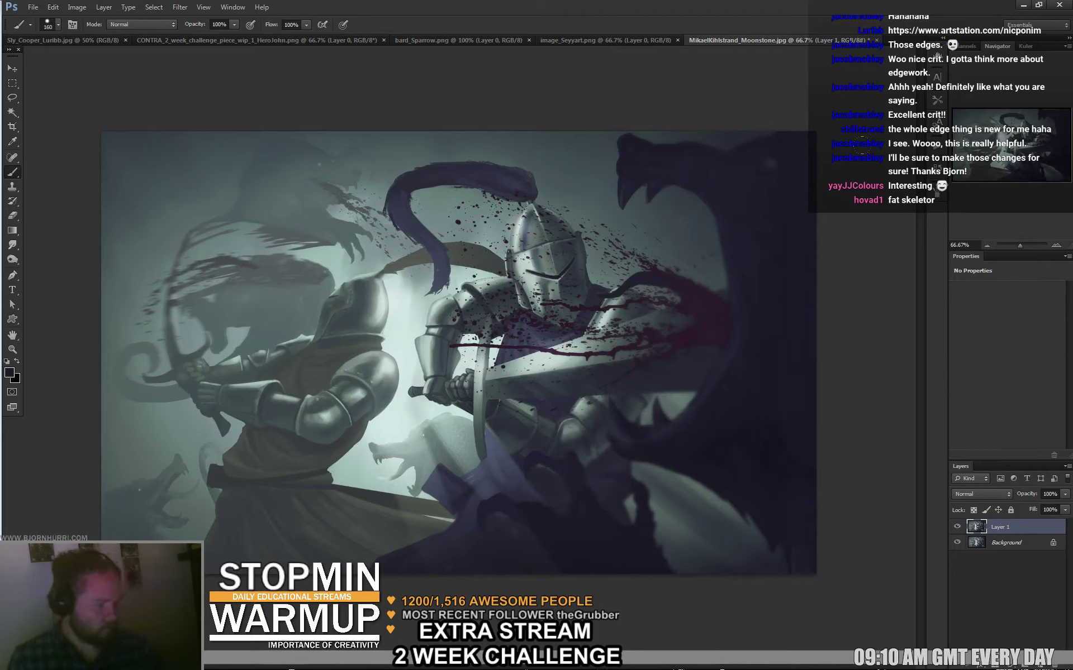
pyautogui.press('v')
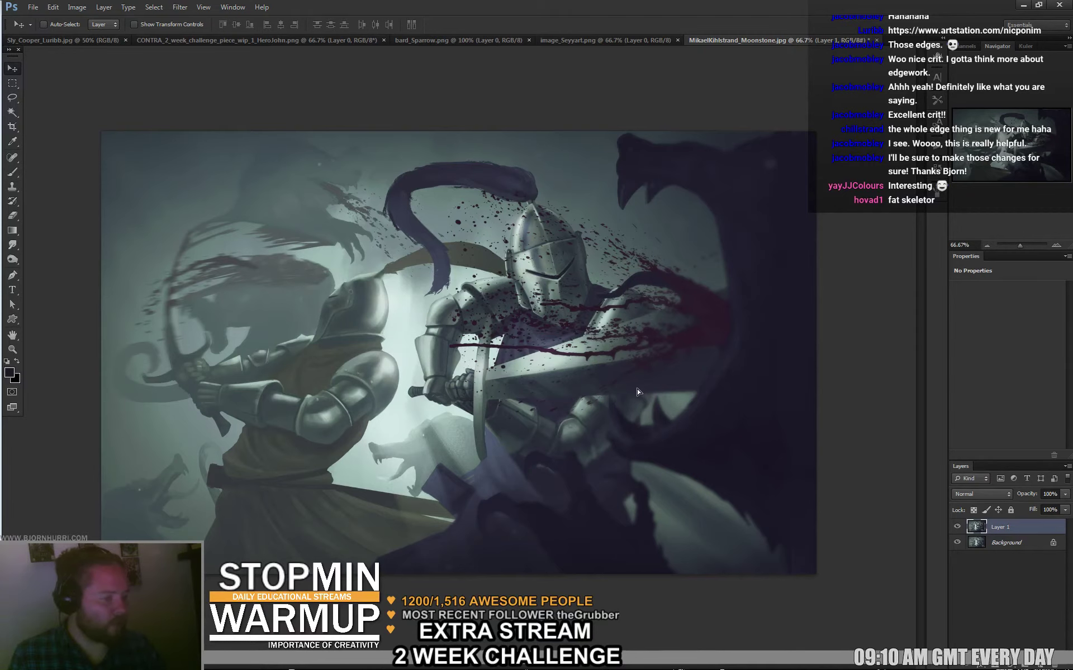
pyautogui.hotkey('ctrl', 'z')
pyautogui.hotkey('ctrl', 'z')
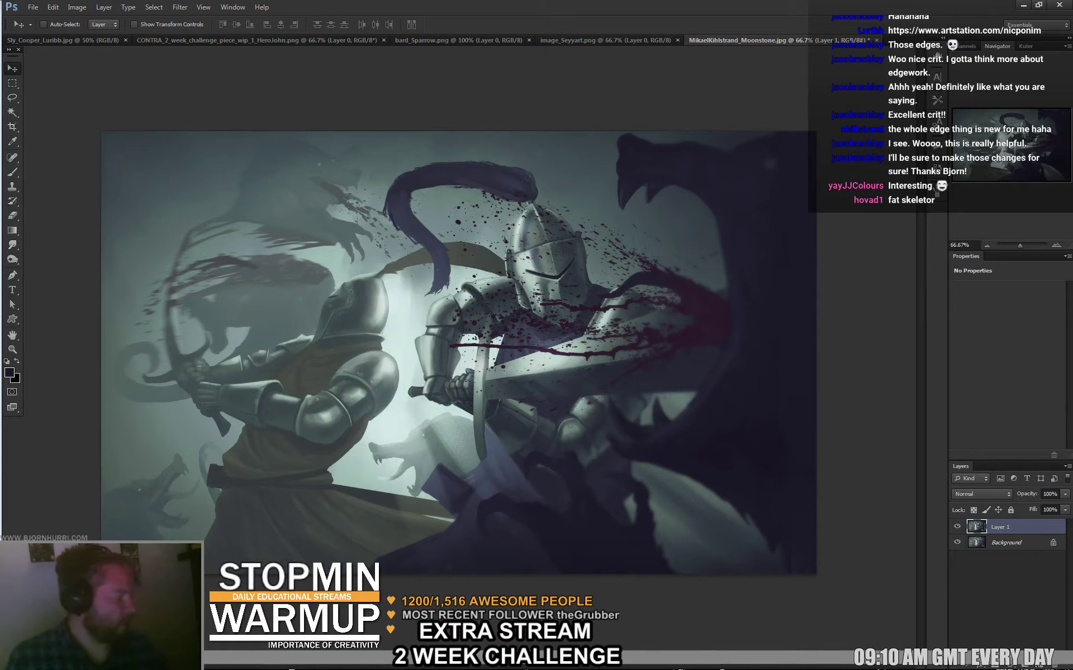
pyautogui.hotkey('ctrl', 'shift', 'alt', 'n')
# Set the brush size to 14 px.
pyautogui.press('b')
pyautogui.rightClick(497, 326)
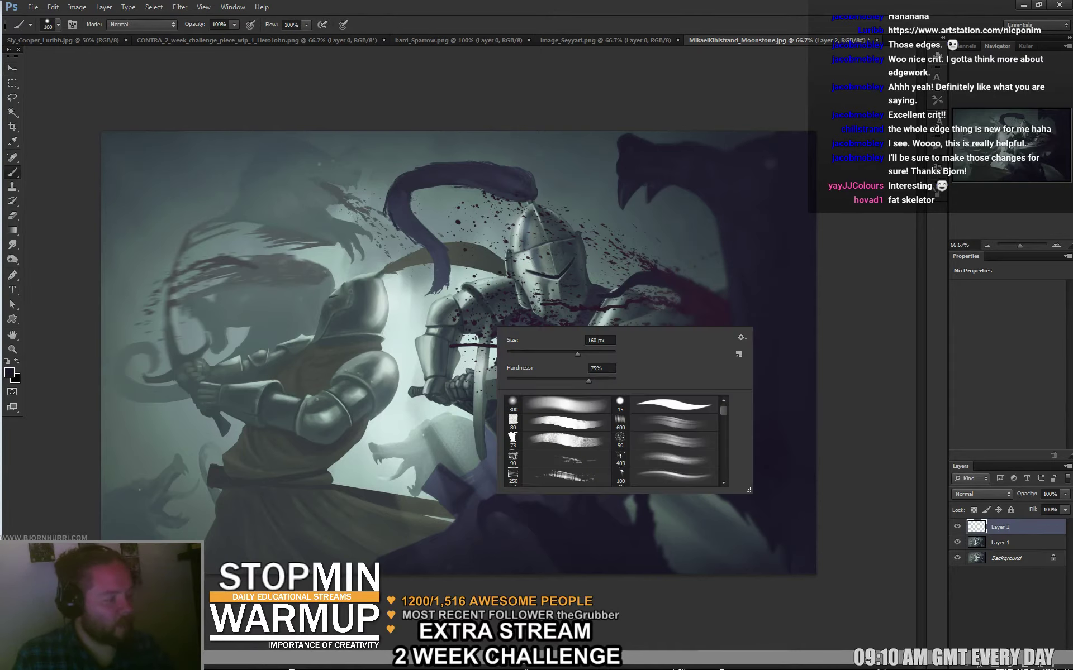
pyautogui.write('43')
pyautogui.press('Return')
pyautogui.write('14')
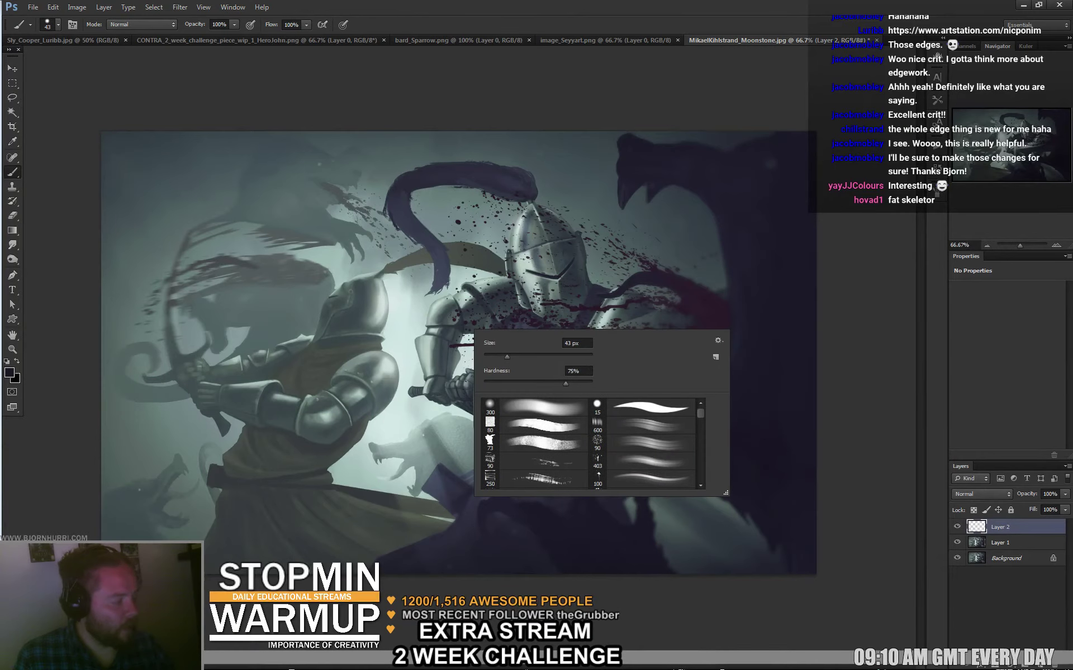
pyautogui.press('Return')
pyautogui.press('Return')
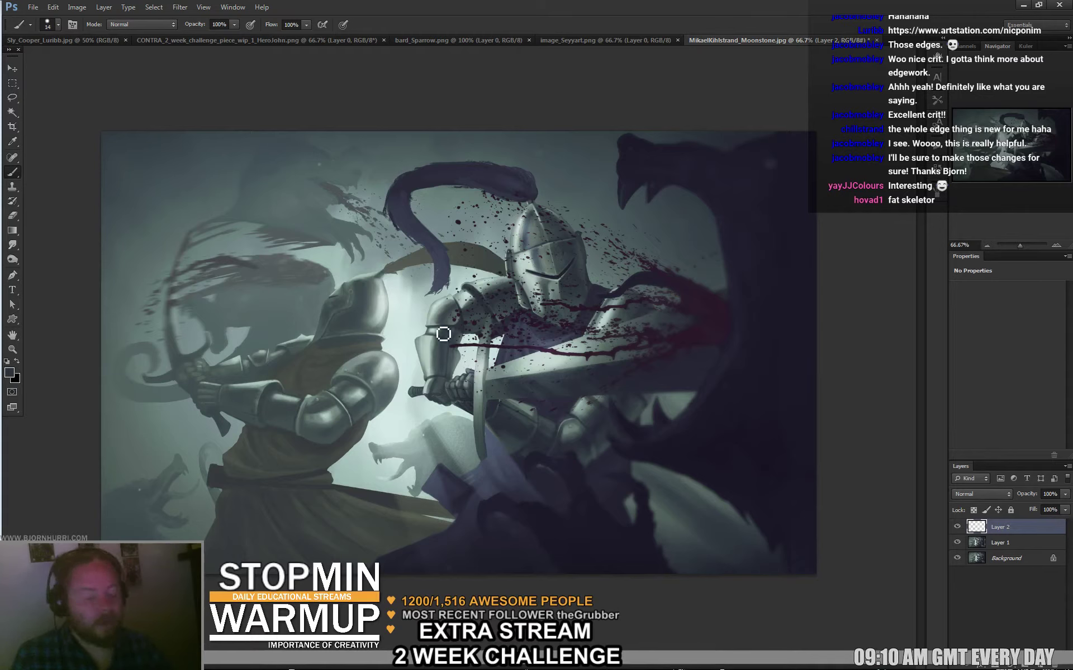
# Paint a dark stroke and a light 10 px highlight along the left knight's arm armour.
pyautogui.moveTo(394, 369); pyautogui.dragTo(330, 433)
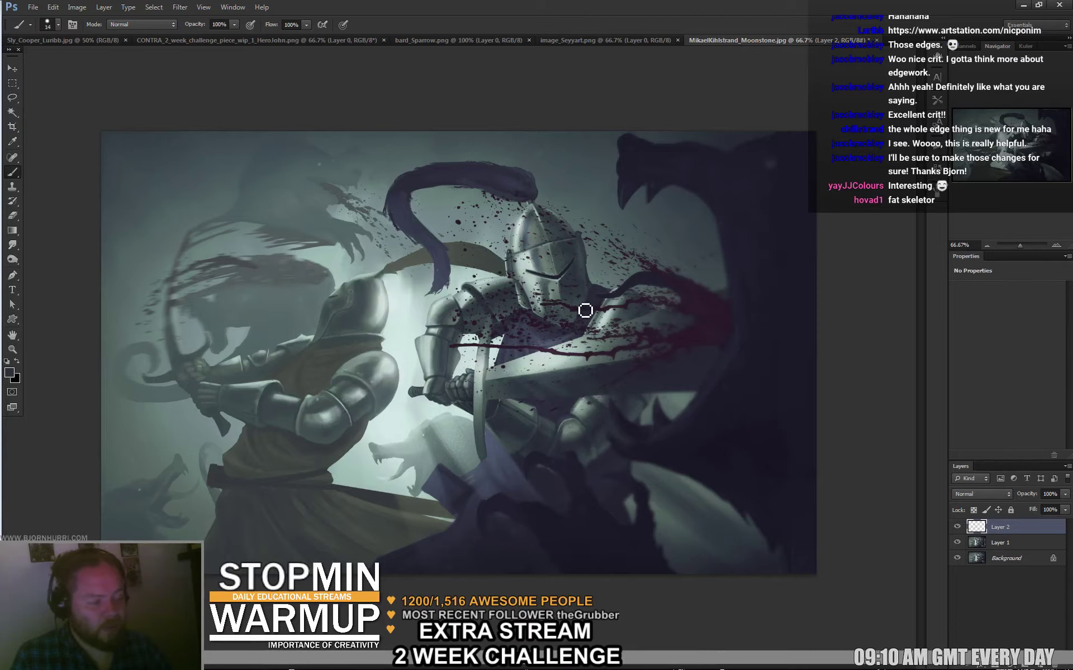
pyautogui.rightClick(363, 394)
pyautogui.moveTo(475, 400); pyautogui.dragTo(464, 400)
pyautogui.keyDown('alt'); pyautogui.click(387, 359); pyautogui.keyUp('alt')
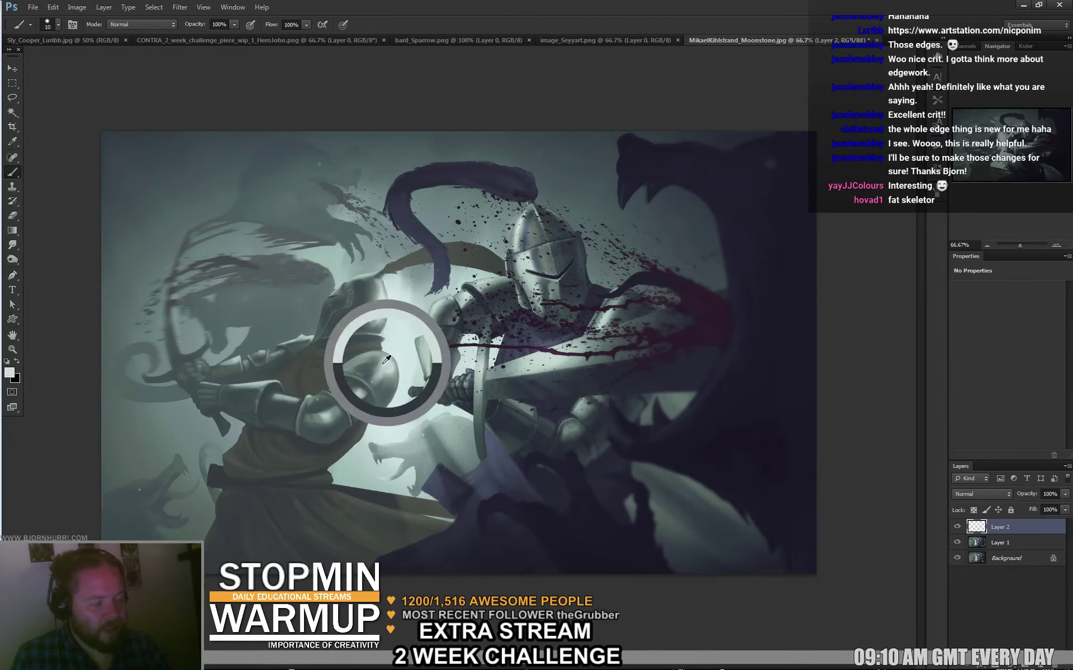
pyautogui.moveTo(348, 376); pyautogui.dragTo(378, 413)
pyautogui.moveTo(320, 393); pyautogui.dragTo(353, 440)
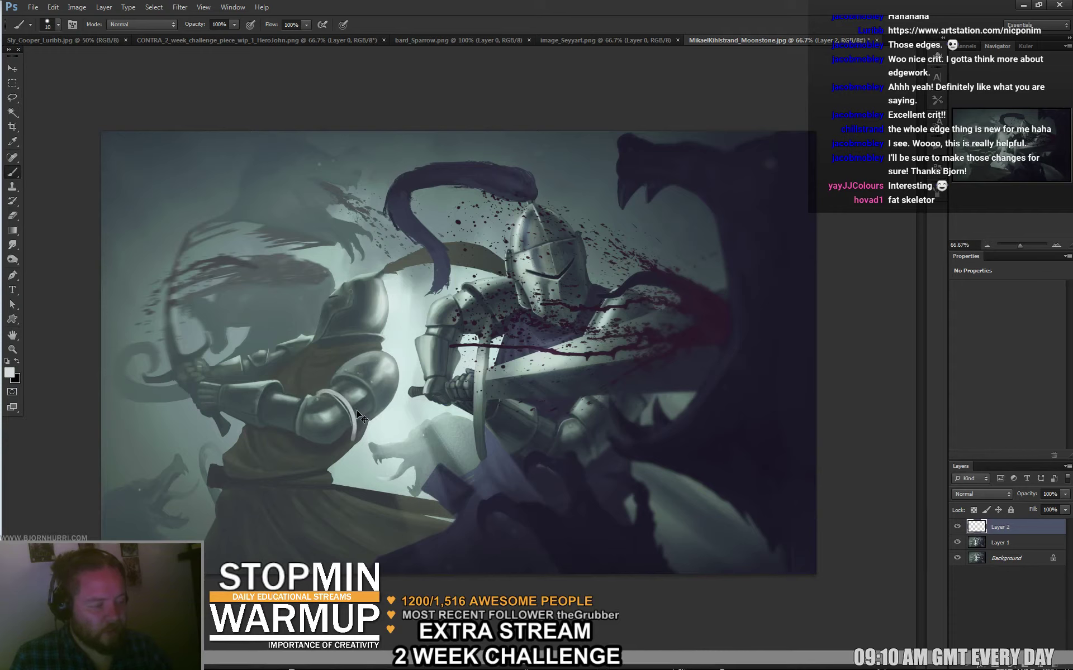
pyautogui.hotkey('ctrl', 'z')
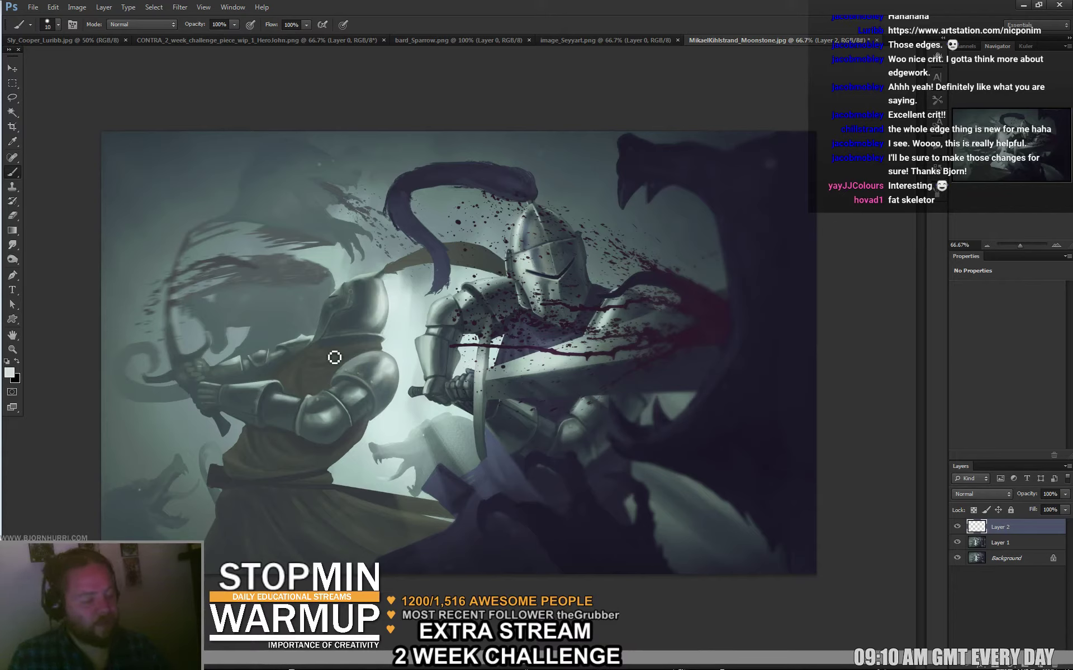
pyautogui.moveTo(292, 439)
pyautogui.mouseDown()
pyautogui.moveTo(313, 391)
pyautogui.moveTo(218, 408)
pyautogui.moveTo(243, 422)
pyautogui.mouseUp()
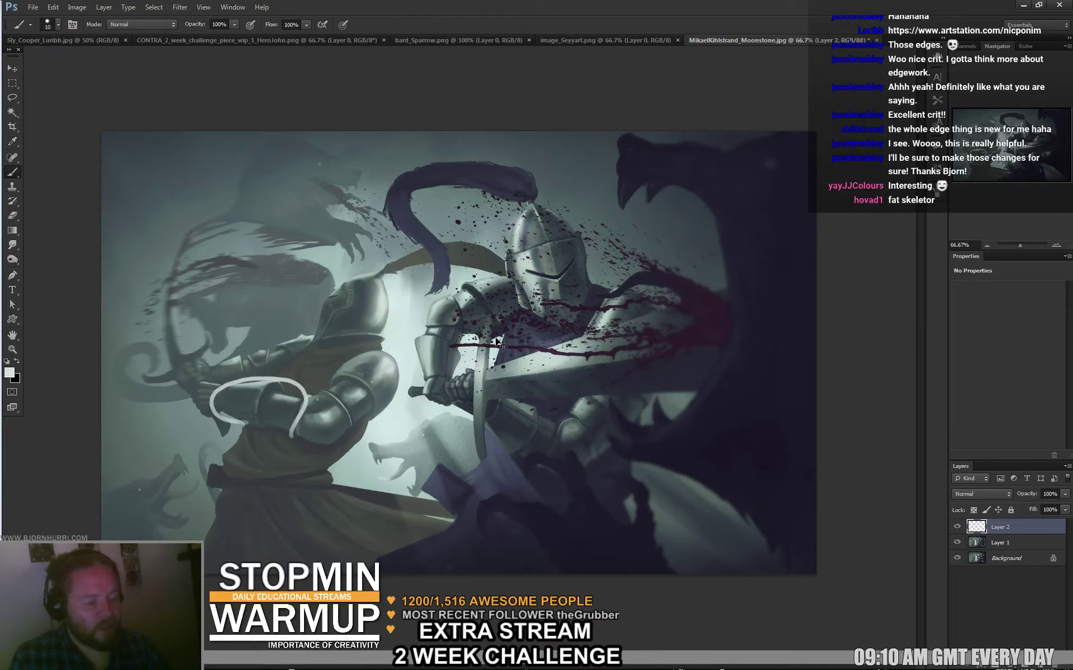
pyautogui.hotkey('ctrl', 'z')
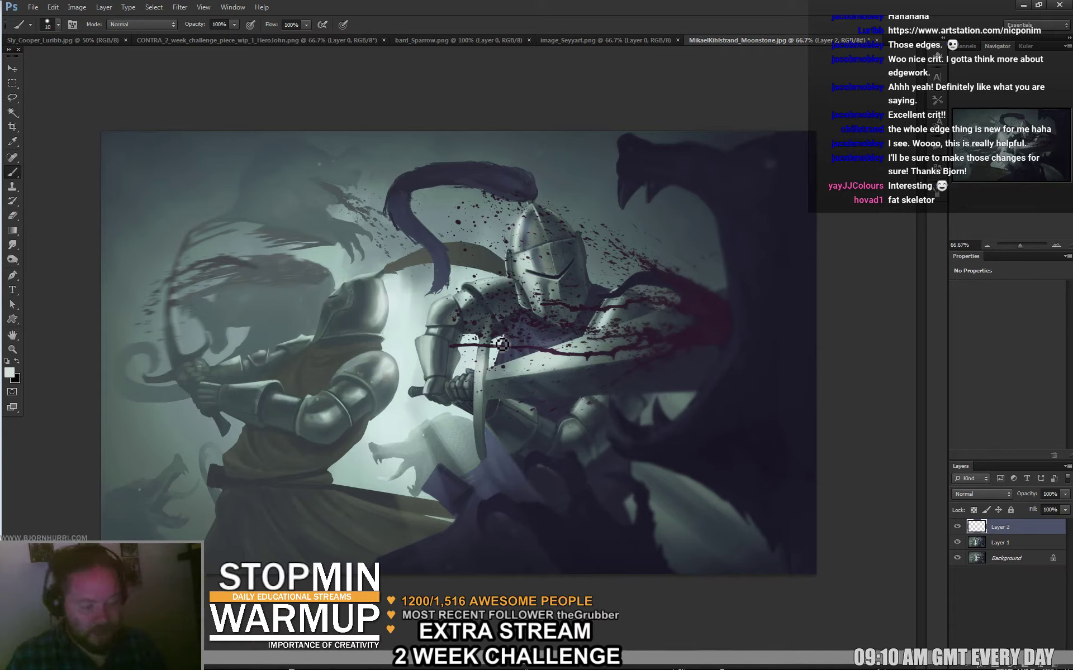
# Lasso the left knight's arm freehand and copy it onto its own layer.
pyautogui.press('l')
pyautogui.moveTo(271, 435)
pyautogui.mouseDown()
pyautogui.moveTo(291, 379)
pyautogui.moveTo(208, 382)
pyautogui.mouseUp()
pyautogui.moveTo(251, 432); pyautogui.dragTo(260, 423)
pyautogui.hotkey('ctrl', 'j')
pyautogui.press('v')
# Set the eraser size to 28 px.
pyautogui.press('e')
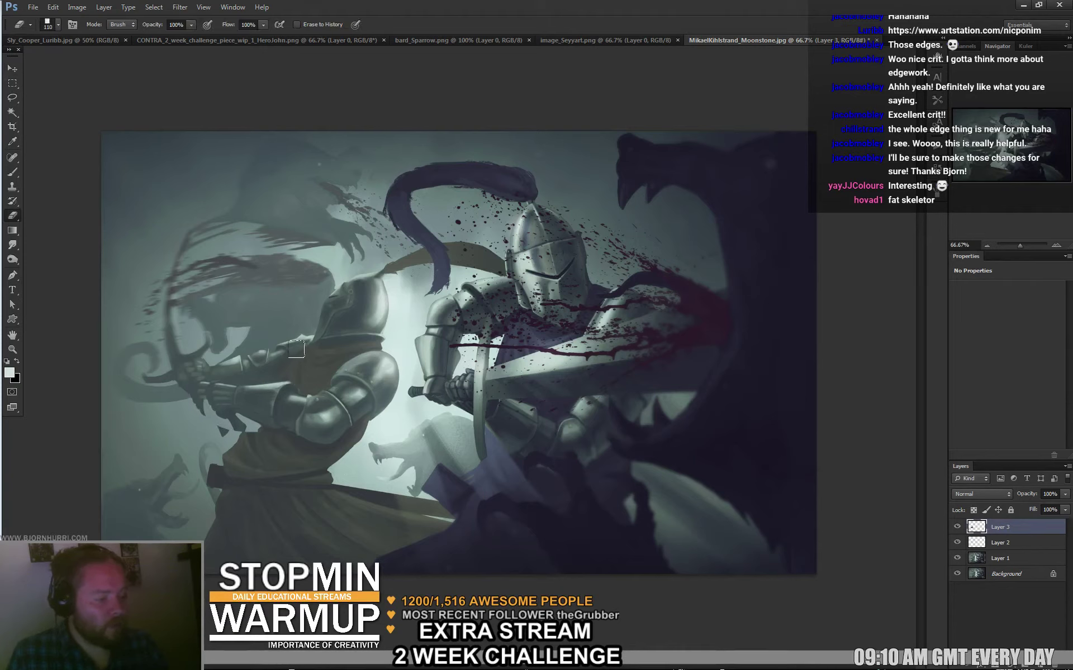
pyautogui.rightClick(334, 360)
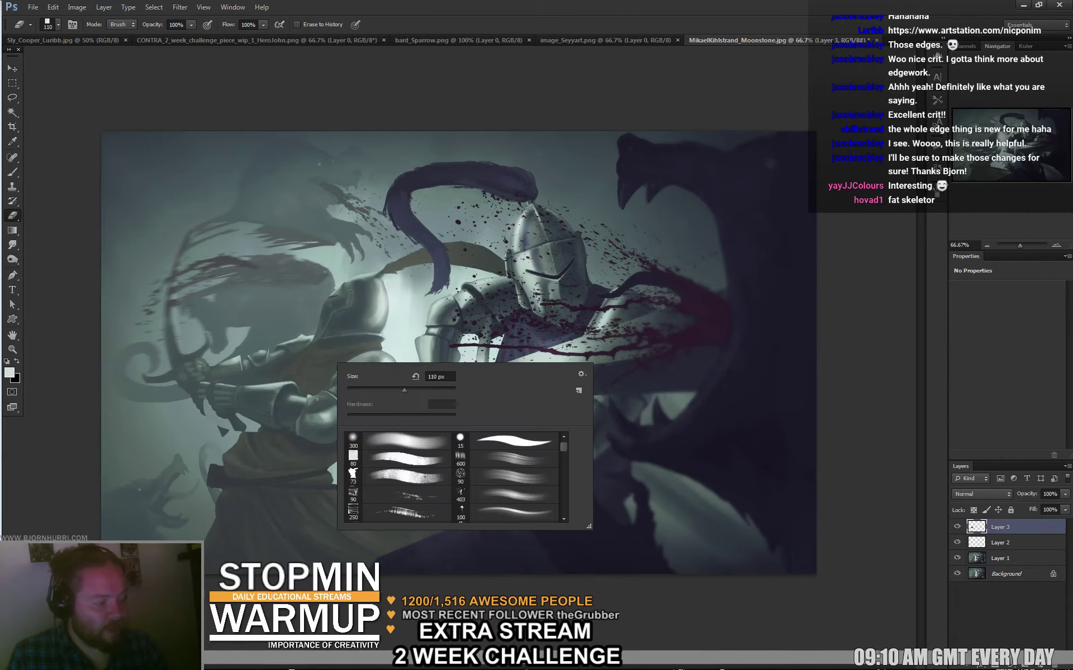
pyautogui.write('28')
pyautogui.press('Return')
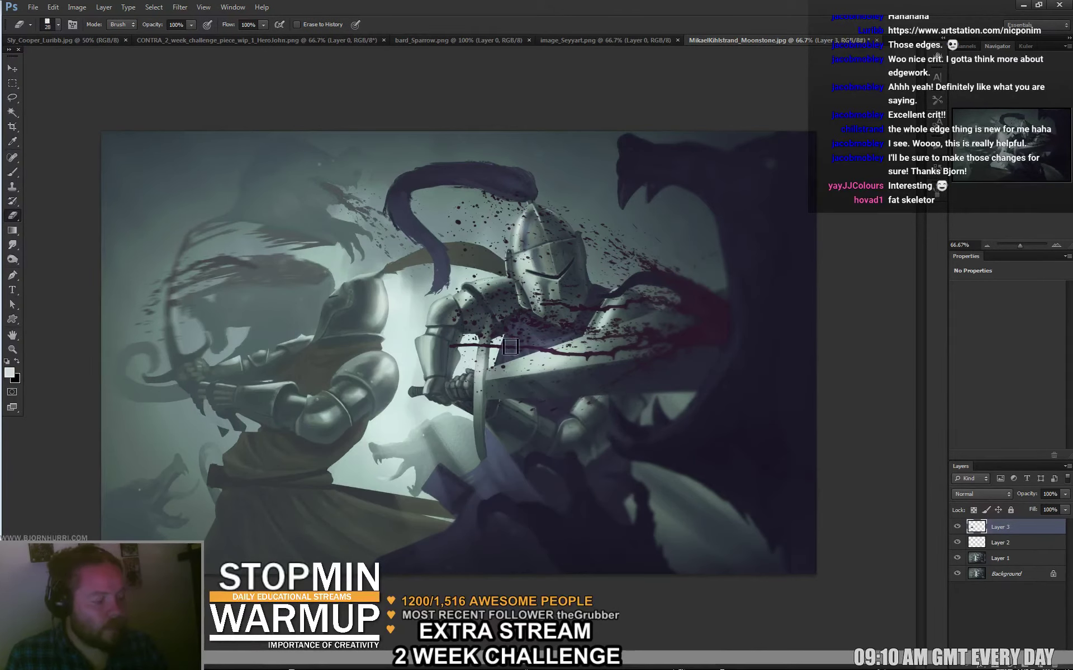
# Lasso the left knight's forearm and hand and rotate it about 28°, then deselect.
pyautogui.press('l')
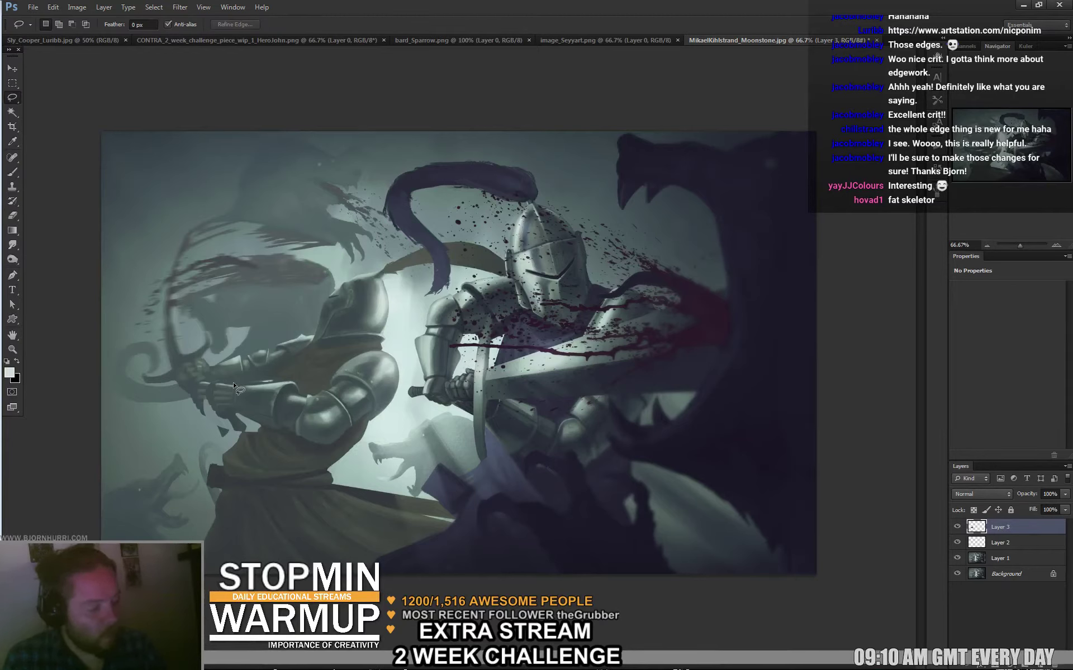
pyautogui.moveTo(227, 366)
pyautogui.mouseDown()
pyautogui.moveTo(226, 428)
pyautogui.moveTo(233, 400)
pyautogui.moveTo(265, 414)
pyautogui.moveTo(271, 405)
pyautogui.mouseUp()
pyautogui.hotkey('ctrl', 't')
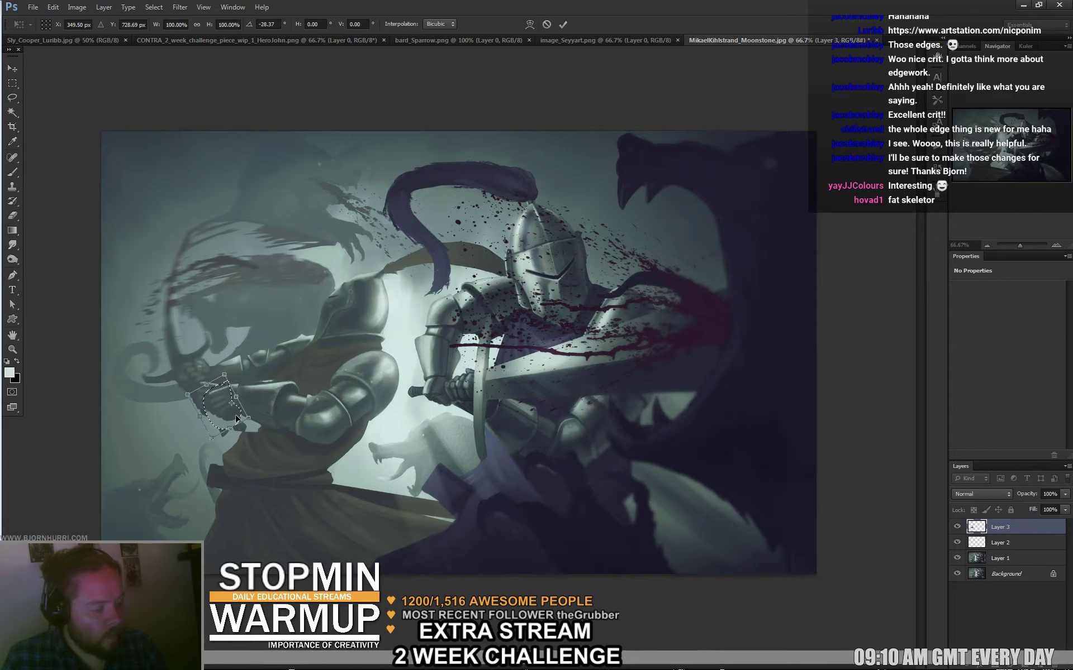
pyautogui.press('Return')
pyautogui.hotkey('ctrl', 'd')
# Sample several arm colours with the brush to paint over the rotation seams.
pyautogui.press('b')
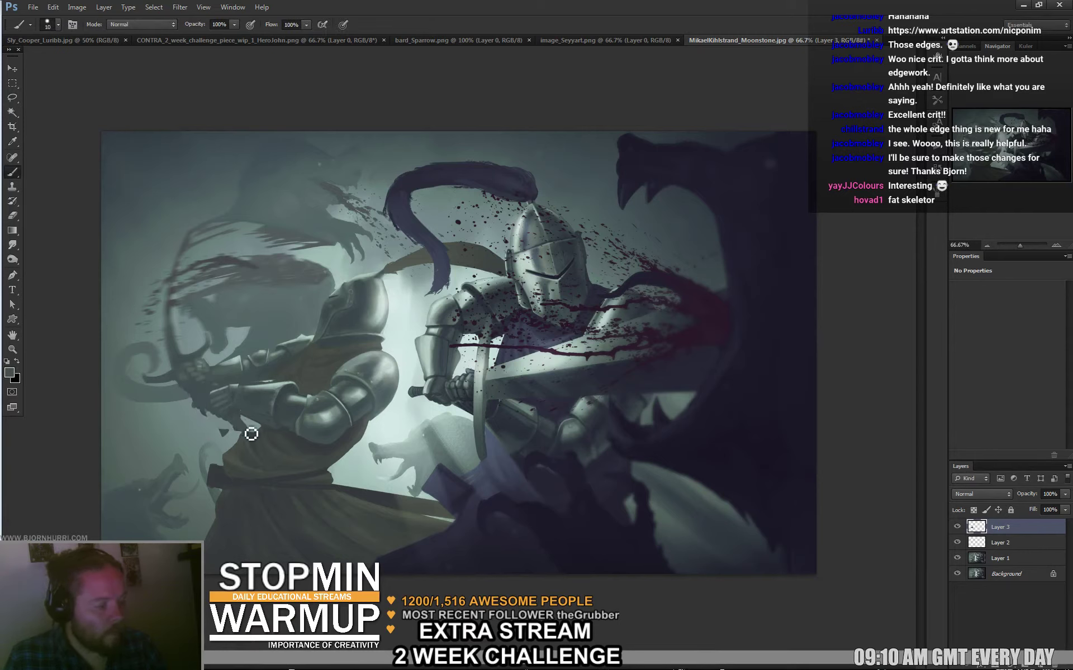
pyautogui.keyDown('alt'); pyautogui.click(213, 400); pyautogui.keyUp('alt')
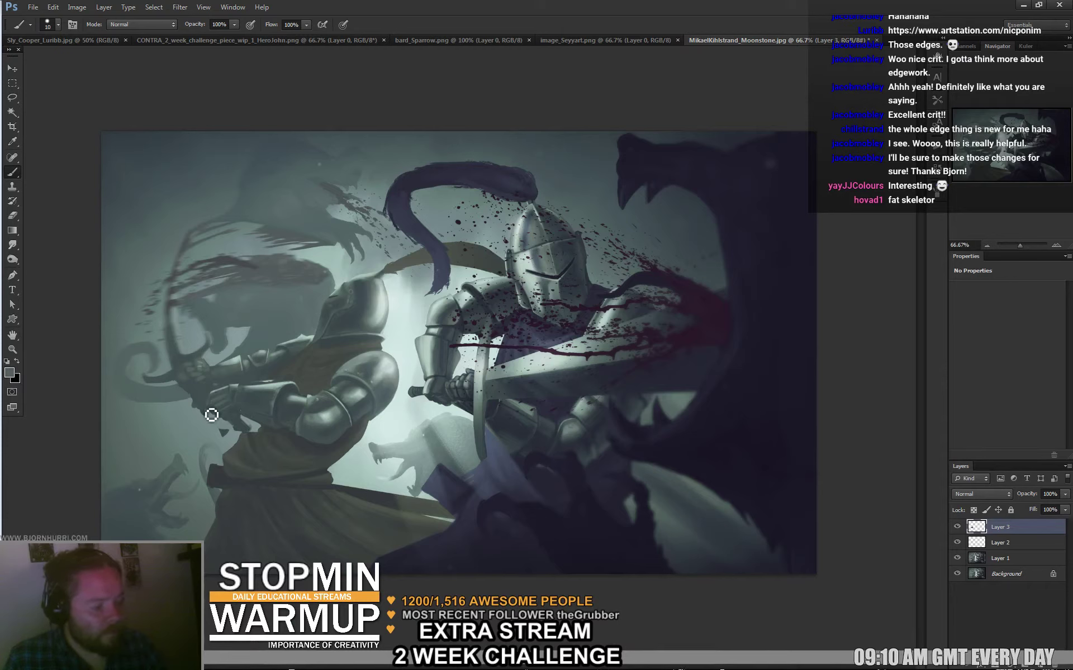
pyautogui.keyDown('alt'); pyautogui.click(207, 423); pyautogui.keyUp('alt')
pyautogui.keyDown('alt'); pyautogui.click(219, 441); pyautogui.keyUp('alt')
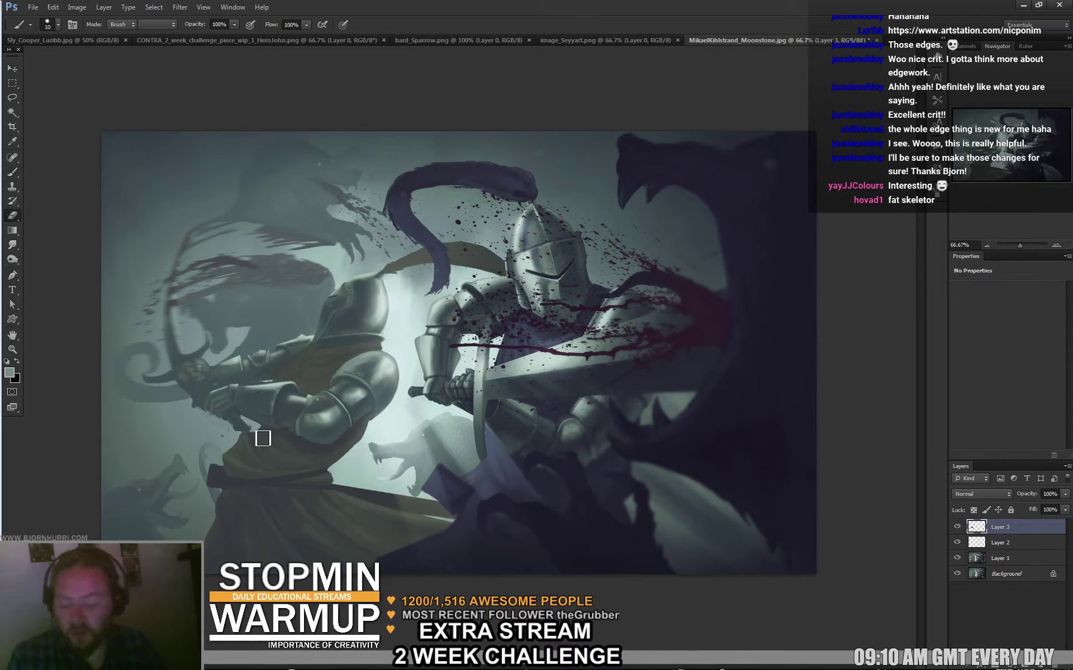
# Alternate erasing and painting to clean up the lower arm and gauntlet on Layer 3.
pyautogui.press('e')
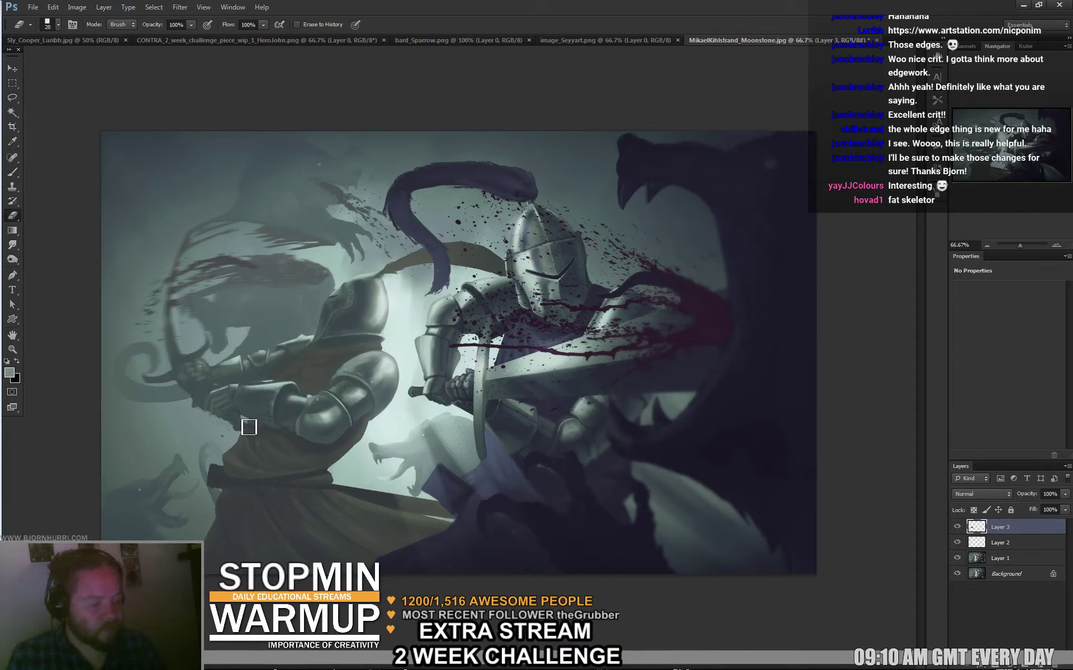
pyautogui.press('b')
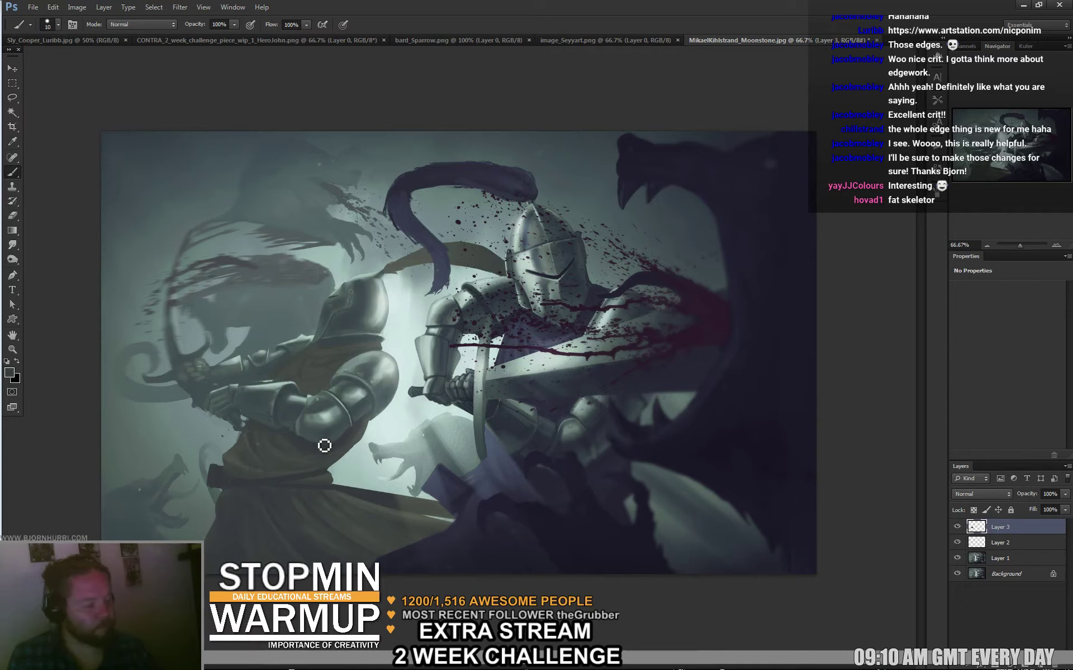
# Resize the brush to 60 px, sample a colour, then set it to 28 px.
pyautogui.rightClick(306, 451)
pyautogui.moveTo(397, 467); pyautogui.dragTo(416, 467)
pyautogui.press('Return')
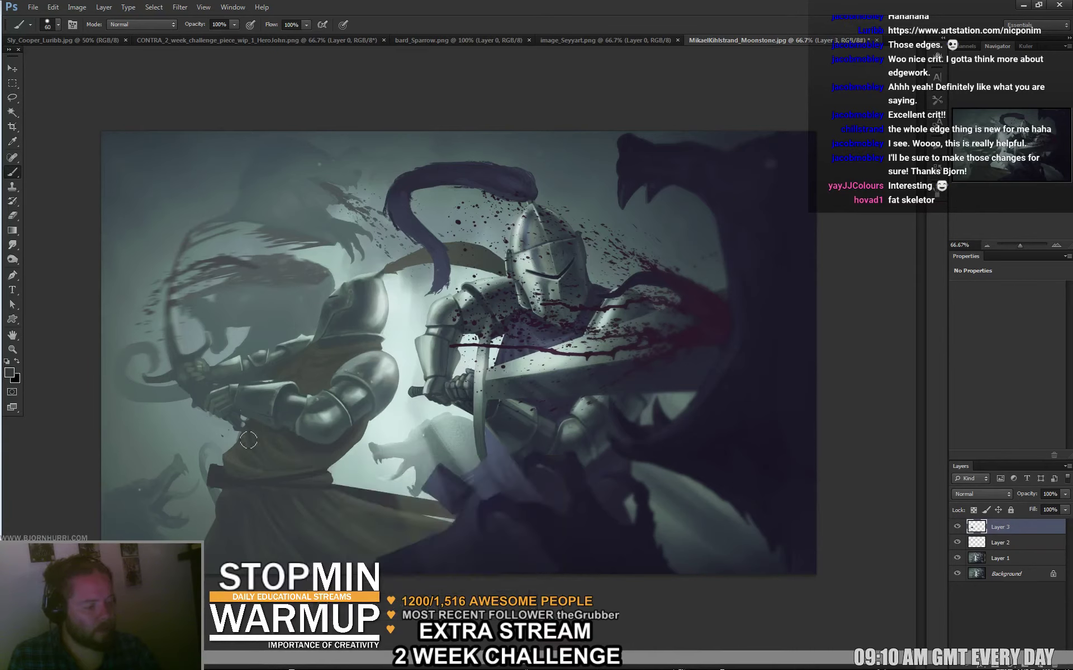
pyautogui.keyDown('alt'); pyautogui.click(219, 480); pyautogui.keyUp('alt')
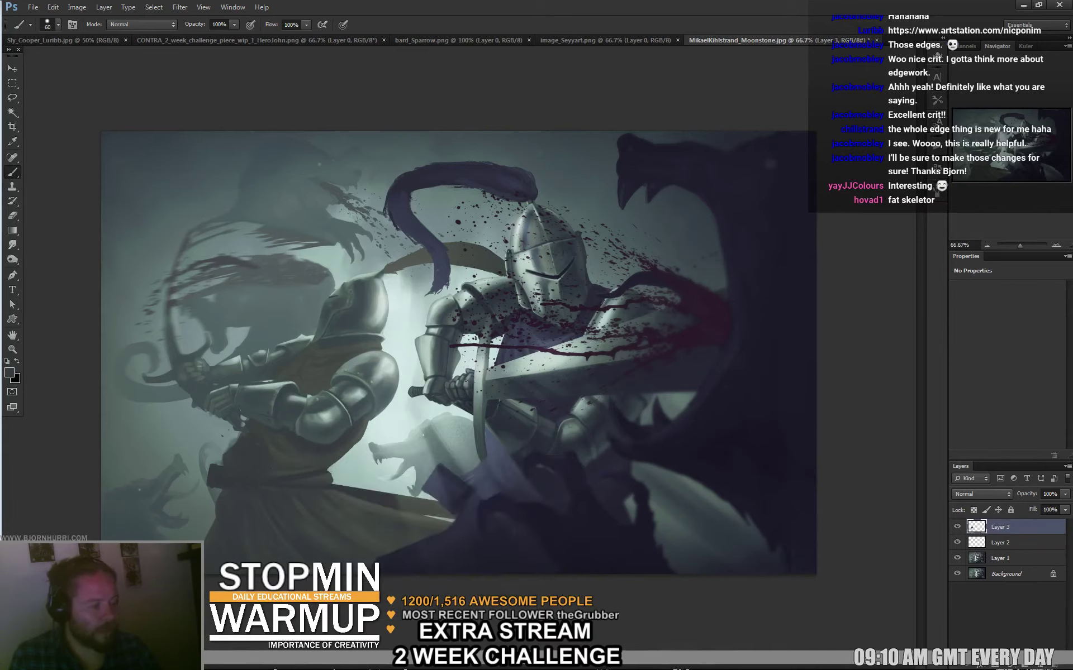
pyautogui.rightClick(400, 391)
pyautogui.write('28')
pyautogui.press('Return')
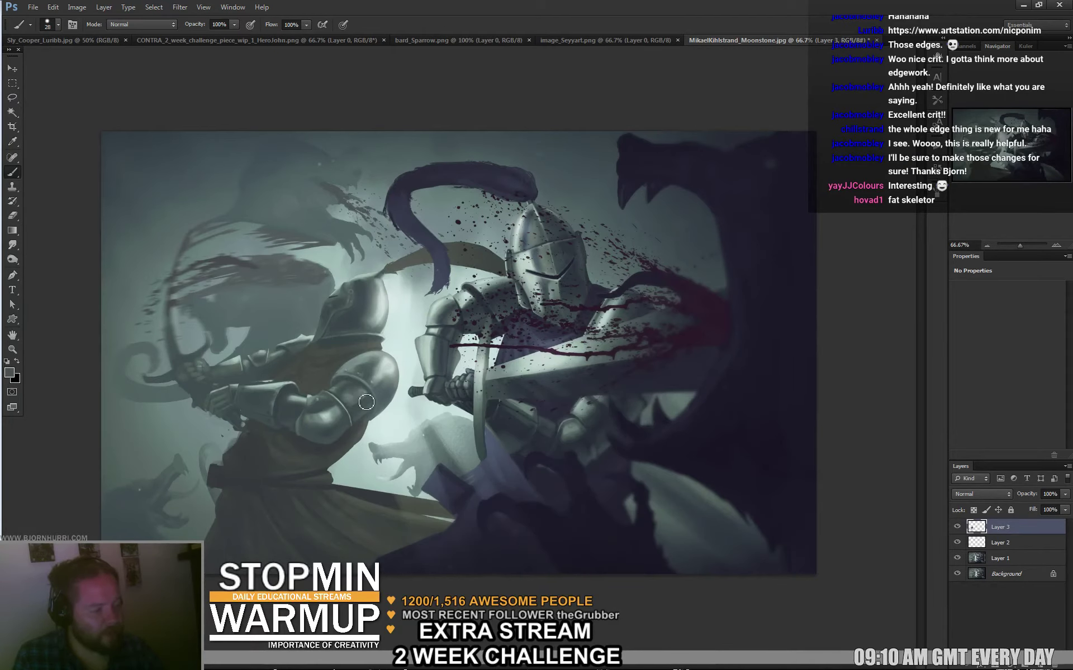
# Sample armour greys, paint with 5 and 19 px brushes, then hide Layer 3.
pyautogui.keyDown('alt'); pyautogui.click(392, 355); pyautogui.keyUp('alt')
pyautogui.keyDown('alt'); pyautogui.click(362, 390); pyautogui.keyUp('alt')
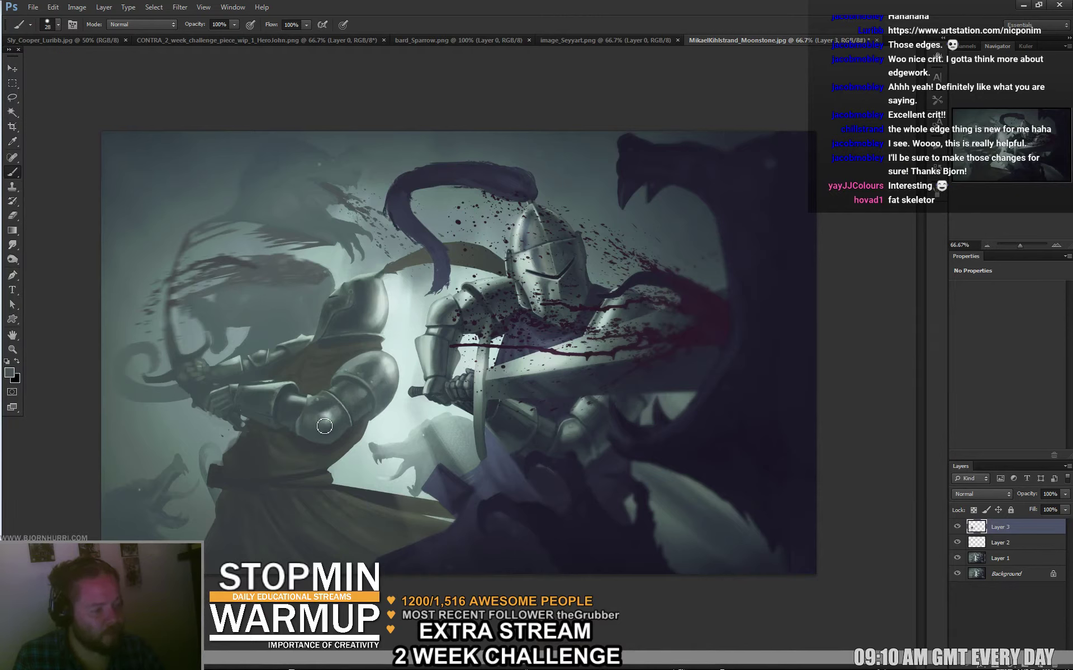
pyautogui.rightClick(324, 426)
pyautogui.press('Return')
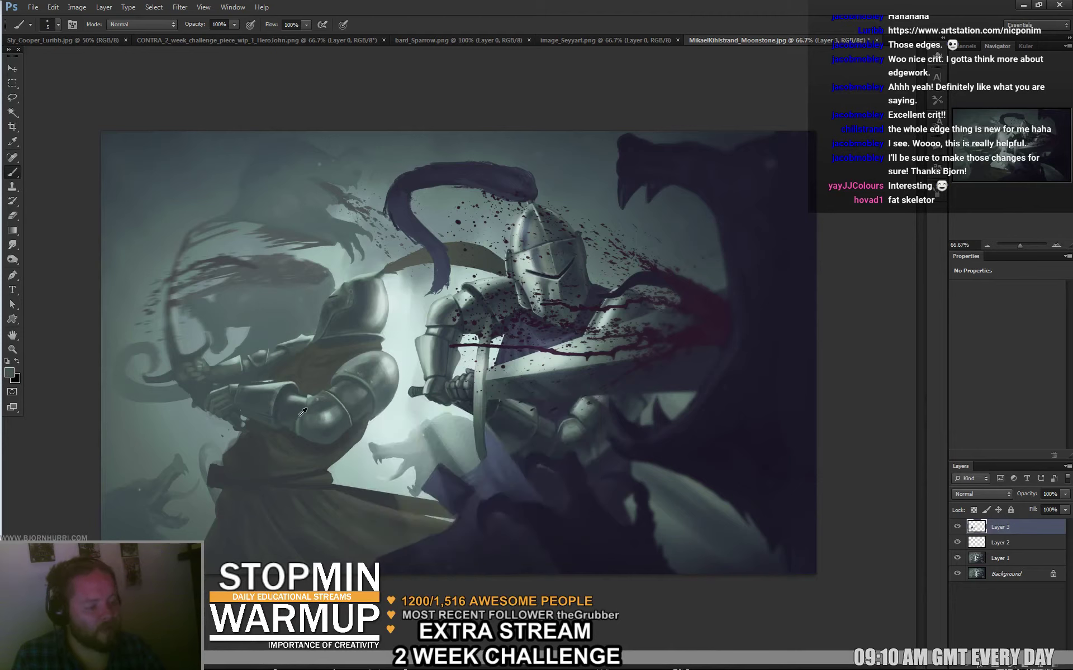
pyautogui.rightClick(310, 418)
pyautogui.write('19')
pyautogui.press('Return')
pyautogui.keyDown('alt'); pyautogui.click(362, 360); pyautogui.keyUp('alt')
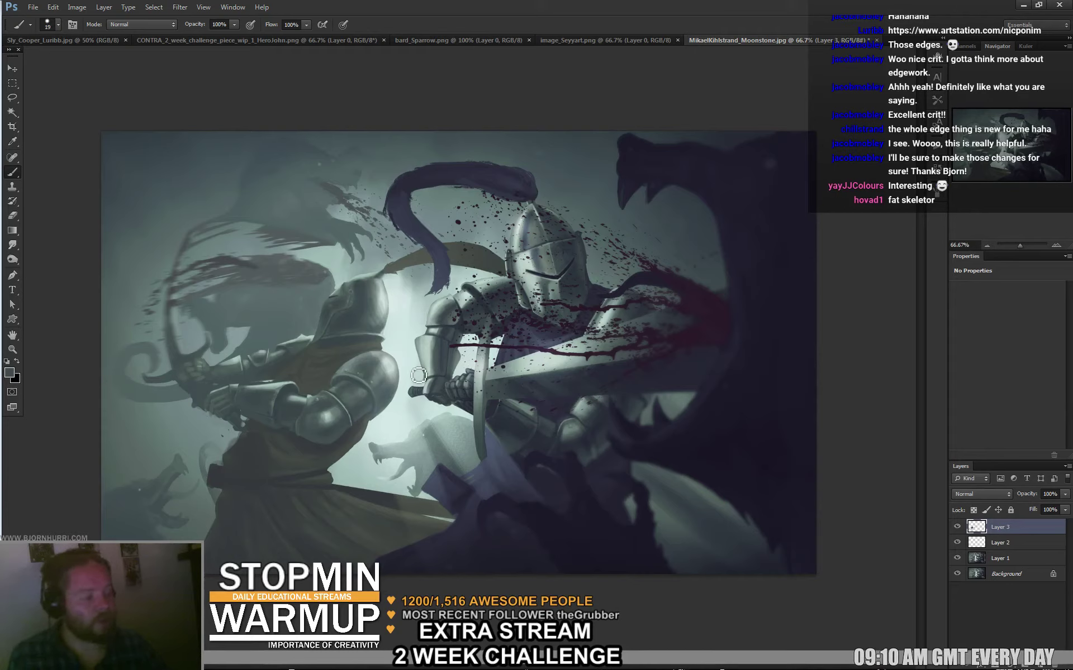
pyautogui.click(957, 527)
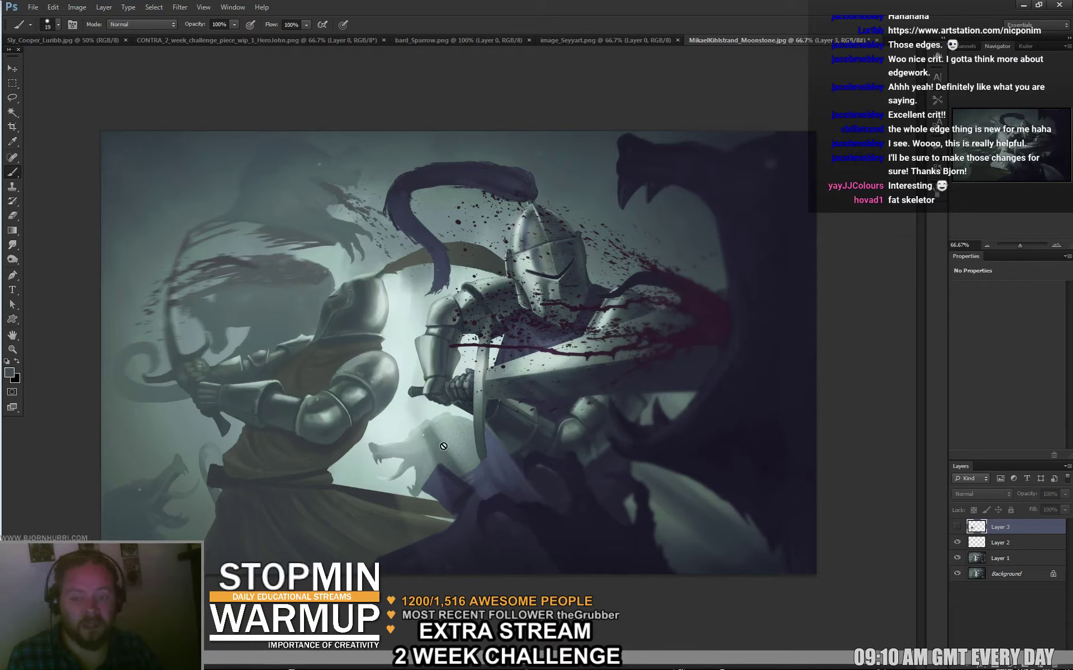
# Add a new Layer 4 above Layer 2 and try white strokes on the arm, undoing them.
pyautogui.click(997, 545)
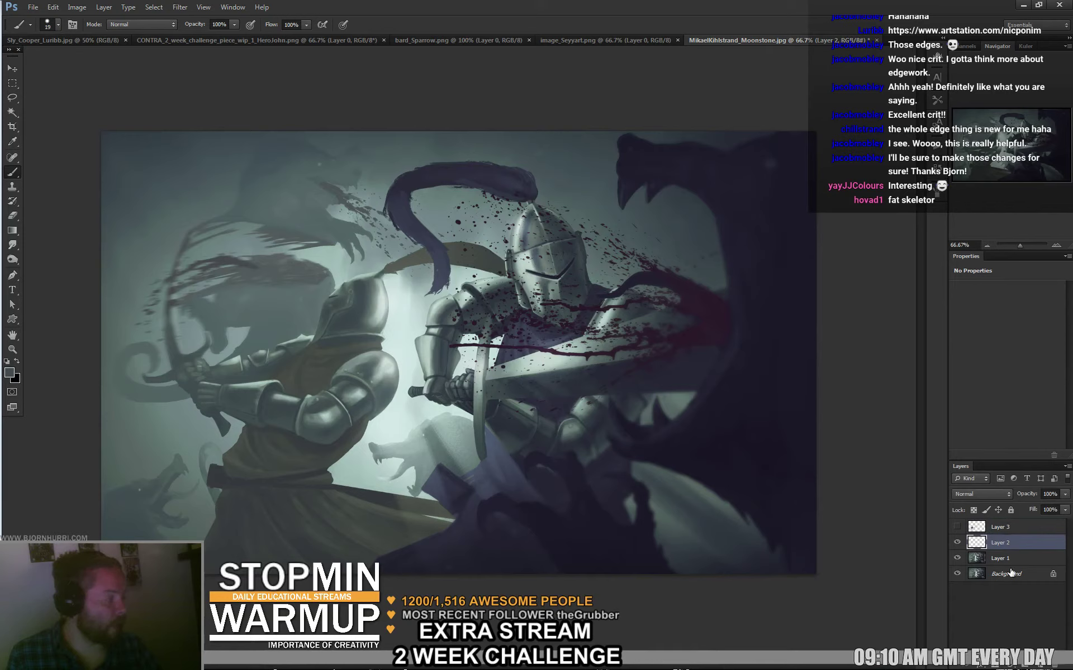
pyautogui.click(1037, 666)
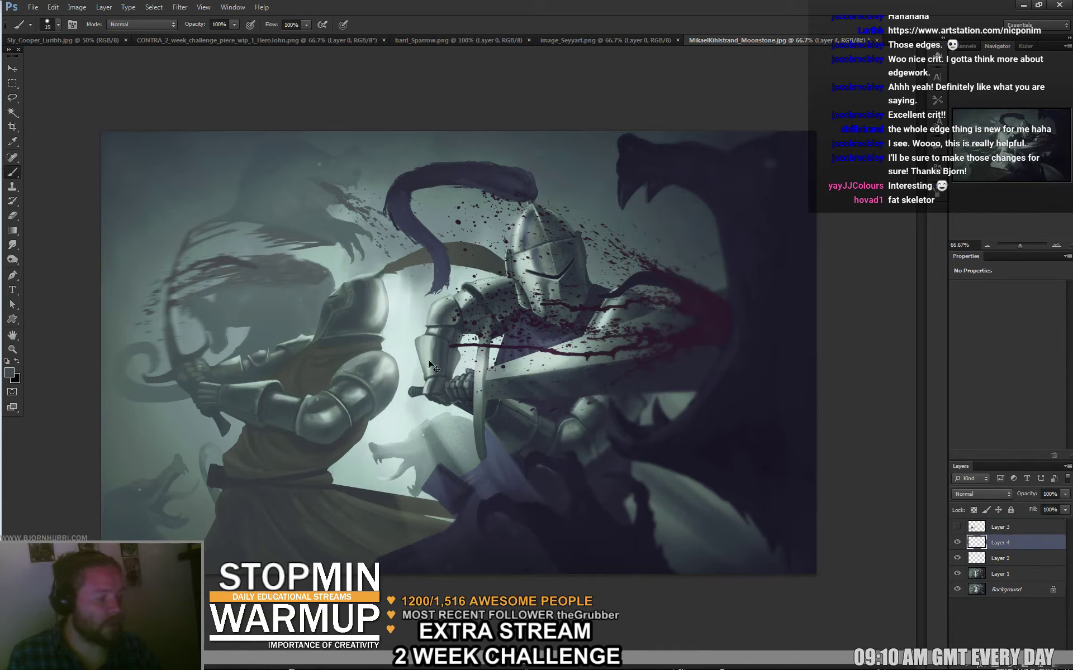
pyautogui.press('d')
pyautogui.press('x')
pyautogui.moveTo(394, 373); pyautogui.dragTo(317, 431)
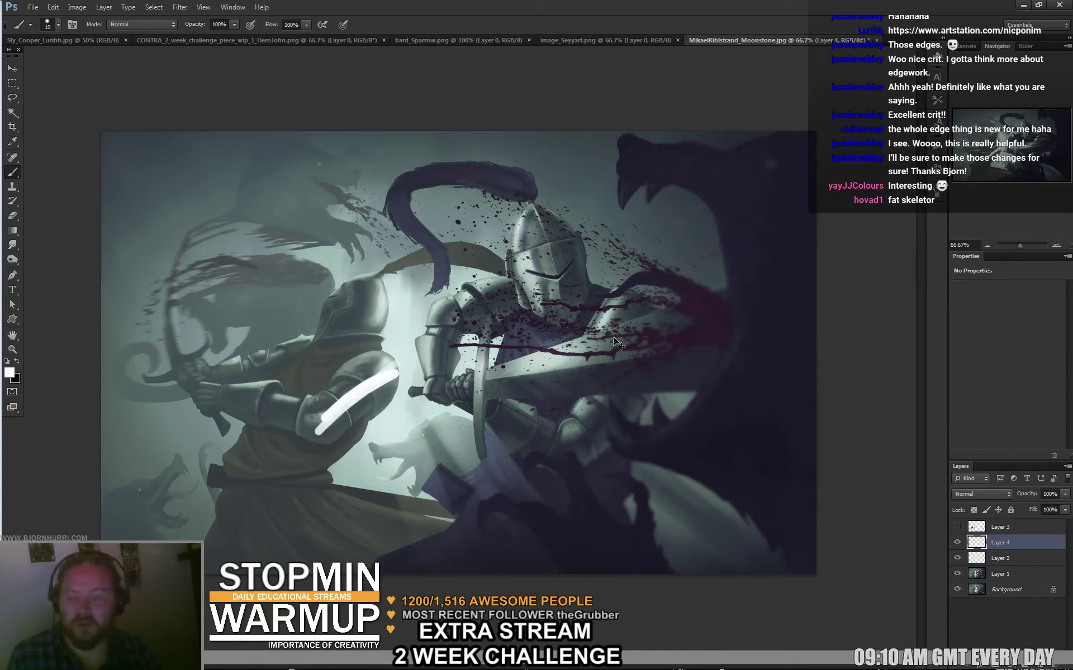
pyautogui.hotkey('ctrl', 'z')
pyautogui.moveTo(475, 433)
pyautogui.mouseDown()
pyautogui.moveTo(483, 449)
pyautogui.moveTo(517, 385)
pyautogui.moveTo(520, 335)
pyautogui.mouseUp()
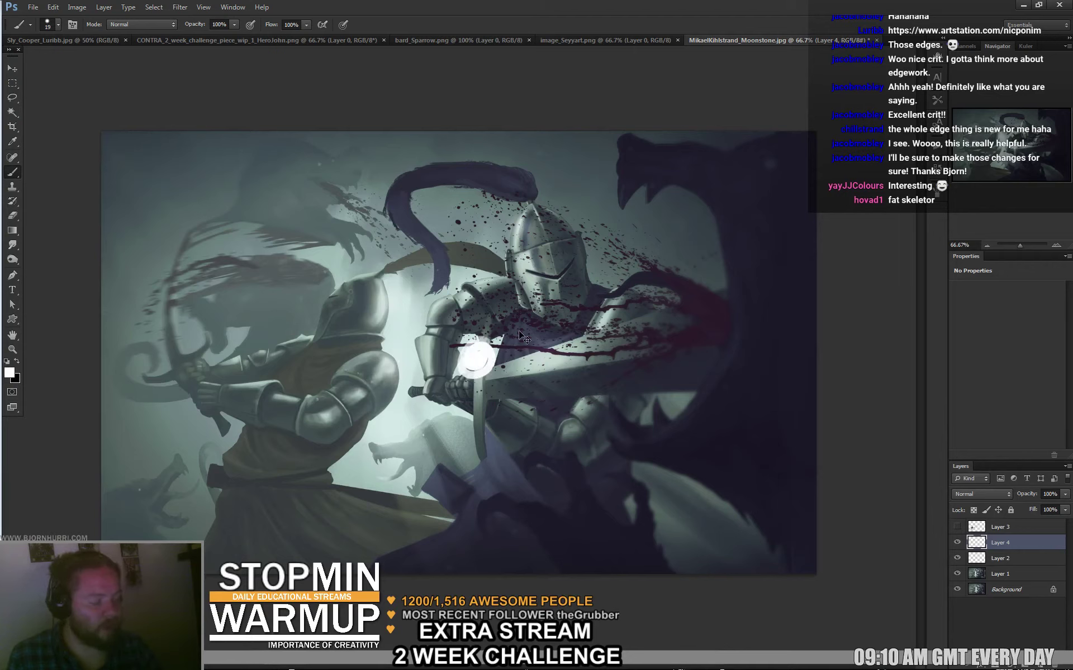
pyautogui.hotkey('ctrl', 'z')
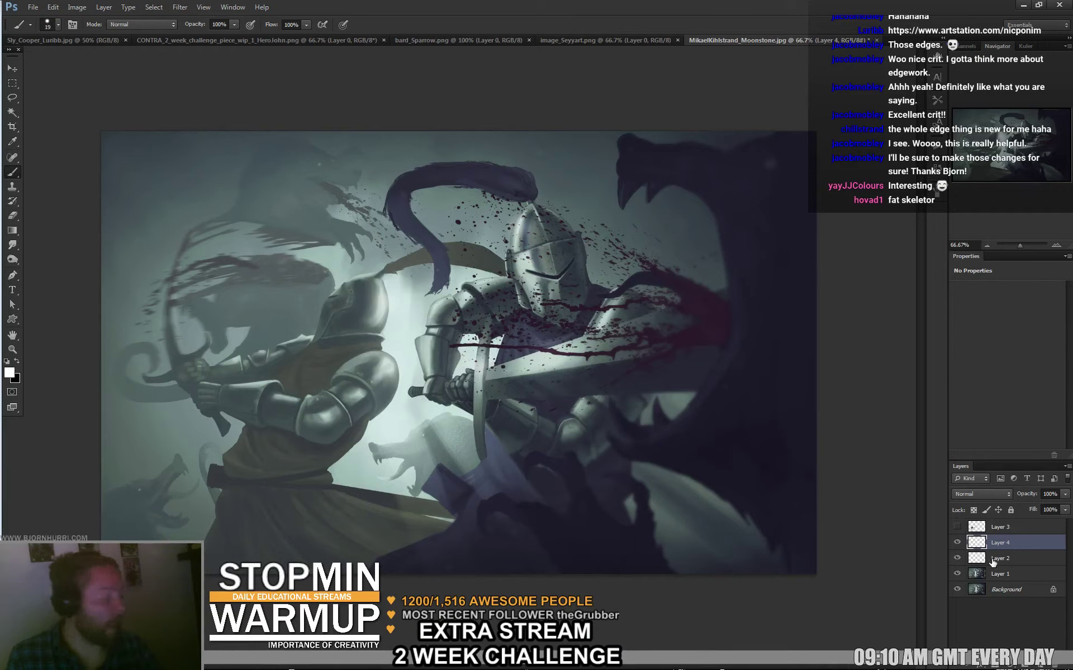
# Show Layer 3 again, set the brush to 12 px, and sample greys from the arm.
pyautogui.click(957, 527)
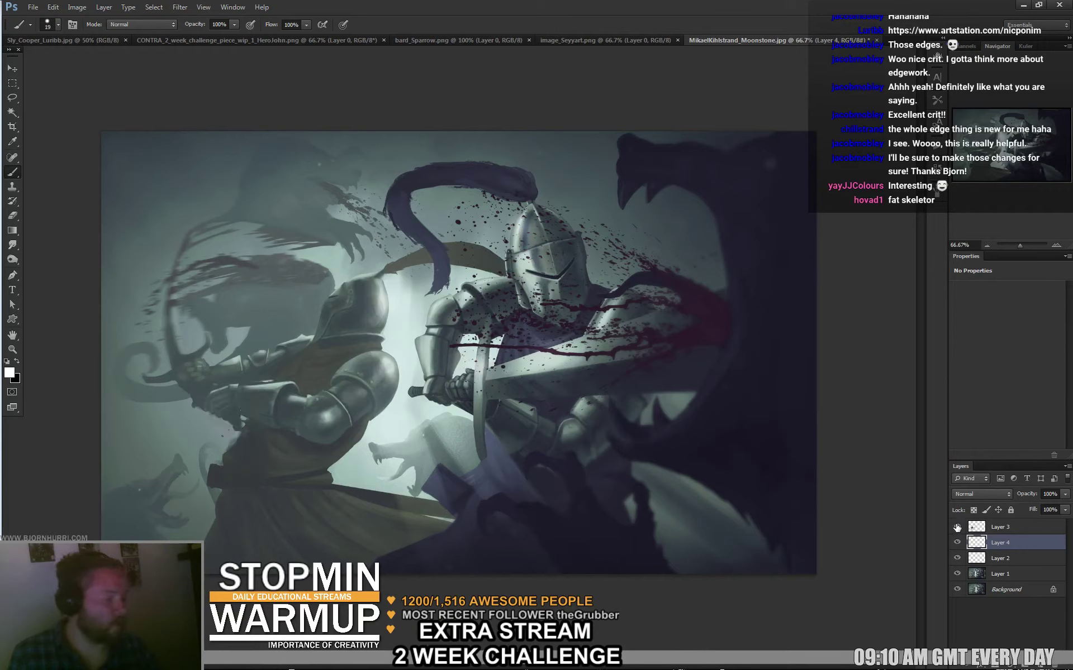
pyautogui.rightClick(394, 362)
pyautogui.write('12')
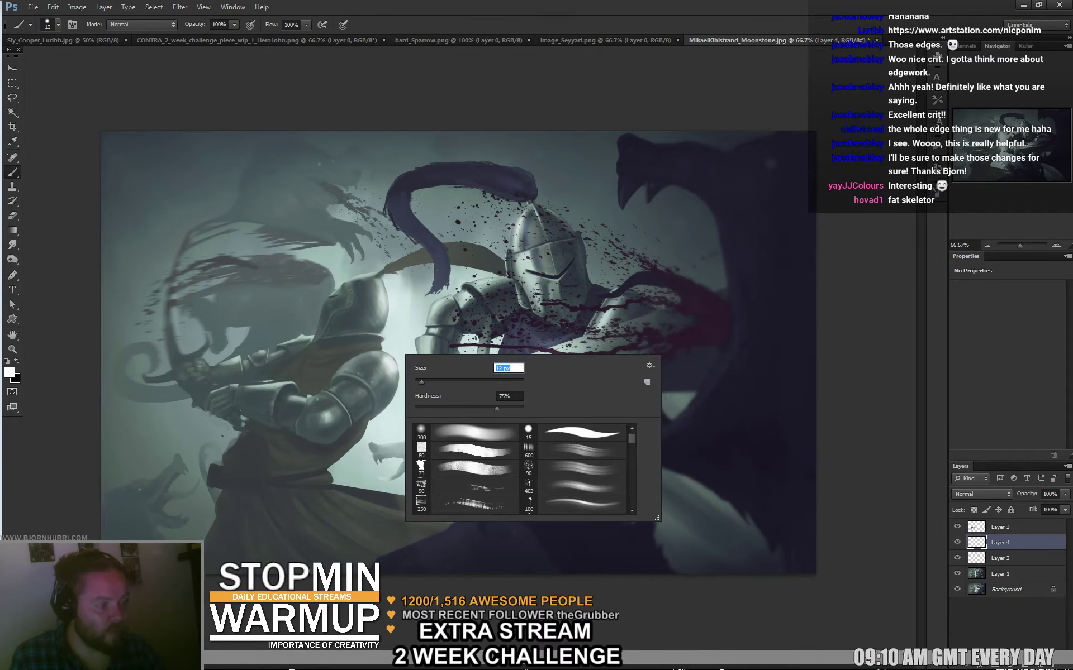
pyautogui.press('Return')
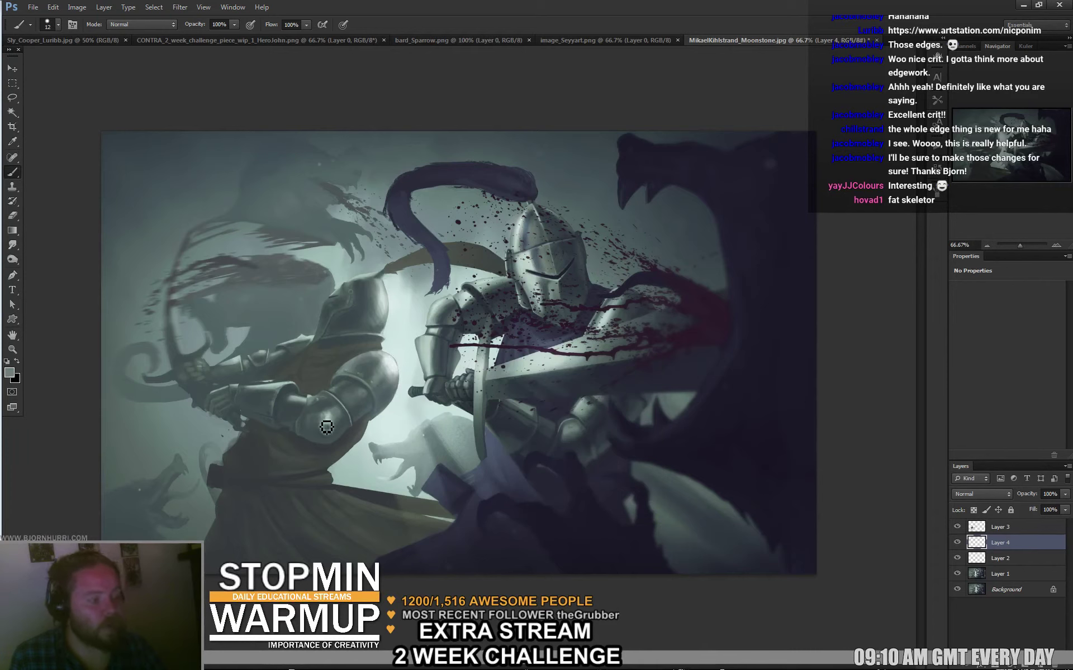
pyautogui.keyDown('alt'); pyautogui.click(333, 415); pyautogui.keyUp('alt')
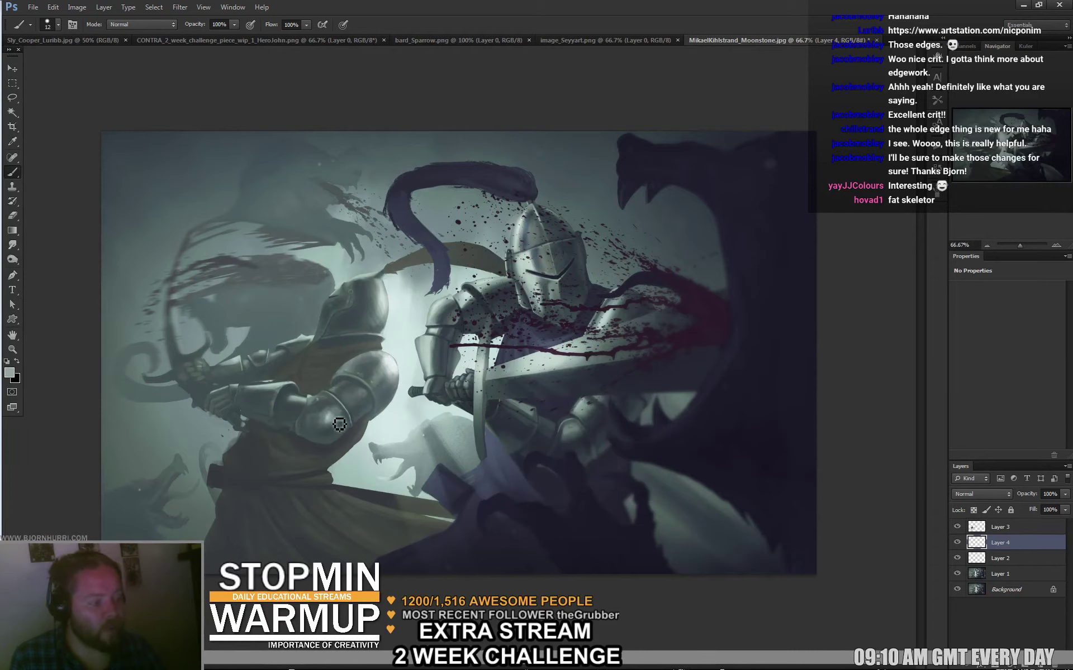
pyautogui.keyDown('alt'); pyautogui.click(336, 424); pyautogui.keyUp('alt')
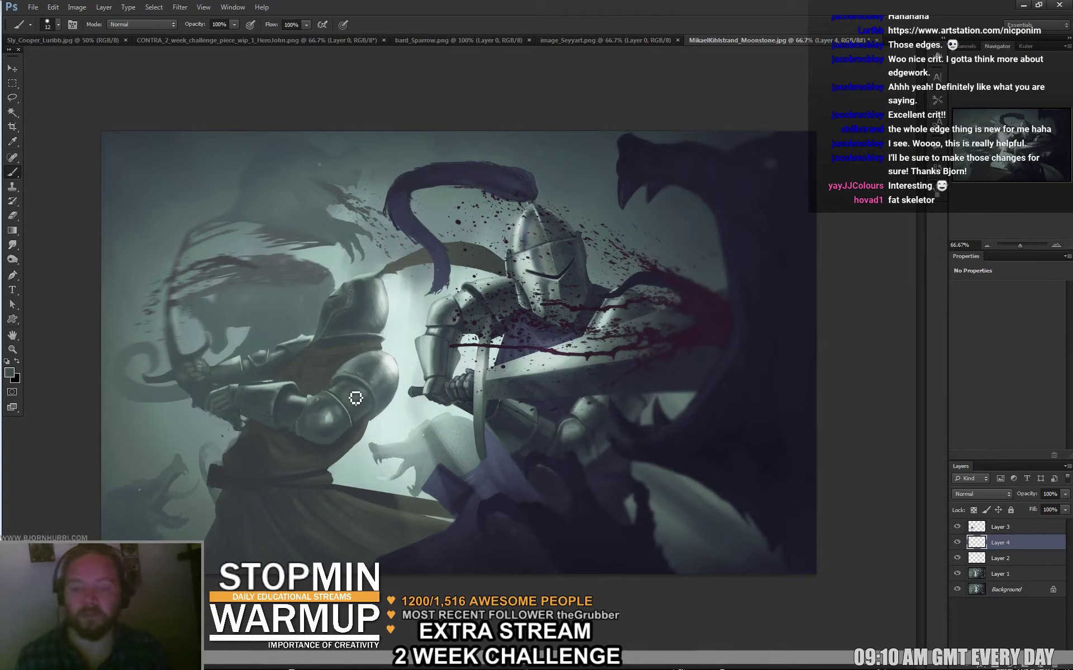
pyautogui.keyDown('alt'); pyautogui.click(334, 428); pyautogui.keyUp('alt')
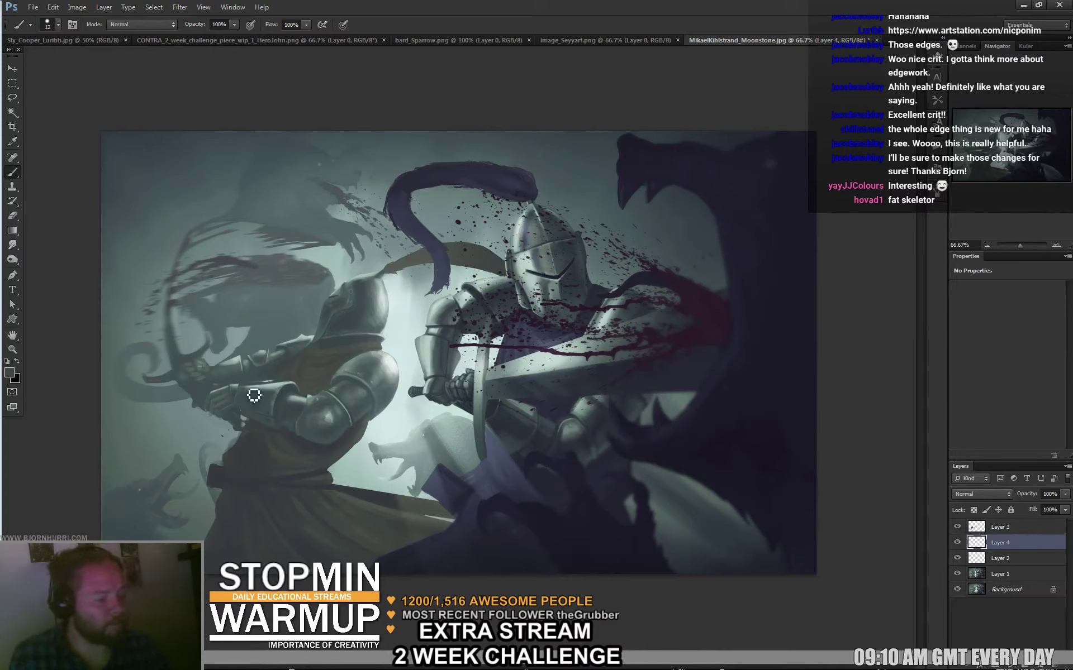
# On Layer 3, paint light teal strokes over the dark ledge below the knights.
pyautogui.click(1011, 531)
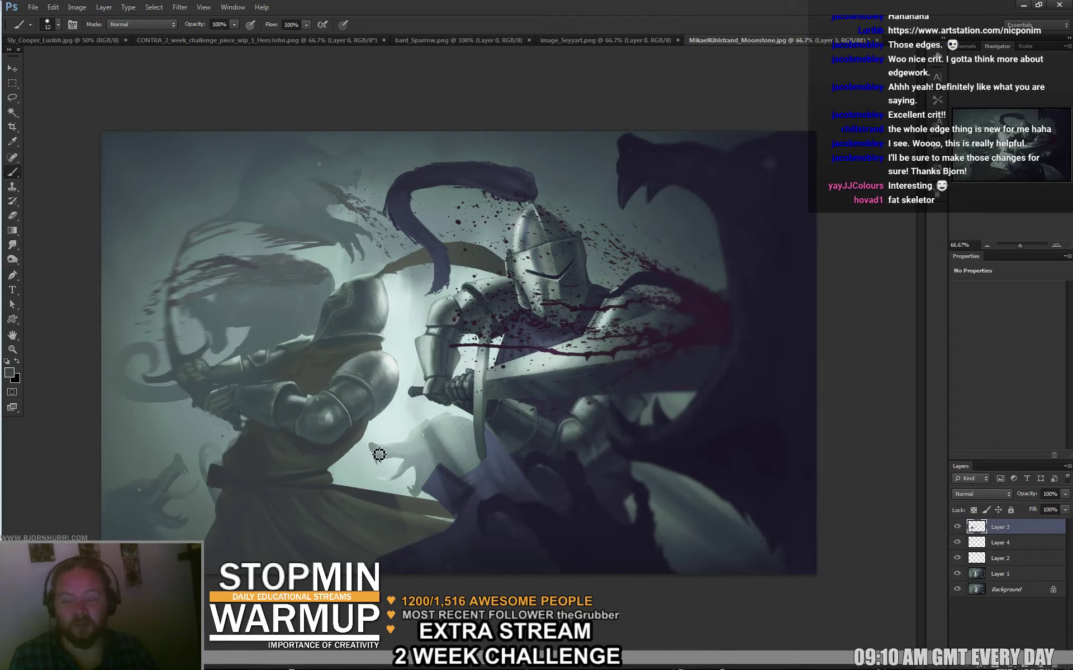
pyautogui.rightClick(376, 505)
pyautogui.keyDown('alt'); pyautogui.click(347, 491); pyautogui.keyUp('alt')
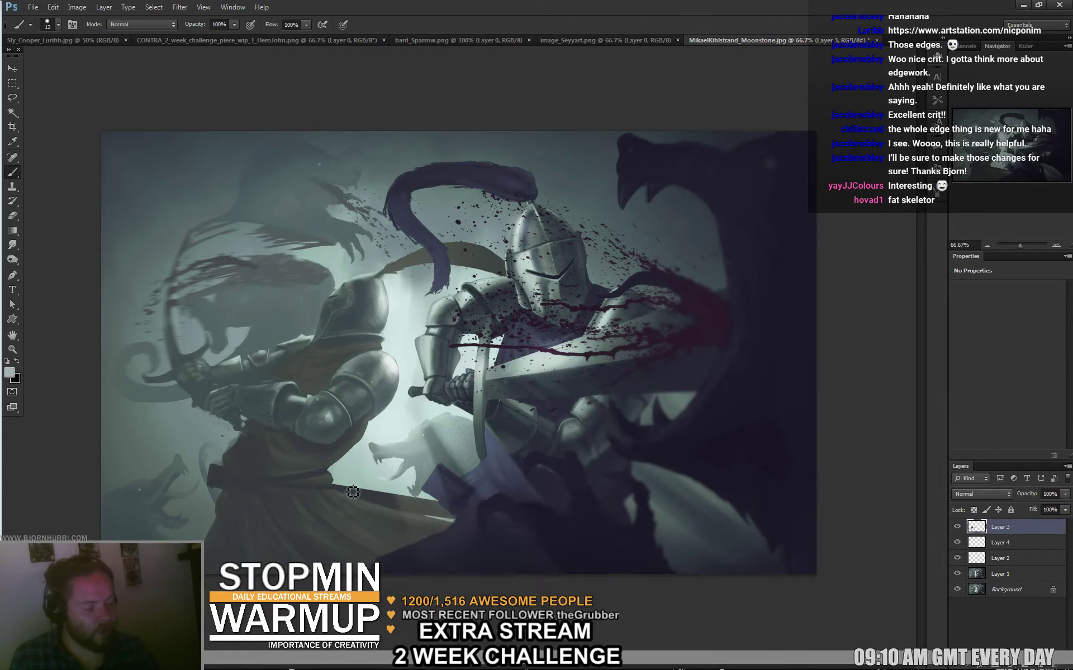
pyautogui.rightClick(375, 484)
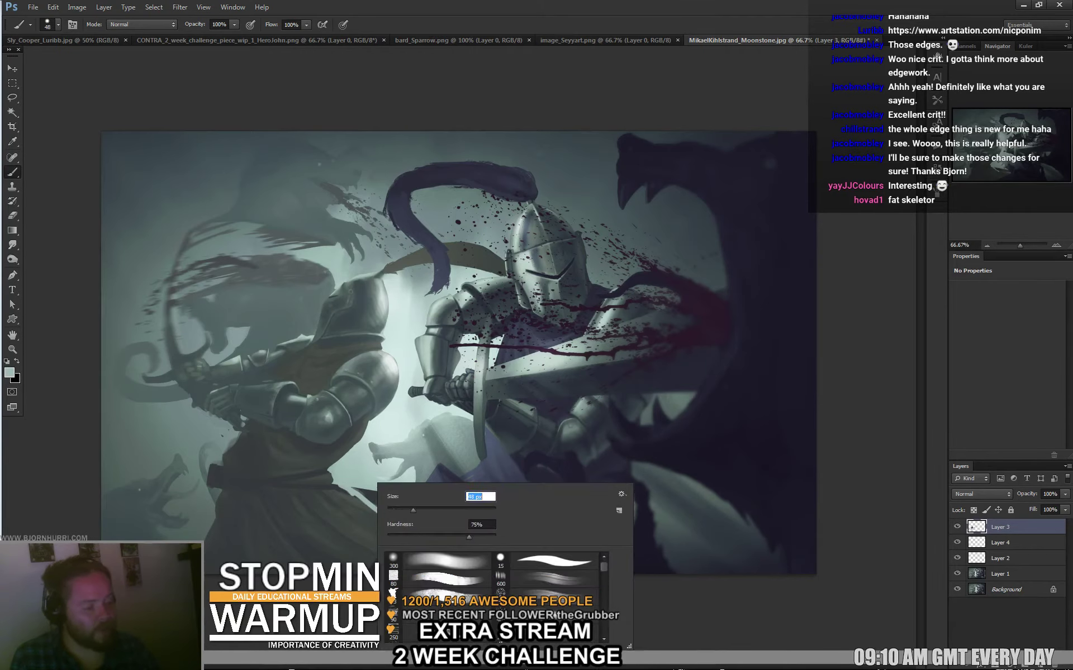
pyautogui.press('Return')
pyautogui.keyDown('alt'); pyautogui.click(366, 516); pyautogui.keyUp('alt')
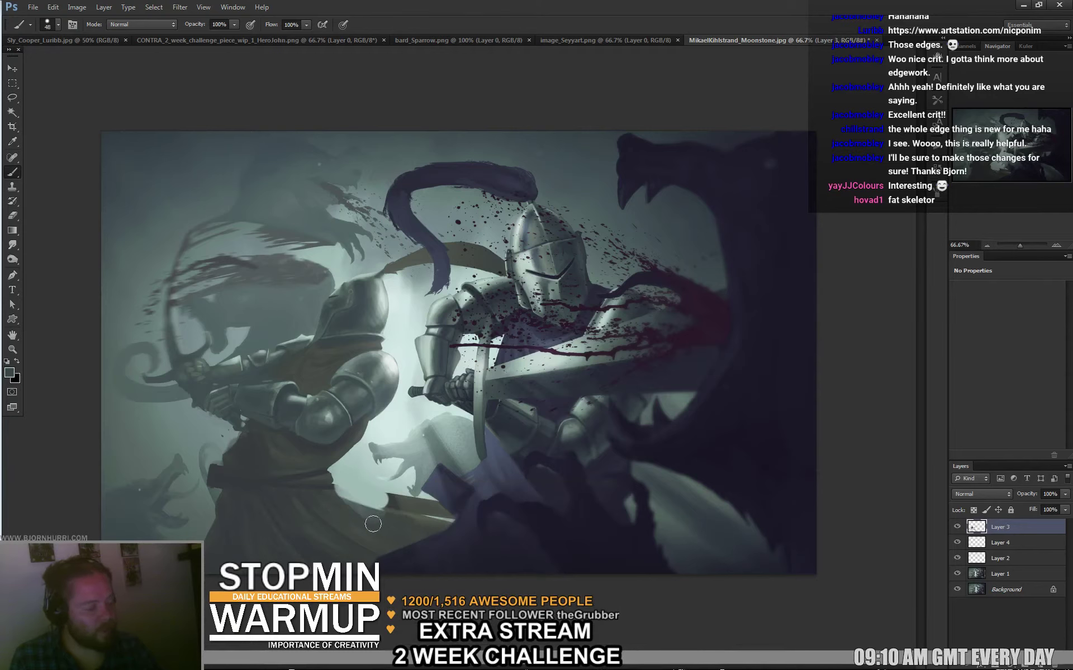
pyautogui.keyDown('alt'); pyautogui.click(389, 486); pyautogui.keyUp('alt')
pyautogui.moveTo(375, 491)
pyautogui.mouseDown()
pyautogui.moveTo(411, 500)
pyautogui.moveTo(404, 509)
pyautogui.moveTo(398, 497)
pyautogui.moveTo(430, 506)
pyautogui.mouseUp()
pyautogui.keyDown('alt'); pyautogui.click(415, 510); pyautogui.keyUp('alt')
# Reshape the ledge's edge with dark strokes, then brighten it with a light teal stroke.
pyautogui.keyDown('alt'); pyautogui.click(387, 493); pyautogui.keyUp('alt')
pyautogui.keyDown('alt'); pyautogui.click(433, 506); pyautogui.keyUp('alt')
pyautogui.moveTo(351, 506)
pyautogui.mouseDown()
pyautogui.moveTo(390, 502)
pyautogui.moveTo(413, 520)
pyautogui.mouseUp()
pyautogui.keyDown('alt'); pyautogui.click(380, 502); pyautogui.keyUp('alt')
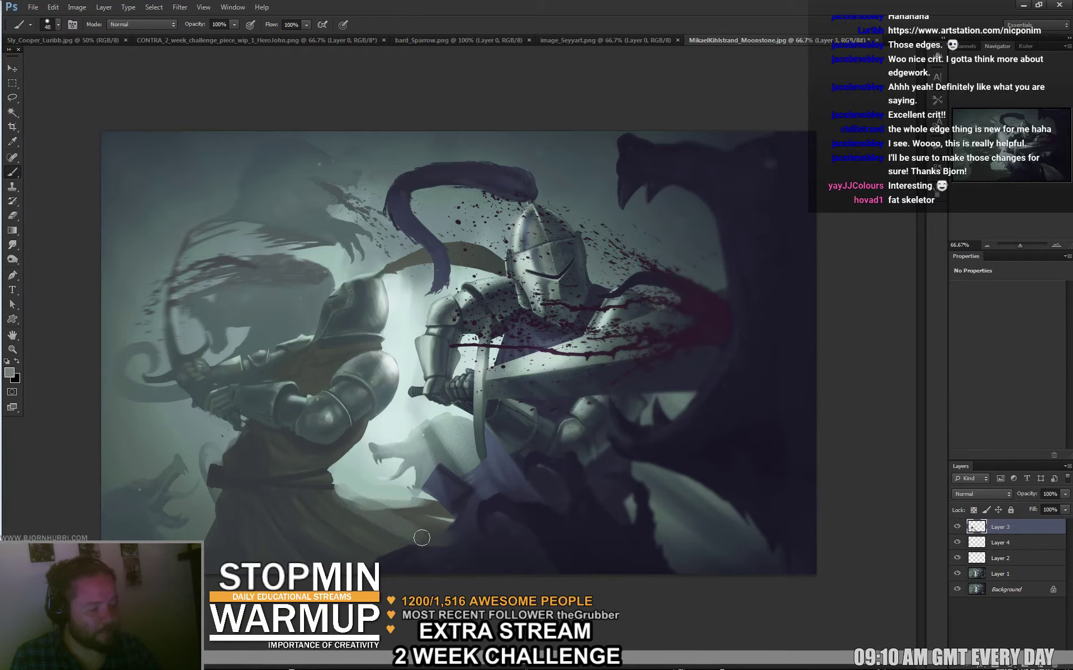
pyautogui.keyDown('alt'); pyautogui.click(352, 485); pyautogui.keyUp('alt')
pyautogui.moveTo(334, 498); pyautogui.dragTo(379, 491)
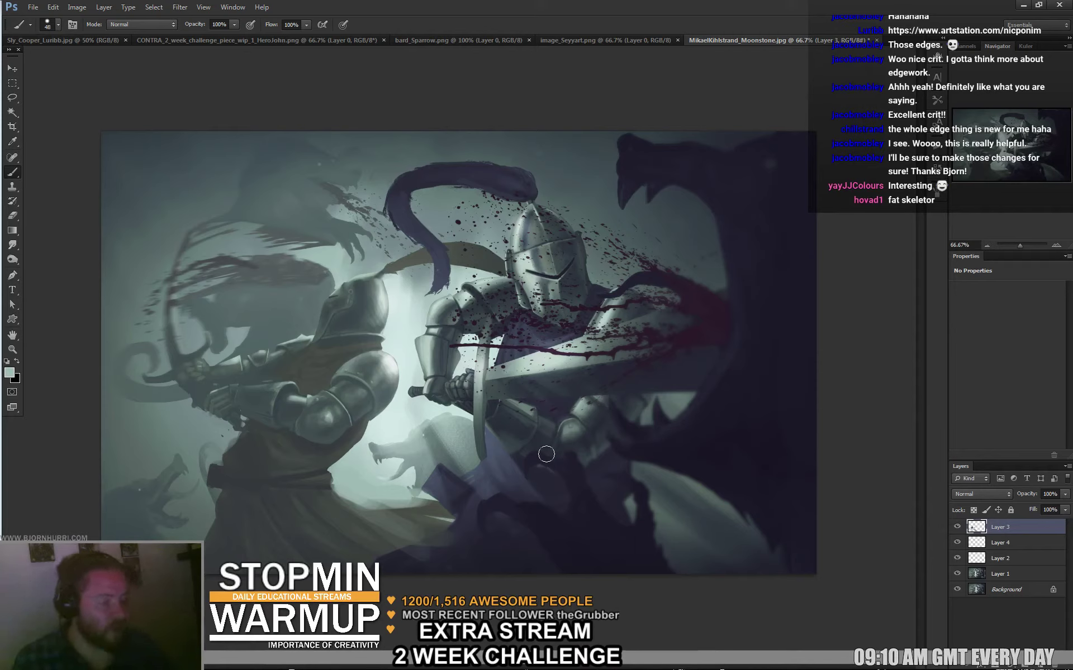
pyautogui.keyDown('alt'); pyautogui.click(370, 489); pyautogui.keyUp('alt')
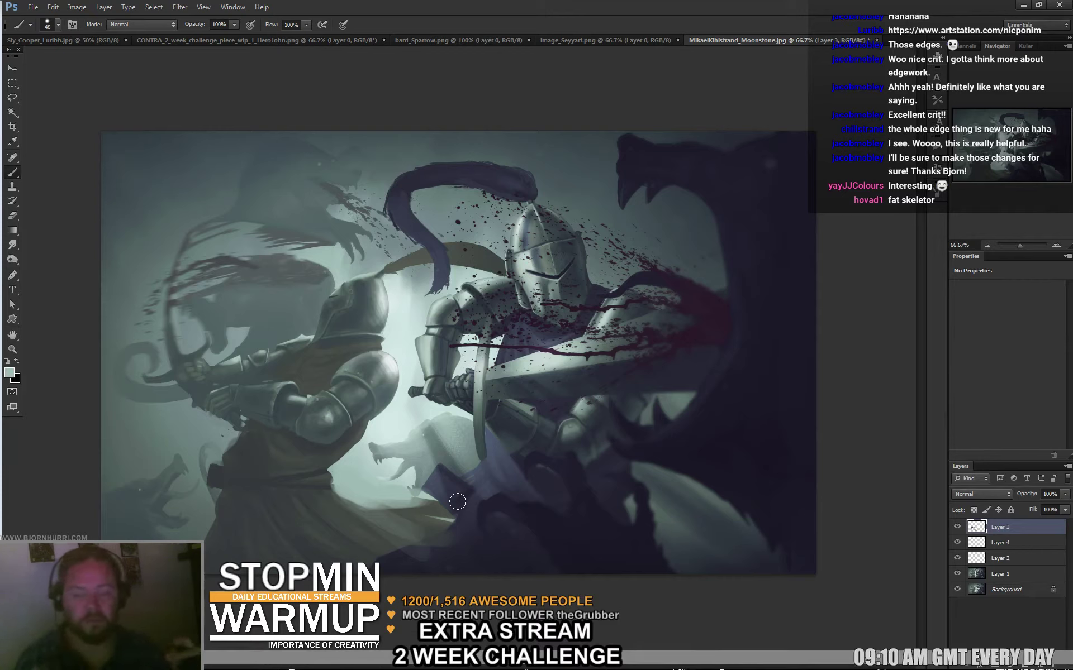
# Set the brush to 28 px, then 10 px, and sample colours from the left knight's arm.
pyautogui.rightClick(290, 357)
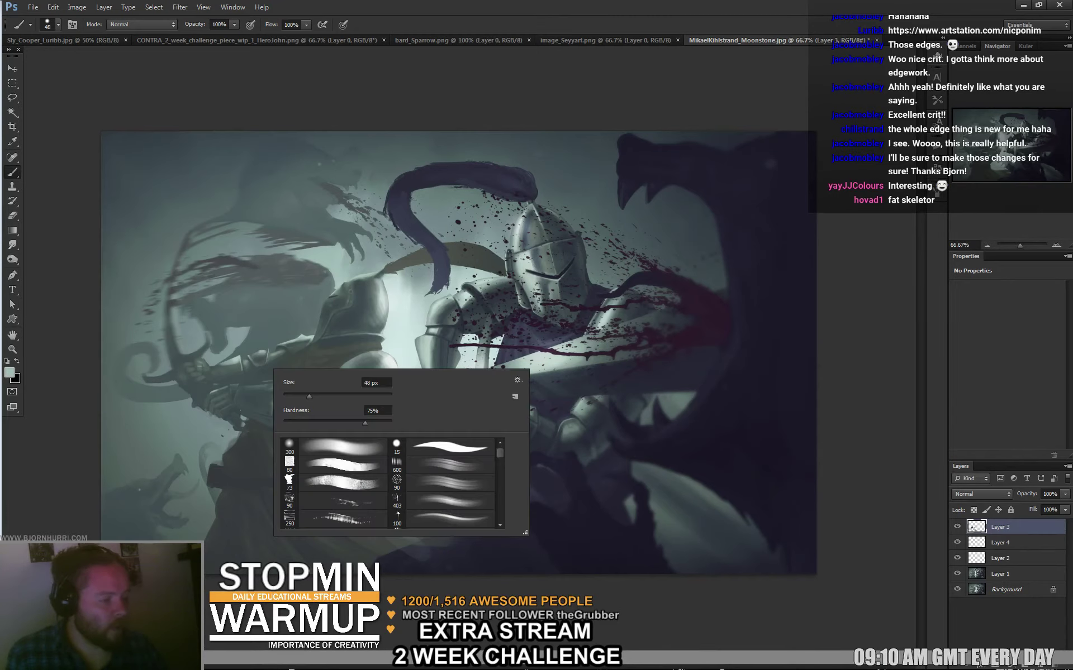
pyautogui.write('28')
pyautogui.press('Return')
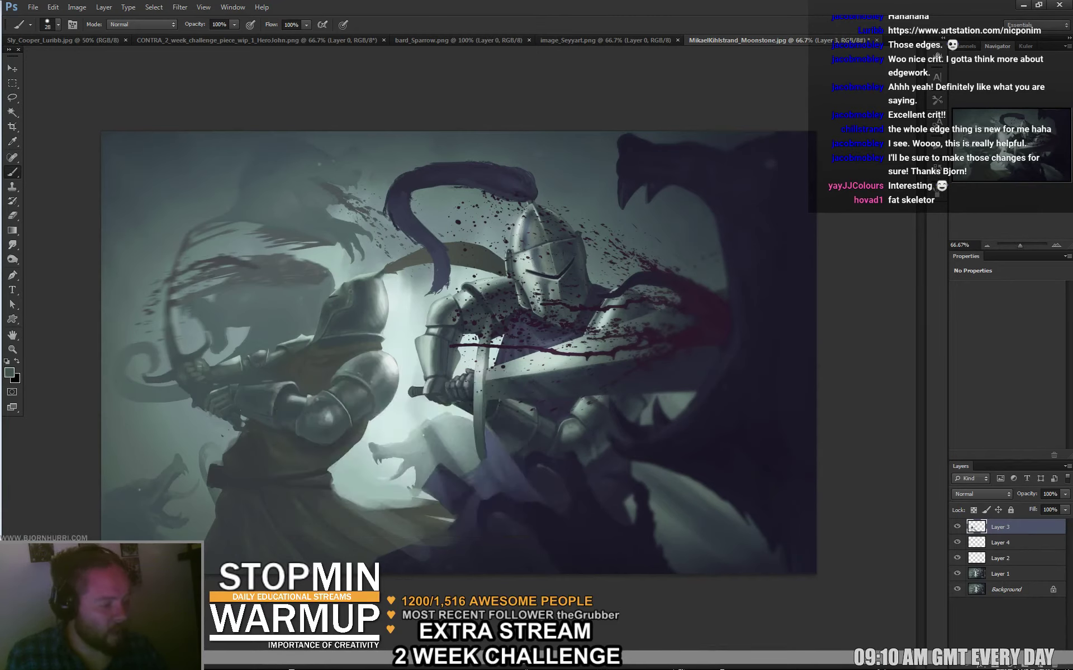
pyautogui.rightClick(269, 365)
pyautogui.write('10')
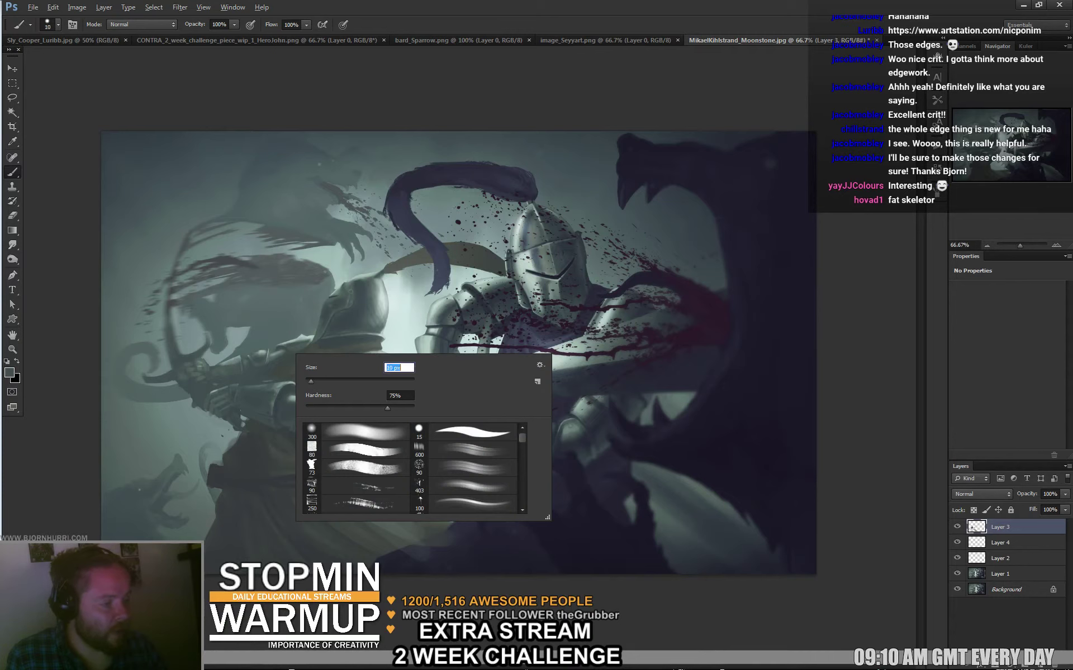
pyautogui.press('Return')
pyautogui.keyDown('alt'); pyautogui.click(251, 379); pyautogui.keyUp('alt')
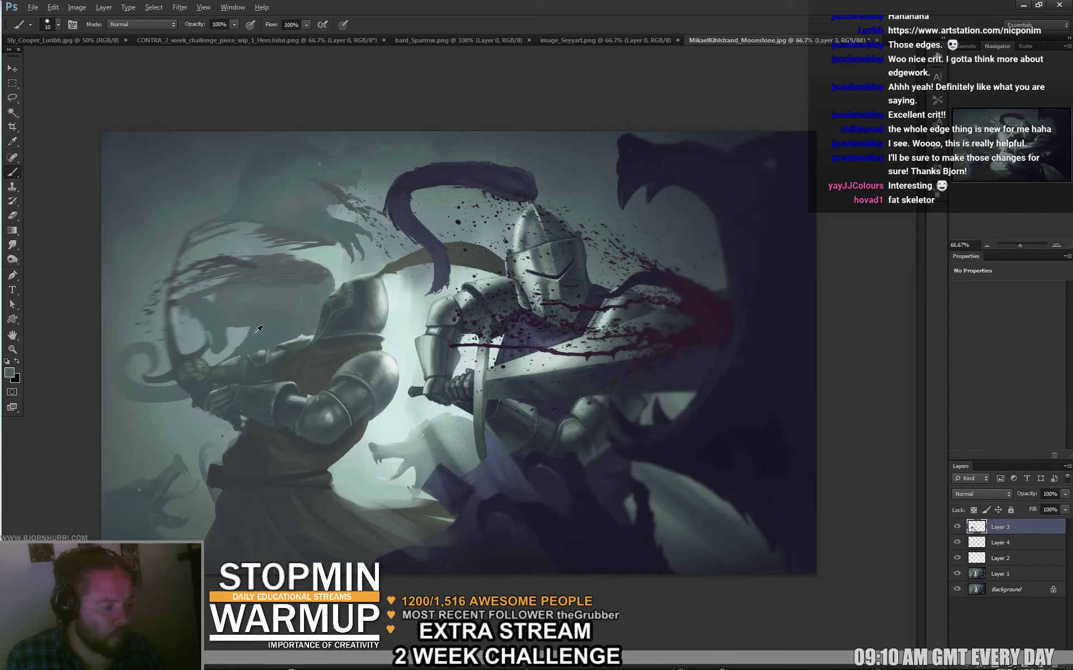
pyautogui.keyDown('alt'); pyautogui.click(282, 347); pyautogui.keyUp('alt')
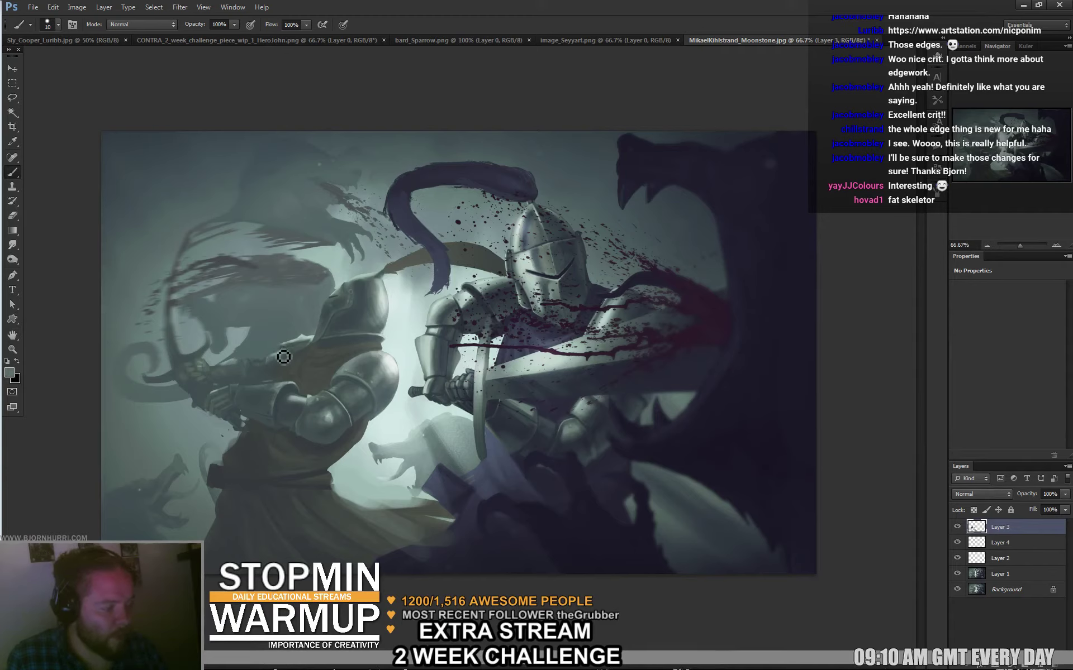
pyautogui.keyDown('alt'); pyautogui.click(249, 368); pyautogui.keyUp('alt')
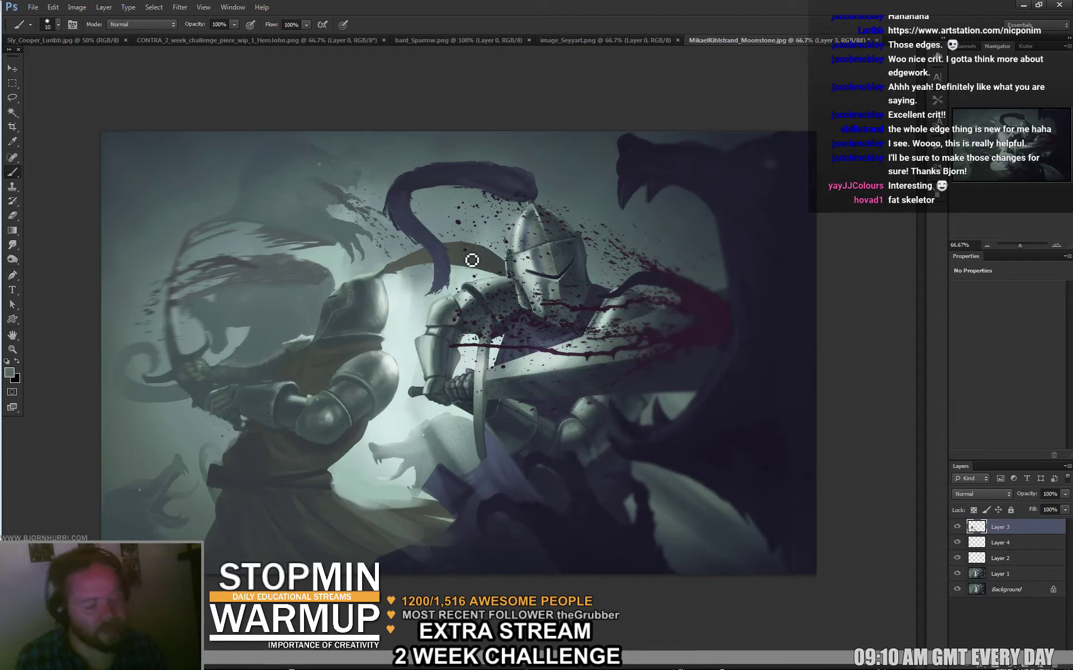
pyautogui.keyDown('alt'); pyautogui.click(309, 346); pyautogui.keyUp('alt')
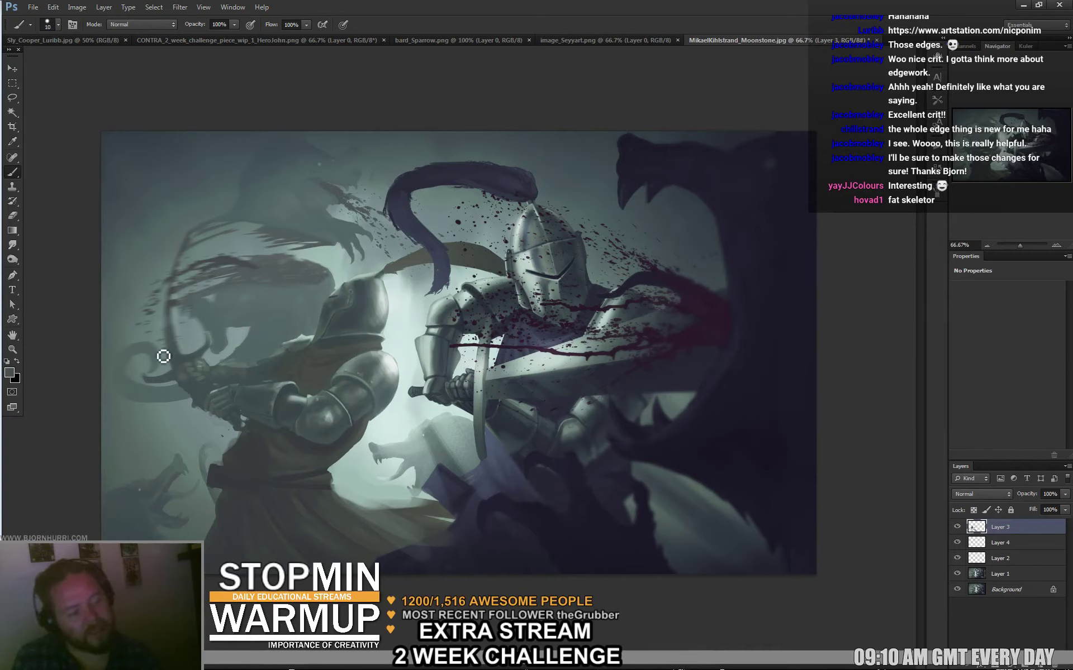
# Resize the brush to 39 px, then 17 px, and add a dark touch near the left figure's bow.
pyautogui.rightClick(199, 253)
pyautogui.moveTo(221, 282); pyautogui.dragTo(236, 282)
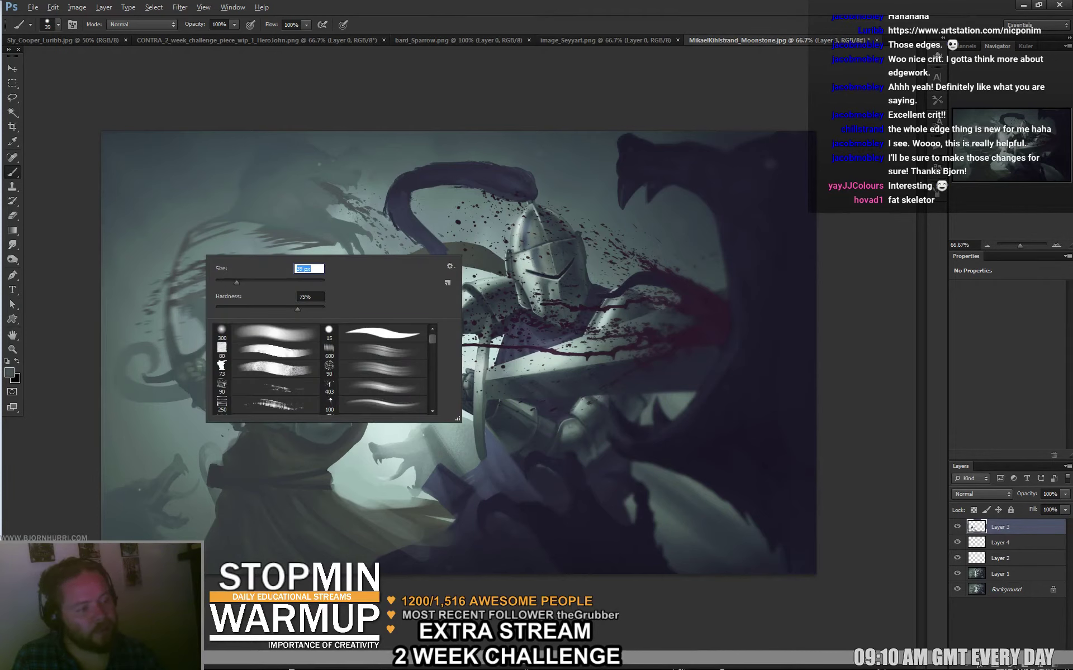
pyautogui.press('Return')
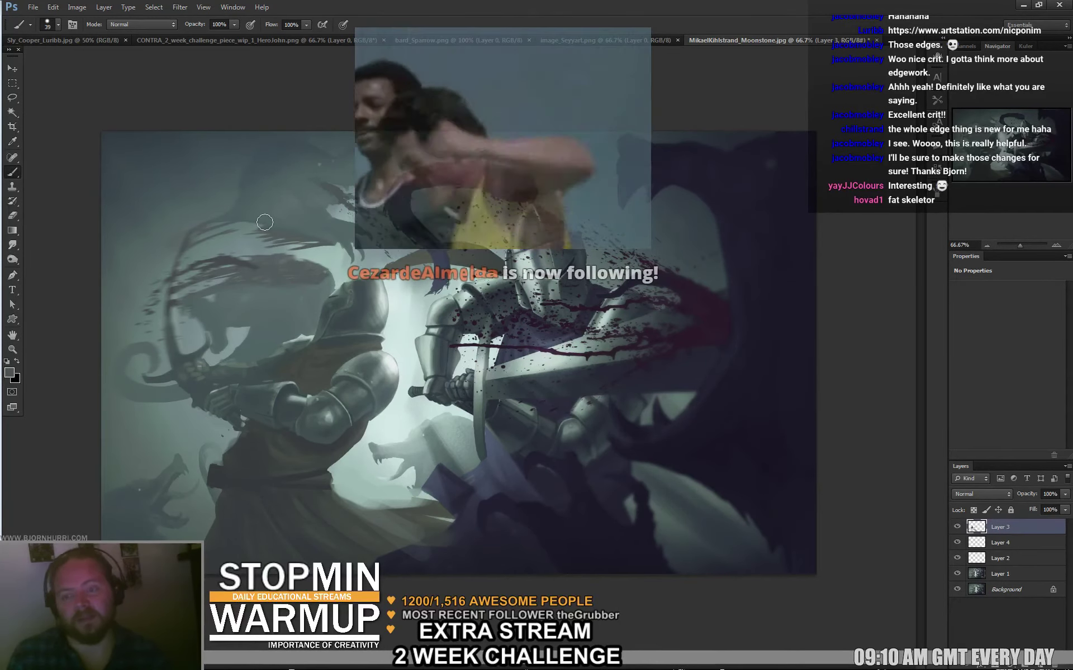
pyautogui.rightClick(191, 243)
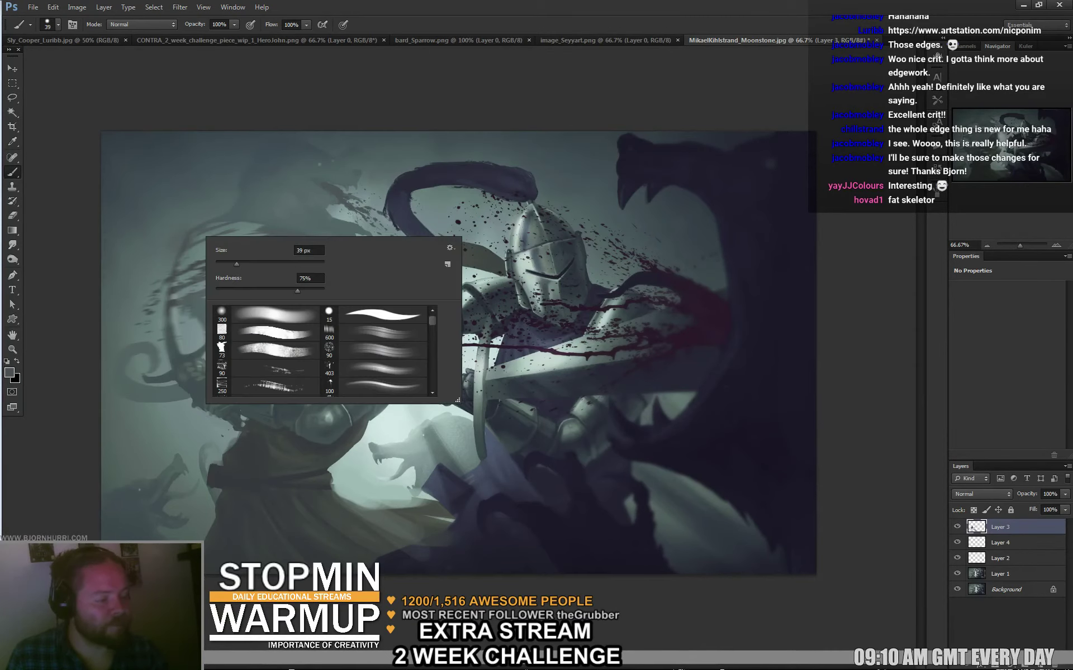
pyautogui.write('17')
pyautogui.press('Return')
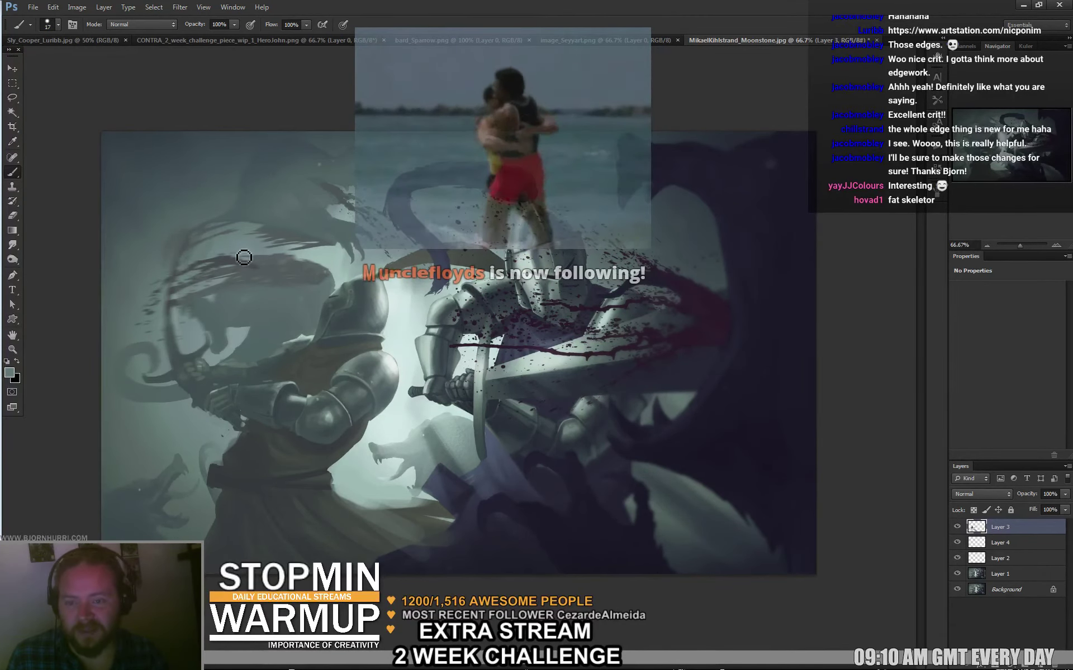
pyautogui.click(162, 299)
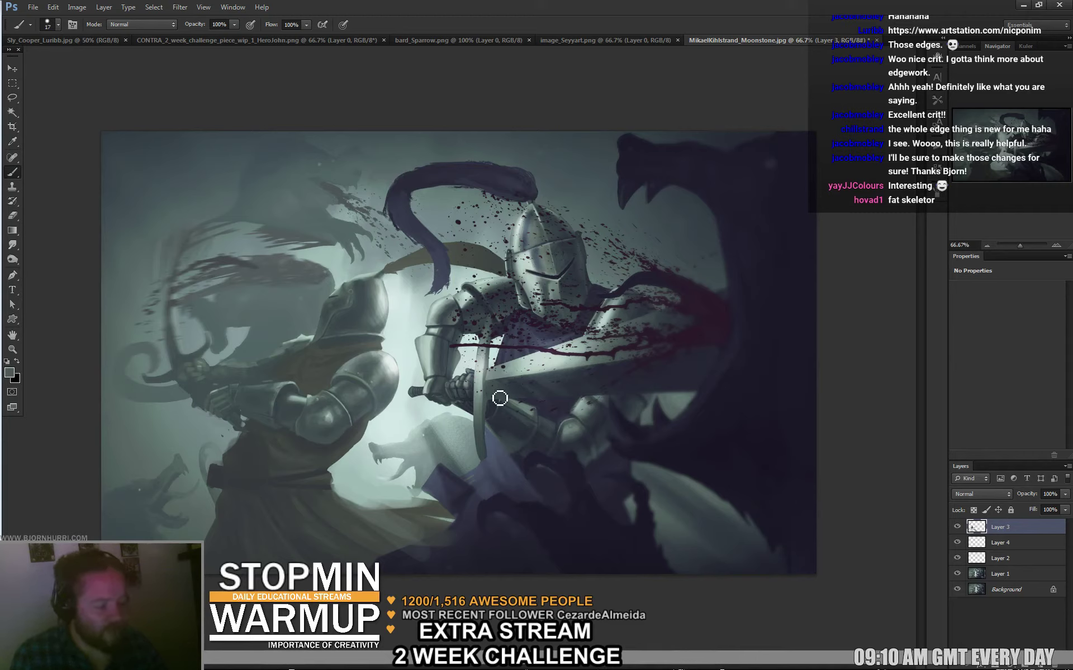
# Paint a light stroke by the beast's mouth, reshape its jaw, and cover the snout with a 55 px brush.
pyautogui.press('l')
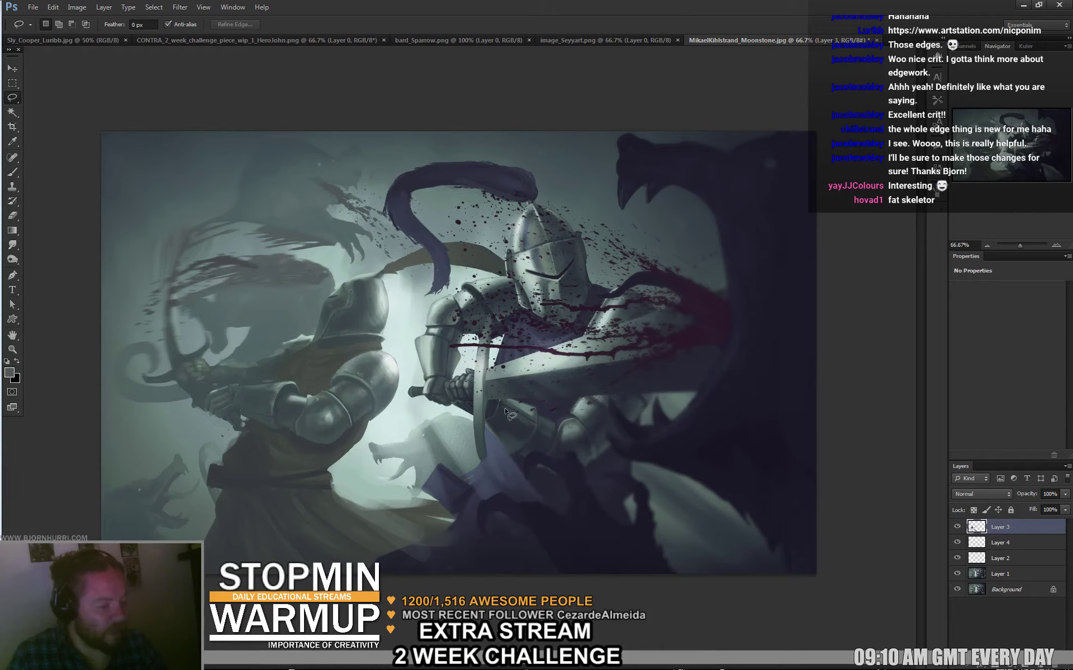
pyautogui.press('b')
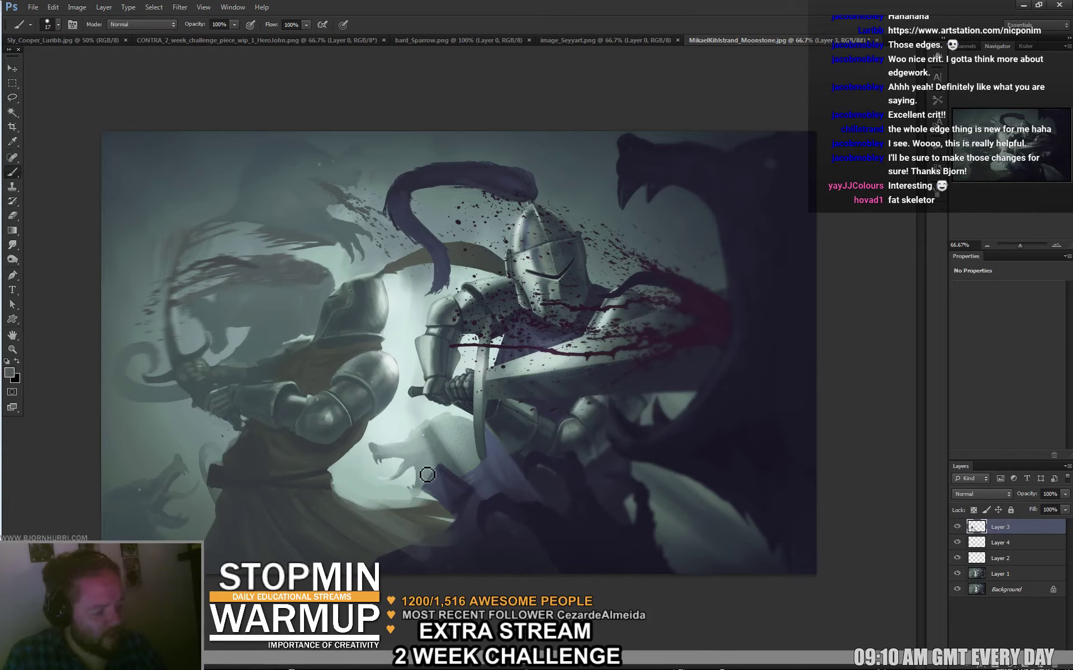
pyautogui.moveTo(395, 455)
pyautogui.mouseDown()
pyautogui.moveTo(391, 476)
pyautogui.moveTo(406, 474)
pyautogui.moveTo(389, 479)
pyautogui.moveTo(424, 487)
pyautogui.moveTo(409, 479)
pyautogui.mouseUp()
pyautogui.keyDown('alt'); pyautogui.click(395, 473); pyautogui.keyUp('alt')
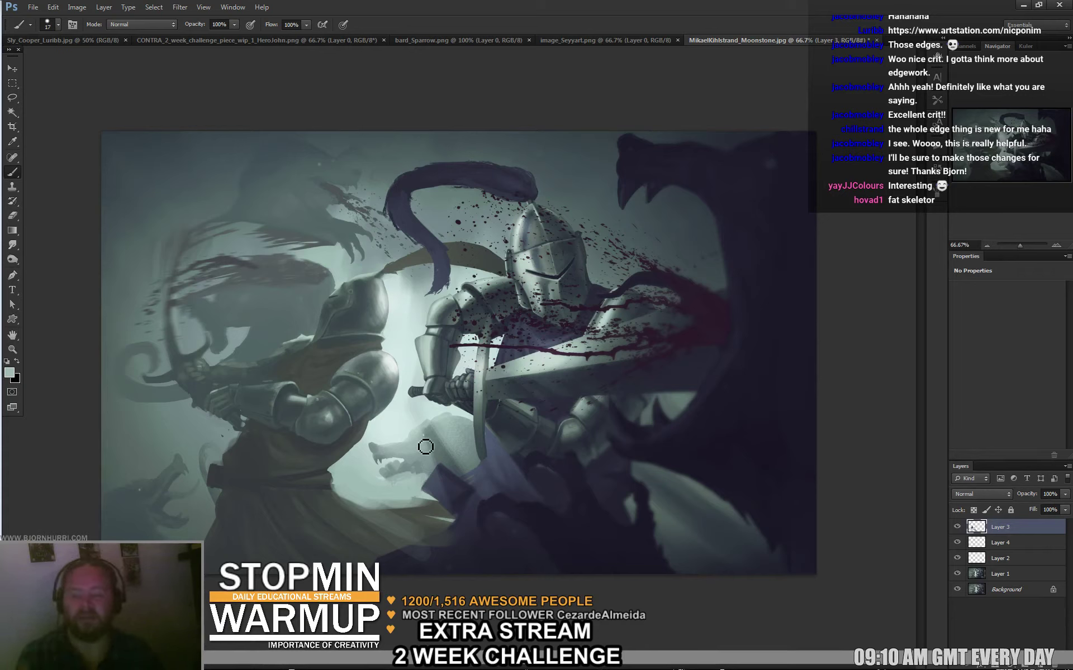
pyautogui.rightClick(424, 447)
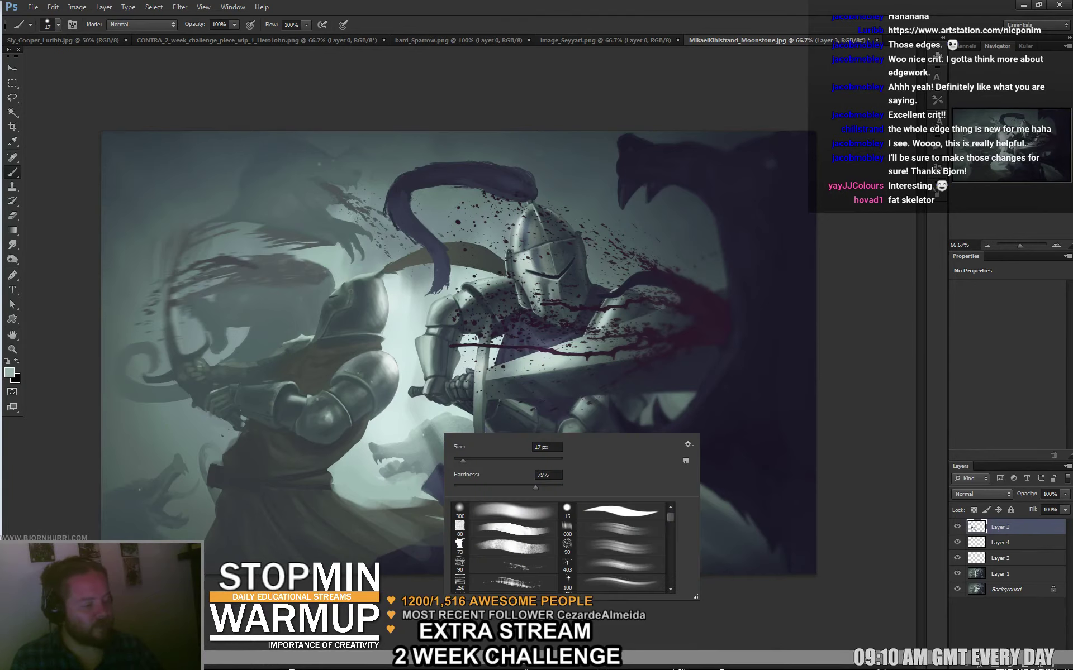
pyautogui.write('55')
pyautogui.press('Return')
pyautogui.moveTo(417, 441)
pyautogui.mouseDown()
pyautogui.moveTo(391, 455)
pyautogui.moveTo(406, 440)
pyautogui.moveTo(397, 441)
pyautogui.moveTo(379, 463)
pyautogui.moveTo(406, 444)
pyautogui.moveTo(398, 435)
pyautogui.moveTo(427, 429)
pyautogui.moveTo(420, 440)
pyautogui.mouseUp()
# Sample lighter and darker grey-greens for the snout with a 21 px brush.
pyautogui.keyDown('alt'); pyautogui.click(394, 434); pyautogui.keyUp('alt')
pyautogui.keyDown('alt'); pyautogui.click(406, 449); pyautogui.keyUp('alt')
pyautogui.rightClick(415, 441)
pyautogui.write('21')
pyautogui.press('Return')
pyautogui.keyDown('alt'); pyautogui.click(402, 444); pyautogui.keyUp('alt')
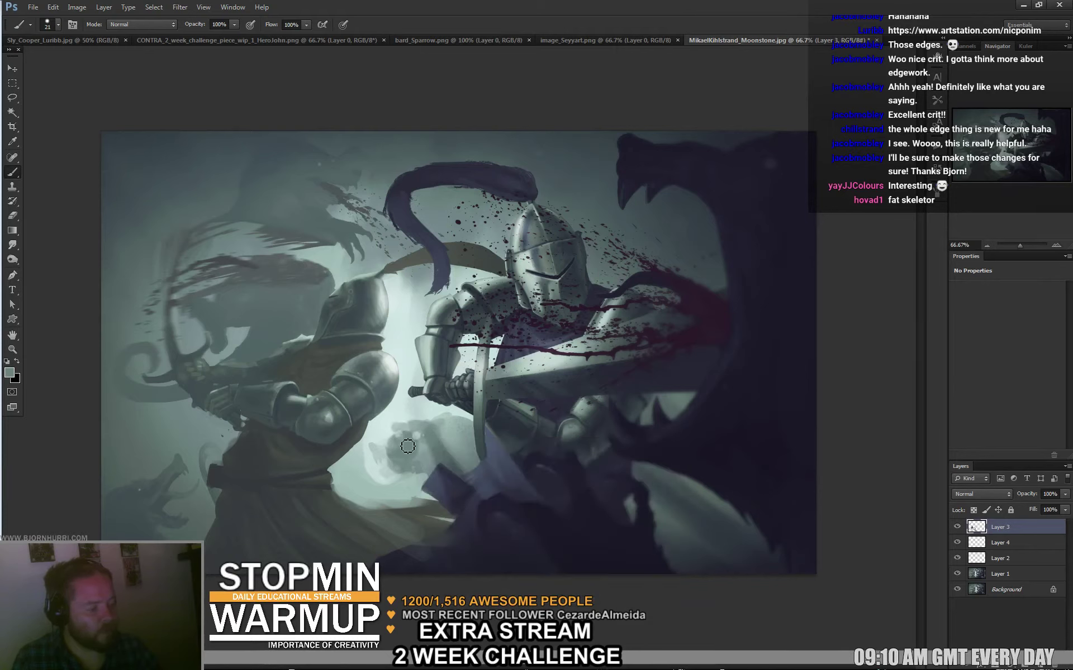
pyautogui.keyDown('alt'); pyautogui.click(378, 436); pyautogui.keyUp('alt')
# Paint light grey strokes around the beast's snout with an 11 px brush.
pyautogui.rightClick(388, 458)
pyautogui.write('11')
pyautogui.press('Return')
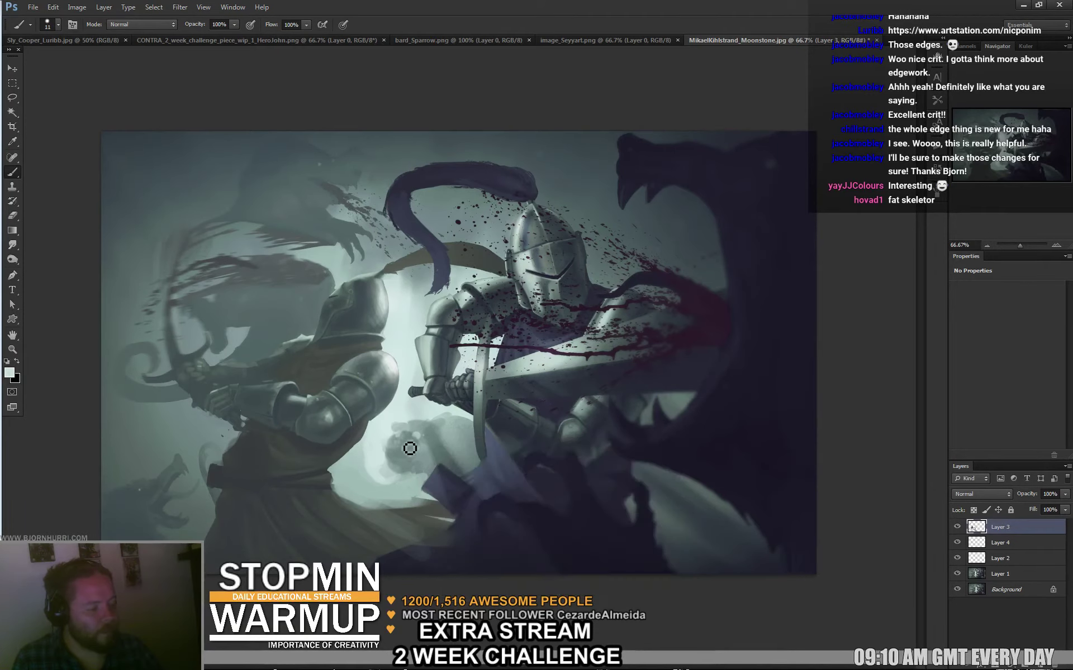
pyautogui.keyDown('alt'); pyautogui.click(431, 425); pyautogui.keyUp('alt')
pyautogui.moveTo(398, 460)
pyautogui.mouseDown()
pyautogui.moveTo(414, 468)
pyautogui.moveTo(401, 467)
pyautogui.moveTo(414, 467)
pyautogui.moveTo(400, 416)
pyautogui.moveTo(413, 447)
pyautogui.moveTo(395, 495)
pyautogui.moveTo(435, 476)
pyautogui.mouseUp()
pyautogui.keyDown('alt'); pyautogui.click(427, 471); pyautogui.keyUp('alt')
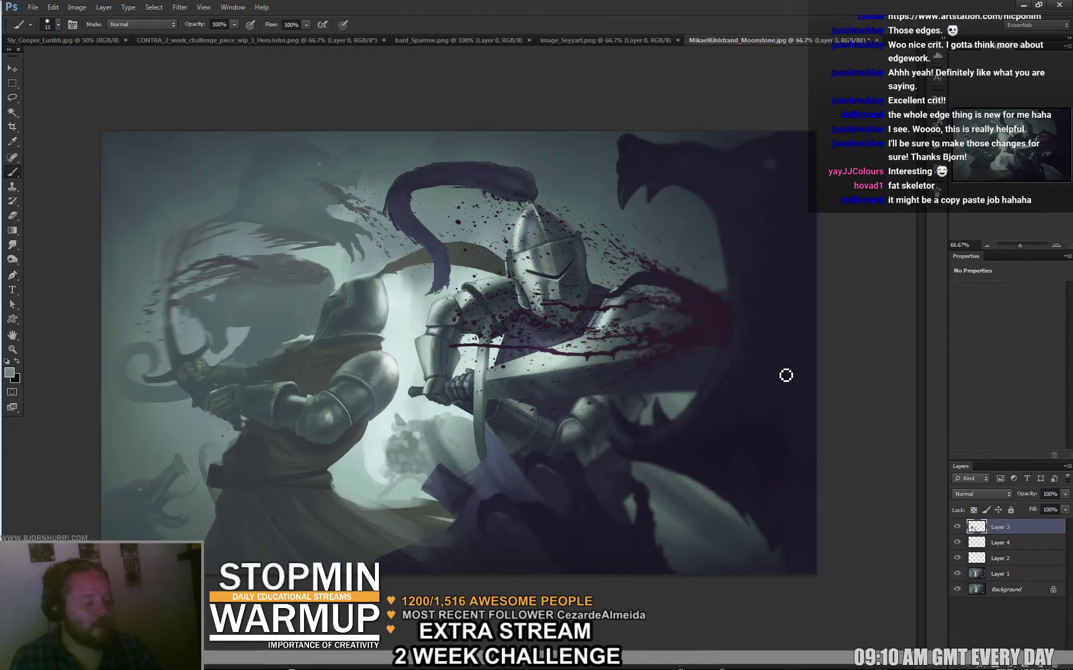
# Toggle Layer 3's visibility off and on twice to compare the snout.
pyautogui.click(957, 527)
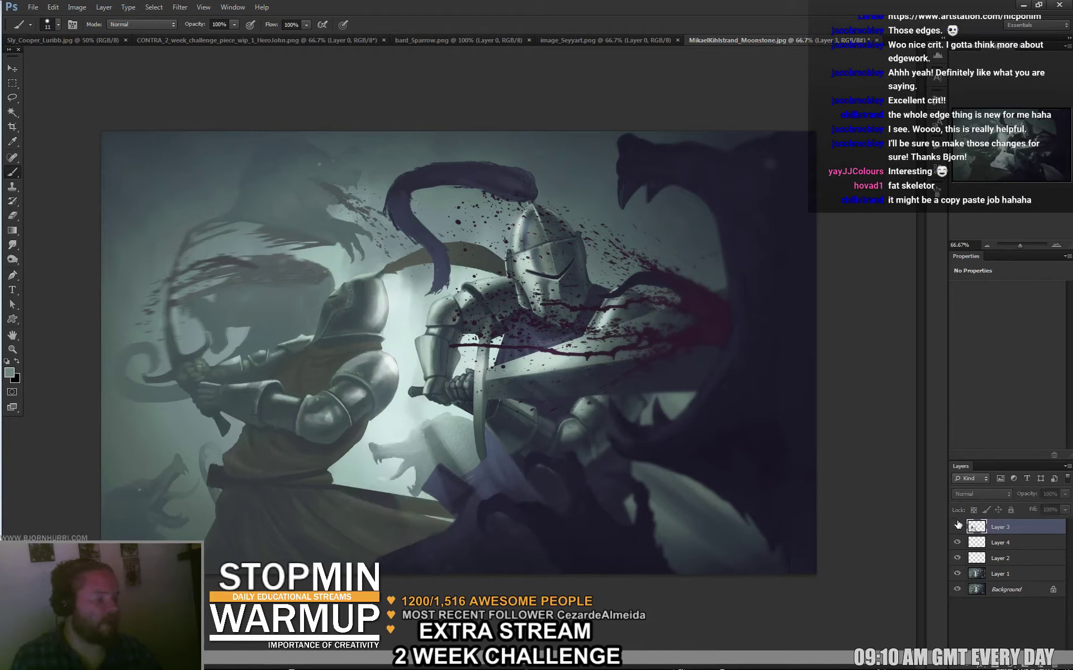
pyautogui.click(957, 525)
pyautogui.click(957, 525)
pyautogui.click(957, 526)
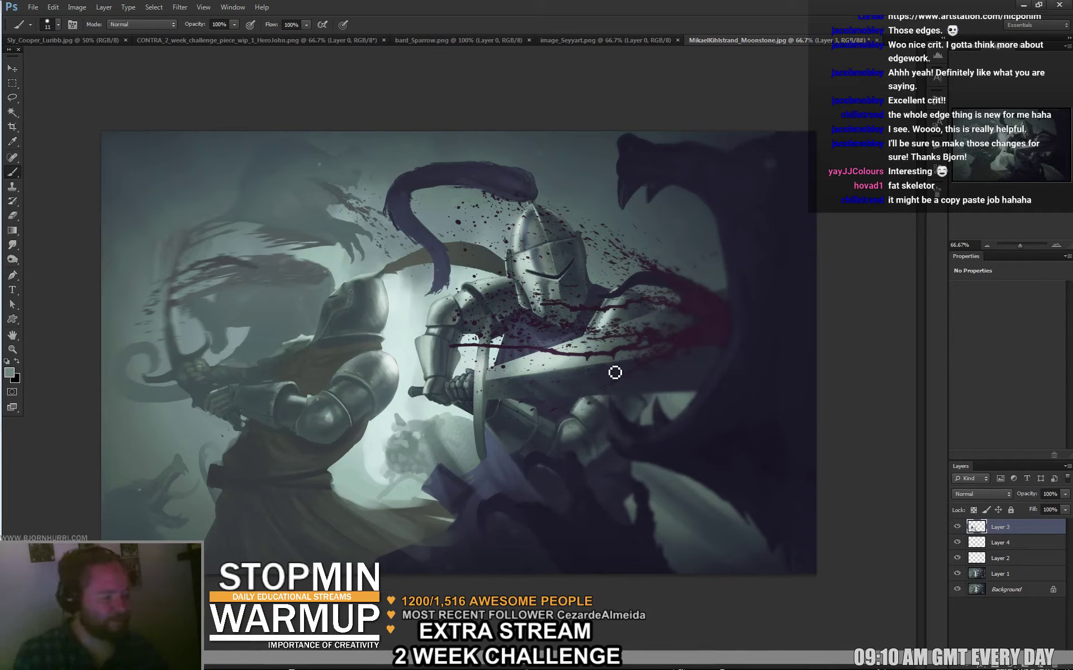
# Step back twice in history with Ctrl+Alt+Z to remove Layer 3.
pyautogui.hotkey('ctrl', 'alt', 'z')
pyautogui.hotkey('ctrl', 'alt', 'z')
pyautogui.hotkey('ctrl', 'alt', 'z')
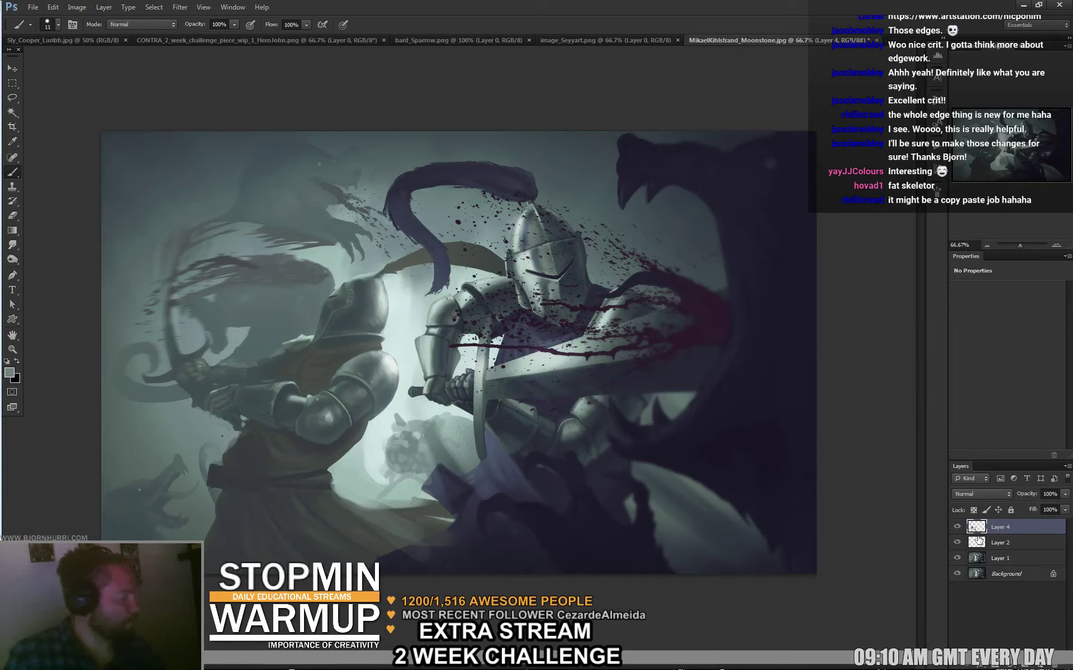
pyautogui.hotkey('ctrl', 'alt', 'z')
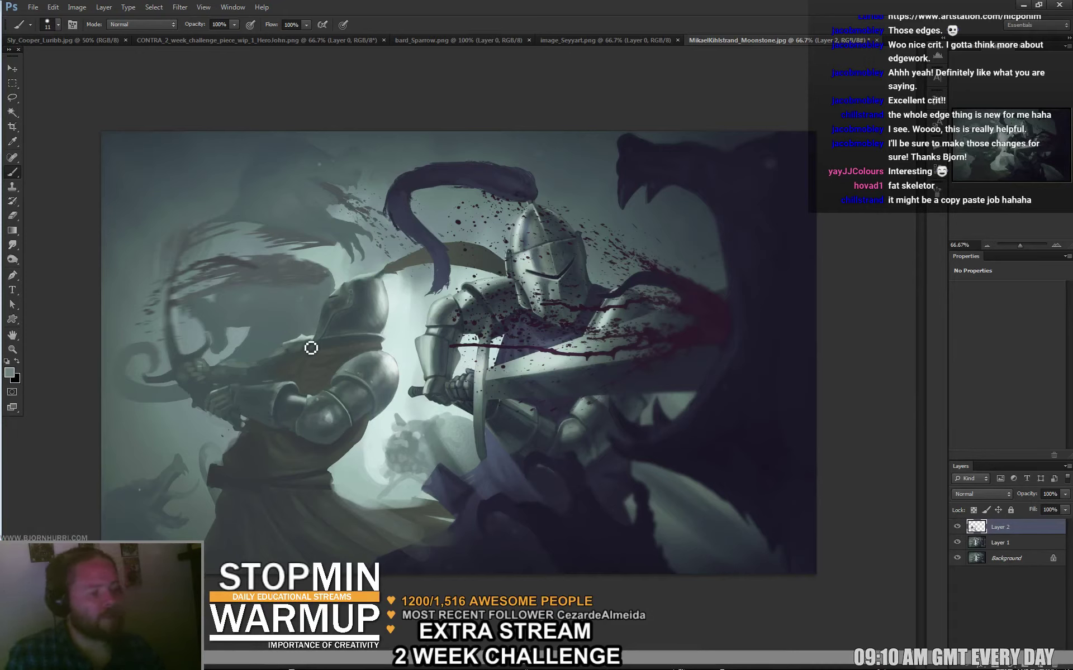
pyautogui.rightClick(334, 329)
pyautogui.press('Return')
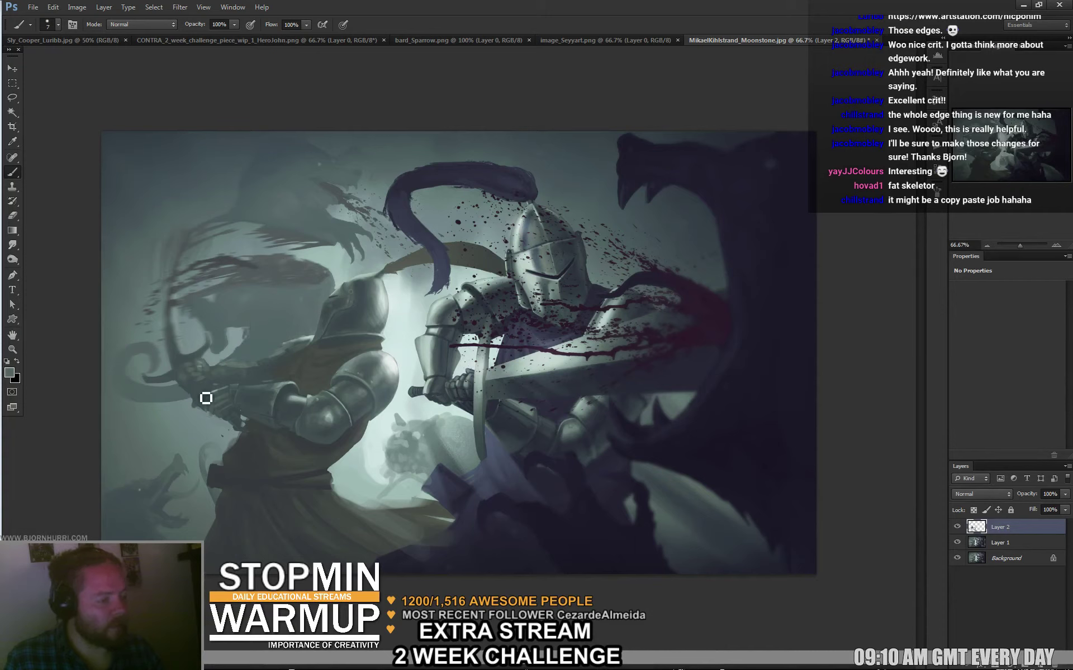
# Sample several grey-green tones around the left knight's helmet.
pyautogui.rightClick(340, 297)
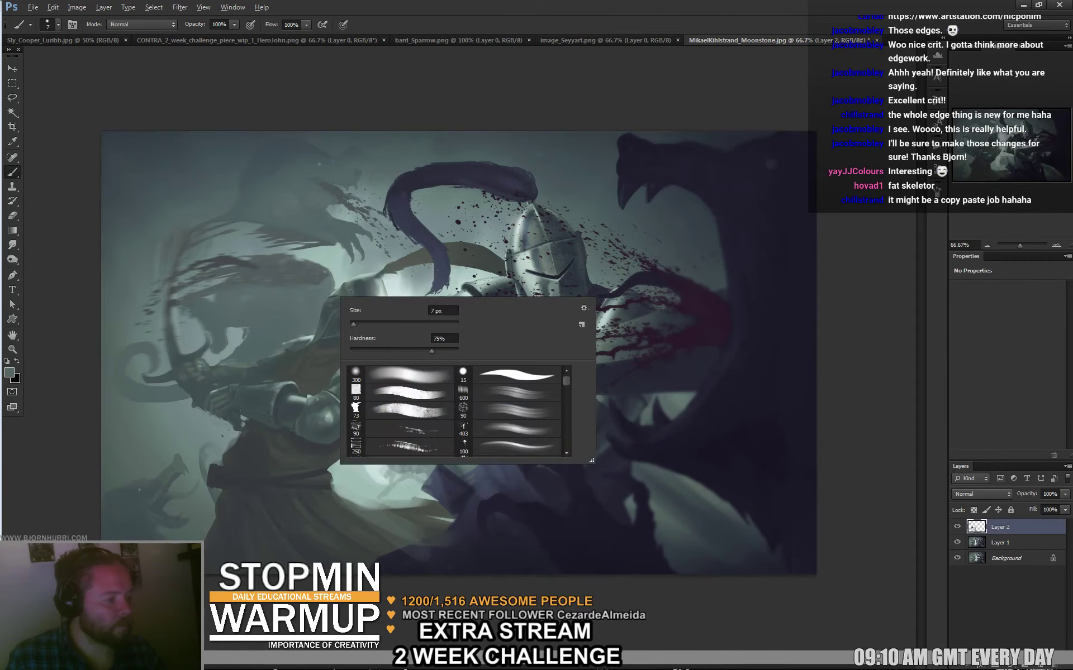
pyautogui.keyDown('alt'); pyautogui.click(309, 302); pyautogui.keyUp('alt')
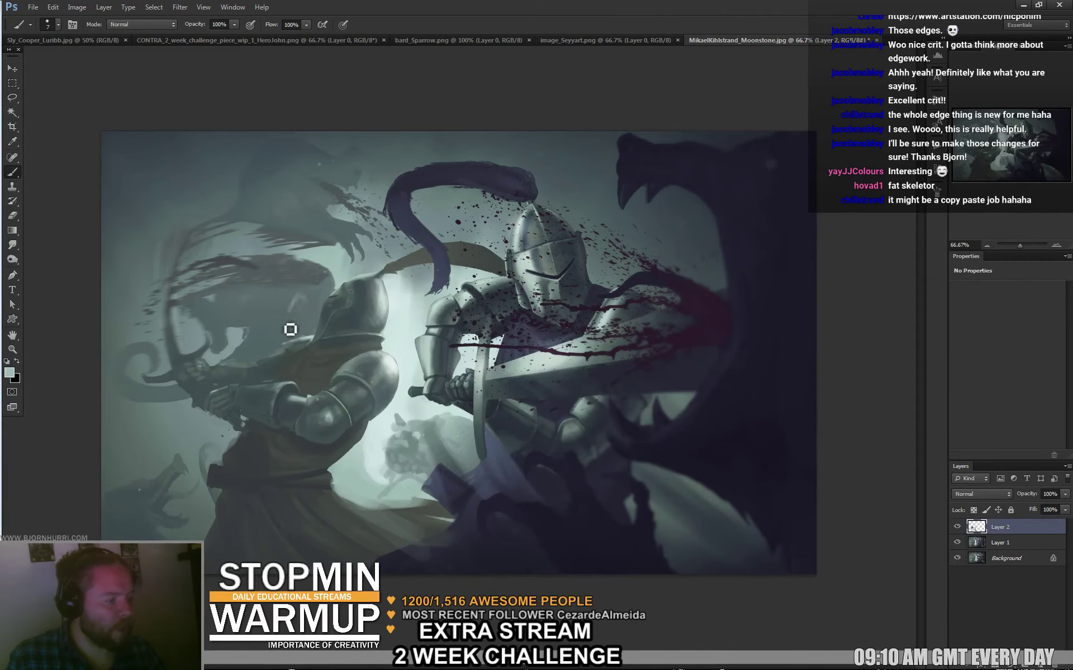
pyautogui.keyDown('alt'); pyautogui.click(291, 317); pyautogui.keyUp('alt')
pyautogui.keyDown('alt'); pyautogui.click(309, 309); pyautogui.keyUp('alt')
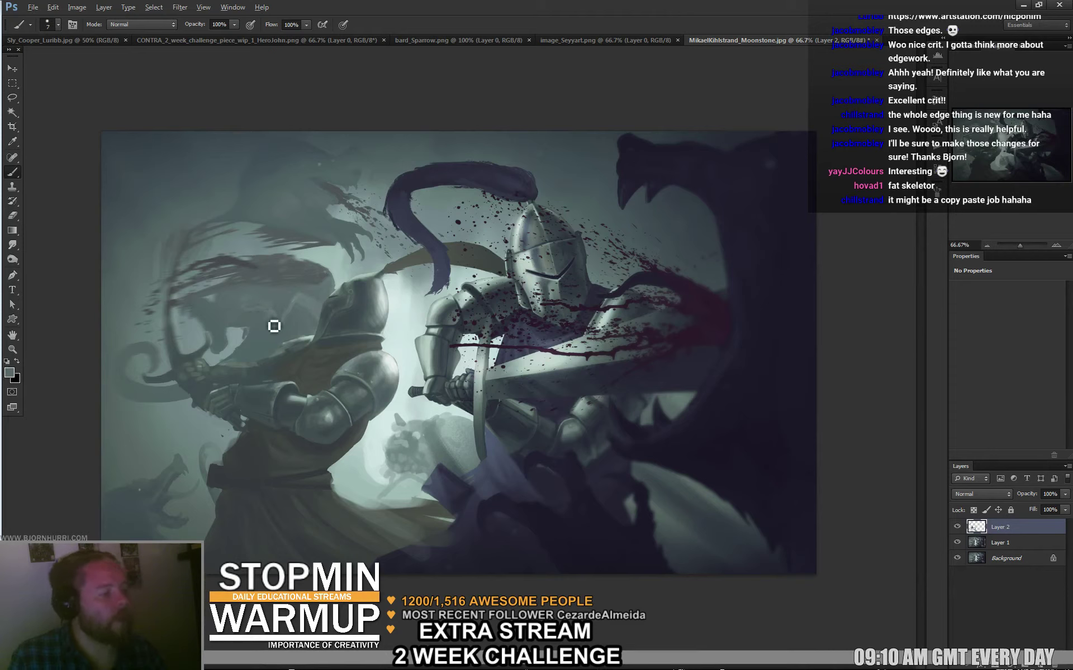
pyautogui.keyDown('alt'); pyautogui.click(307, 312); pyautogui.keyUp('alt')
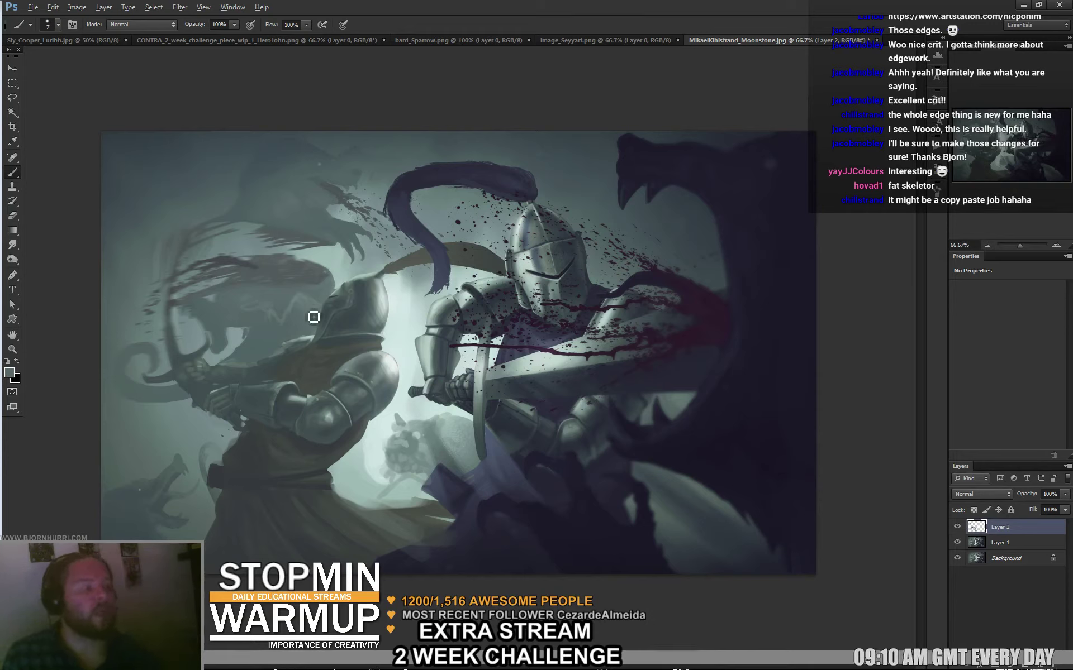
pyautogui.keyDown('alt'); pyautogui.click(284, 325); pyautogui.keyUp('alt')
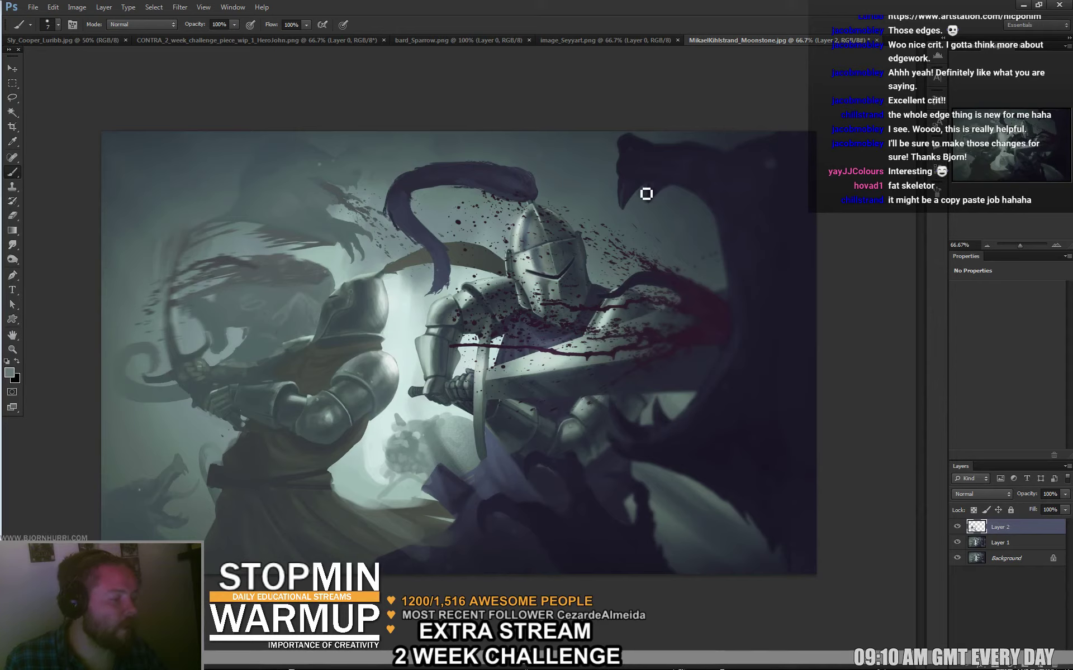
pyautogui.keyDown('alt'); pyautogui.click(301, 290); pyautogui.keyUp('alt')
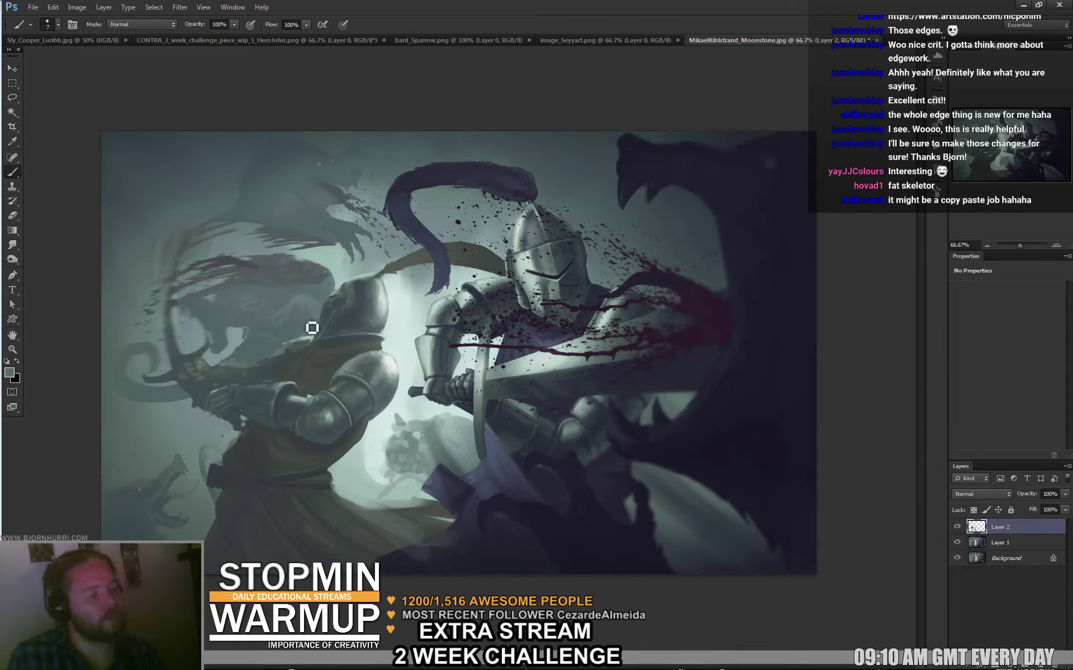
# Toggle Layer 2 off and on to compare, then sample lighter, darker and near-white helmet tones.
pyautogui.click(958, 527)
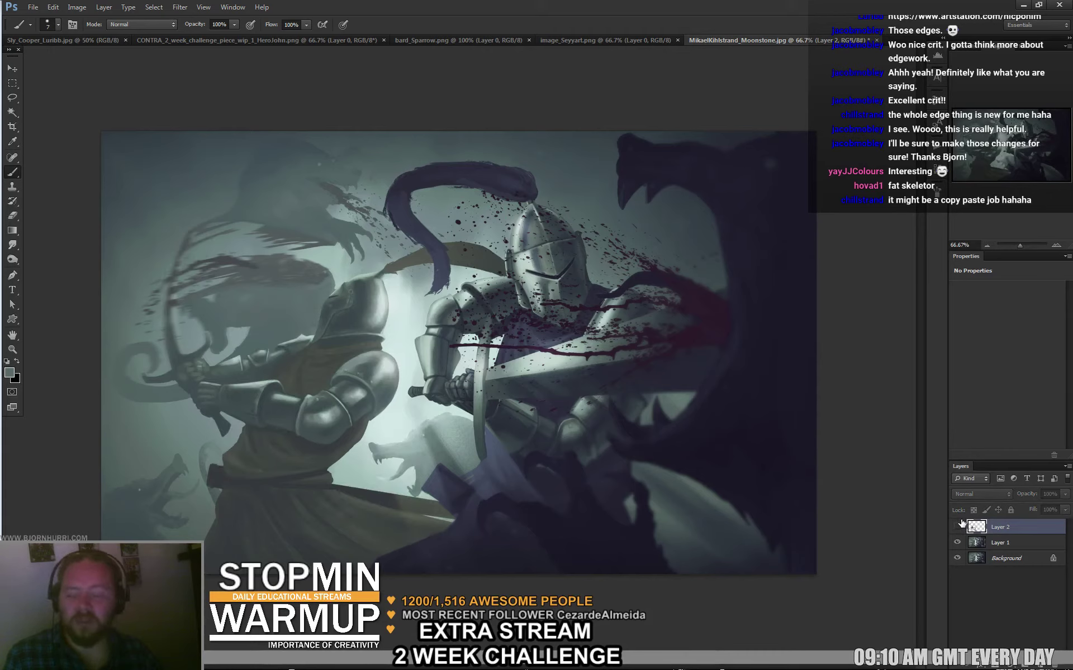
pyautogui.click(957, 527)
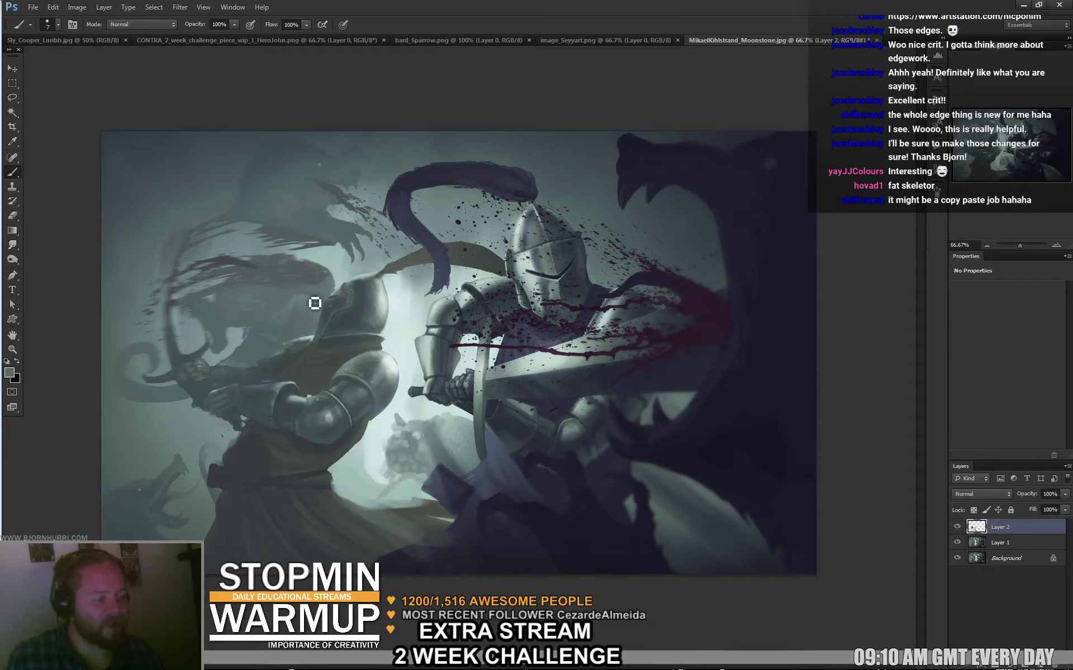
pyautogui.keyDown('alt'); pyautogui.click(337, 283); pyautogui.keyUp('alt')
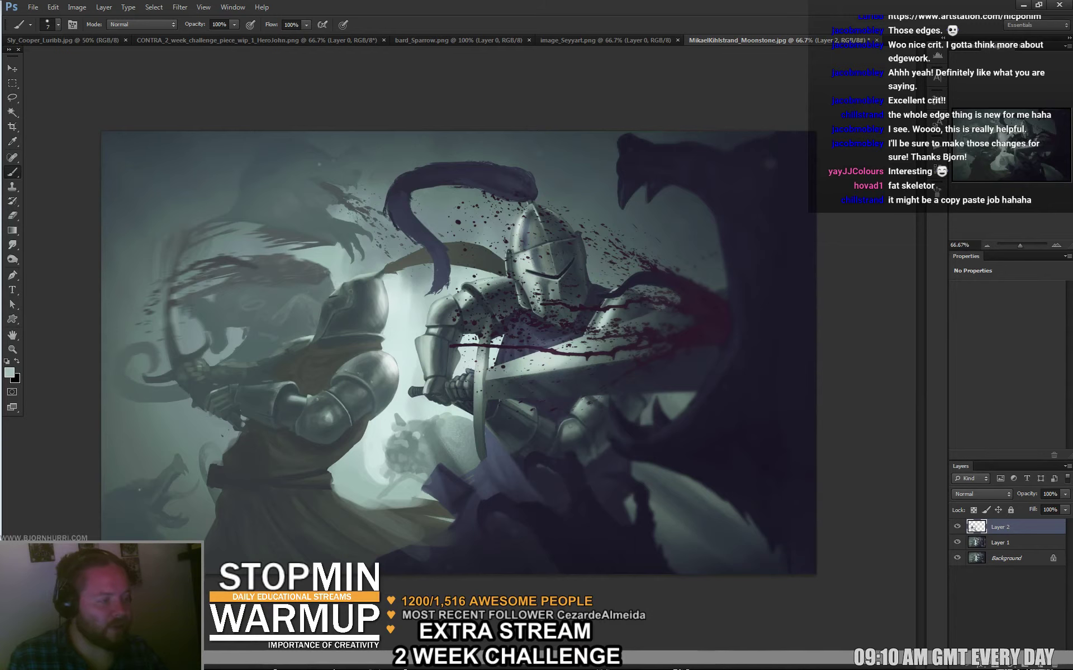
pyautogui.keyDown('alt'); pyautogui.click(342, 302); pyautogui.keyUp('alt')
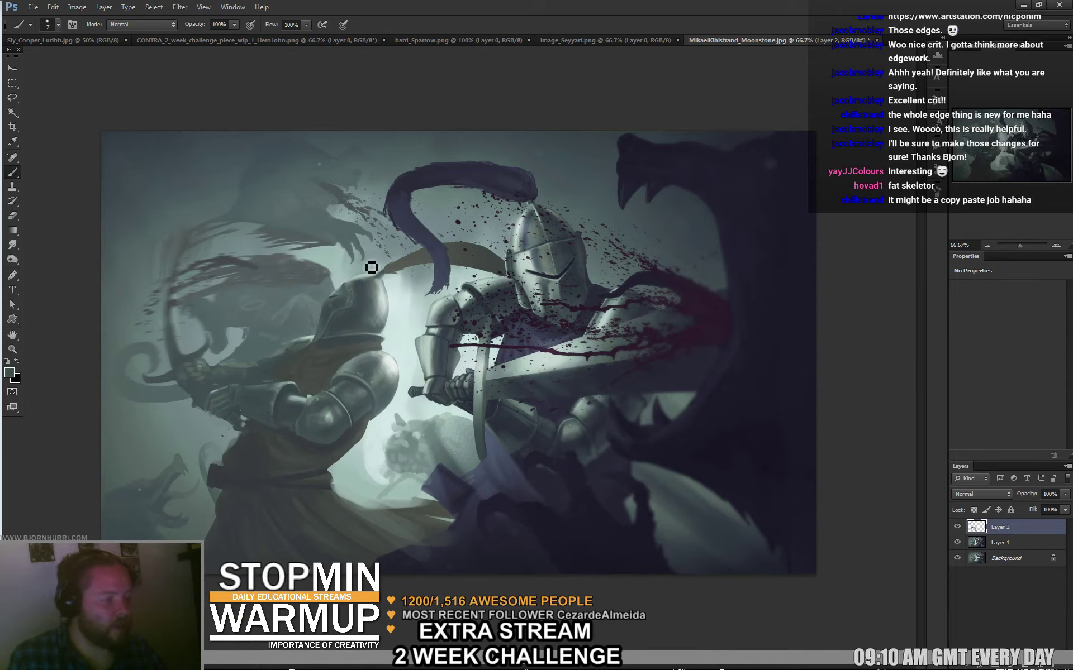
pyautogui.keyDown('alt'); pyautogui.click(386, 298); pyautogui.keyUp('alt')
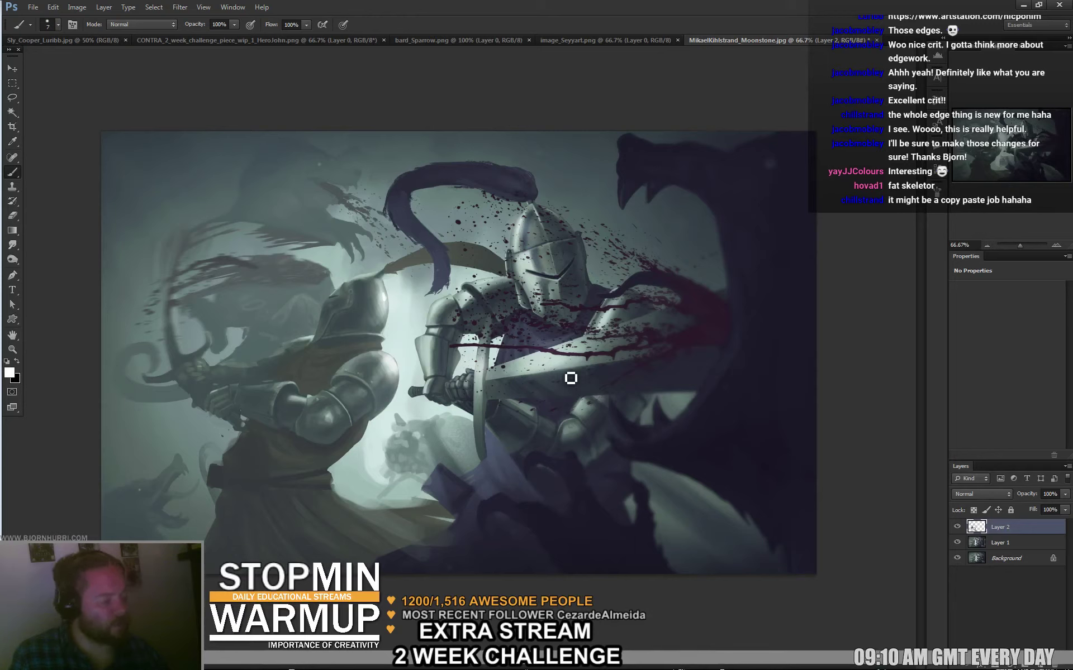
# Set the brush size to 64 px and sample a colour from the canvas.
pyautogui.rightClick(352, 445)
pyautogui.write('64')
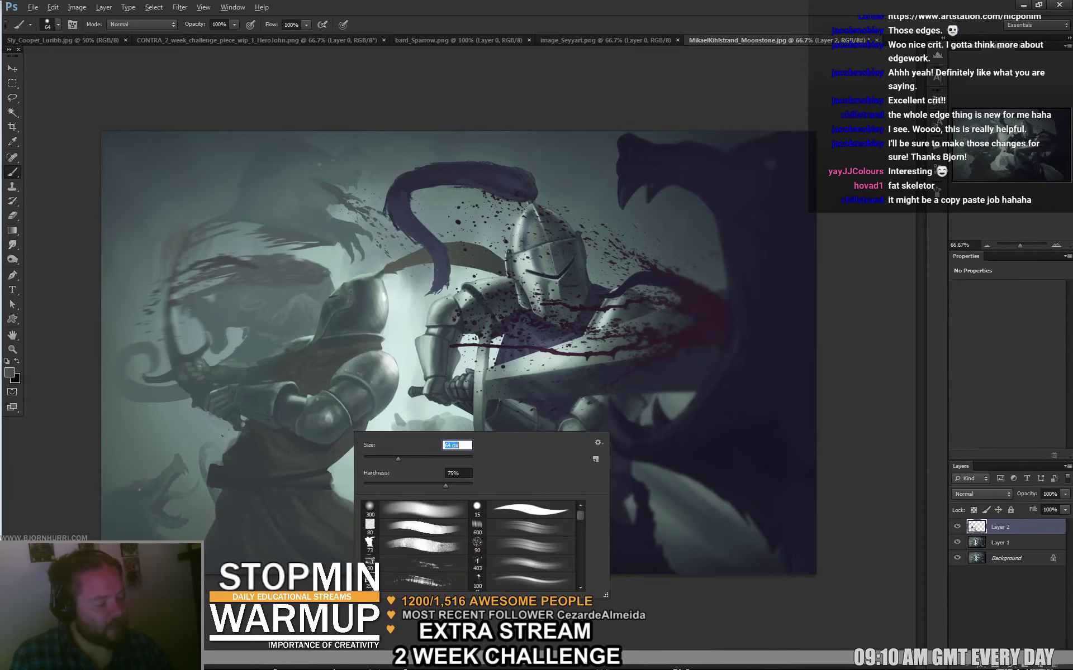
pyautogui.press('Return')
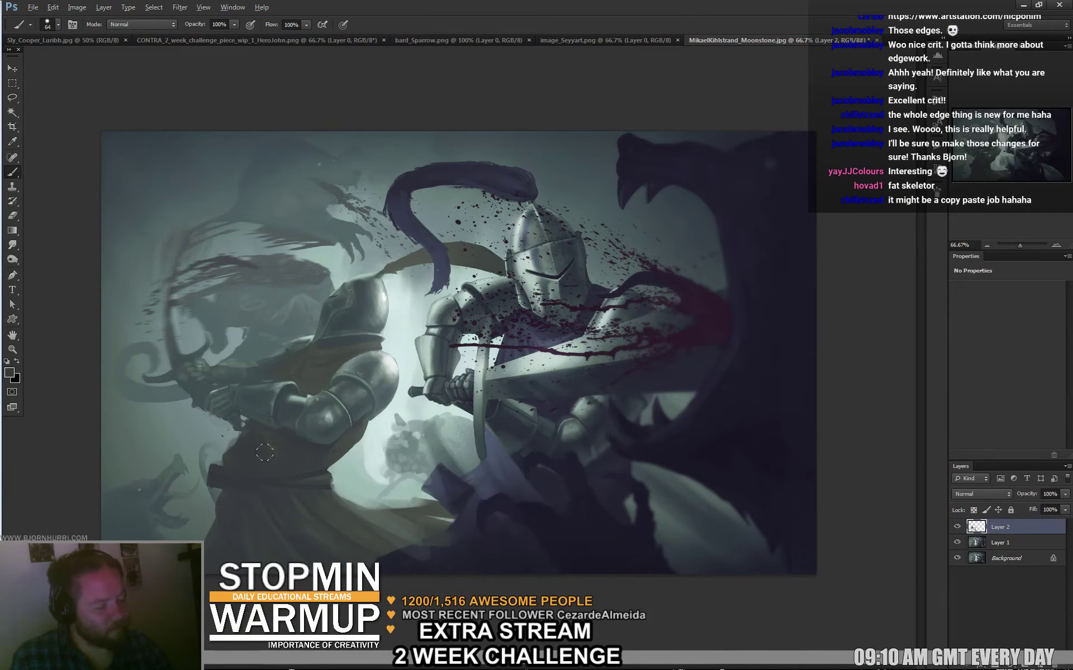
pyautogui.keyDown('alt'); pyautogui.click(274, 480); pyautogui.keyUp('alt')
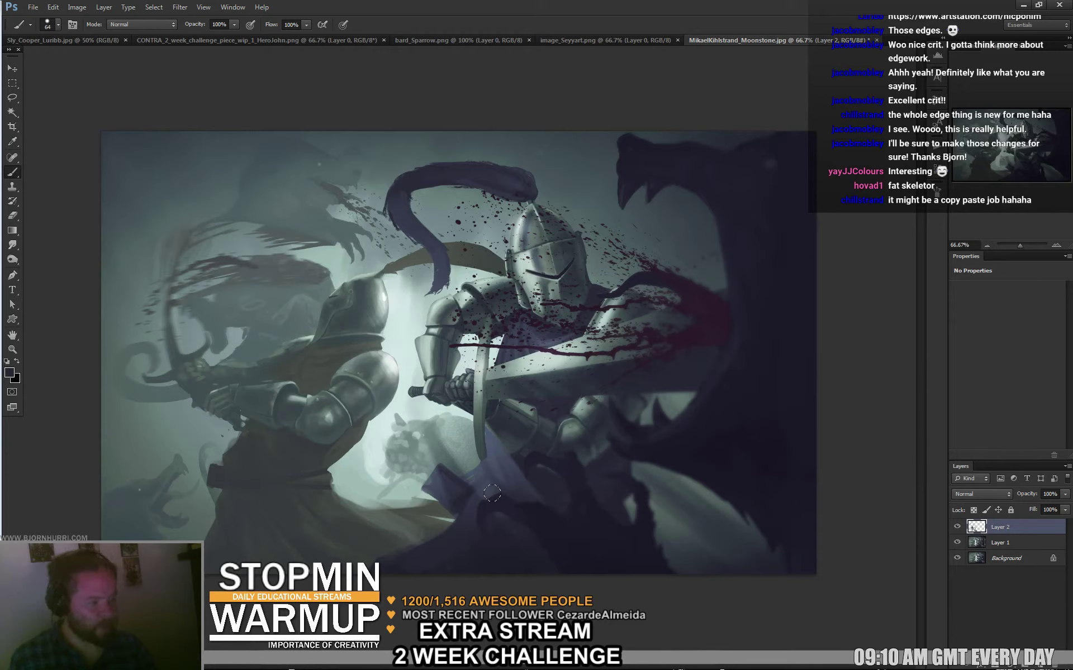
# Lasso the knight's arm and shoulder, copy it to a new layer, and warp it to a new angle.
pyautogui.press('l')
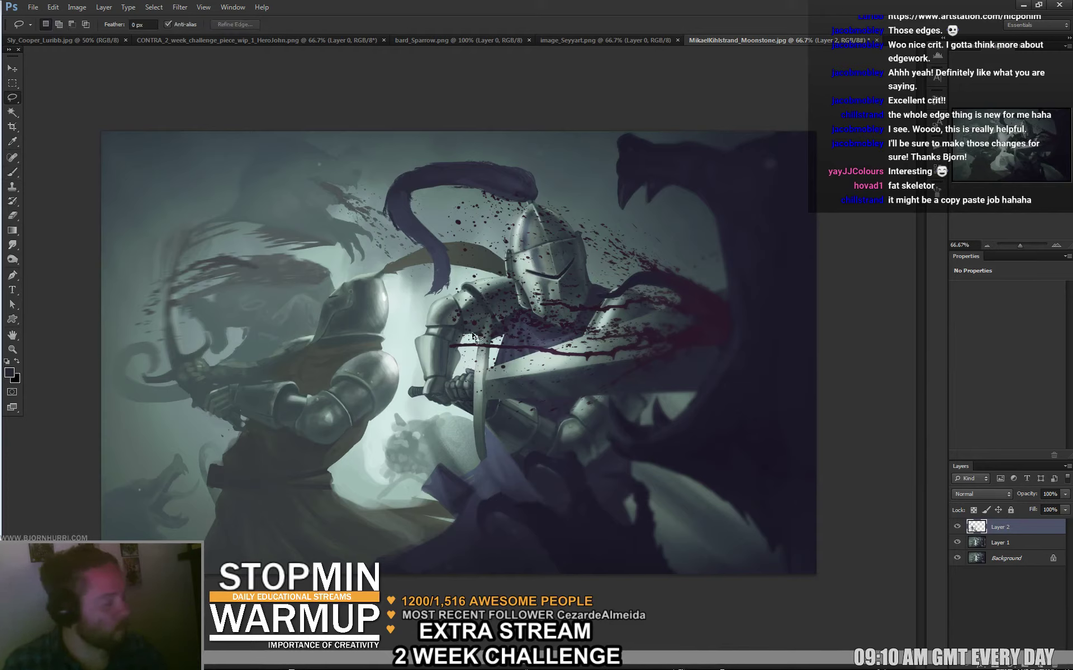
pyautogui.moveTo(492, 340)
pyautogui.mouseDown()
pyautogui.moveTo(525, 296)
pyautogui.moveTo(431, 302)
pyautogui.moveTo(428, 398)
pyautogui.mouseUp()
pyautogui.hotkey('ctrl', 'j')
pyautogui.hotkey('ctrl', 't')
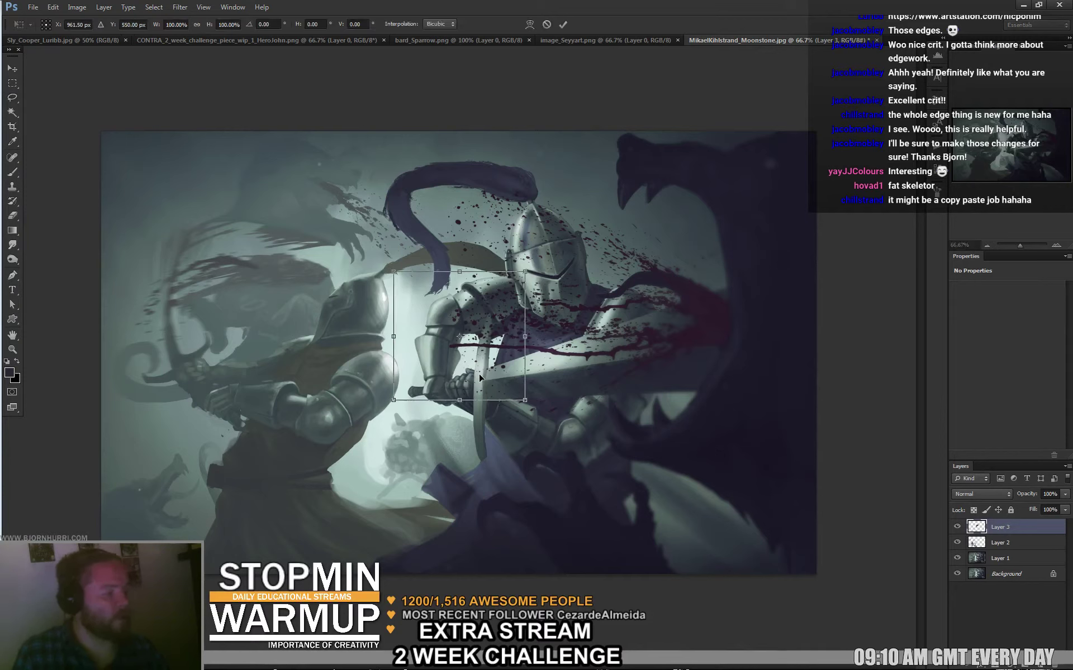
pyautogui.moveTo(443, 284); pyautogui.dragTo(481, 291)
pyautogui.press('Return')
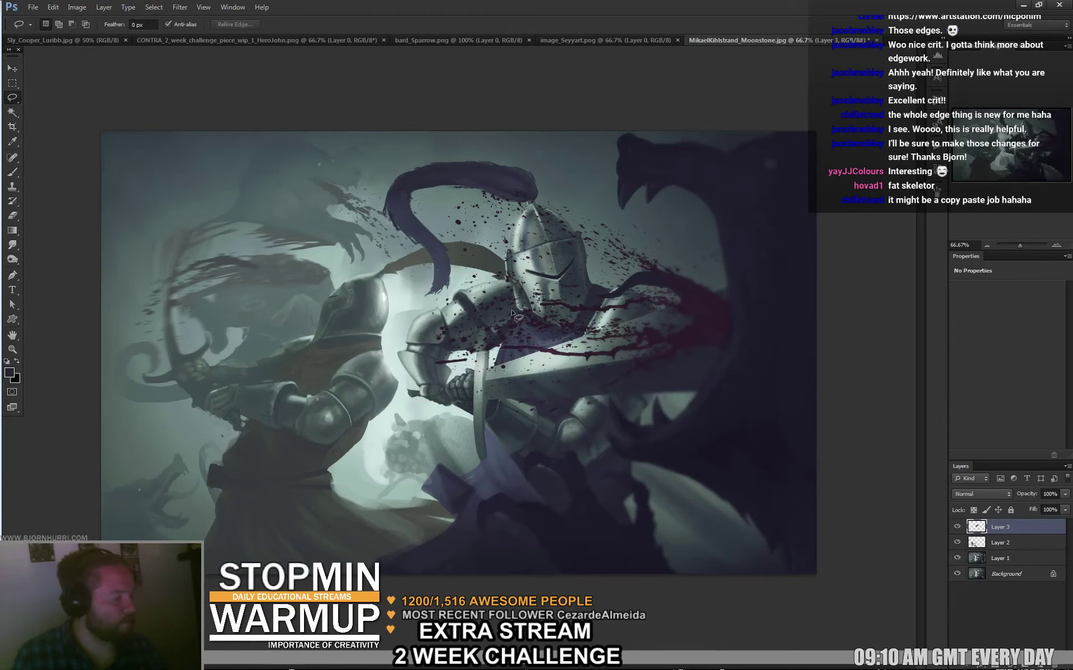
# Repaint shading on the gauntlet and hand with a 9 px brush, adding a darker stroke underneath.
pyautogui.press('b')
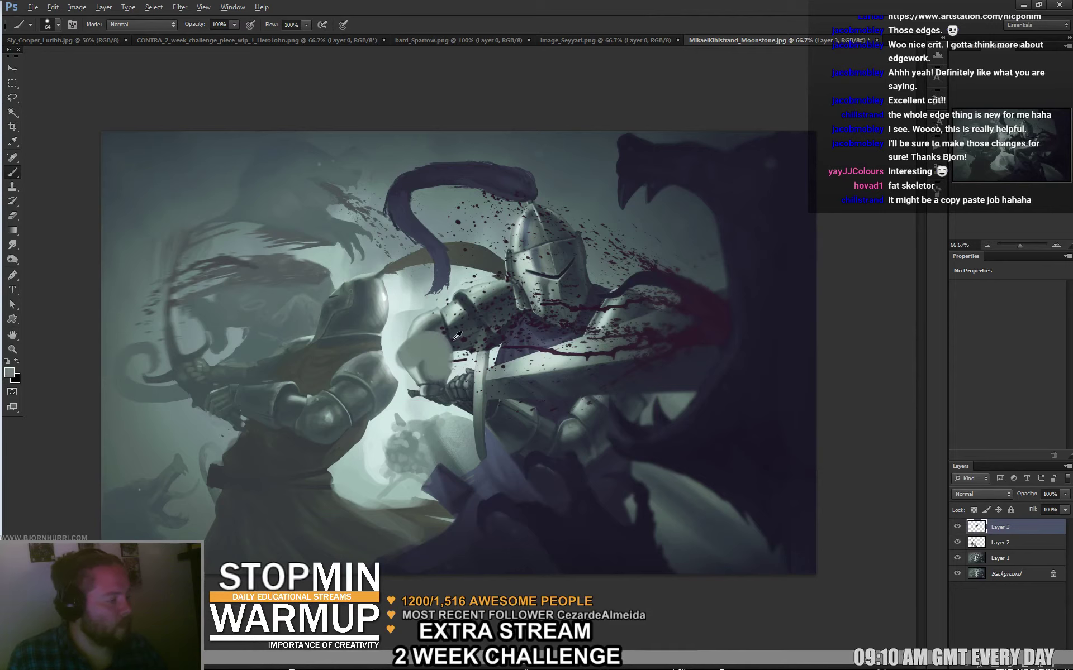
pyautogui.rightClick(457, 347)
pyautogui.write('9')
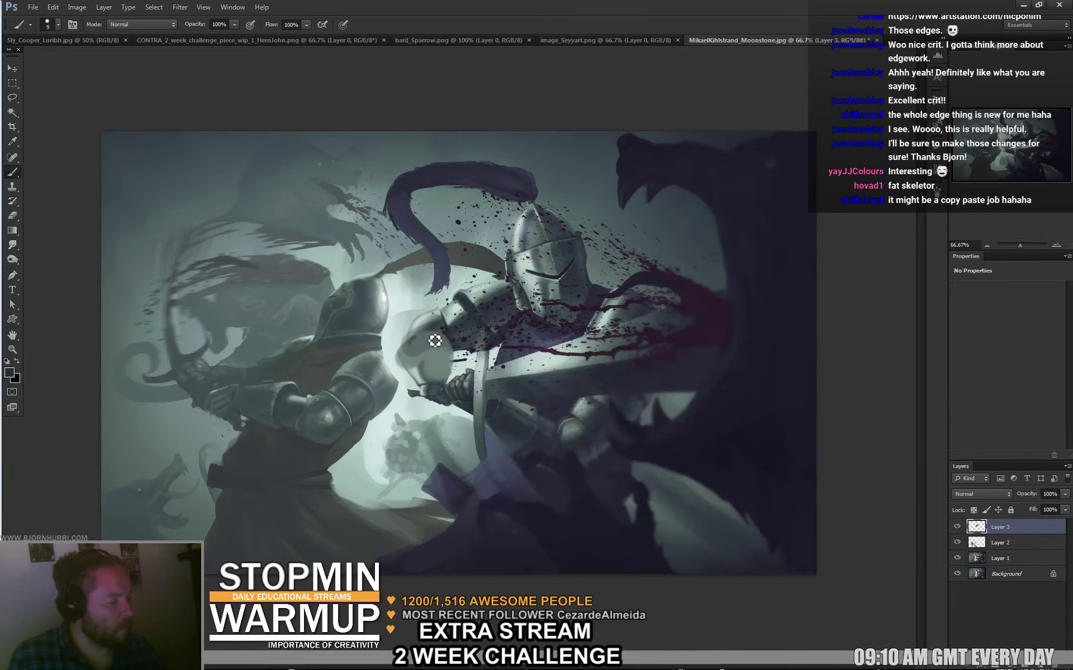
pyautogui.press('Return')
pyautogui.moveTo(451, 342)
pyautogui.mouseDown()
pyautogui.moveTo(417, 393)
pyautogui.moveTo(458, 375)
pyautogui.moveTo(414, 378)
pyautogui.moveTo(456, 383)
pyautogui.moveTo(416, 391)
pyautogui.mouseUp()
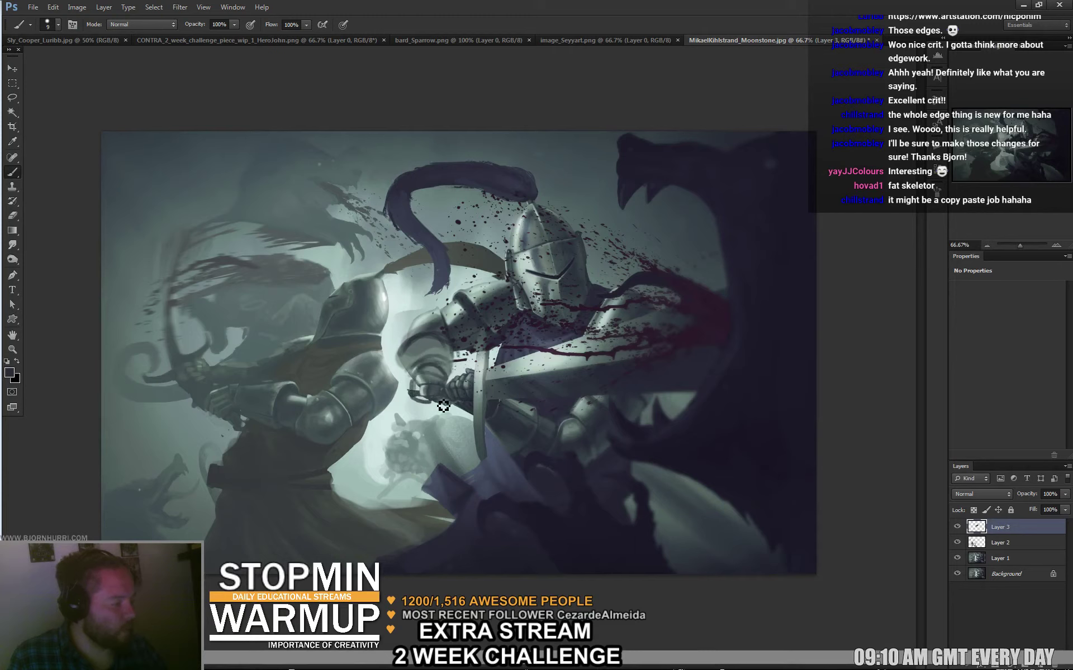
pyautogui.keyDown('alt'); pyautogui.click(425, 383); pyautogui.keyUp('alt')
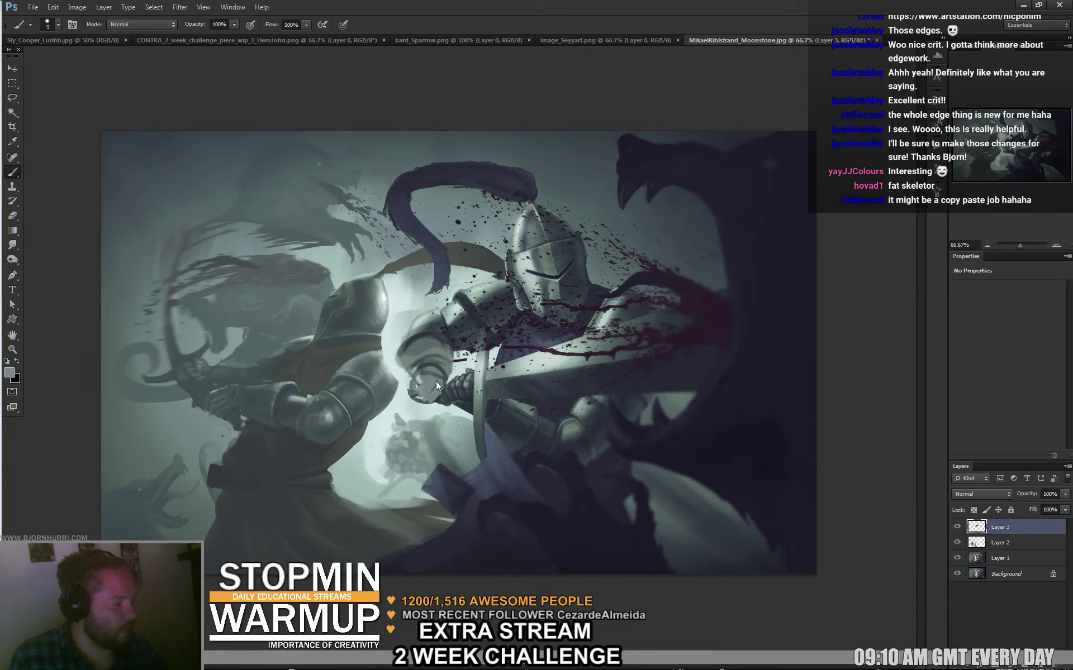
pyautogui.keyDown('alt'); pyautogui.click(429, 394); pyautogui.keyUp('alt')
pyautogui.moveTo(413, 397); pyautogui.dragTo(447, 412)
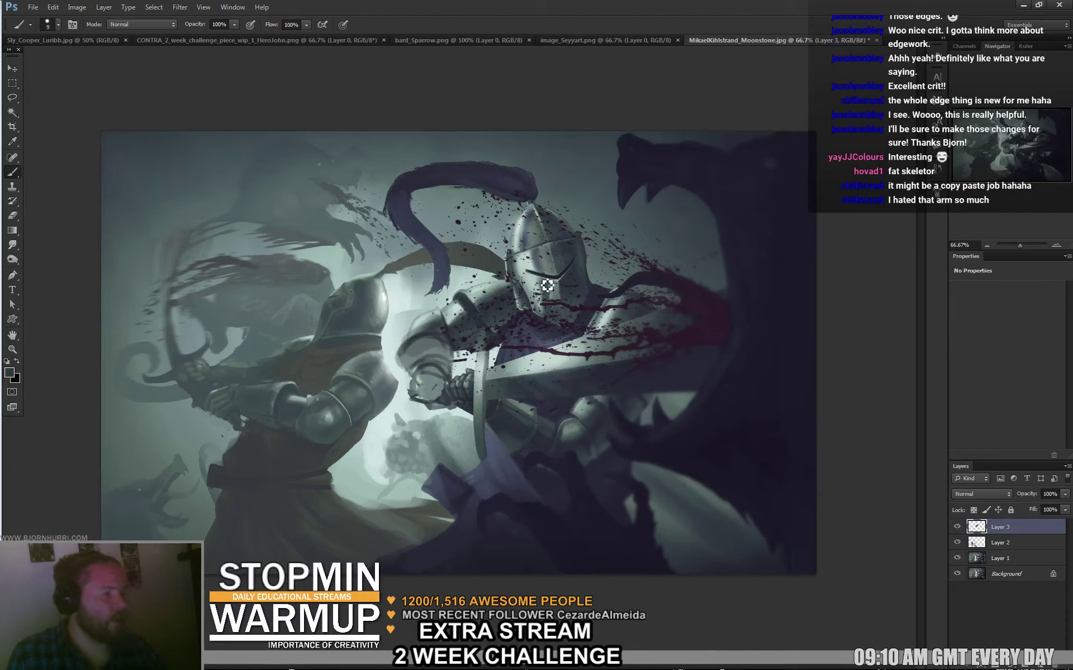
# Sample greys from the knight, paint grey strokes over the gauntlet, and hide Layer 3.
pyautogui.press('e')
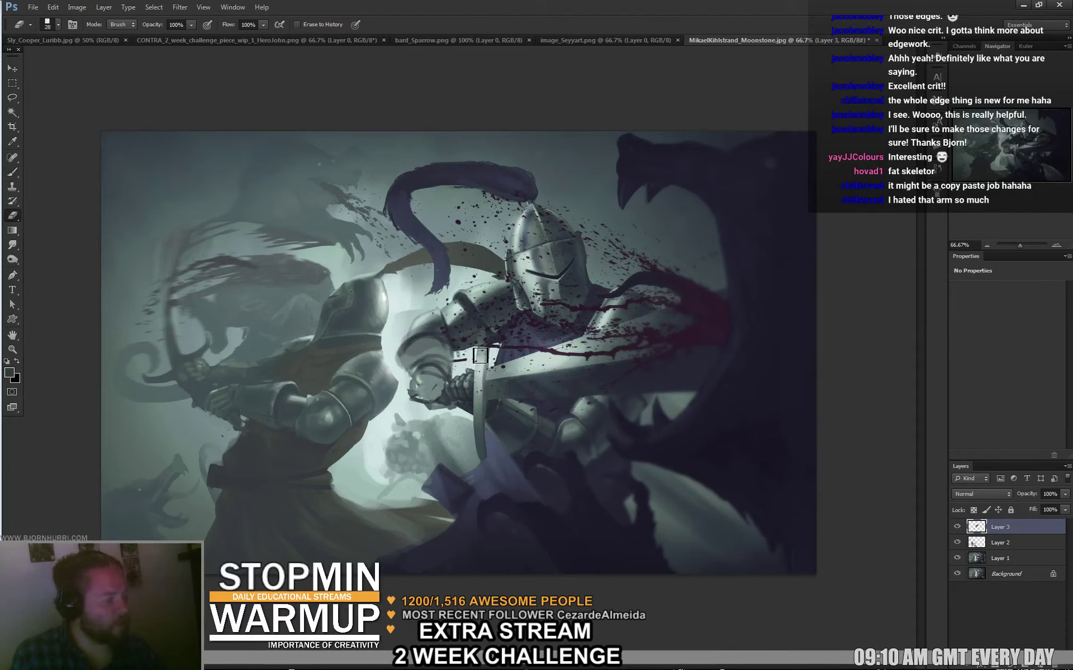
pyautogui.press('b')
pyautogui.keyDown('alt'); pyautogui.click(485, 358); pyautogui.keyUp('alt')
pyautogui.keyDown('alt'); pyautogui.click(492, 329); pyautogui.keyUp('alt')
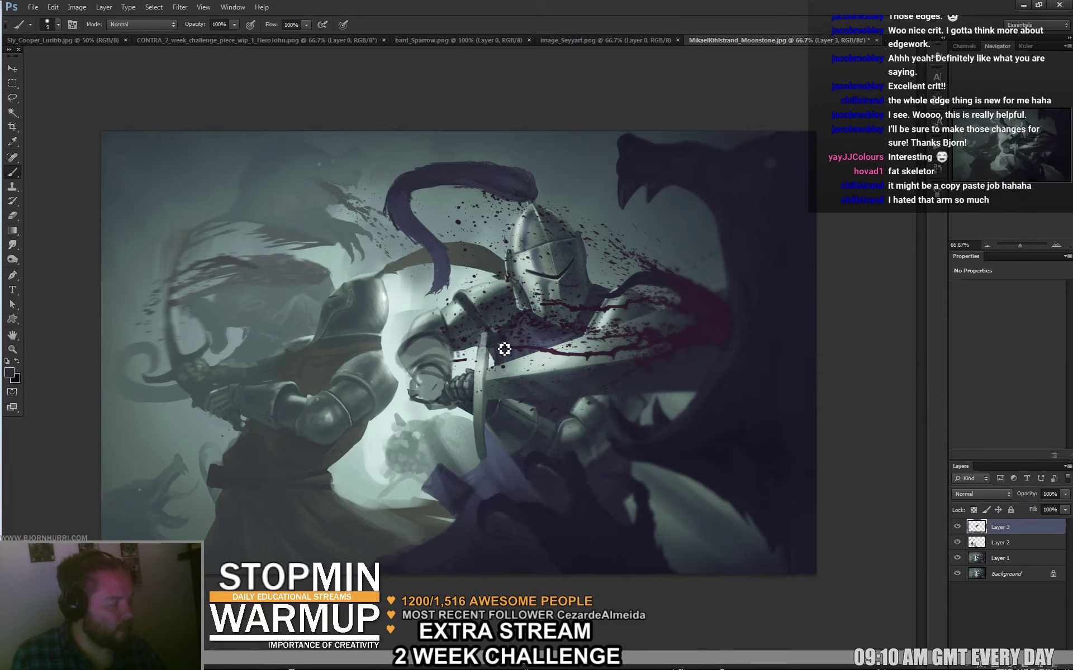
pyautogui.keyDown('alt'); pyautogui.click(424, 308); pyautogui.keyUp('alt')
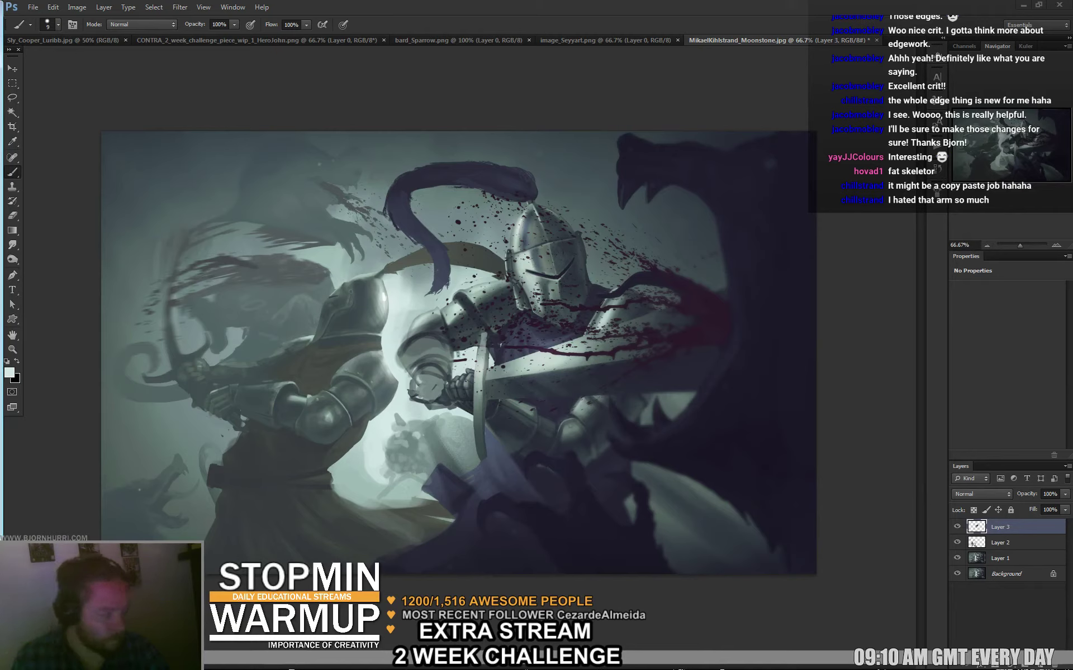
pyautogui.keyDown('alt'); pyautogui.click(453, 375); pyautogui.keyUp('alt')
pyautogui.moveTo(453, 374)
pyautogui.mouseDown()
pyautogui.moveTo(419, 408)
pyautogui.moveTo(427, 414)
pyautogui.moveTo(455, 414)
pyautogui.moveTo(437, 375)
pyautogui.moveTo(416, 375)
pyautogui.mouseUp()
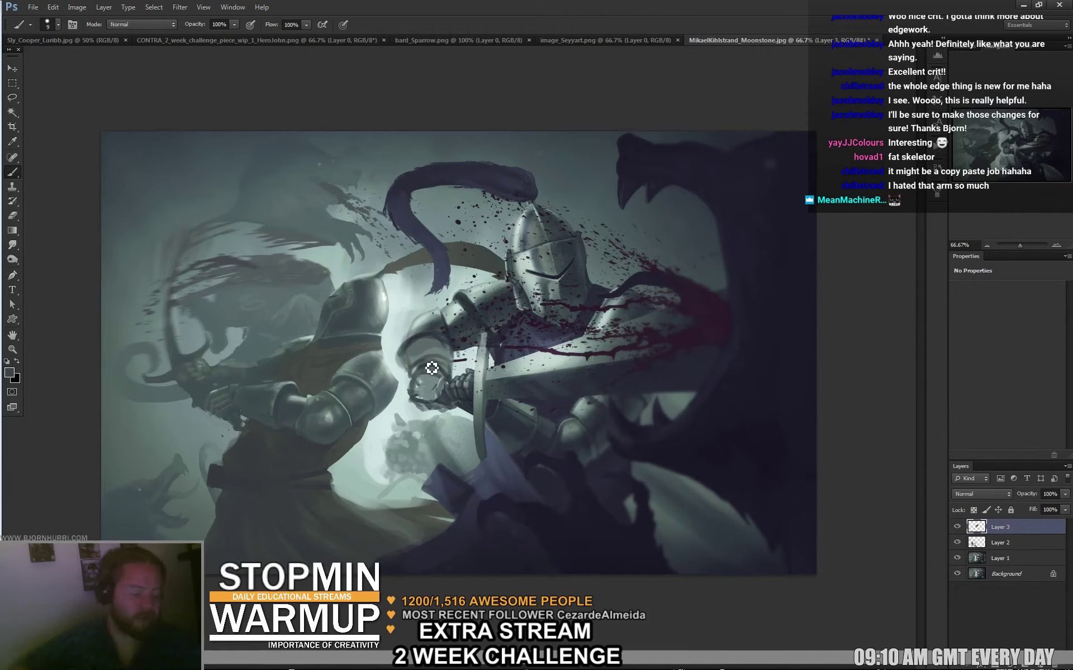
pyautogui.click(958, 528)
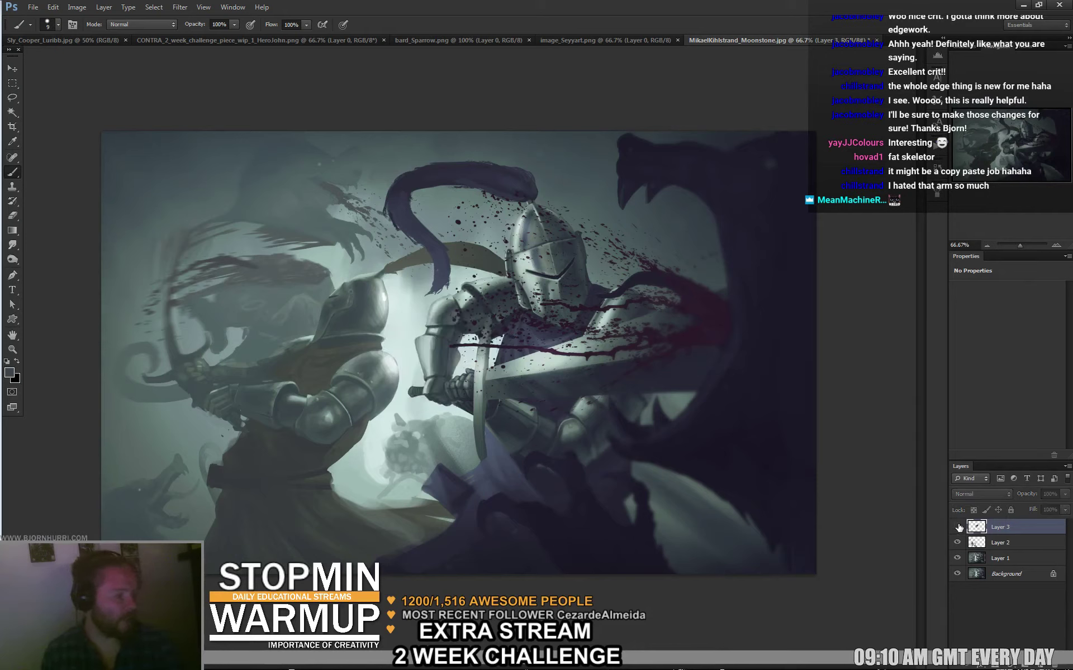
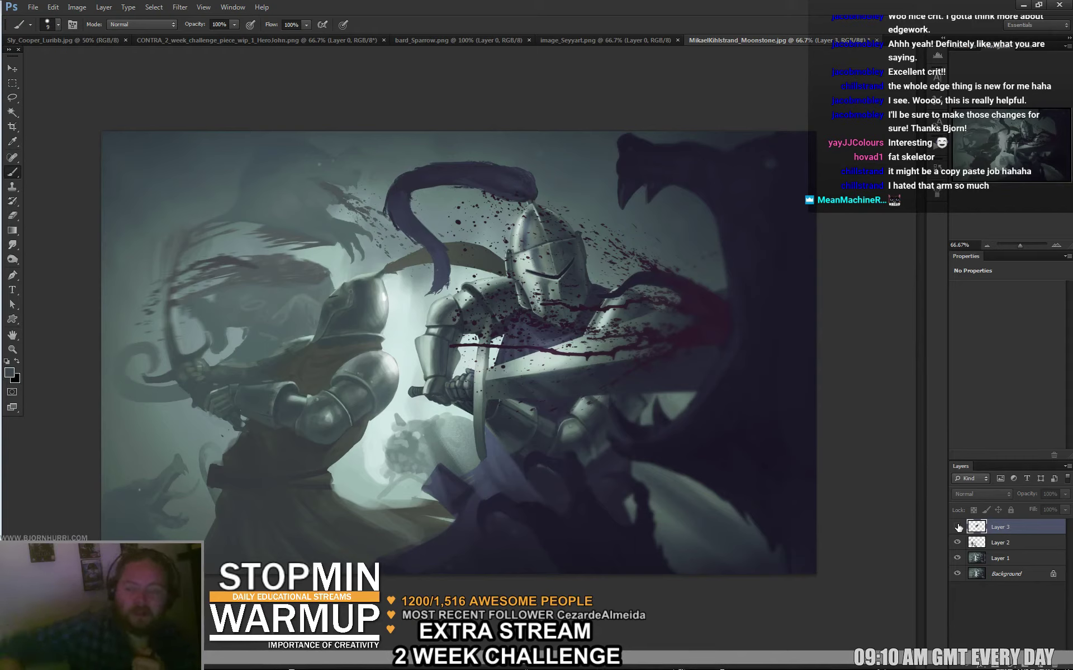
# Compare the paint-over with the original, then sample greys and near-black from the knight's chest, visor and shoulder.
pyautogui.click(957, 527)
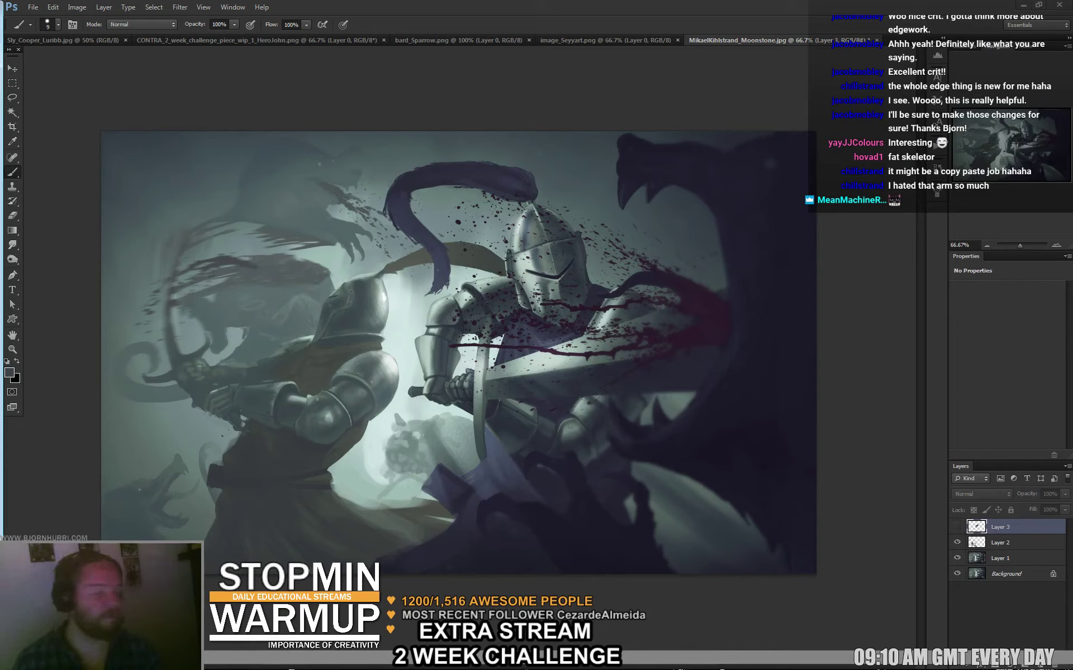
pyautogui.click(956, 527)
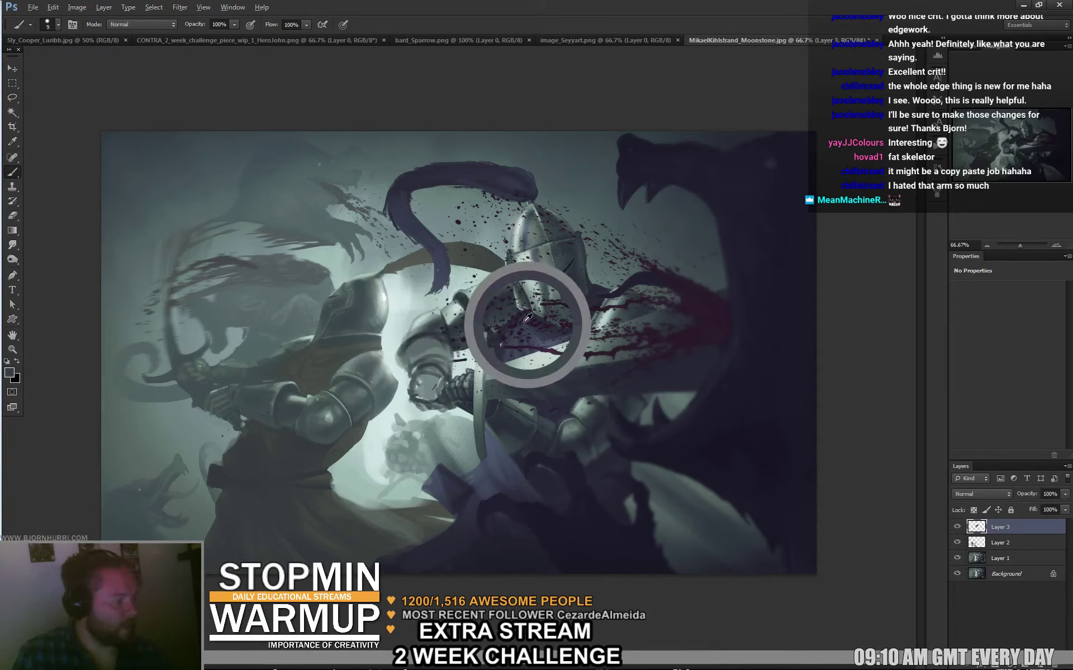
pyautogui.keyDown('alt'); pyautogui.click(476, 301); pyautogui.keyUp('alt')
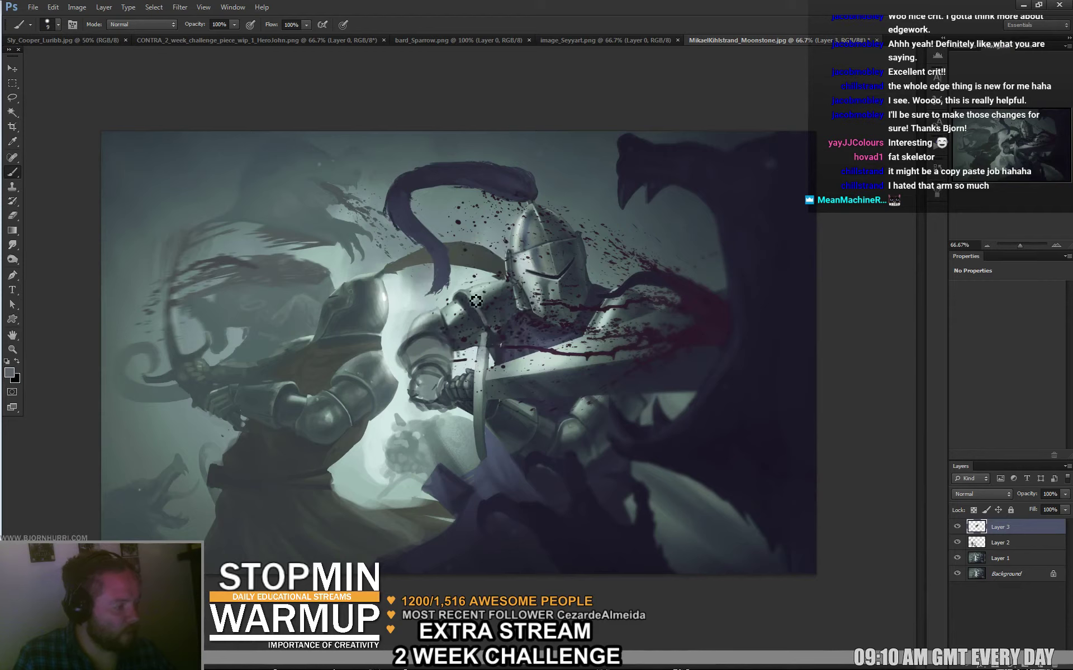
pyautogui.keyDown('alt'); pyautogui.click(484, 322); pyautogui.keyUp('alt')
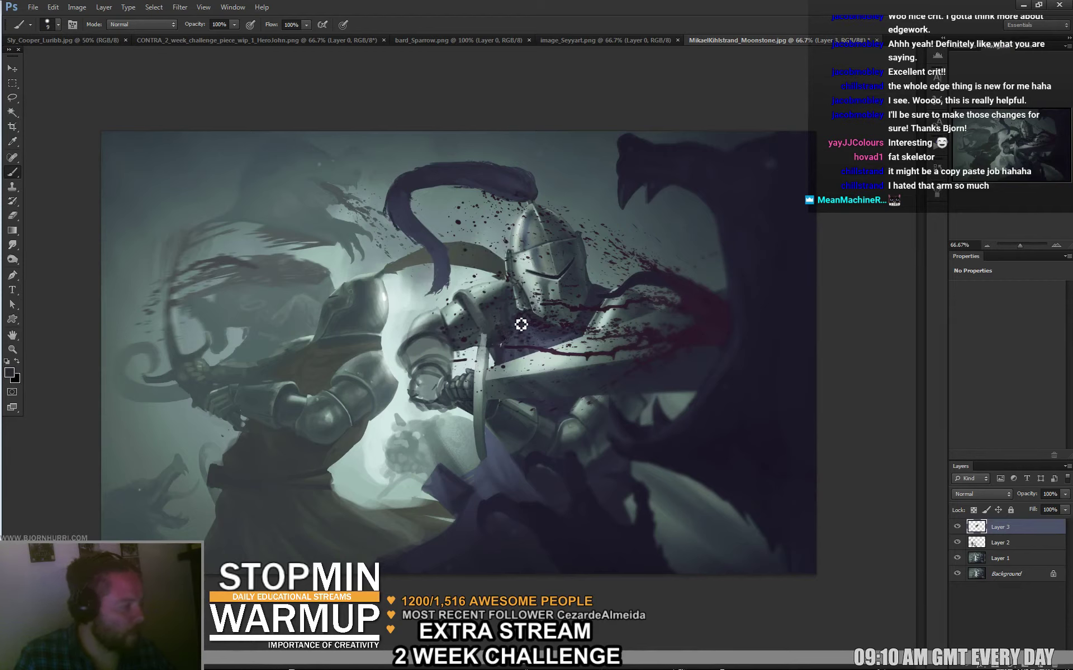
pyautogui.keyDown('alt'); pyautogui.click(519, 330); pyautogui.keyUp('alt')
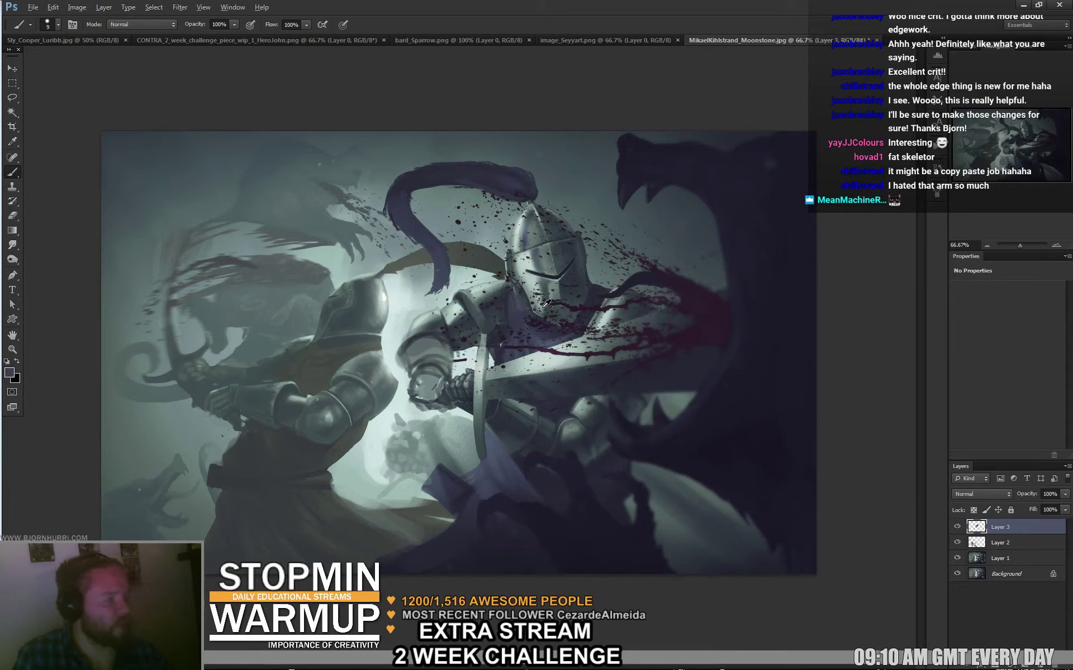
pyautogui.keyDown('alt'); pyautogui.click(551, 275); pyautogui.keyUp('alt')
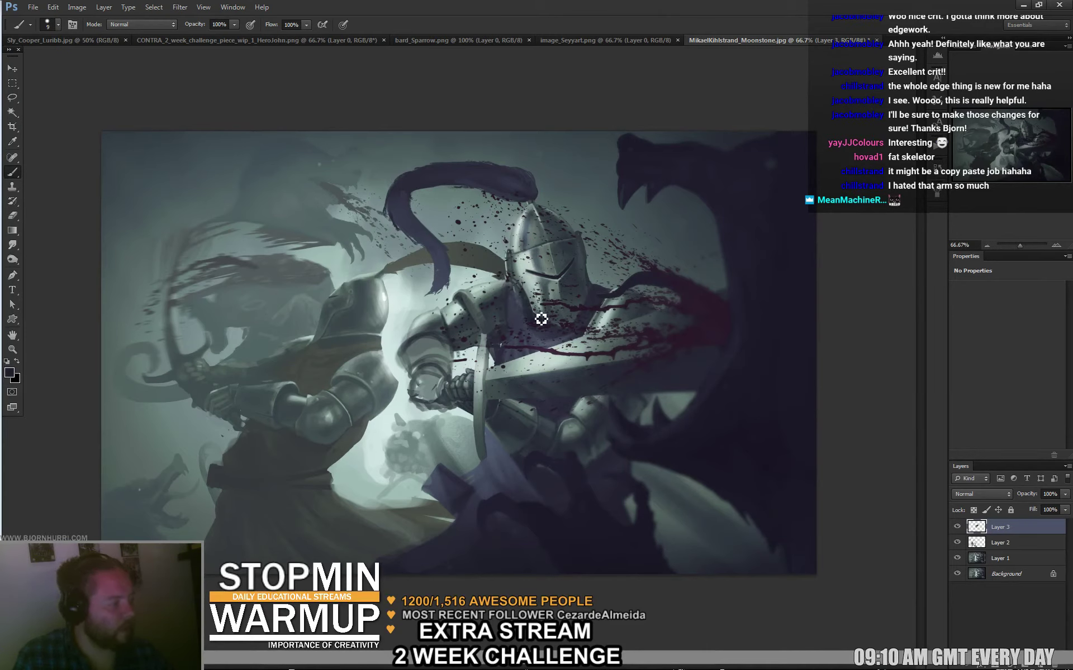
pyautogui.keyDown('alt'); pyautogui.click(468, 304); pyautogui.keyUp('alt')
pyautogui.keyDown('alt'); pyautogui.click(463, 301); pyautogui.keyUp('alt')
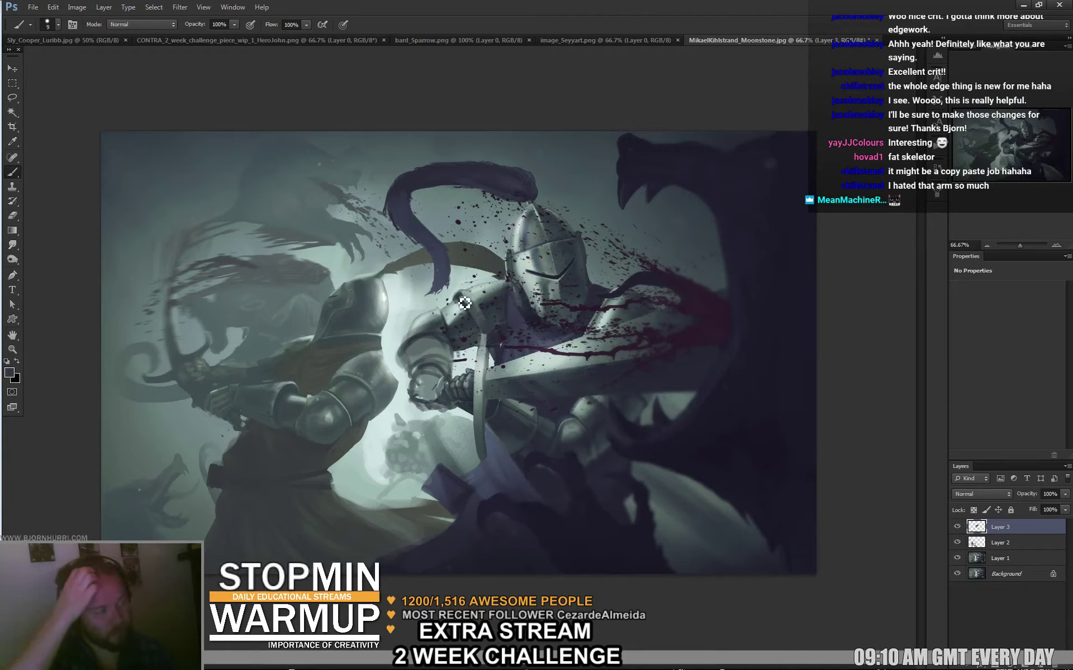
pyautogui.keyDown('alt'); pyautogui.click(488, 316); pyautogui.keyUp('alt')
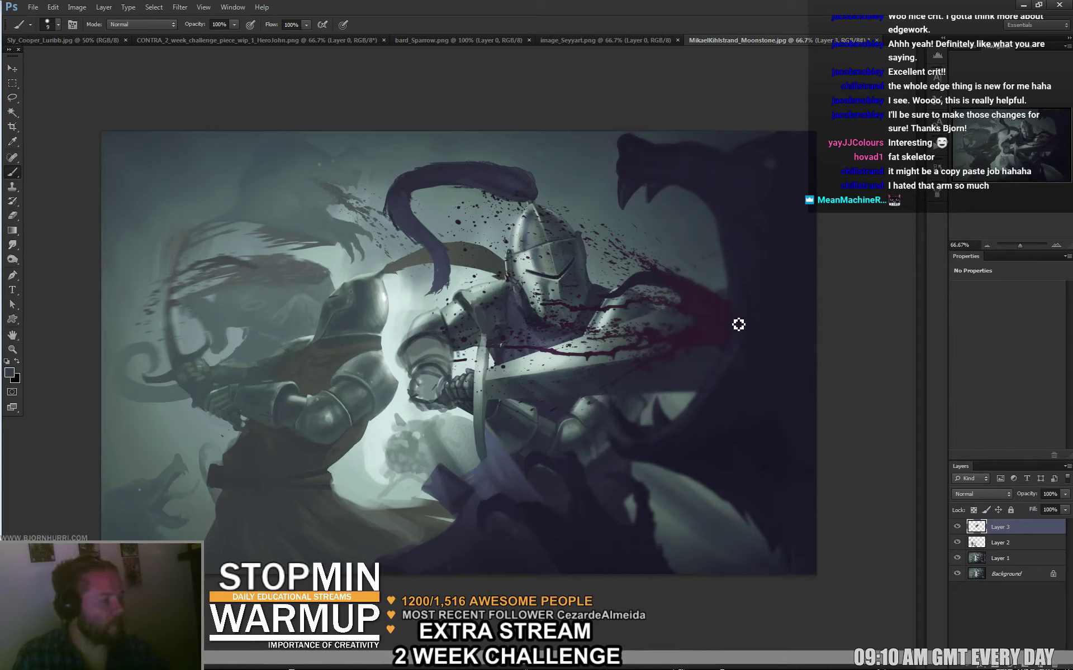
pyautogui.press('alt')
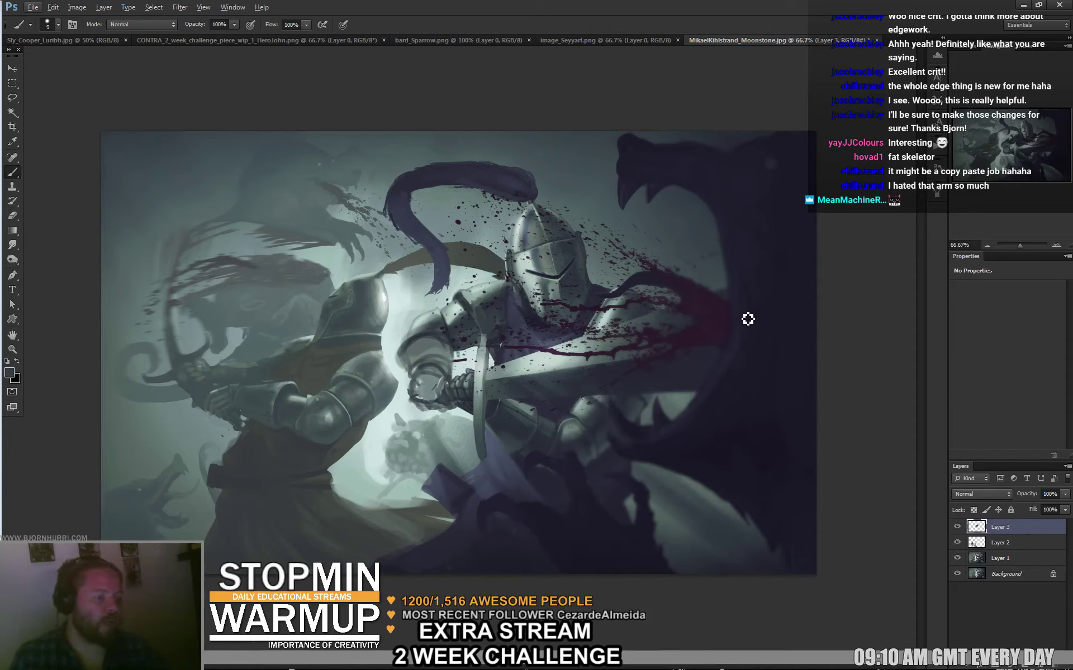
# Try a 106 px white stroke near the knight's shoulder, then undo it.
pyautogui.rightClick(375, 412)
pyautogui.write('106')
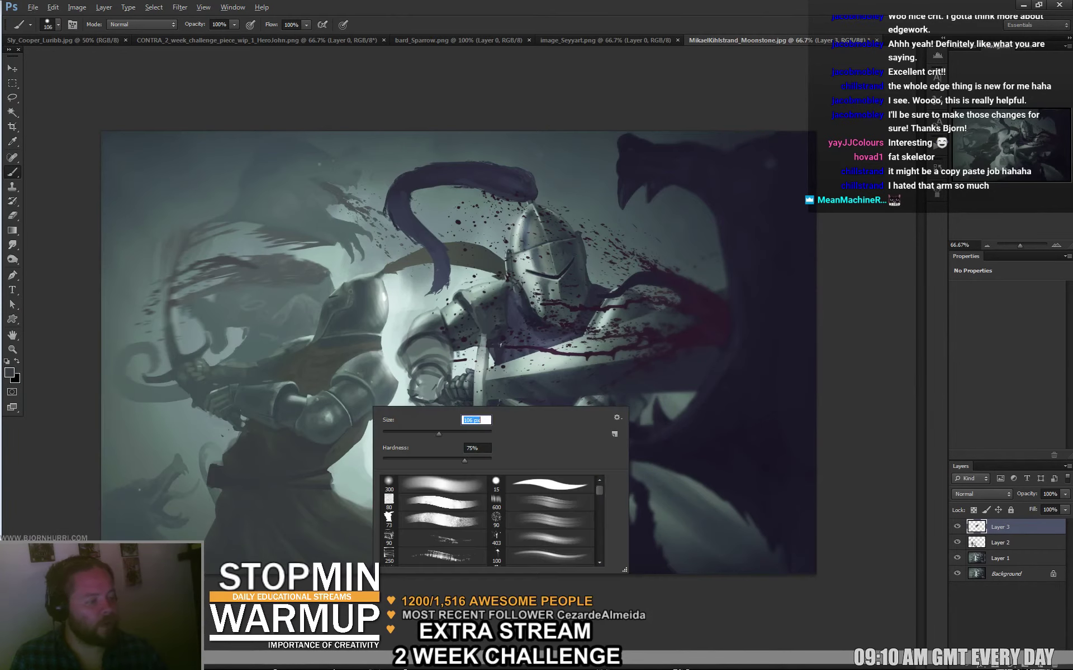
pyautogui.press('Return')
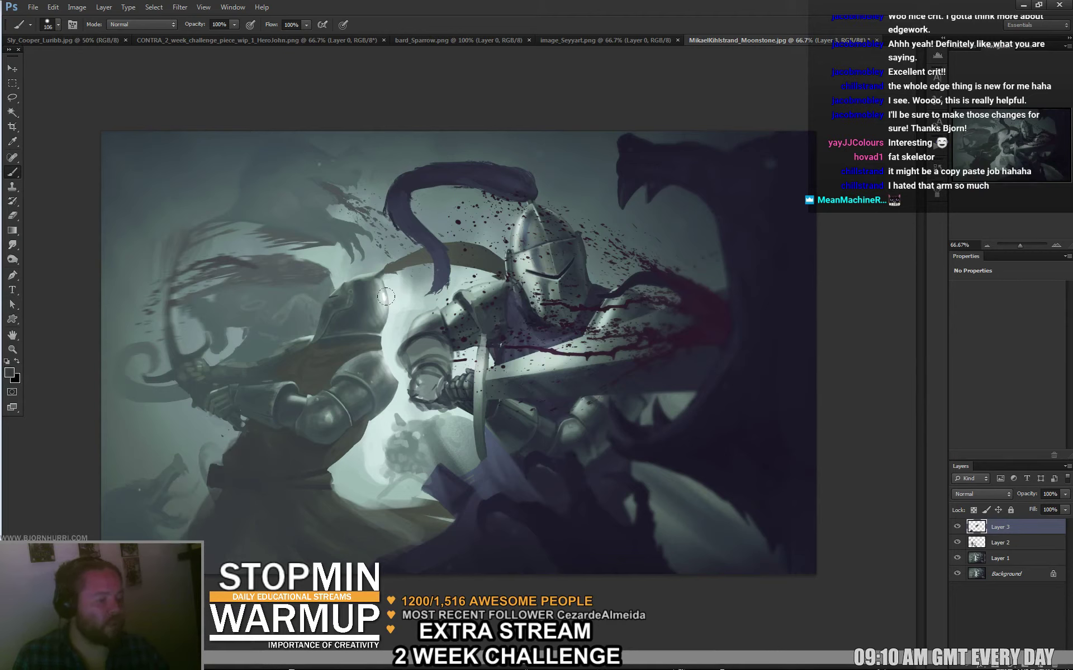
pyautogui.press('d')
pyautogui.press('x')
pyautogui.moveTo(366, 301); pyautogui.dragTo(447, 321)
pyautogui.hotkey('ctrl', 'z')
# Paint a 36 px white highlight across the sword and dab sampled grey-green onto it.
pyautogui.rightClick(818, 346)
pyautogui.write('36')
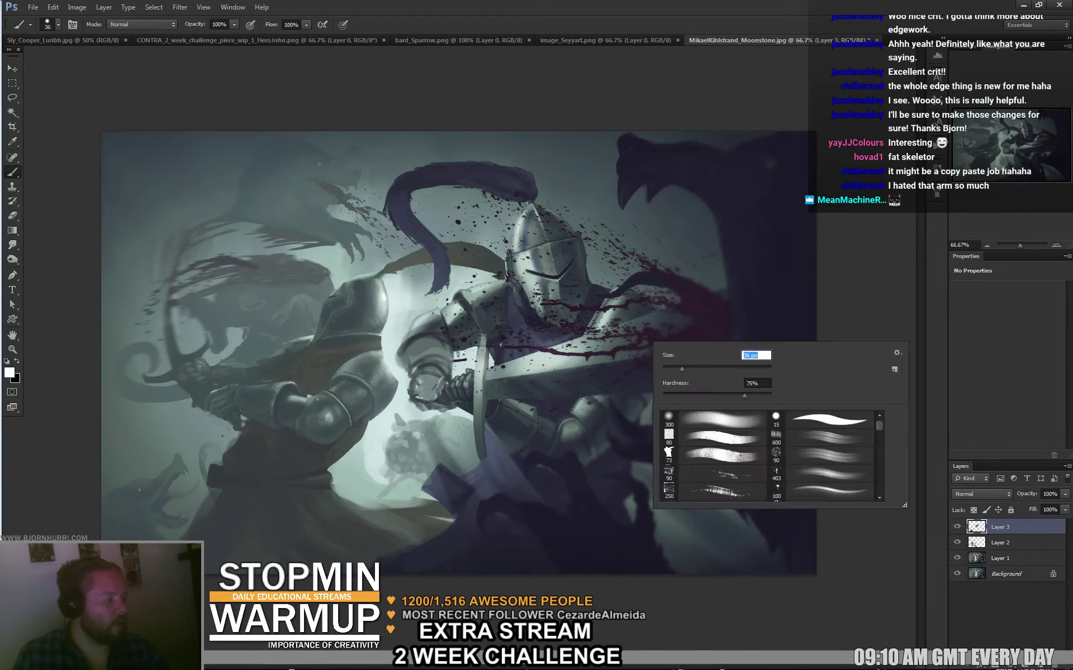
pyautogui.press('Return')
pyautogui.moveTo(537, 360); pyautogui.dragTo(612, 352)
pyautogui.keyDown('alt'); pyautogui.click(599, 344); pyautogui.keyUp('alt')
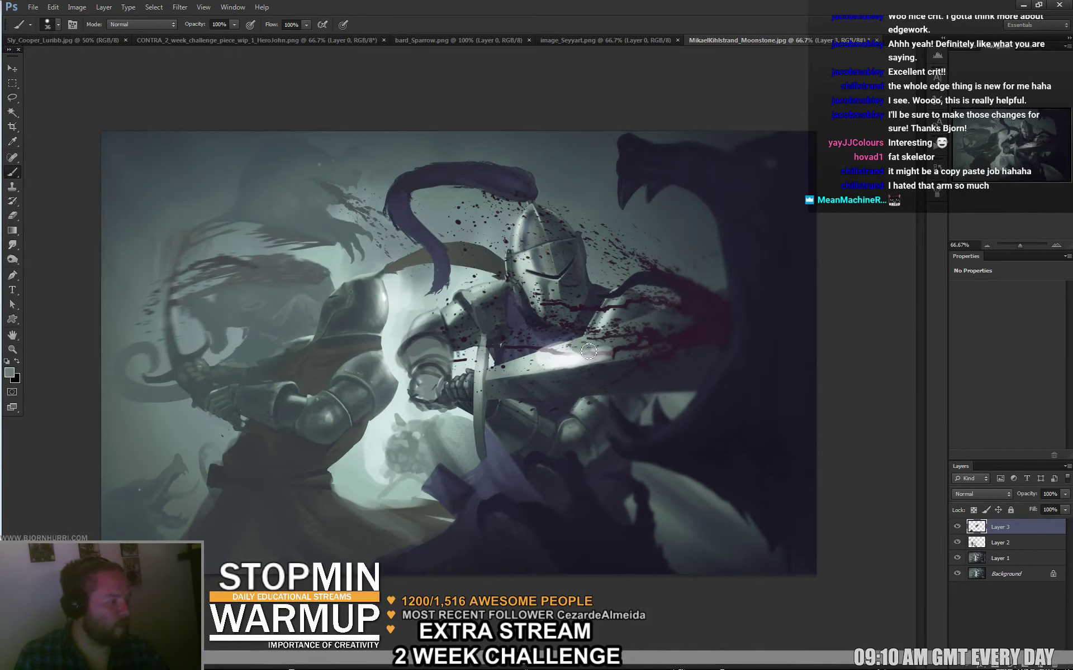
pyautogui.click(536, 363)
# Add a tiny 7 px dab, sample a dark colour, and resize the brush to 71 then 11 px.
pyautogui.rightClick(696, 345)
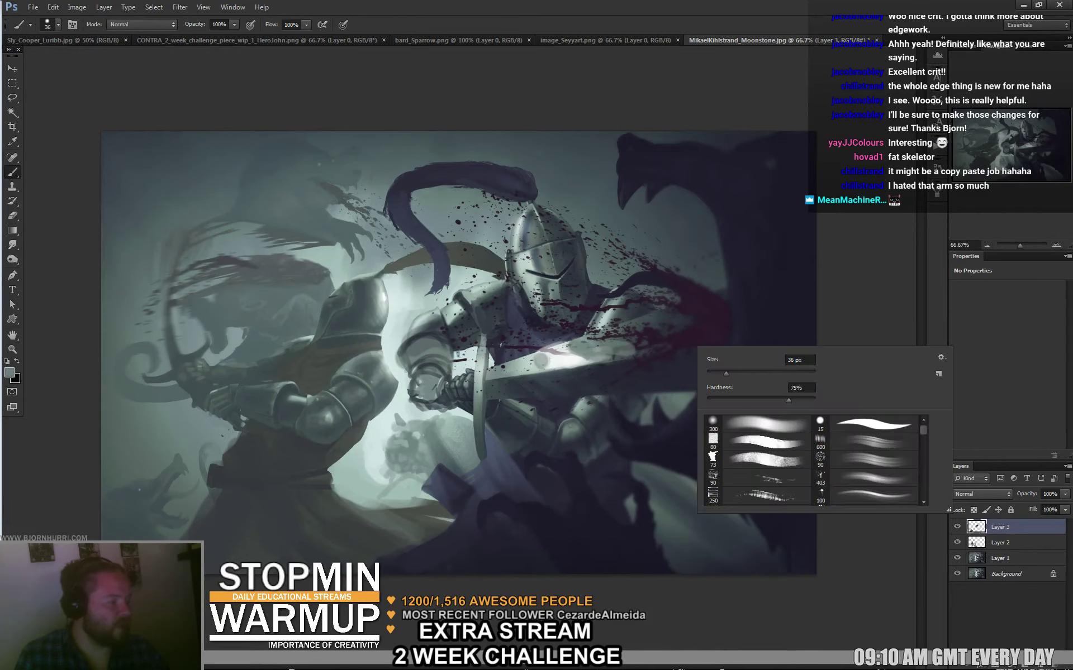
pyautogui.write('7')
pyautogui.press('Return')
pyautogui.click(768, 319)
pyautogui.rightClick(739, 337)
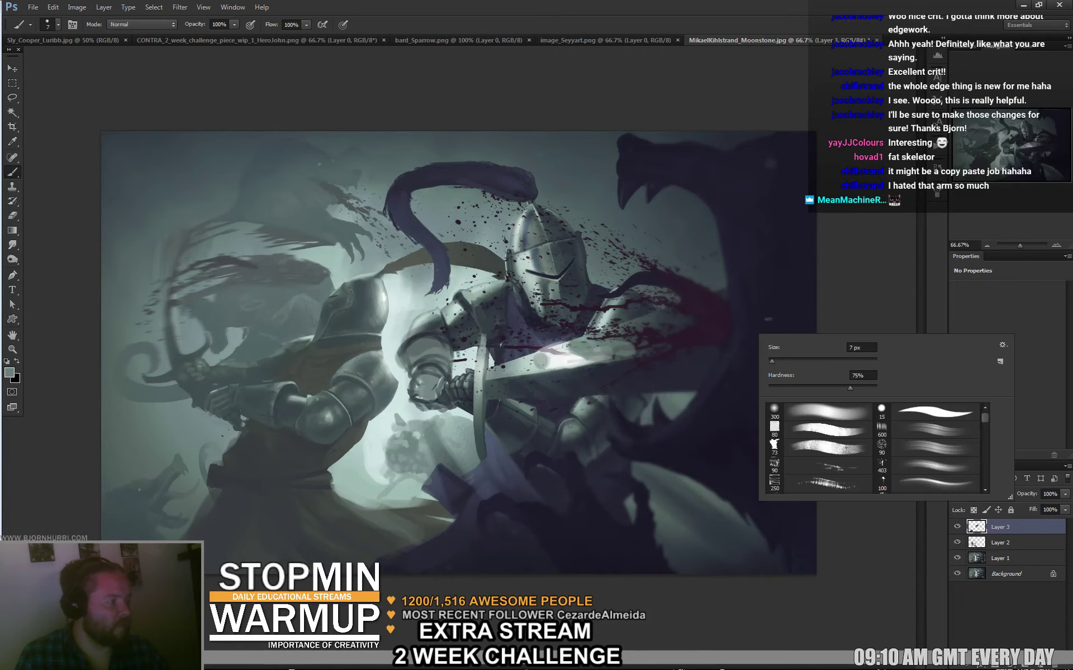
pyautogui.write('71')
pyautogui.press('Return')
pyautogui.keyDown('alt'); pyautogui.click(741, 302); pyautogui.keyUp('alt')
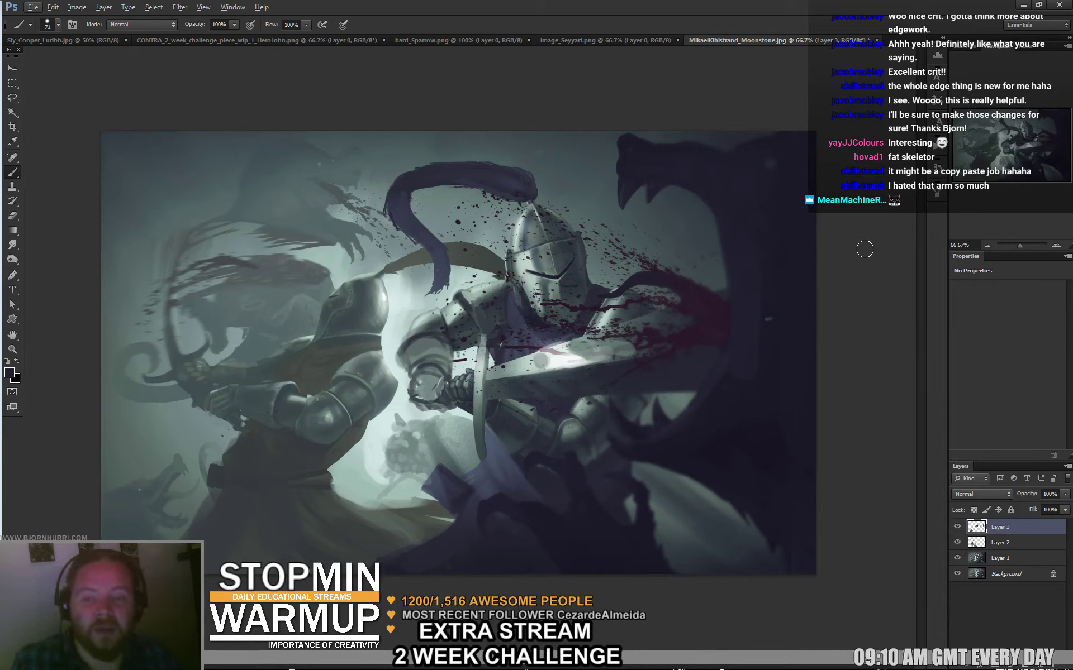
pyautogui.rightClick(721, 274)
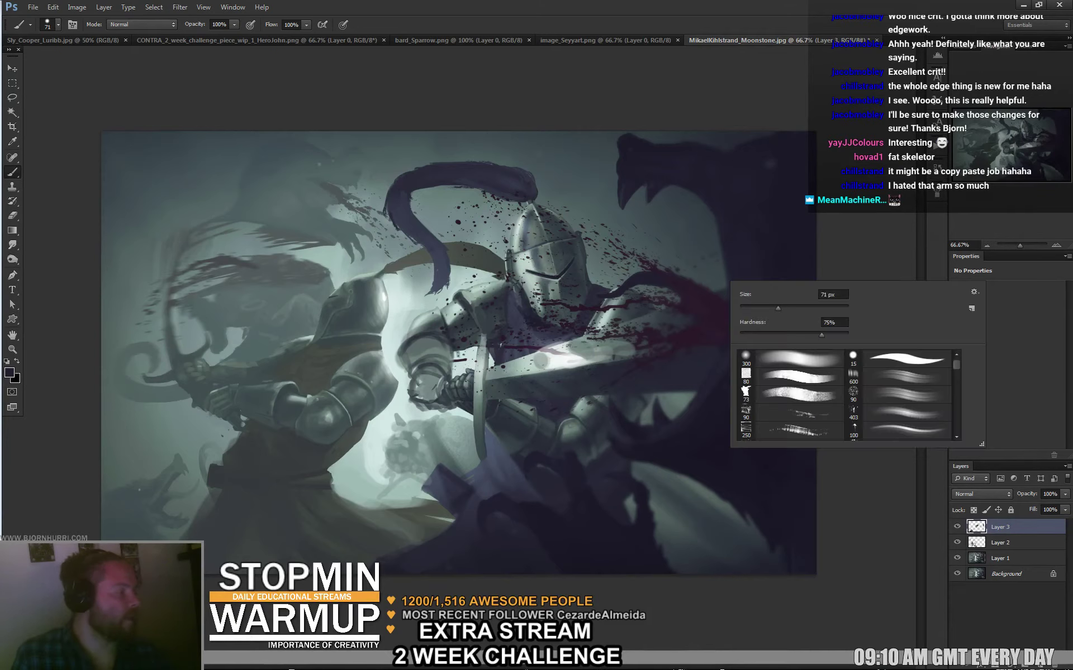
pyautogui.press('Return')
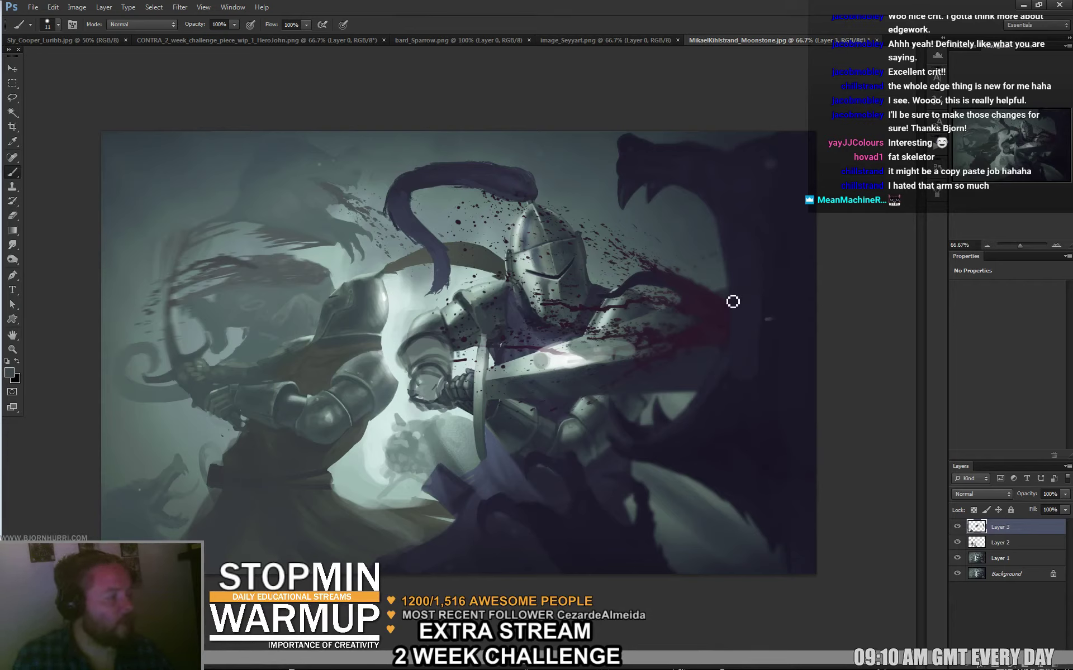
# Paint two thin dark strokes along the creature's jaw, then toggle Layer 3 to compare.
pyautogui.moveTo(723, 281); pyautogui.dragTo(693, 241)
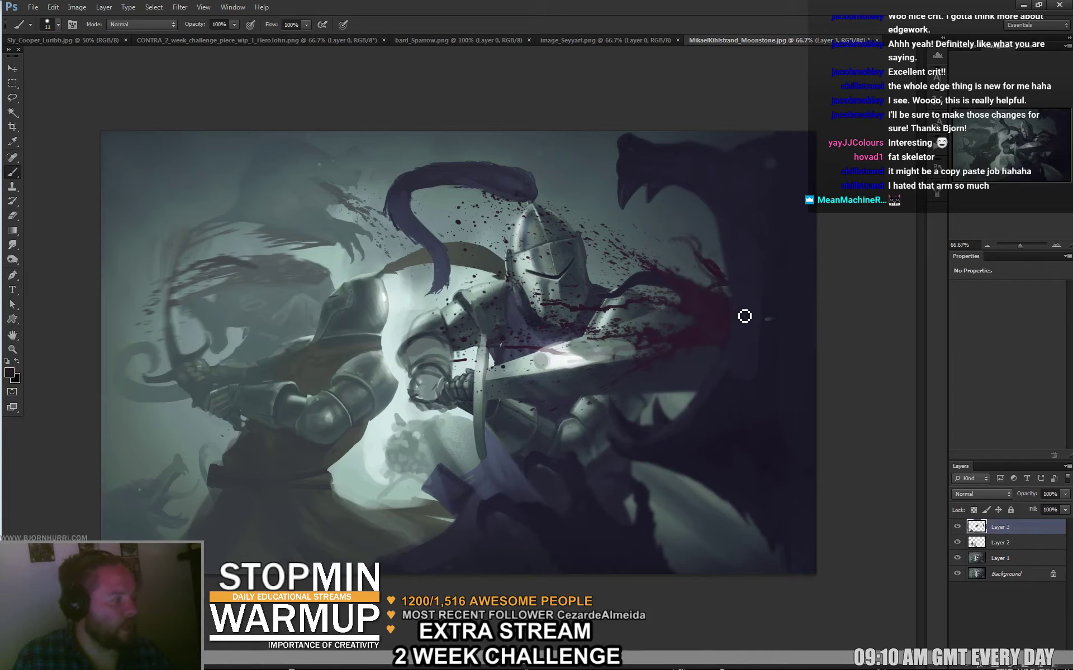
pyautogui.moveTo(745, 316)
pyautogui.mouseDown()
pyautogui.moveTo(712, 302)
pyautogui.moveTo(702, 263)
pyautogui.mouseUp()
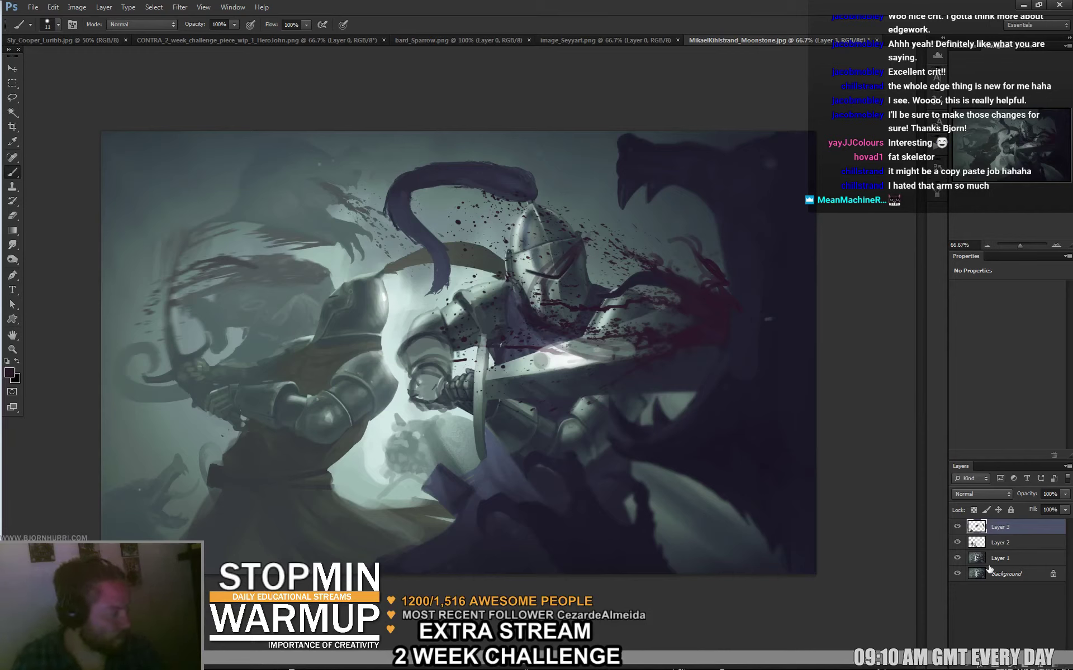
pyautogui.click(957, 528)
pyautogui.click(957, 527)
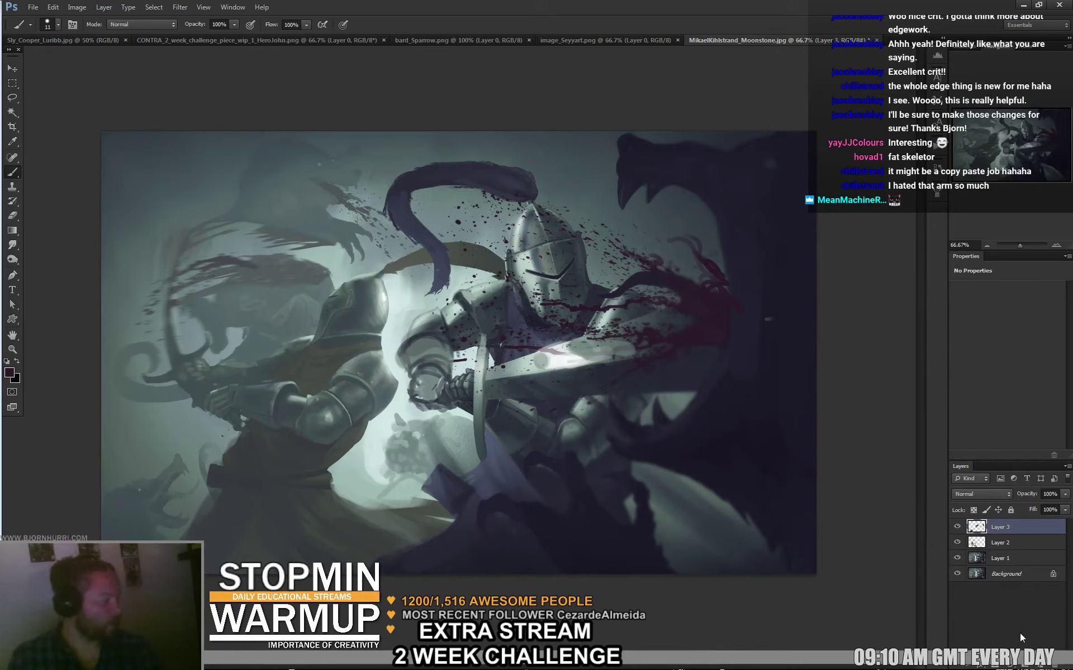
# Add a new Color Dodge layer and pick a brown-orange foreground colour.
pyautogui.hotkey('ctrl', 'shift', 'alt', 'n')
pyautogui.click(986, 493)
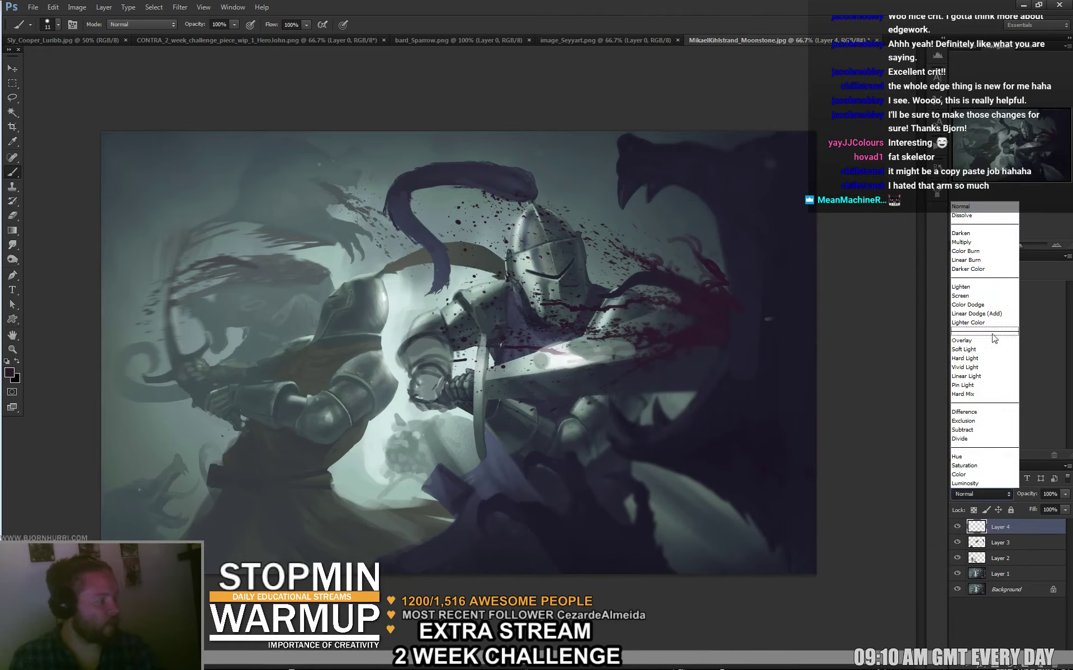
pyautogui.click(989, 304)
pyautogui.click(9, 373)
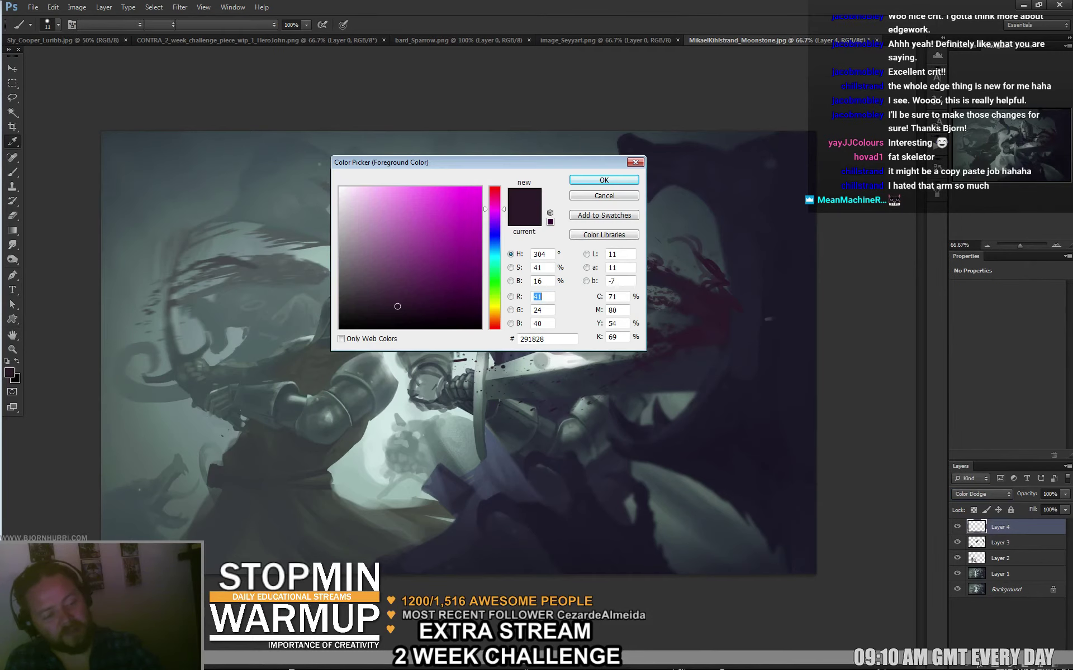
pyautogui.click(494, 315)
pyautogui.click(461, 251)
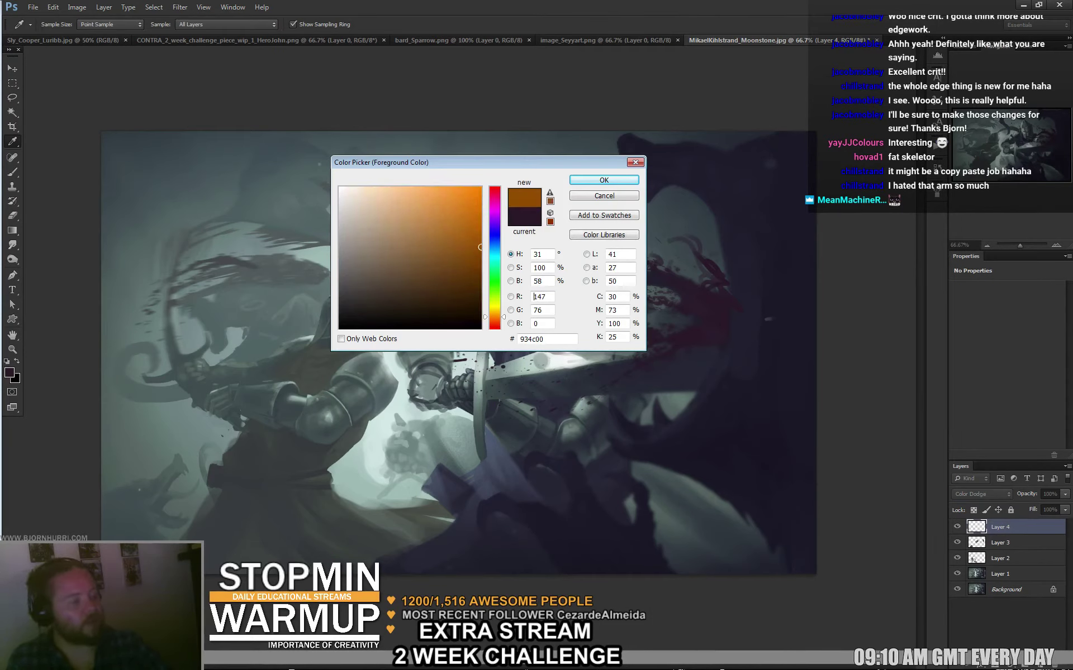
pyautogui.click(572, 182)
pyautogui.press('b')
# Choose the soft round brush and resize it from 453 to 319 and finally 137 px.
pyautogui.rightClick(372, 324)
pyautogui.click(442, 399)
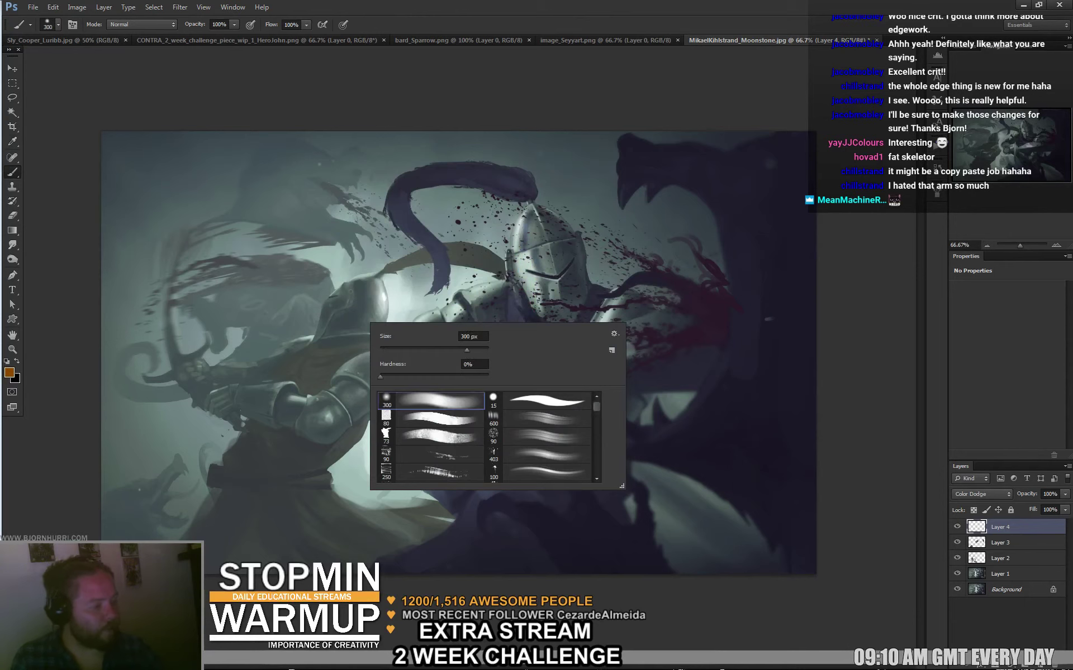
pyautogui.moveTo(466, 349); pyautogui.dragTo(475, 350)
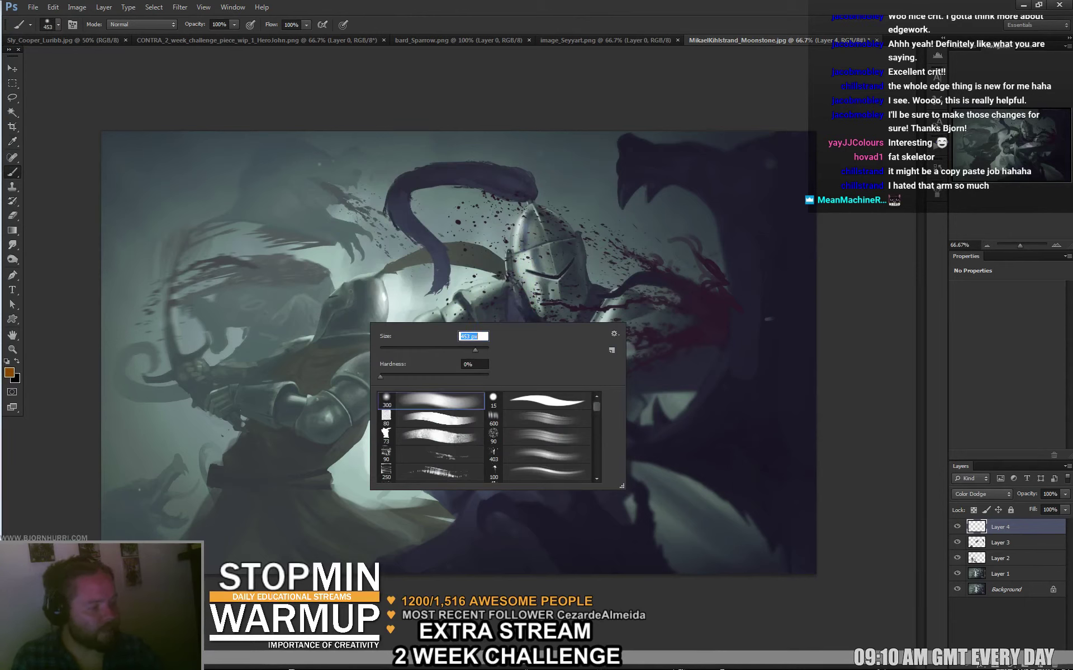
pyautogui.press('Return')
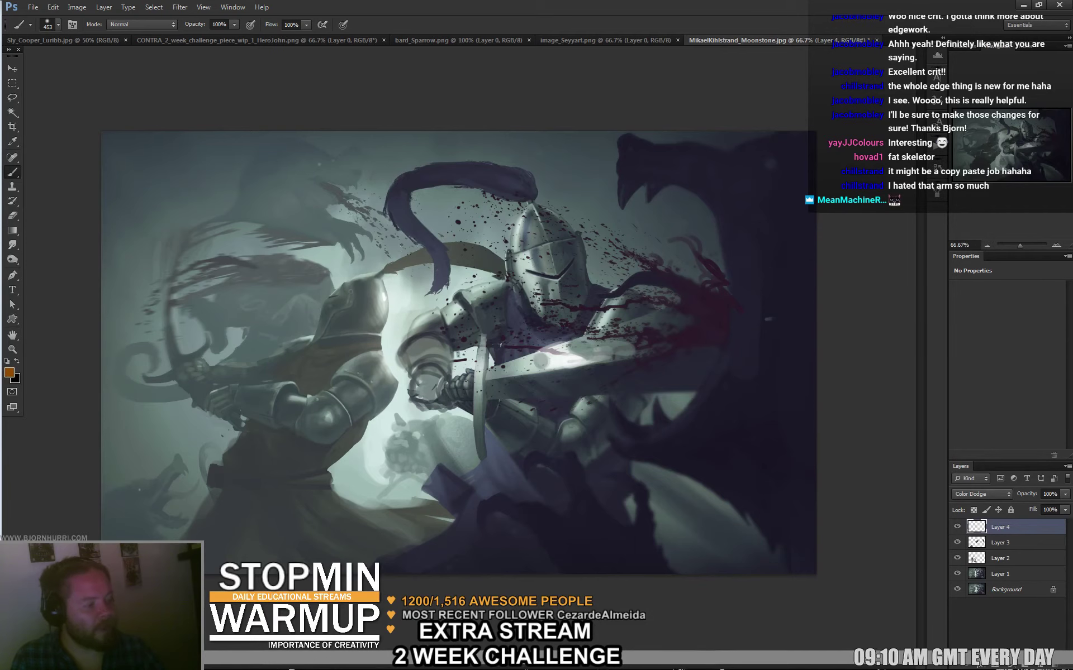
pyautogui.rightClick(475, 305)
pyautogui.press('Return')
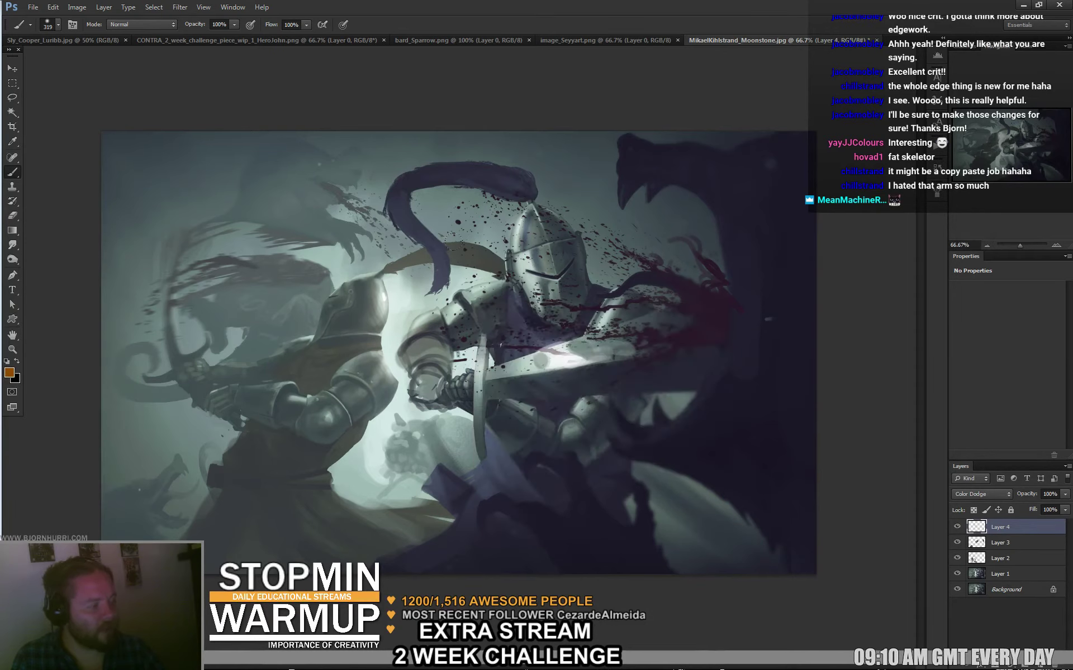
pyautogui.rightClick(565, 265)
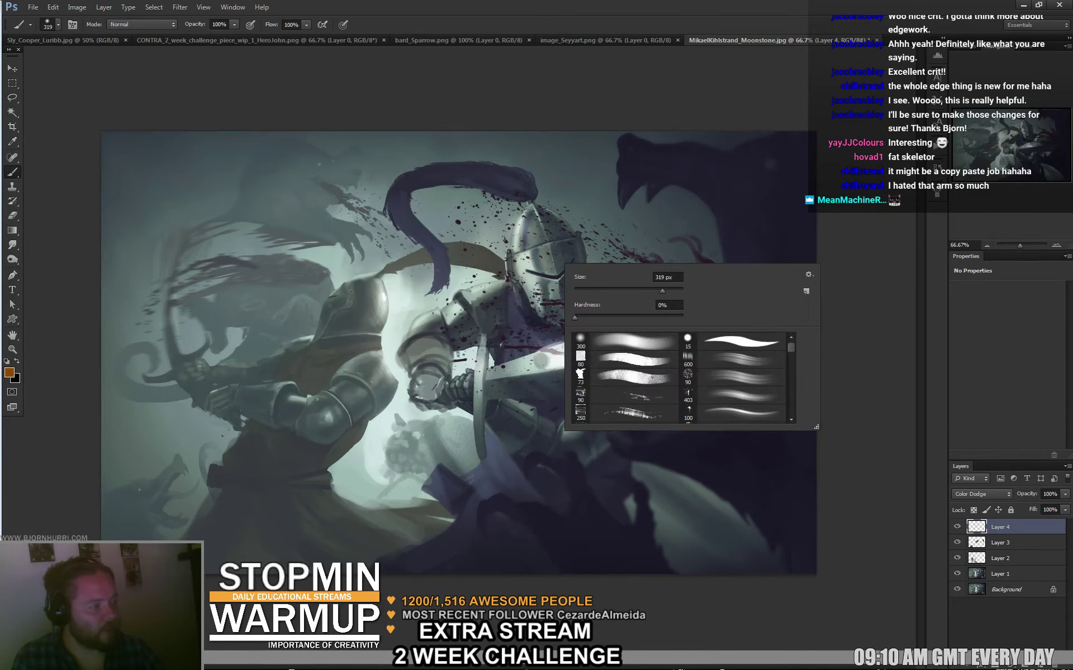
pyautogui.press('Return')
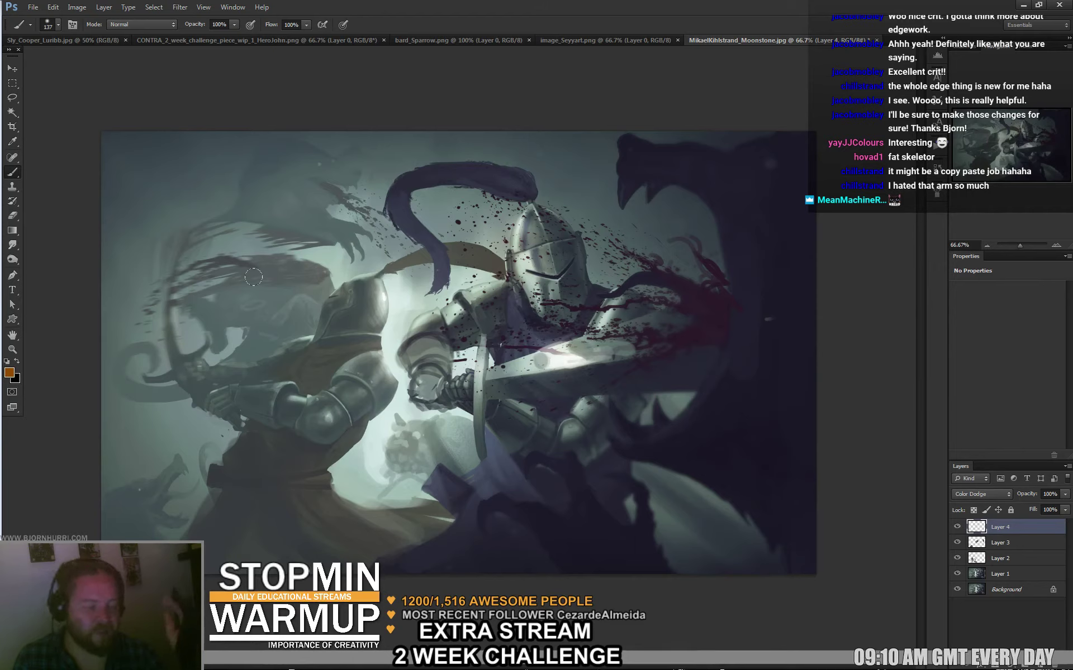
# Shift Layer 4's hue to about -40 with Hue/Saturation (Ctrl+U).
pyautogui.hotkey('ctrl', 'u')
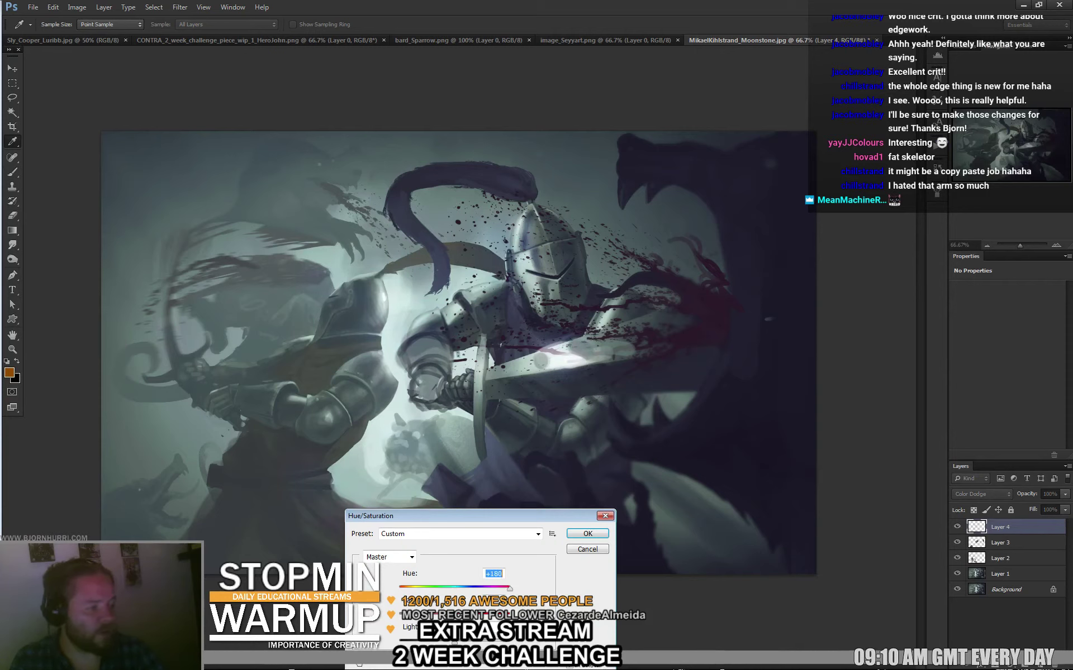
pyautogui.press('Down')
pyautogui.press('Down')
pyautogui.press('Down')
pyautogui.press('Down')
pyautogui.press('Down')
pyautogui.press('Down')
pyautogui.press('Down')
pyautogui.press('Down')
pyautogui.press('Down')
pyautogui.press('Down')
pyautogui.press('Down')
pyautogui.press('Down')
pyautogui.press('Down')
pyautogui.press('Down')
pyautogui.press('Down')
pyautogui.press('Down')
pyautogui.press('Down')
pyautogui.press('Down')
pyautogui.press('Down')
pyautogui.press('Down')
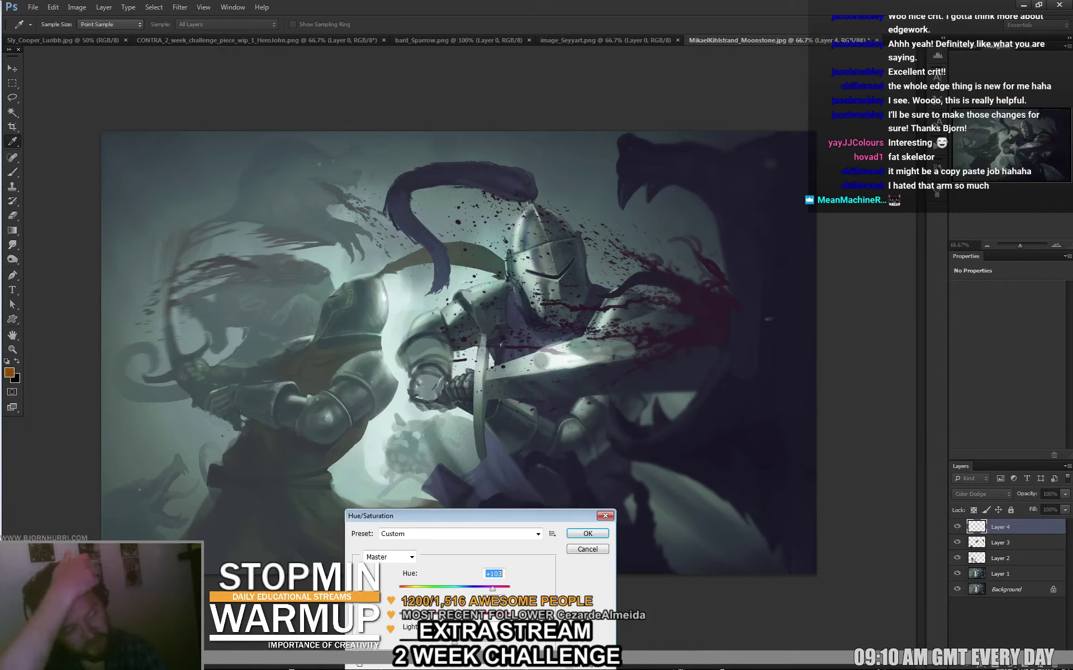
pyautogui.write('49')
pyautogui.press('Tab')
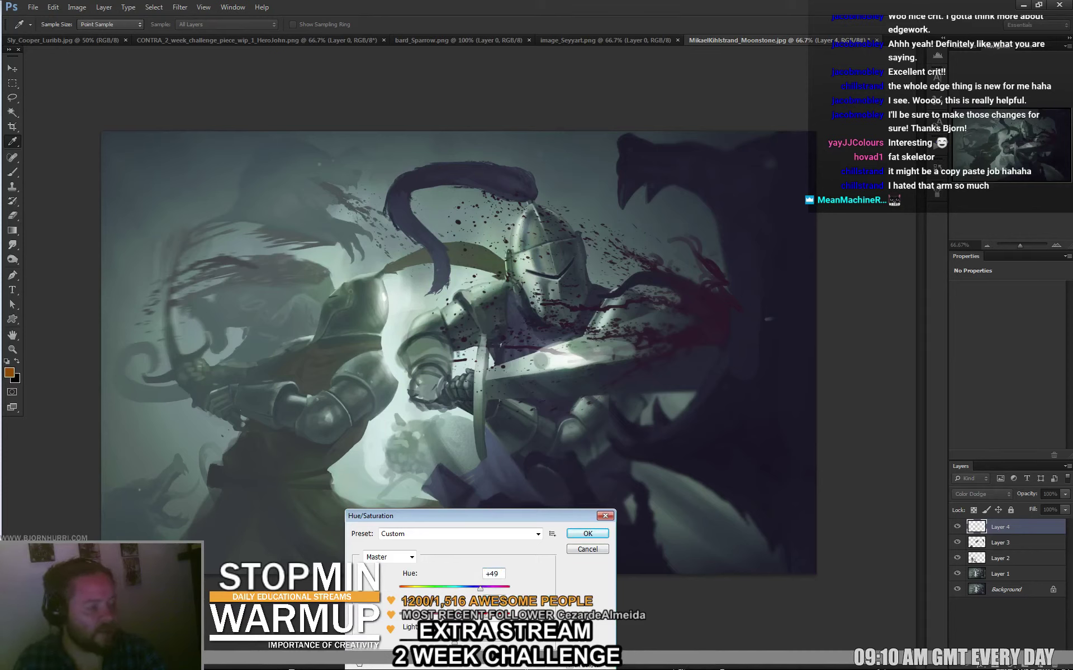
pyautogui.press('Down')
pyautogui.press('Down')
pyautogui.press('Down')
pyautogui.press('Down')
pyautogui.press('Down')
pyautogui.press('Down')
pyautogui.press('Down')
pyautogui.press('Down')
pyautogui.press('Down')
pyautogui.press('Down')
pyautogui.press('Down')
pyautogui.press('Down')
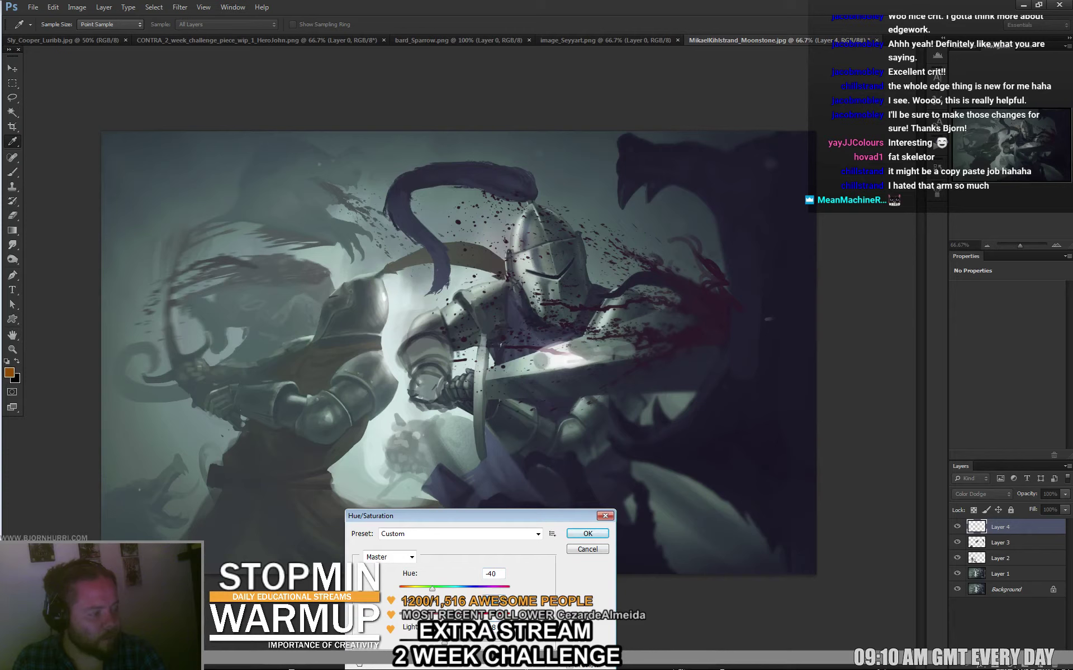
pyautogui.press('Return')
# Toggle Layer 4's Color Dodge glow on and off to compare its effect.
pyautogui.press('b')
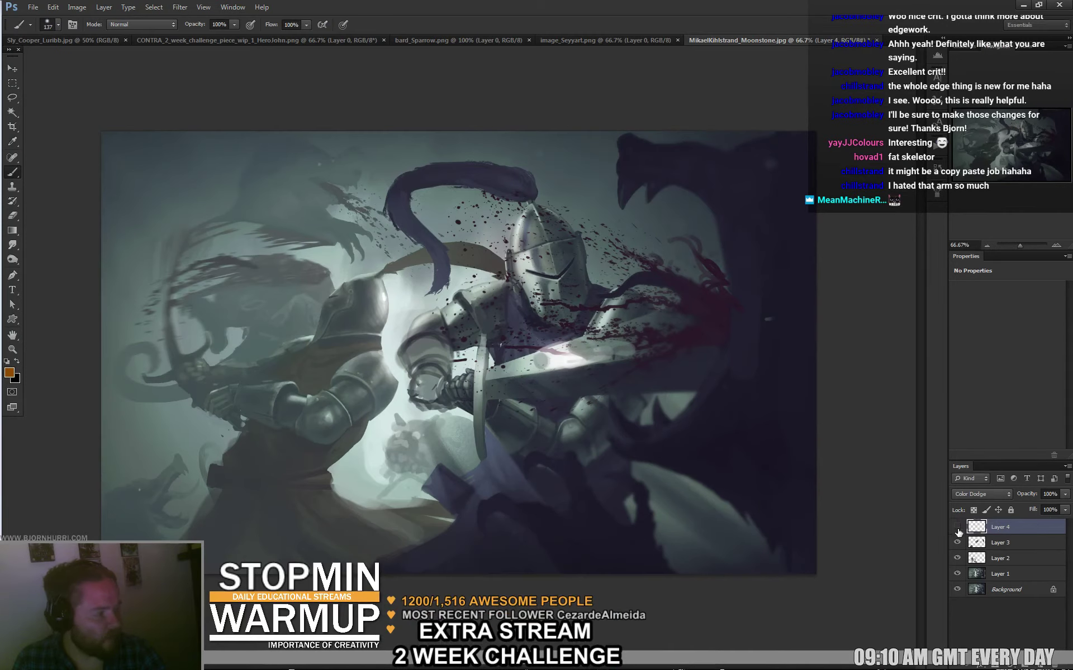
pyautogui.click(958, 528)
pyautogui.click(957, 528)
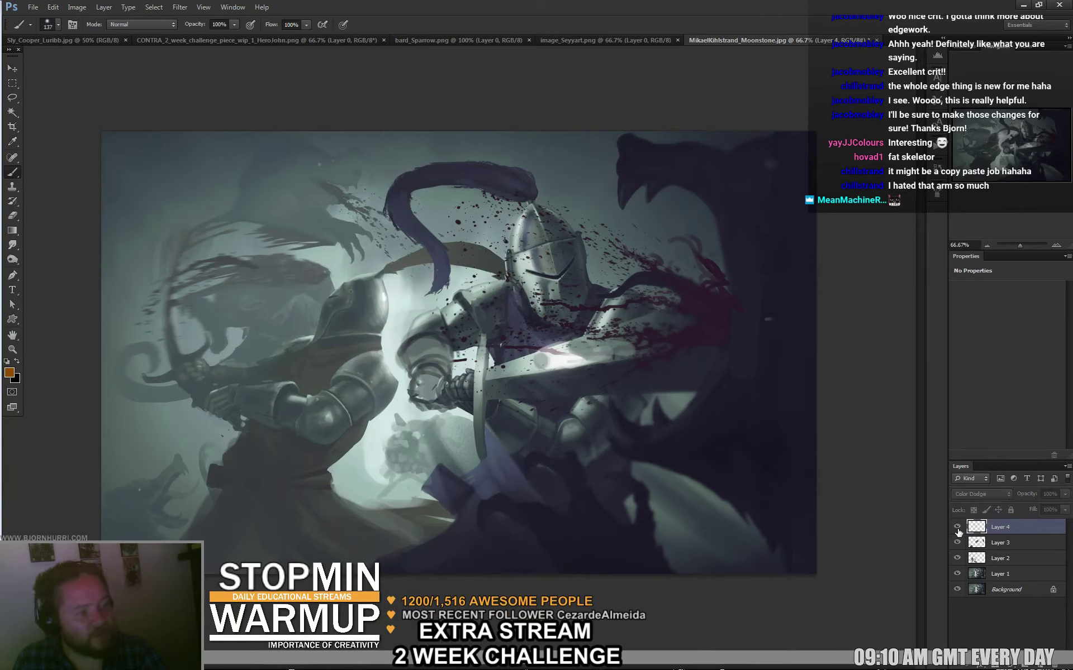
pyautogui.click(957, 529)
pyautogui.click(957, 528)
pyautogui.click(958, 530)
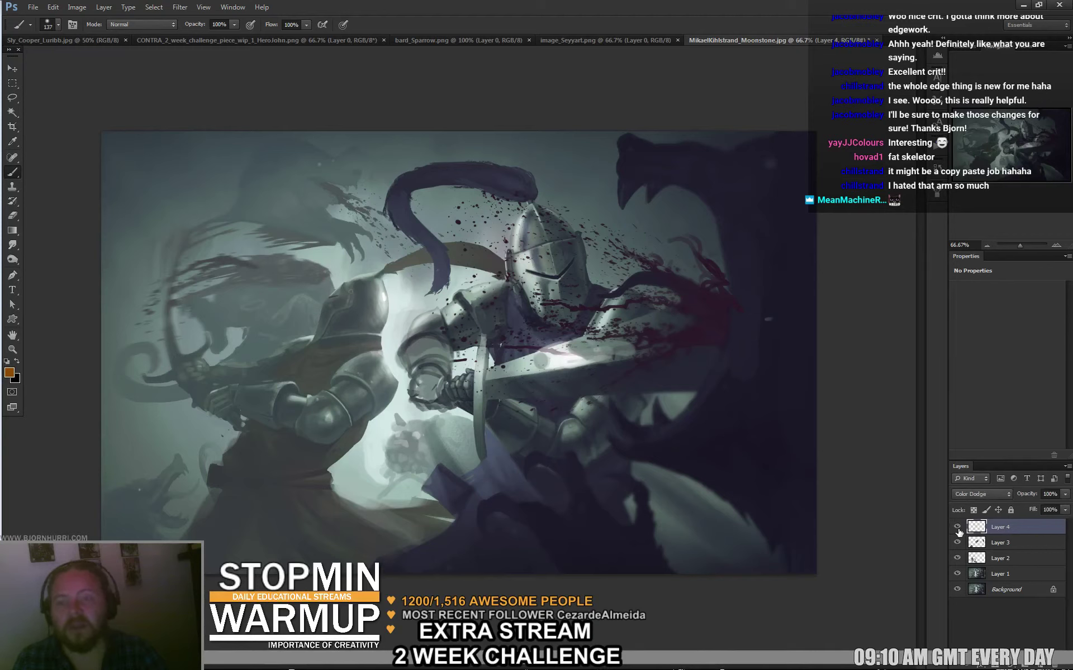
pyautogui.click(957, 529)
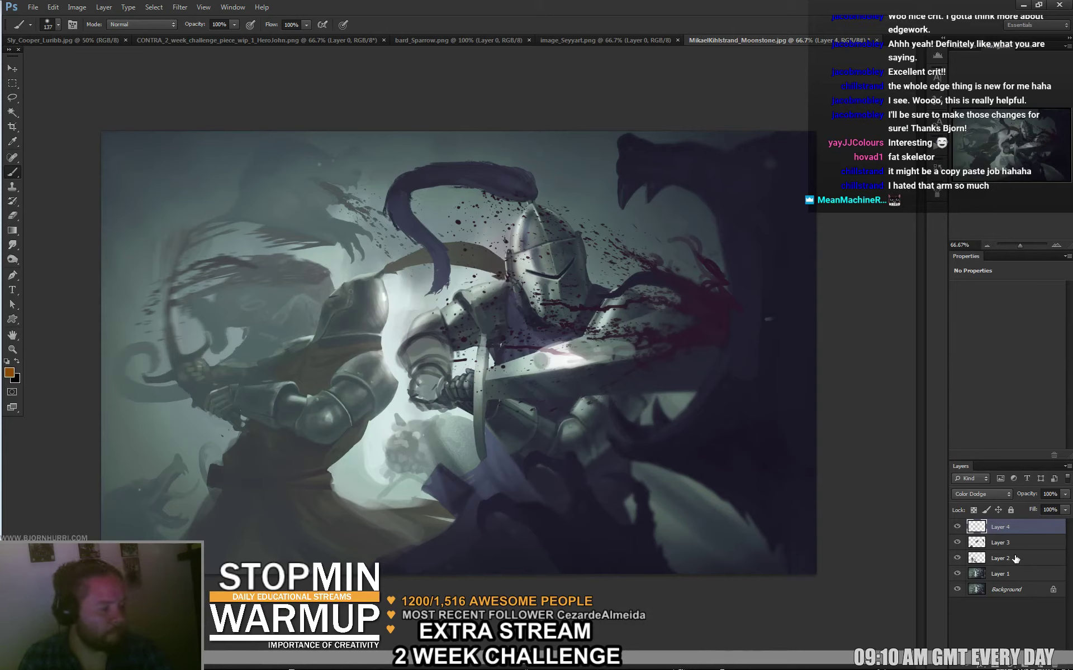
# Select Layer 3, switch to the eraser, and toggle Layer 3 to compare the repainted arm.
pyautogui.click(993, 542)
pyautogui.press('e')
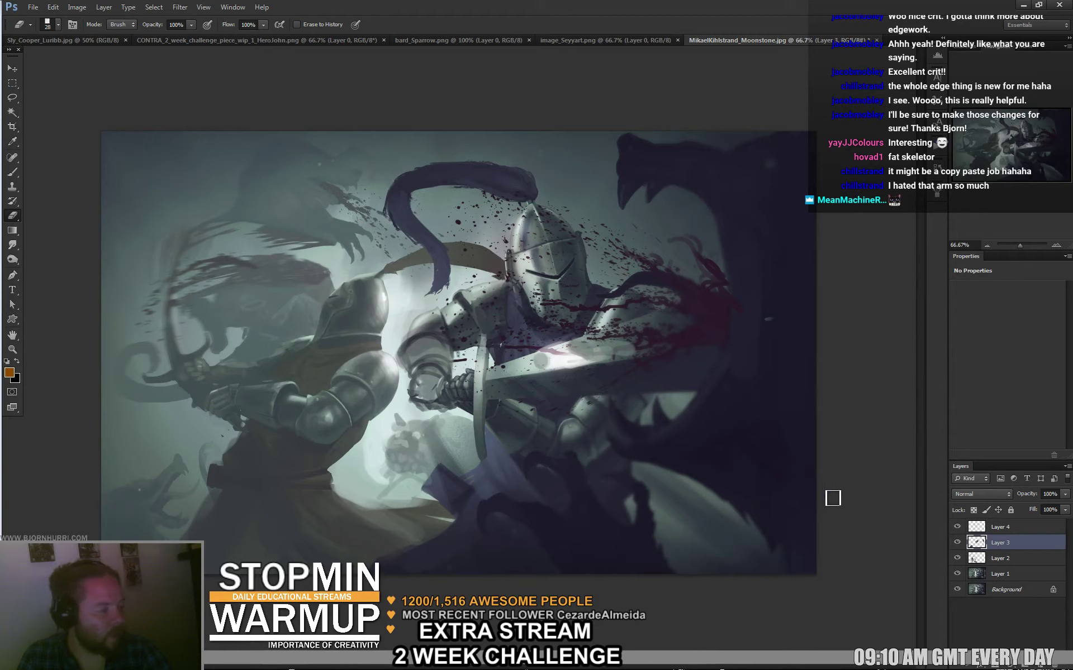
pyautogui.click(957, 542)
pyautogui.click(957, 543)
pyautogui.click(957, 542)
pyautogui.click(957, 543)
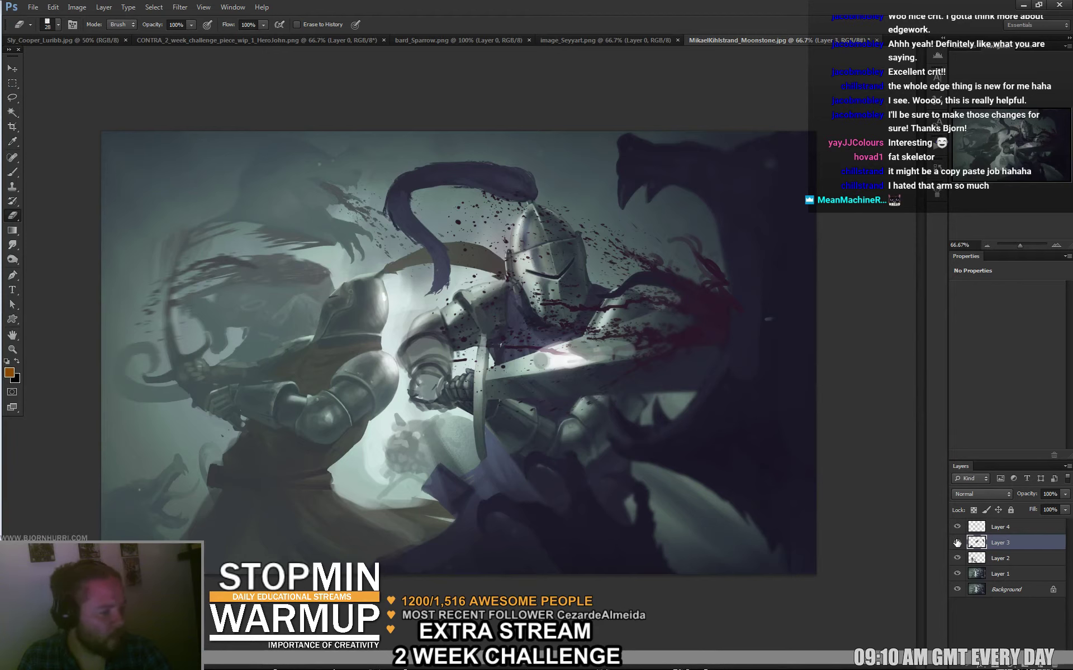
# Stamp a merged copy of visible layers and group Layers 5 through 2 into Group 1.
pyautogui.click(1000, 530)
pyautogui.hotkey('ctrl', 'alt', 'shift', 'e')
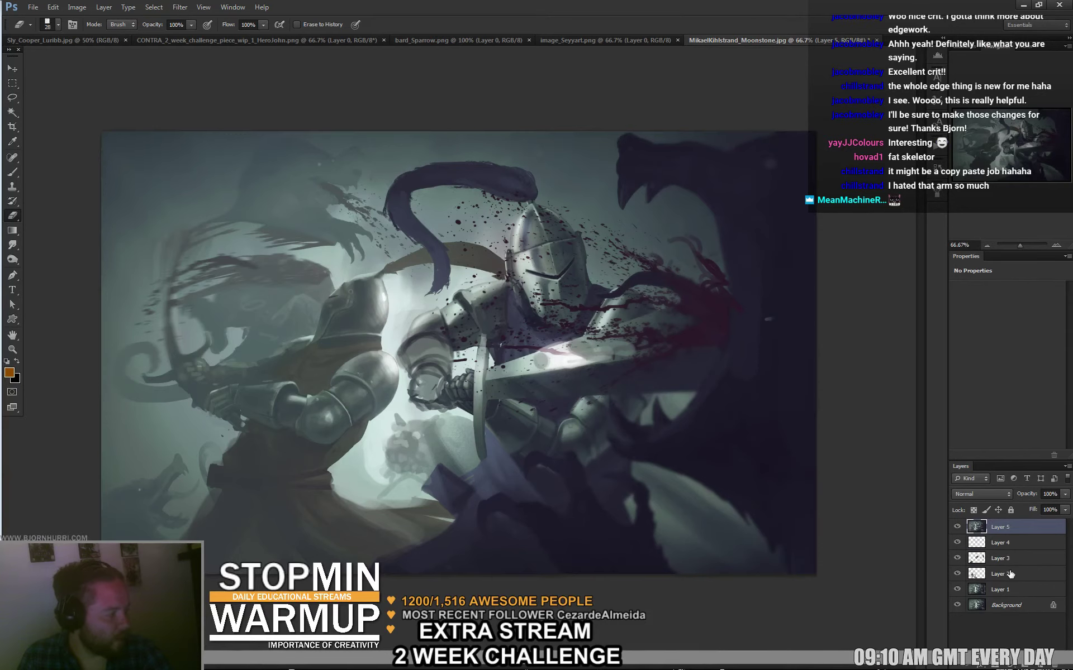
pyautogui.keyDown('shift'); pyautogui.click(1017, 576); pyautogui.keyUp('shift')
pyautogui.hotkey('ctrl', 'g')
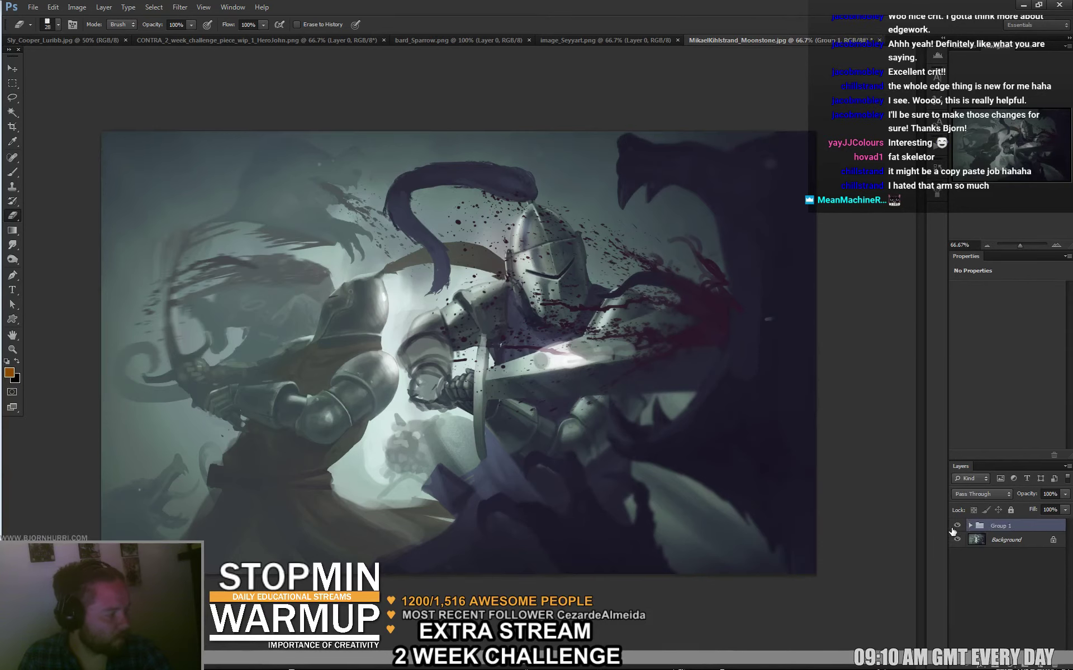
# Toggle Group 1 repeatedly to compare before and after the paintover.
pyautogui.click(955, 526)
pyautogui.click(955, 526)
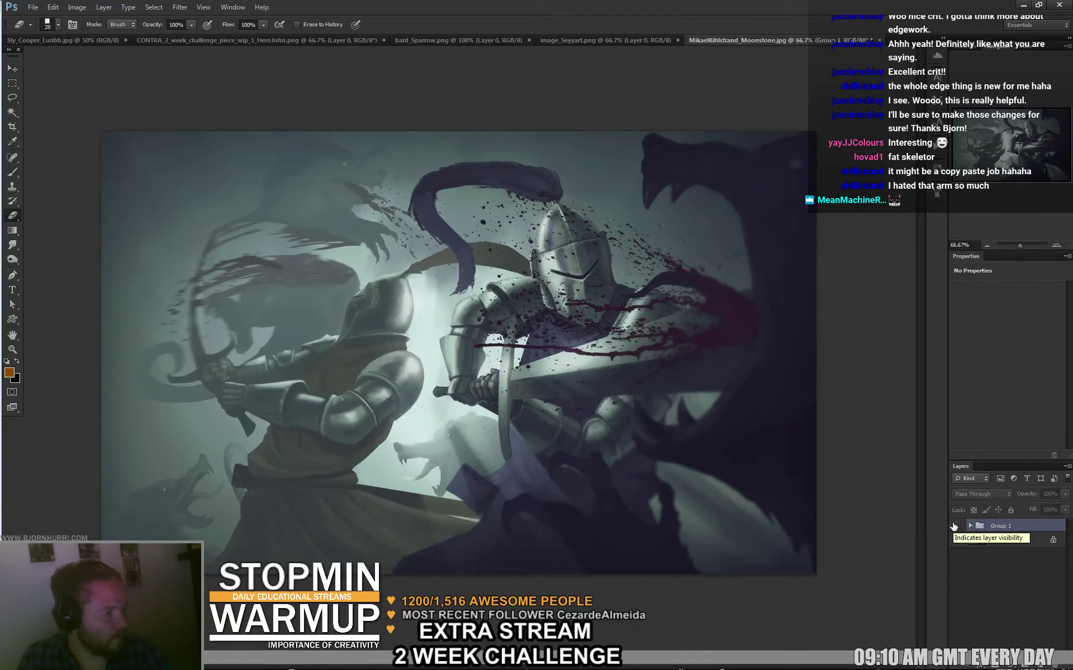
pyautogui.click(954, 527)
pyautogui.click(954, 527)
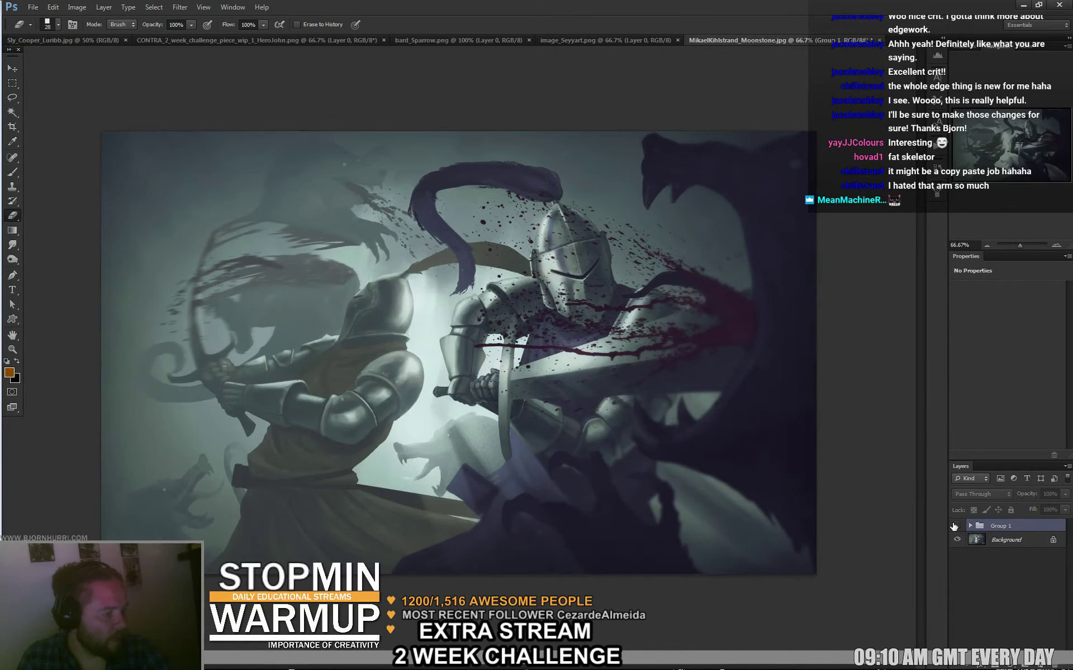
pyautogui.click(954, 526)
pyautogui.click(954, 526)
pyautogui.click(955, 526)
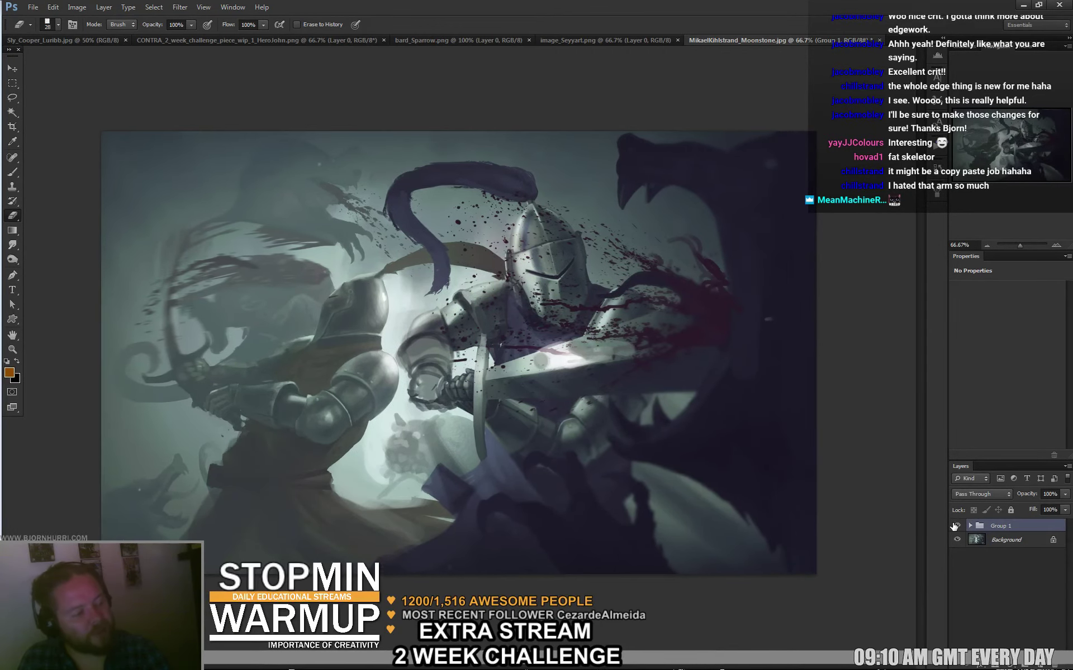
pyautogui.click(955, 527)
pyautogui.click(955, 526)
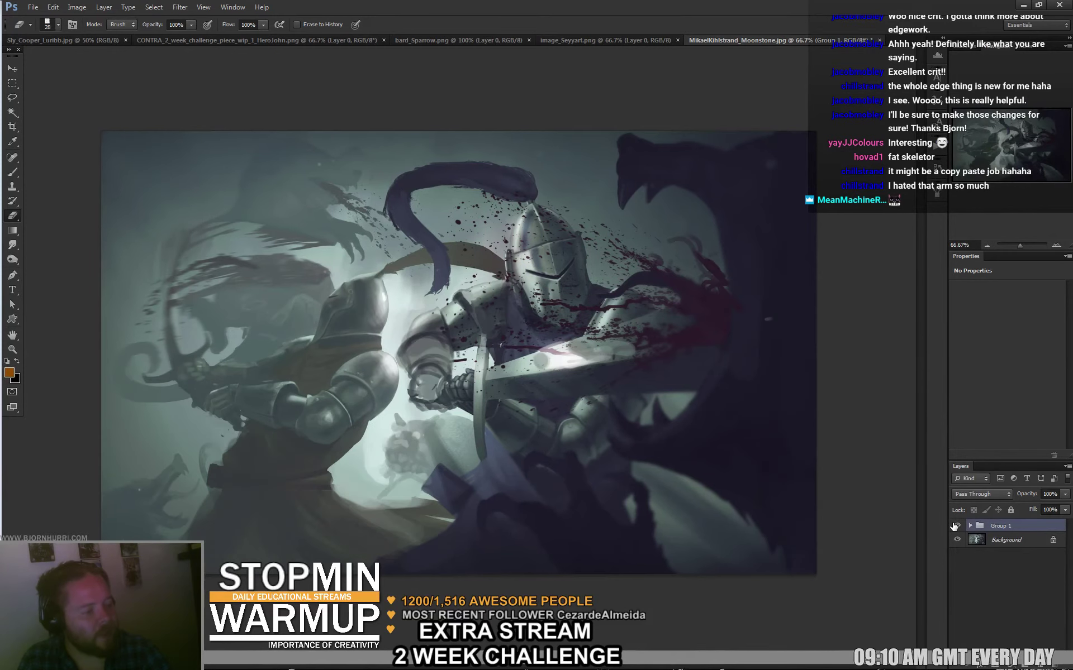
pyautogui.click(954, 526)
pyautogui.click(955, 526)
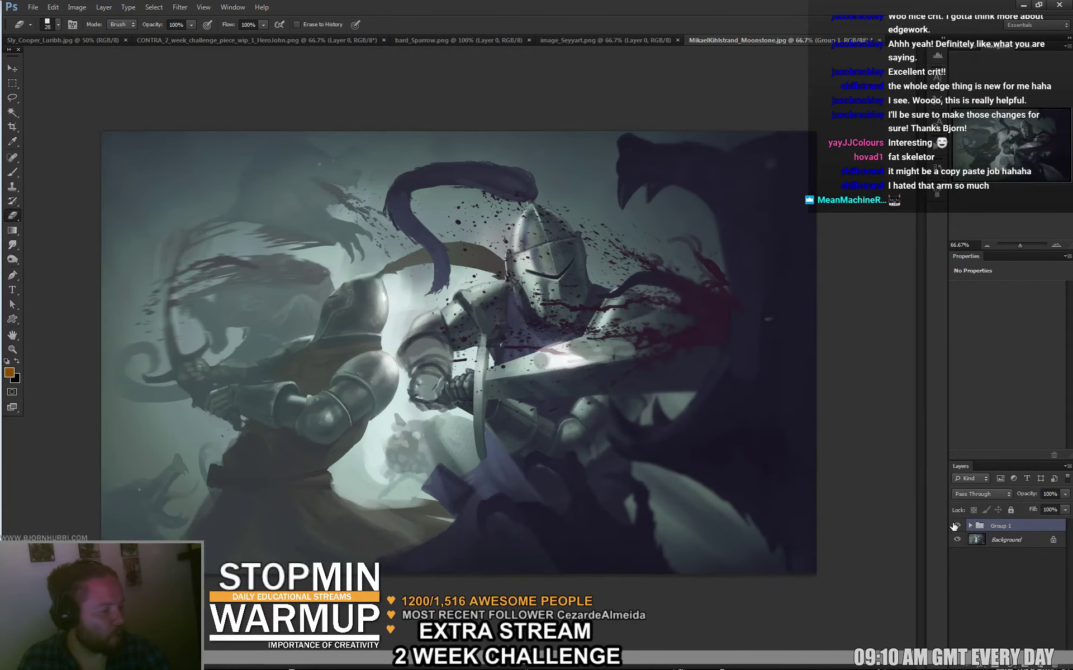
pyautogui.click(955, 527)
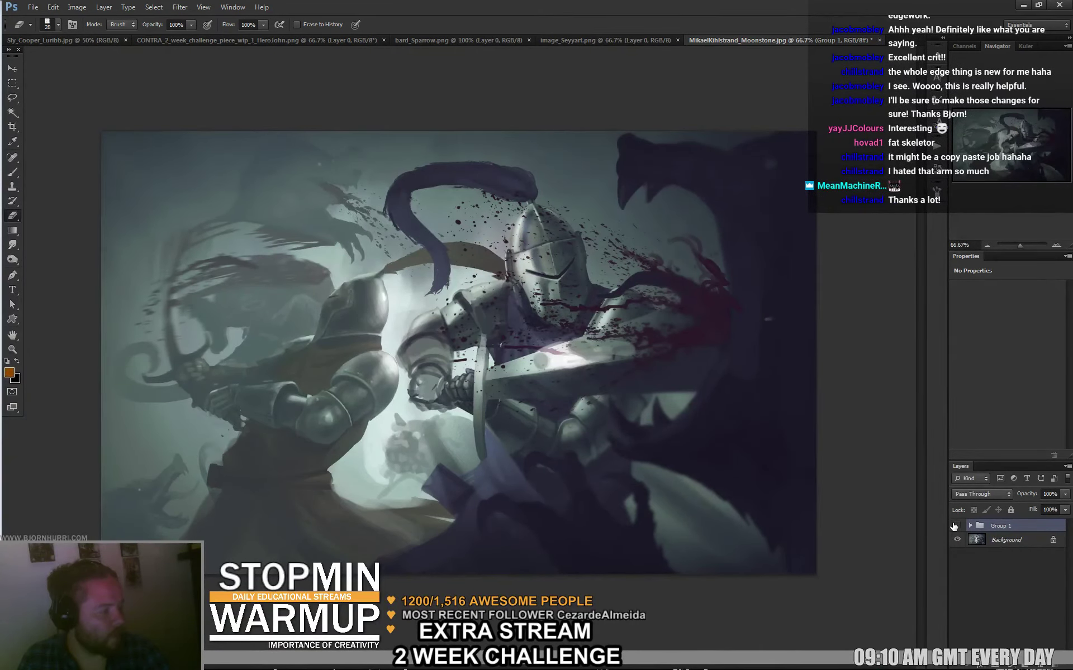
pyautogui.click(954, 526)
pyautogui.click(954, 527)
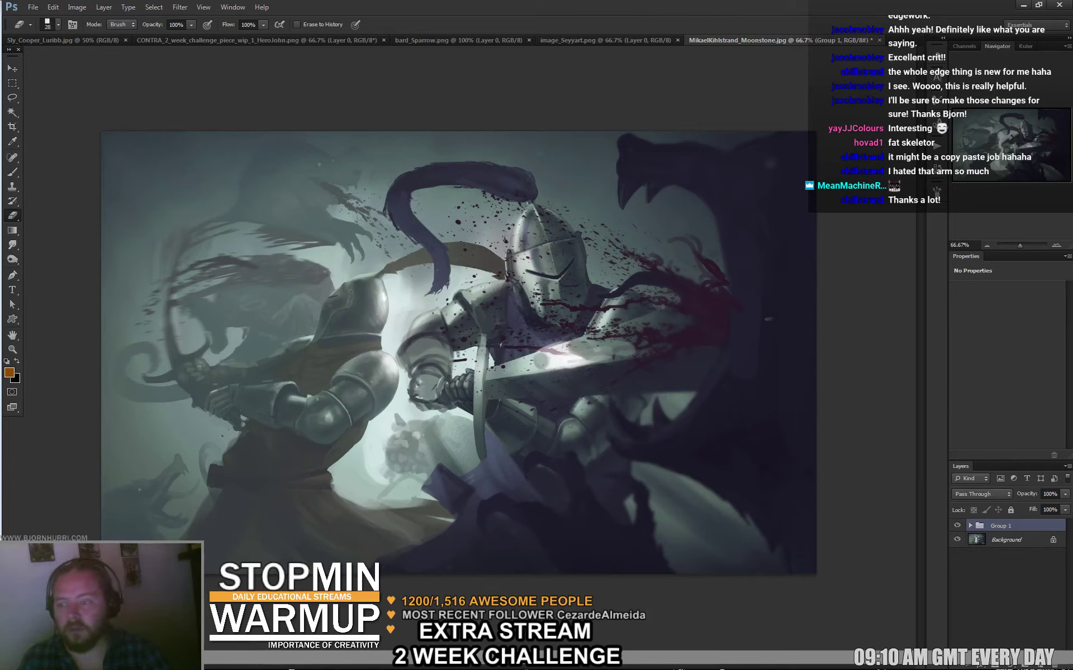
pyautogui.hotkey('ctrl', 's')
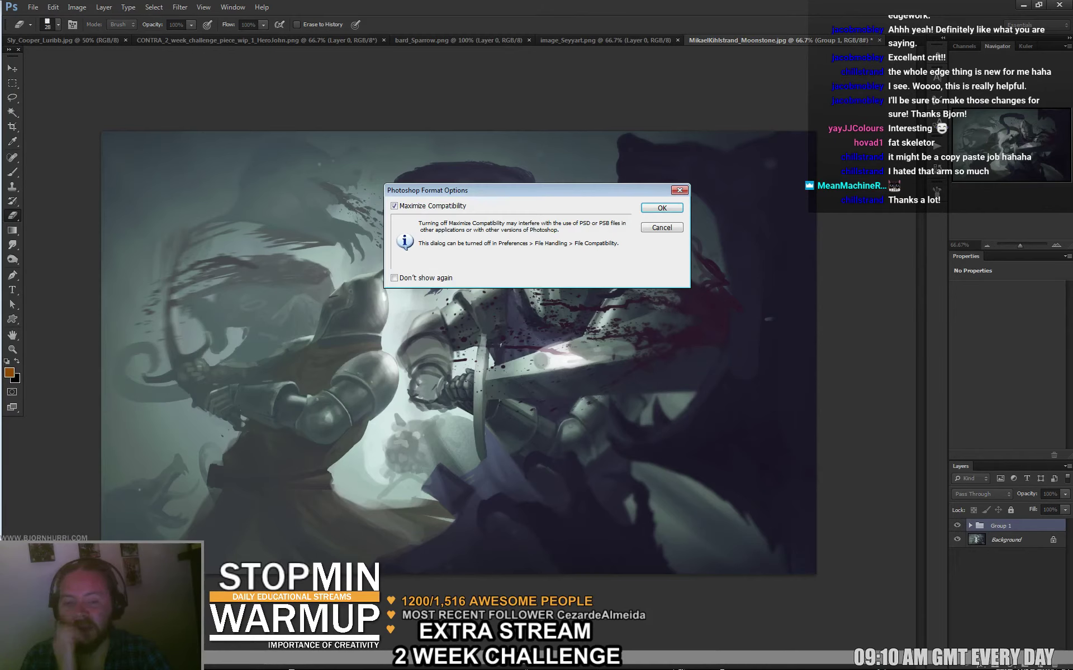
pyautogui.press('Return')
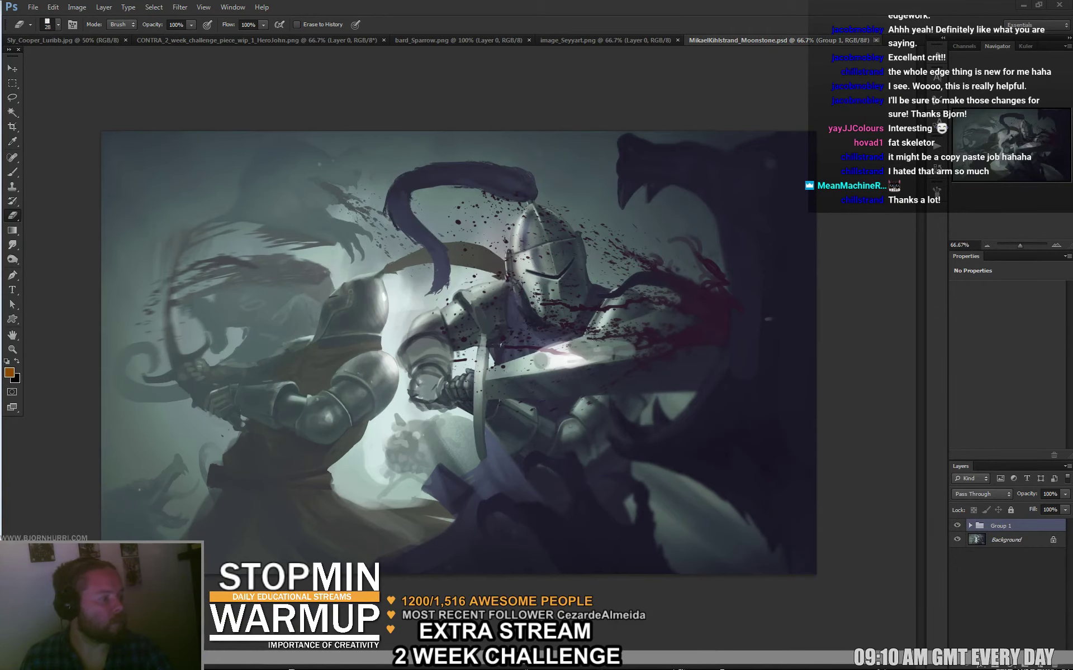
pyautogui.hotkey('ctrl', 'w')
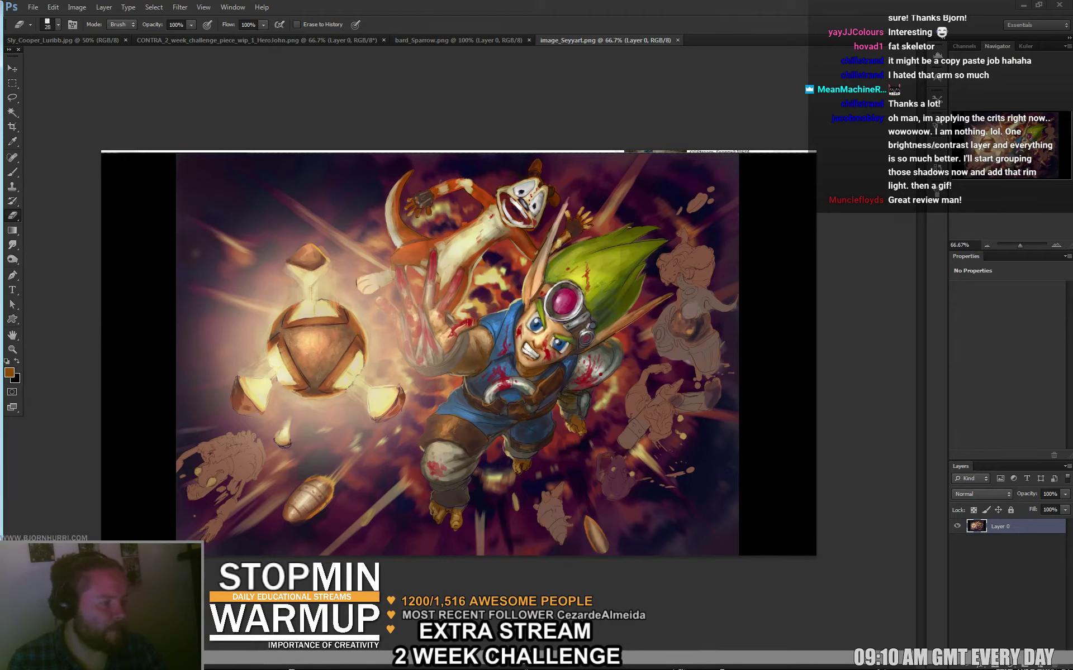
# Add a Hue/Saturation layer at -100 saturation in Color mode, then hide it.
pyautogui.click(1007, 666)
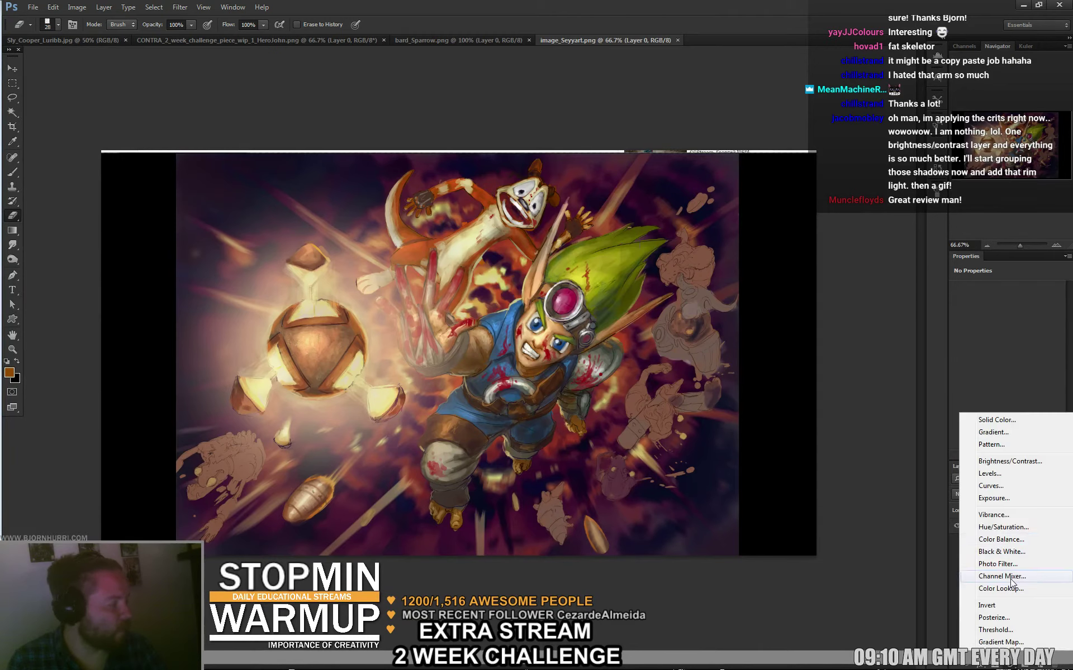
pyautogui.click(995, 530)
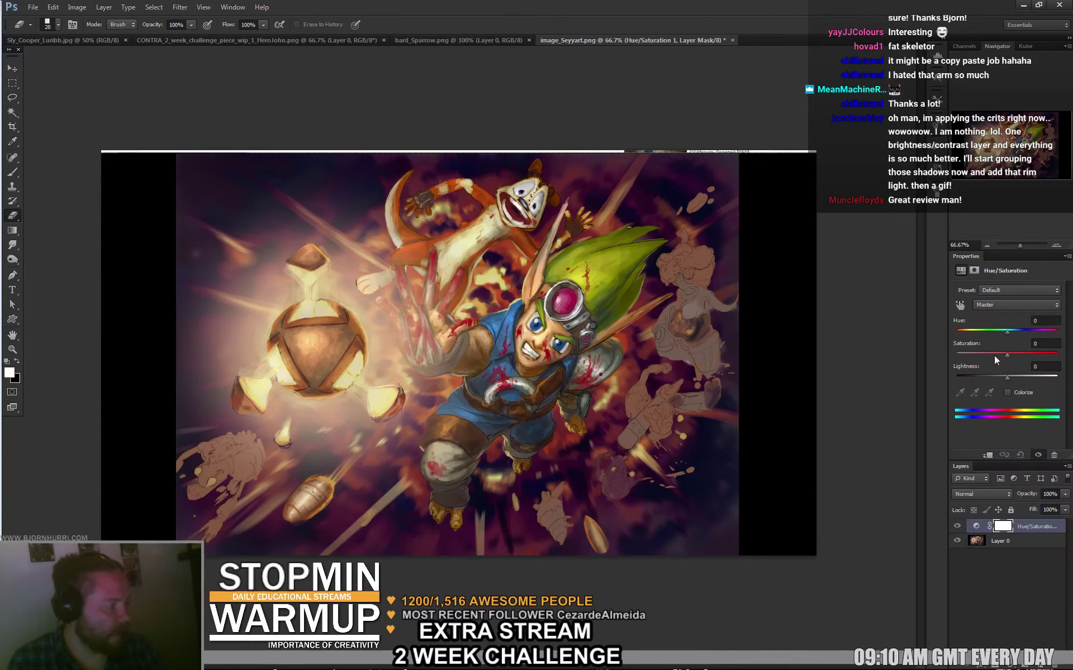
pyautogui.moveTo(1006, 355); pyautogui.dragTo(956, 356)
pyautogui.click(971, 496)
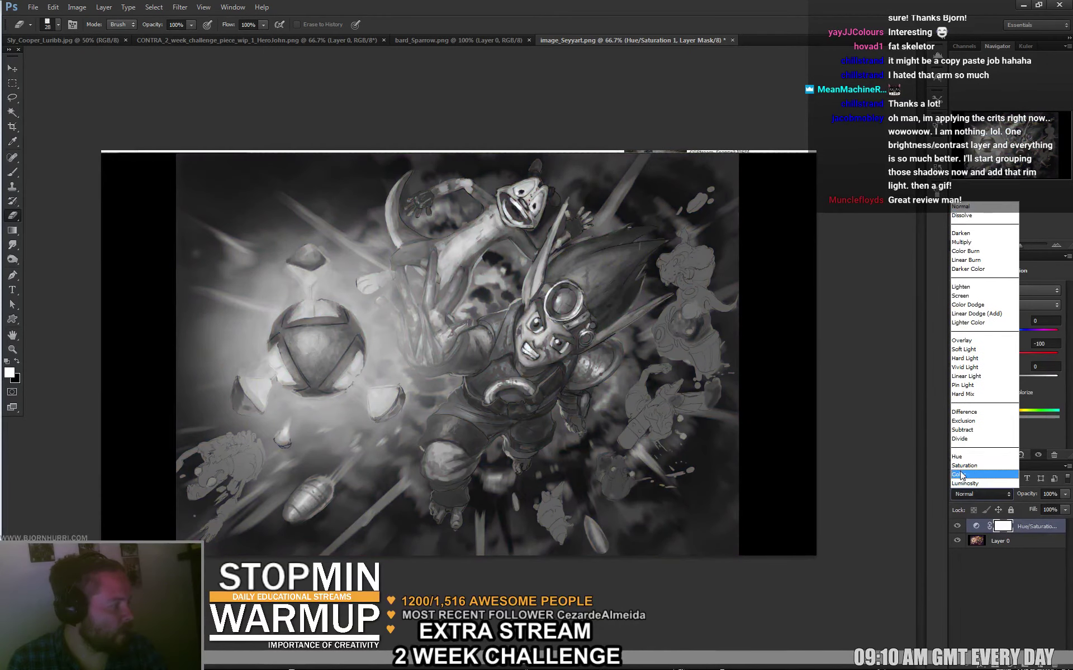
pyautogui.click(959, 474)
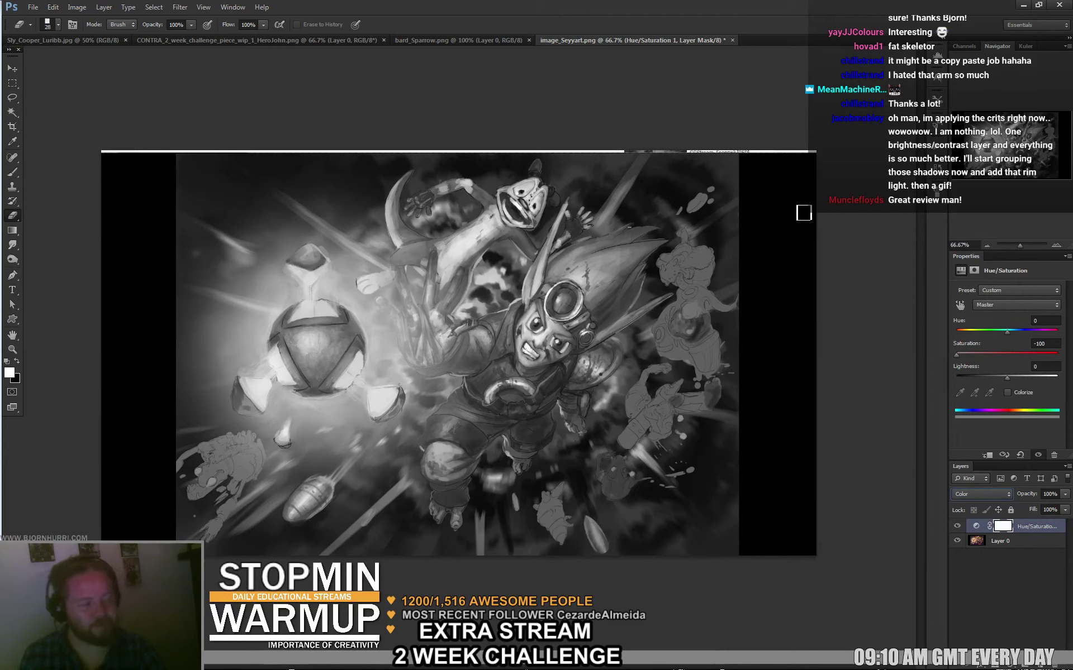
pyautogui.click(957, 528)
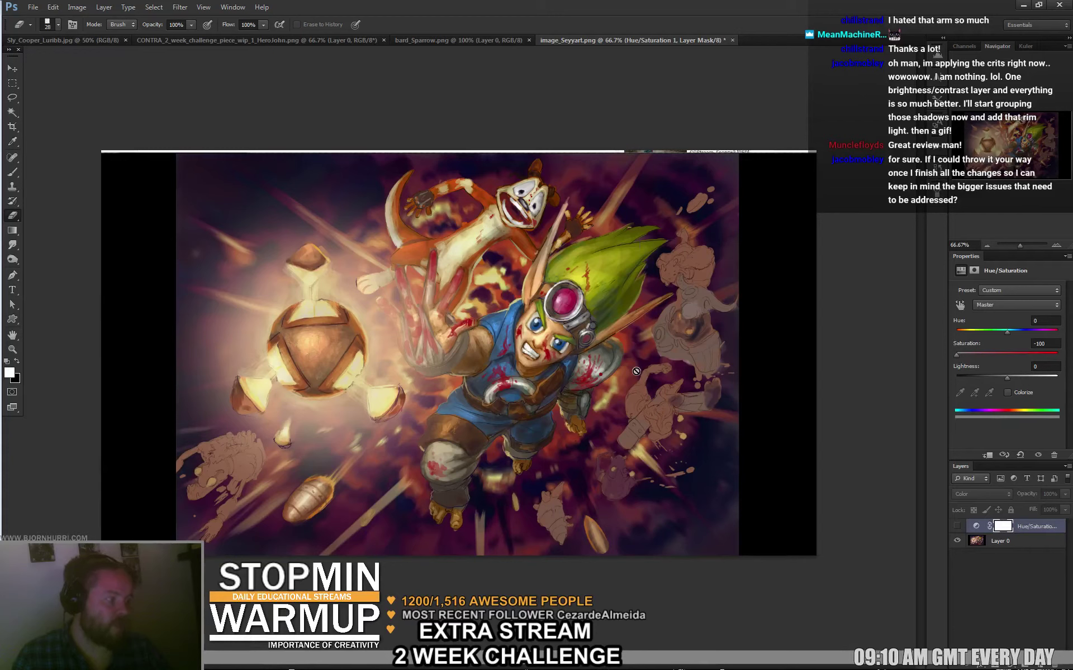
# Add a new paint-over layer, set a 141 px brush, and sample a dark colour.
pyautogui.hotkey('shift', 'ctrl', 'alt', 'n')
pyautogui.press('b')
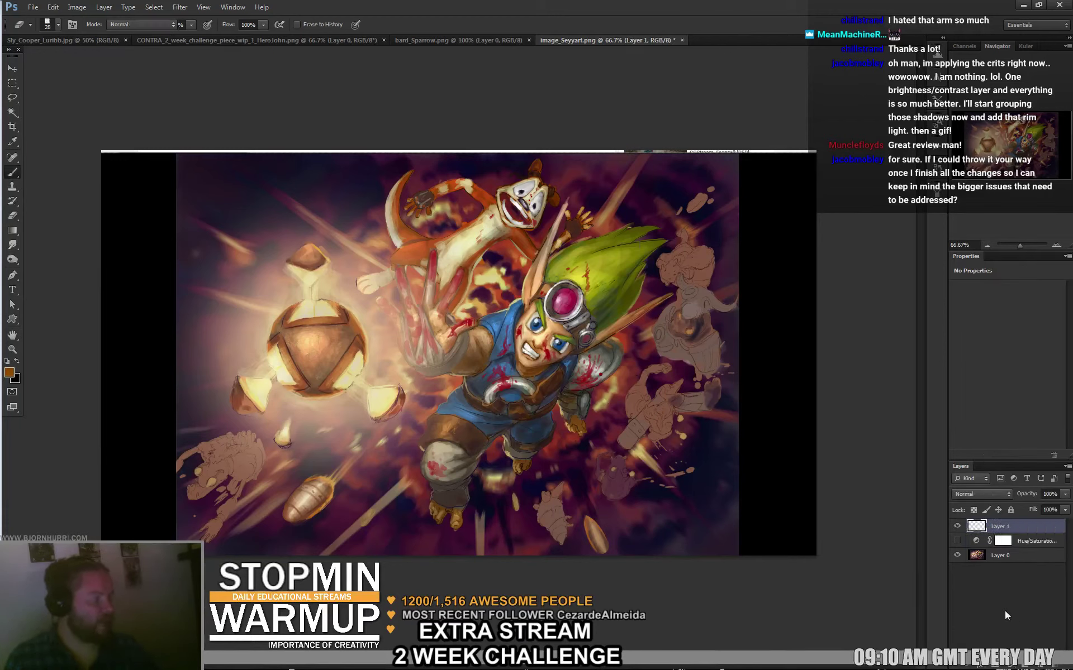
pyautogui.keyDown('alt'); pyautogui.click(507, 273); pyautogui.keyUp('alt')
pyautogui.rightClick(508, 273)
pyautogui.hotkey('shift', 'Tab')
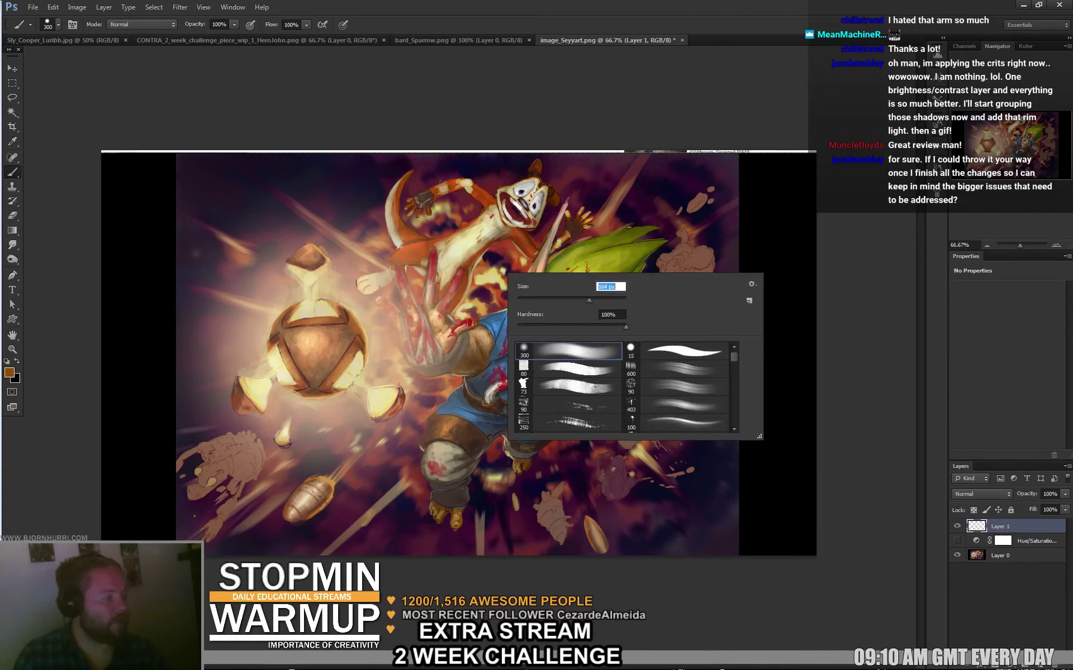
pyautogui.write('141')
pyautogui.press('Return')
pyautogui.keyDown('alt'); pyautogui.click(427, 257); pyautogui.keyUp('alt')
pyautogui.keyDown('alt'); pyautogui.click(353, 184); pyautogui.keyUp('alt')
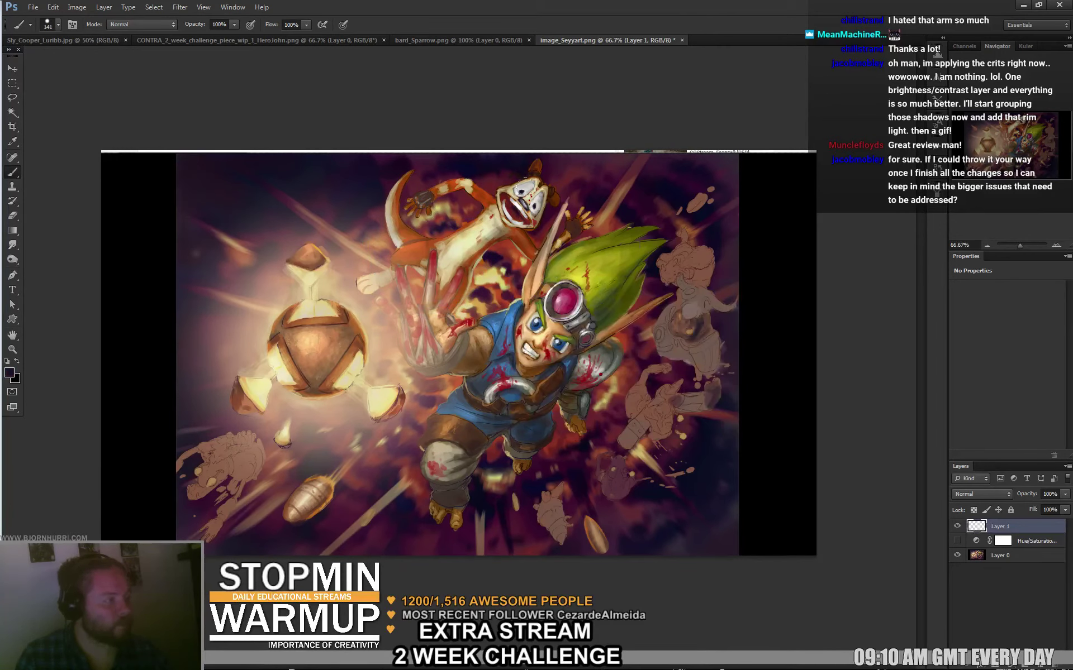
# Darken the orange creature's face, chest and arm at 65 px, then its arm stripes at 22 px.
pyautogui.rightClick(528, 222)
pyautogui.hotkey('shift', 'Tab')
pyautogui.write('65')
pyautogui.press('Return')
pyautogui.moveTo(519, 195)
pyautogui.mouseDown()
pyautogui.moveTo(442, 251)
pyautogui.moveTo(414, 253)
pyautogui.moveTo(403, 238)
pyautogui.mouseUp()
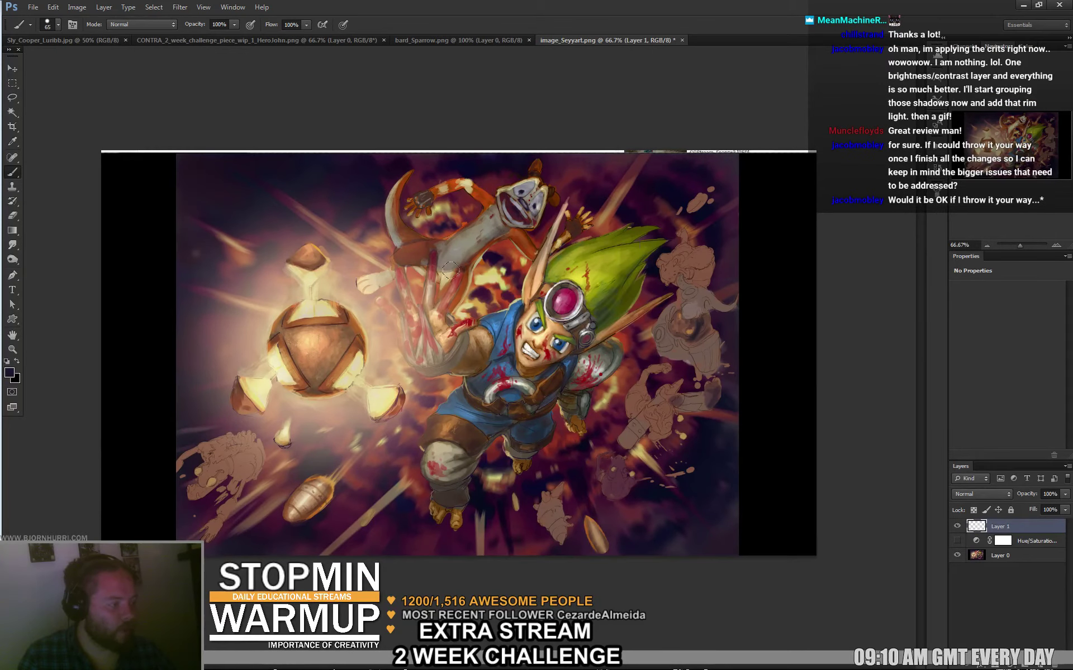
pyautogui.moveTo(450, 270); pyautogui.dragTo(464, 239)
pyautogui.rightClick(526, 206)
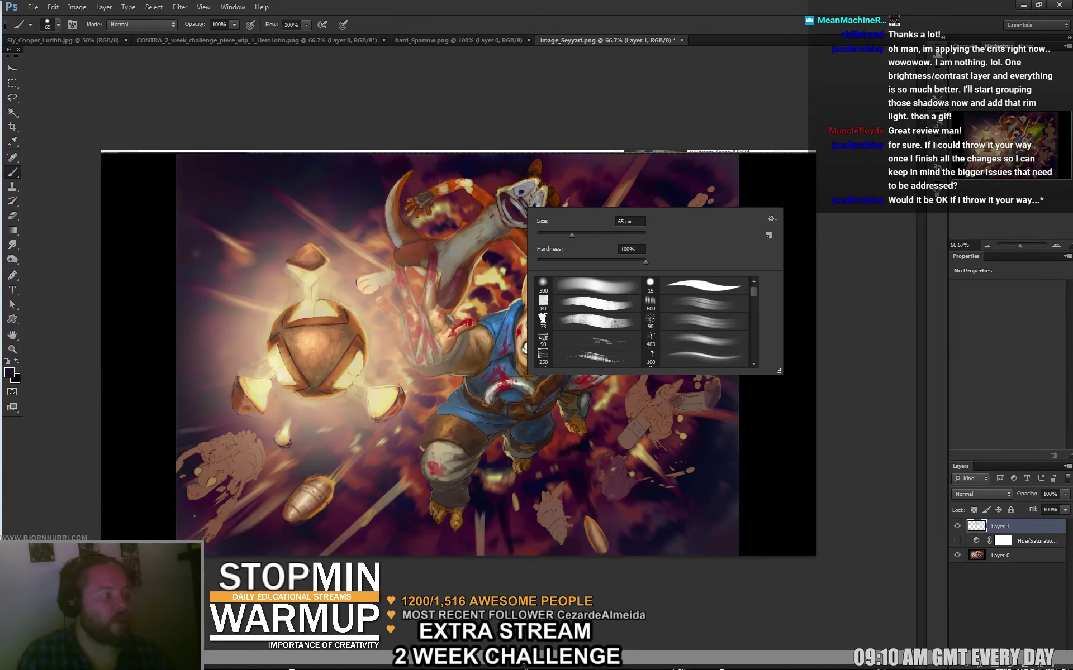
pyautogui.write('22')
pyautogui.press('Return')
pyautogui.moveTo(487, 202)
pyautogui.mouseDown()
pyautogui.moveTo(442, 197)
pyautogui.moveTo(473, 190)
pyautogui.mouseUp()
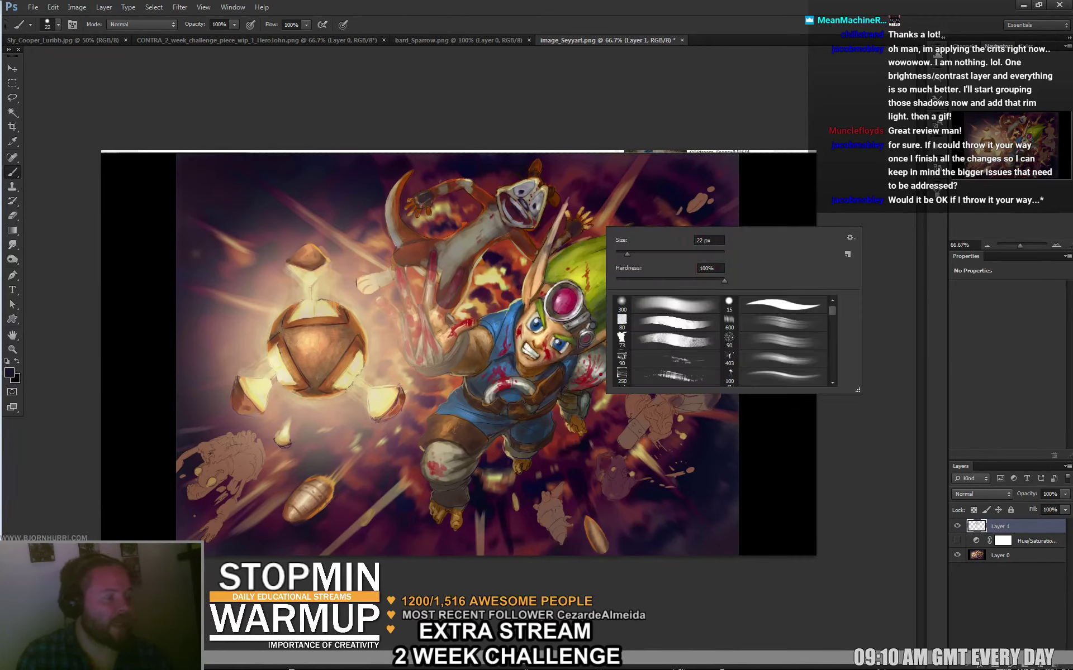
# With a 35 px brush, darken the boy's green hair and shoulder pad down to his belt.
pyautogui.rightClick(603, 228)
pyautogui.write('35')
pyautogui.press('Return')
pyautogui.moveTo(559, 229)
pyautogui.mouseDown()
pyautogui.moveTo(533, 301)
pyautogui.moveTo(590, 261)
pyautogui.moveTo(570, 291)
pyautogui.moveTo(612, 278)
pyautogui.moveTo(598, 303)
pyautogui.moveTo(615, 292)
pyautogui.moveTo(611, 311)
pyautogui.moveTo(557, 295)
pyautogui.moveTo(536, 342)
pyautogui.moveTo(536, 324)
pyautogui.moveTo(531, 331)
pyautogui.moveTo(536, 355)
pyautogui.moveTo(574, 331)
pyautogui.moveTo(536, 357)
pyautogui.moveTo(549, 374)
pyautogui.moveTo(504, 402)
pyautogui.moveTo(498, 390)
pyautogui.moveTo(486, 394)
pyautogui.moveTo(499, 376)
pyautogui.moveTo(455, 360)
pyautogui.moveTo(491, 352)
pyautogui.moveTo(506, 330)
pyautogui.moveTo(487, 335)
pyautogui.moveTo(509, 359)
pyautogui.moveTo(514, 346)
pyautogui.moveTo(462, 354)
pyautogui.moveTo(439, 333)
pyautogui.moveTo(429, 350)
pyautogui.moveTo(433, 287)
pyautogui.moveTo(448, 297)
pyautogui.moveTo(421, 324)
pyautogui.moveTo(406, 285)
pyautogui.moveTo(419, 351)
pyautogui.moveTo(387, 310)
pyautogui.moveTo(418, 364)
pyautogui.moveTo(452, 349)
pyautogui.mouseUp()
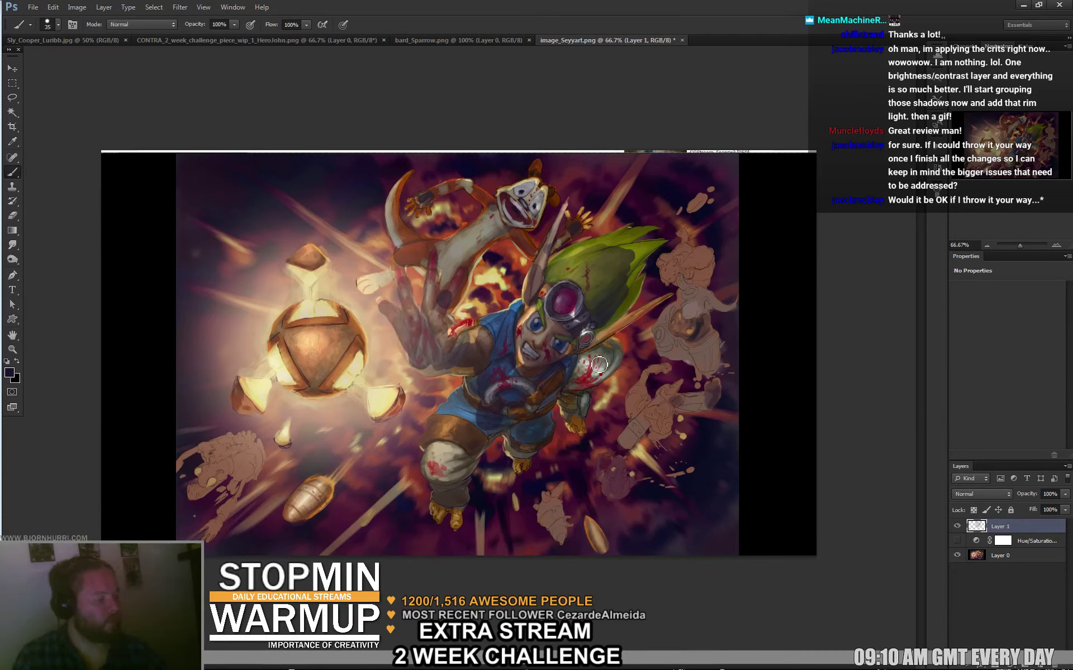
pyautogui.moveTo(589, 363)
pyautogui.mouseDown()
pyautogui.moveTo(575, 413)
pyautogui.moveTo(539, 388)
pyautogui.moveTo(521, 426)
pyautogui.moveTo(539, 448)
pyautogui.moveTo(523, 446)
pyautogui.moveTo(525, 468)
pyautogui.moveTo(526, 431)
pyautogui.moveTo(480, 419)
pyautogui.moveTo(468, 441)
pyautogui.moveTo(470, 425)
pyautogui.moveTo(451, 443)
pyautogui.moveTo(455, 415)
pyautogui.moveTo(444, 422)
pyautogui.moveTo(433, 471)
pyautogui.moveTo(468, 448)
pyautogui.moveTo(448, 500)
pyautogui.moveTo(459, 483)
pyautogui.moveTo(441, 512)
pyautogui.mouseUp()
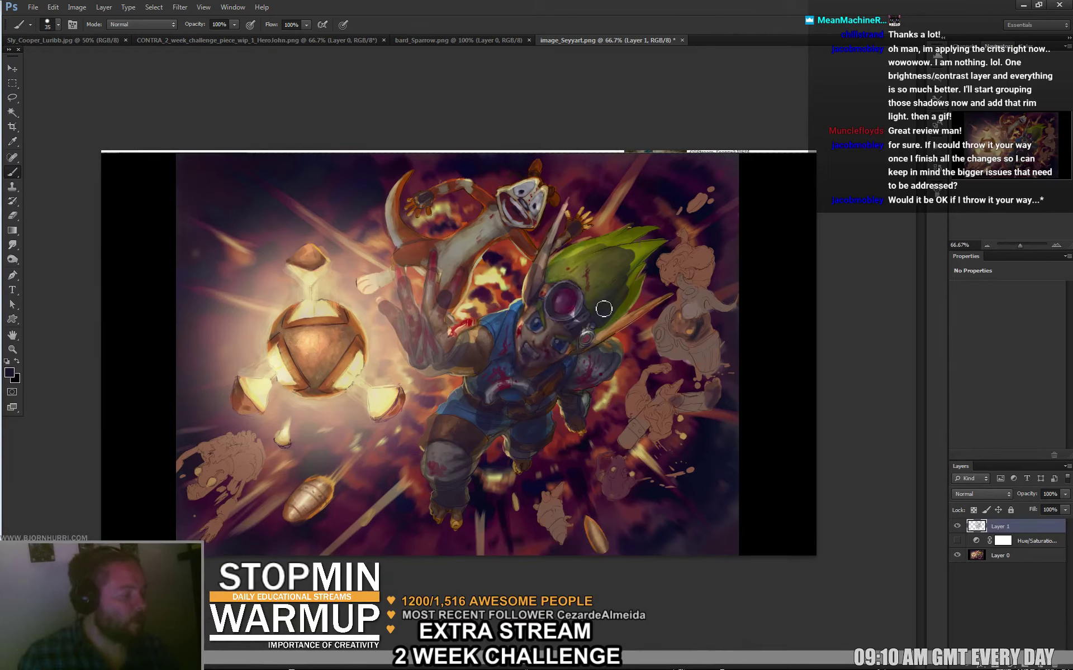
# Try brush sizes of 14 and 88 px, then settle on a 27 px brush.
pyautogui.rightClick(626, 320)
pyautogui.moveTo(687, 335); pyautogui.dragTo(670, 335)
pyautogui.press('Return')
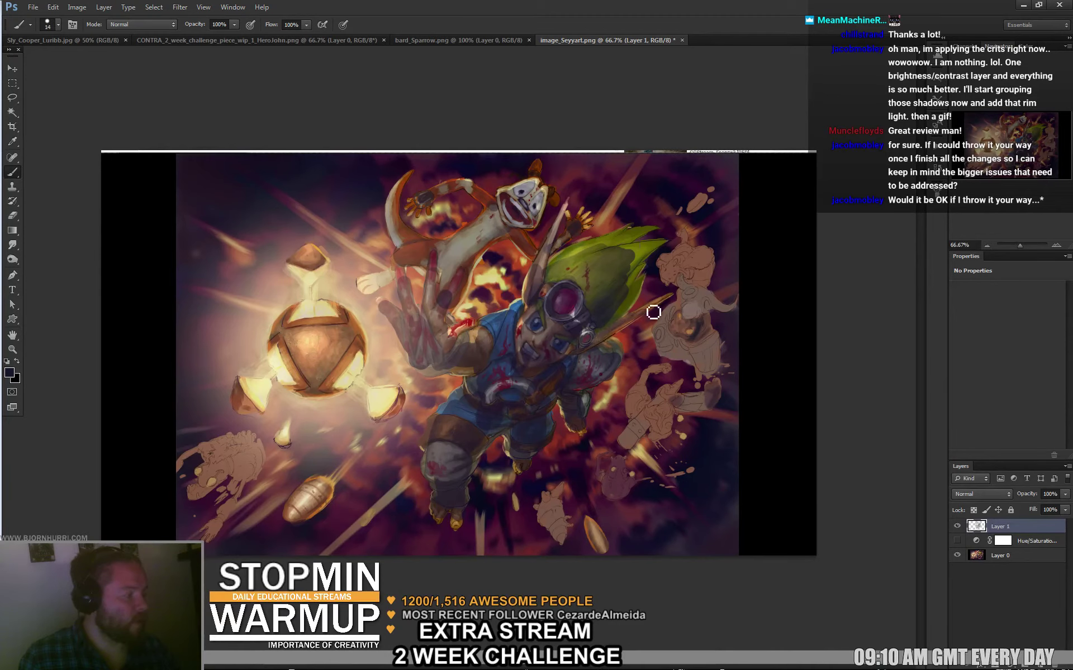
pyautogui.rightClick(581, 255)
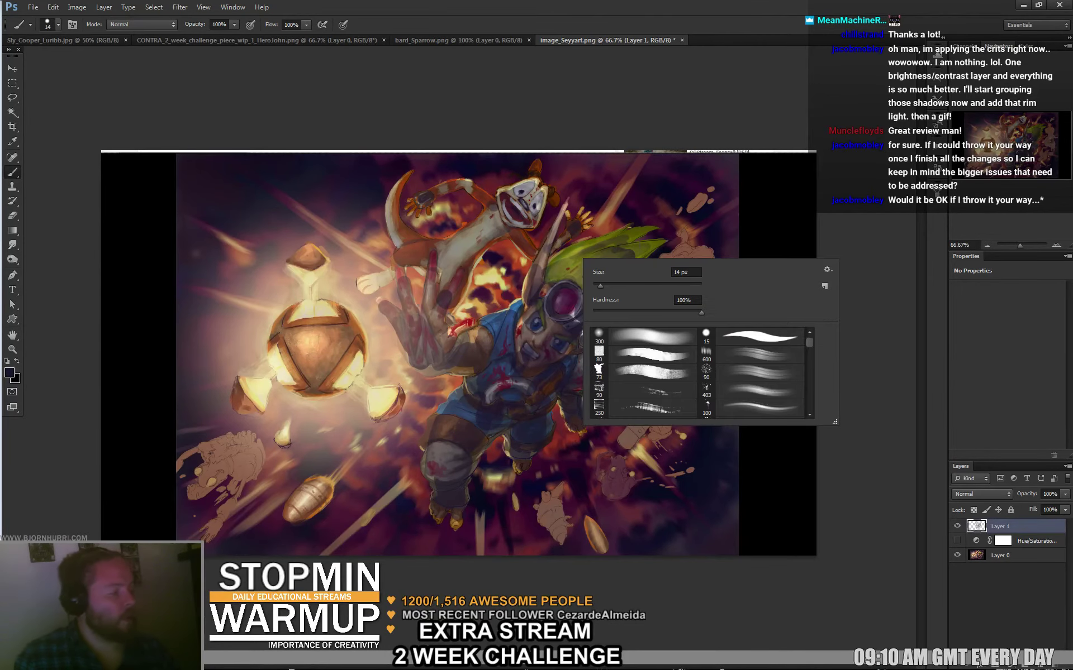
pyautogui.moveTo(600, 286); pyautogui.dragTo(638, 286)
pyautogui.press('Return')
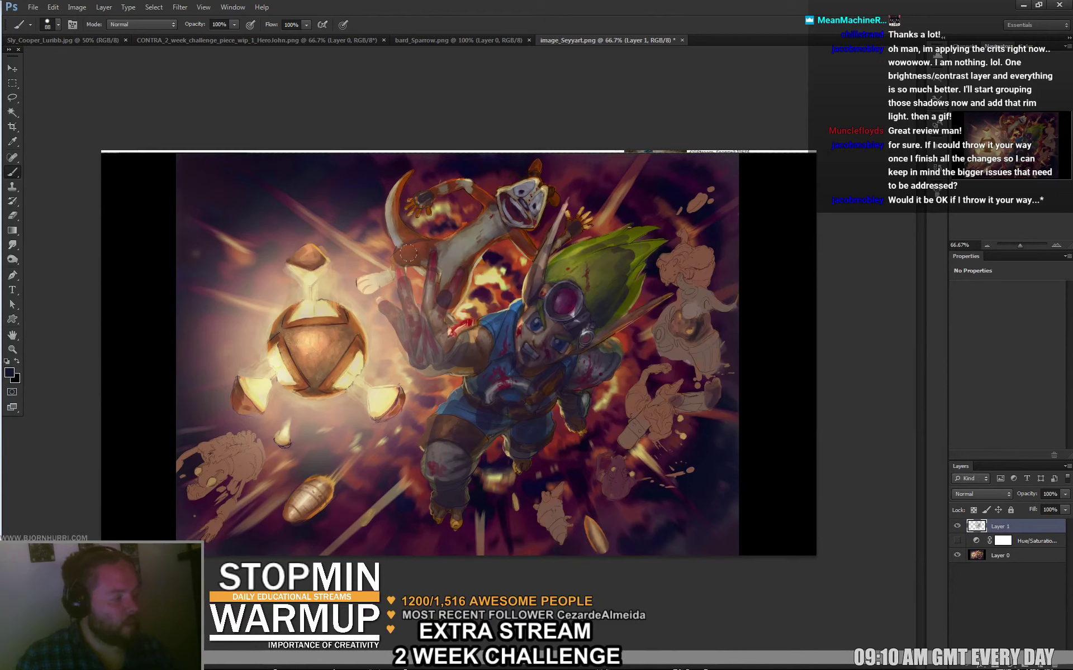
pyautogui.rightClick(410, 267)
pyautogui.write('27')
pyautogui.press('Return')
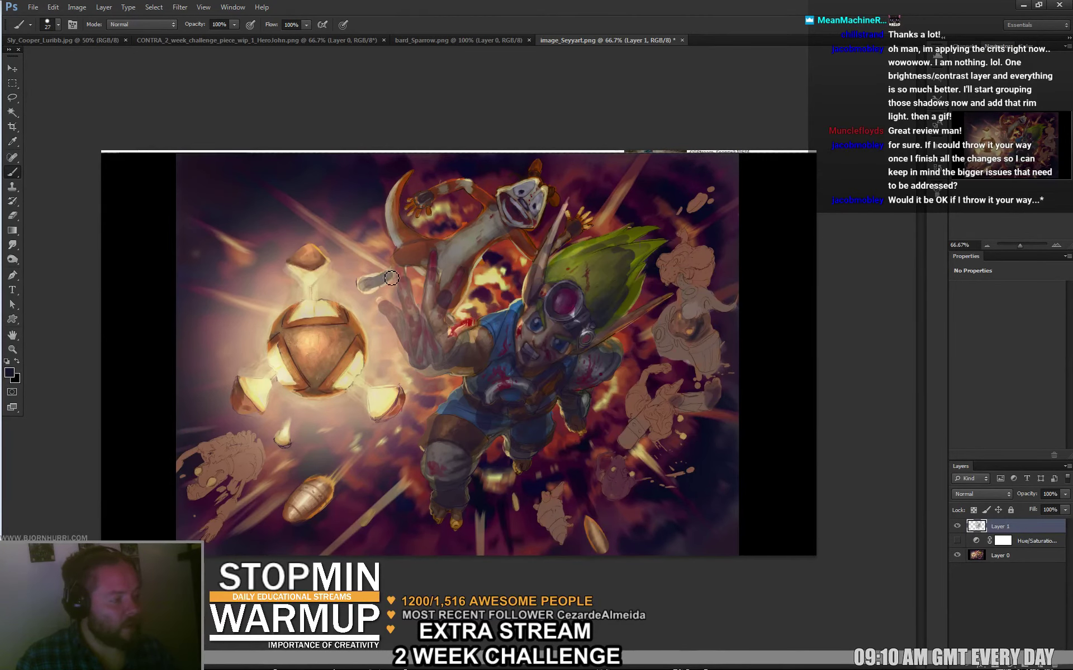
# Shade the creature's hip, boy's hand, lower-left bullet and both creature sketches, then hide Layer 1.
pyautogui.moveTo(409, 246); pyautogui.dragTo(395, 226)
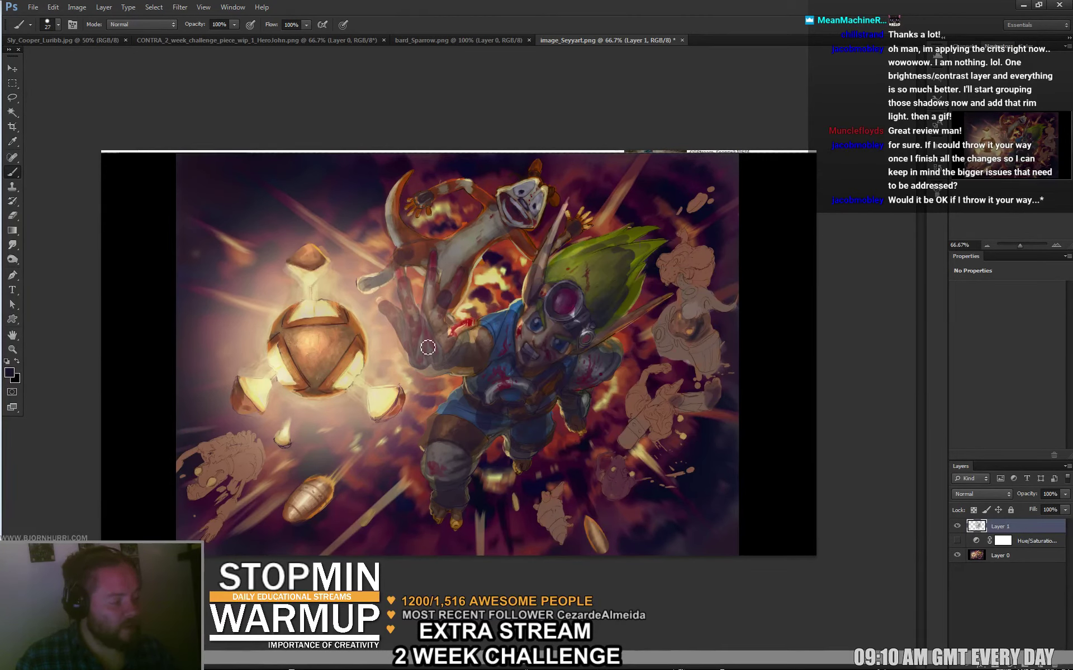
pyautogui.moveTo(427, 346)
pyautogui.mouseDown()
pyautogui.moveTo(466, 330)
pyautogui.moveTo(431, 295)
pyautogui.moveTo(446, 316)
pyautogui.mouseUp()
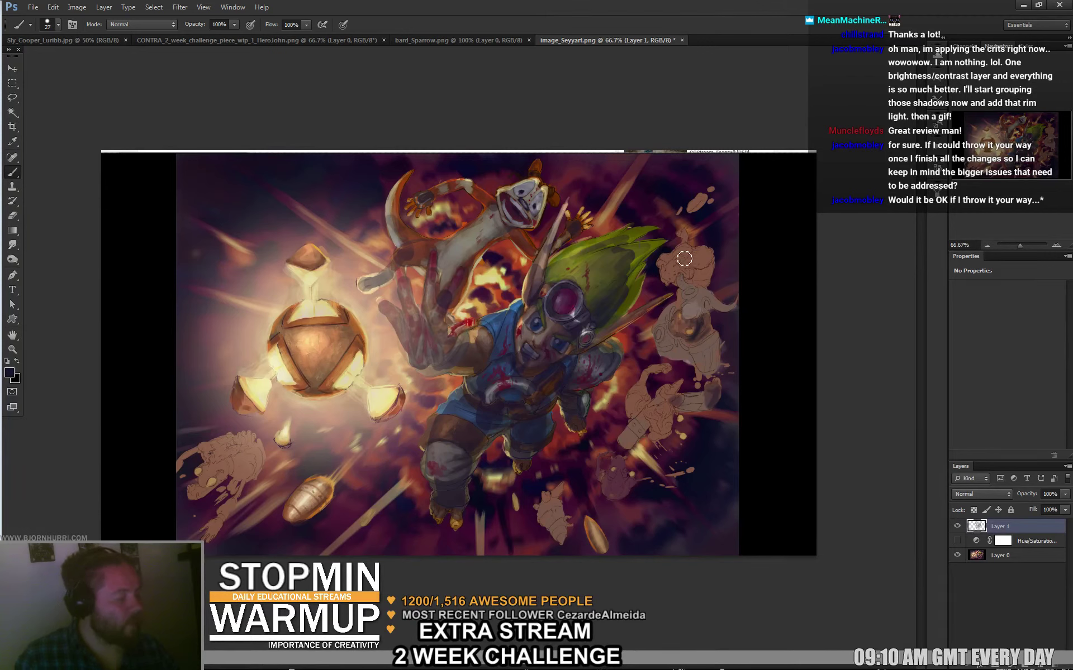
pyautogui.moveTo(338, 494); pyautogui.dragTo(308, 504)
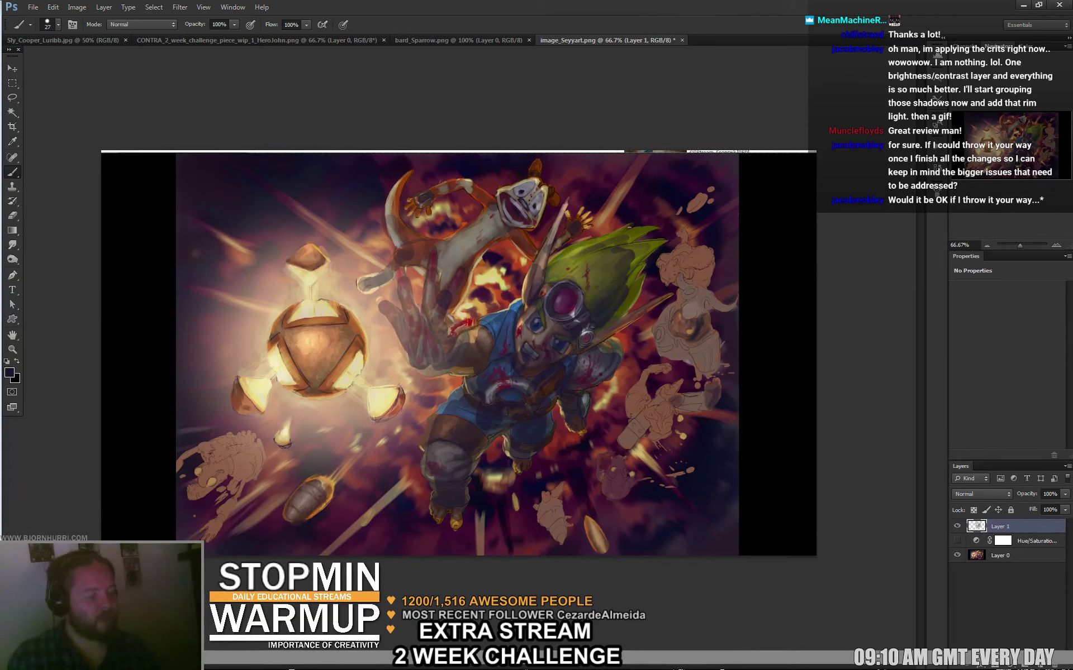
pyautogui.moveTo(189, 495)
pyautogui.mouseDown()
pyautogui.moveTo(250, 473)
pyautogui.moveTo(224, 527)
pyautogui.moveTo(249, 486)
pyautogui.moveTo(200, 455)
pyautogui.moveTo(242, 410)
pyautogui.mouseUp()
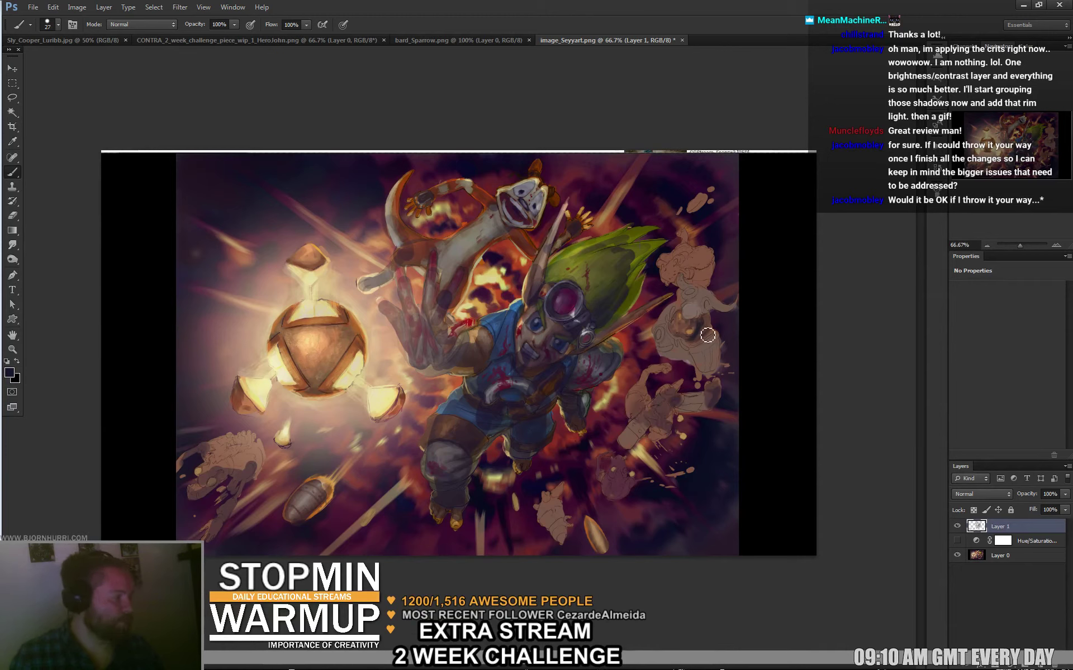
pyautogui.moveTo(702, 323)
pyautogui.mouseDown()
pyautogui.moveTo(678, 313)
pyautogui.moveTo(706, 374)
pyautogui.moveTo(709, 359)
pyautogui.moveTo(685, 332)
pyautogui.moveTo(705, 265)
pyautogui.moveTo(700, 283)
pyautogui.moveTo(680, 275)
pyautogui.moveTo(678, 287)
pyautogui.moveTo(668, 270)
pyautogui.moveTo(700, 291)
pyautogui.moveTo(701, 308)
pyautogui.moveTo(670, 334)
pyautogui.moveTo(680, 358)
pyautogui.moveTo(676, 348)
pyautogui.moveTo(696, 364)
pyautogui.mouseUp()
pyautogui.hotkey('ctrl', 'z')
pyautogui.press('e')
pyautogui.press('b')
pyautogui.moveTo(640, 402)
pyautogui.mouseDown()
pyautogui.moveTo(659, 431)
pyautogui.moveTo(651, 384)
pyautogui.mouseUp()
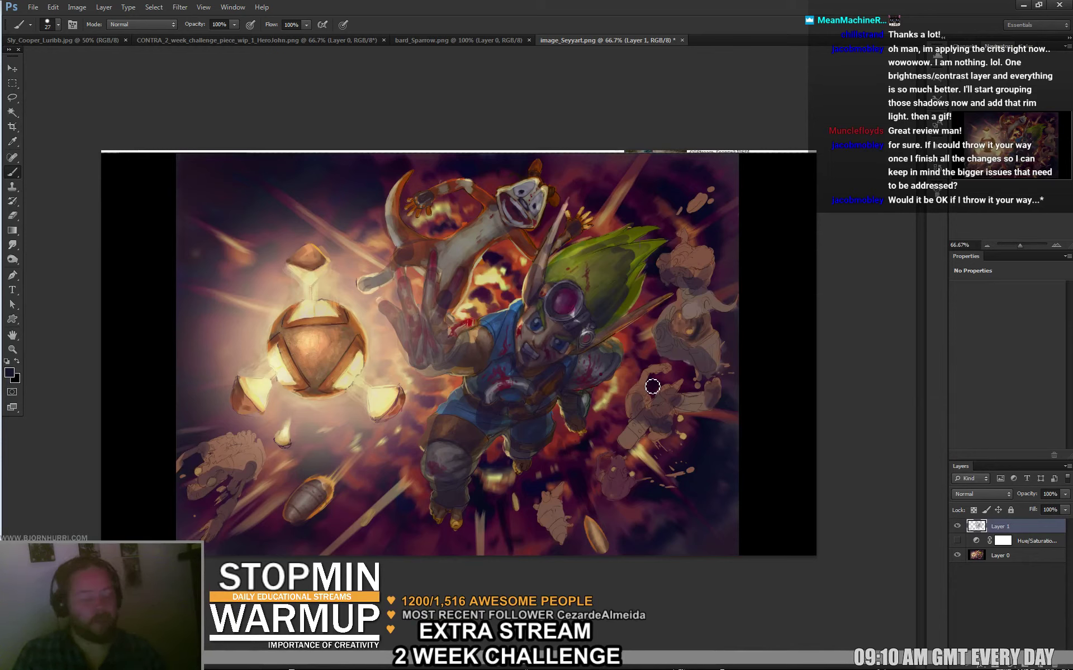
pyautogui.click(955, 525)
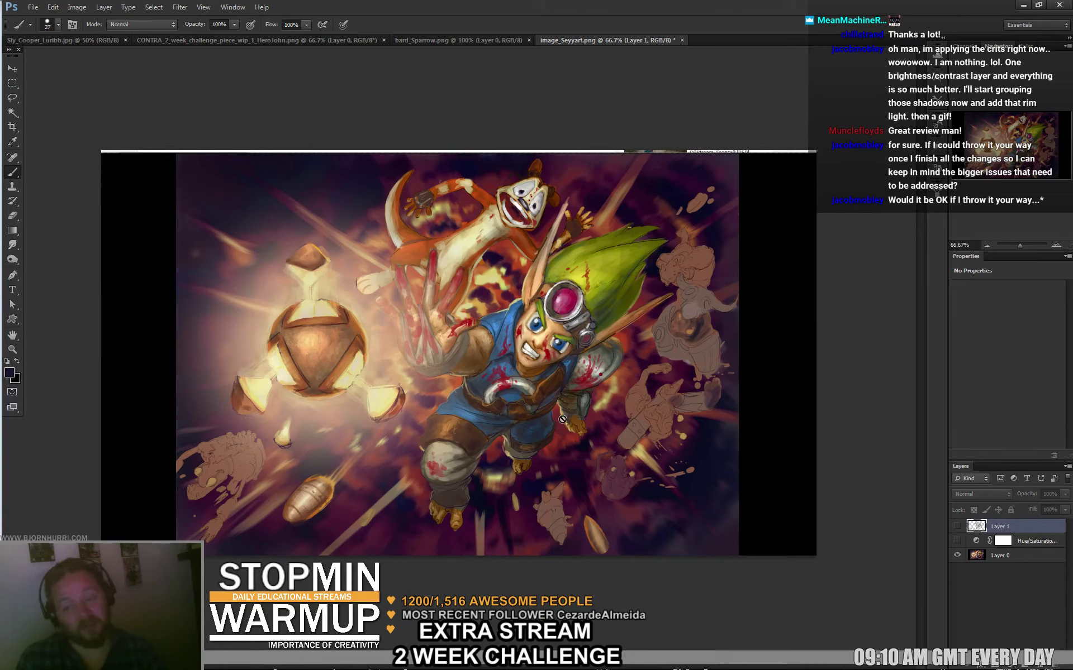
# Show the paint-over again, add a new layer and pick an orange paint colour.
pyautogui.click(958, 526)
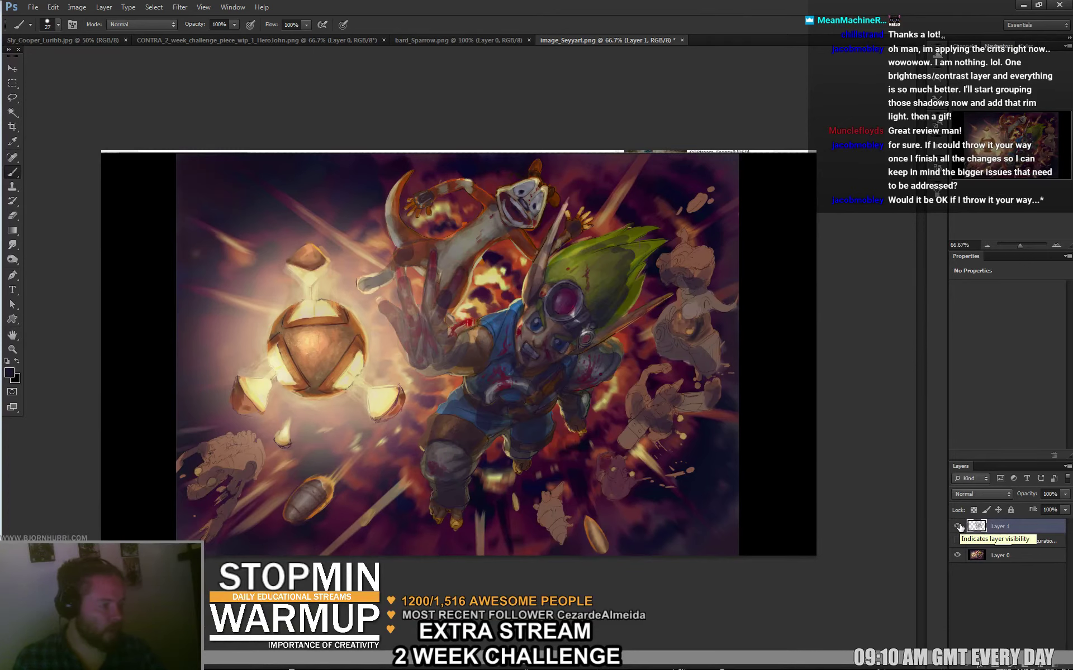
pyautogui.hotkey('ctrl', 'shift', 'alt', 'n')
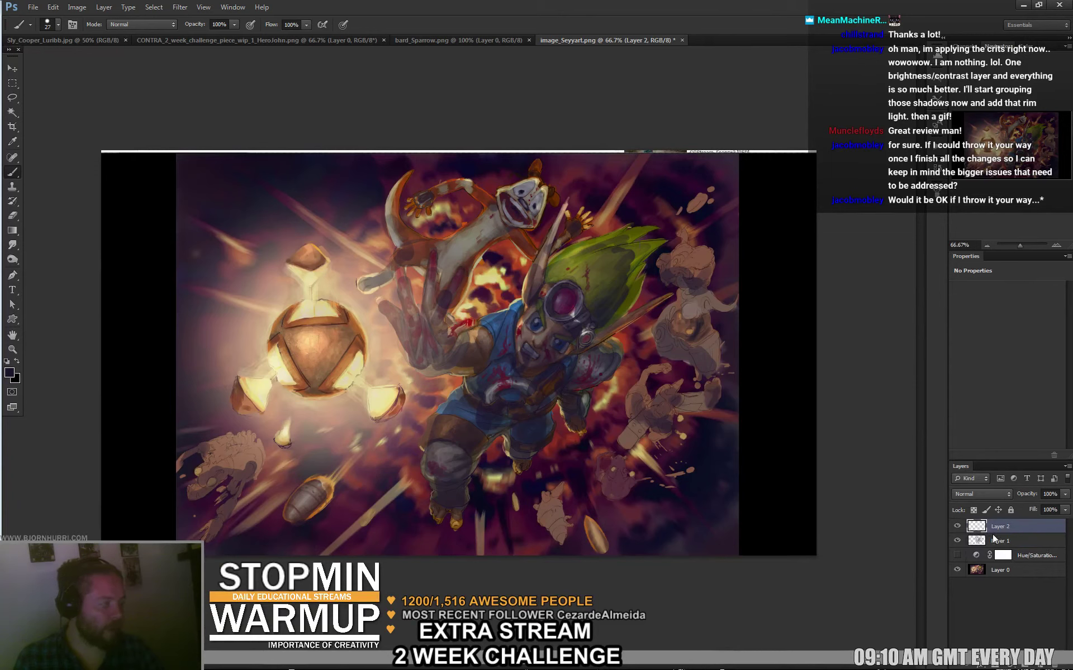
pyautogui.keyDown('alt'); pyautogui.click(505, 282); pyautogui.keyUp('alt')
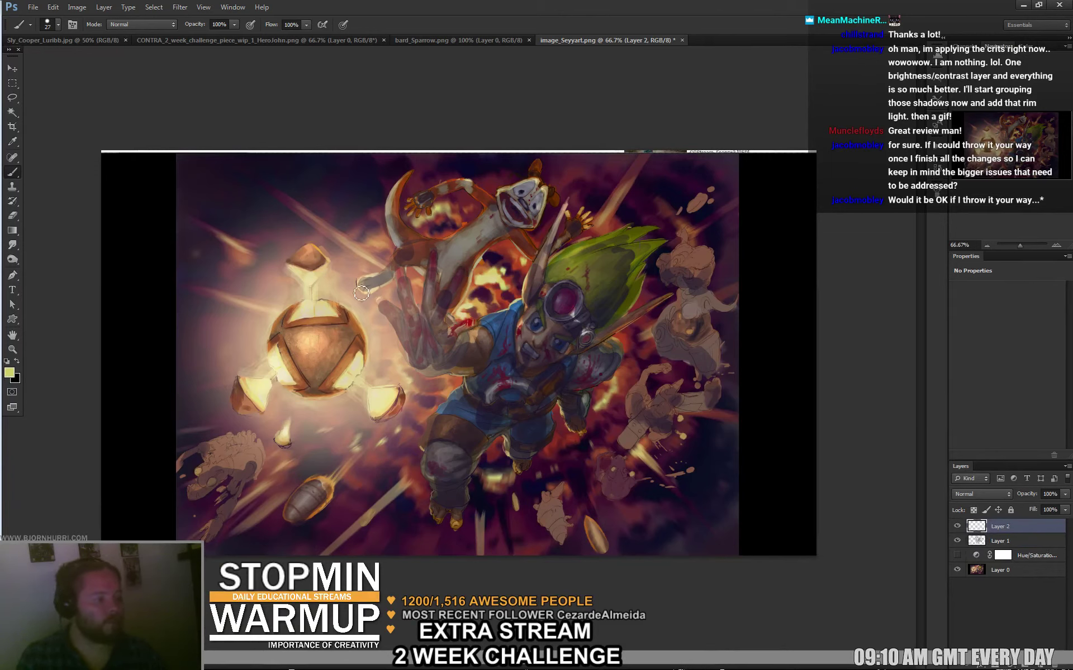
pyautogui.press('i')
pyautogui.click(9, 372)
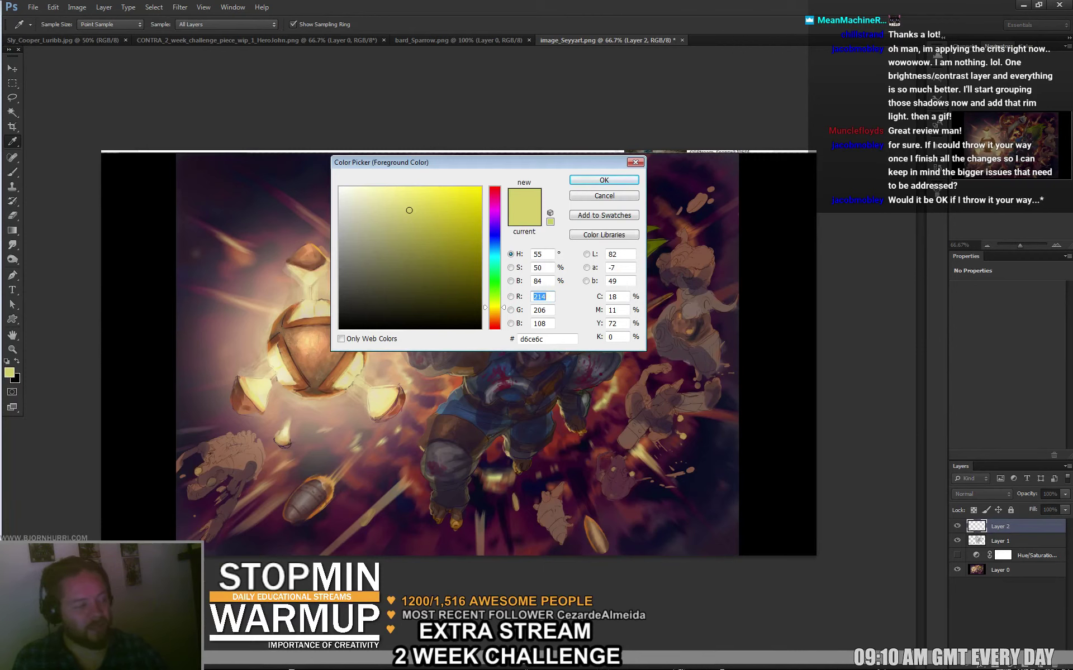
pyautogui.click(494, 317)
pyautogui.click(604, 180)
pyautogui.press('b')
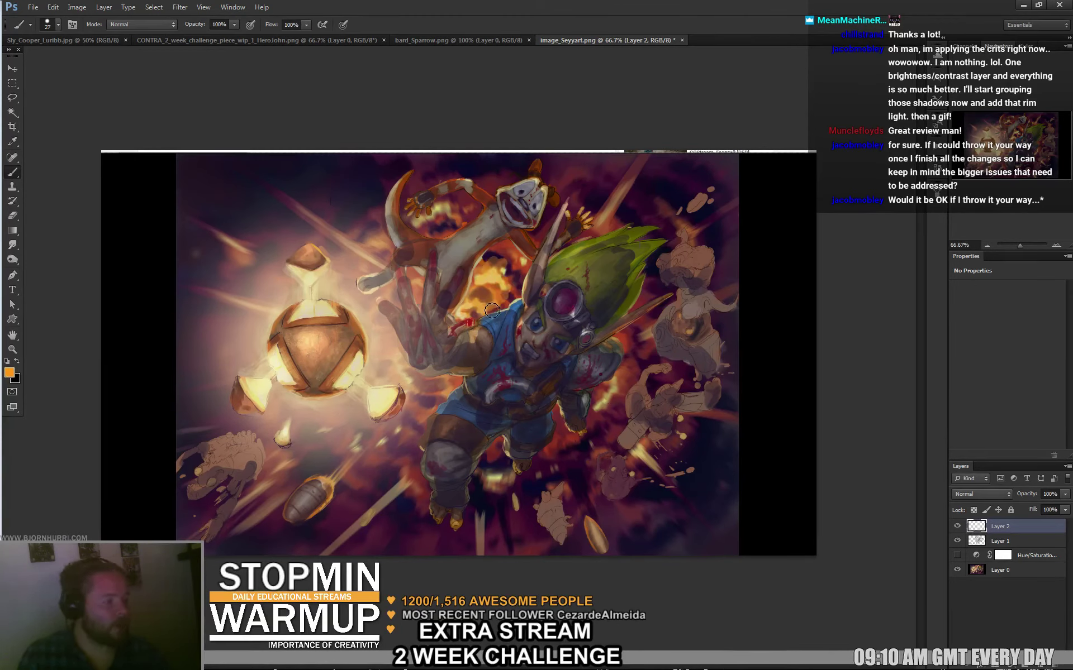
# Paint orange glow into the explosion and over the boy's legs with a soft 300 px brush.
pyautogui.moveTo(512, 300)
pyautogui.mouseDown()
pyautogui.moveTo(508, 270)
pyautogui.moveTo(478, 292)
pyautogui.moveTo(508, 217)
pyautogui.moveTo(427, 237)
pyautogui.moveTo(475, 216)
pyautogui.moveTo(444, 211)
pyautogui.moveTo(387, 271)
pyautogui.moveTo(418, 287)
pyautogui.mouseUp()
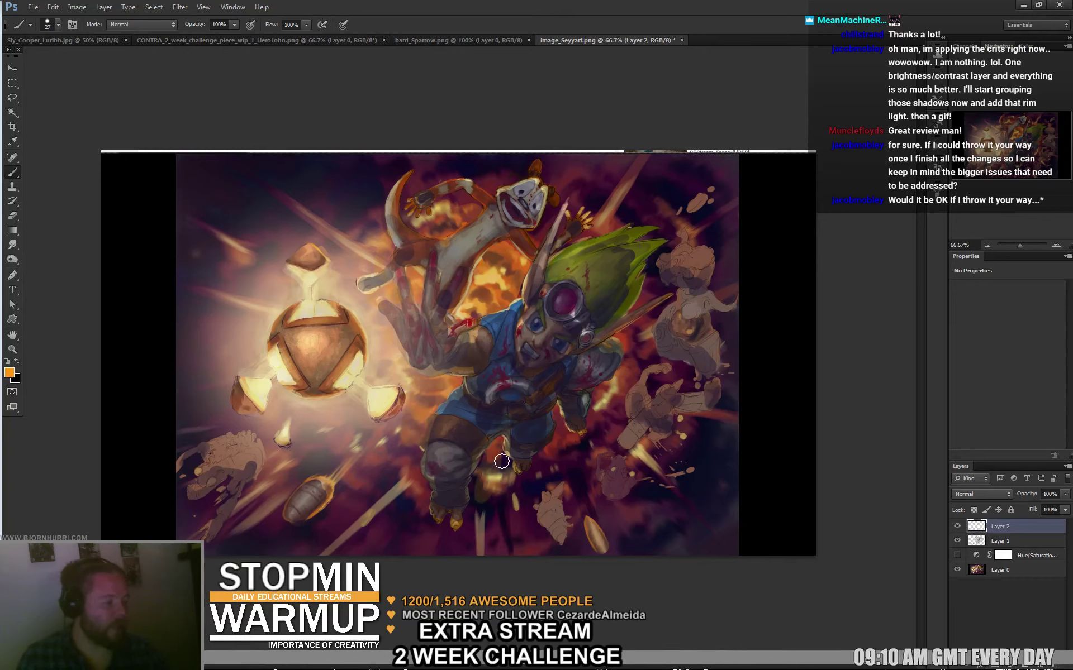
pyautogui.moveTo(510, 470)
pyautogui.mouseDown()
pyautogui.moveTo(481, 483)
pyautogui.moveTo(496, 509)
pyautogui.moveTo(557, 450)
pyautogui.moveTo(559, 408)
pyautogui.mouseUp()
pyautogui.rightClick(595, 441)
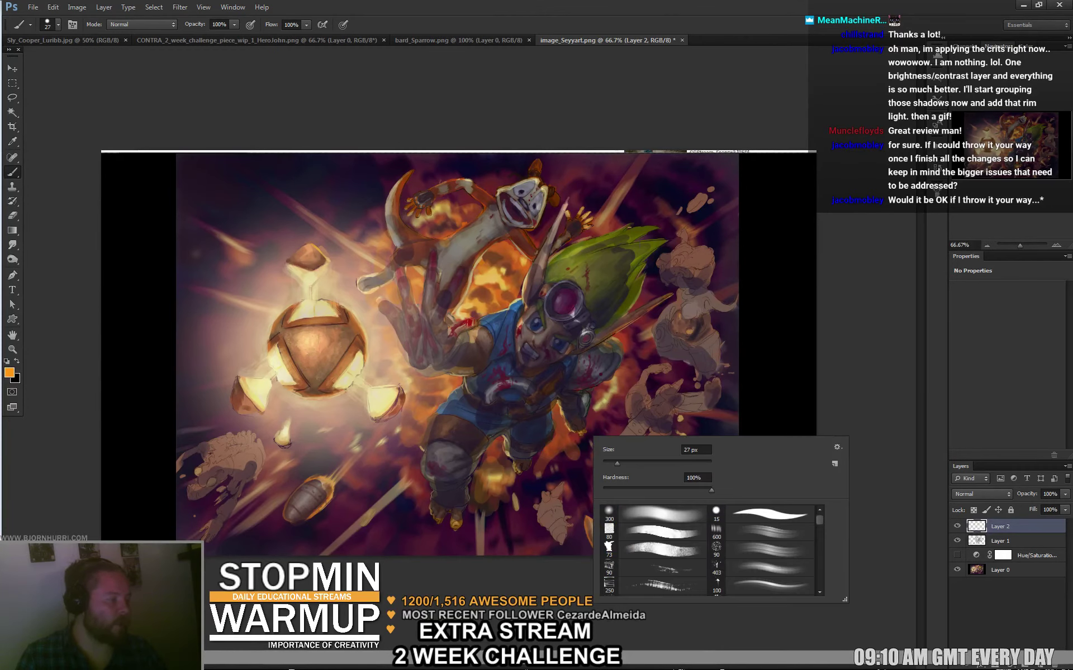
pyautogui.press('Escape')
pyautogui.rightClick(592, 428)
pyautogui.click(608, 500)
pyautogui.press('Escape')
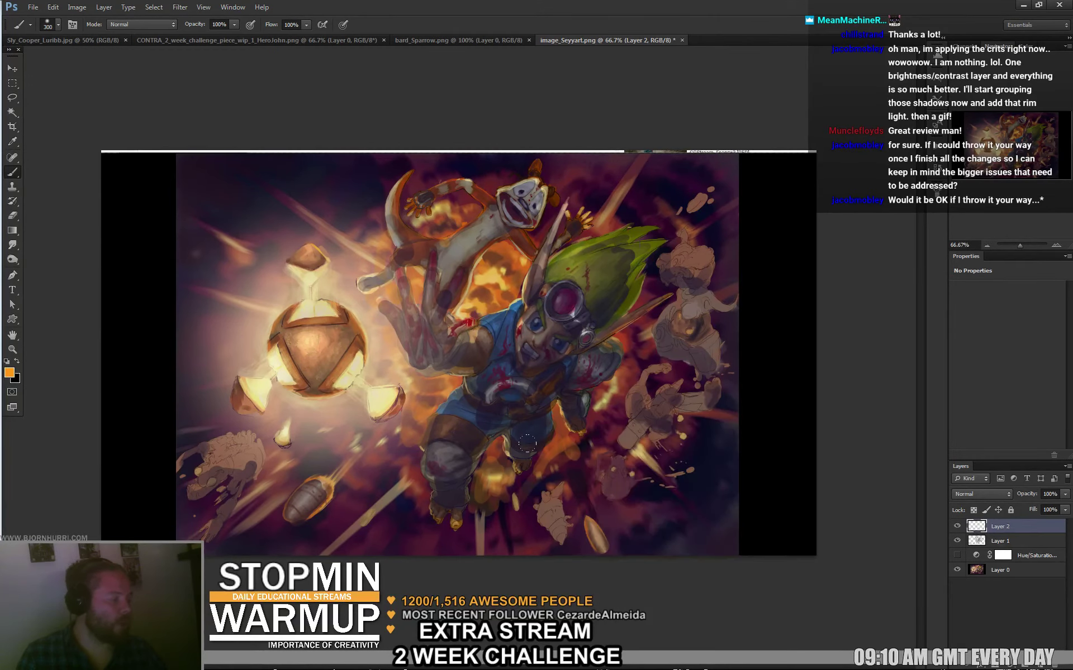
pyautogui.moveTo(527, 444)
pyautogui.mouseDown()
pyautogui.moveTo(564, 491)
pyautogui.moveTo(642, 413)
pyautogui.mouseUp()
# Add soft orange glow beside the green hair and atop the explosion, undoing one stroke.
pyautogui.rightClick(653, 398)
pyautogui.press('Escape')
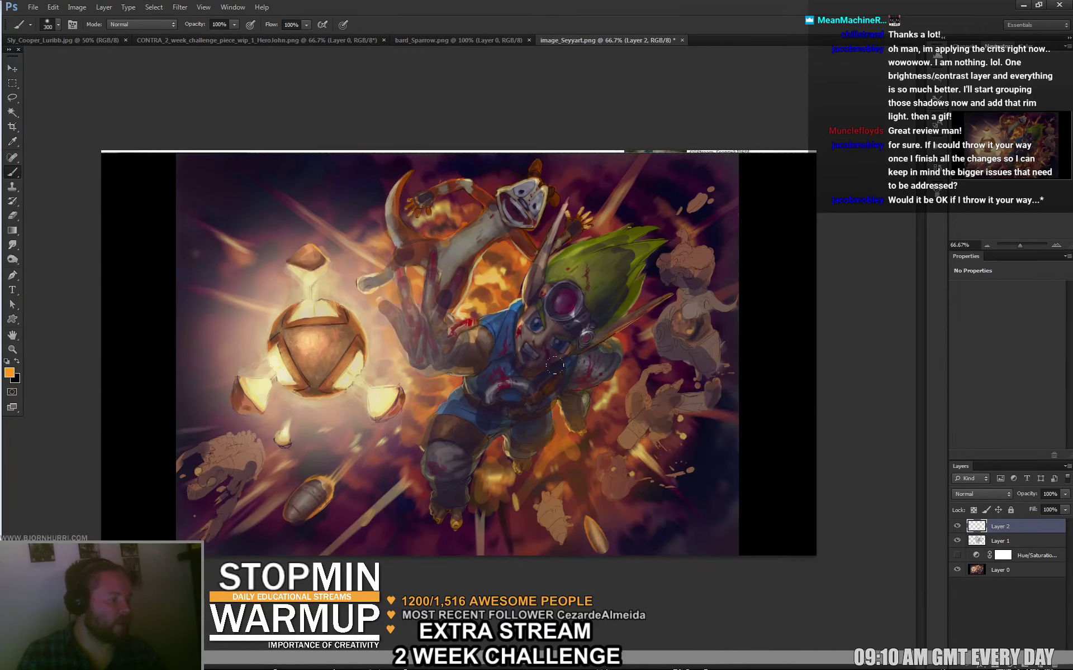
pyautogui.press('e')
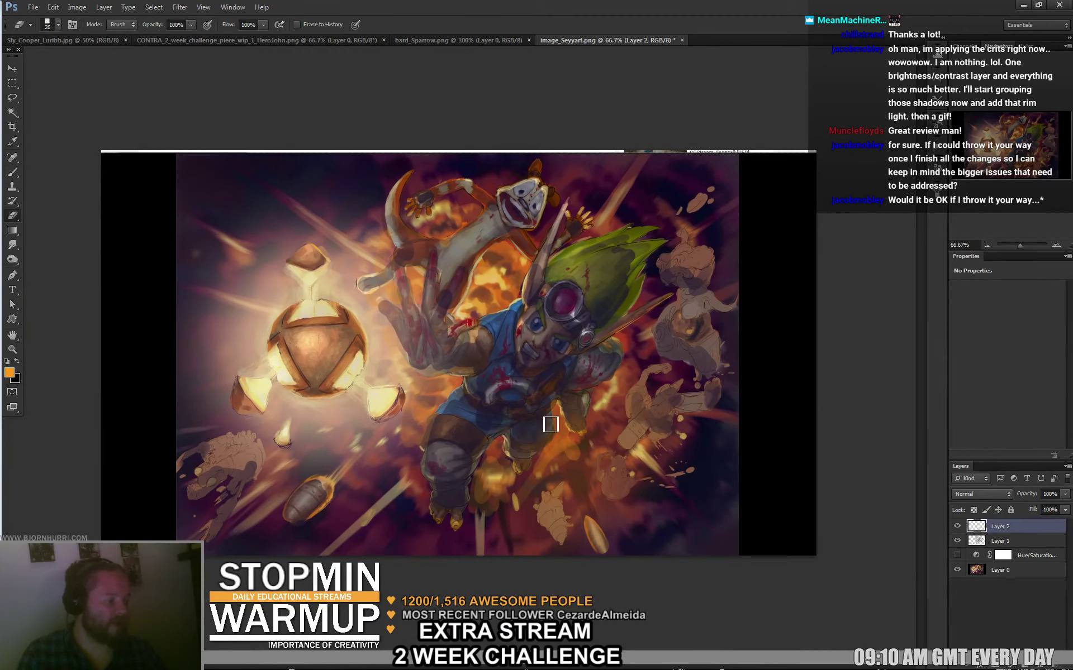
pyautogui.press('b')
pyautogui.moveTo(612, 311)
pyautogui.mouseDown()
pyautogui.moveTo(665, 357)
pyautogui.moveTo(635, 219)
pyautogui.mouseUp()
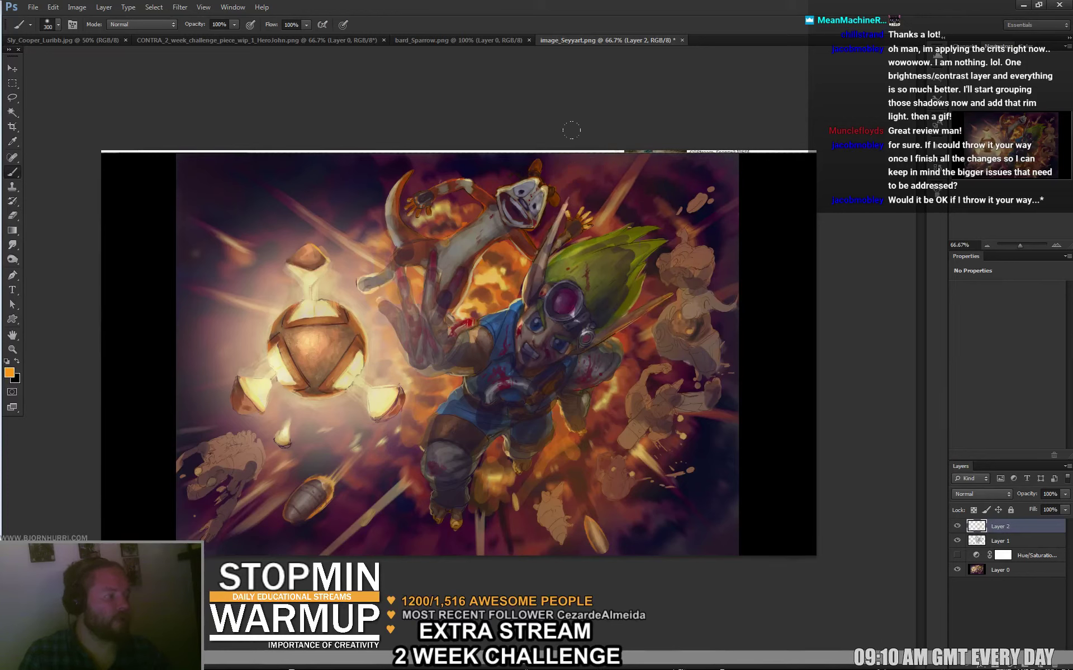
pyautogui.moveTo(469, 132); pyautogui.dragTo(424, 113)
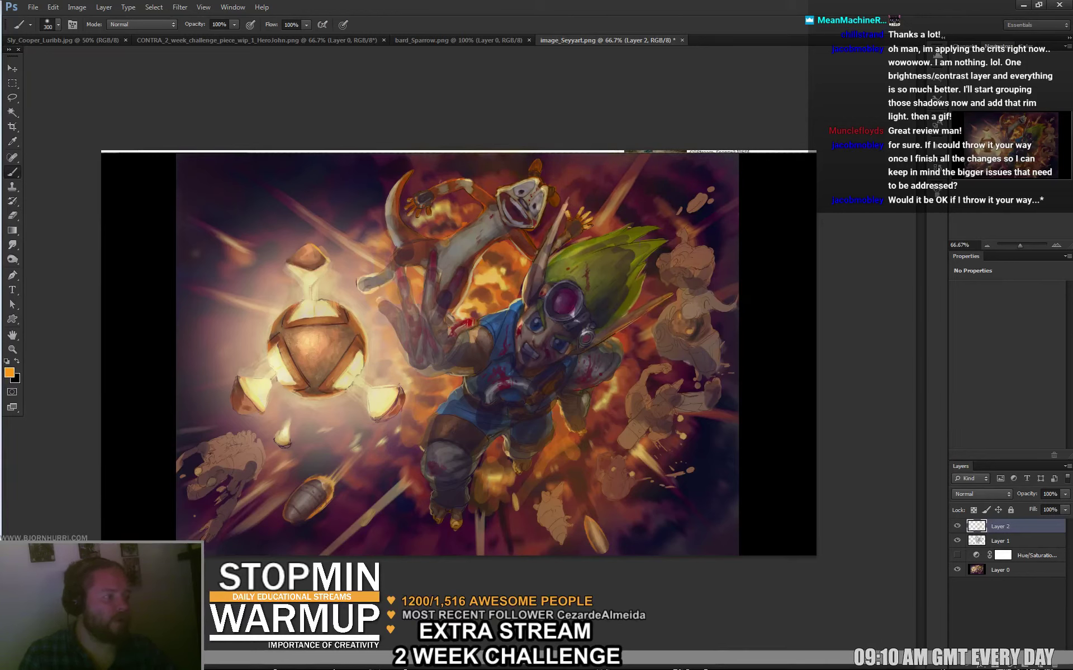
pyautogui.press('e')
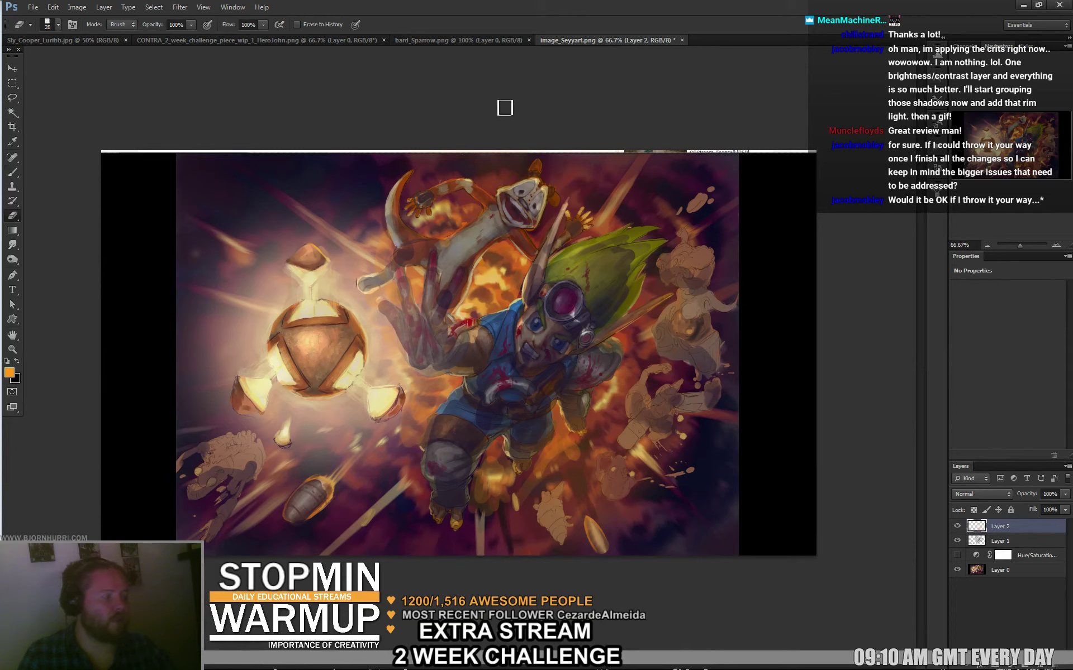
pyautogui.press('b')
pyautogui.moveTo(402, 201); pyautogui.dragTo(271, 190)
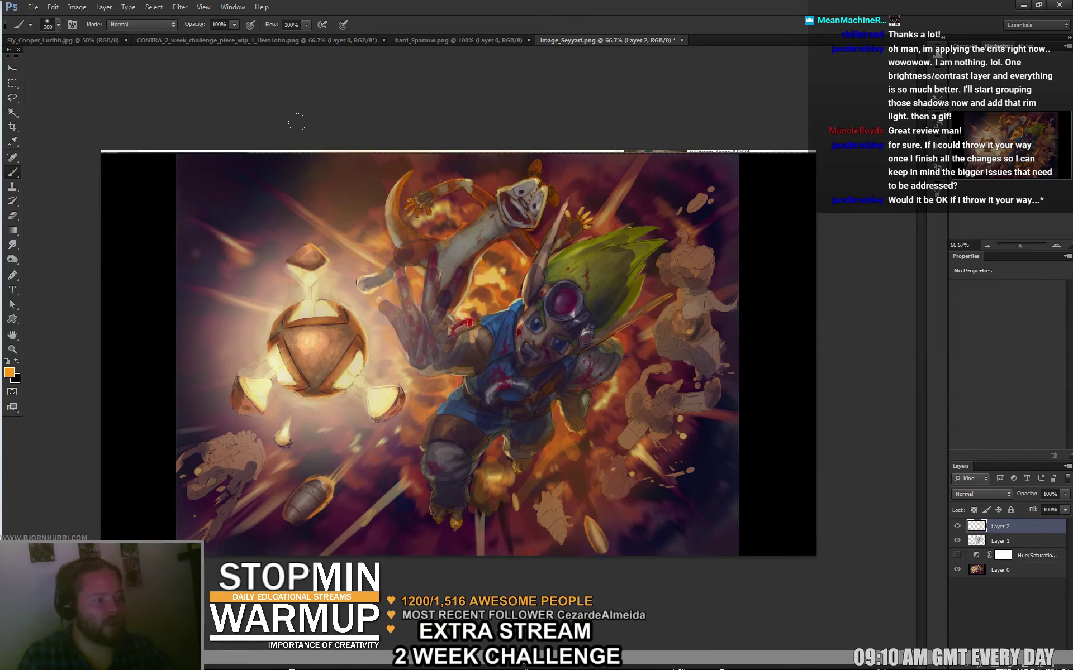
pyautogui.hotkey('ctrl', 'z')
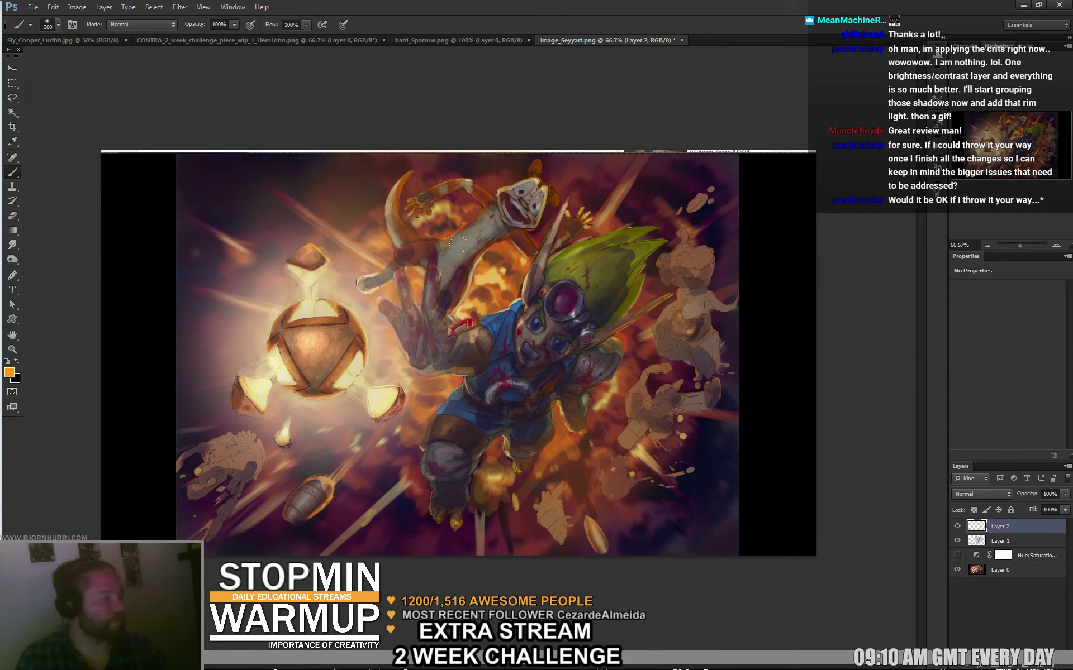
# Reselect the 300 px soft brush, resize it to 160 then 34 px, and sample dark maroon.
pyautogui.press('e')
pyautogui.rightClick(388, 185)
pyautogui.click(401, 259)
pyautogui.click(339, 98)
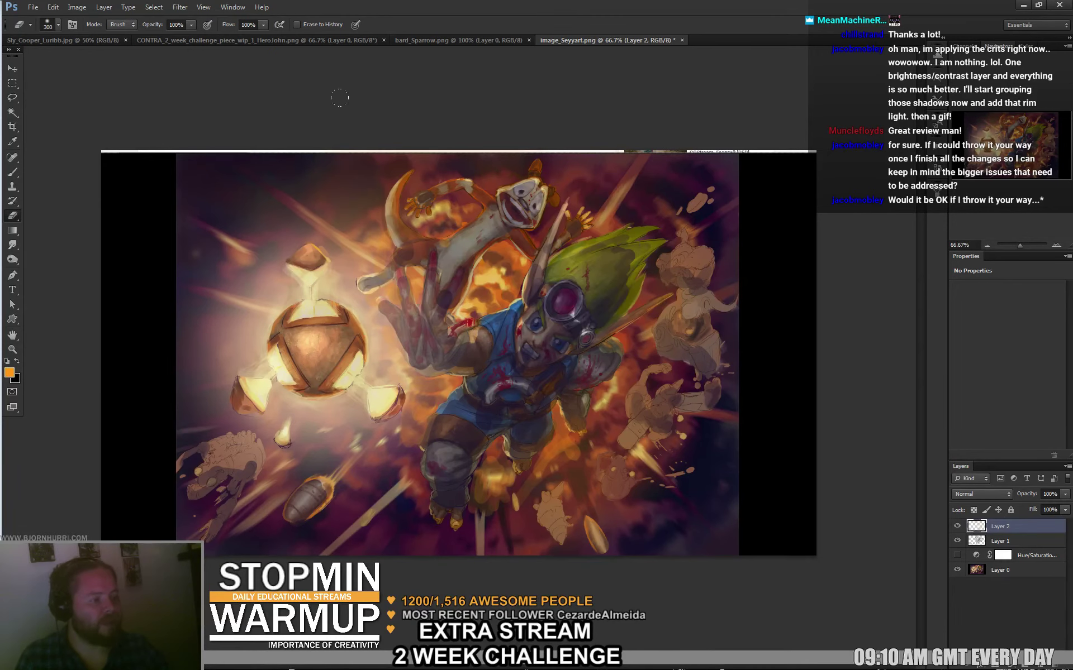
pyautogui.press('b')
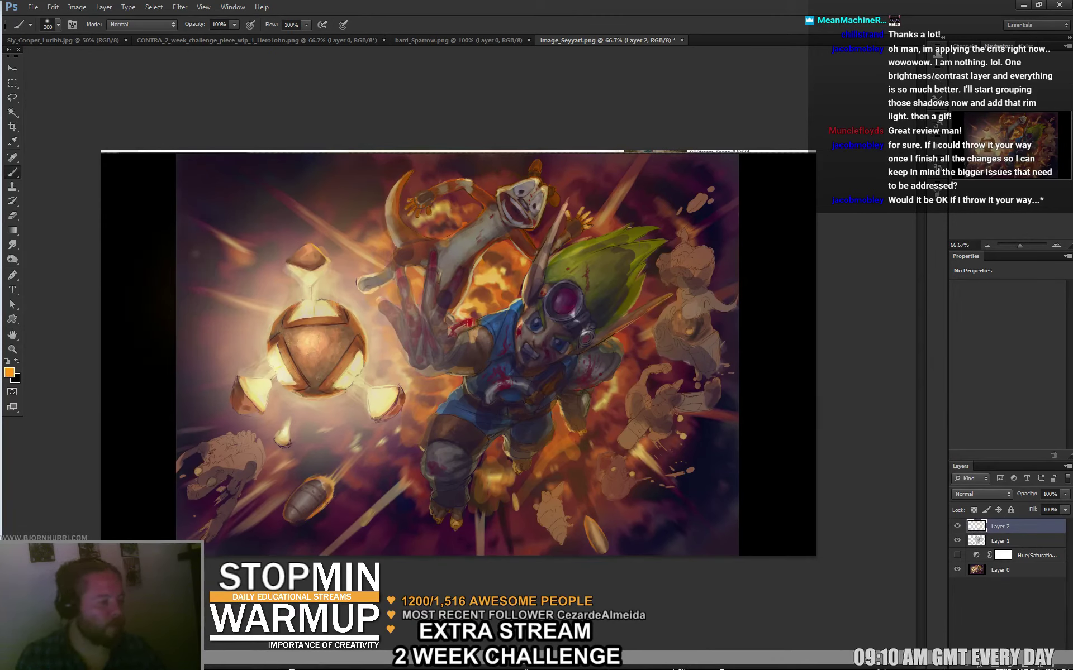
pyautogui.rightClick(637, 272)
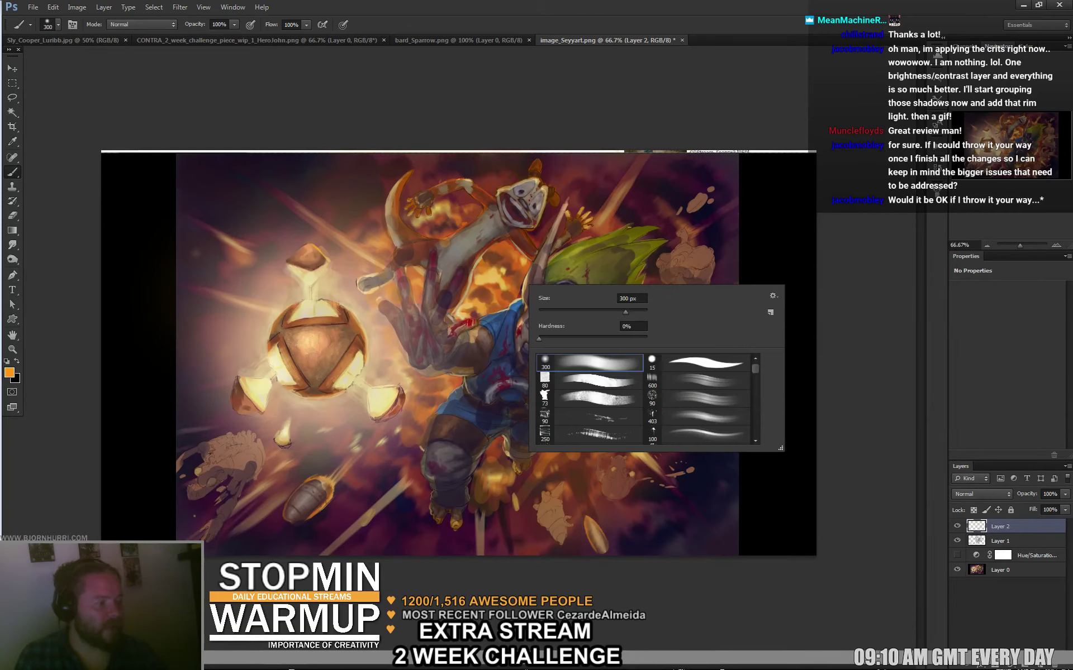
pyautogui.press('Return')
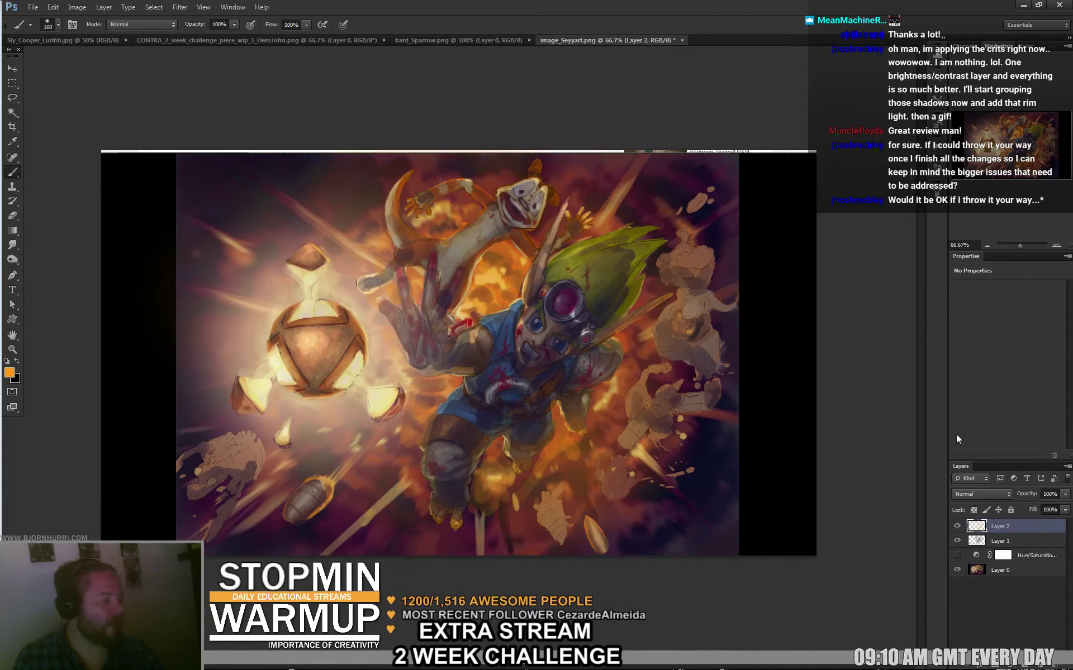
pyautogui.rightClick(508, 229)
pyautogui.press('Return')
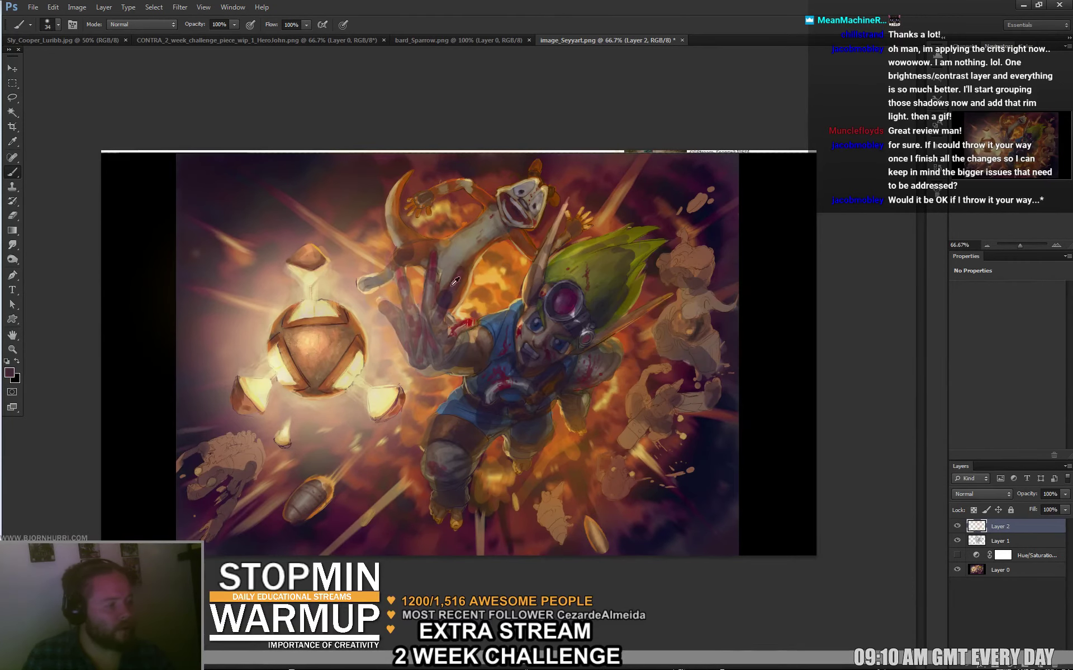
pyautogui.keyDown('alt'); pyautogui.click(447, 282); pyautogui.keyUp('alt')
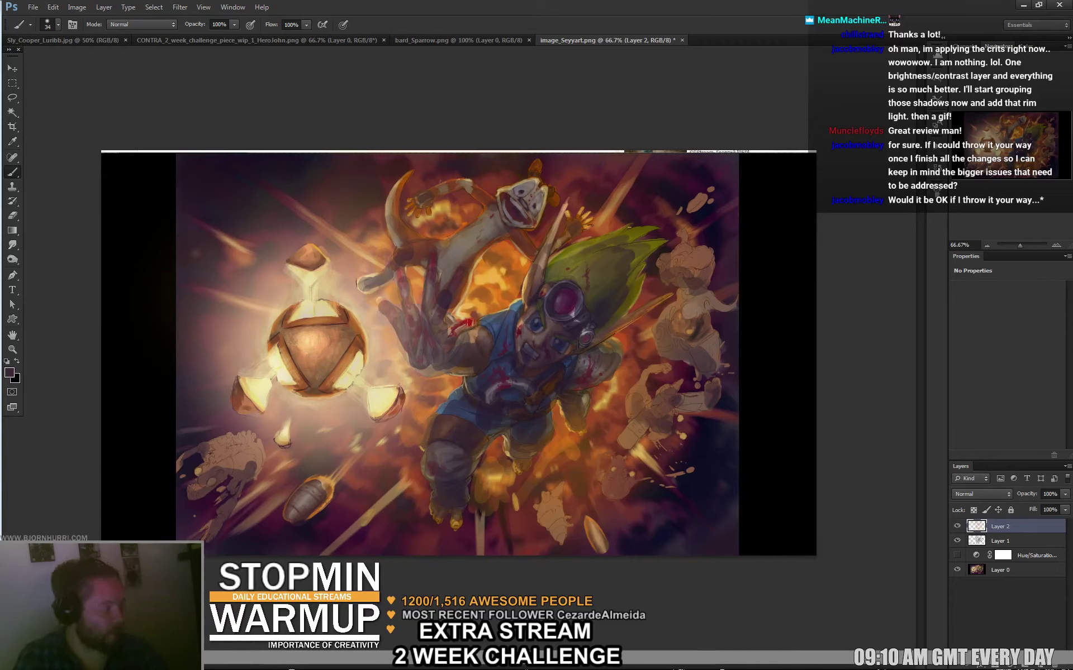
# Add Layer 3 and paint dark brown over the orb's glowing centre with a 236 px brush.
pyautogui.click(1040, 665)
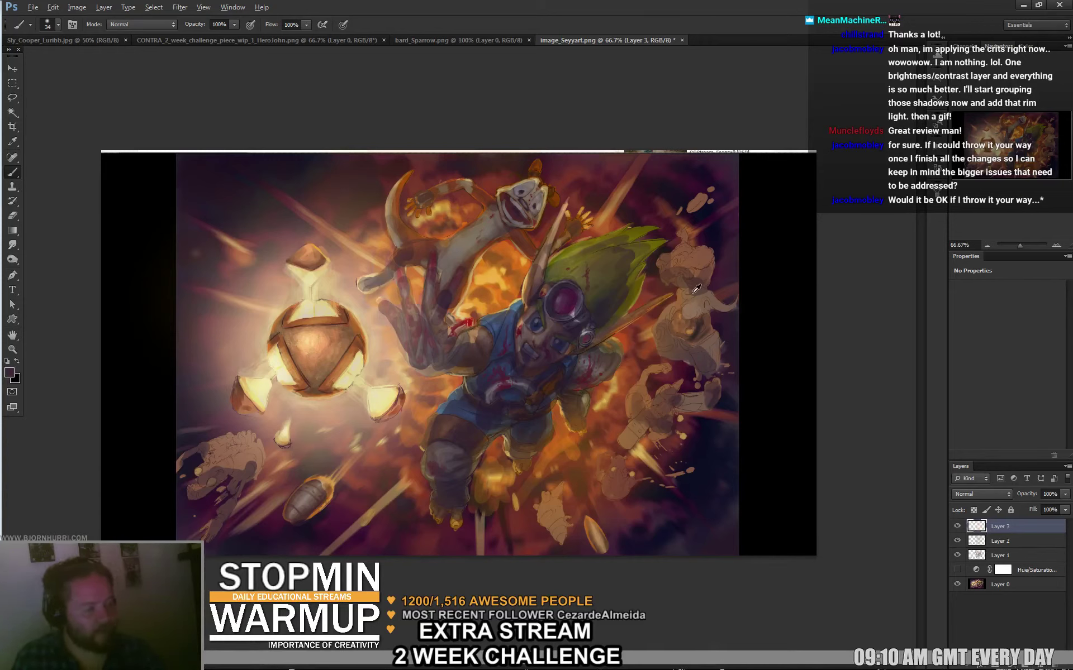
pyautogui.keyDown('alt'); pyautogui.click(707, 220); pyautogui.keyUp('alt')
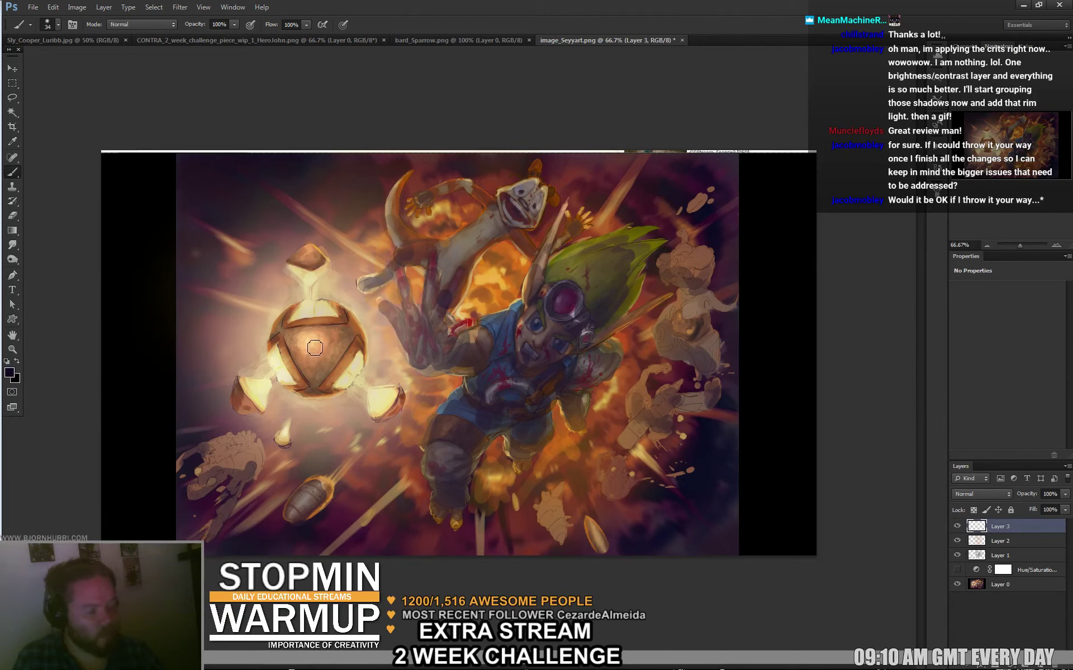
pyautogui.moveTo(320, 358)
pyautogui.mouseDown()
pyautogui.moveTo(313, 346)
pyautogui.moveTo(308, 366)
pyautogui.moveTo(290, 338)
pyautogui.moveTo(316, 355)
pyautogui.moveTo(313, 332)
pyautogui.moveTo(344, 327)
pyautogui.moveTo(279, 334)
pyautogui.moveTo(293, 318)
pyautogui.moveTo(338, 363)
pyautogui.moveTo(351, 328)
pyautogui.moveTo(330, 382)
pyautogui.moveTo(302, 392)
pyautogui.moveTo(319, 341)
pyautogui.moveTo(309, 341)
pyautogui.moveTo(323, 341)
pyautogui.moveTo(282, 358)
pyautogui.moveTo(295, 330)
pyautogui.moveTo(310, 371)
pyautogui.mouseUp()
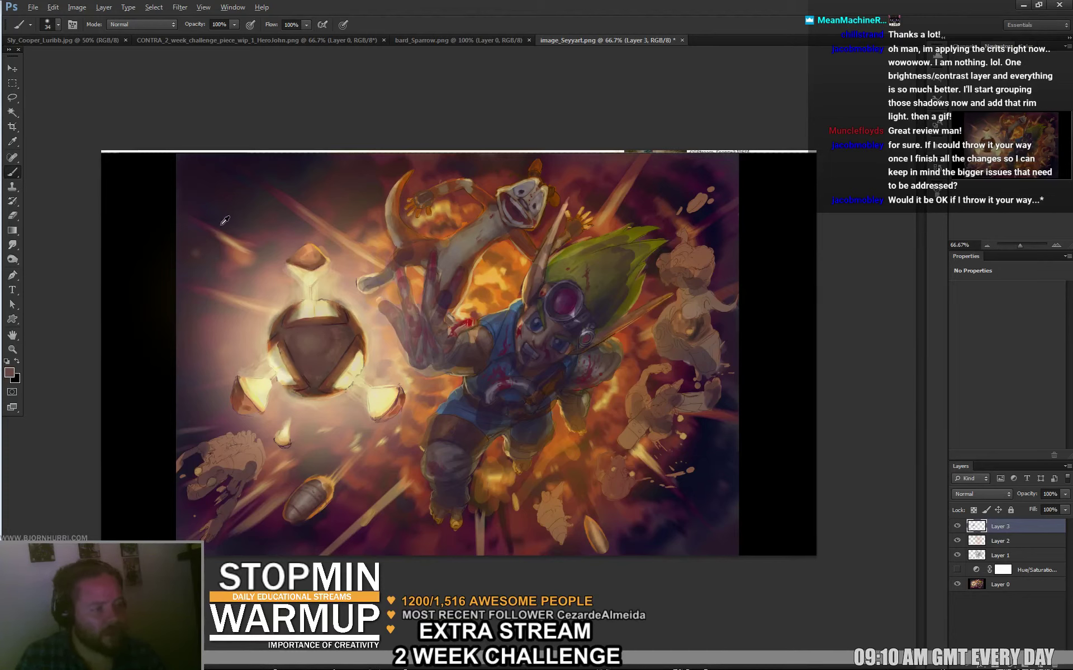
pyautogui.keyDown('alt'); pyautogui.click(224, 162); pyautogui.keyUp('alt')
pyautogui.rightClick(309, 361)
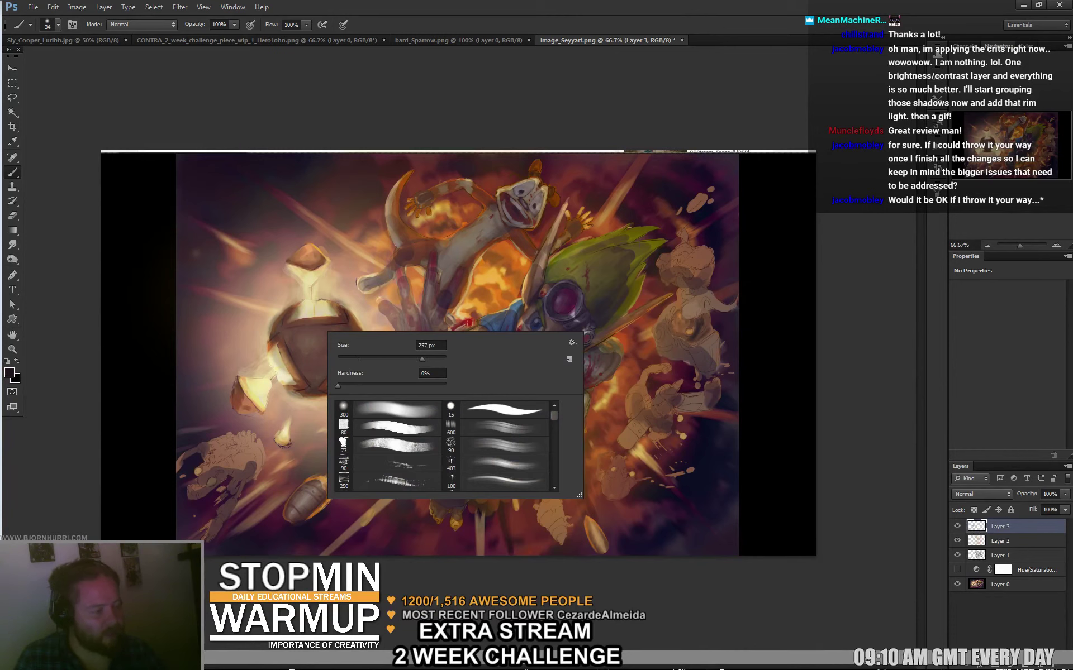
pyautogui.write('236')
pyautogui.press('Return')
pyautogui.moveTo(313, 305)
pyautogui.mouseDown()
pyautogui.moveTo(360, 341)
pyautogui.moveTo(299, 325)
pyautogui.moveTo(302, 364)
pyautogui.mouseUp()
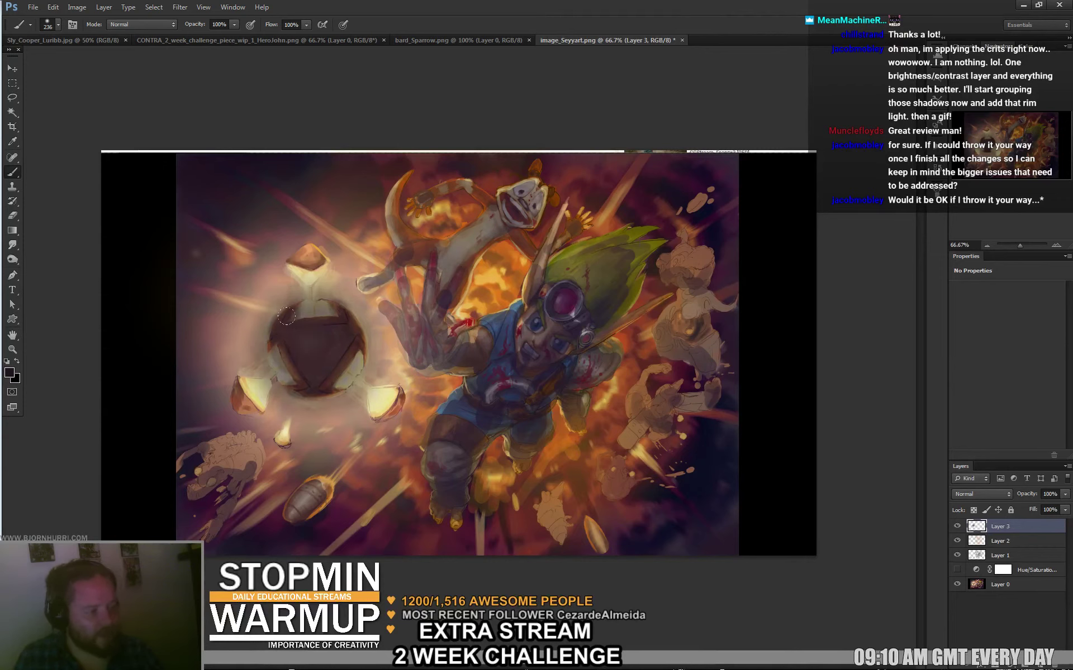
# Sample orange from the explosion, set the brush to 97 px, then sample brown from the belt.
pyautogui.press('e')
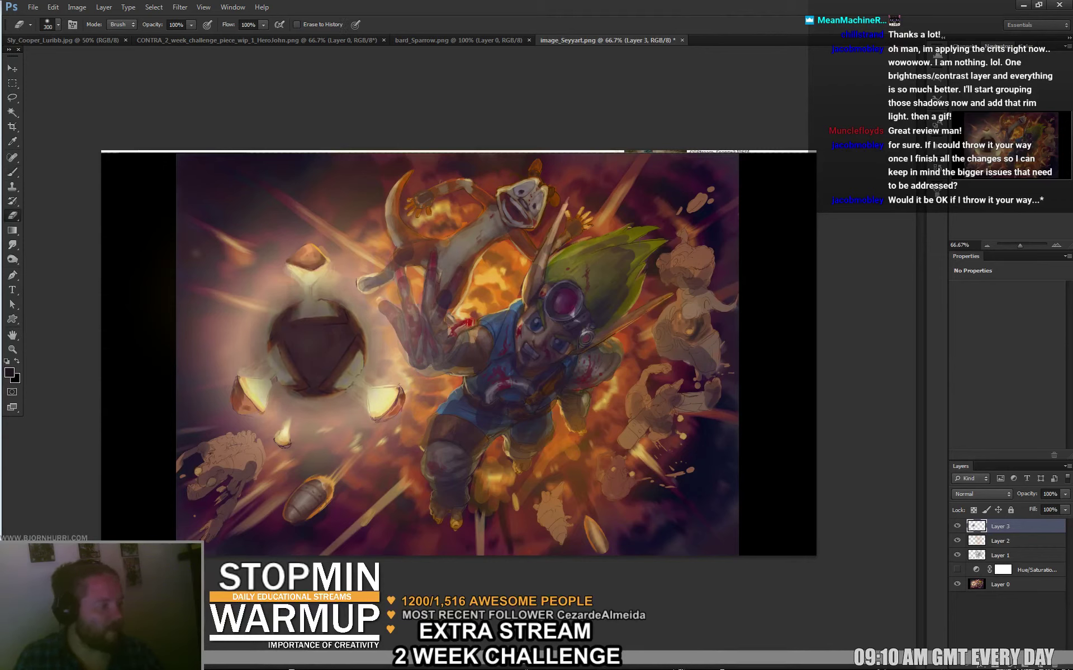
pyautogui.press('b')
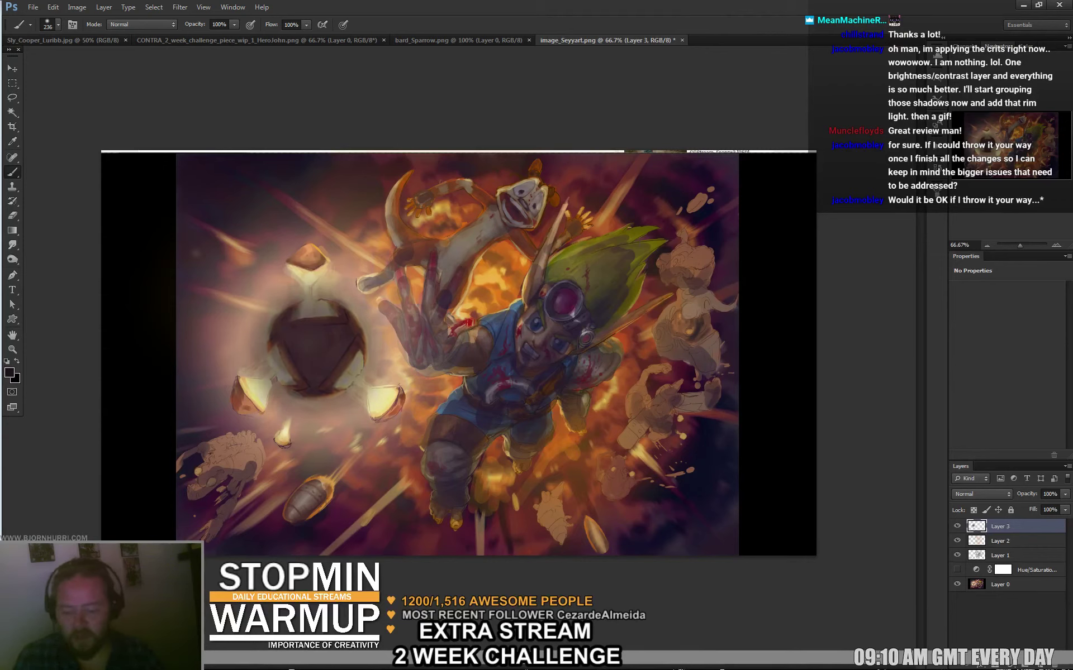
pyautogui.keyDown('alt'); pyautogui.click(499, 274); pyautogui.keyUp('alt')
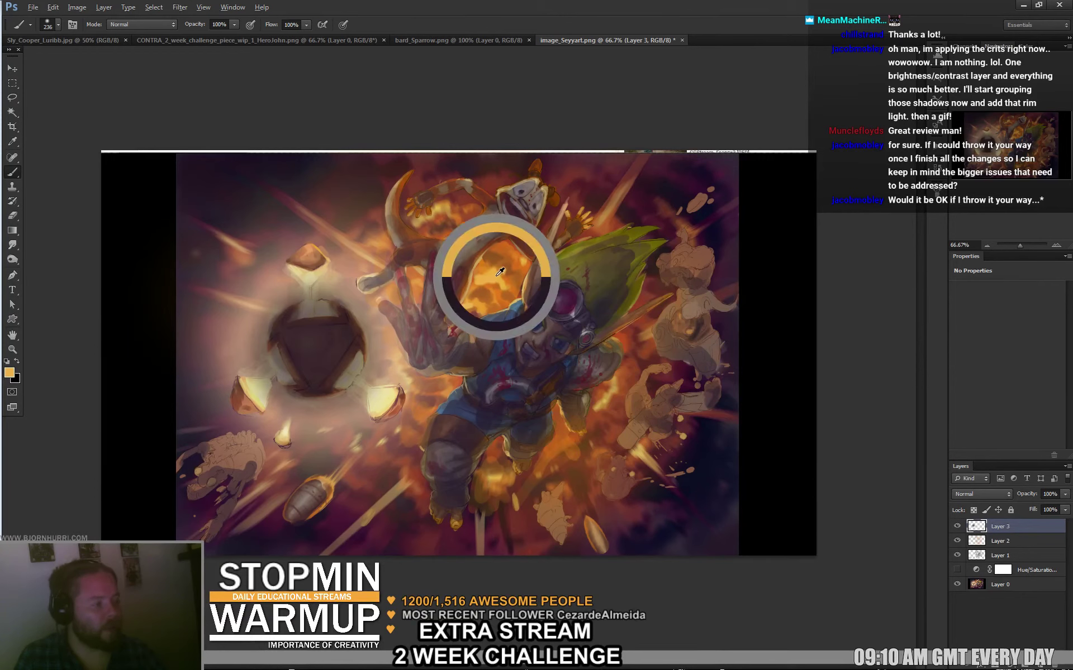
pyautogui.rightClick(503, 278)
pyautogui.write('97')
pyautogui.press('Return')
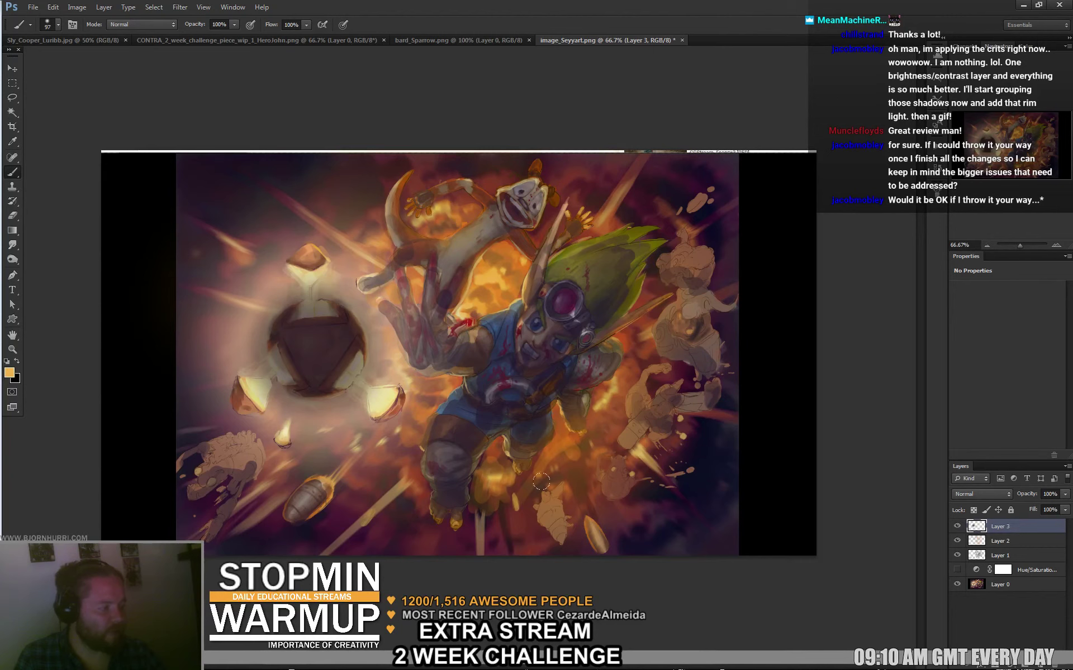
pyautogui.keyDown('alt'); pyautogui.click(499, 445); pyautogui.keyUp('alt')
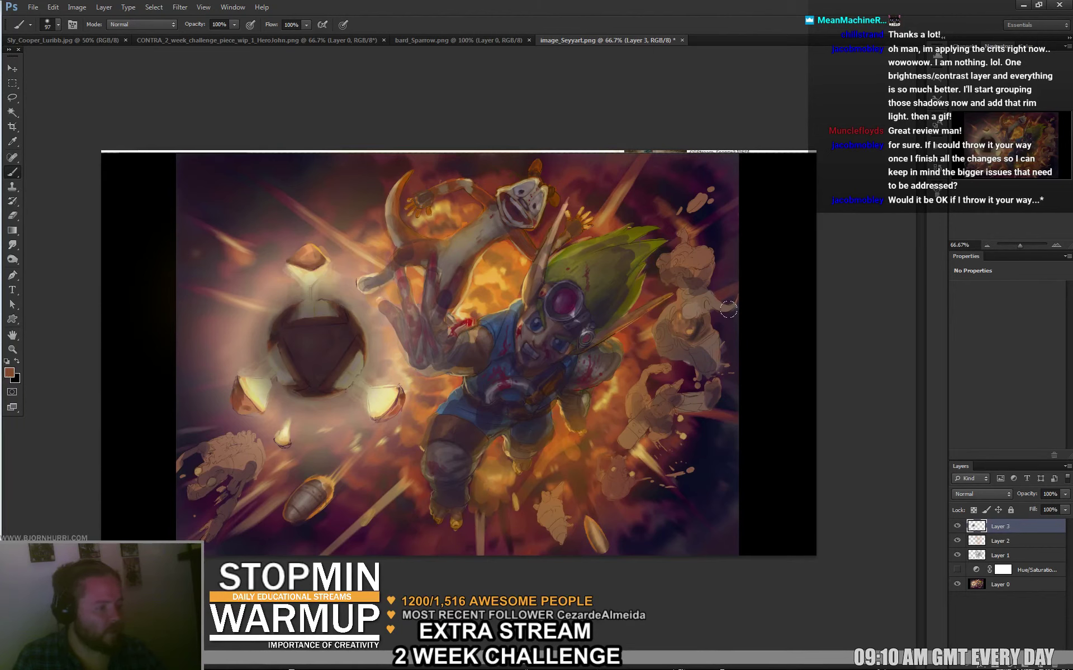
# Erase with a 22 px eraser to reveal highlights atop the dark ball.
pyautogui.press('e')
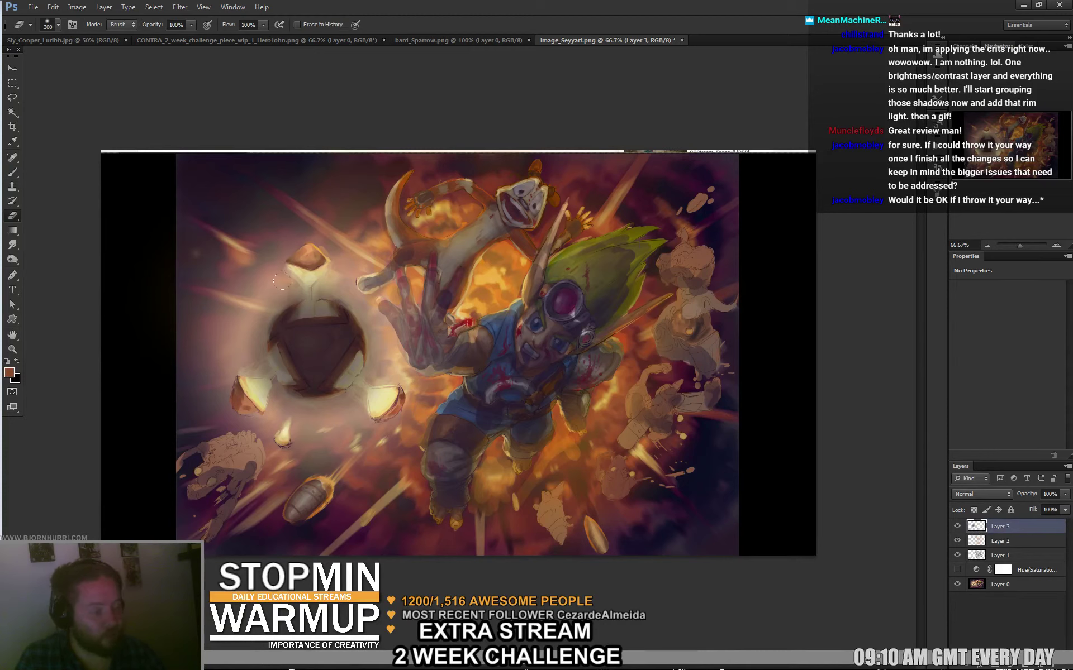
pyautogui.rightClick(428, 345)
pyautogui.press('Tab')
pyautogui.hotkey('shift', 'Tab')
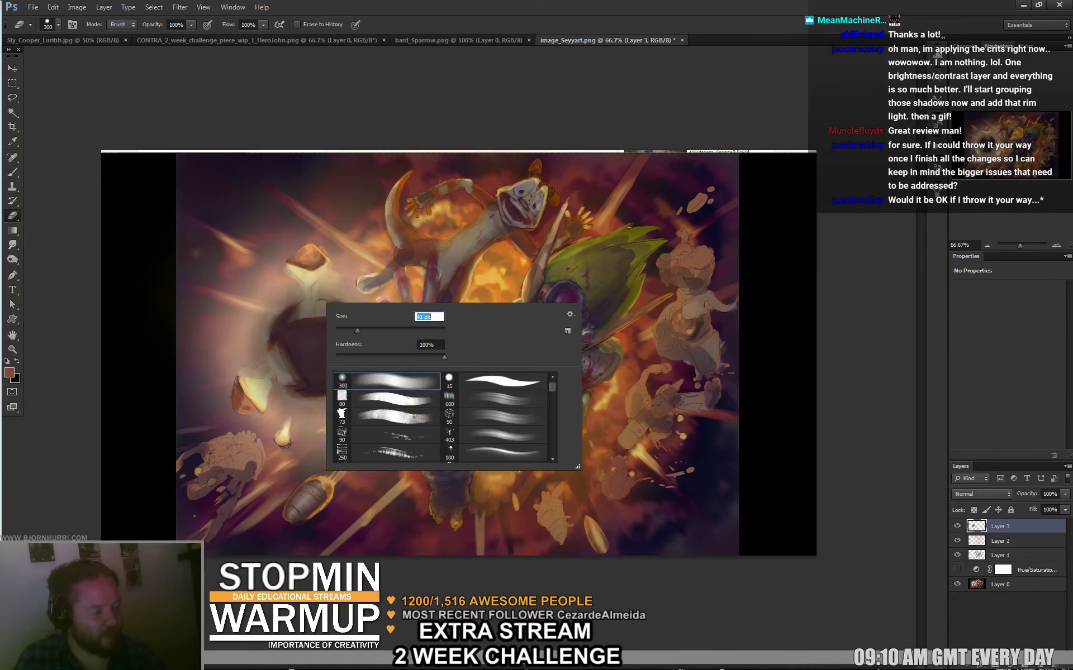
pyautogui.write('22')
pyautogui.press('Return')
pyautogui.moveTo(315, 318)
pyautogui.mouseDown()
pyautogui.moveTo(323, 286)
pyautogui.moveTo(313, 274)
pyautogui.moveTo(280, 305)
pyautogui.moveTo(321, 307)
pyautogui.moveTo(357, 274)
pyautogui.moveTo(375, 332)
pyautogui.moveTo(366, 386)
pyautogui.moveTo(312, 414)
pyautogui.mouseUp()
# Resize the eraser to 98 then 37 px and restore glow on the haze and both lower spikes.
pyautogui.rightClick(287, 293)
pyautogui.write('98')
pyautogui.press('Return')
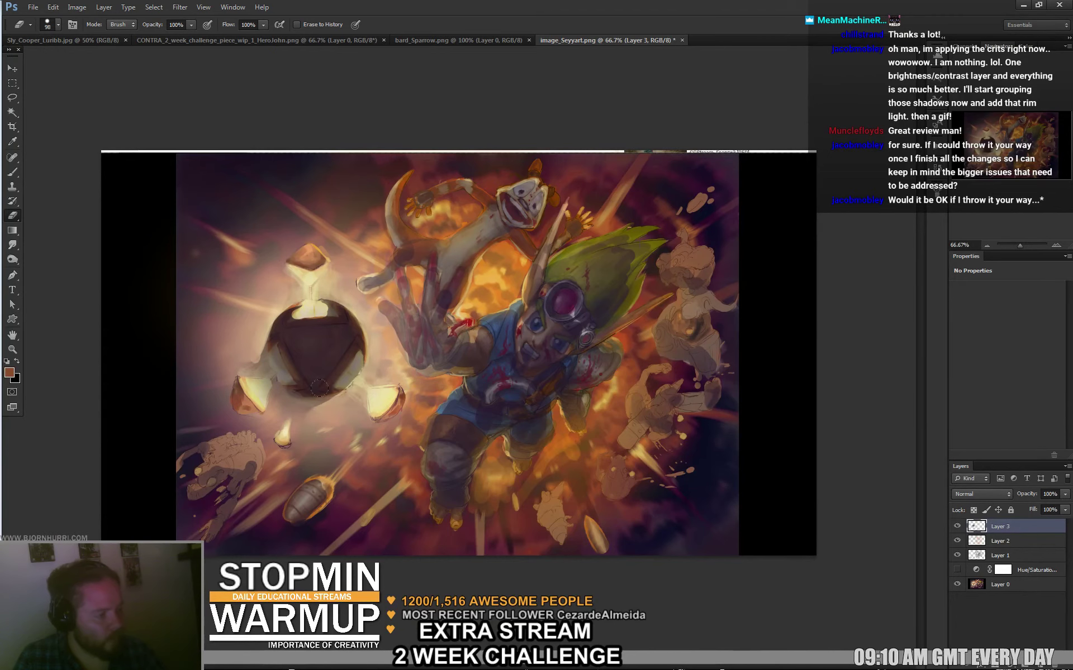
pyautogui.rightClick(382, 372)
pyautogui.moveTo(416, 398); pyautogui.dragTo(411, 398)
pyautogui.press('Return')
pyautogui.moveTo(357, 362); pyautogui.dragTo(347, 380)
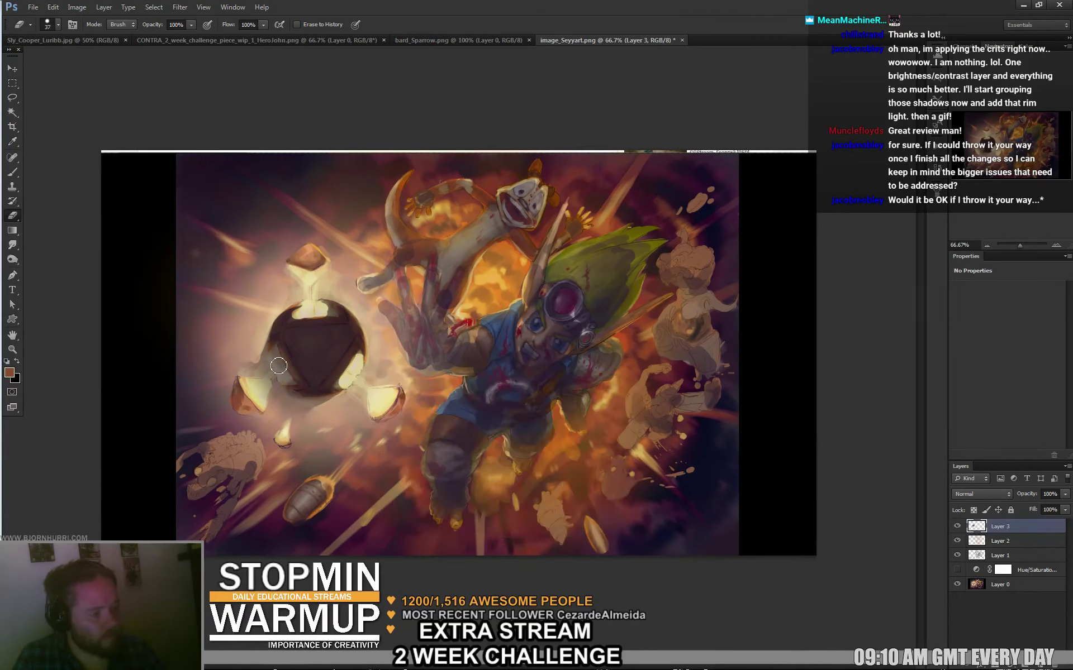
pyautogui.moveTo(278, 353)
pyautogui.mouseDown()
pyautogui.moveTo(267, 381)
pyautogui.moveTo(240, 368)
pyautogui.moveTo(292, 411)
pyautogui.moveTo(281, 396)
pyautogui.moveTo(351, 402)
pyautogui.moveTo(273, 398)
pyautogui.moveTo(353, 410)
pyautogui.moveTo(248, 380)
pyautogui.mouseUp()
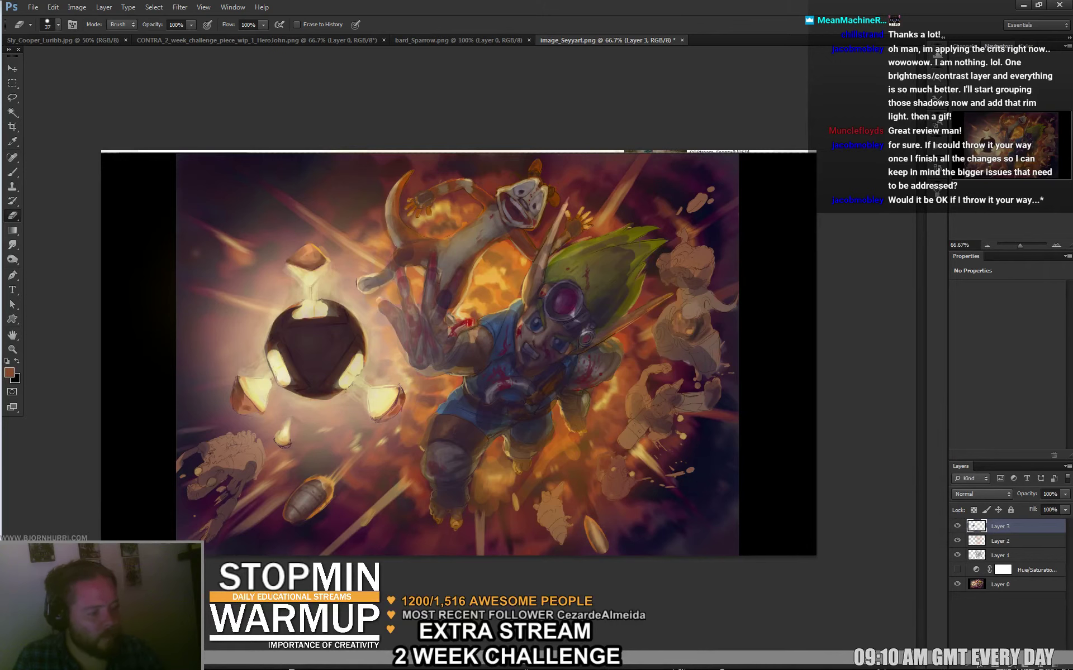
# Set the eraser to 12 px, then return to the brush.
pyautogui.rightClick(273, 363)
pyautogui.write('12')
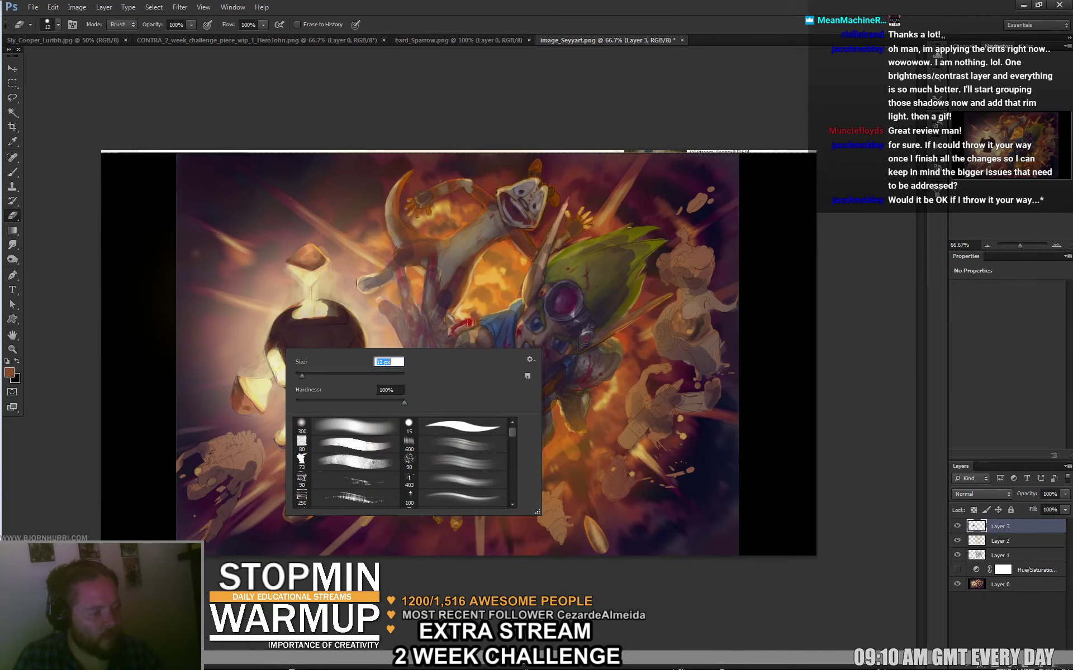
pyautogui.press('Return')
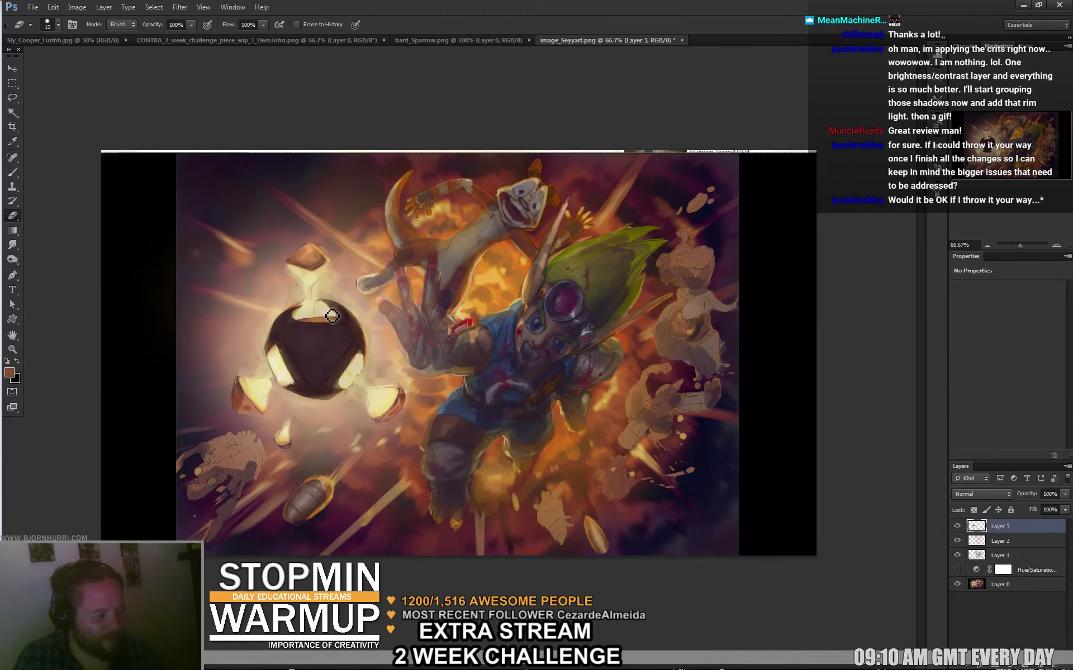
pyautogui.press('b')
pyautogui.rightClick(339, 327)
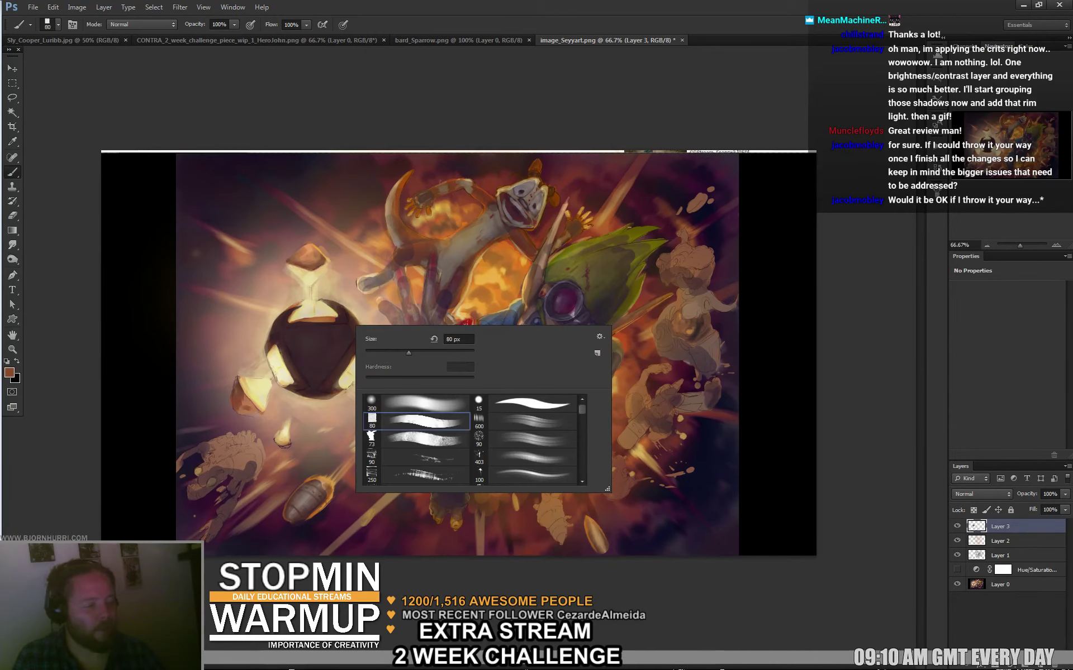
# Set a 43 px brush, sample a dark tone and paint across the sphere's top.
pyautogui.write('43')
pyautogui.press('Return')
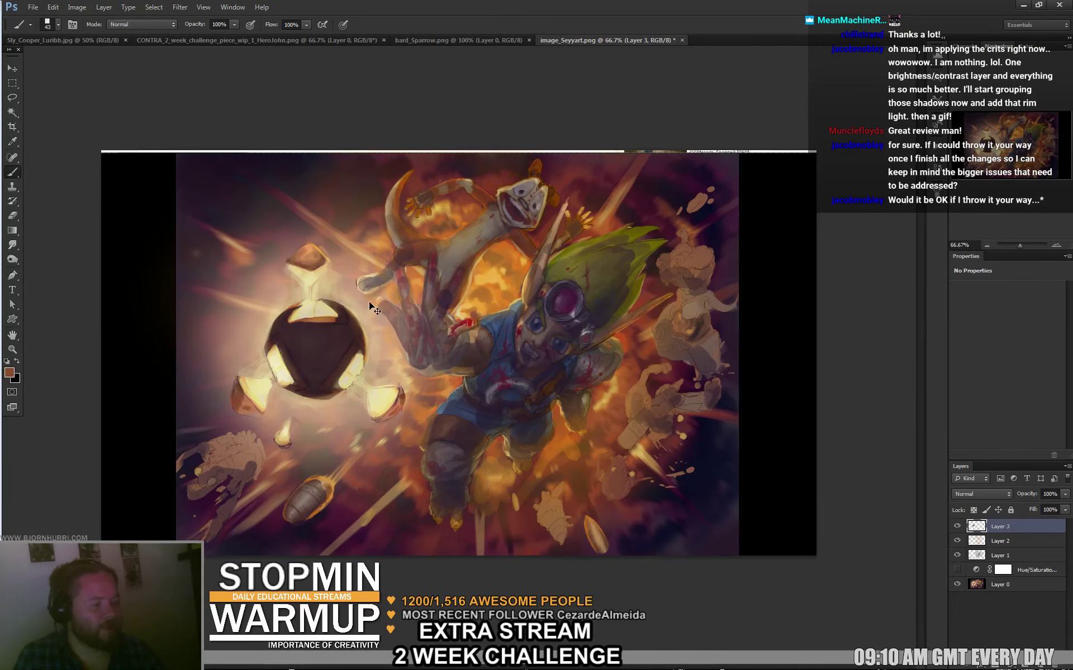
pyautogui.keyDown('alt'); pyautogui.click(331, 335); pyautogui.keyUp('alt')
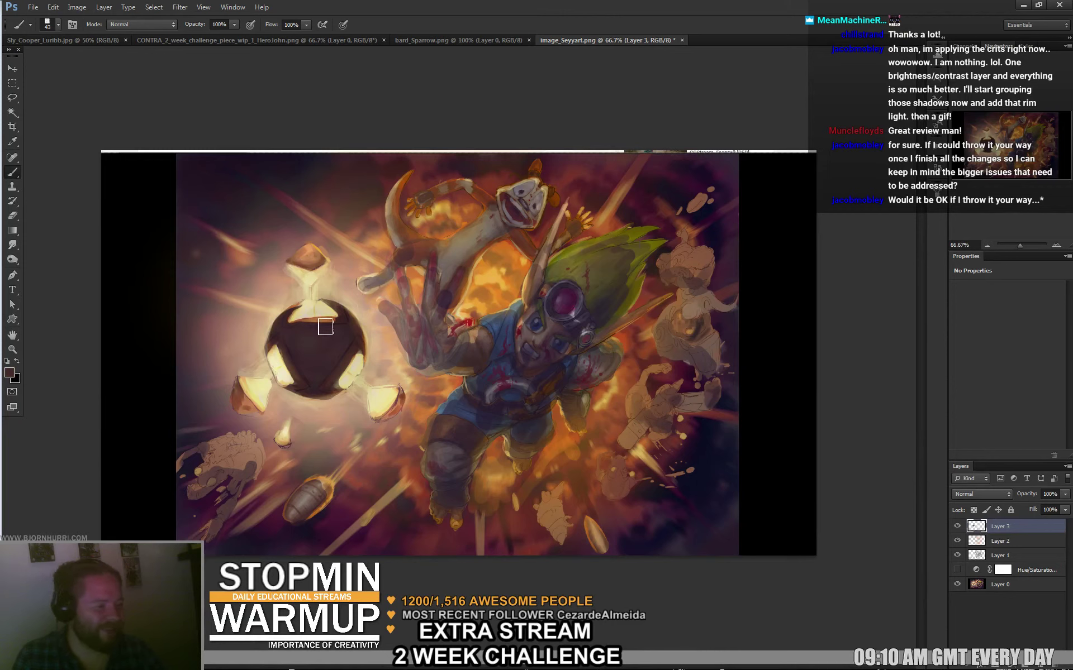
pyautogui.moveTo(335, 324); pyautogui.dragTo(299, 322)
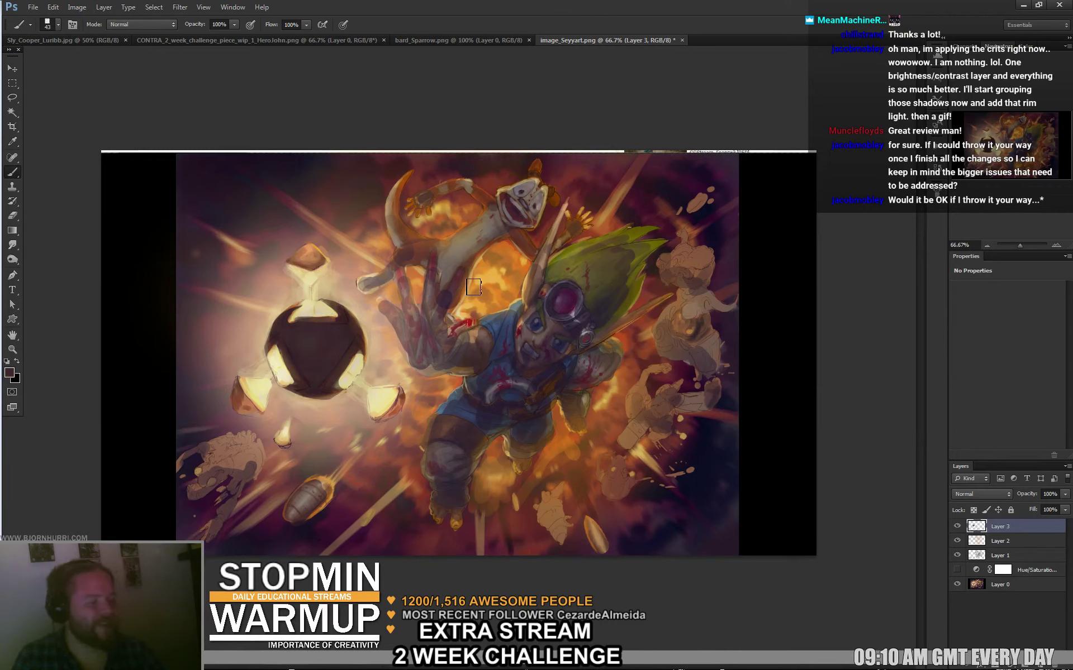
# Darken the top shard with a 27 px brush, then sample an orange-yellow colour.
pyautogui.rightClick(410, 400)
pyautogui.press('Escape')
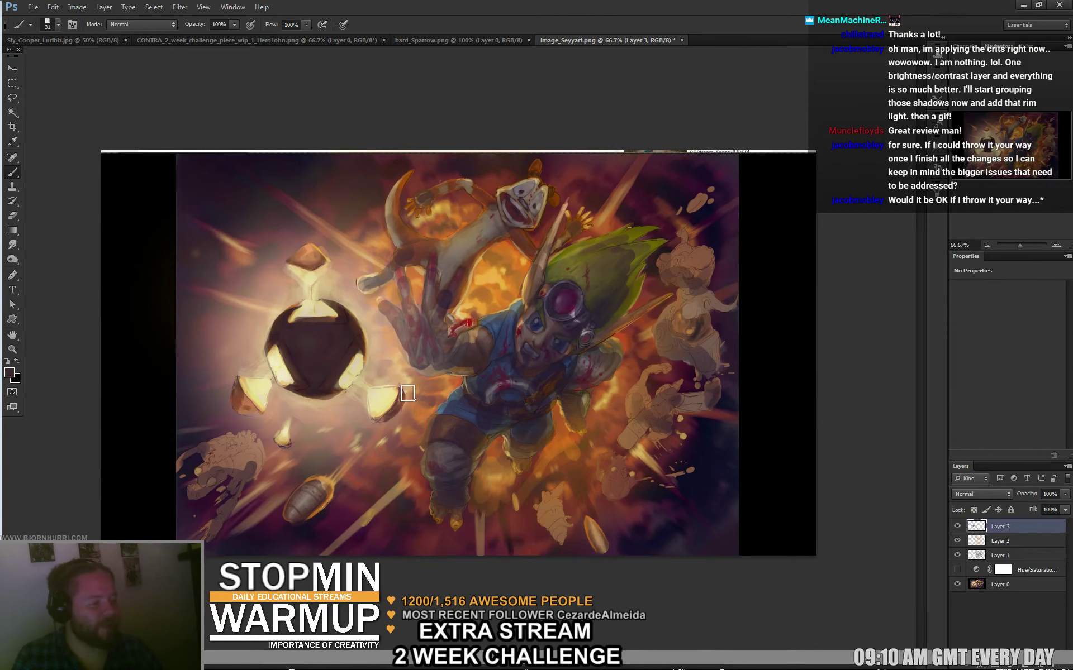
pyautogui.rightClick(412, 385)
pyautogui.write('12')
pyautogui.press('Return')
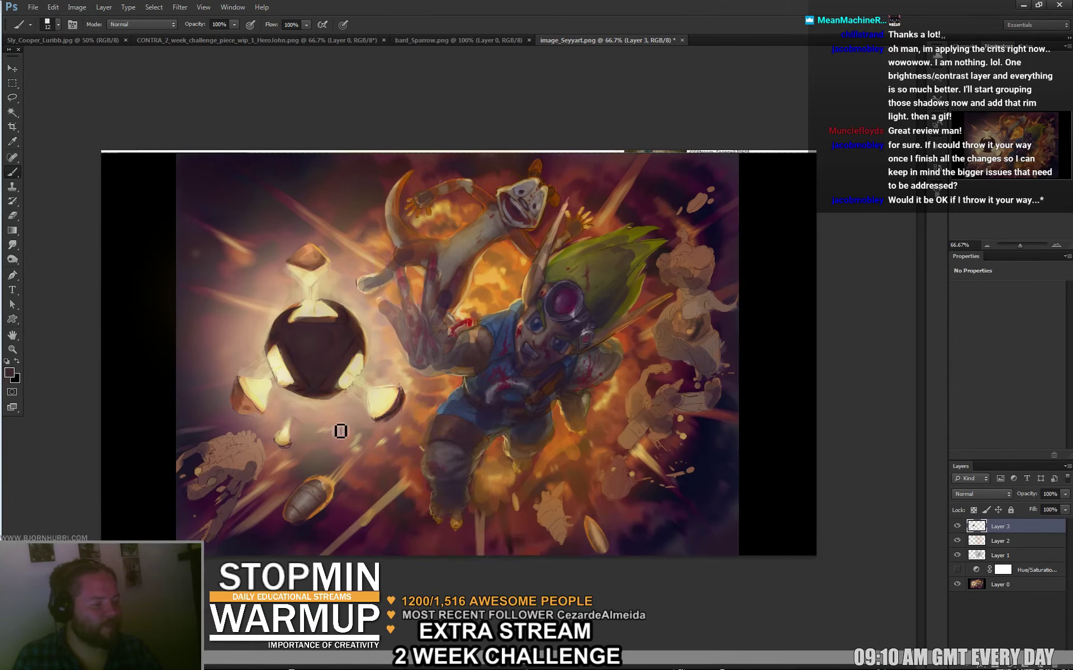
pyautogui.rightClick(341, 431)
pyautogui.write('27')
pyautogui.press('Return')
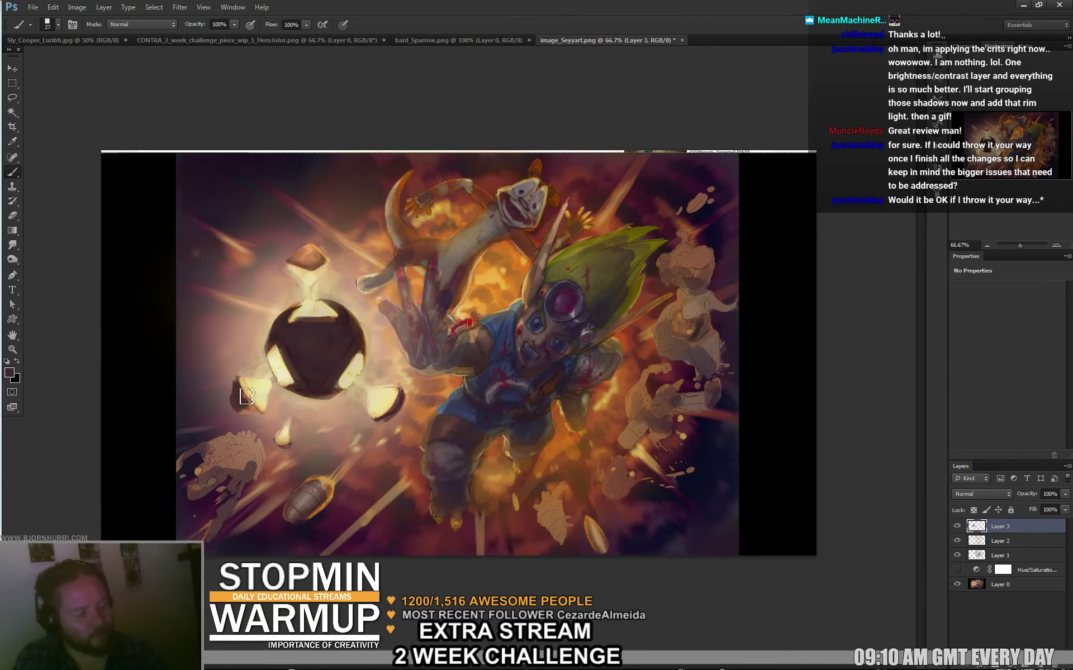
pyautogui.moveTo(321, 261); pyautogui.dragTo(327, 256)
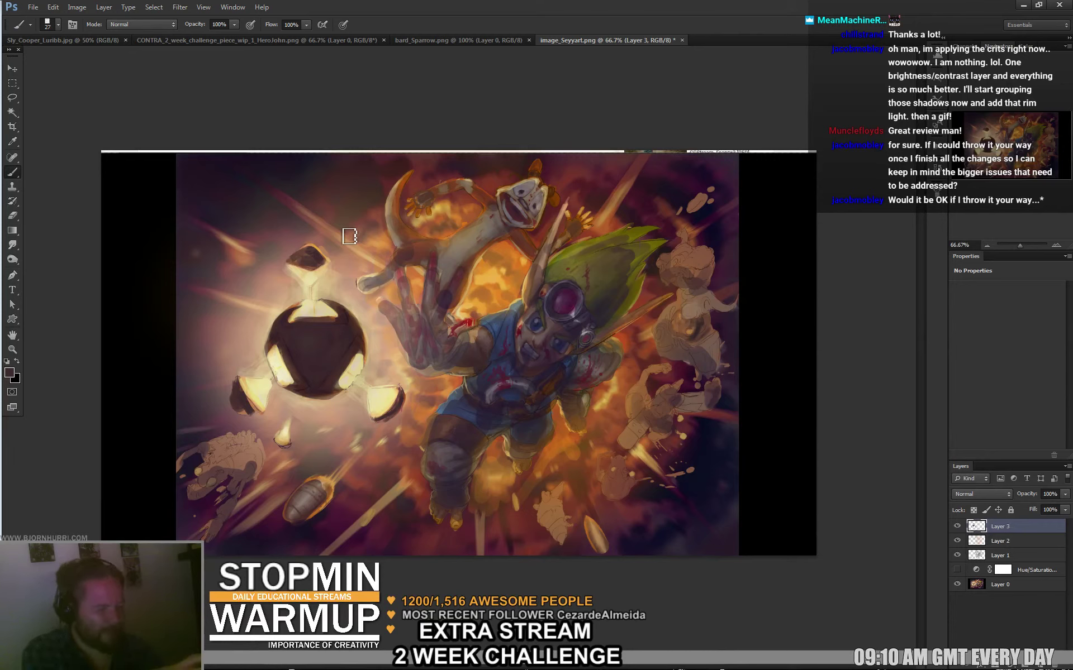
pyautogui.rightClick(535, 262)
pyautogui.keyDown('alt'); pyautogui.click(533, 263); pyautogui.keyUp('alt')
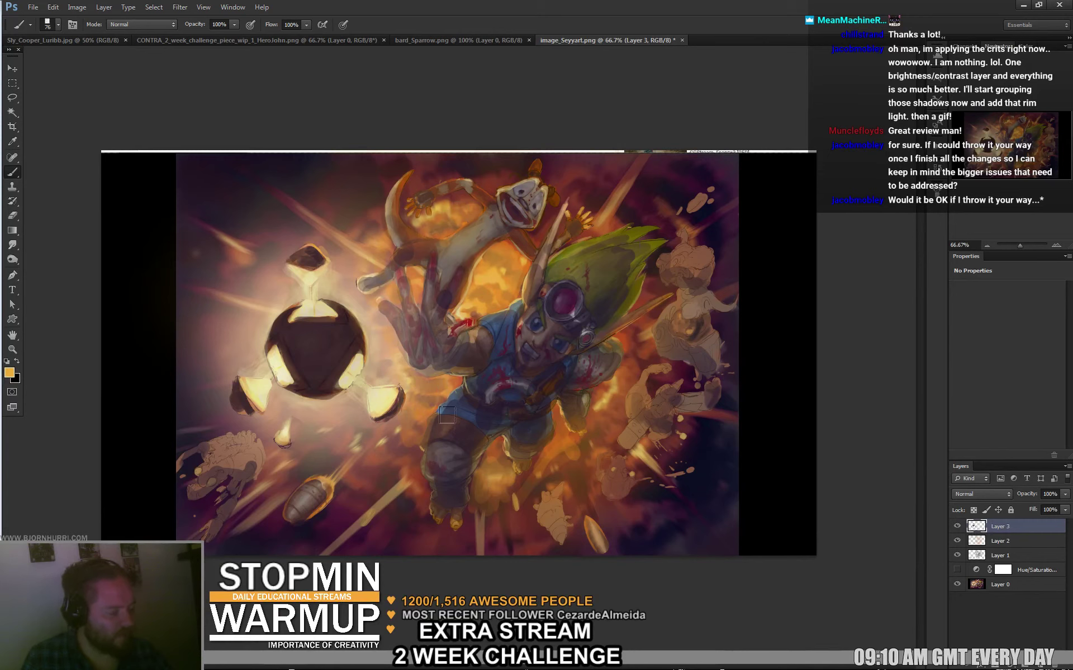
# Sample orange-brown, set a 30 px brush, then pick dark brown from the ball.
pyautogui.keyDown('alt'); pyautogui.click(499, 447); pyautogui.keyUp('alt')
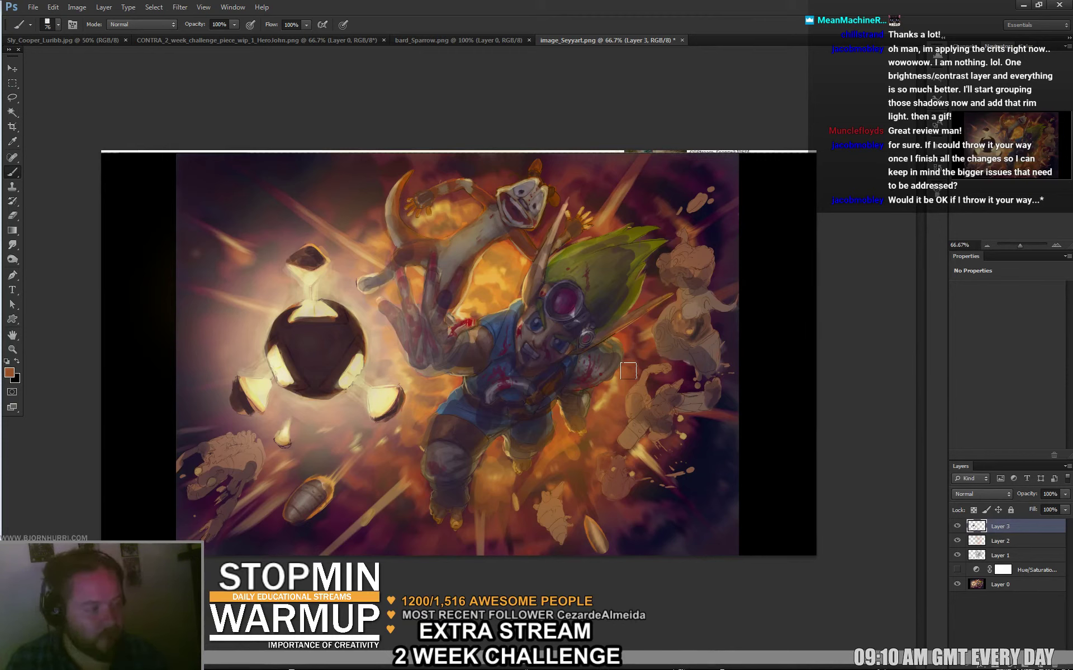
pyautogui.rightClick(356, 317)
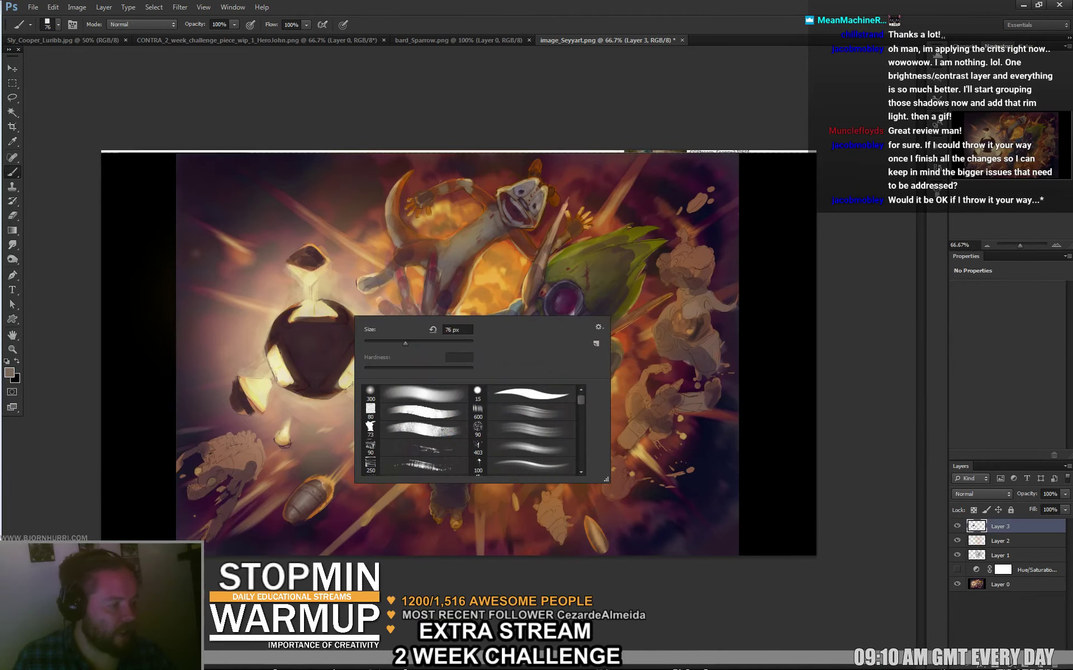
pyautogui.write('30')
pyautogui.press('Return')
pyautogui.keyDown('alt'); pyautogui.click(308, 354); pyautogui.keyUp('alt')
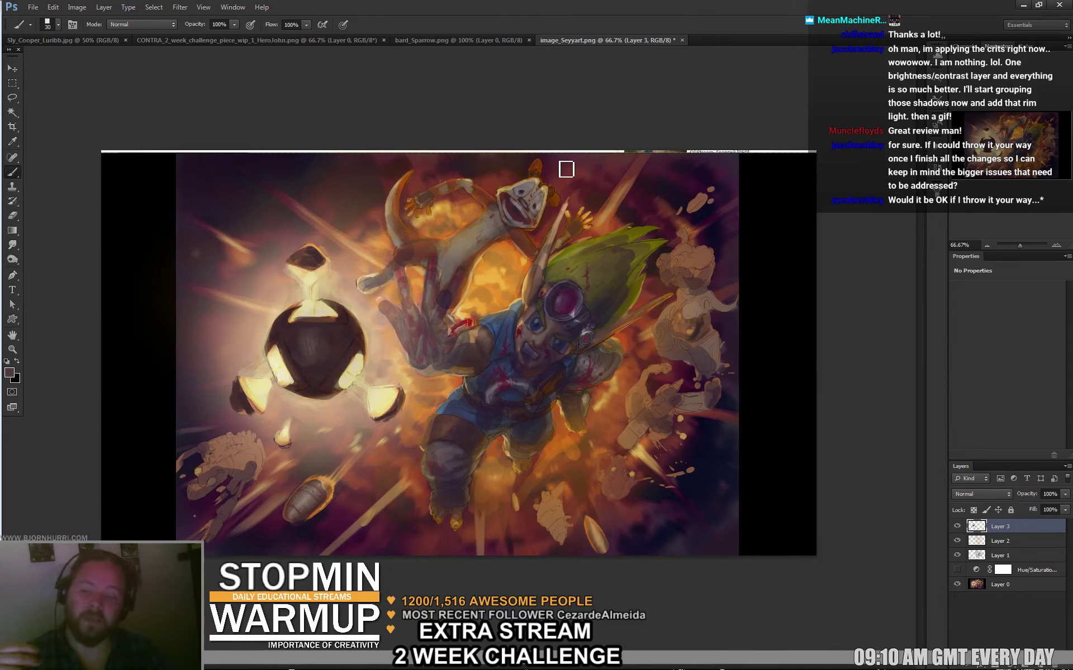
# Sample a cream colour and set the brush to a fine 4 px size.
pyautogui.keyDown('alt'); pyautogui.click(386, 388); pyautogui.keyUp('alt')
pyautogui.rightClick(489, 317)
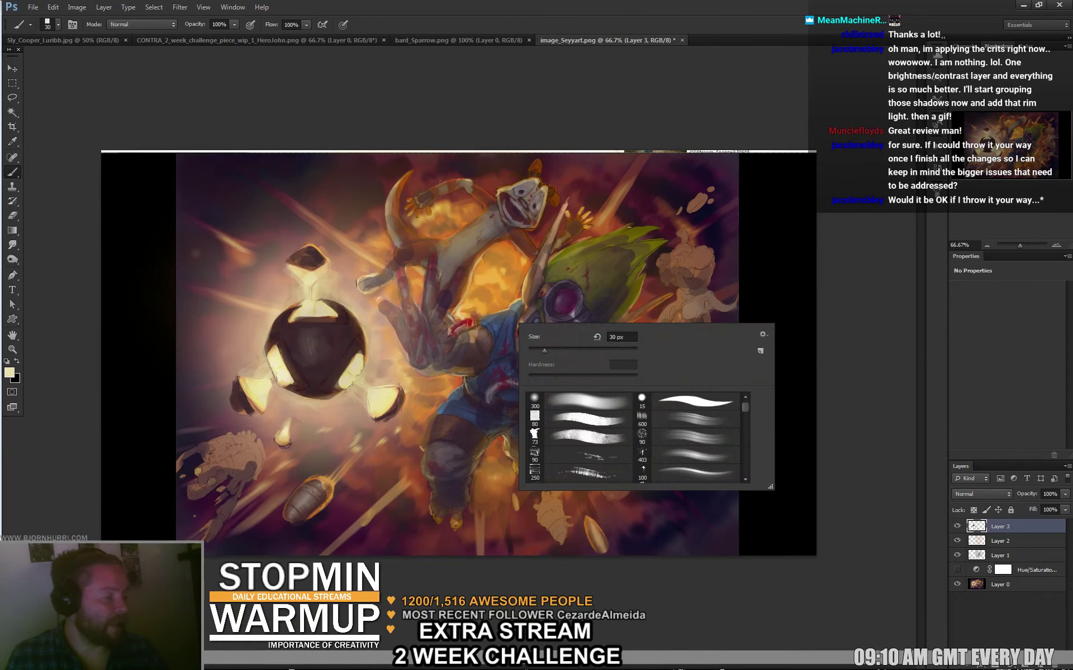
pyautogui.write('1')
pyautogui.press('Return')
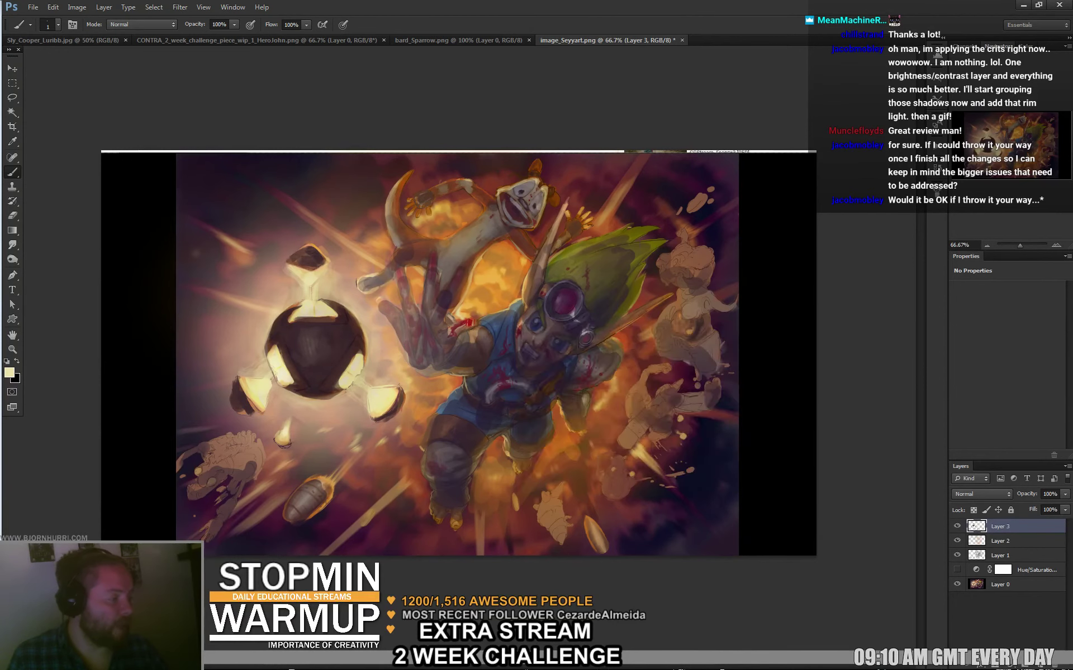
pyautogui.rightClick(498, 316)
pyautogui.write('4')
pyautogui.press('Return')
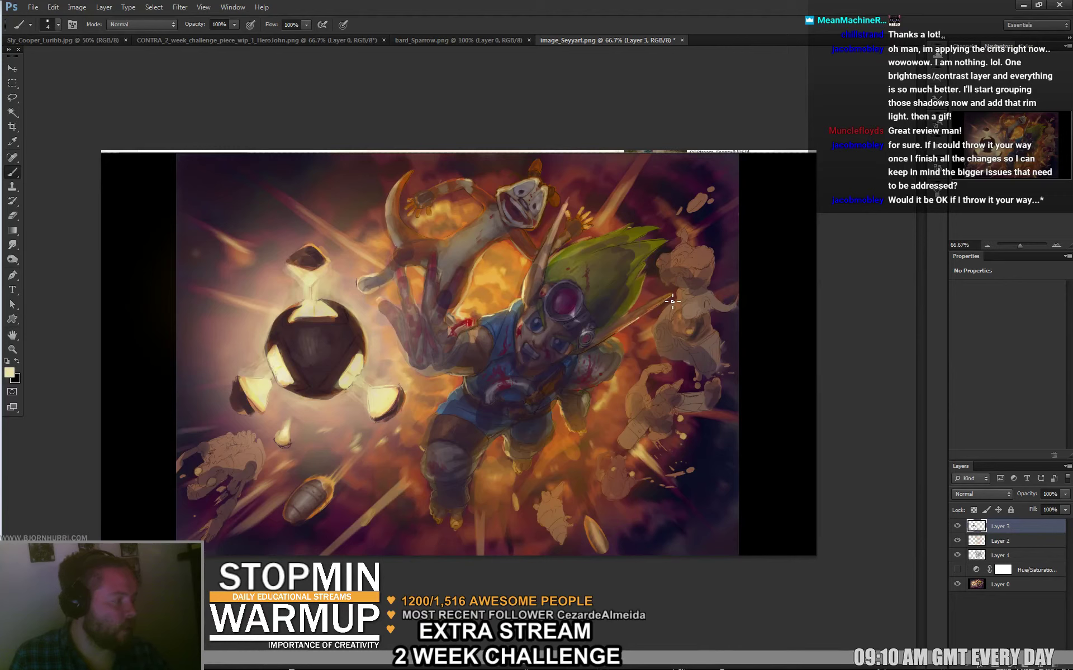
# Copy the whole canvas merged, paste it as a single Layer 4, then hide it.
pyautogui.hotkey('ctrl', 'a')
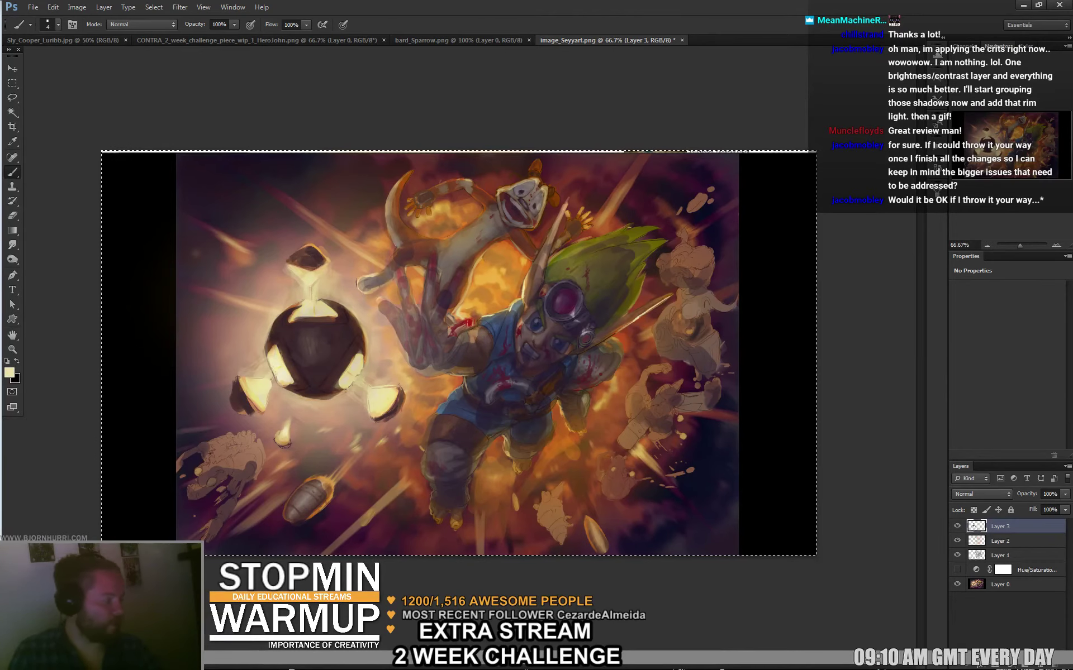
pyautogui.keyDown('shift'); pyautogui.click(991, 568); pyautogui.keyUp('shift')
pyautogui.press('Delete')
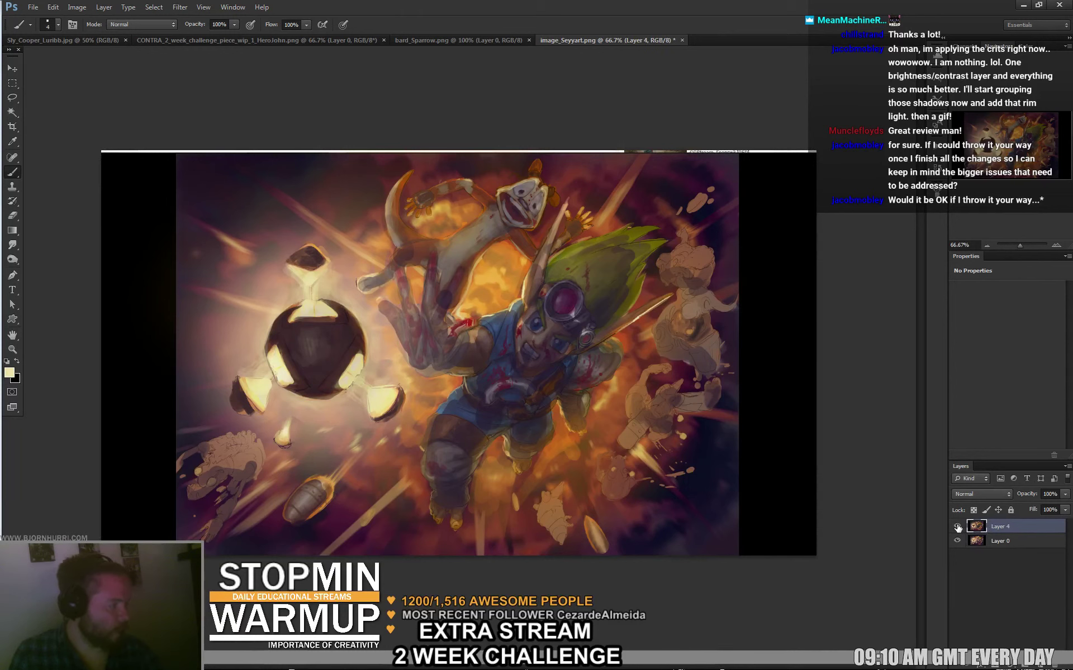
pyautogui.hotkey('ctrl', 'v')
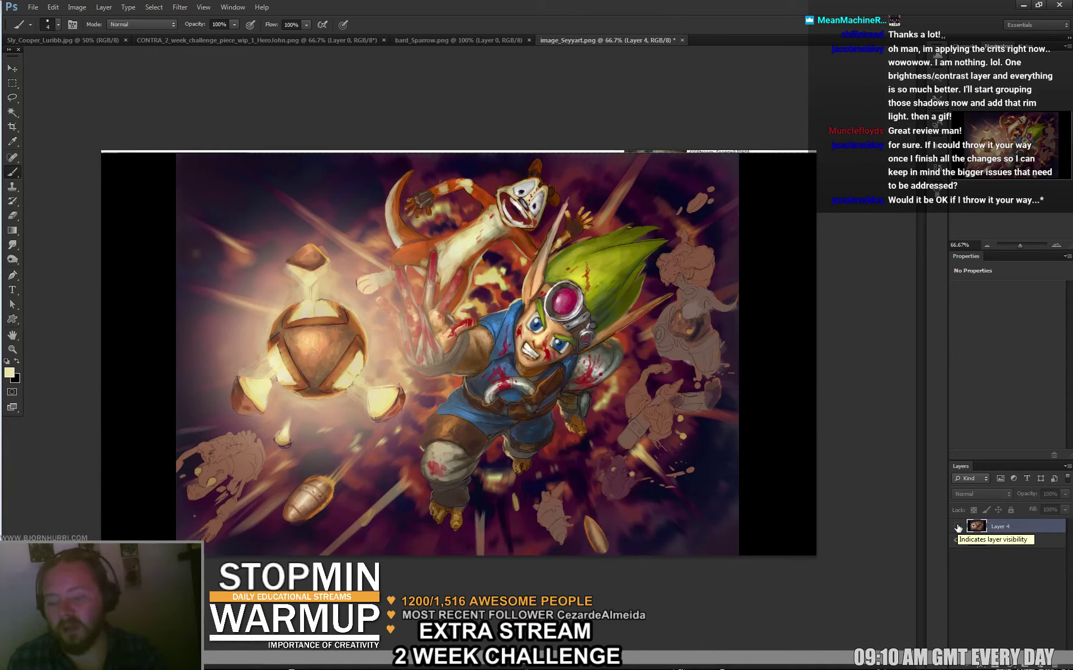
pyautogui.click(958, 527)
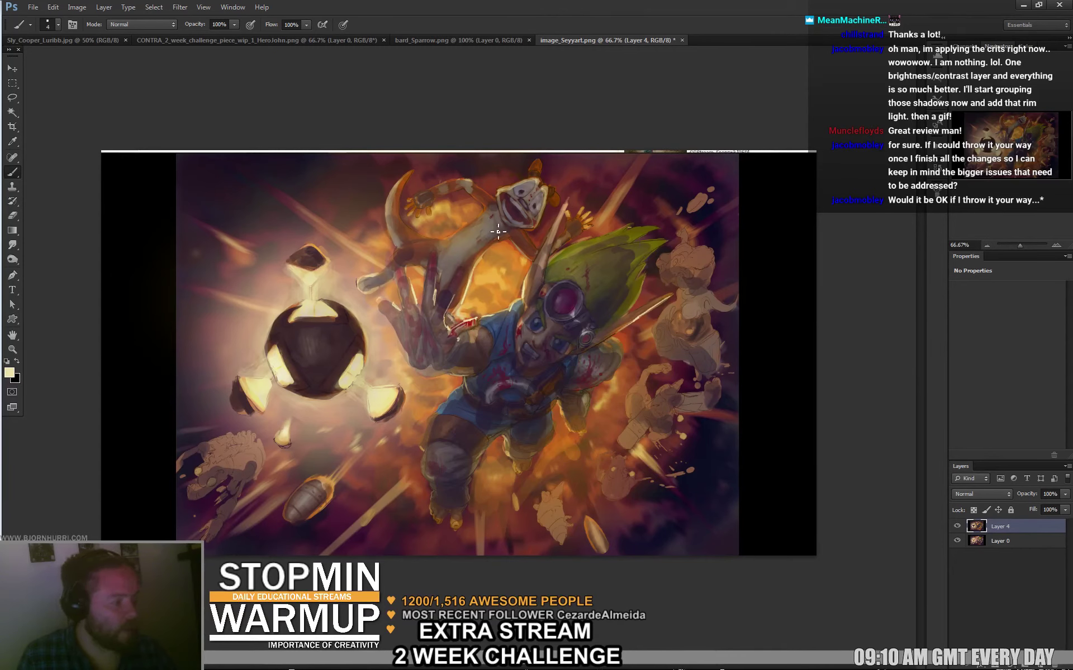
# Sample an orange colour from the painting and set the brush to 8 px.
pyautogui.rightClick(469, 298)
pyautogui.keyDown('alt'); pyautogui.click(364, 360); pyautogui.keyUp('alt')
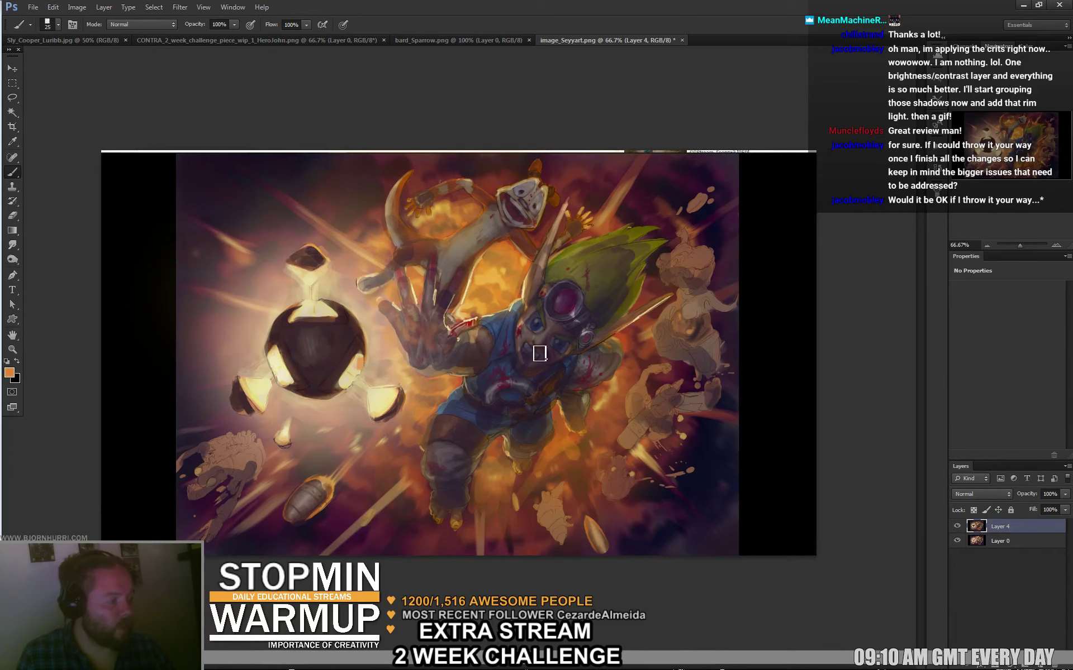
pyautogui.rightClick(588, 326)
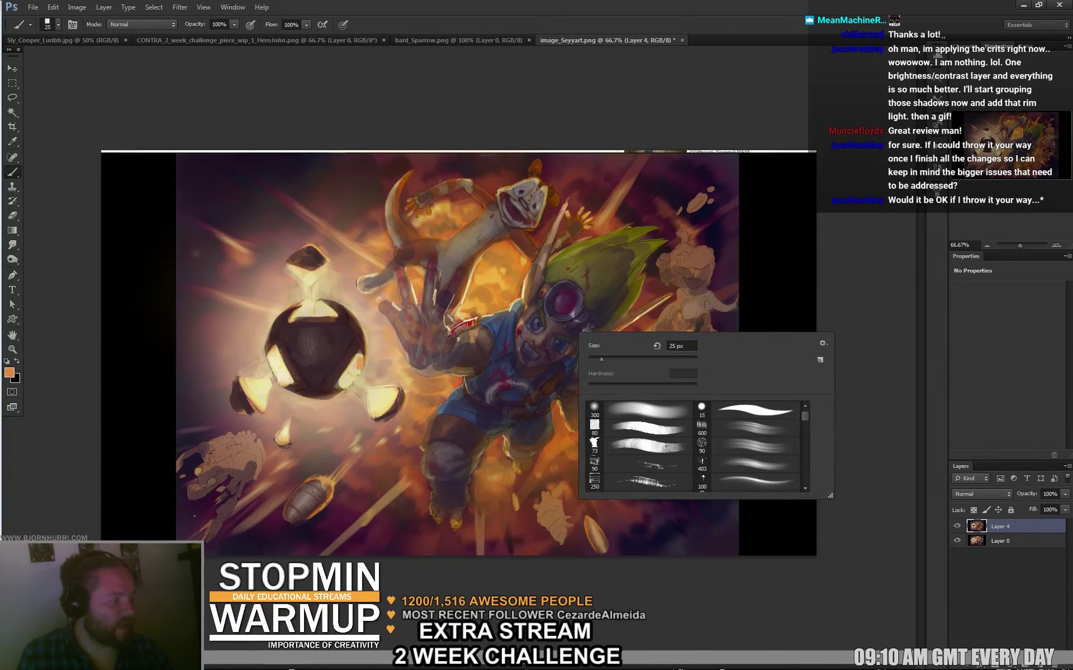
pyautogui.write('8')
pyautogui.press('Return')
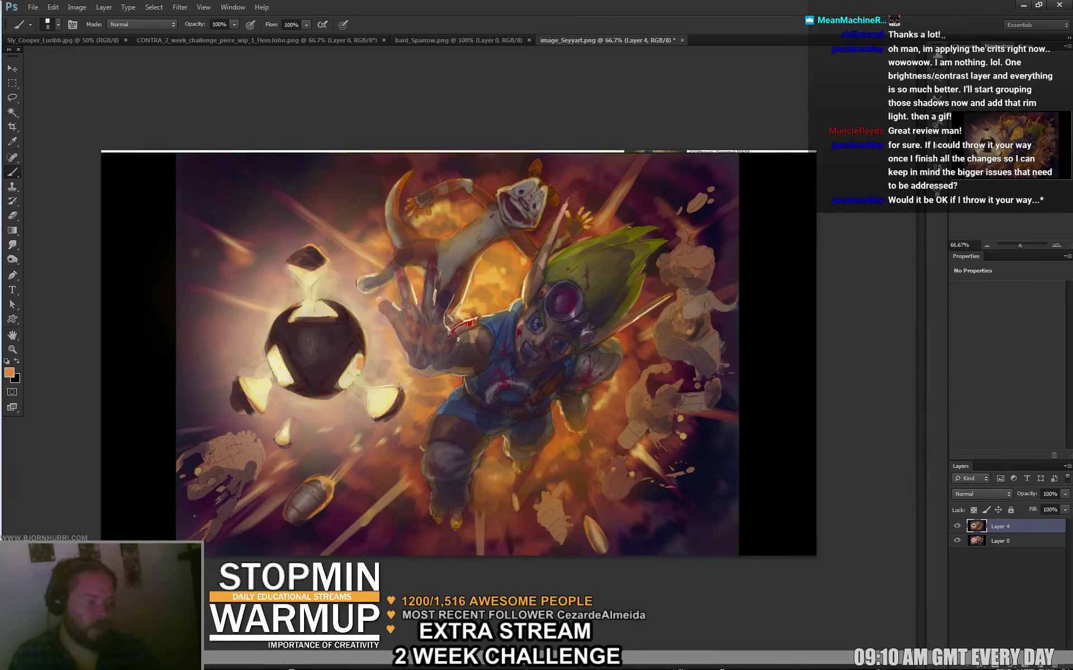
# Toggle Layer 4's visibility repeatedly to compare before and after, leaving it visible.
pyautogui.click(956, 527)
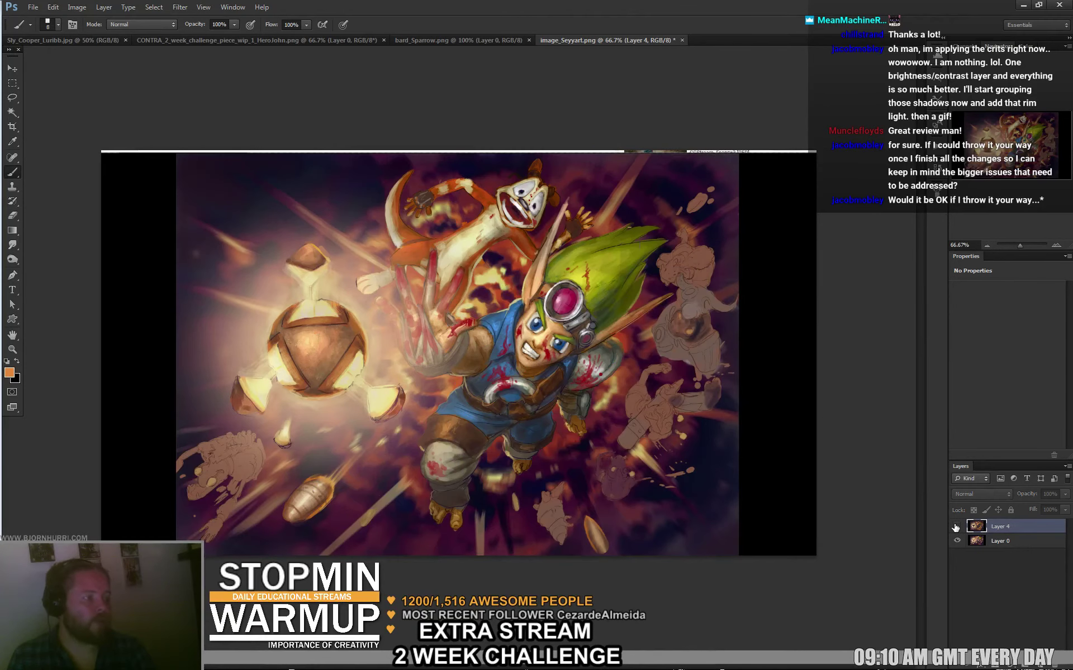
pyautogui.click(956, 527)
pyautogui.click(956, 526)
pyautogui.click(956, 527)
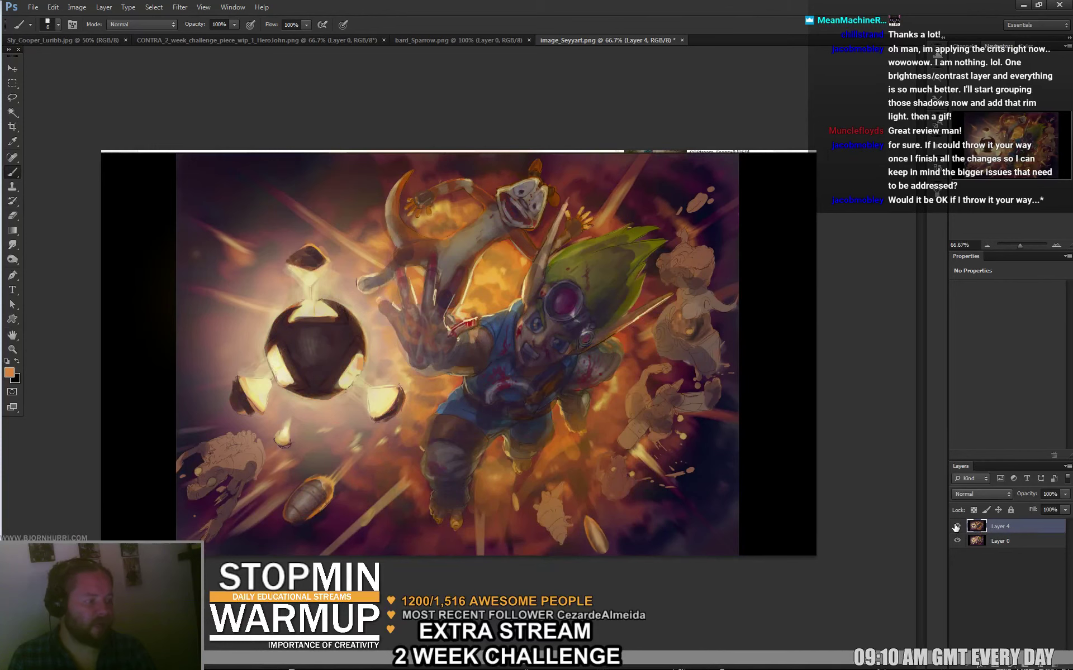
pyautogui.click(955, 526)
pyautogui.click(955, 527)
pyautogui.click(956, 527)
pyautogui.click(956, 527)
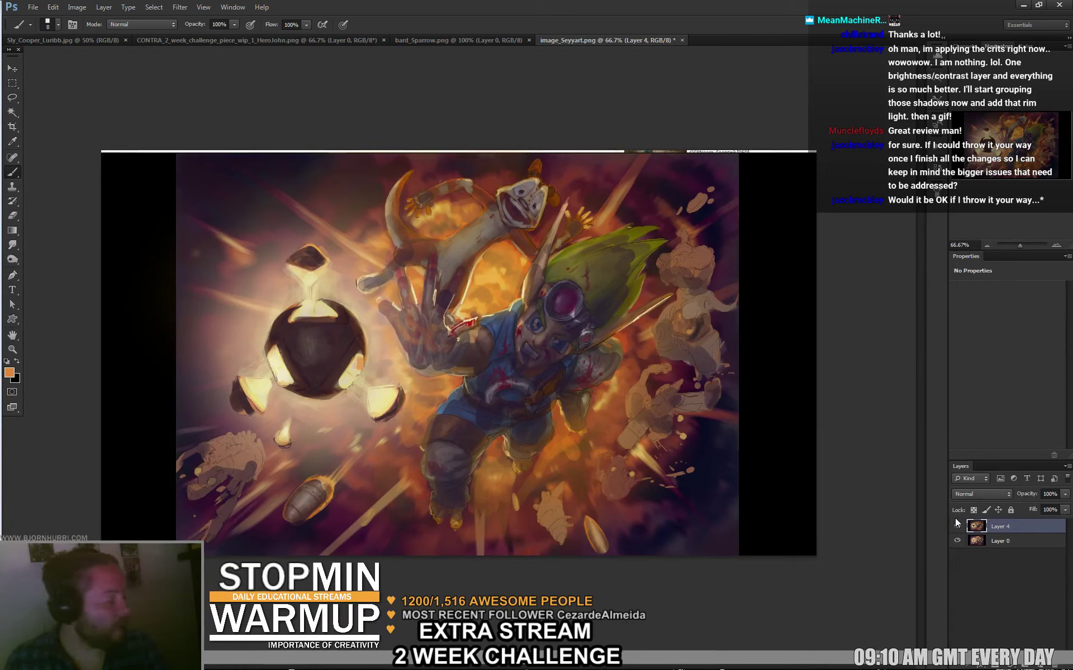
pyautogui.click(956, 526)
pyautogui.click(955, 527)
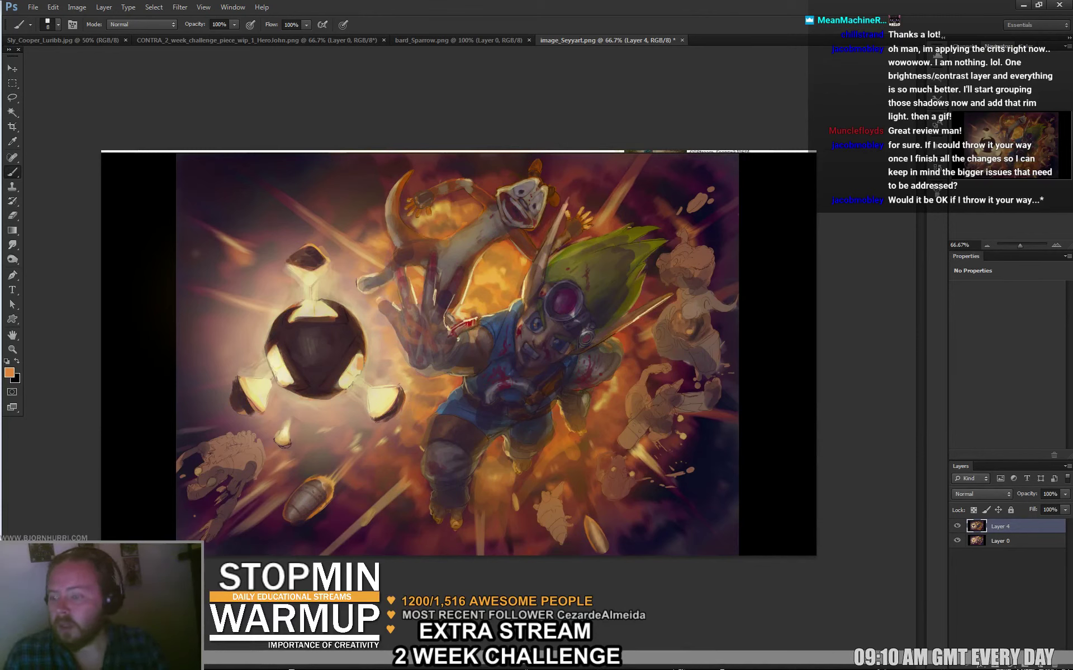
# Save image_Seyyart.psd with maximized compatibility and close the document.
pyautogui.hotkey('ctrl', 's')
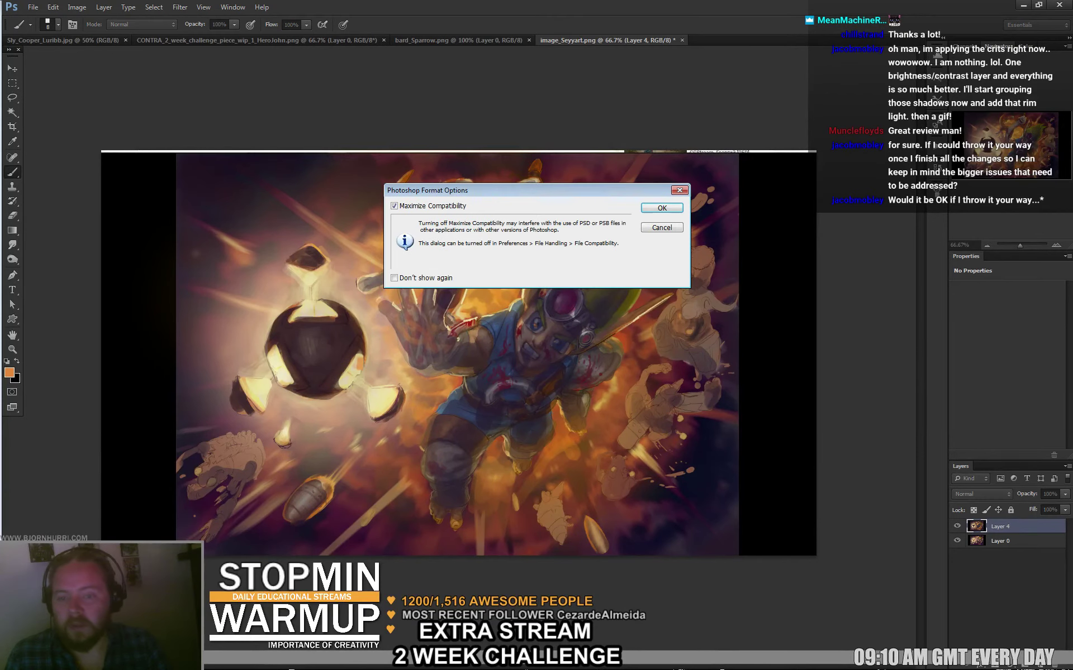
pyautogui.press('Return')
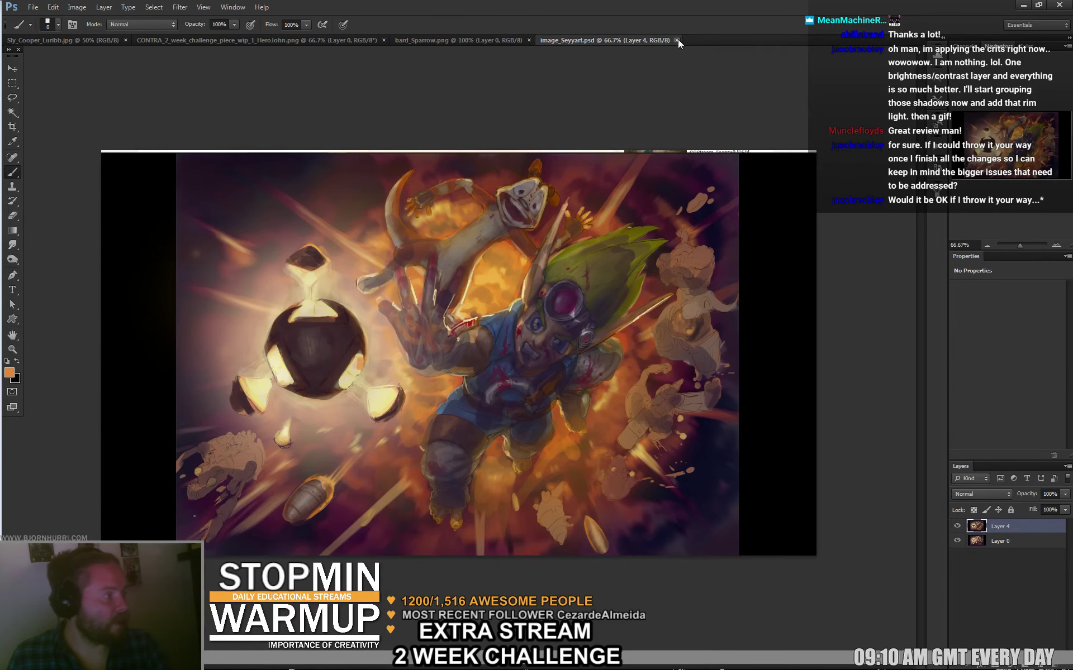
pyautogui.click(676, 40)
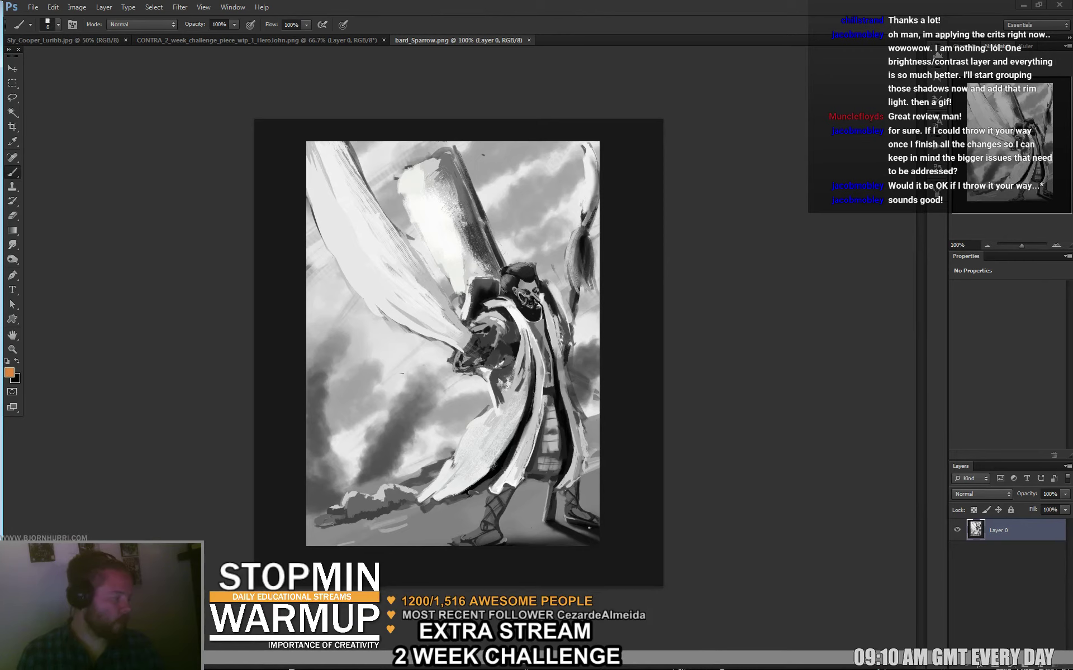
# Add a new empty layer and tilt the canvas view to a gentle angle.
pyautogui.hotkey('ctrl', 'shift', 'alt', 'n')
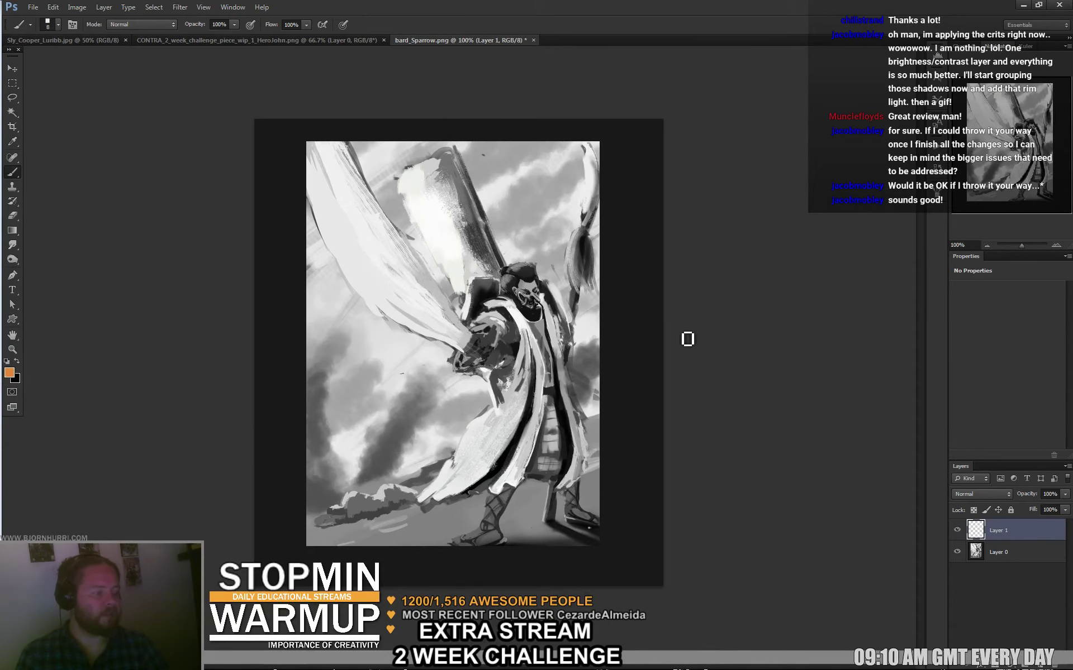
pyautogui.press('r')
pyautogui.click(775, 406)
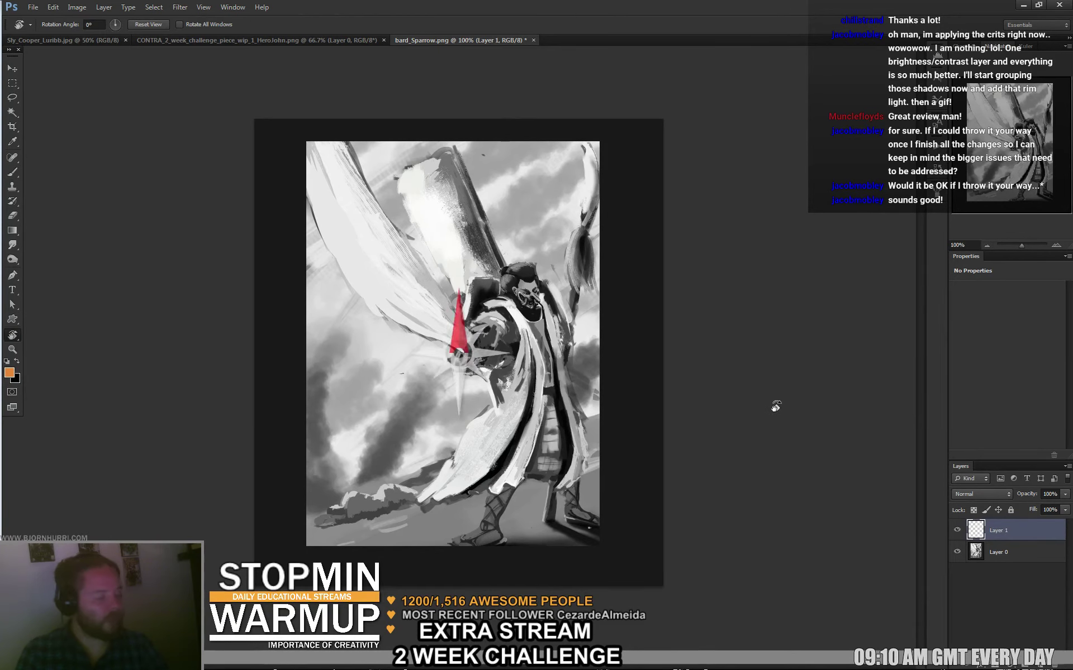
pyautogui.moveTo(775, 407); pyautogui.dragTo(687, 484)
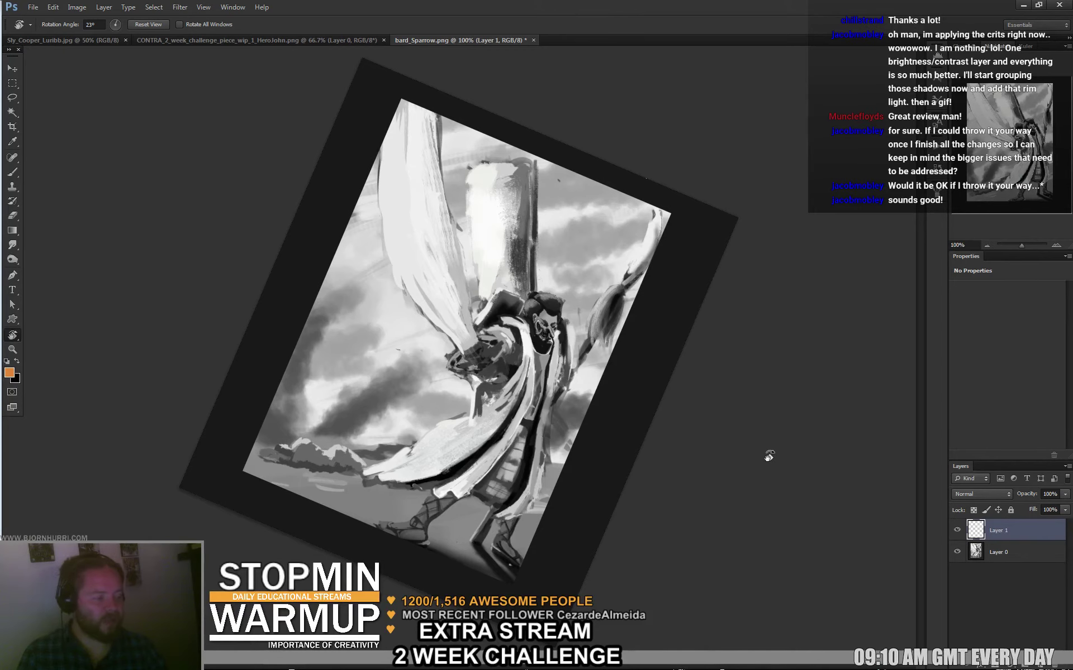
pyautogui.moveTo(765, 454); pyautogui.dragTo(688, 359)
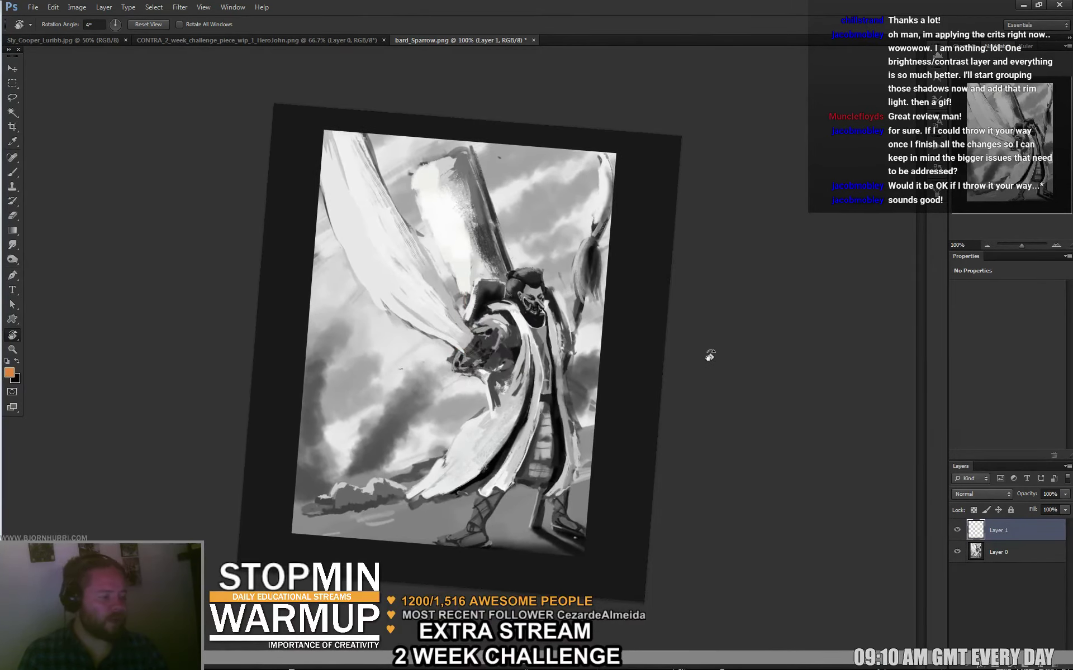
# Lasso the lower-left clouds and ground, rotate them about 11°, and erase the protruding left-edge strip.
pyautogui.press('l')
pyautogui.moveTo(451, 435)
pyautogui.mouseDown()
pyautogui.moveTo(426, 362)
pyautogui.moveTo(282, 534)
pyautogui.moveTo(388, 535)
pyautogui.moveTo(451, 436)
pyautogui.mouseUp()
pyautogui.hotkey('ctrl', 't')
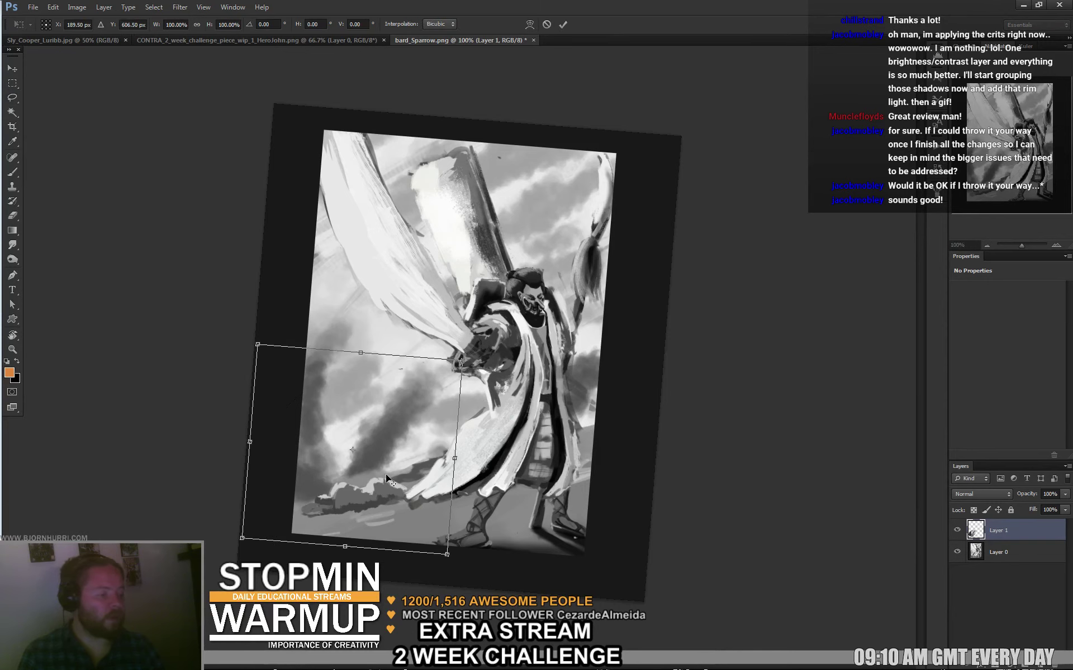
pyautogui.moveTo(388, 479)
pyautogui.mouseDown()
pyautogui.moveTo(419, 473)
pyautogui.moveTo(417, 448)
pyautogui.mouseUp()
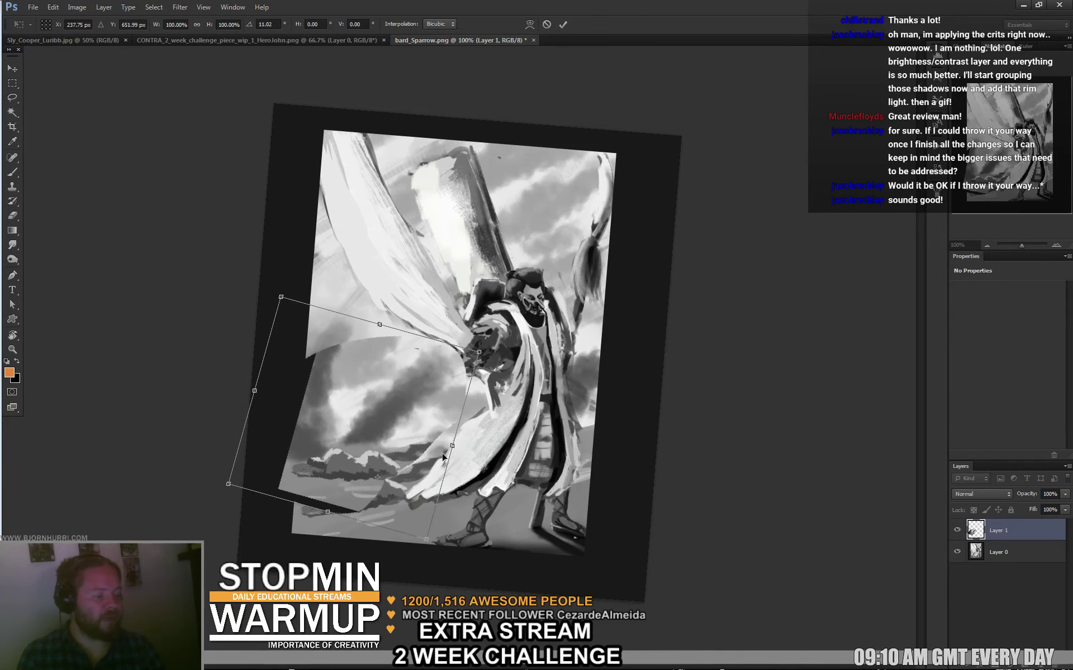
pyautogui.press('Return')
pyautogui.press('e')
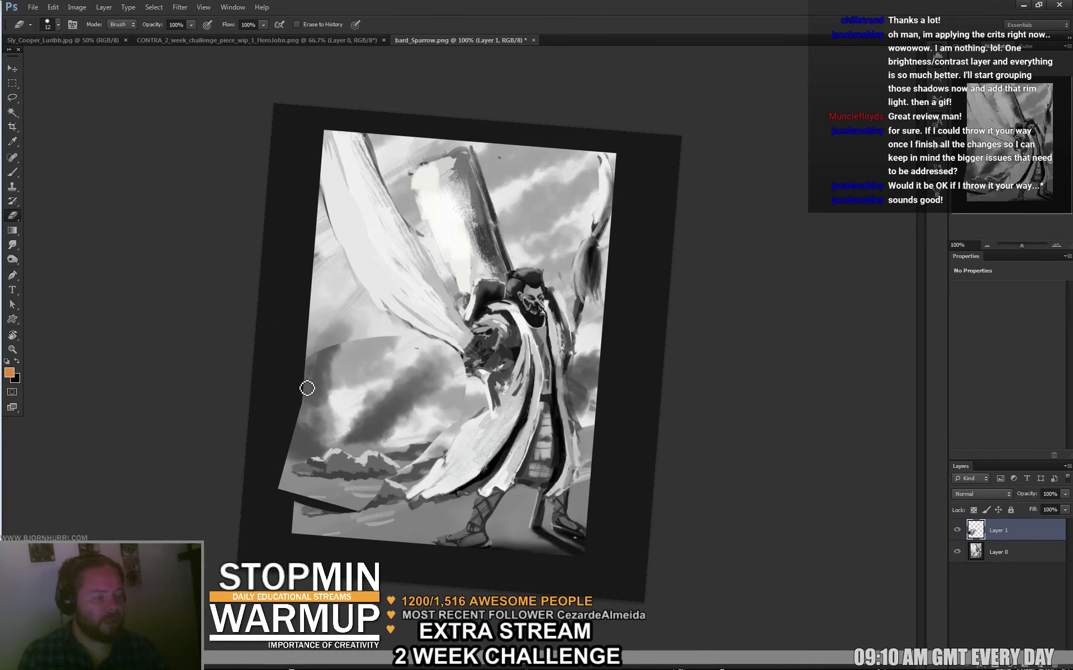
pyautogui.moveTo(306, 388)
pyautogui.mouseDown()
pyautogui.moveTo(296, 484)
pyautogui.moveTo(290, 457)
pyautogui.moveTo(279, 474)
pyautogui.moveTo(321, 500)
pyautogui.moveTo(302, 503)
pyautogui.moveTo(359, 520)
pyautogui.mouseUp()
# Sample light tones and paint a bright accent along the cloak's right edge.
pyautogui.press('b')
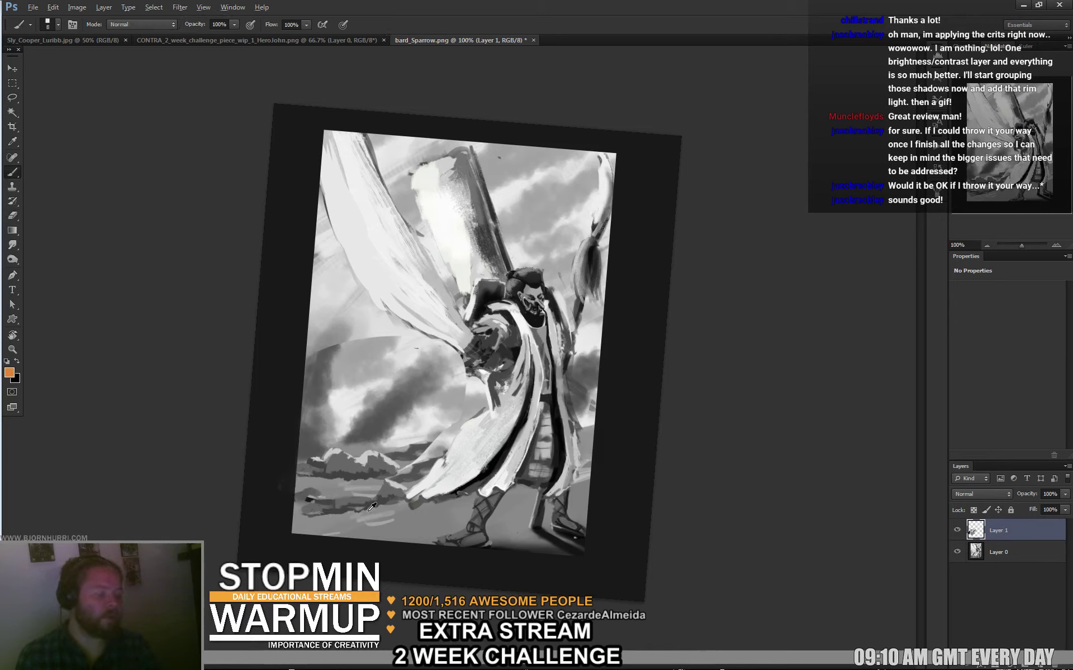
pyautogui.keyDown('alt'); pyautogui.click(372, 507); pyautogui.keyUp('alt')
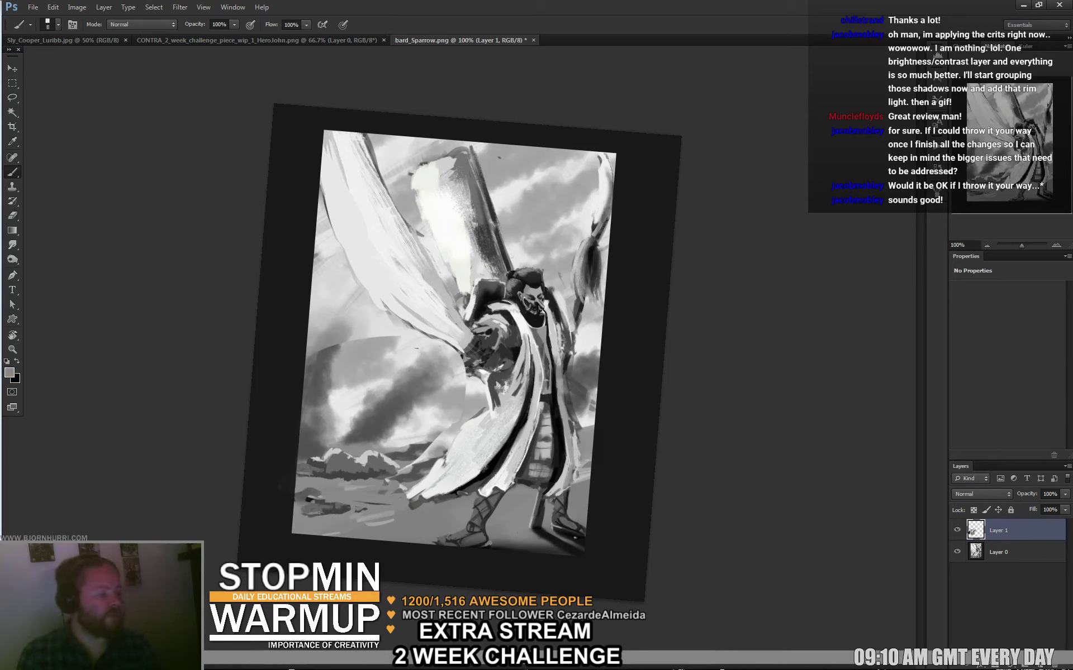
pyautogui.keyDown('alt'); pyautogui.click(445, 357); pyautogui.keyUp('alt')
pyautogui.press('e')
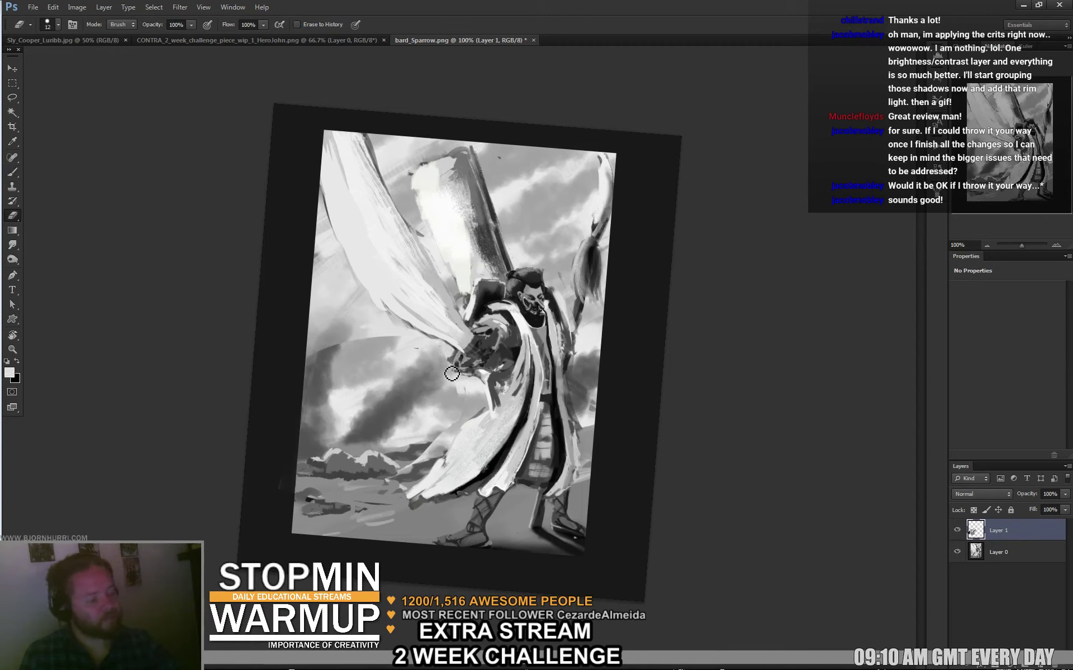
pyautogui.press('b')
pyautogui.keyDown('alt'); pyautogui.click(585, 418); pyautogui.keyUp('alt')
pyautogui.moveTo(582, 429); pyautogui.dragTo(603, 431)
pyautogui.keyDown('alt'); pyautogui.click(606, 425); pyautogui.keyUp('alt')
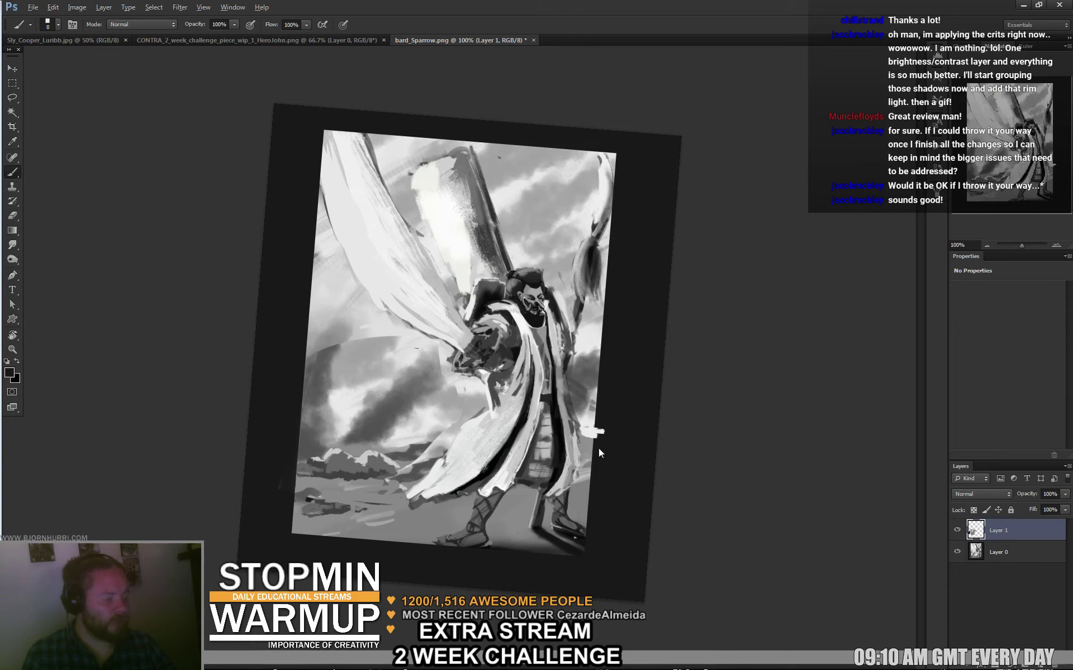
pyautogui.keyDown('alt'); pyautogui.click(586, 414); pyautogui.keyUp('alt')
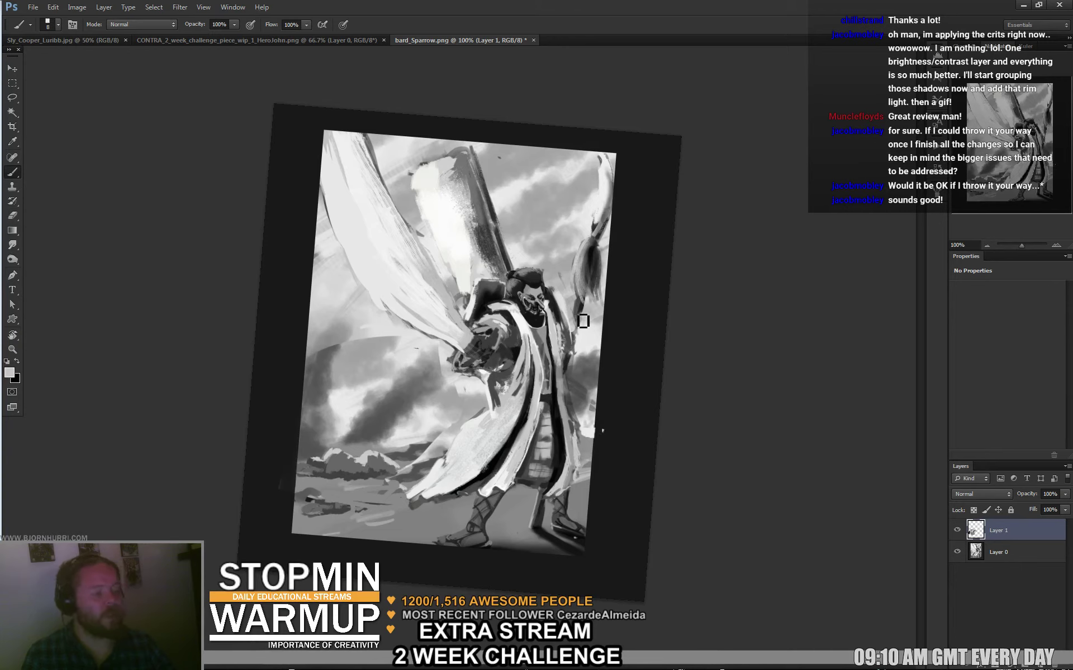
# Set the brush to 44 px and paint grey strokes in the sky left of the figure.
pyautogui.rightClick(463, 392)
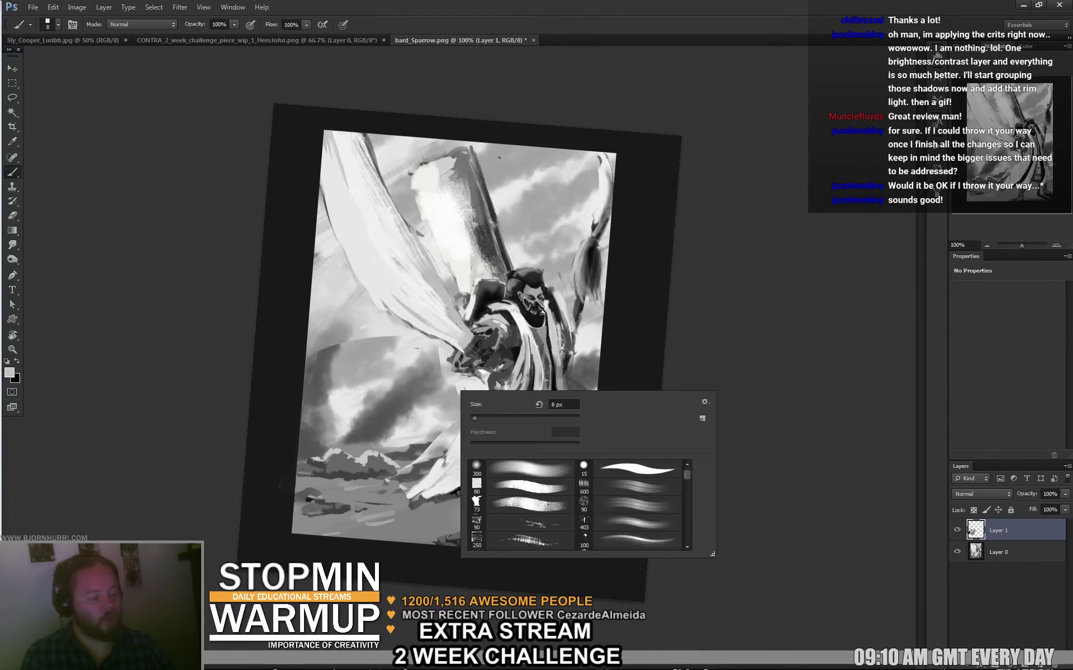
pyautogui.rightClick(410, 357)
pyautogui.write('44')
pyautogui.press('Return')
pyautogui.rightClick(399, 357)
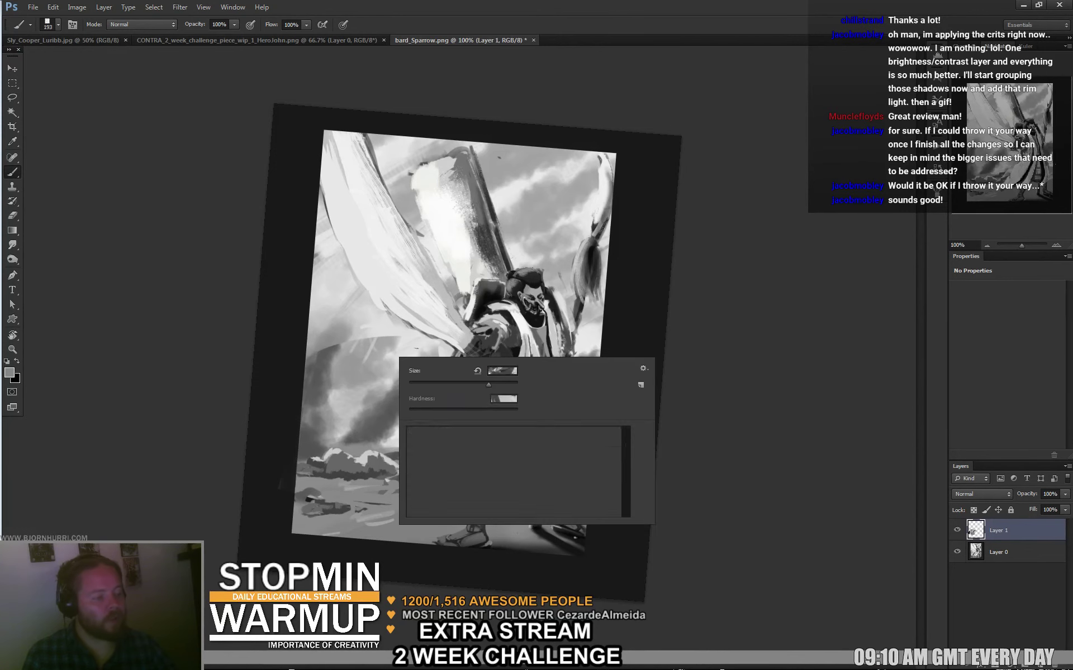
pyautogui.press('Return')
pyautogui.moveTo(351, 324)
pyautogui.mouseDown()
pyautogui.moveTo(328, 335)
pyautogui.moveTo(352, 369)
pyautogui.moveTo(364, 323)
pyautogui.moveTo(358, 369)
pyautogui.mouseUp()
pyautogui.keyDown('alt'); pyautogui.click(352, 369); pyautogui.keyUp('alt')
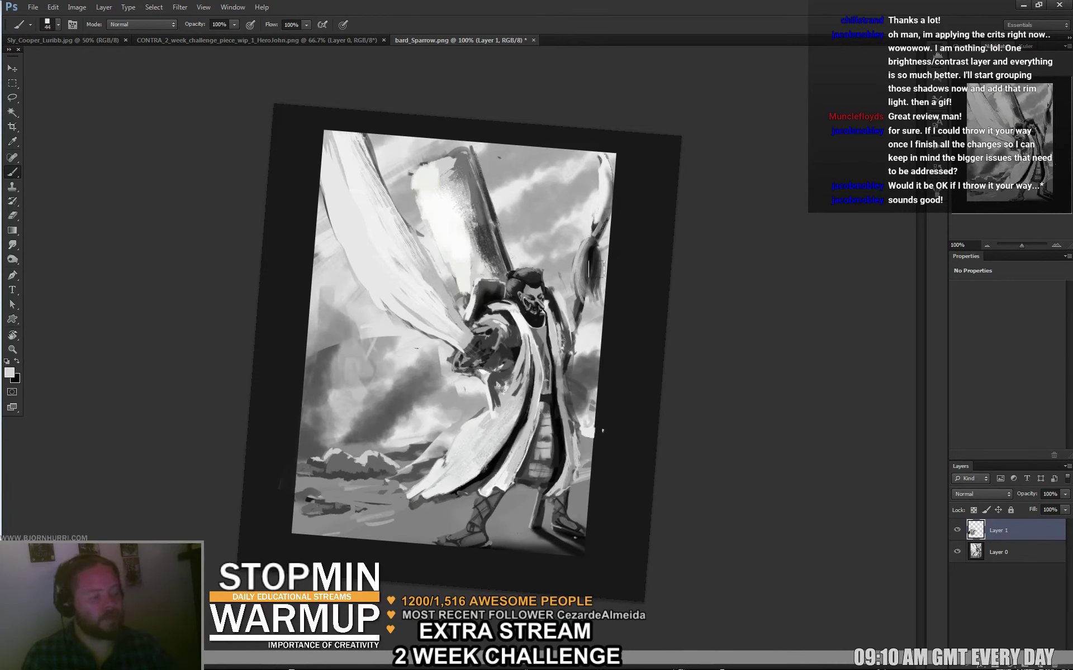
# Reset the view upright, then paint mid-grey and near-white over the dark left clouds.
pyautogui.press('r')
pyautogui.press('Escape')
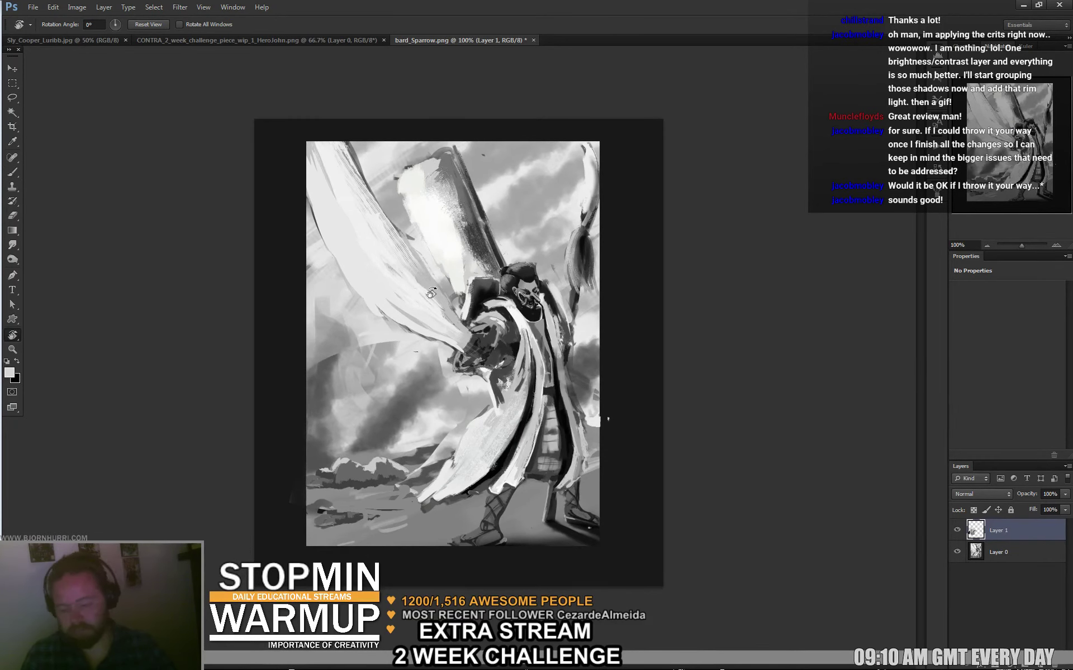
pyautogui.press('b')
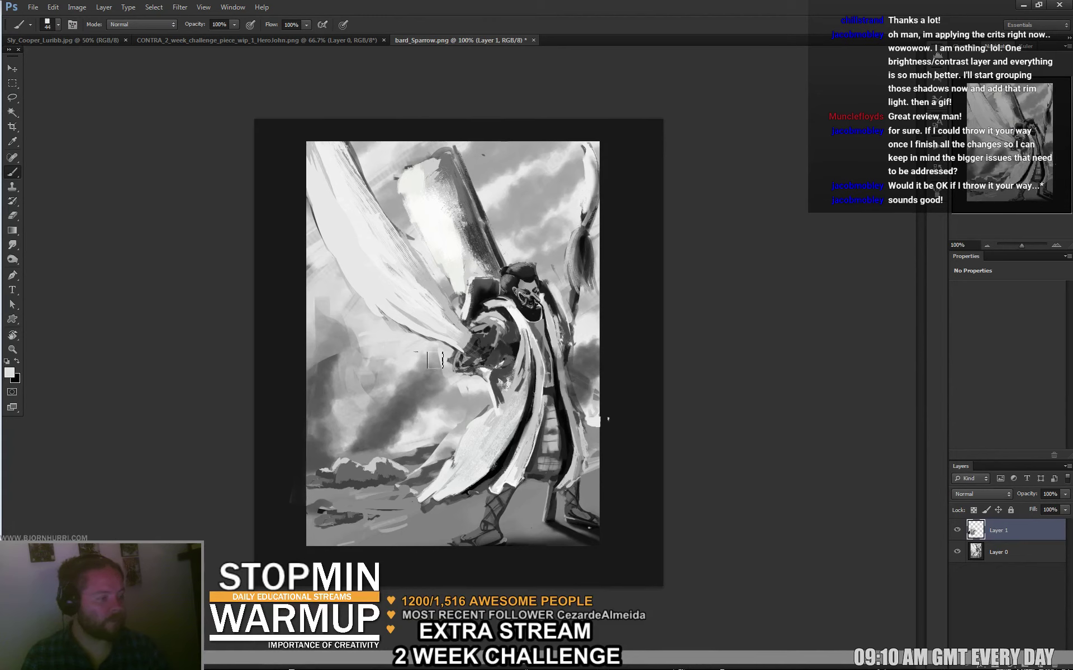
pyautogui.keyDown('alt'); pyautogui.click(436, 381); pyautogui.keyUp('alt')
pyautogui.moveTo(414, 362)
pyautogui.mouseDown()
pyautogui.moveTo(420, 348)
pyautogui.moveTo(441, 353)
pyautogui.moveTo(439, 369)
pyautogui.moveTo(395, 391)
pyautogui.mouseUp()
pyautogui.keyDown('alt'); pyautogui.click(379, 349); pyautogui.keyUp('alt')
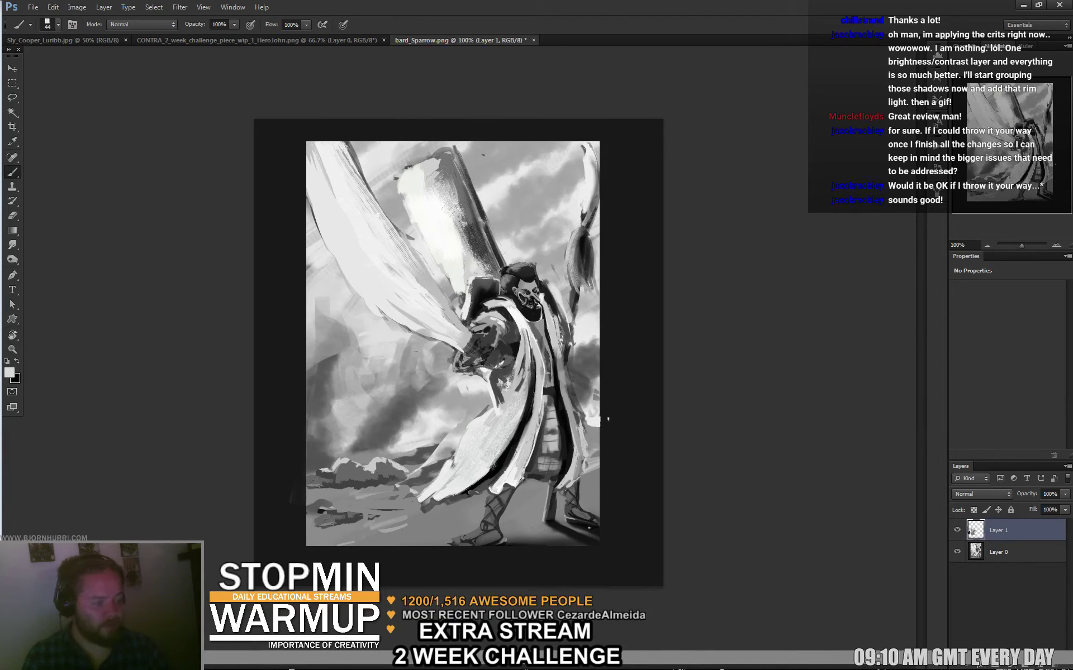
pyautogui.moveTo(340, 340)
pyautogui.mouseDown()
pyautogui.moveTo(334, 310)
pyautogui.moveTo(347, 318)
pyautogui.moveTo(326, 296)
pyautogui.moveTo(311, 346)
pyautogui.moveTo(321, 376)
pyautogui.moveTo(307, 386)
pyautogui.moveTo(348, 366)
pyautogui.moveTo(329, 335)
pyautogui.mouseUp()
pyautogui.keyDown('alt'); pyautogui.click(323, 359); pyautogui.keyUp('alt')
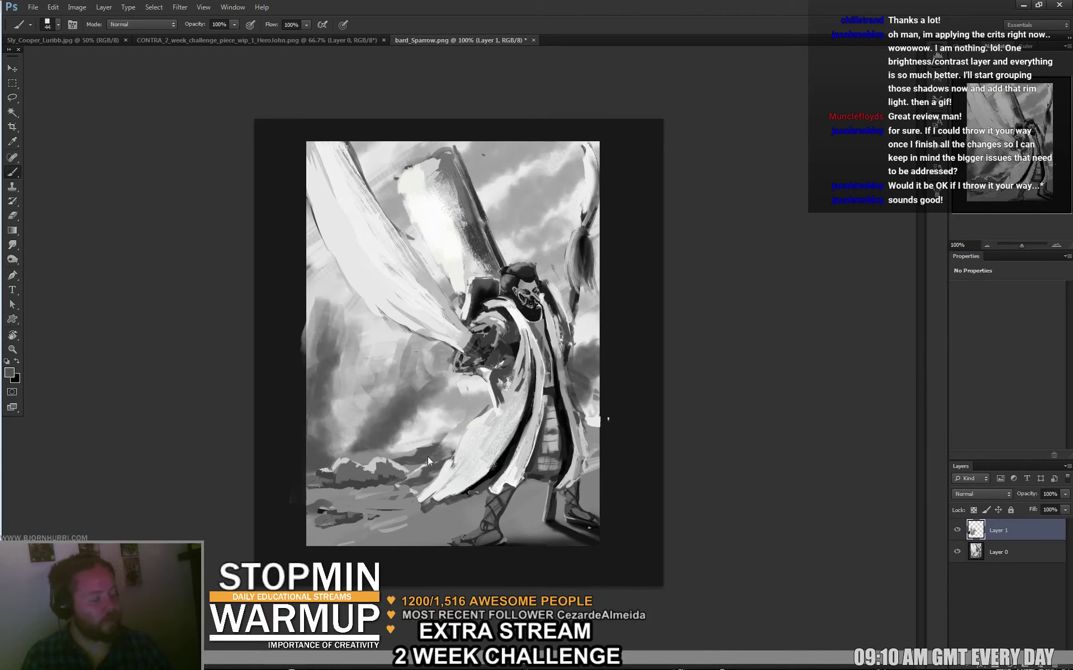
pyautogui.keyDown('alt'); pyautogui.click(444, 427); pyautogui.keyUp('alt')
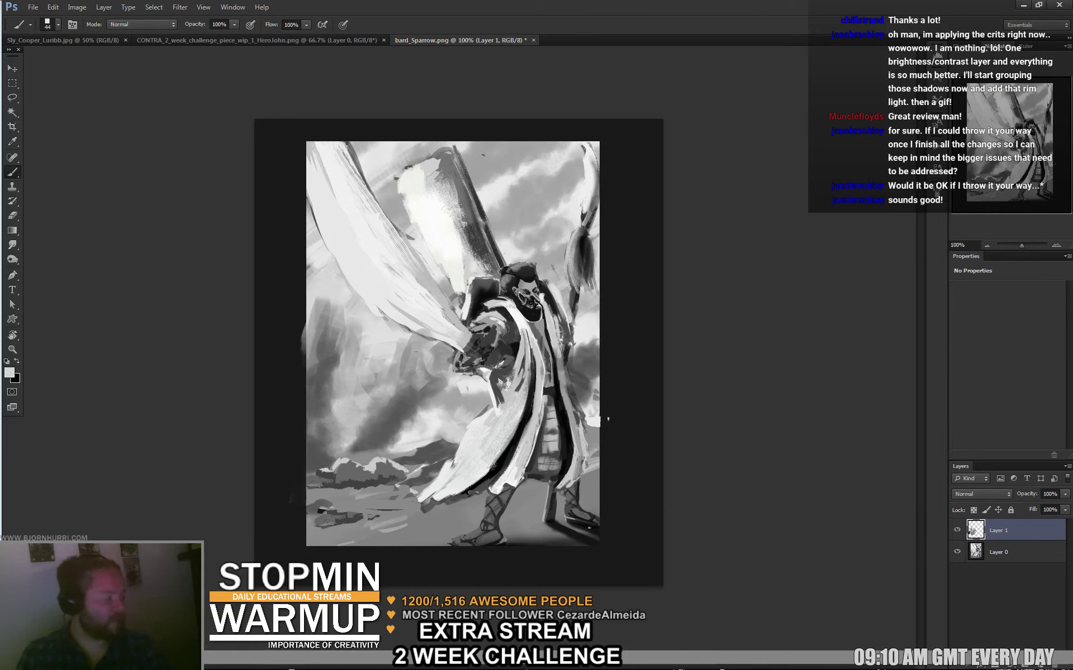
# Add a Levels adjustment layer that dims the highlights to darken the painting.
pyautogui.click(1011, 667)
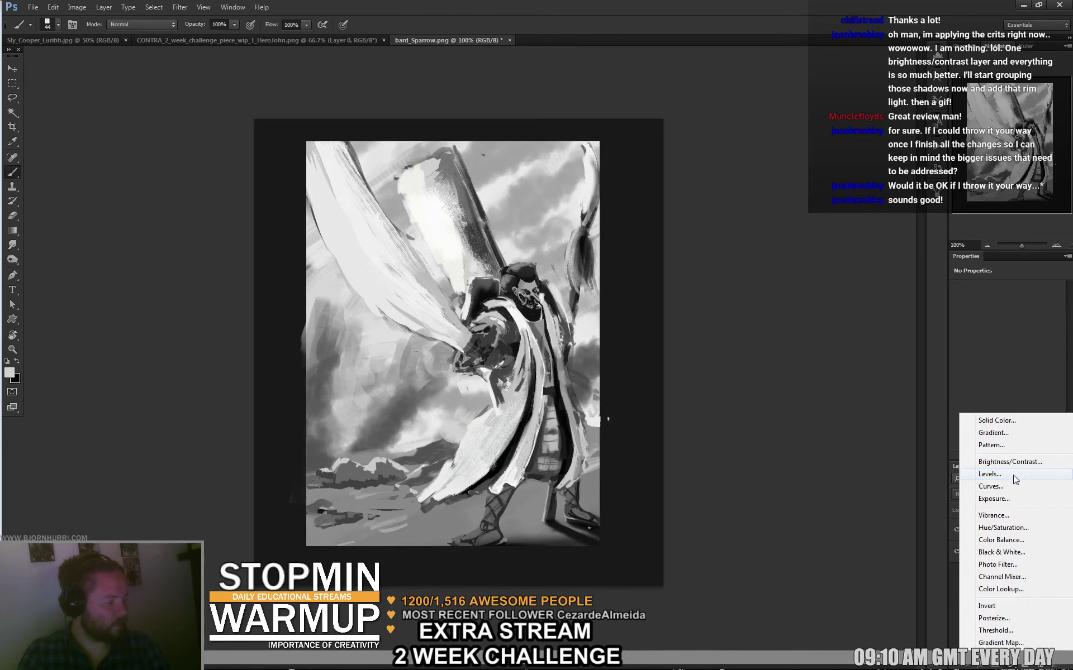
pyautogui.click(1028, 475)
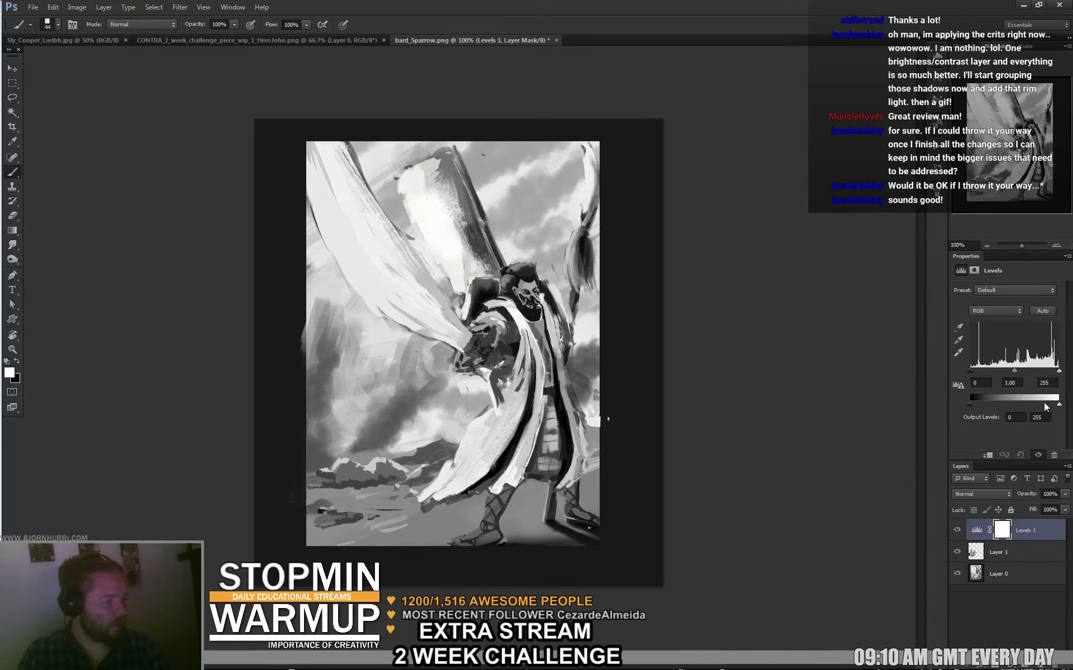
pyautogui.moveTo(1058, 404); pyautogui.dragTo(1037, 407)
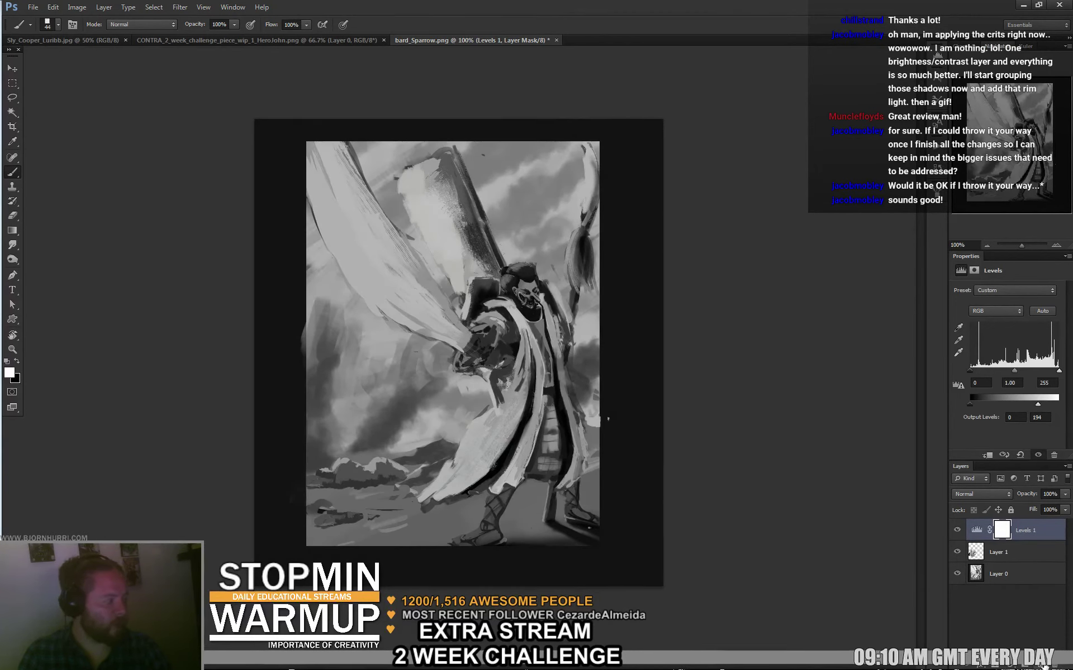
# Add a new Overlay-mode layer and set white as the painting colour.
pyautogui.hotkey('ctrl', 'shift', 'alt', 'n')
pyautogui.click(982, 494)
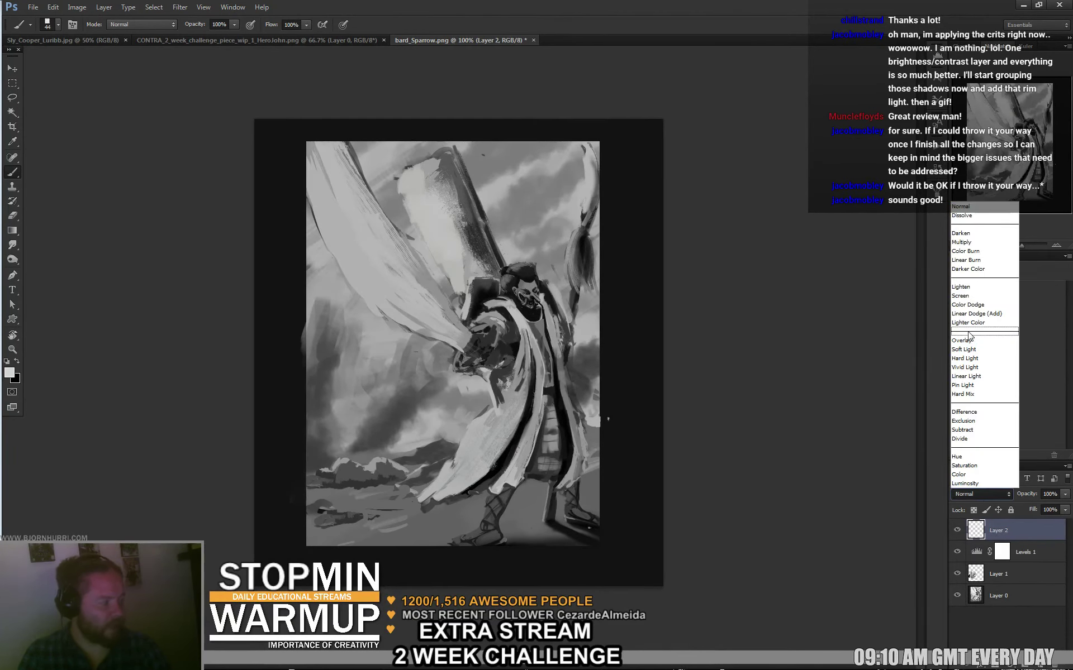
pyautogui.click(968, 339)
pyautogui.press('x')
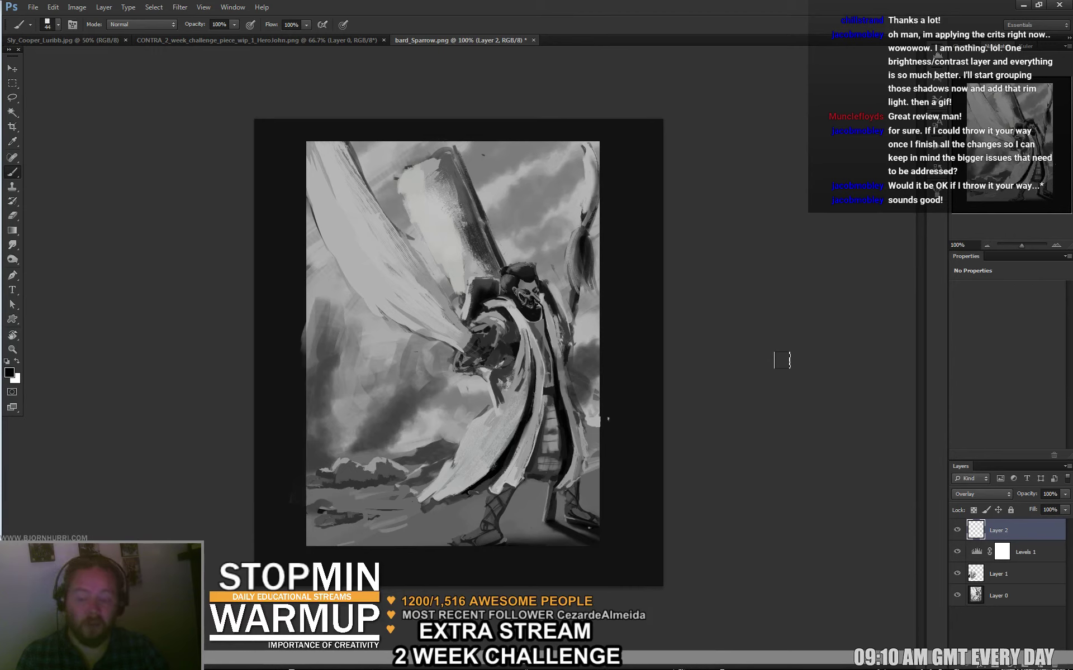
pyautogui.press('x')
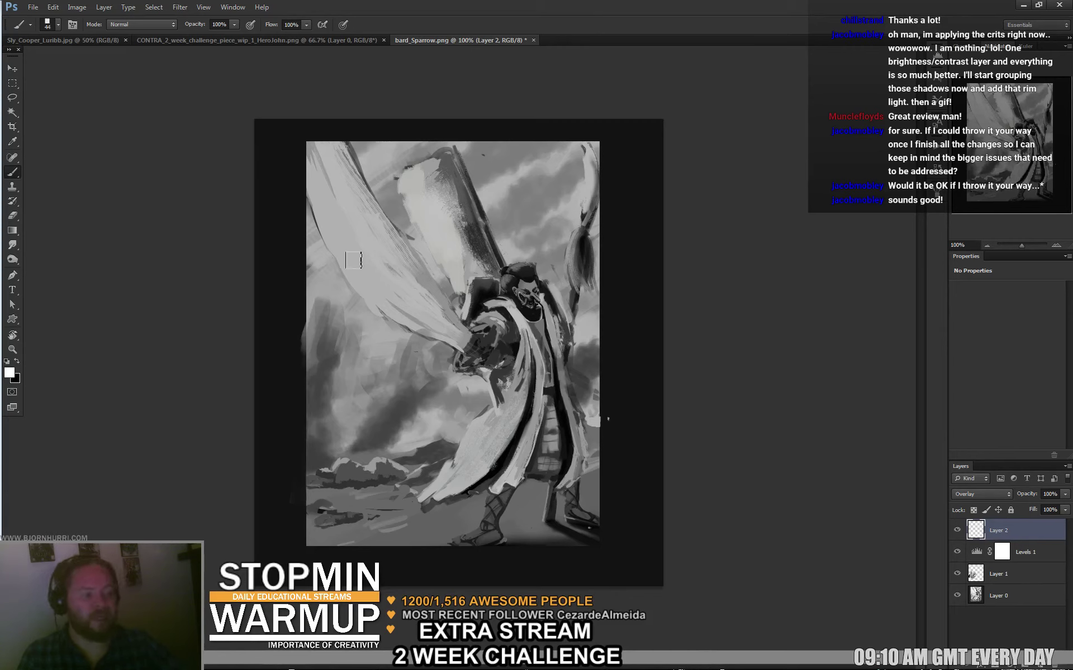
# Resize the brush to 11 px, then to 156 px.
pyautogui.rightClick(336, 255)
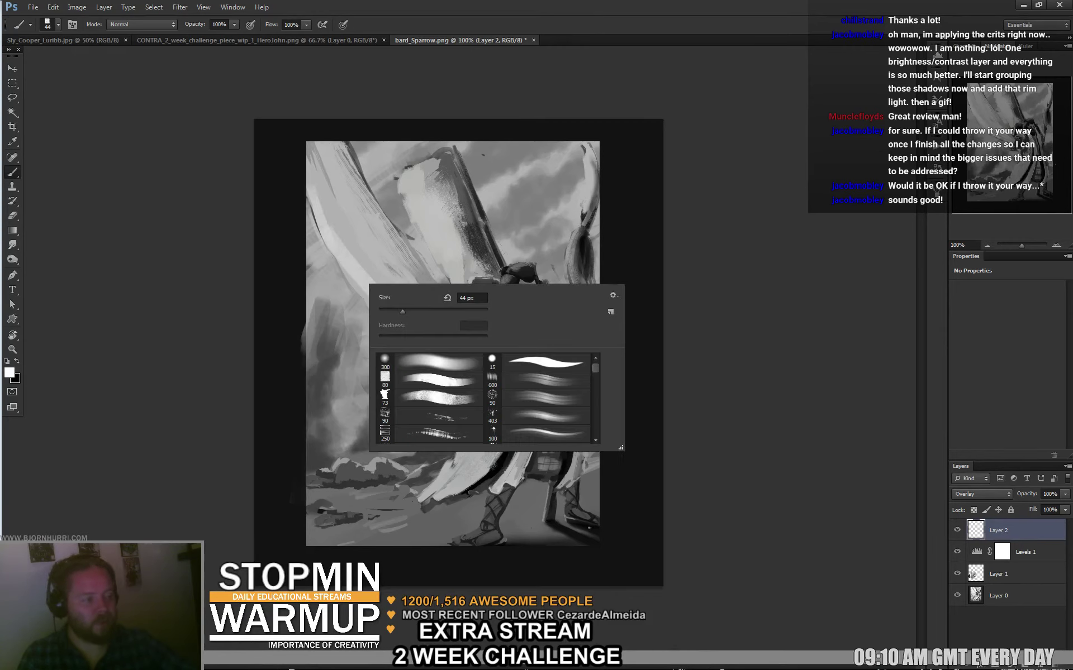
pyautogui.write('11')
pyautogui.press('Return')
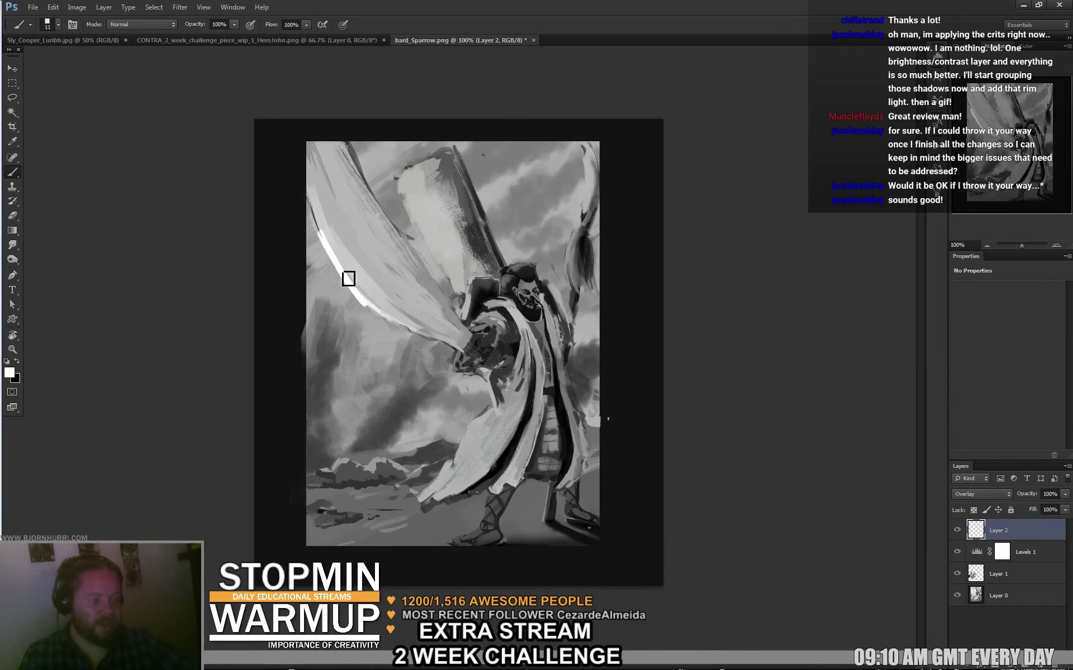
pyautogui.rightClick(495, 260)
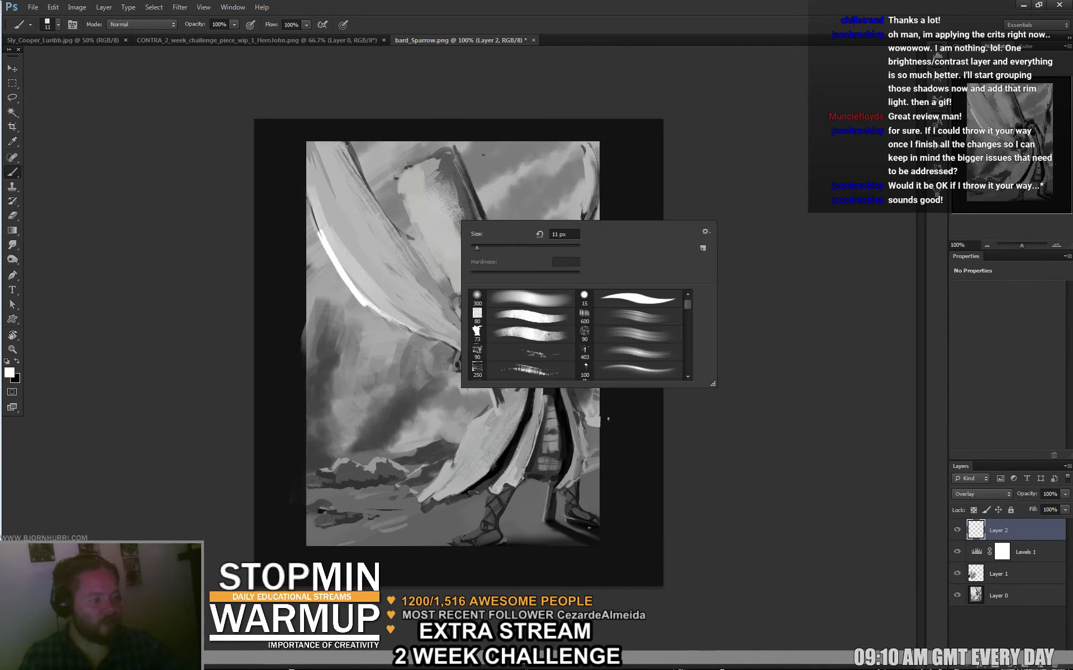
pyautogui.rightClick(500, 250)
pyautogui.write('156')
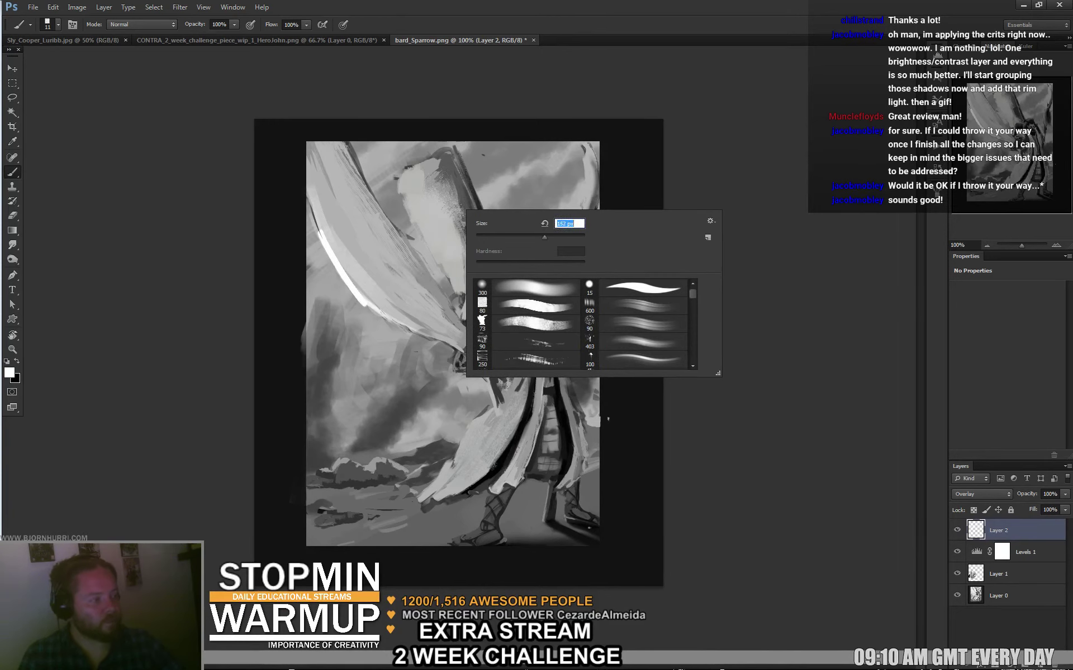
pyautogui.press('Return')
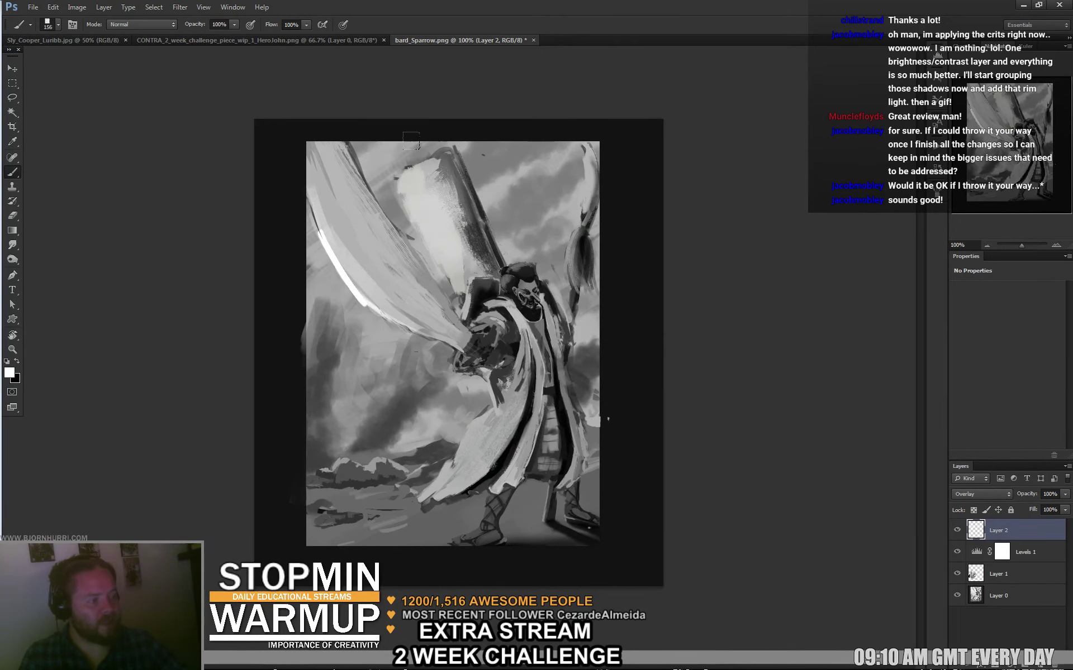
pyautogui.press('e')
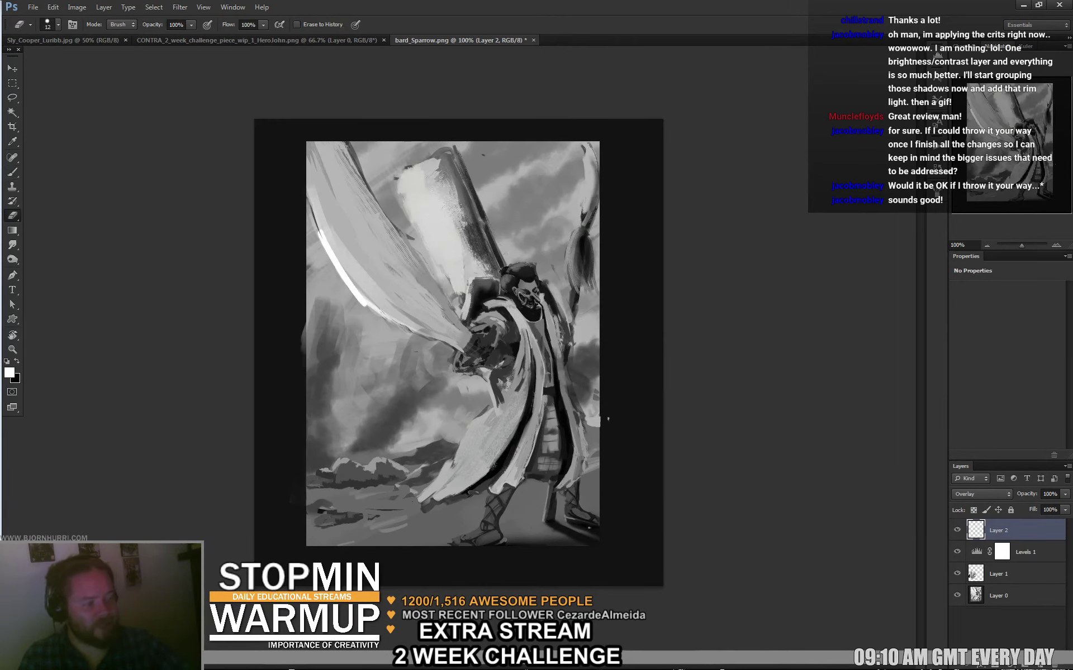
pyautogui.press('b')
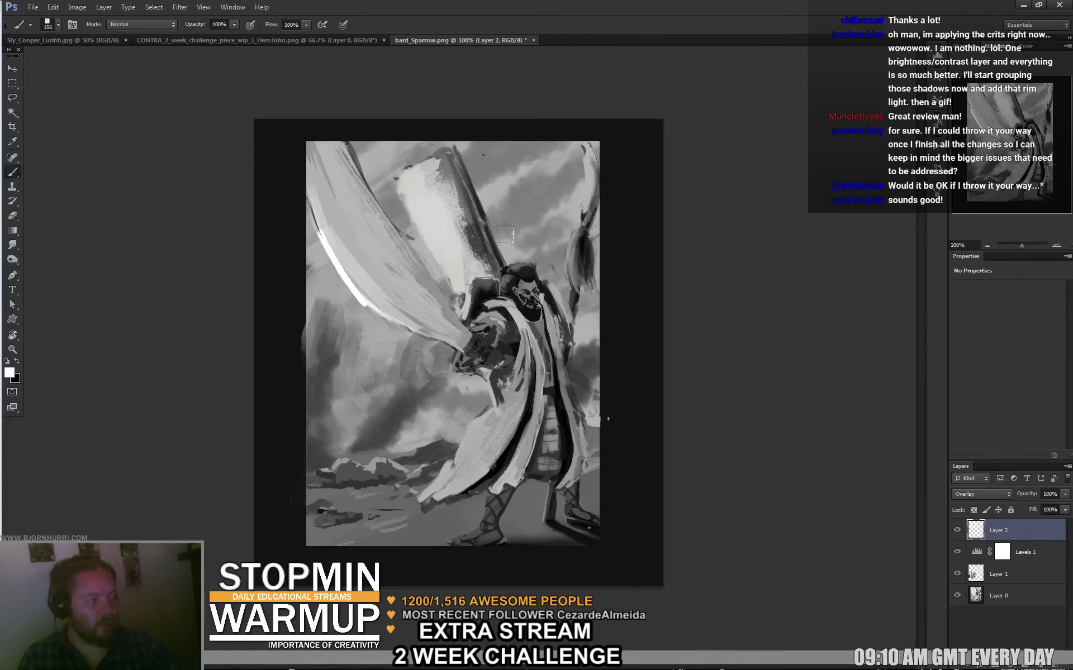
# With a 34 px brush, brighten the cloak, undo it, and switch to a 16 px brush.
pyautogui.rightClick(478, 446)
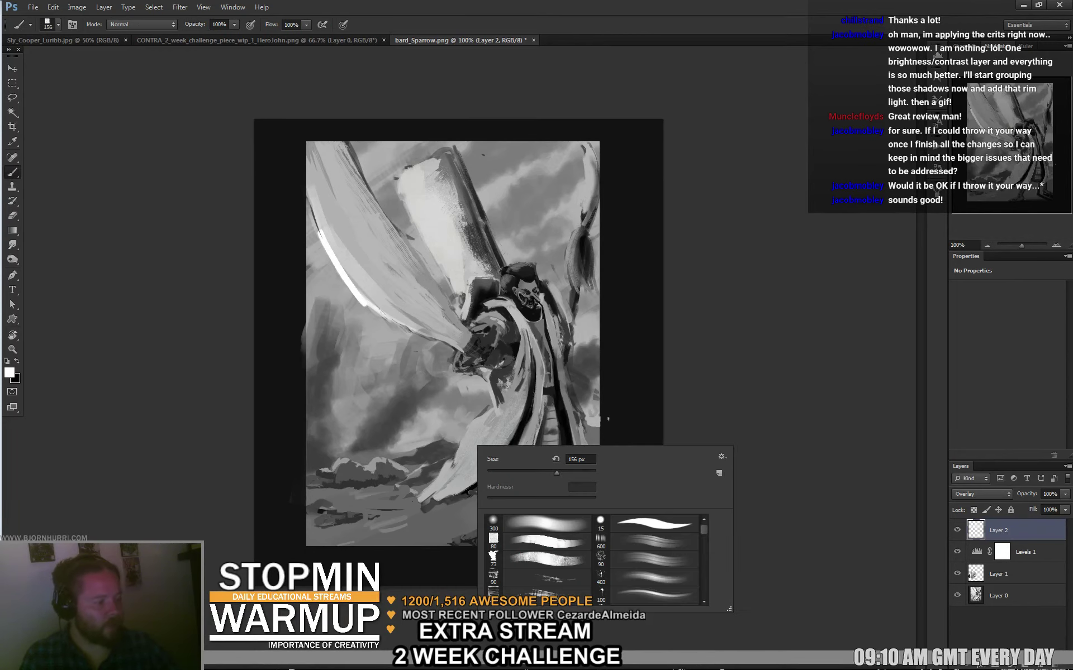
pyautogui.doubleClick(581, 460)
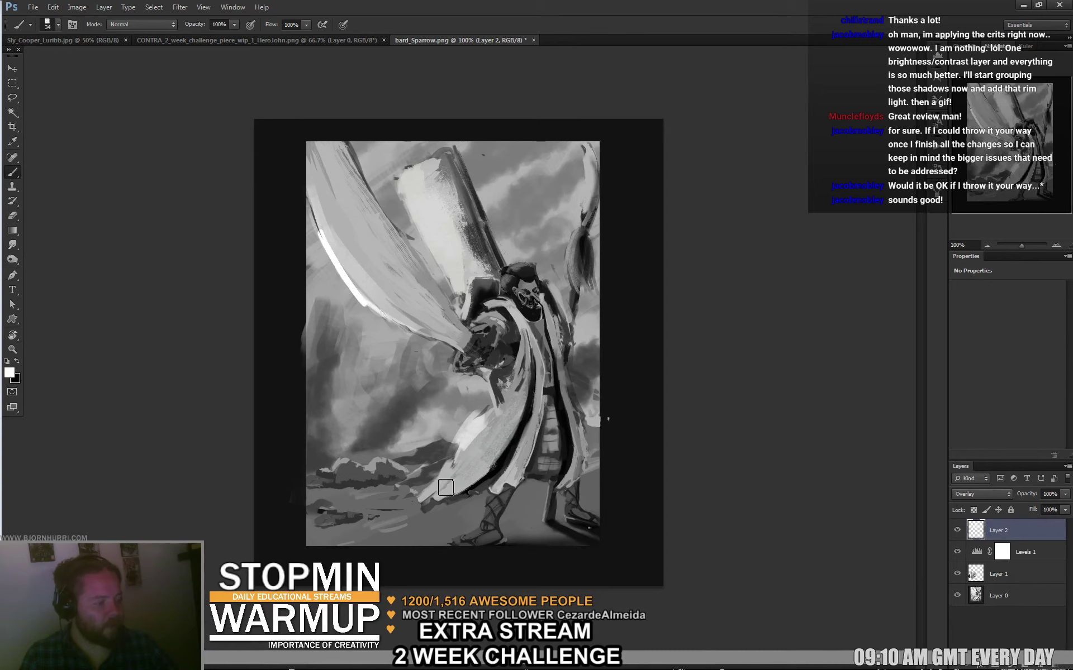
pyautogui.moveTo(446, 488)
pyautogui.mouseDown()
pyautogui.moveTo(478, 460)
pyautogui.moveTo(454, 471)
pyautogui.moveTo(501, 417)
pyautogui.moveTo(481, 405)
pyautogui.mouseUp()
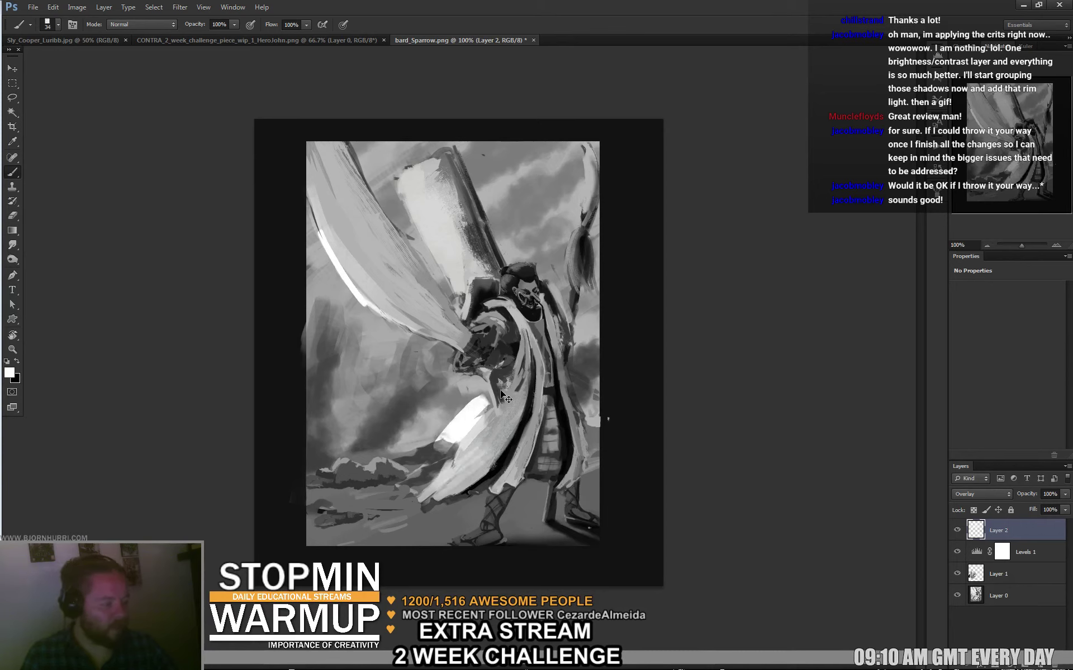
pyautogui.hotkey('ctrl', 'z')
pyautogui.press('e')
pyautogui.press('b')
pyautogui.rightClick(503, 428)
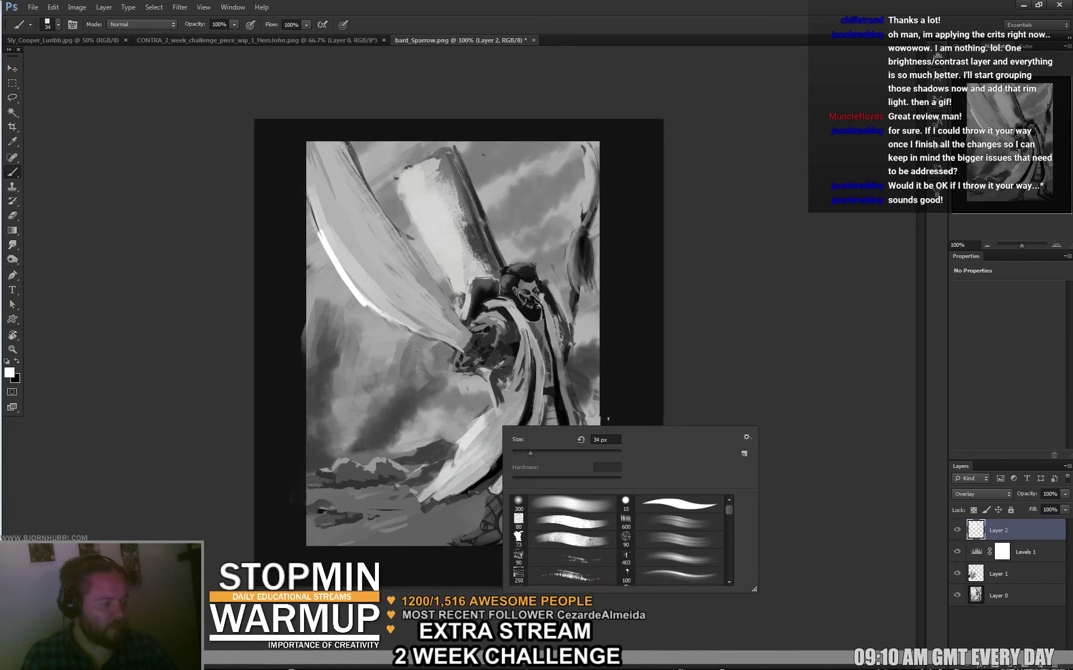
pyautogui.doubleClick(525, 454)
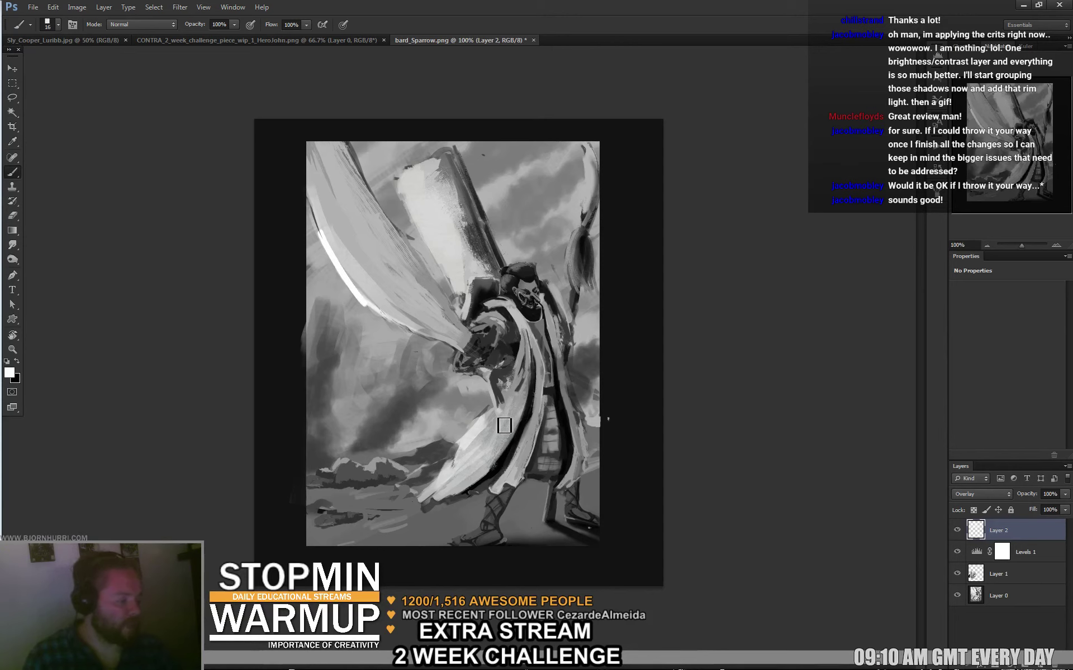
# With a 7 px brush, paint rim light on the shoulder and staff and repaint the tassel rounder.
pyautogui.rightClick(506, 425)
pyautogui.moveTo(537, 434); pyautogui.dragTo(525, 434)
pyautogui.press('Return')
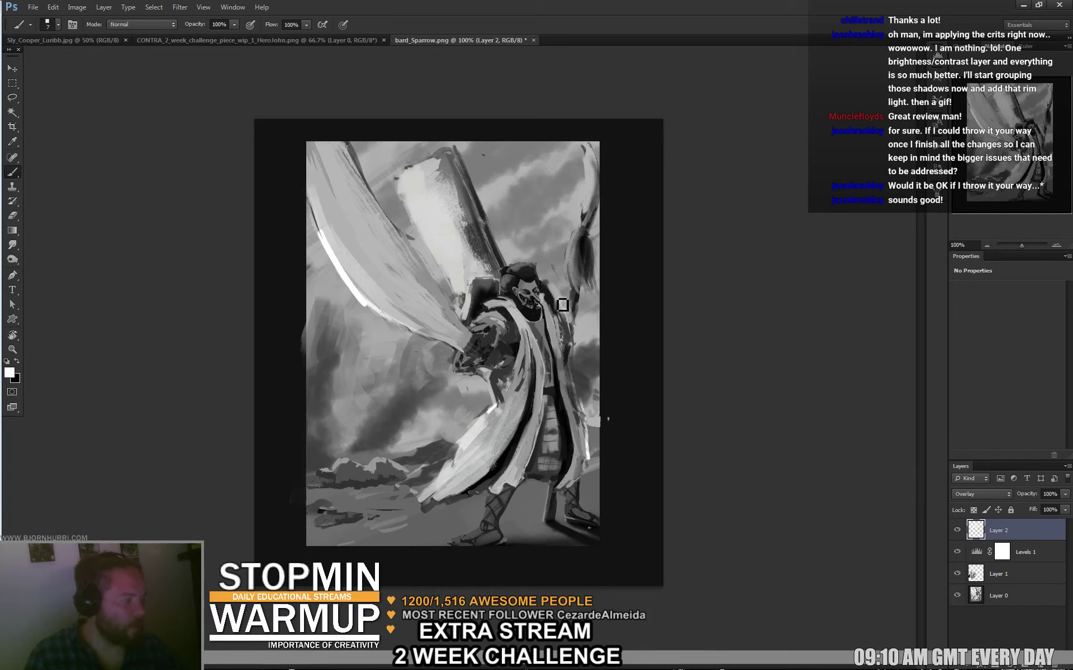
pyautogui.moveTo(553, 293); pyautogui.dragTo(569, 312)
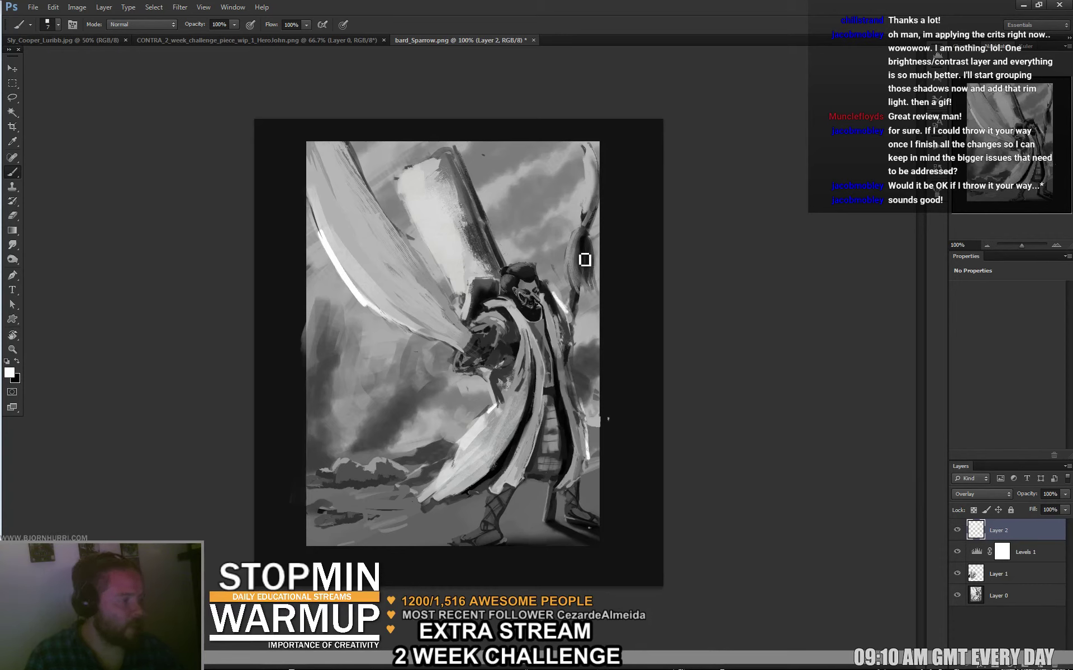
pyautogui.moveTo(593, 188)
pyautogui.mouseDown()
pyautogui.moveTo(602, 192)
pyautogui.moveTo(592, 161)
pyautogui.moveTo(596, 197)
pyautogui.mouseUp()
pyautogui.press('e')
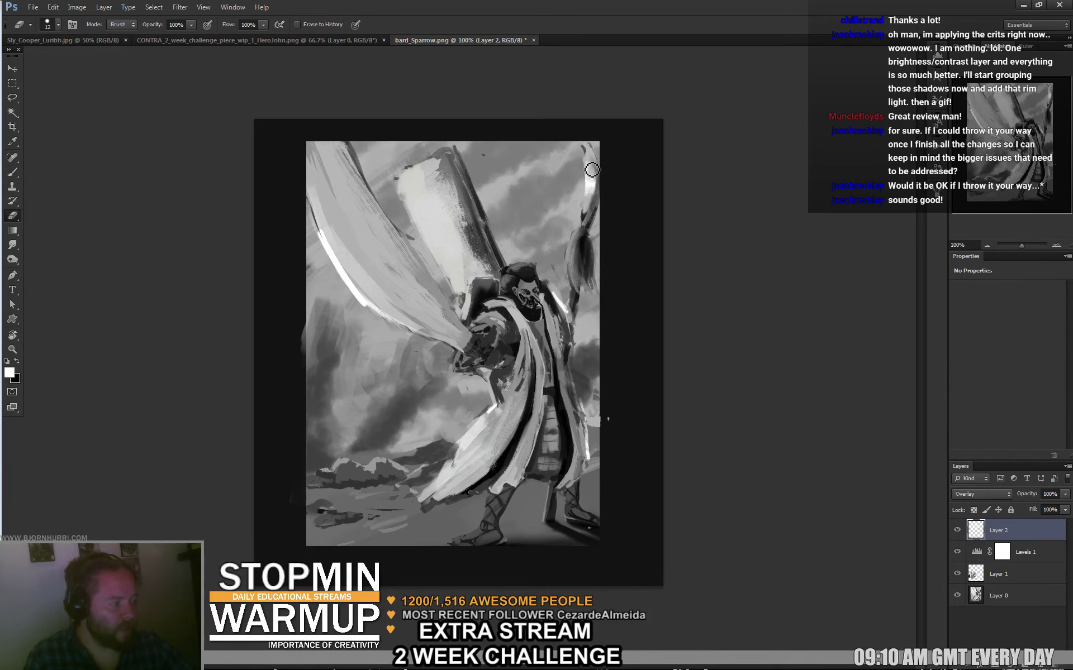
pyautogui.press('b')
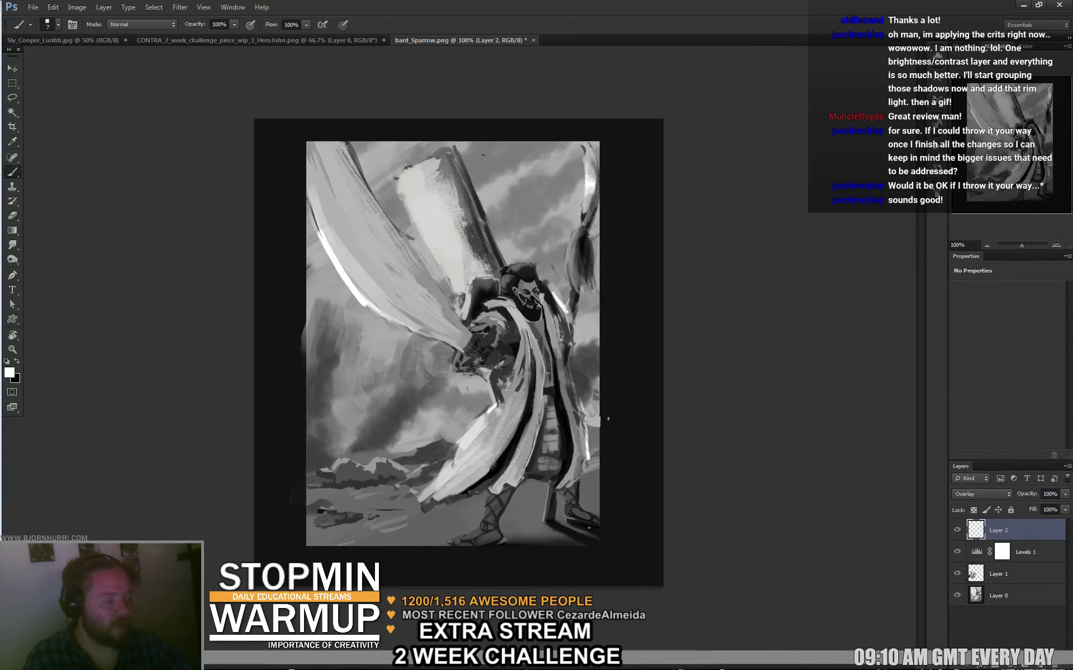
pyautogui.moveTo(589, 232); pyautogui.dragTo(576, 258)
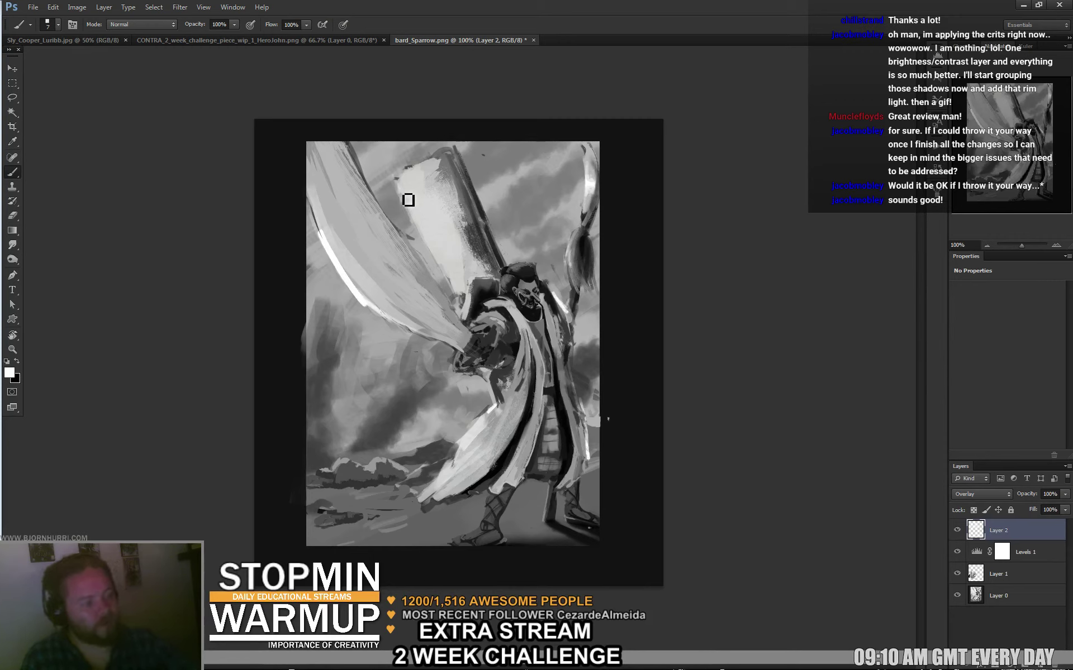
# Add a soft light stroke in the sky with a 98 px brush.
pyautogui.rightClick(472, 210)
pyautogui.doubleClick(682, 302)
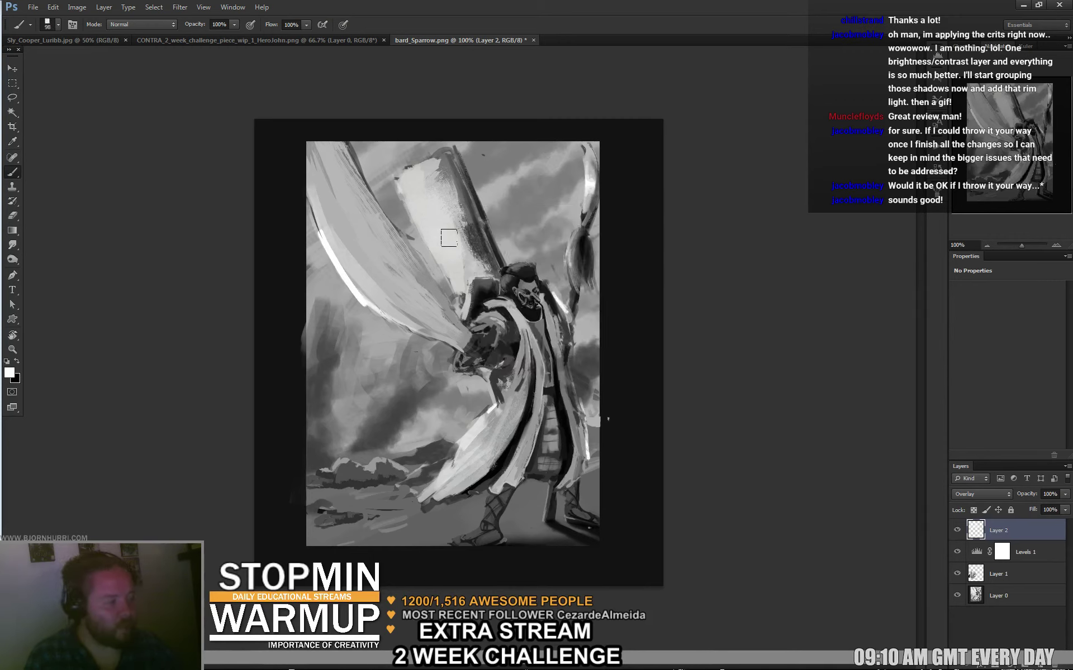
pyautogui.moveTo(448, 237); pyautogui.dragTo(461, 277)
# Shrink the brush to 3 px, then settle on 4 px.
pyautogui.rightClick(521, 302)
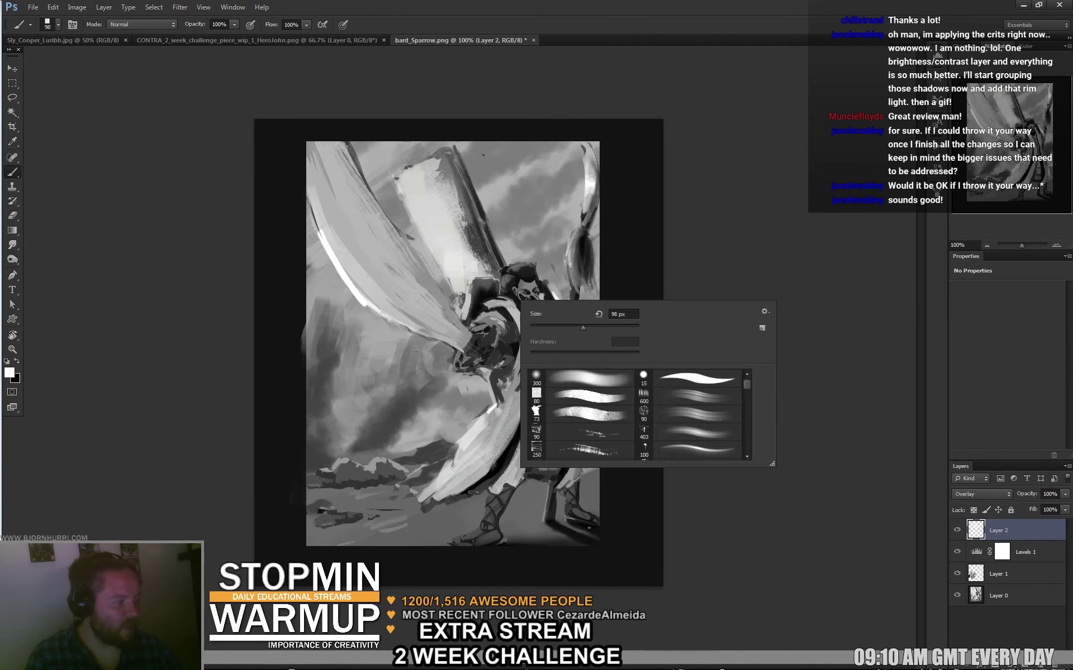
pyautogui.write('3')
pyautogui.press('Return')
pyautogui.rightClick(525, 277)
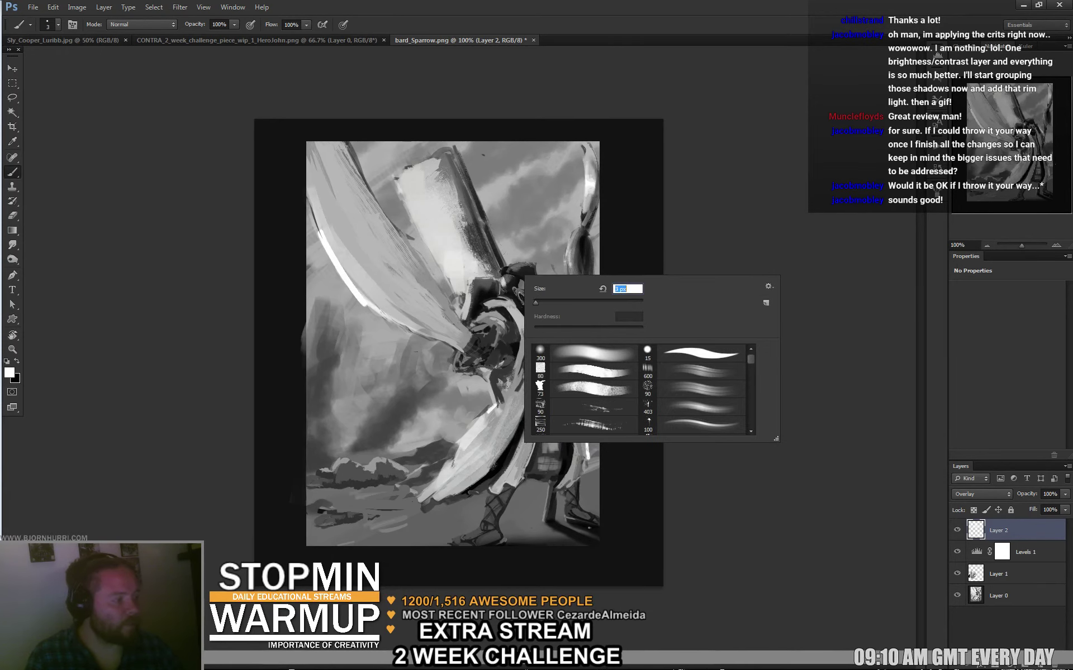
pyautogui.press('Escape')
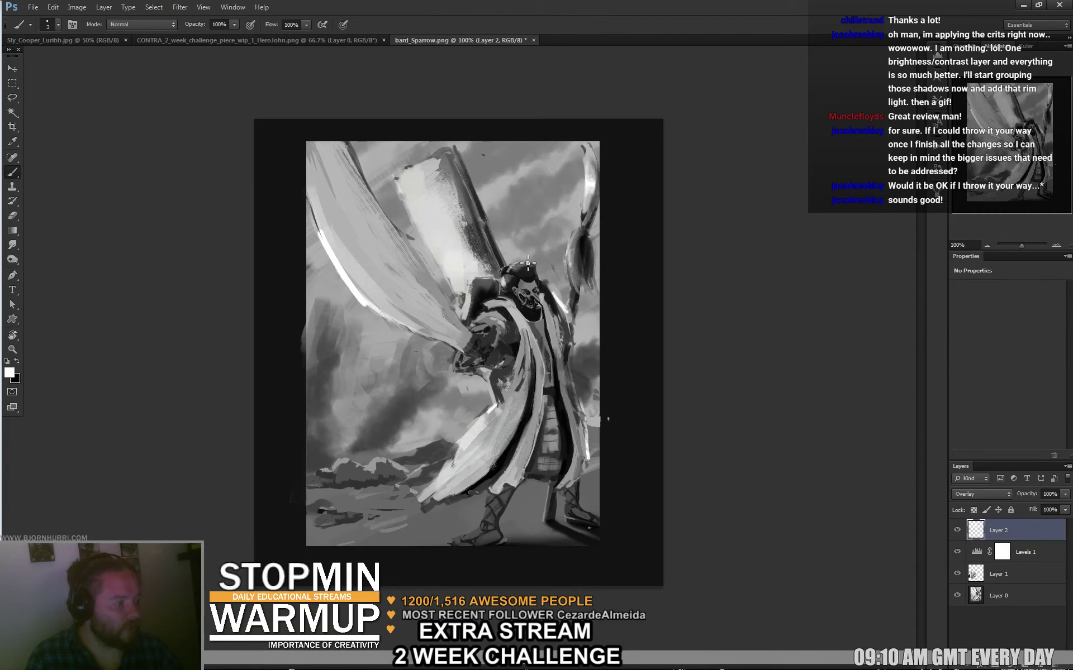
pyautogui.rightClick(527, 263)
pyautogui.write('4')
pyautogui.press('Return')
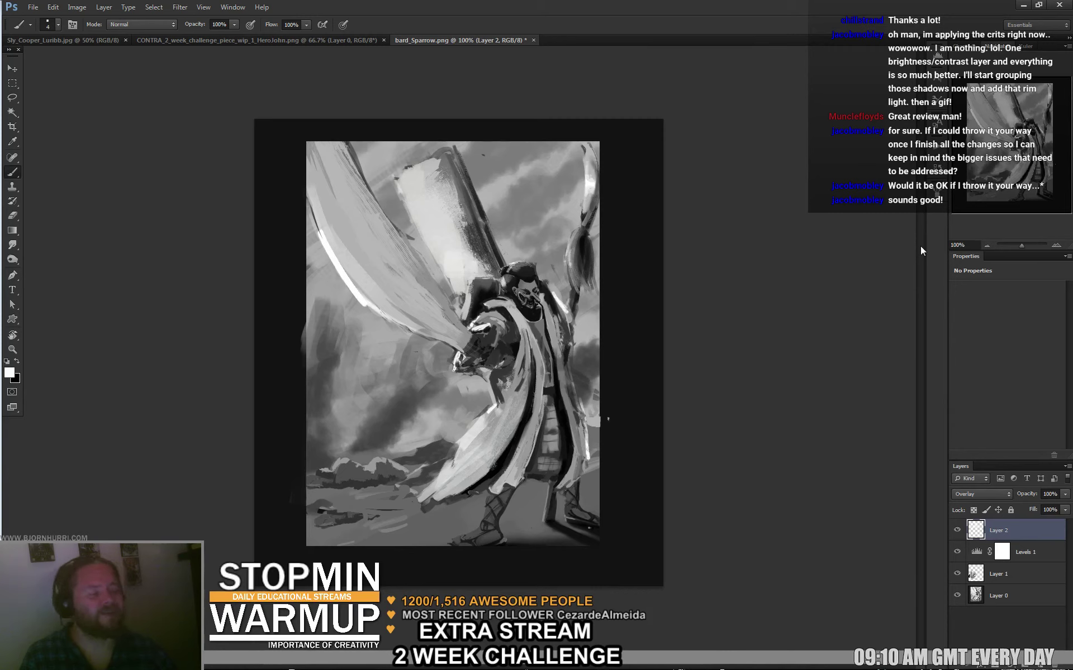
# Try a bright robe highlight, undo it, and stamp a merged copy onto Layer 3.
pyautogui.moveTo(520, 399)
pyautogui.mouseDown()
pyautogui.moveTo(486, 466)
pyautogui.moveTo(486, 419)
pyautogui.moveTo(500, 411)
pyautogui.moveTo(460, 447)
pyautogui.moveTo(437, 489)
pyautogui.mouseUp()
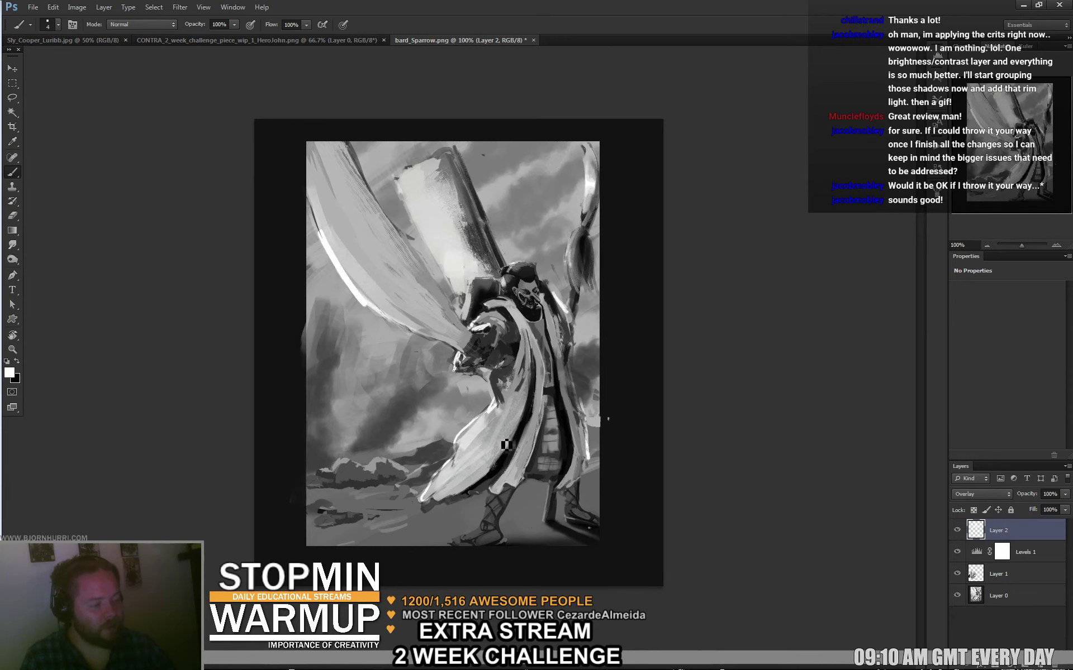
pyautogui.hotkey('ctrl', 'z')
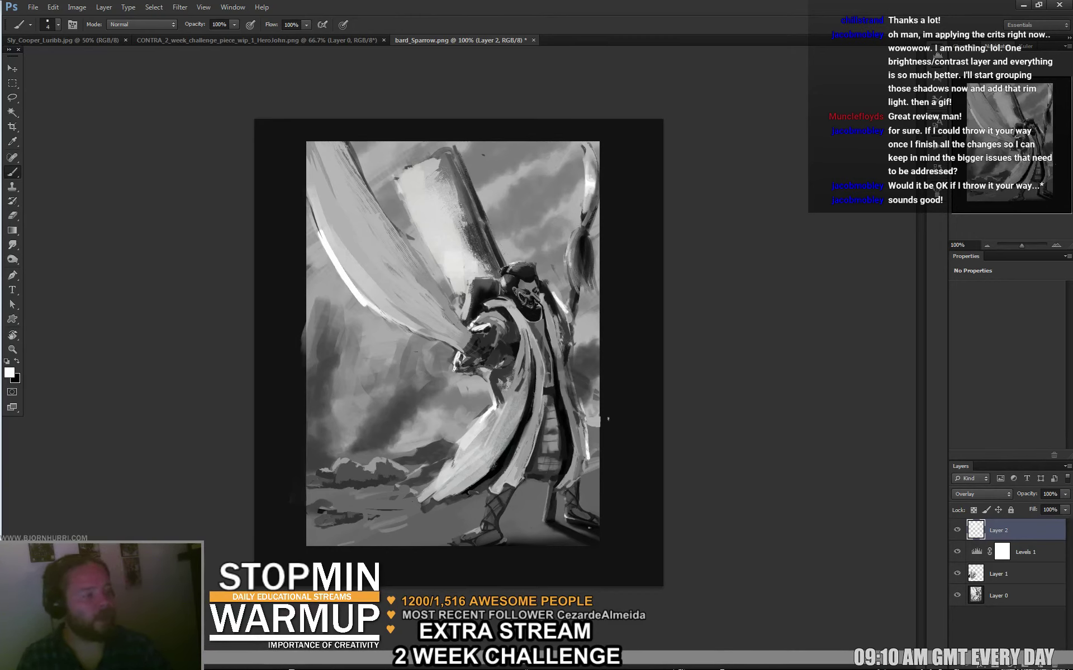
pyautogui.hotkey('ctrl', 'v')
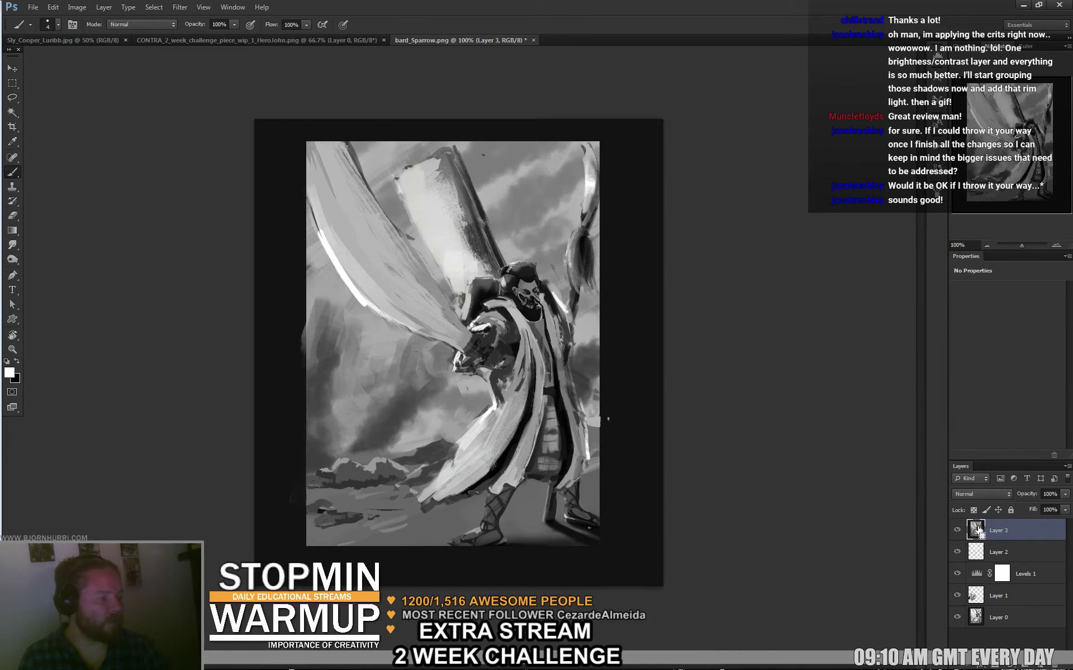
# Select the lower shading layers and group them into Group 1, undoing a trial merge.
pyautogui.keyDown('shift'); pyautogui.click(1026, 587); pyautogui.keyUp('shift')
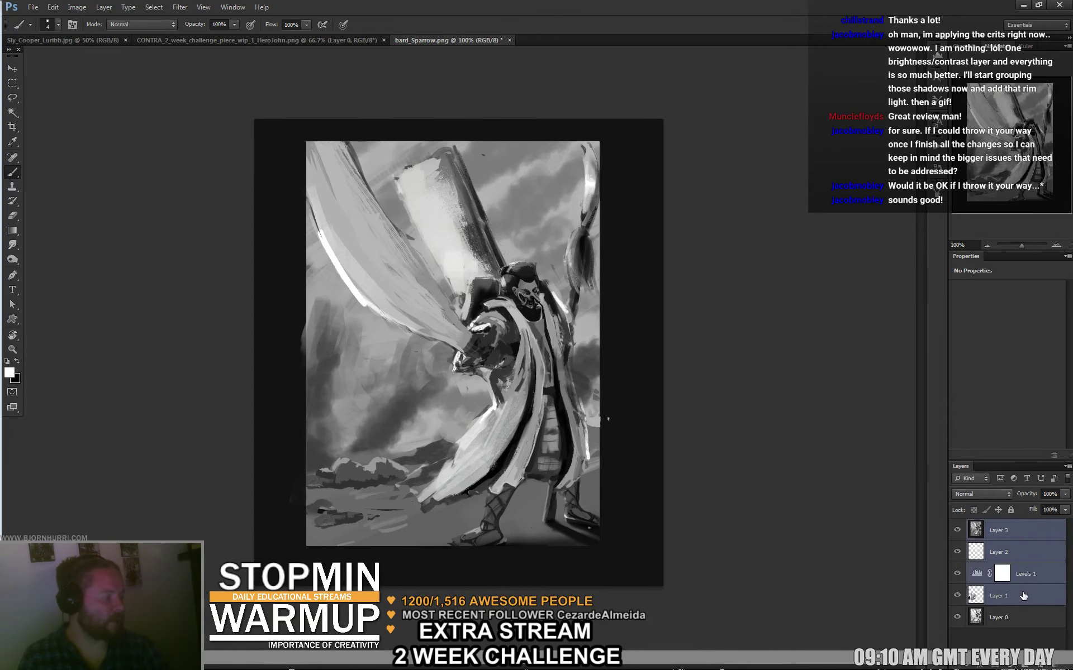
pyautogui.hotkey('ctrl', 'e')
pyautogui.hotkey('ctrl', 'z')
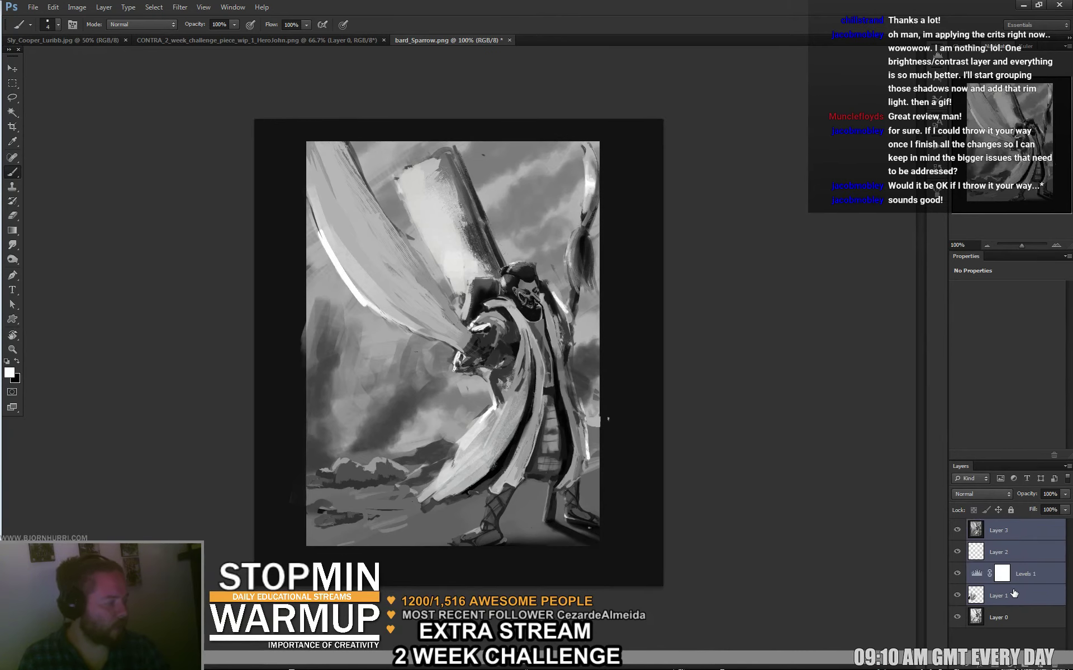
pyautogui.hotkey('ctrl', 'g')
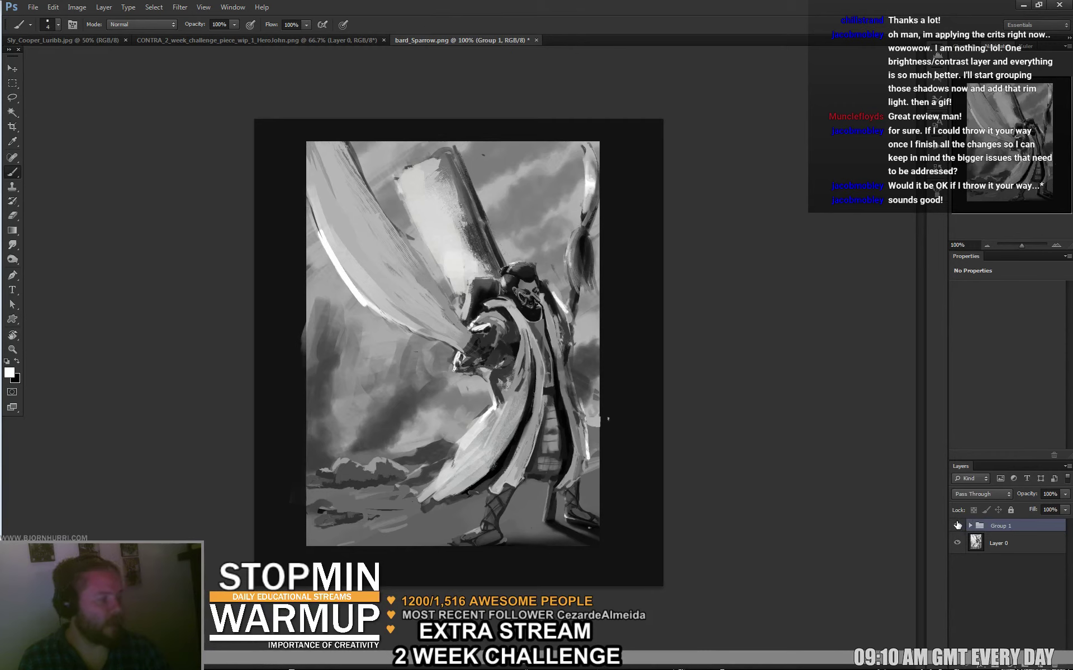
# Toggle Group 1's visibility several times to compare before and after.
pyautogui.click(957, 525)
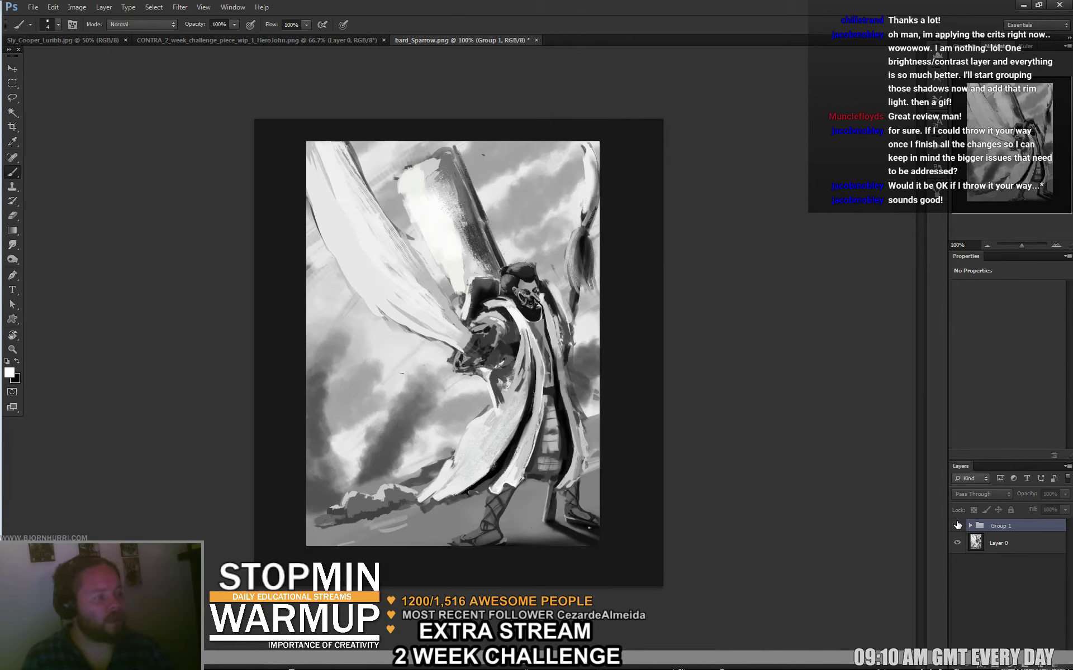
pyautogui.click(956, 525)
pyautogui.click(957, 525)
pyautogui.click(957, 525)
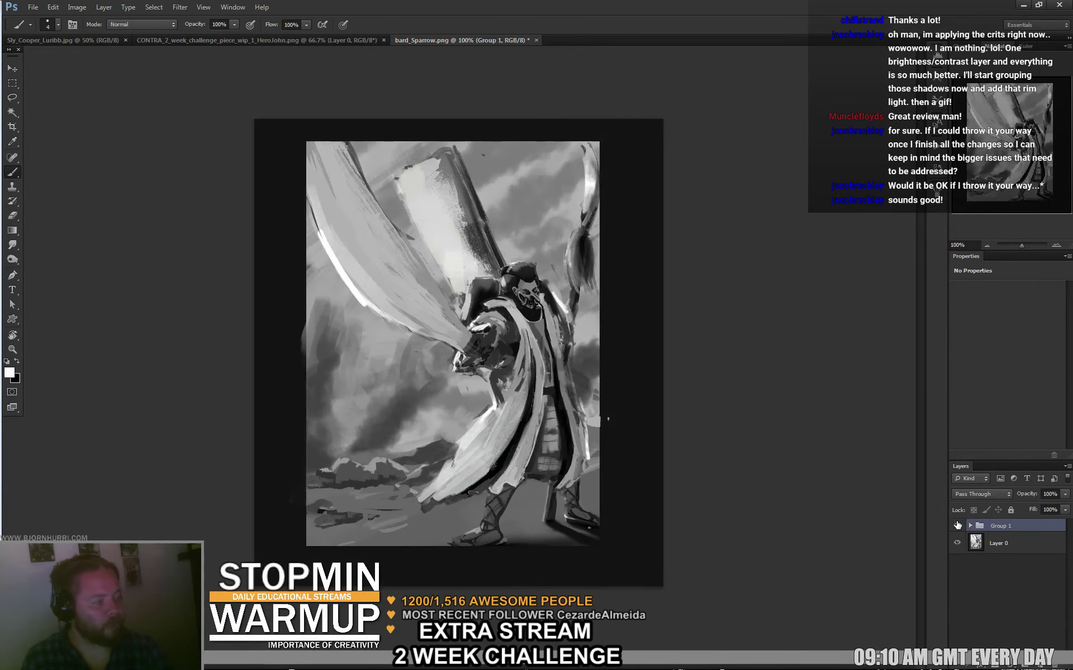
pyautogui.click(957, 526)
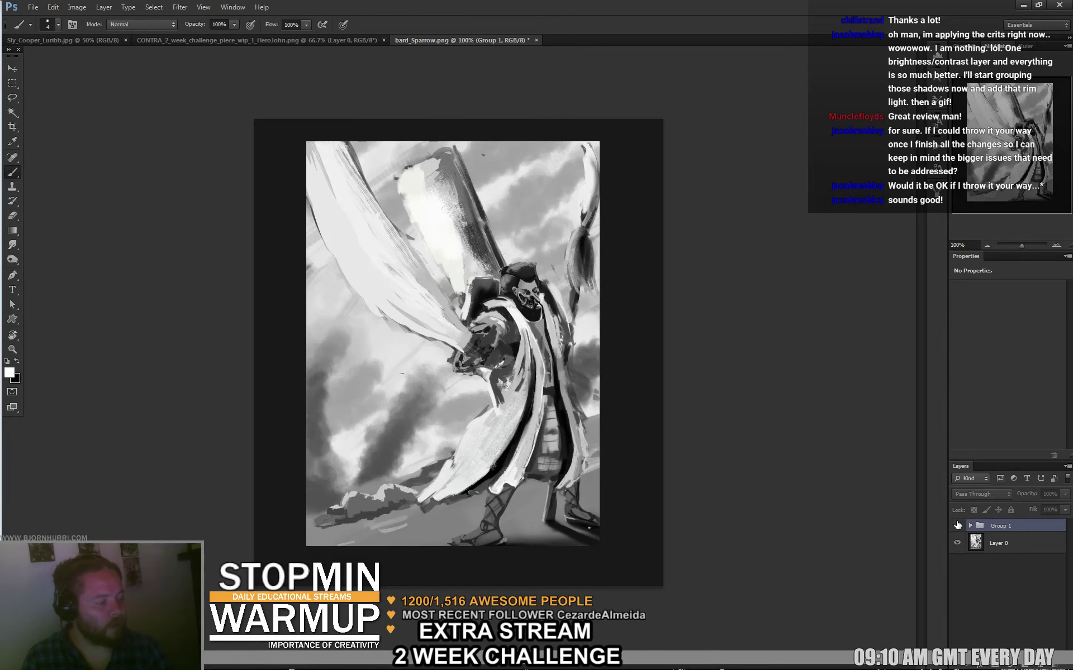
pyautogui.click(957, 525)
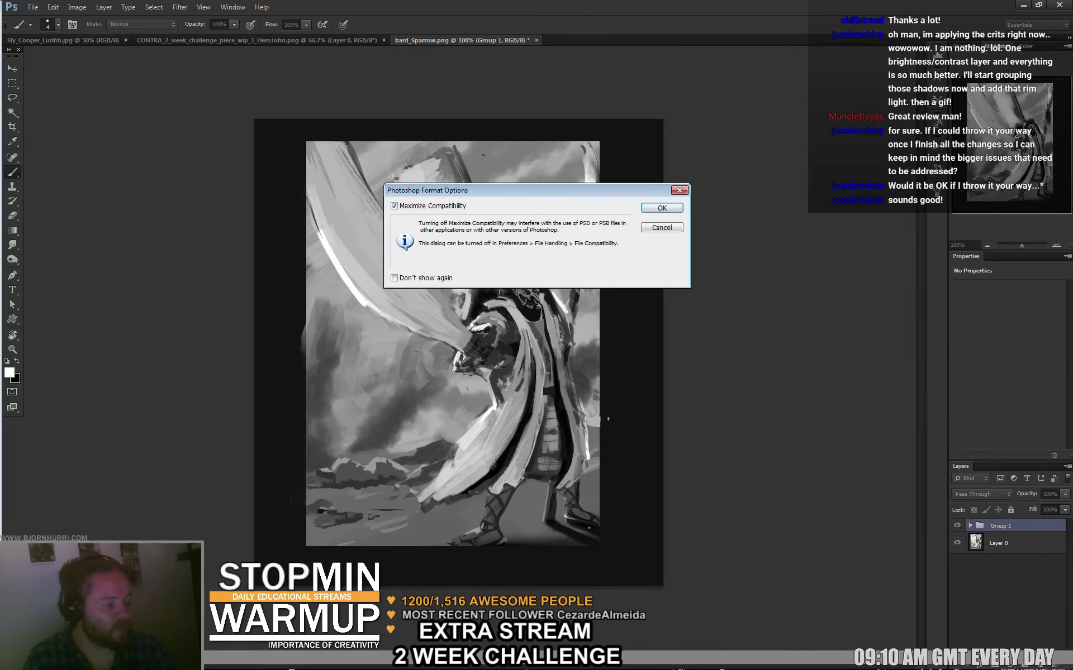
# Confirm saving as bard_Sparrow.psd, then create a new International Paper preset document.
pyautogui.click(662, 207)
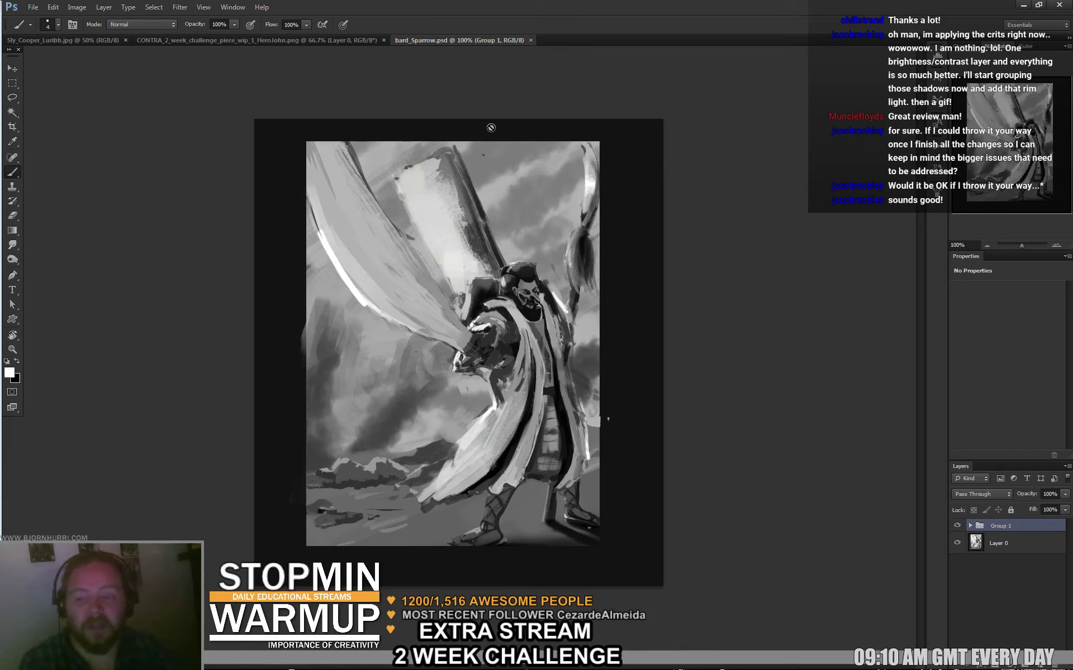
pyautogui.click(33, 6)
pyautogui.press('Escape')
pyautogui.hotkey('ctrl', 'n')
pyautogui.click(520, 253)
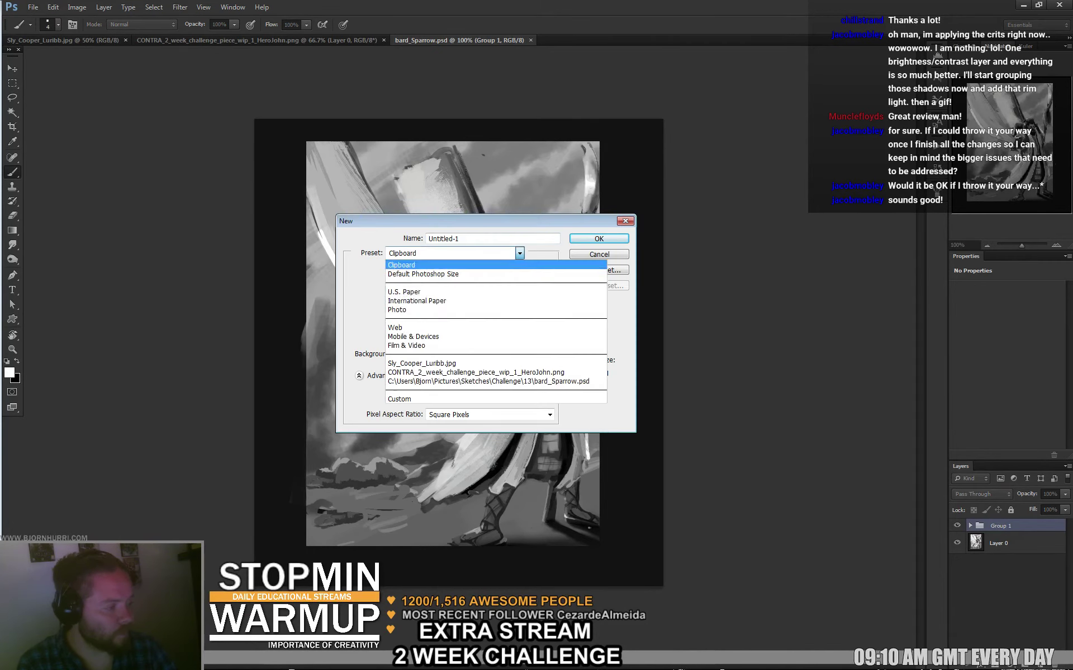
pyautogui.click(425, 300)
pyautogui.press('Return')
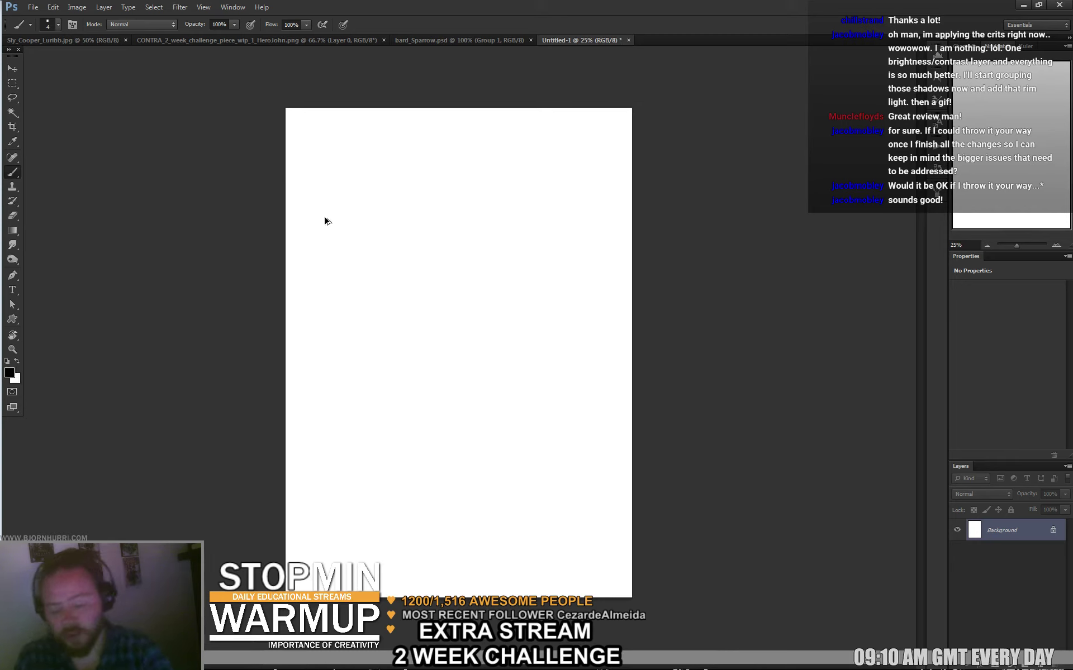
# Add a new sketch layer and set the brush to 66 px.
pyautogui.hotkey('ctrl', 'shift', 'alt', 'n')
pyautogui.rightClick(397, 231)
pyautogui.doubleClick(498, 244)
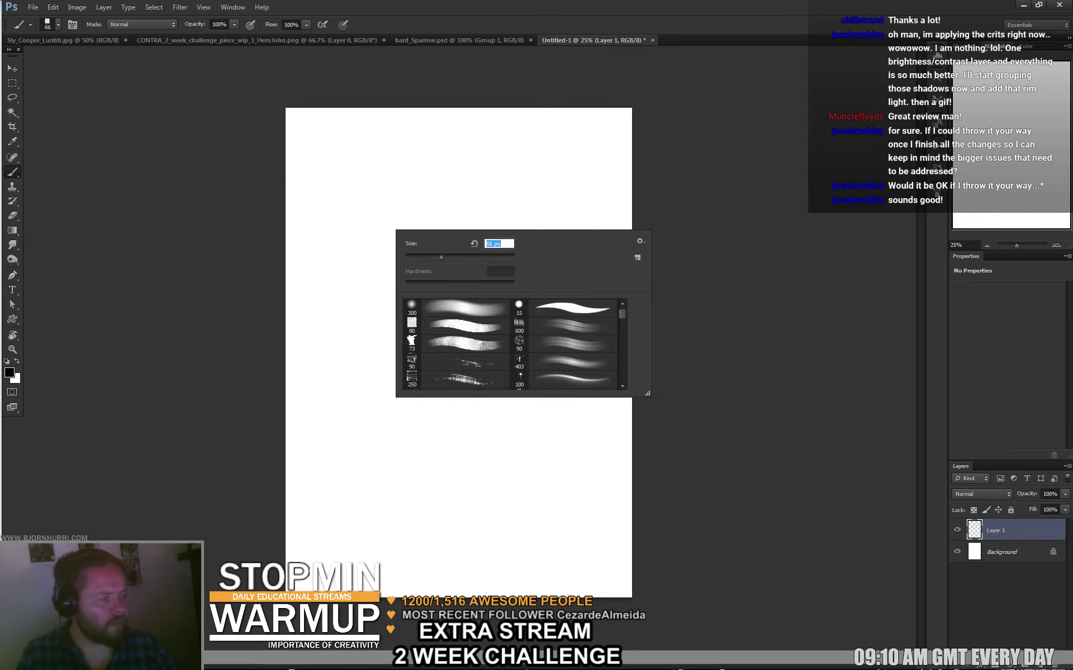
pyautogui.write('66')
pyautogui.press('Return')
# Sketch the figure's head, neck, arm, forearm and hip lines.
pyautogui.moveTo(371, 193); pyautogui.dragTo(385, 230)
pyautogui.moveTo(375, 186); pyautogui.dragTo(382, 195)
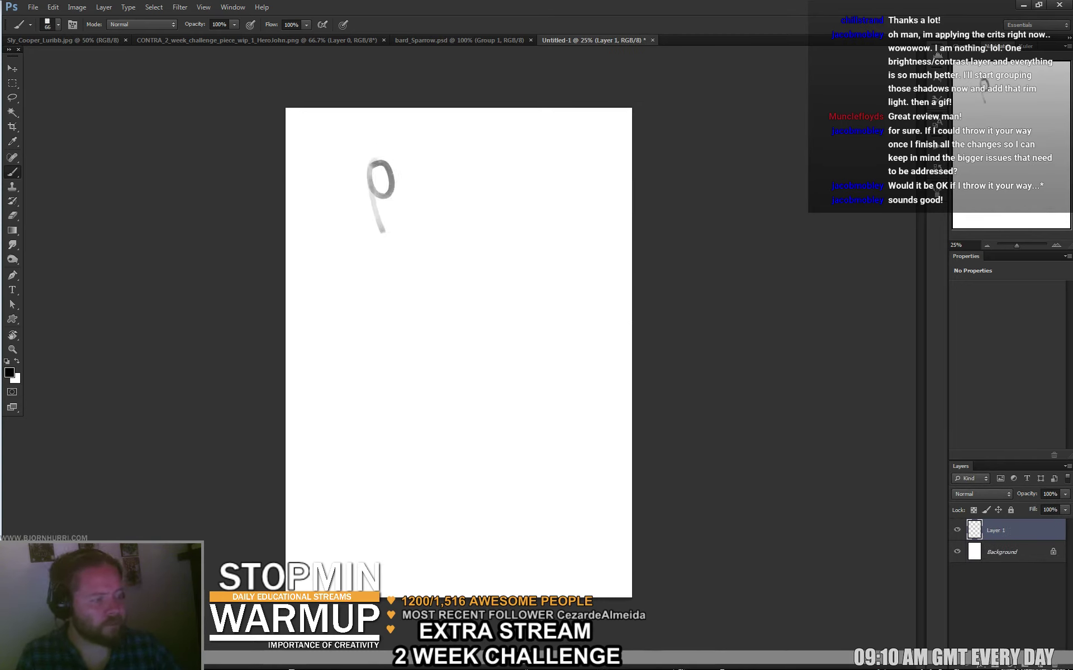
pyautogui.hotkey('ctrl', 'z')
pyautogui.moveTo(425, 137)
pyautogui.mouseDown()
pyautogui.moveTo(436, 228)
pyautogui.moveTo(412, 149)
pyautogui.moveTo(438, 226)
pyautogui.moveTo(464, 190)
pyautogui.moveTo(521, 279)
pyautogui.moveTo(514, 380)
pyautogui.moveTo(451, 455)
pyautogui.mouseUp()
pyautogui.moveTo(492, 292)
pyautogui.mouseDown()
pyautogui.moveTo(379, 298)
pyautogui.moveTo(408, 227)
pyautogui.moveTo(423, 223)
pyautogui.moveTo(421, 267)
pyautogui.moveTo(396, 233)
pyautogui.moveTo(407, 222)
pyautogui.moveTo(425, 236)
pyautogui.moveTo(399, 218)
pyautogui.moveTo(384, 234)
pyautogui.moveTo(390, 242)
pyautogui.moveTo(404, 233)
pyautogui.moveTo(402, 218)
pyautogui.moveTo(430, 229)
pyautogui.moveTo(416, 282)
pyautogui.moveTo(480, 241)
pyautogui.moveTo(503, 269)
pyautogui.moveTo(476, 299)
pyautogui.moveTo(499, 272)
pyautogui.mouseUp()
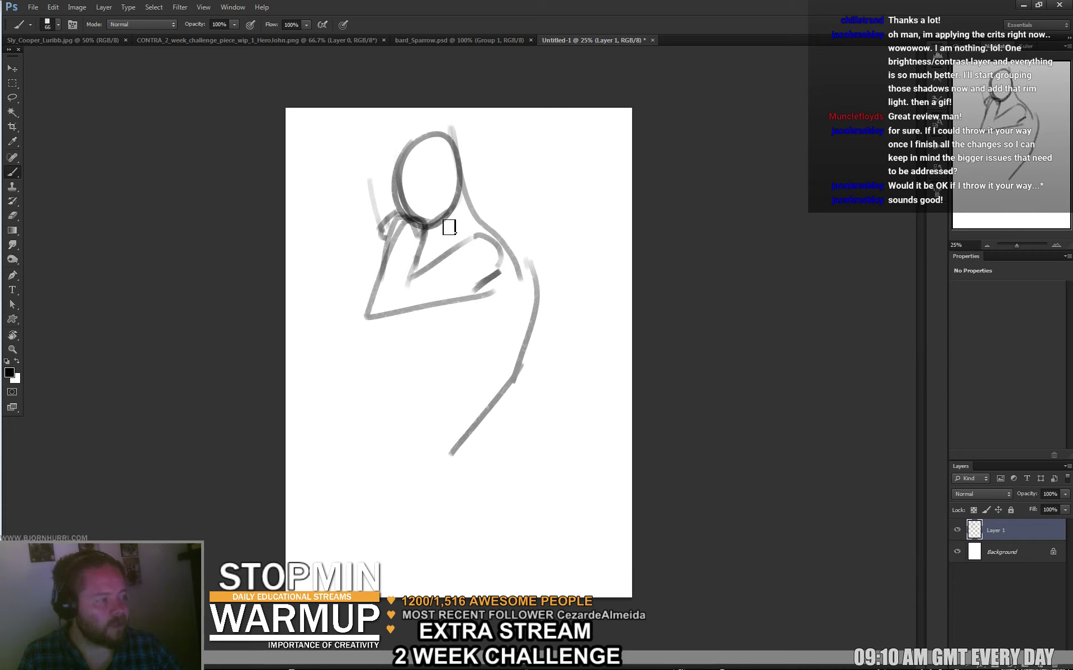
pyautogui.moveTo(450, 224); pyautogui.dragTo(447, 253)
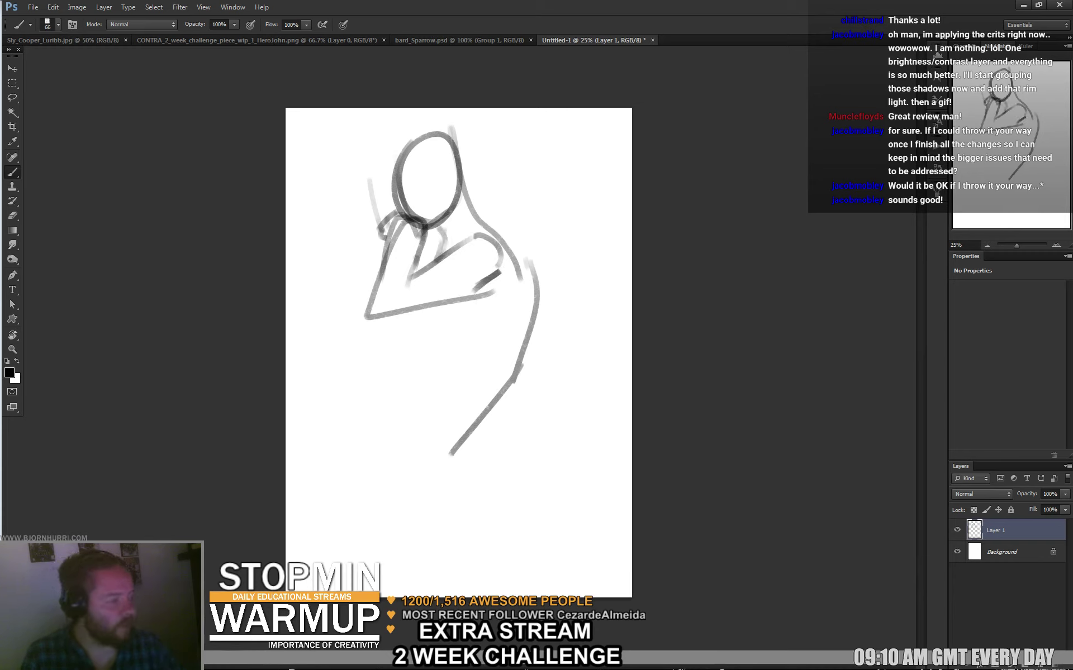
pyautogui.moveTo(448, 302); pyautogui.dragTo(428, 358)
pyautogui.moveTo(452, 455); pyautogui.dragTo(373, 442)
pyautogui.moveTo(433, 382)
pyautogui.mouseDown()
pyautogui.moveTo(353, 361)
pyautogui.moveTo(302, 403)
pyautogui.moveTo(383, 447)
pyautogui.mouseUp()
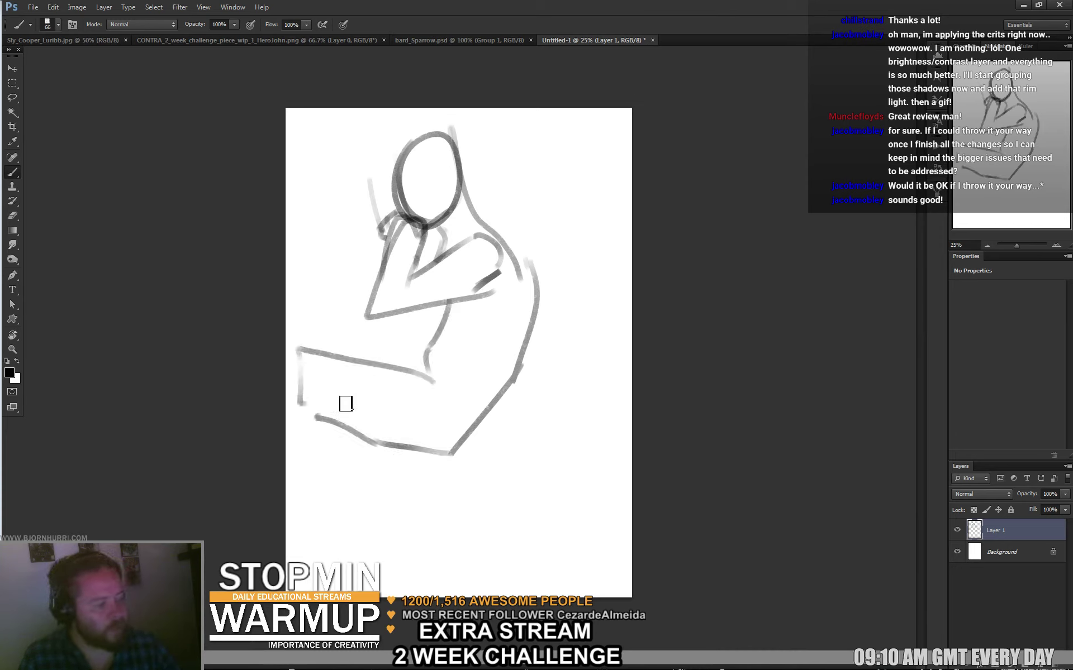
# Sketch the seated thigh and legs, the fist, and the cup in the raised hand.
pyautogui.moveTo(360, 384); pyautogui.dragTo(304, 498)
pyautogui.moveTo(350, 439); pyautogui.dragTo(349, 539)
pyautogui.moveTo(301, 410); pyautogui.dragTo(371, 447)
pyautogui.moveTo(309, 387); pyautogui.dragTo(317, 398)
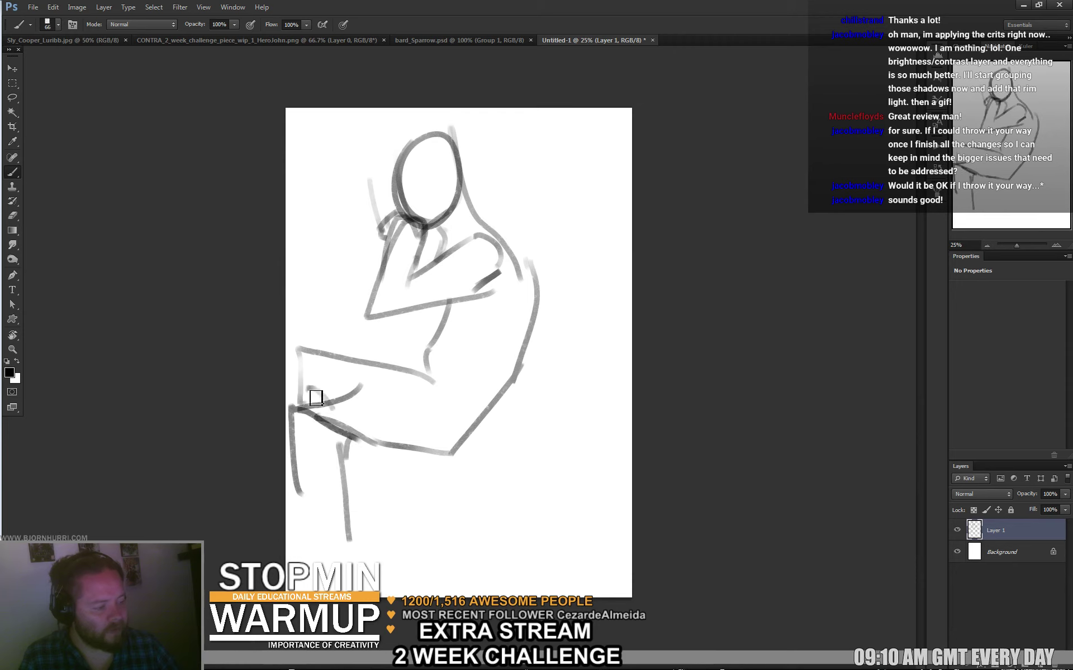
pyautogui.moveTo(347, 540); pyautogui.dragTo(342, 576)
pyautogui.moveTo(300, 503); pyautogui.dragTo(314, 537)
pyautogui.moveTo(416, 433); pyautogui.dragTo(447, 445)
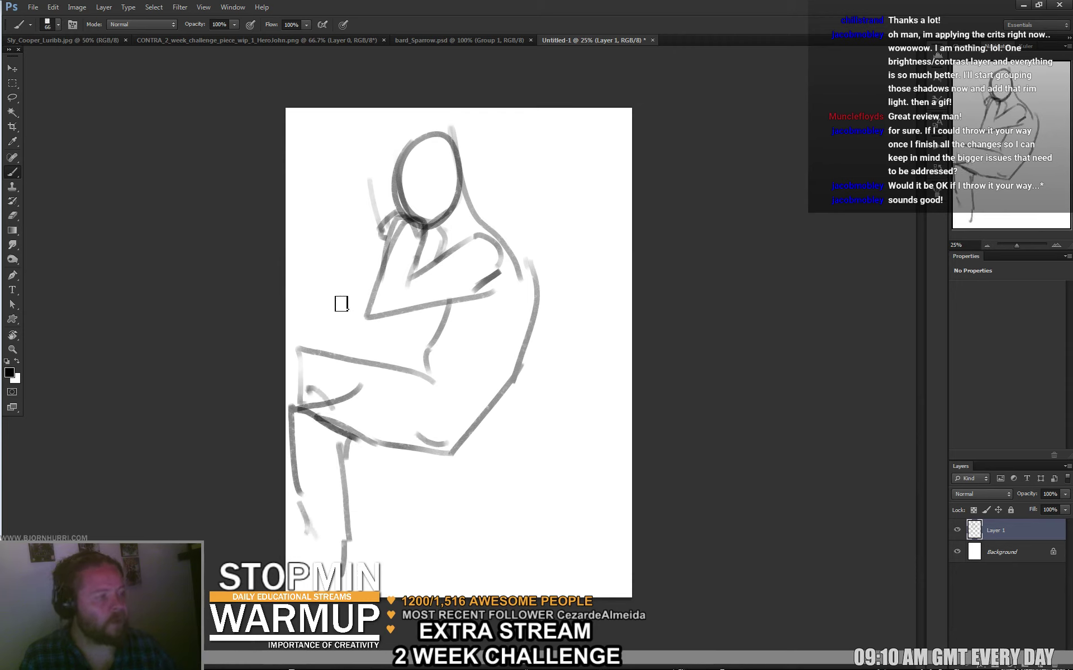
pyautogui.moveTo(338, 307)
pyautogui.mouseDown()
pyautogui.moveTo(336, 260)
pyautogui.moveTo(359, 253)
pyautogui.moveTo(364, 299)
pyautogui.moveTo(345, 313)
pyautogui.moveTo(375, 299)
pyautogui.moveTo(373, 272)
pyautogui.moveTo(442, 246)
pyautogui.mouseUp()
pyautogui.moveTo(356, 227)
pyautogui.mouseDown()
pyautogui.moveTo(377, 218)
pyautogui.moveTo(376, 245)
pyautogui.moveTo(360, 228)
pyautogui.moveTo(378, 239)
pyautogui.moveTo(381, 213)
pyautogui.moveTo(373, 247)
pyautogui.moveTo(354, 225)
pyautogui.moveTo(363, 204)
pyautogui.moveTo(403, 198)
pyautogui.moveTo(416, 166)
pyautogui.mouseUp()
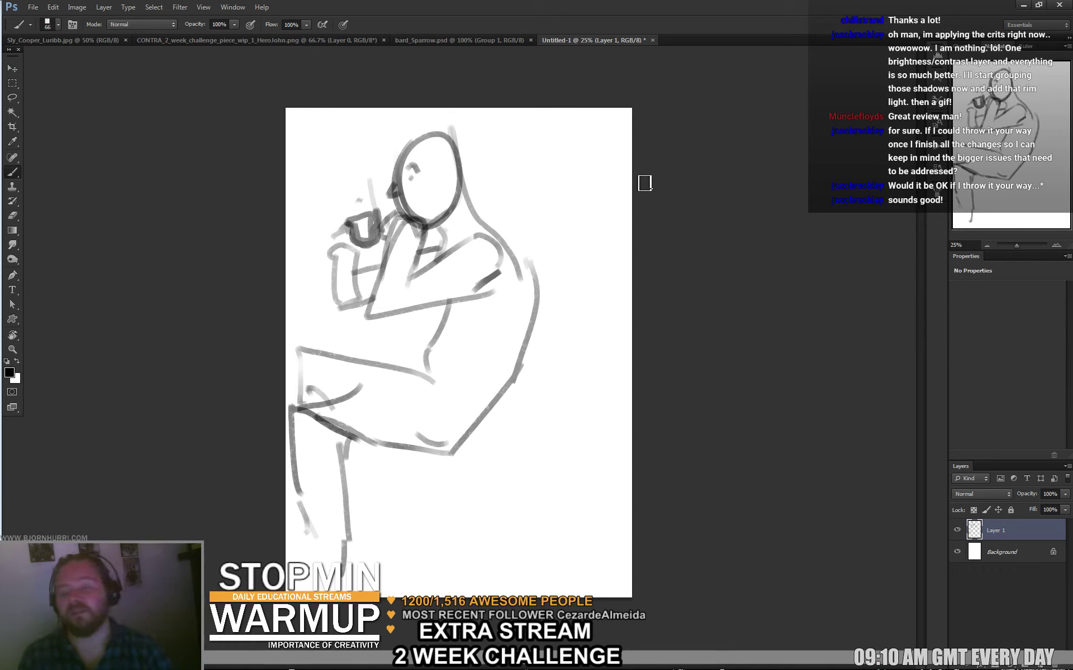
# Shift the sketch right and up, then draw a horizontal table line beside the torso.
pyautogui.press('v')
pyautogui.moveTo(399, 444)
pyautogui.mouseDown()
pyautogui.moveTo(468, 428)
pyautogui.moveTo(447, 440)
pyautogui.mouseUp()
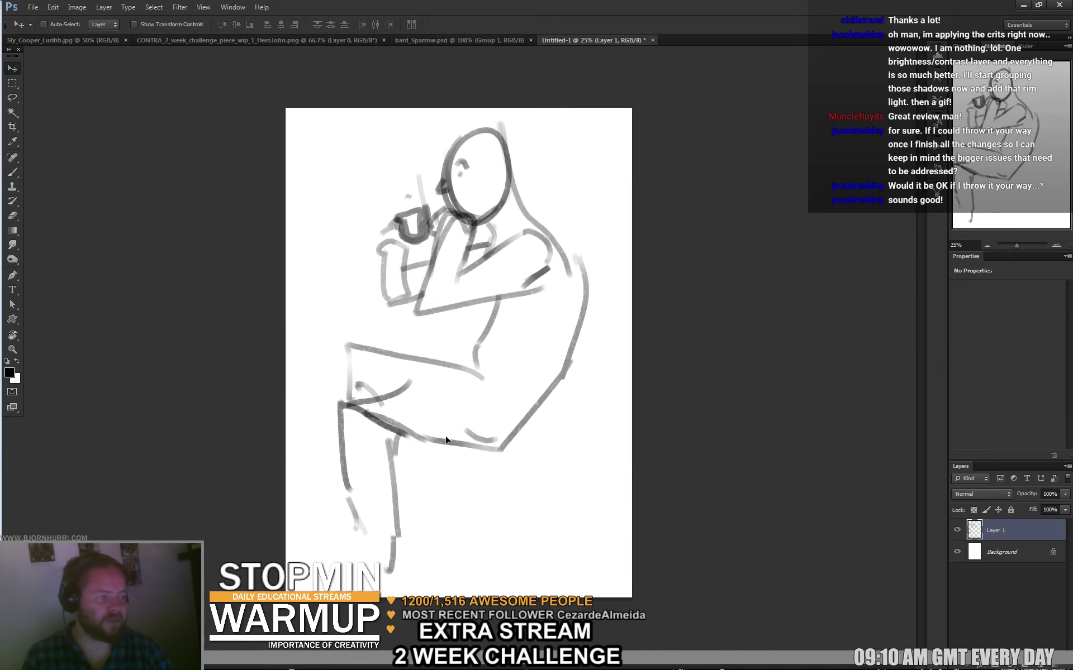
pyautogui.press('b')
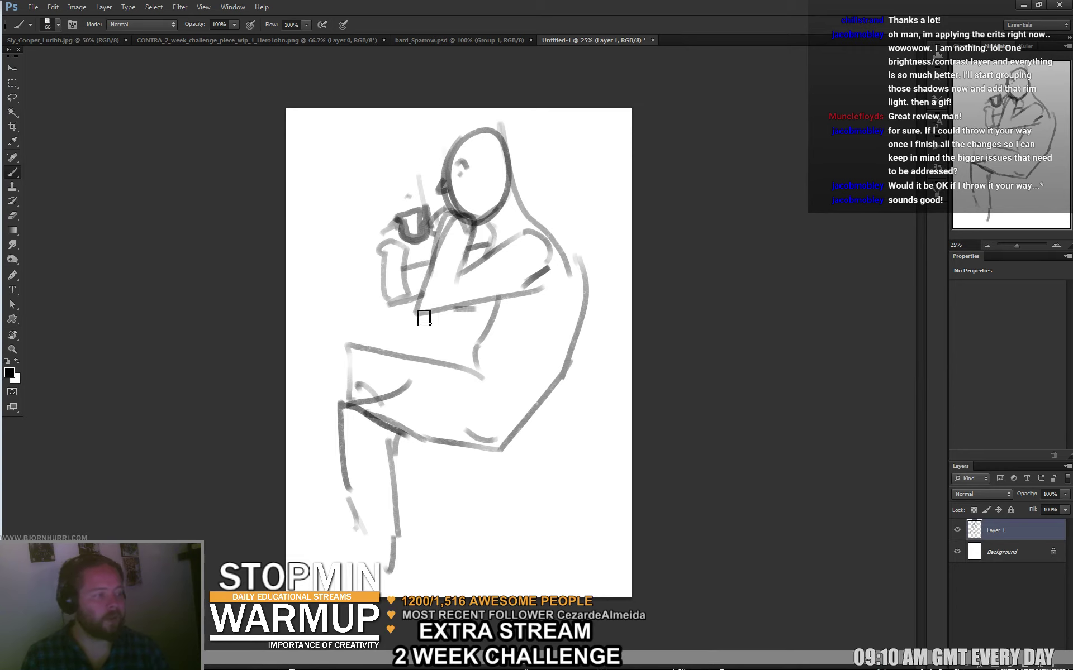
pyautogui.moveTo(332, 308); pyautogui.dragTo(475, 307)
pyautogui.moveTo(315, 323)
pyautogui.mouseDown()
pyautogui.moveTo(468, 322)
pyautogui.moveTo(251, 338)
pyautogui.mouseUp()
pyautogui.hotkey('ctrl', 'z')
pyautogui.moveTo(359, 316); pyautogui.dragTo(362, 333)
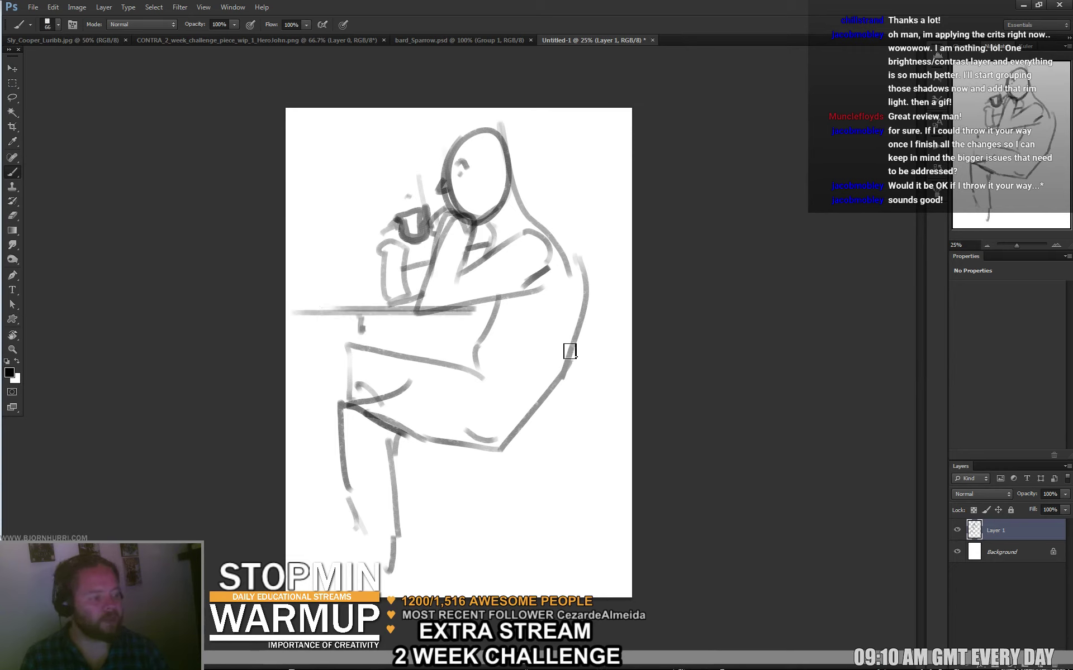
pyautogui.moveTo(569, 186)
pyautogui.mouseDown()
pyautogui.moveTo(575, 215)
pyautogui.moveTo(532, 460)
pyautogui.moveTo(508, 463)
pyautogui.mouseUp()
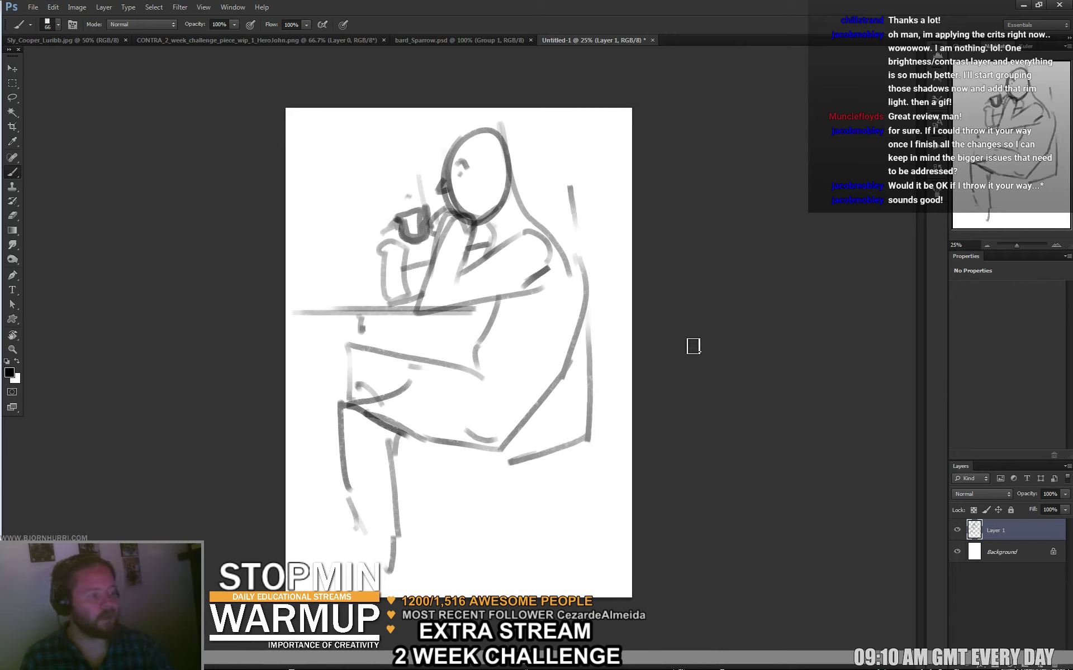
pyautogui.hotkey('ctrl', 'alt', 'z')
pyautogui.hotkey('ctrl', 'alt', 'z')
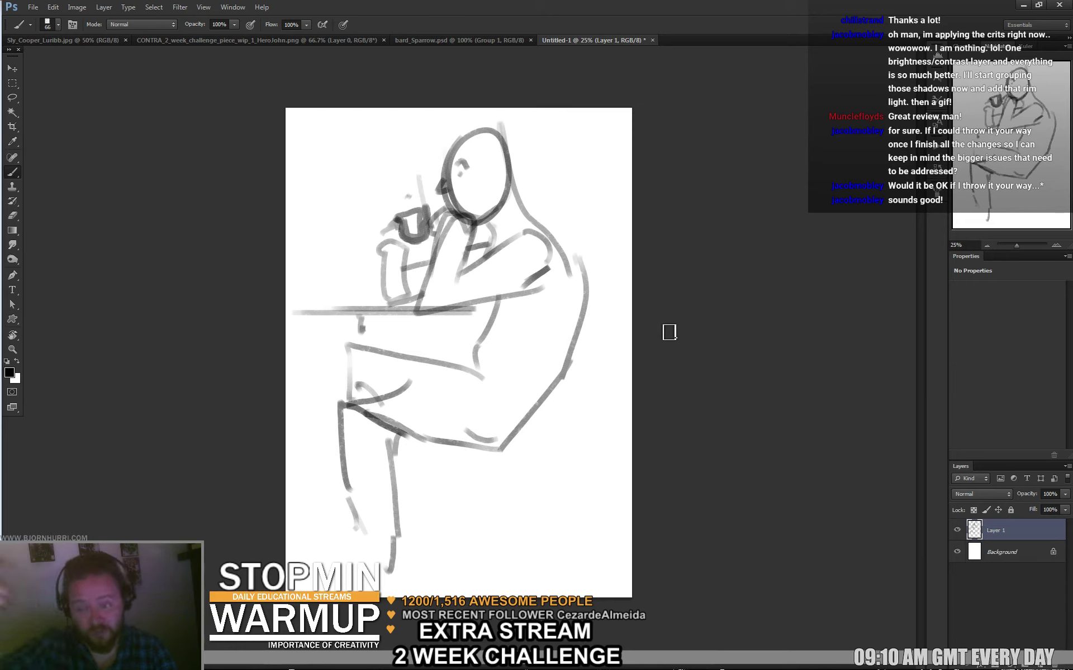
# Extend the canvas far to the right with the Crop tool, making a landscape page.
pyautogui.press('c')
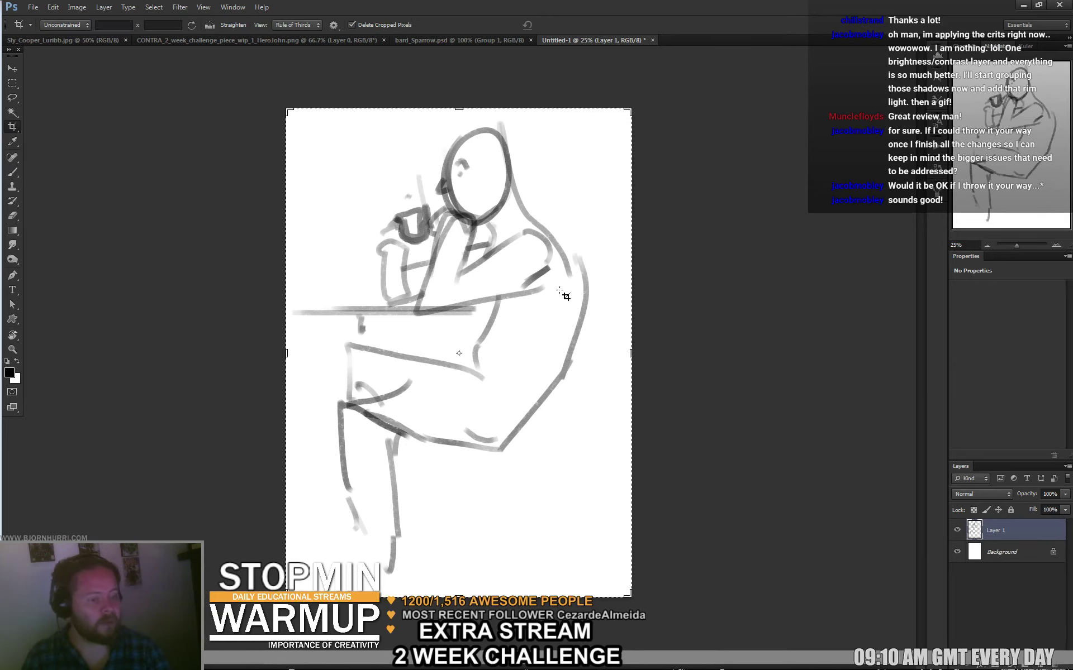
pyautogui.moveTo(628, 349); pyautogui.dragTo(820, 375)
pyautogui.press('Return')
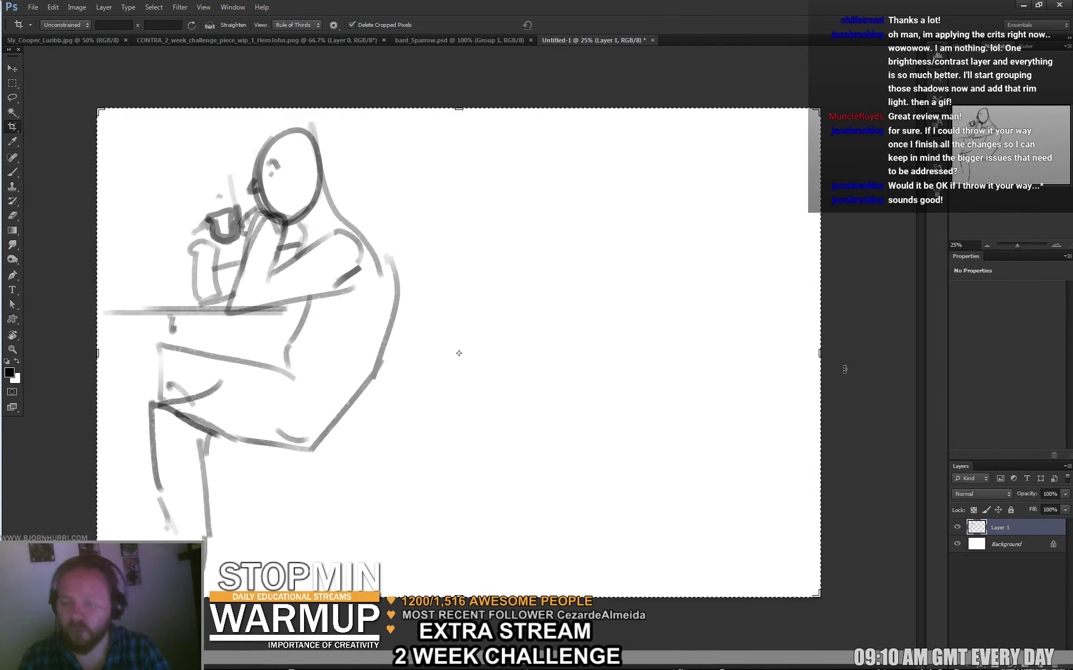
pyautogui.press('b')
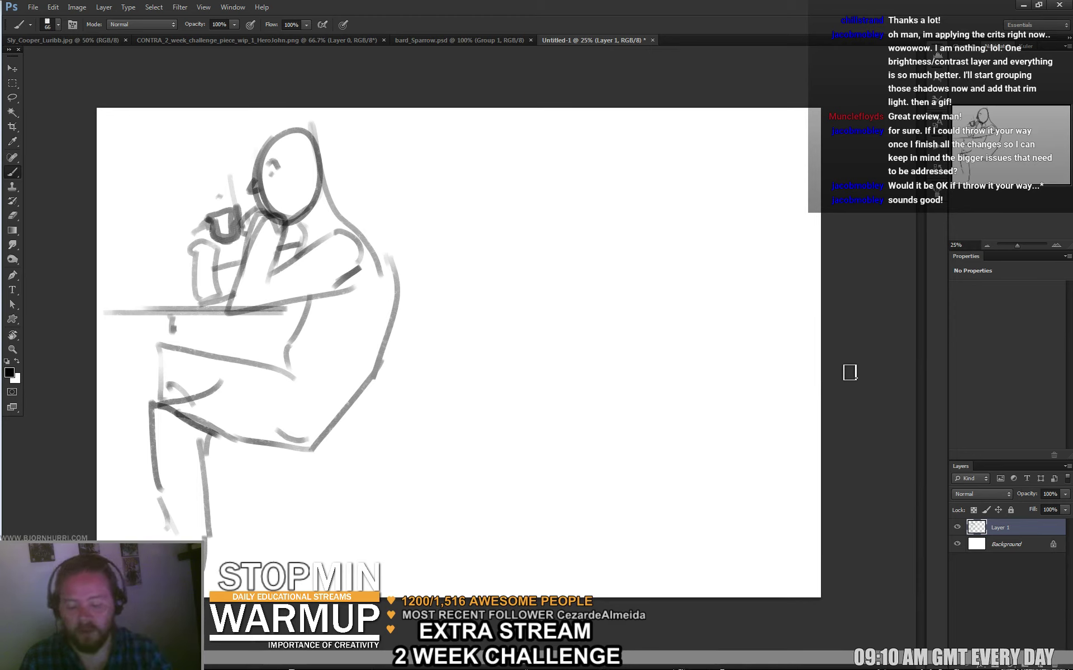
pyautogui.rightClick(482, 246)
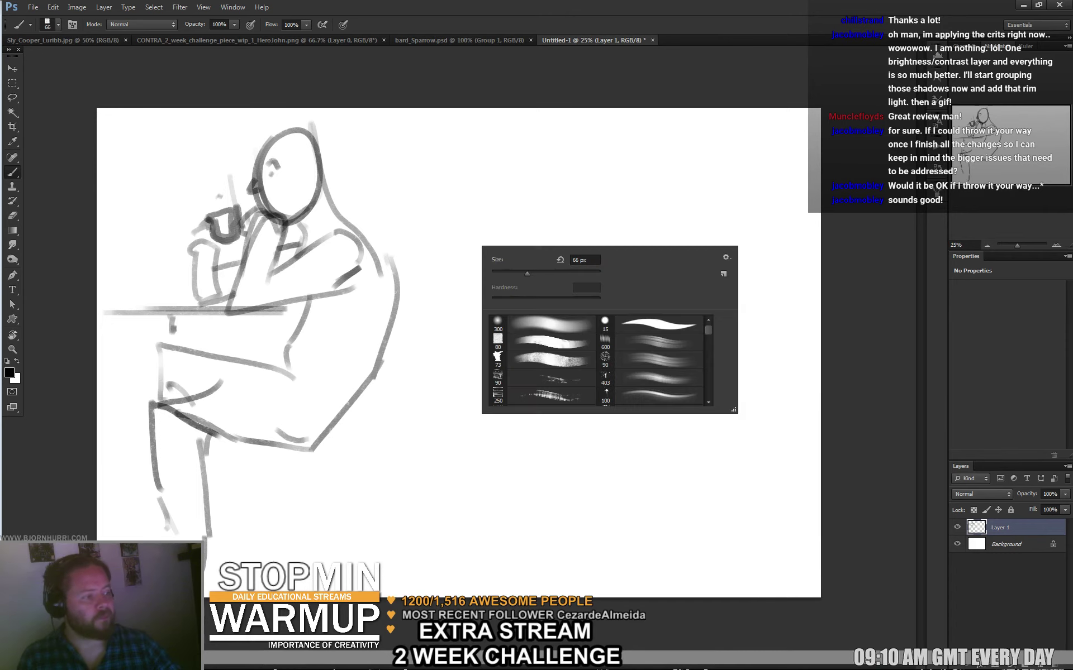
# Set the brush to 24 px and start a chair outline on the right, undoing a stray thigh stroke.
pyautogui.write('24')
pyautogui.press('Return')
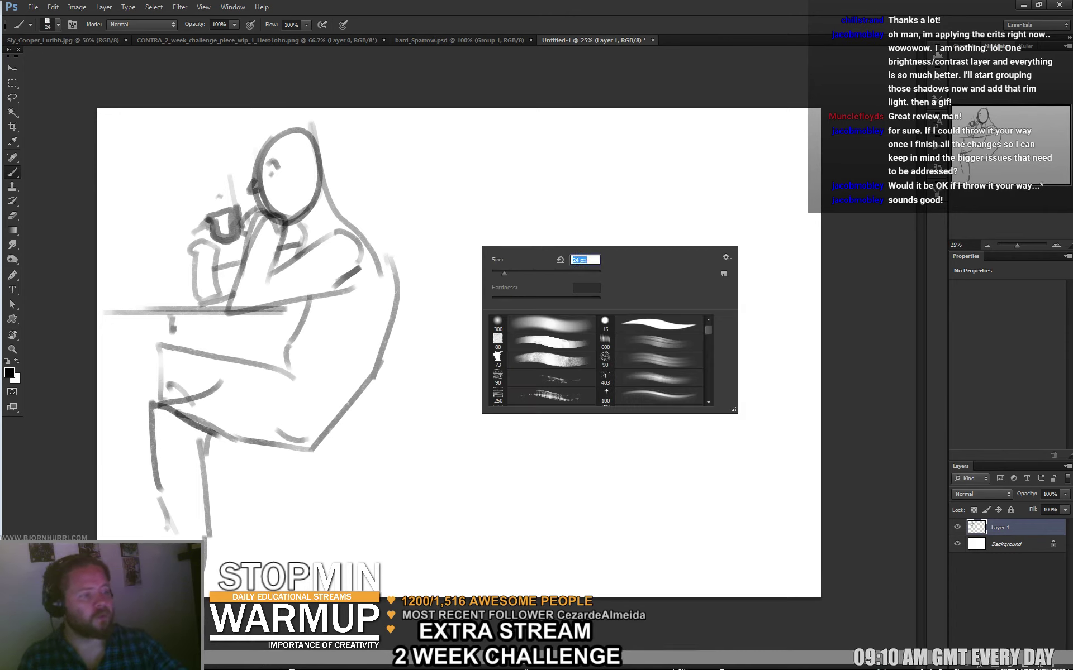
pyautogui.moveTo(450, 230)
pyautogui.mouseDown()
pyautogui.moveTo(498, 215)
pyautogui.moveTo(513, 228)
pyautogui.moveTo(508, 266)
pyautogui.moveTo(459, 294)
pyautogui.mouseUp()
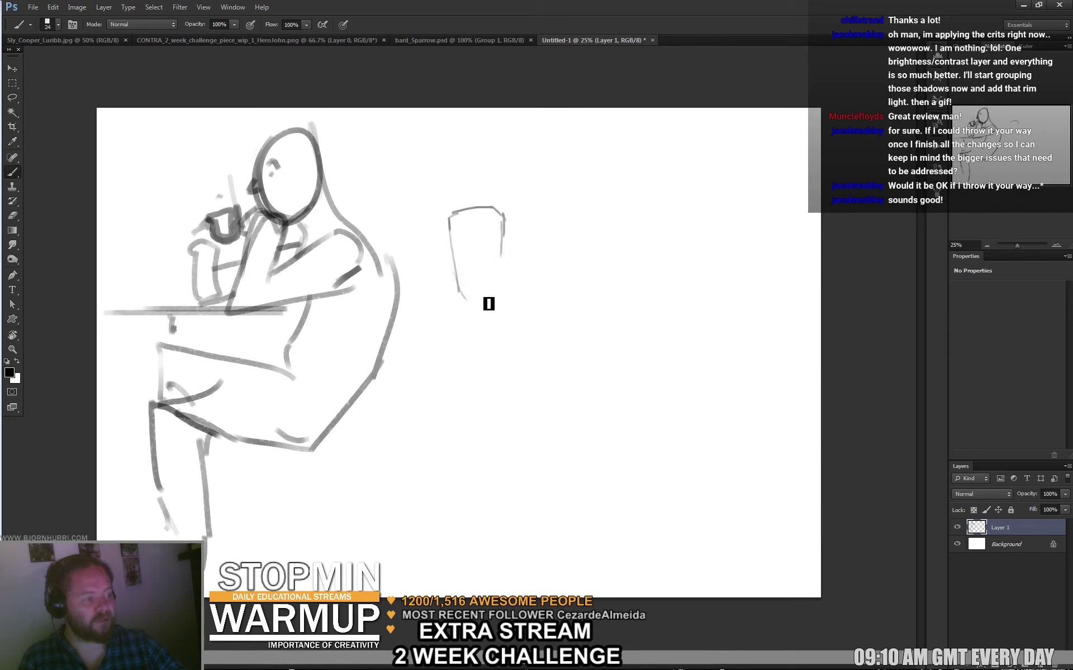
pyautogui.moveTo(502, 256)
pyautogui.mouseDown()
pyautogui.moveTo(469, 305)
pyautogui.moveTo(515, 276)
pyautogui.moveTo(482, 315)
pyautogui.moveTo(518, 289)
pyautogui.mouseUp()
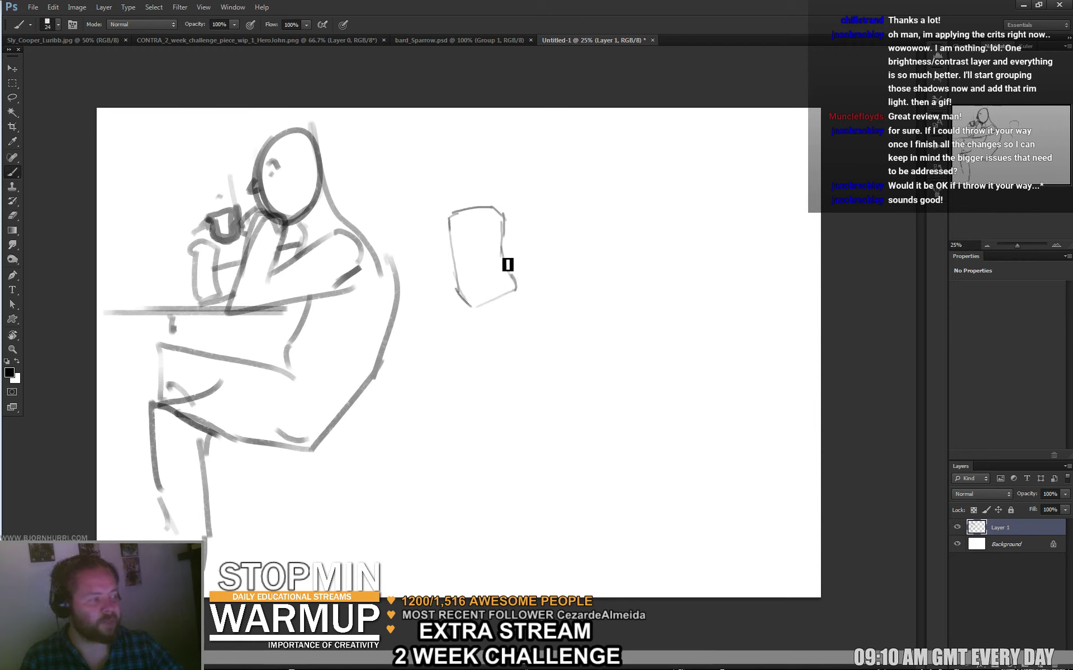
pyautogui.moveTo(295, 435)
pyautogui.mouseDown()
pyautogui.moveTo(159, 400)
pyautogui.moveTo(218, 356)
pyautogui.mouseUp()
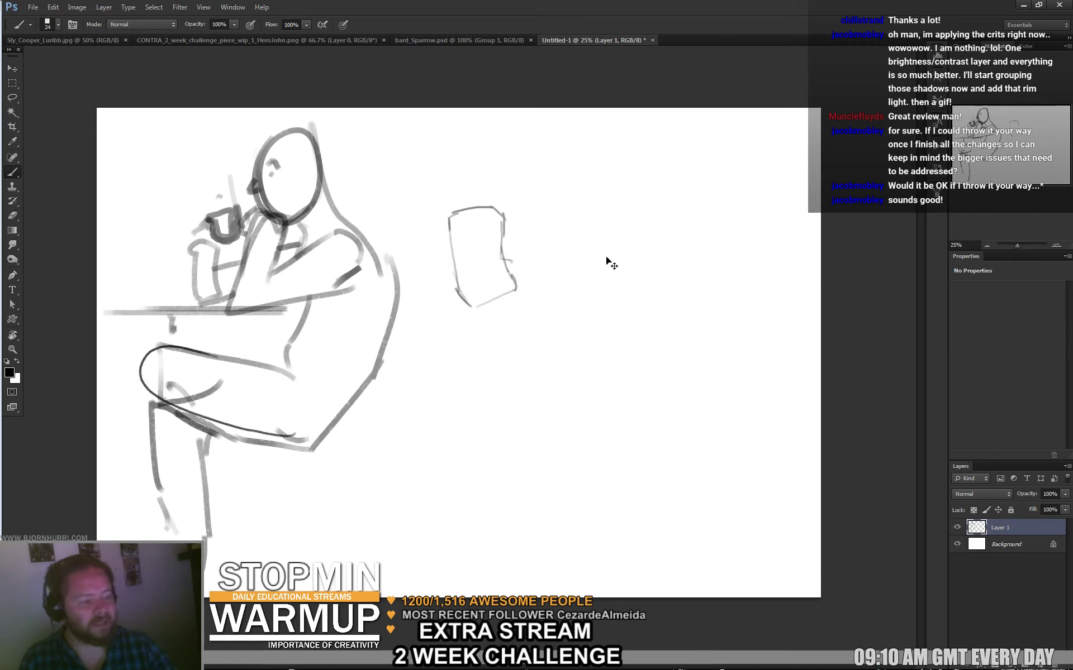
pyautogui.hotkey('ctrl', 'z')
# Add the chair's legs, right side and seat top, discarding an accidental thigh line.
pyautogui.moveTo(457, 289); pyautogui.dragTo(481, 283)
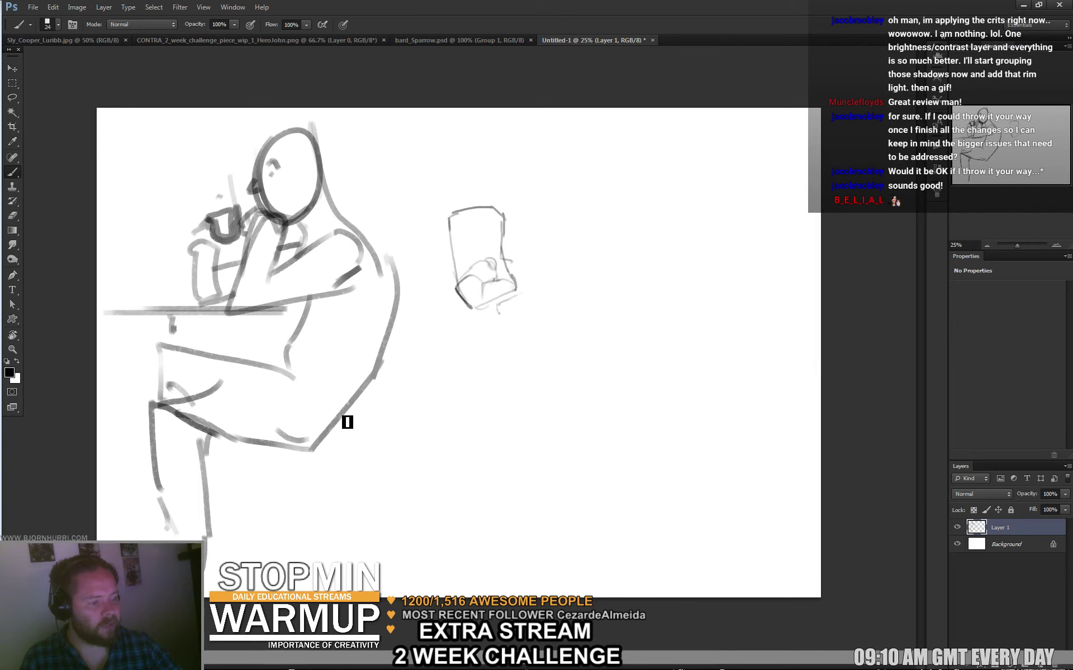
pyautogui.moveTo(291, 437); pyautogui.dragTo(178, 430)
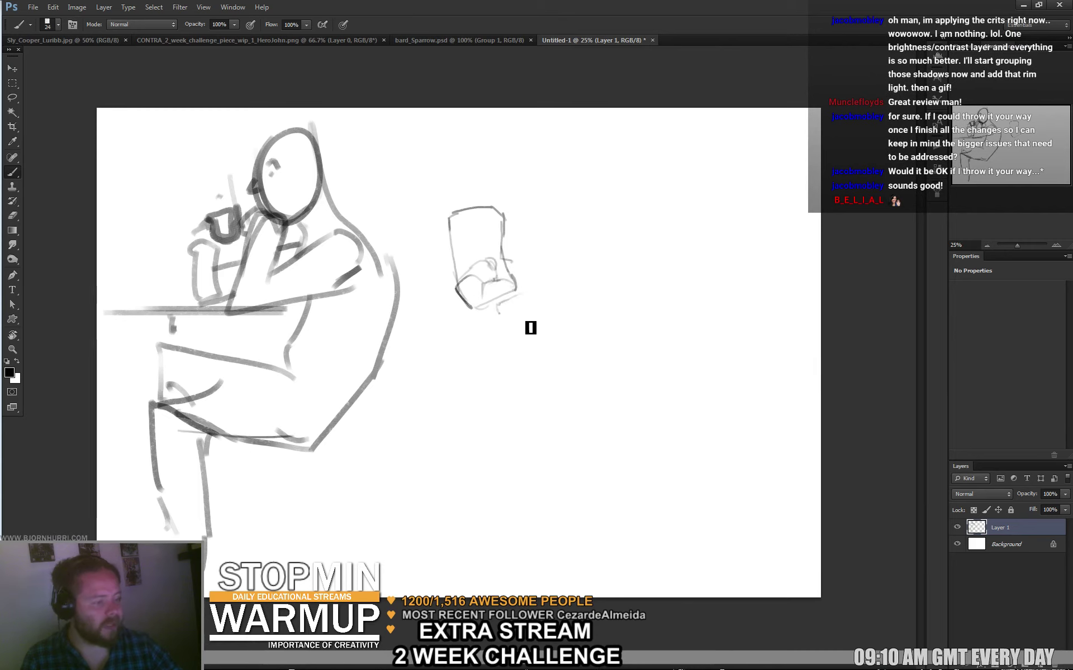
pyautogui.hotkey('ctrl', 'z')
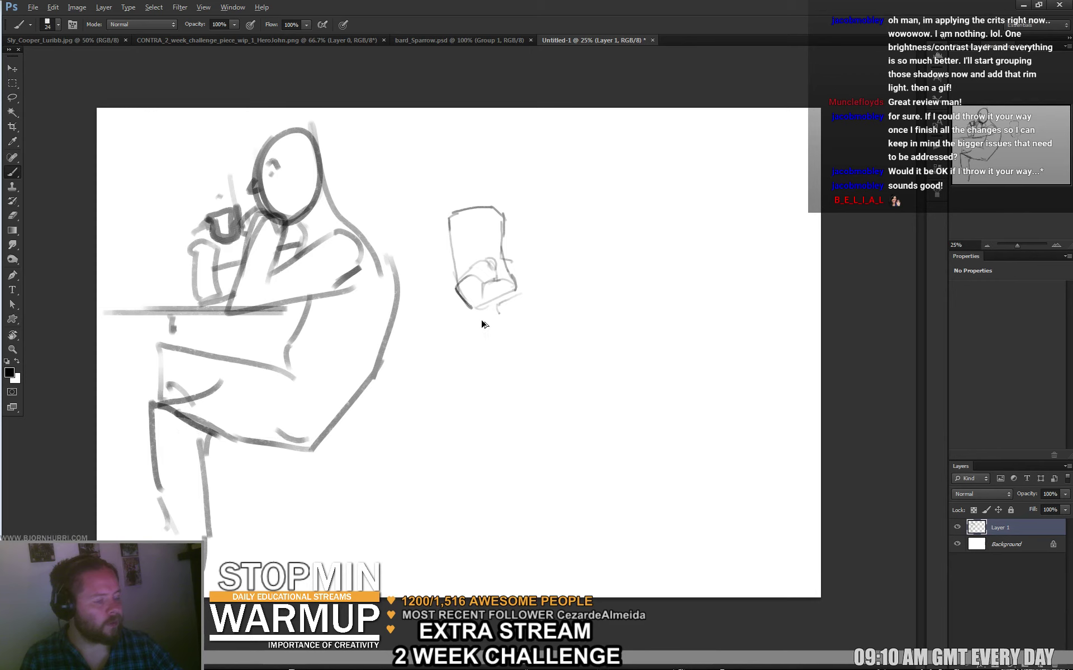
pyautogui.moveTo(475, 310)
pyautogui.mouseDown()
pyautogui.moveTo(489, 353)
pyautogui.moveTo(496, 362)
pyautogui.mouseUp()
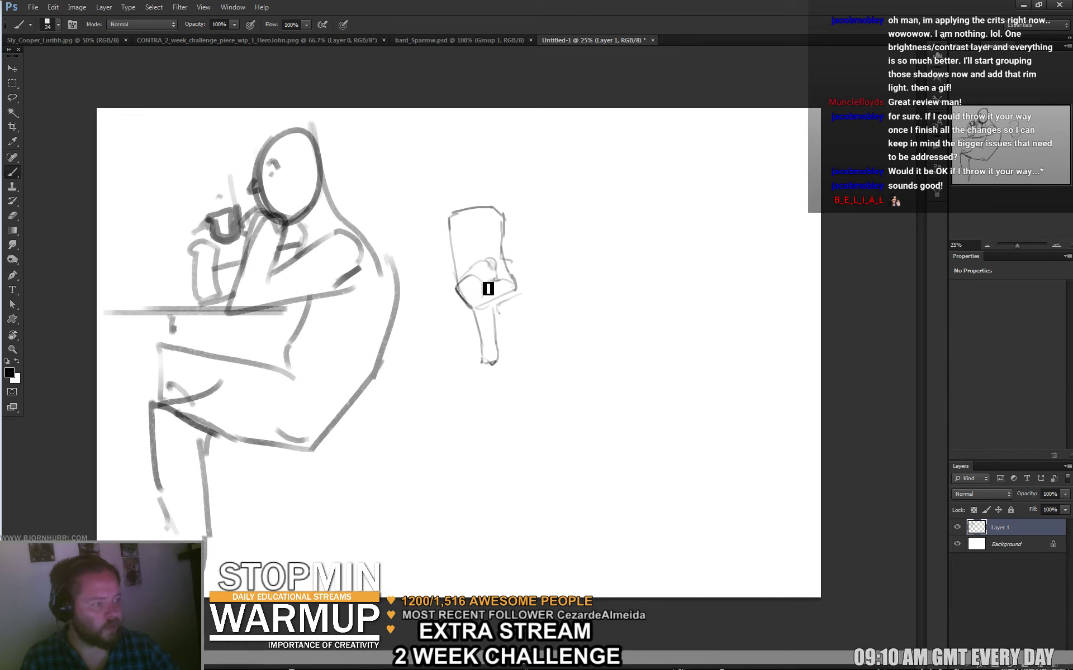
pyautogui.moveTo(502, 266)
pyautogui.mouseDown()
pyautogui.moveTo(517, 319)
pyautogui.moveTo(503, 320)
pyautogui.moveTo(511, 308)
pyautogui.moveTo(508, 329)
pyautogui.moveTo(523, 318)
pyautogui.moveTo(507, 327)
pyautogui.moveTo(519, 317)
pyautogui.moveTo(521, 334)
pyautogui.moveTo(501, 291)
pyautogui.moveTo(519, 294)
pyautogui.moveTo(459, 313)
pyautogui.moveTo(524, 304)
pyautogui.mouseUp()
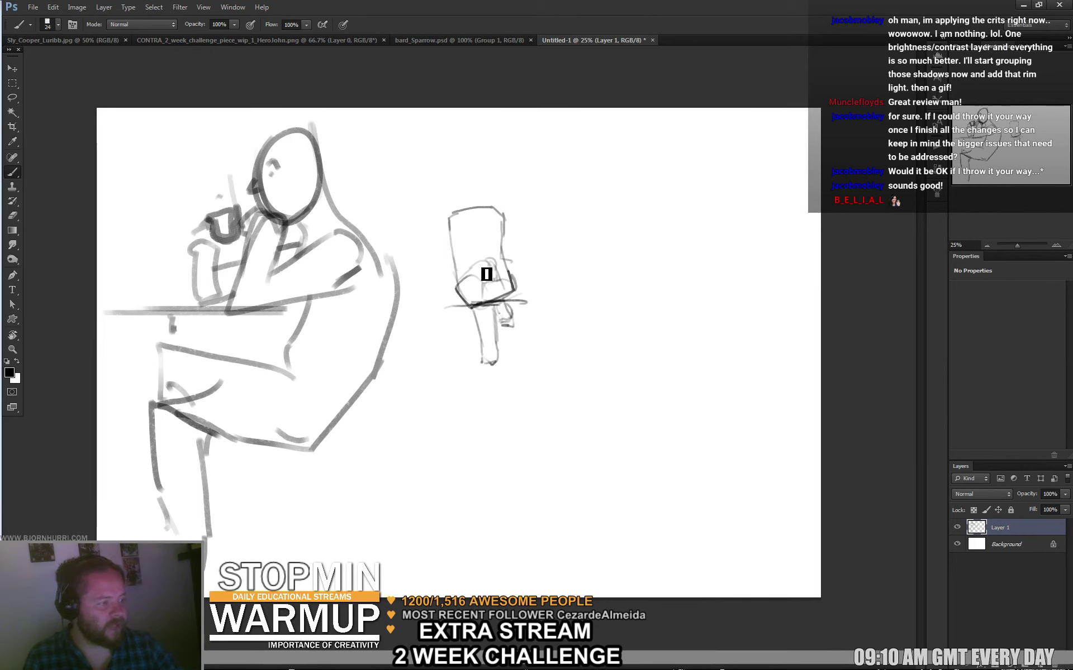
pyautogui.moveTo(505, 273); pyautogui.dragTo(457, 283)
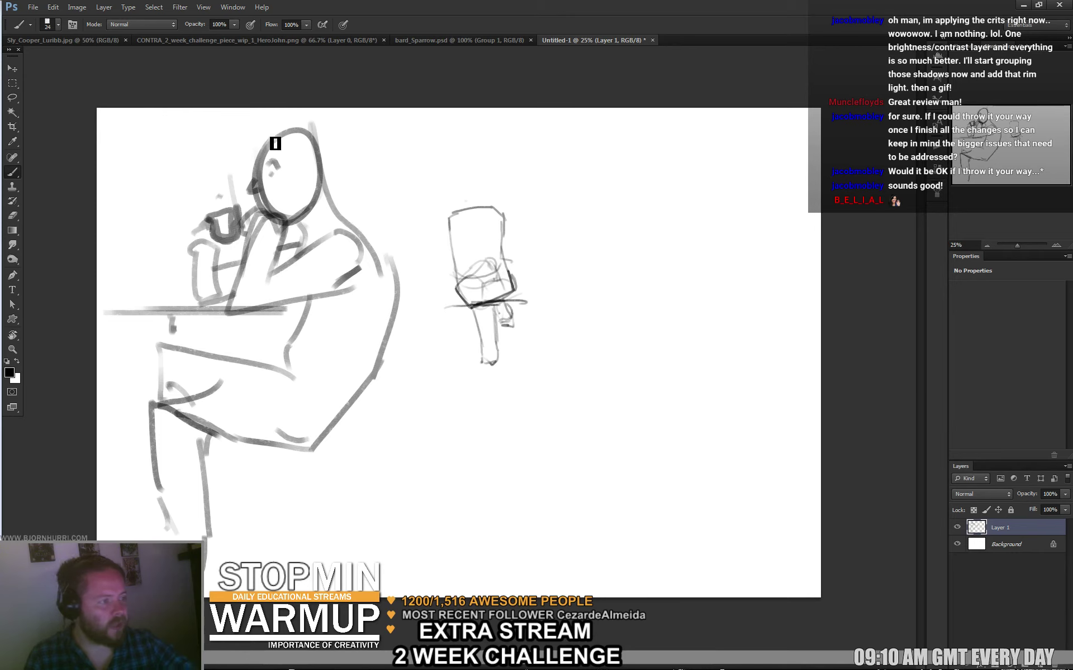
pyautogui.moveTo(468, 176)
pyautogui.mouseDown()
pyautogui.moveTo(463, 192)
pyautogui.moveTo(479, 216)
pyautogui.mouseUp()
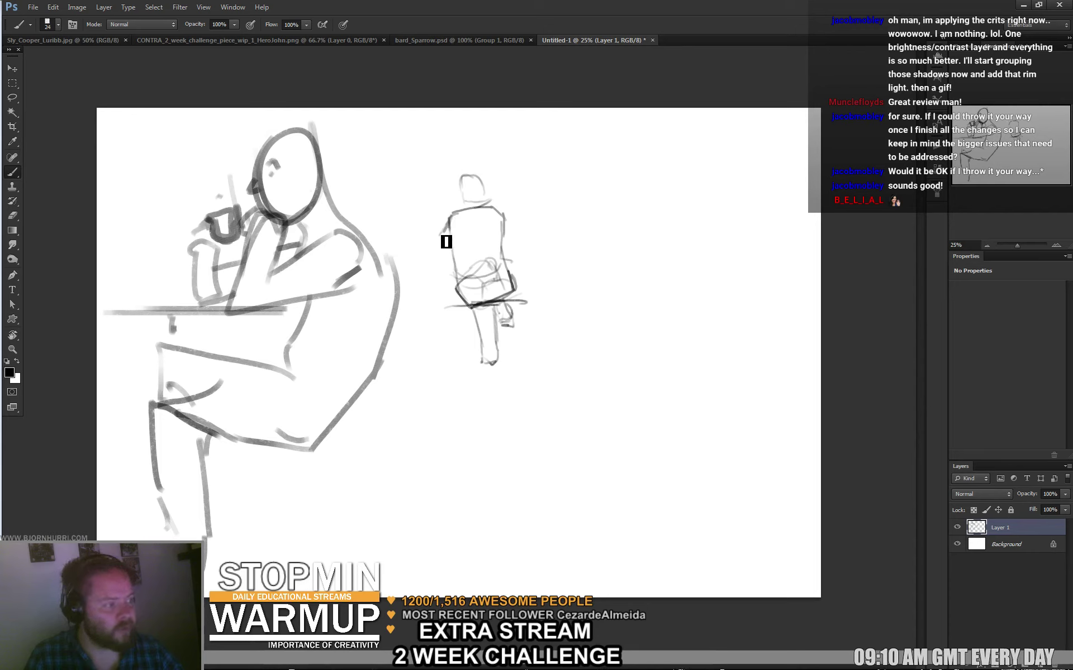
# Redraw the standing figure's torso edge, a darker head and the right arm.
pyautogui.moveTo(442, 231); pyautogui.dragTo(437, 246)
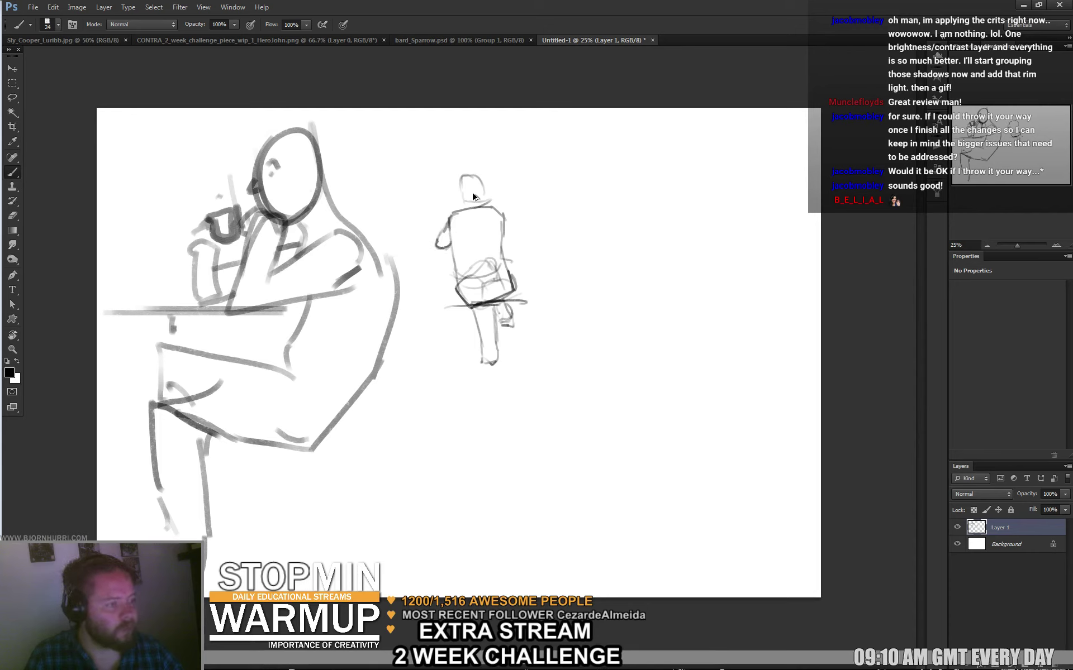
pyautogui.hotkey('ctrl', 'z')
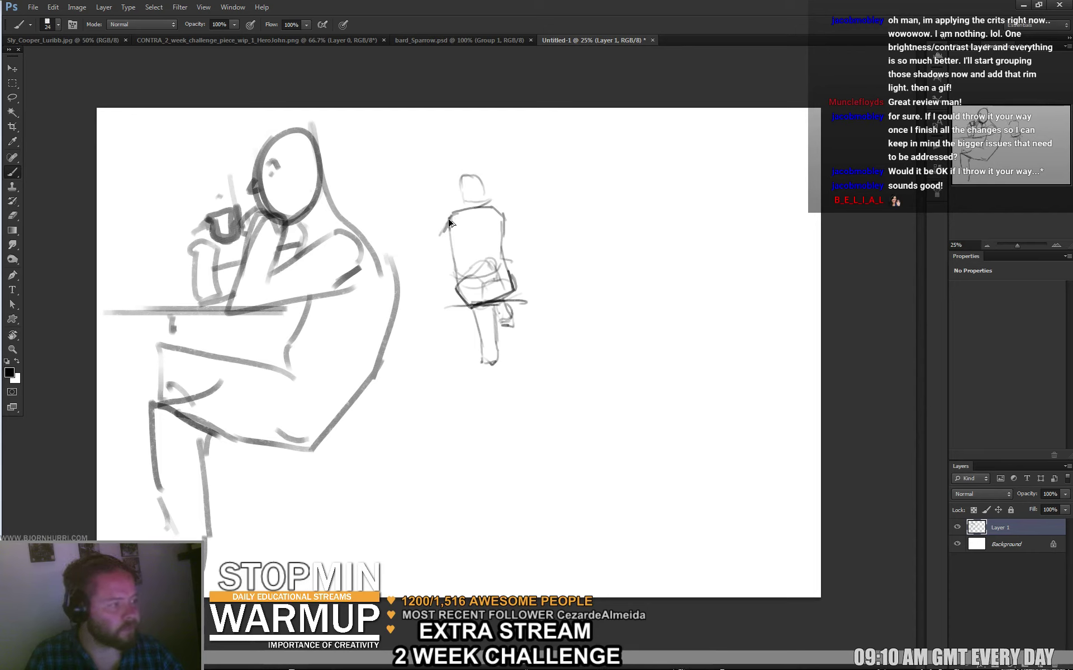
pyautogui.moveTo(449, 218); pyautogui.dragTo(453, 245)
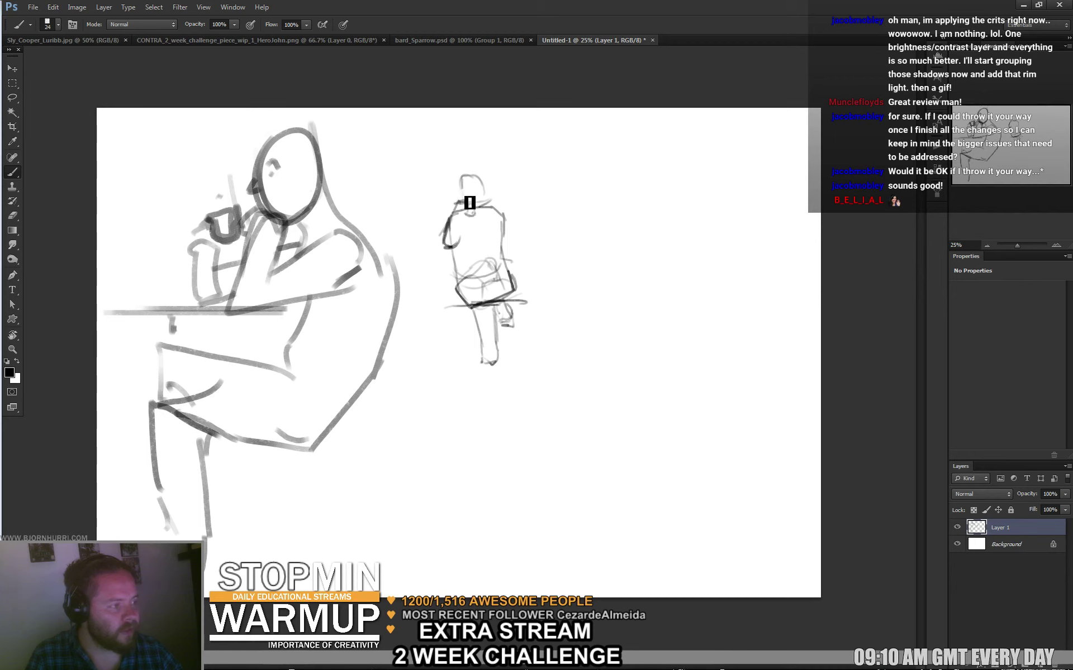
pyautogui.moveTo(471, 200); pyautogui.dragTo(484, 196)
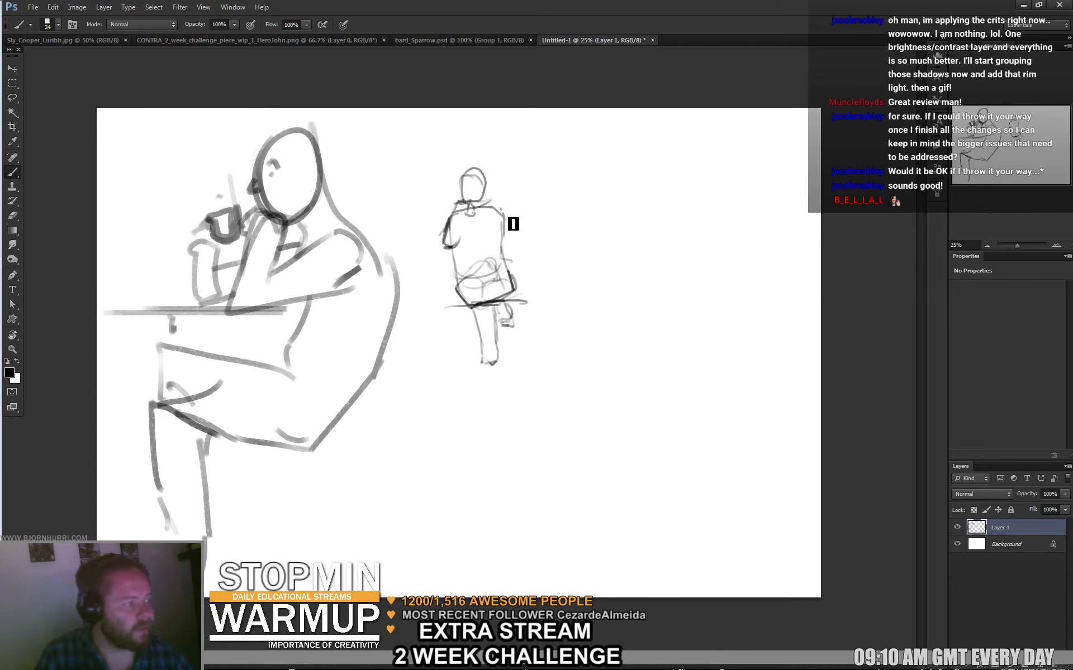
pyautogui.moveTo(499, 211)
pyautogui.mouseDown()
pyautogui.moveTo(525, 245)
pyautogui.moveTo(512, 219)
pyautogui.moveTo(528, 242)
pyautogui.moveTo(509, 240)
pyautogui.moveTo(531, 239)
pyautogui.moveTo(501, 237)
pyautogui.moveTo(497, 222)
pyautogui.moveTo(505, 226)
pyautogui.moveTo(479, 211)
pyautogui.mouseUp()
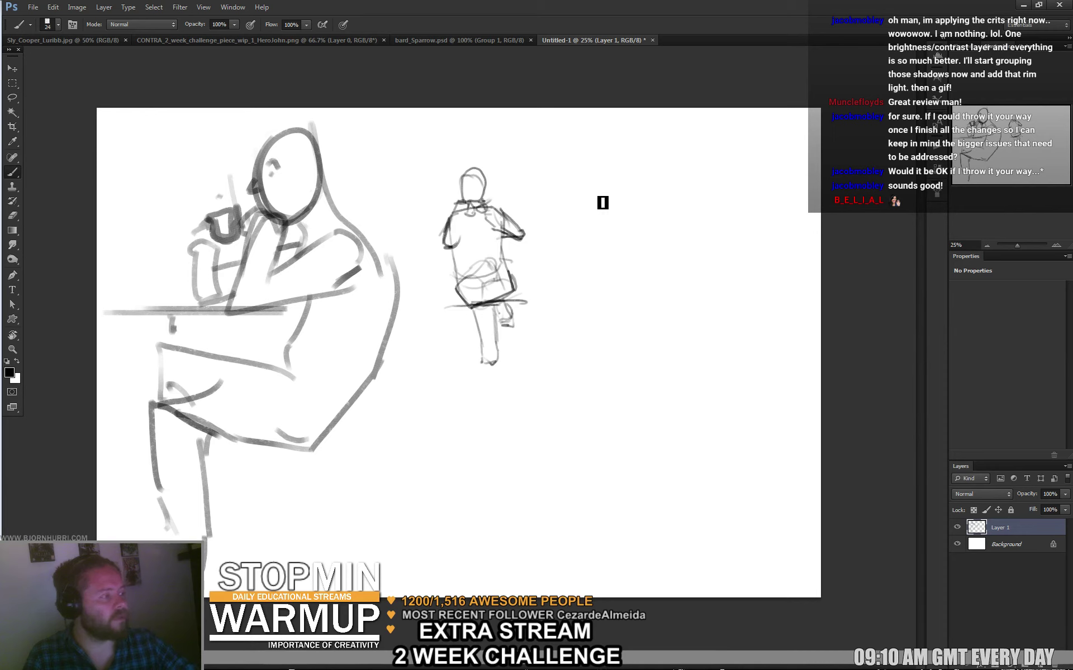
# Sketch an oval head with shoulder and back lines for a crouching figure right of the standing one.
pyautogui.moveTo(603, 195)
pyautogui.mouseDown()
pyautogui.moveTo(634, 195)
pyautogui.moveTo(612, 183)
pyautogui.moveTo(625, 163)
pyautogui.moveTo(649, 178)
pyautogui.moveTo(614, 172)
pyautogui.moveTo(594, 196)
pyautogui.moveTo(653, 212)
pyautogui.moveTo(619, 234)
pyautogui.moveTo(614, 216)
pyautogui.moveTo(626, 210)
pyautogui.moveTo(622, 234)
pyautogui.moveTo(625, 209)
pyautogui.moveTo(612, 205)
pyautogui.moveTo(627, 198)
pyautogui.moveTo(603, 196)
pyautogui.moveTo(616, 202)
pyautogui.moveTo(612, 215)
pyautogui.moveTo(655, 199)
pyautogui.moveTo(622, 205)
pyautogui.mouseUp()
pyautogui.moveTo(606, 165)
pyautogui.mouseDown()
pyautogui.moveTo(561, 180)
pyautogui.moveTo(574, 203)
pyautogui.moveTo(603, 216)
pyautogui.moveTo(606, 199)
pyautogui.moveTo(594, 210)
pyautogui.moveTo(583, 199)
pyautogui.moveTo(596, 203)
pyautogui.moveTo(607, 188)
pyautogui.moveTo(619, 245)
pyautogui.moveTo(571, 245)
pyautogui.moveTo(592, 222)
pyautogui.moveTo(601, 249)
pyautogui.moveTo(572, 244)
pyautogui.moveTo(567, 263)
pyautogui.moveTo(595, 249)
pyautogui.moveTo(579, 272)
pyautogui.moveTo(596, 266)
pyautogui.moveTo(579, 287)
pyautogui.moveTo(591, 285)
pyautogui.mouseUp()
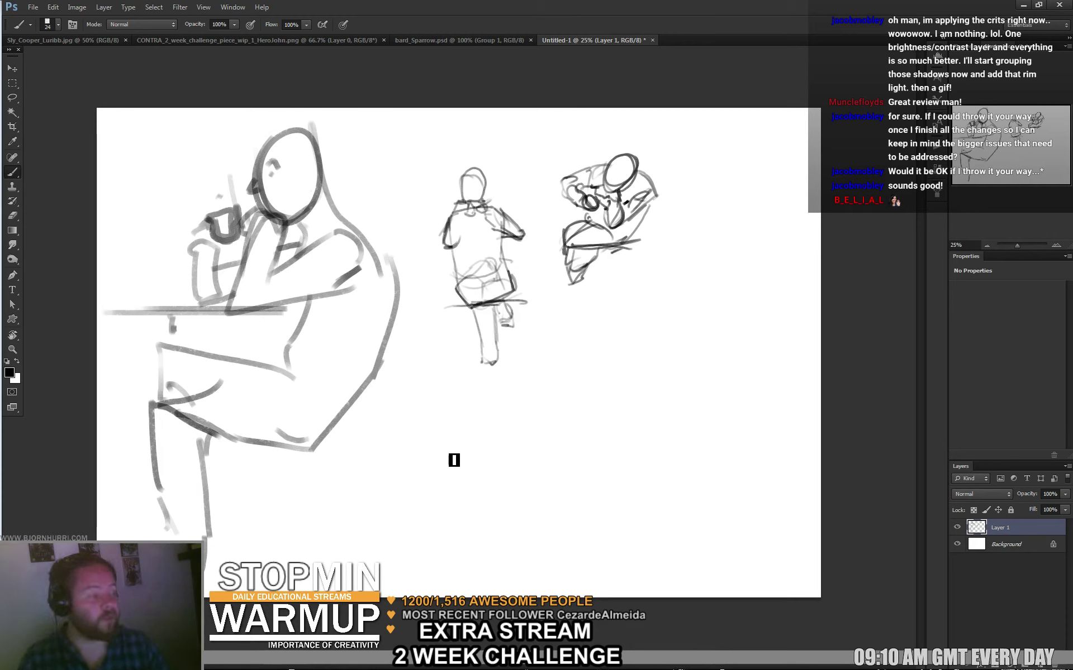
# Draw two long straight horizontal lines across the page at about y=745 and y=960.
pyautogui.keyDown('shift'); pyautogui.click(421, 417); pyautogui.keyUp('shift')
pyautogui.keyDown('shift'); pyautogui.click(663, 417); pyautogui.keyUp('shift')
pyautogui.hotkey('ctrl', 'alt', 'z')
pyautogui.hotkey('ctrl', 'alt', 'z')
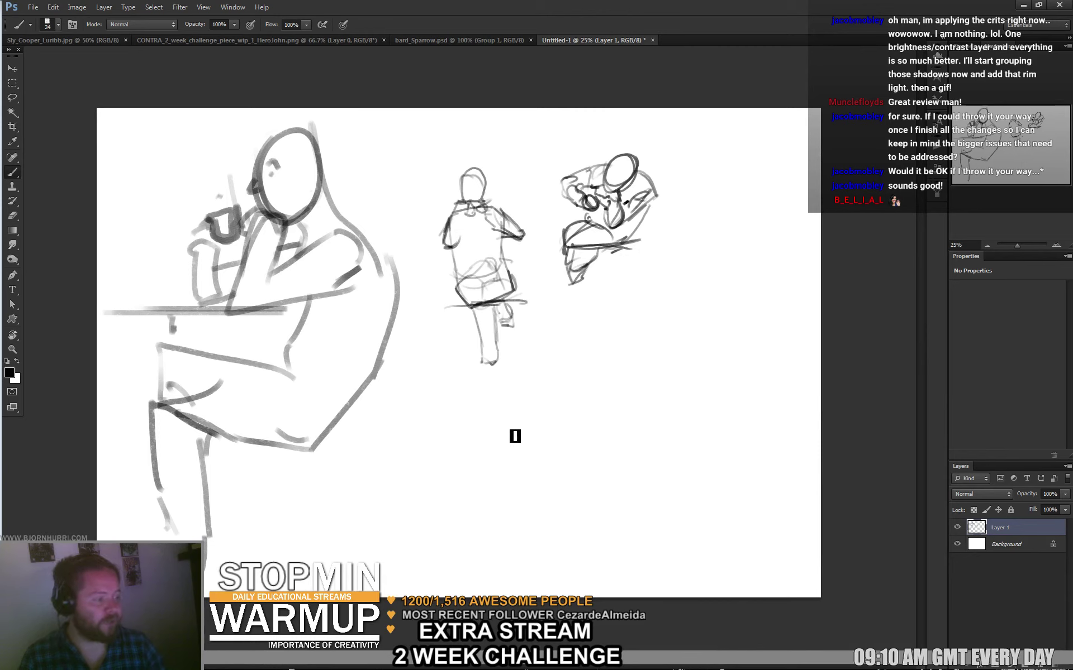
pyautogui.click(384, 416)
pyautogui.keyDown('shift'); pyautogui.click(772, 417); pyautogui.keyUp('shift')
pyautogui.click(394, 535)
pyautogui.keyDown('shift'); pyautogui.click(916, 537); pyautogui.keyUp('shift')
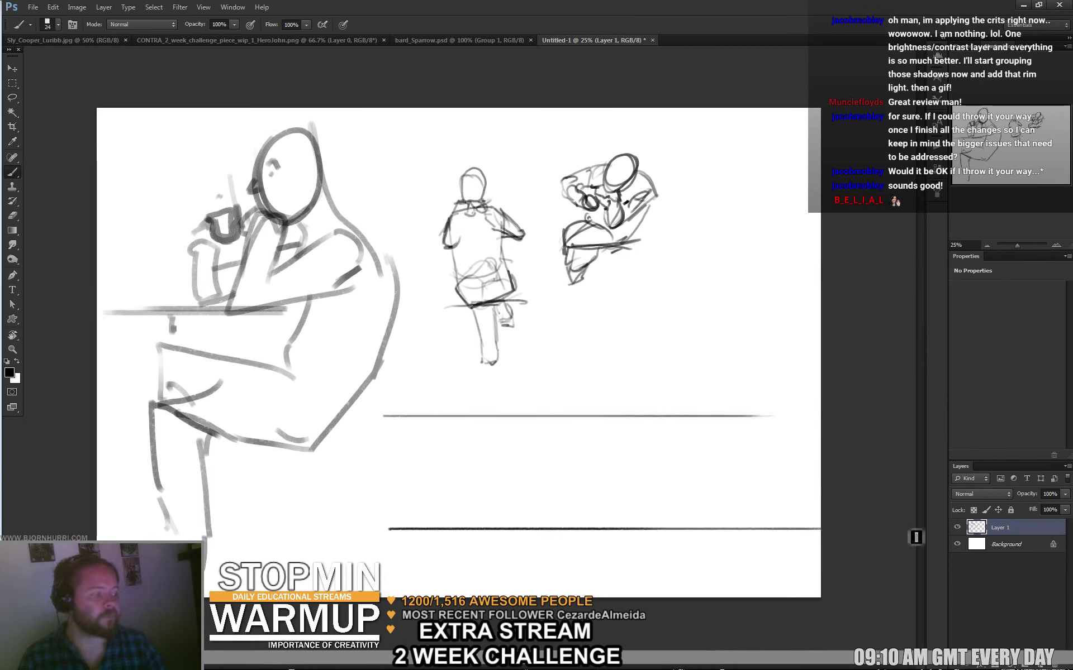
# Sketch small figures between the lines and circle the seated figure with a black oval.
pyautogui.moveTo(403, 438)
pyautogui.mouseDown()
pyautogui.moveTo(417, 499)
pyautogui.moveTo(394, 495)
pyautogui.moveTo(399, 520)
pyautogui.moveTo(380, 487)
pyautogui.moveTo(395, 473)
pyautogui.moveTo(392, 447)
pyautogui.mouseUp()
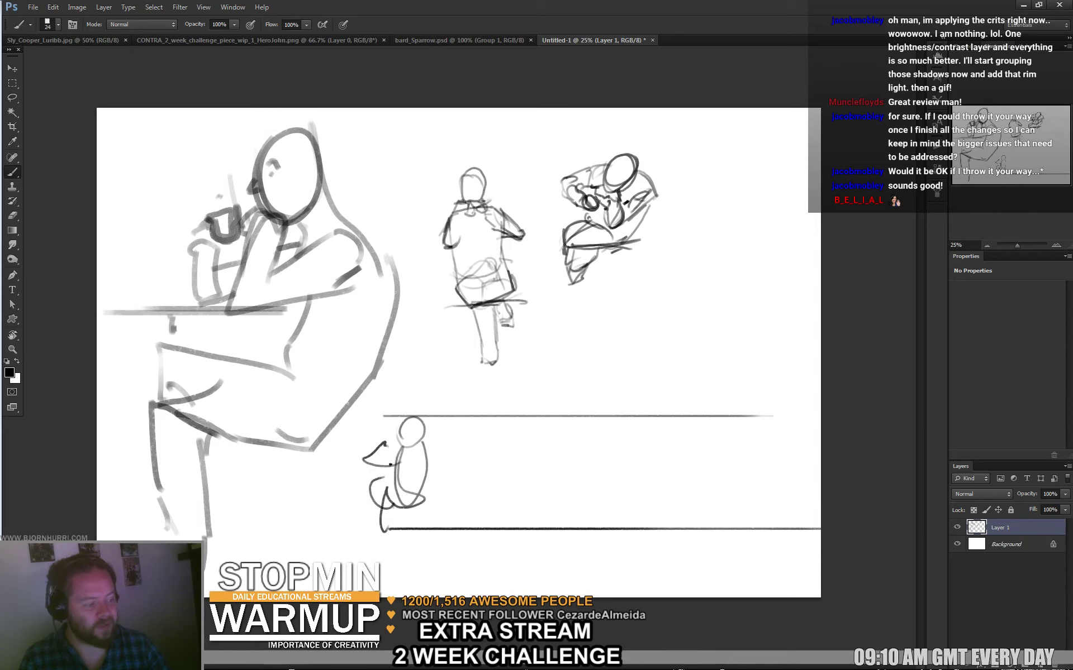
pyautogui.moveTo(578, 430)
pyautogui.mouseDown()
pyautogui.moveTo(573, 459)
pyautogui.moveTo(563, 440)
pyautogui.moveTo(593, 467)
pyautogui.moveTo(558, 459)
pyautogui.moveTo(593, 460)
pyautogui.moveTo(580, 466)
pyautogui.moveTo(574, 454)
pyautogui.moveTo(572, 476)
pyautogui.moveTo(559, 458)
pyautogui.moveTo(583, 486)
pyautogui.moveTo(573, 494)
pyautogui.moveTo(583, 513)
pyautogui.mouseUp()
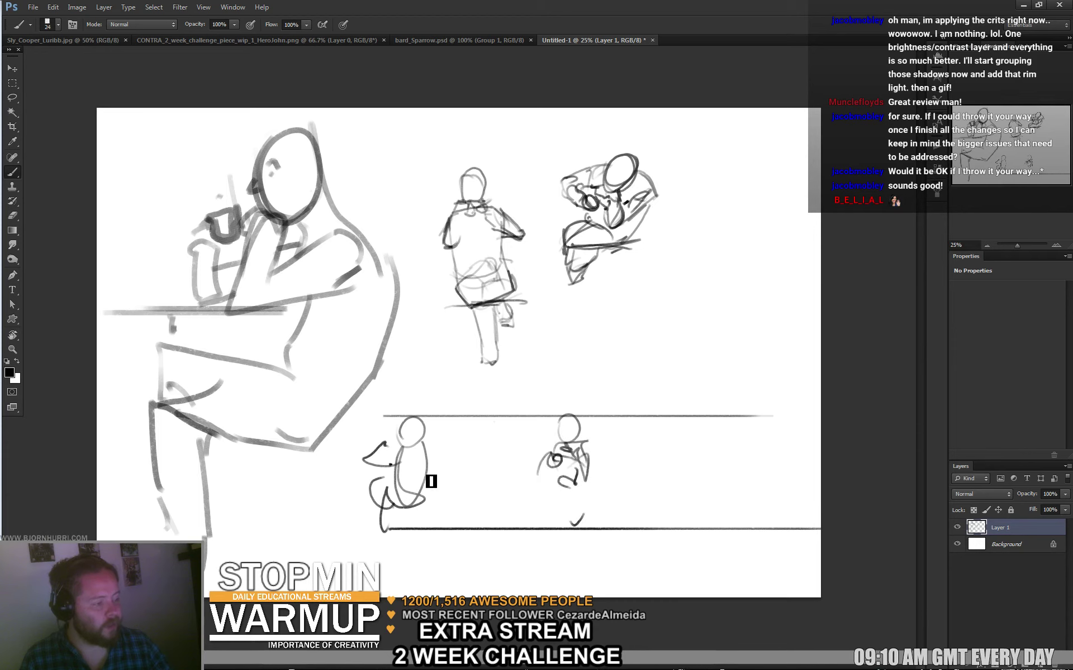
pyautogui.moveTo(457, 438)
pyautogui.mouseDown()
pyautogui.moveTo(495, 447)
pyautogui.moveTo(483, 442)
pyautogui.moveTo(470, 449)
pyautogui.moveTo(501, 454)
pyautogui.moveTo(472, 461)
pyautogui.moveTo(496, 446)
pyautogui.mouseUp()
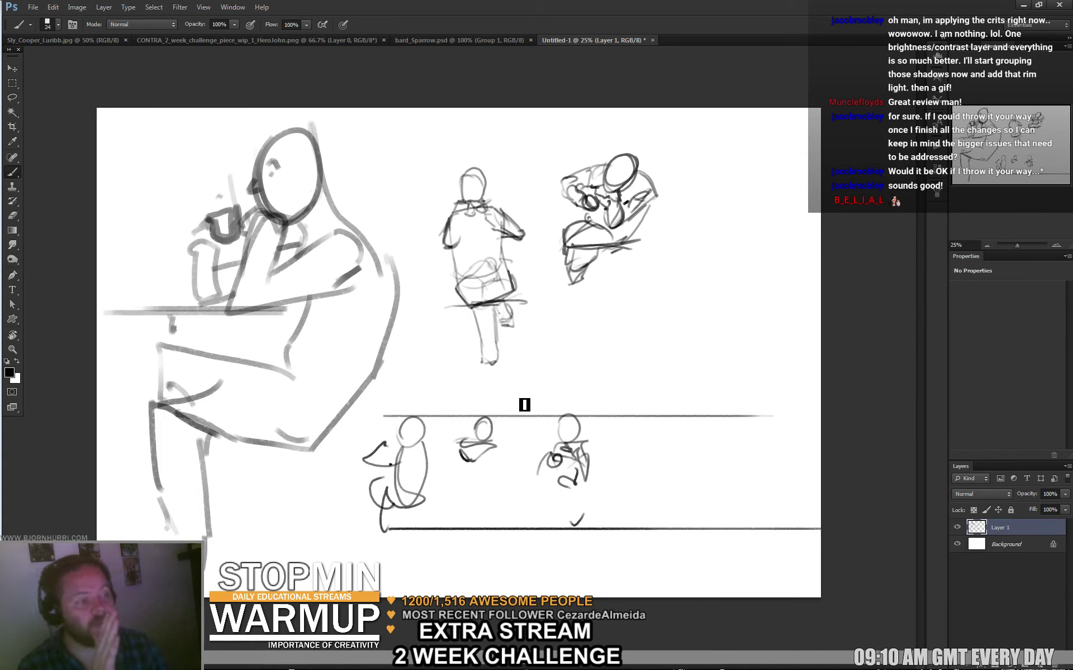
pyautogui.moveTo(367, 334)
pyautogui.mouseDown()
pyautogui.moveTo(152, 292)
pyautogui.moveTo(386, 321)
pyautogui.mouseUp()
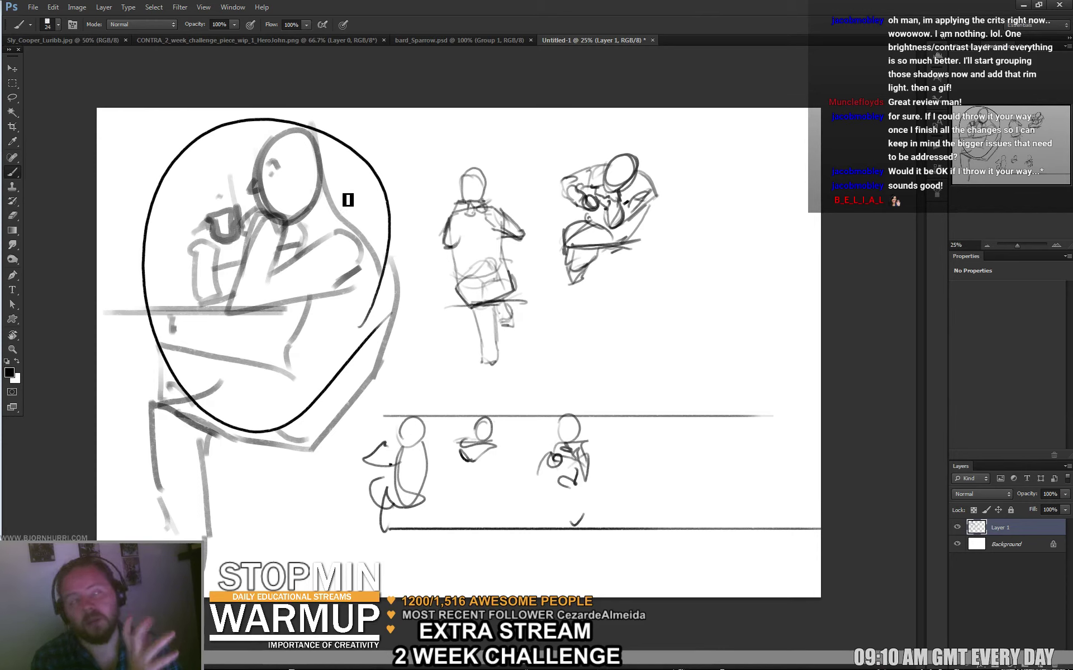
# Close Untitled-1 without saving, then close bard_Sparrow.psd.
pyautogui.click(652, 40)
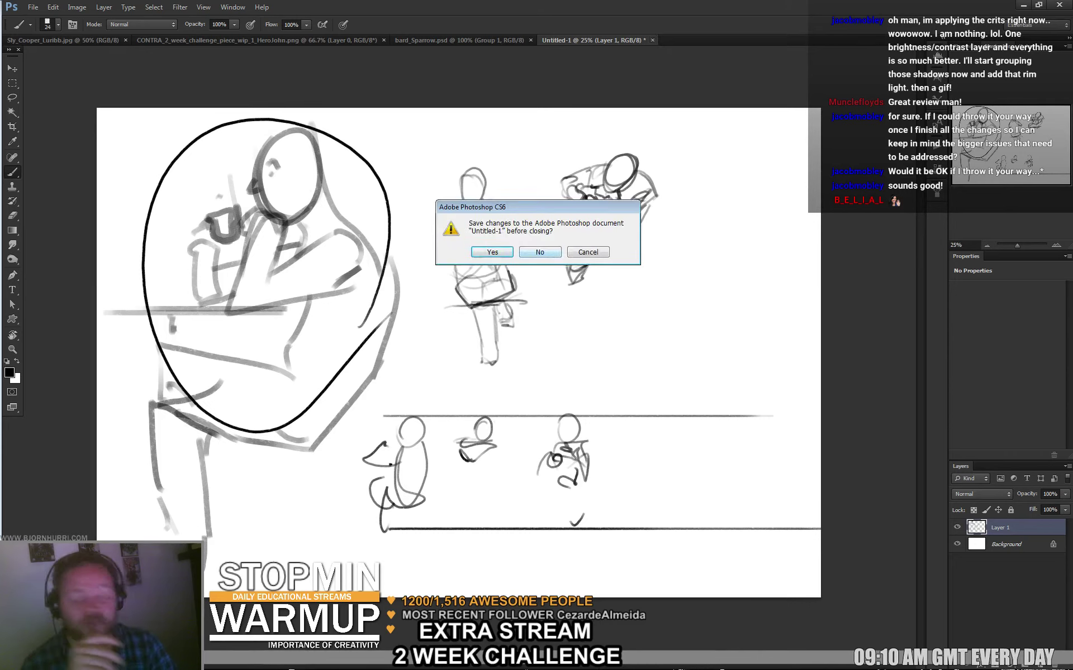
pyautogui.click(540, 251)
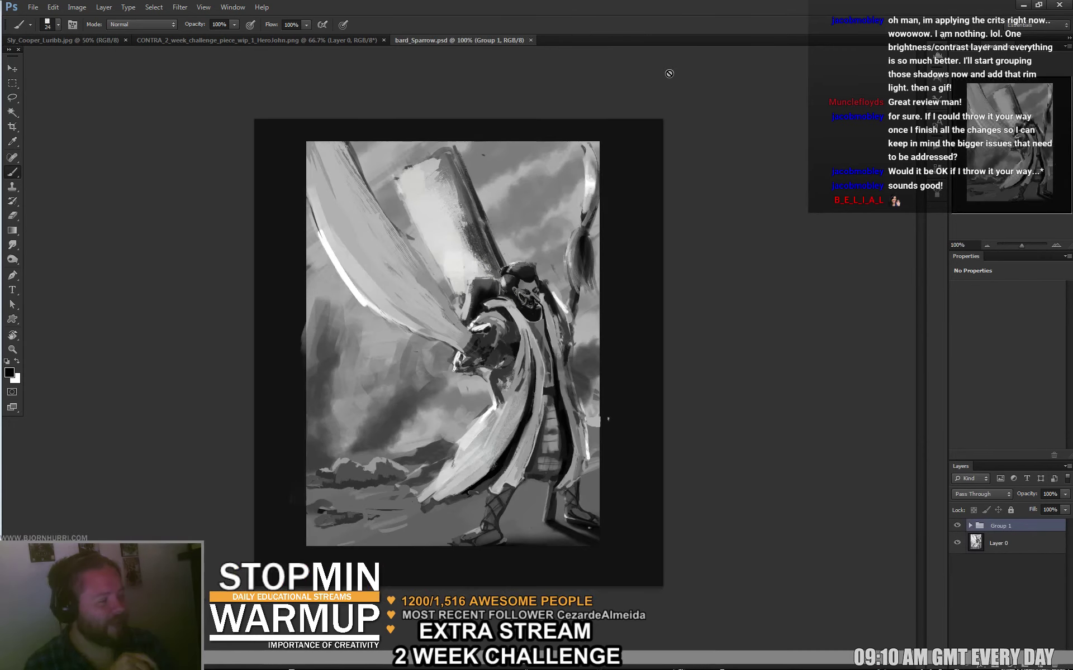
pyautogui.click(531, 41)
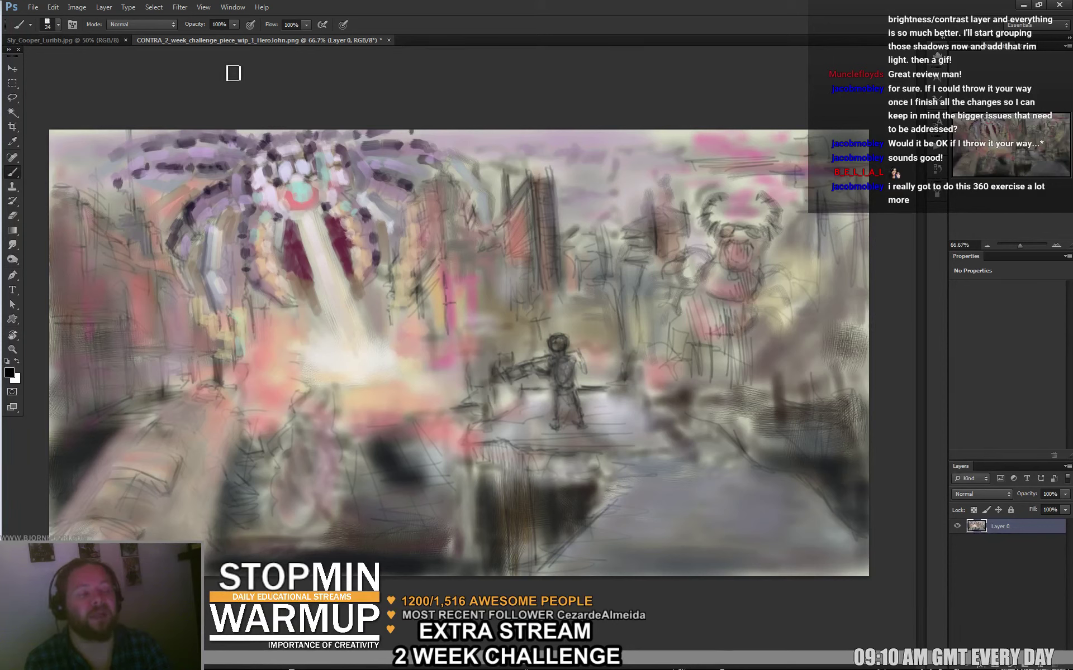
# Close the CONTRA piece without saving and add Layer 1 above Background in Sly_Cooper_Lunibb.jpg.
pyautogui.click(388, 41)
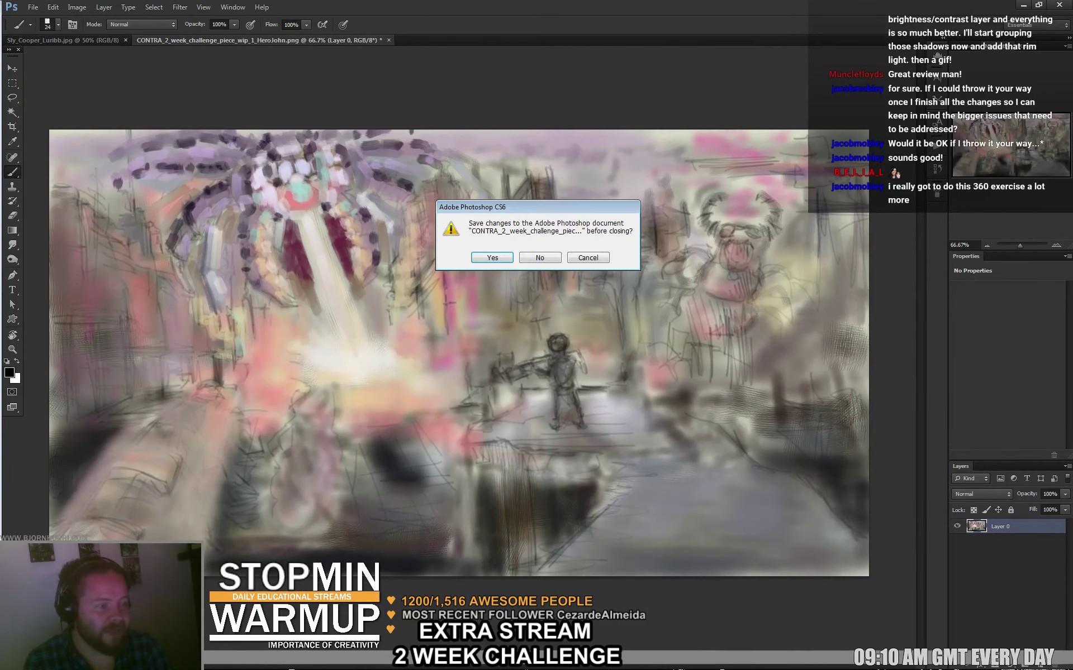
pyautogui.press('n')
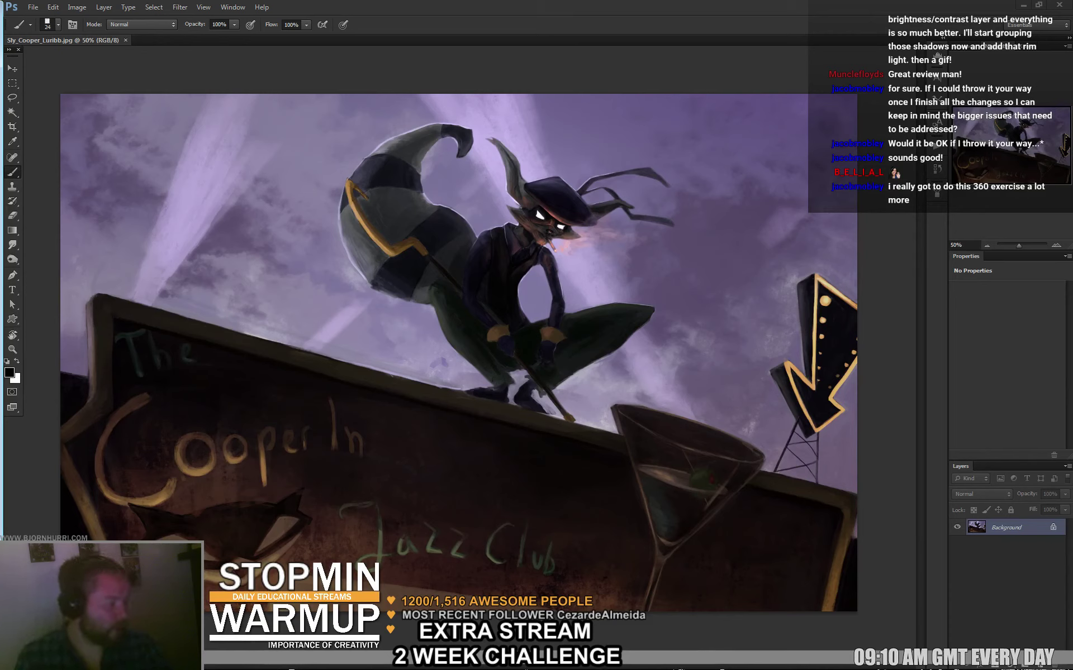
pyautogui.click(1038, 665)
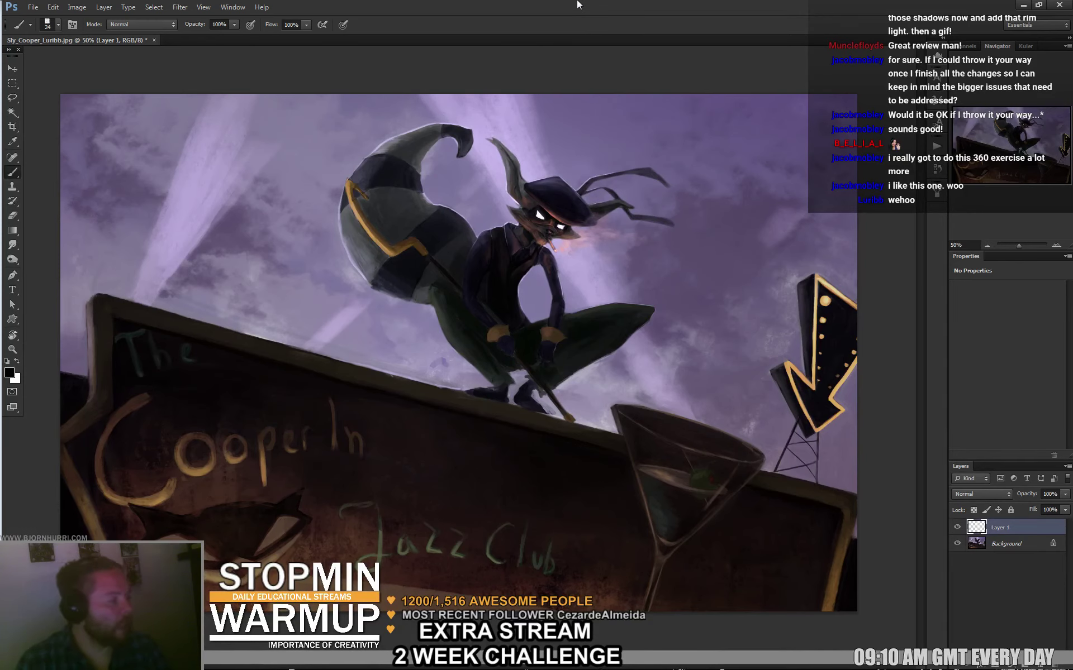
pyautogui.click(76, 7)
pyautogui.moveTo(95, 107)
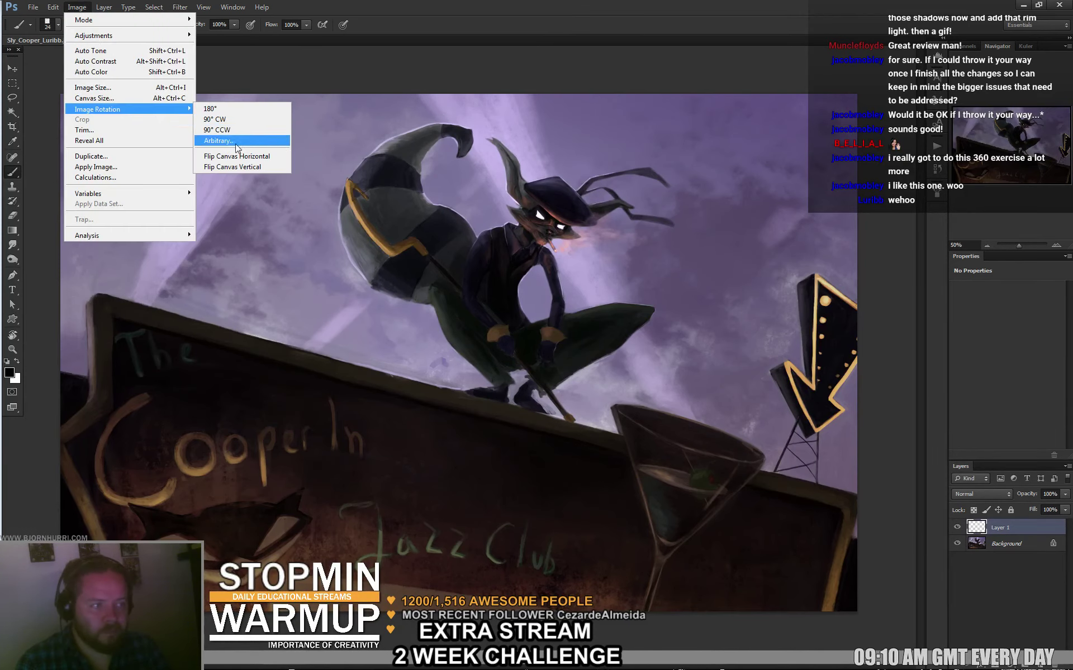
pyautogui.click(235, 154)
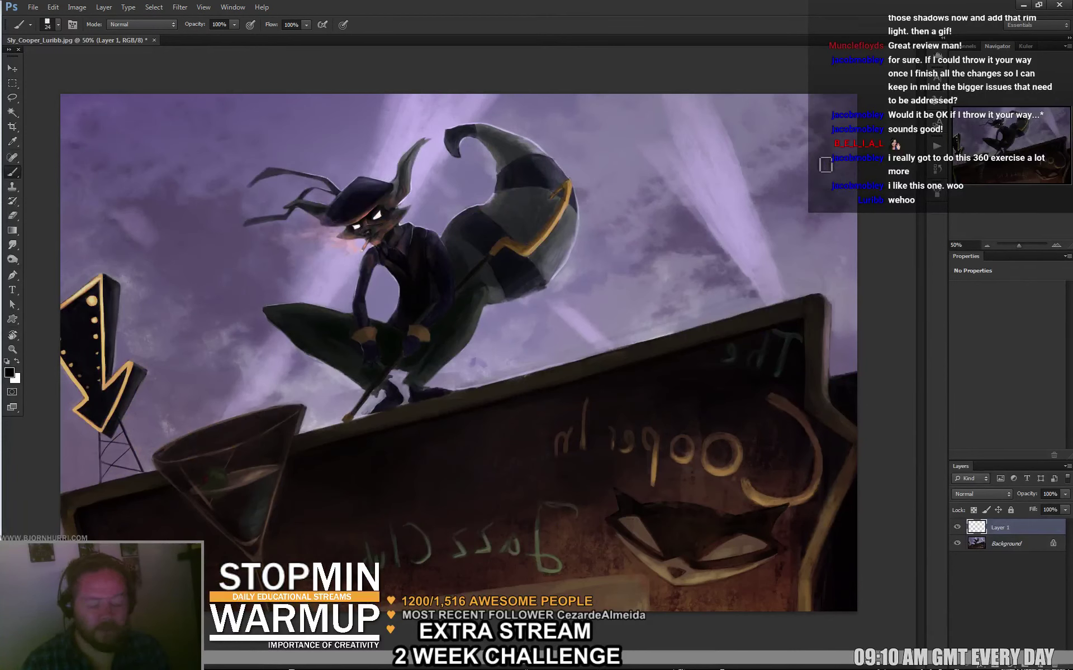
pyautogui.hotkey('ctrl', 'z')
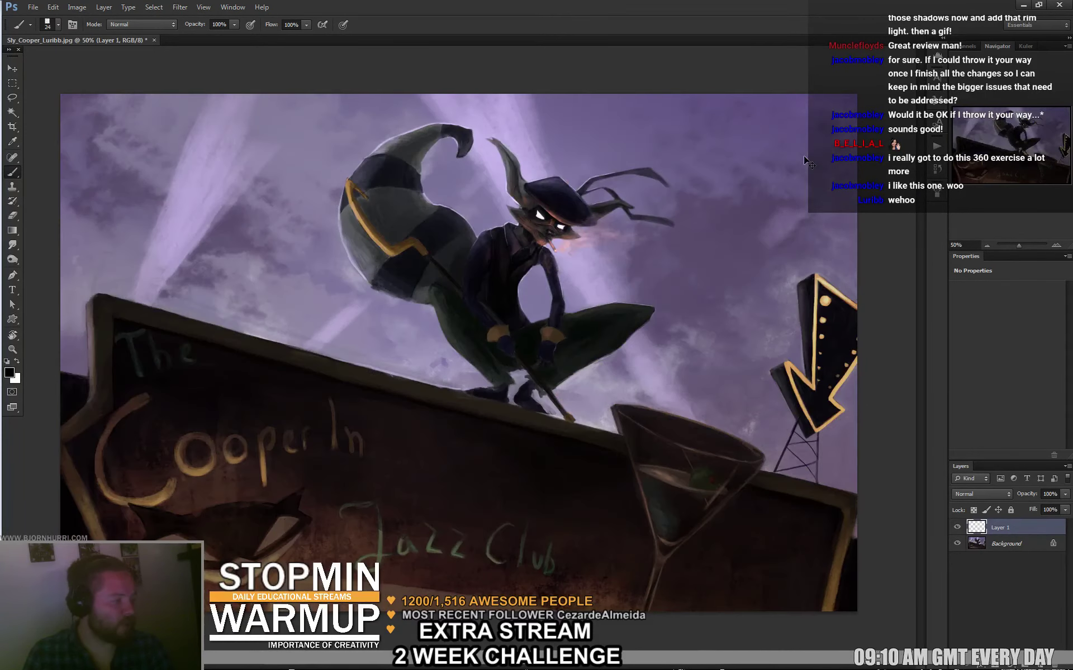
pyautogui.hotkey('ctrl', 'z')
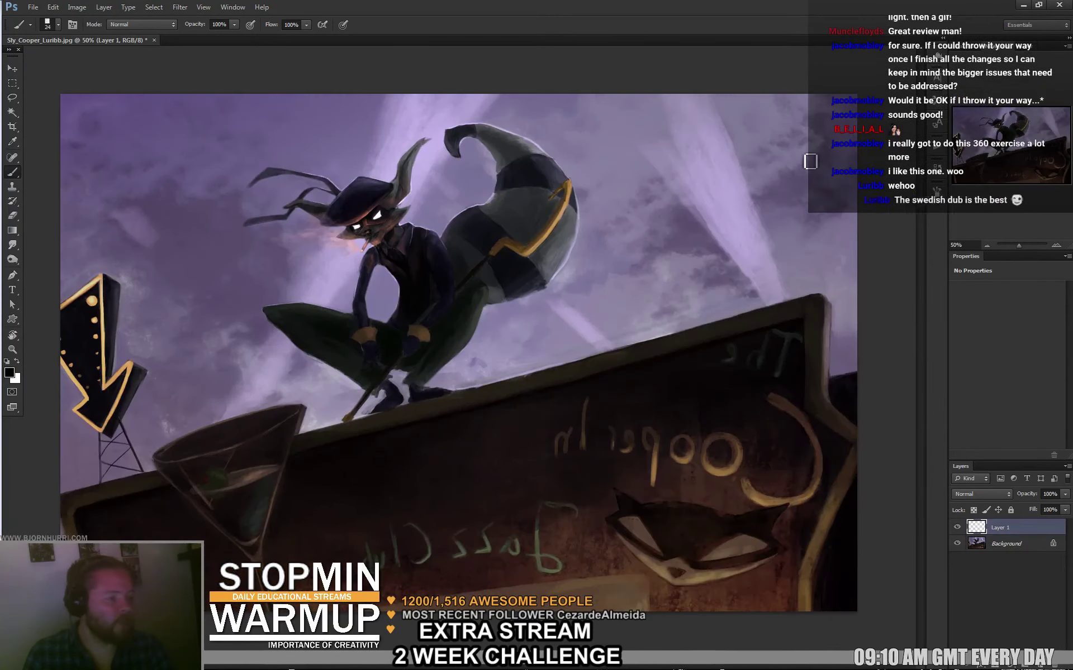
pyautogui.hotkey('ctrl', 'z')
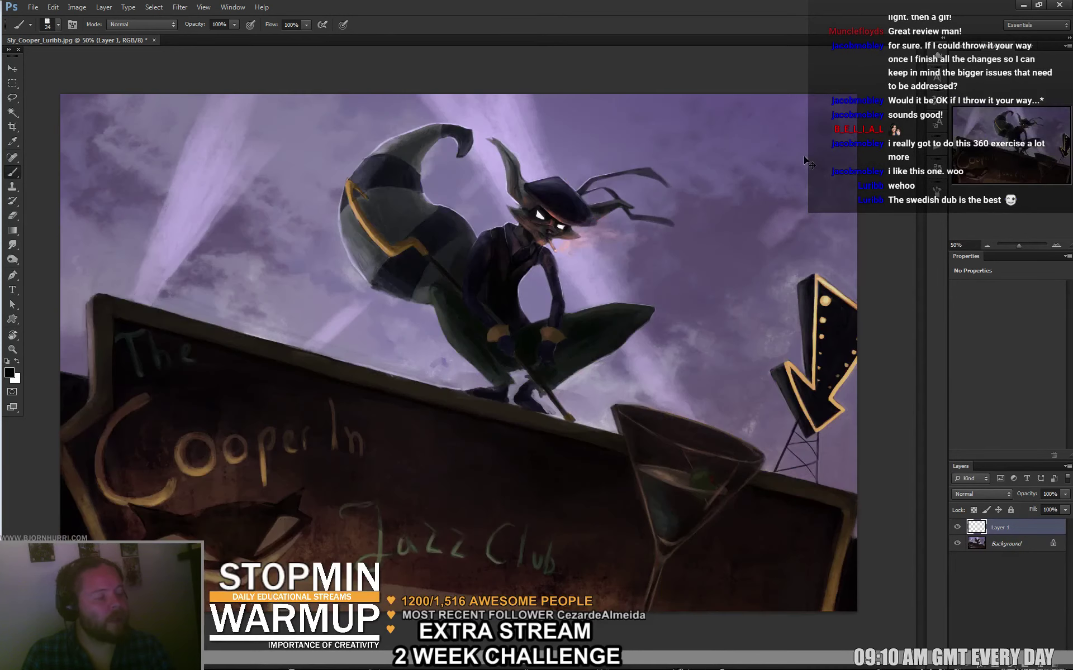
pyautogui.hotkey('ctrl', 'z')
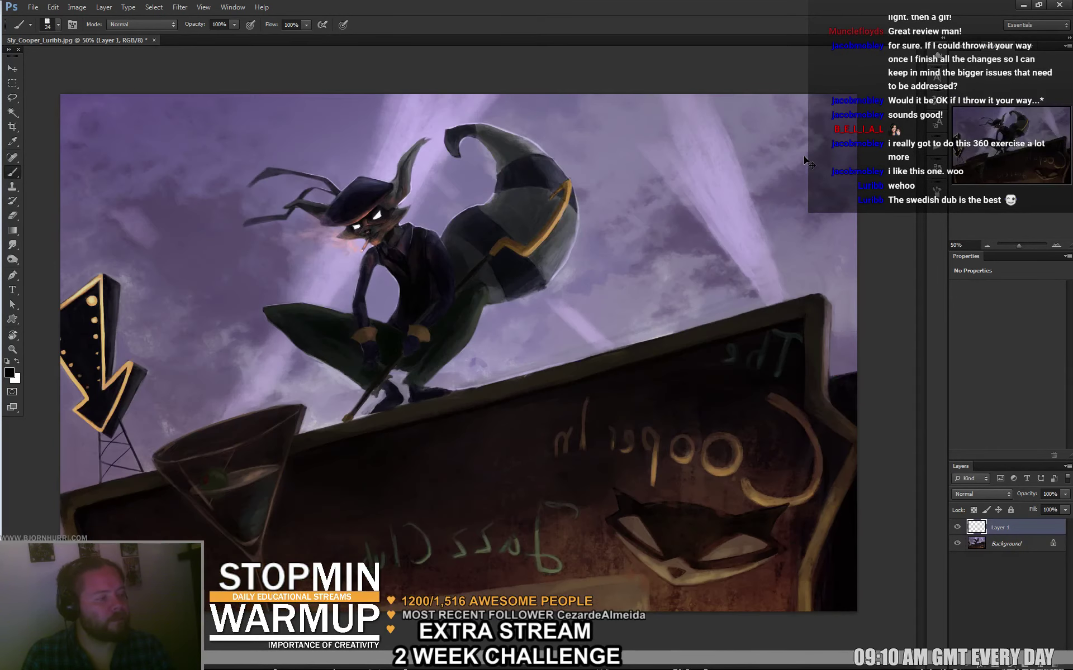
pyautogui.hotkey('ctrl', 'z')
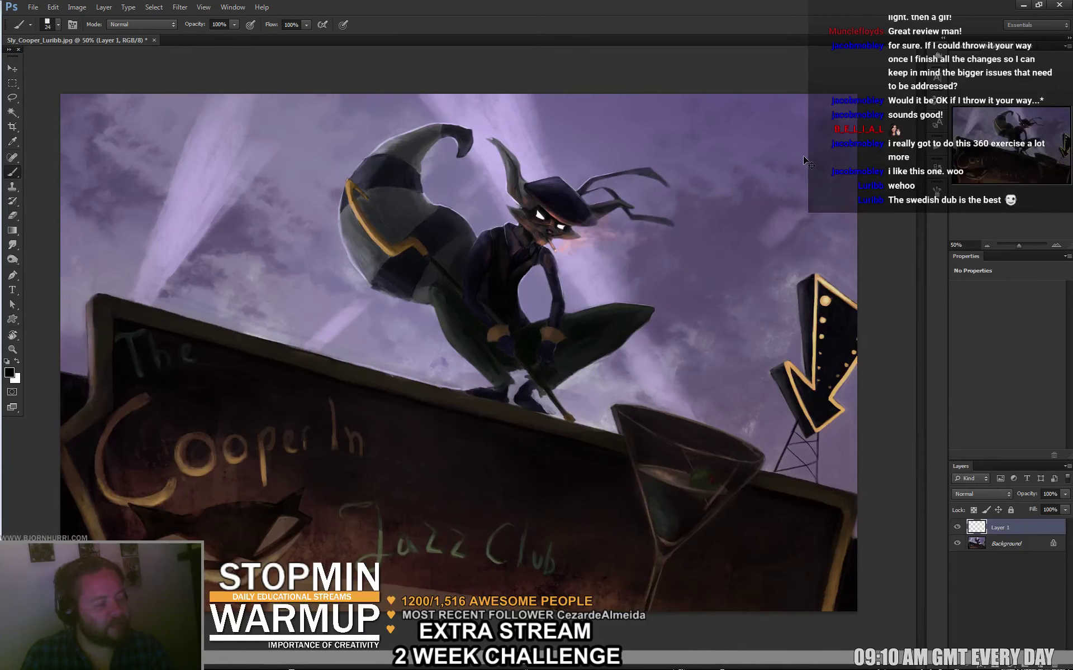
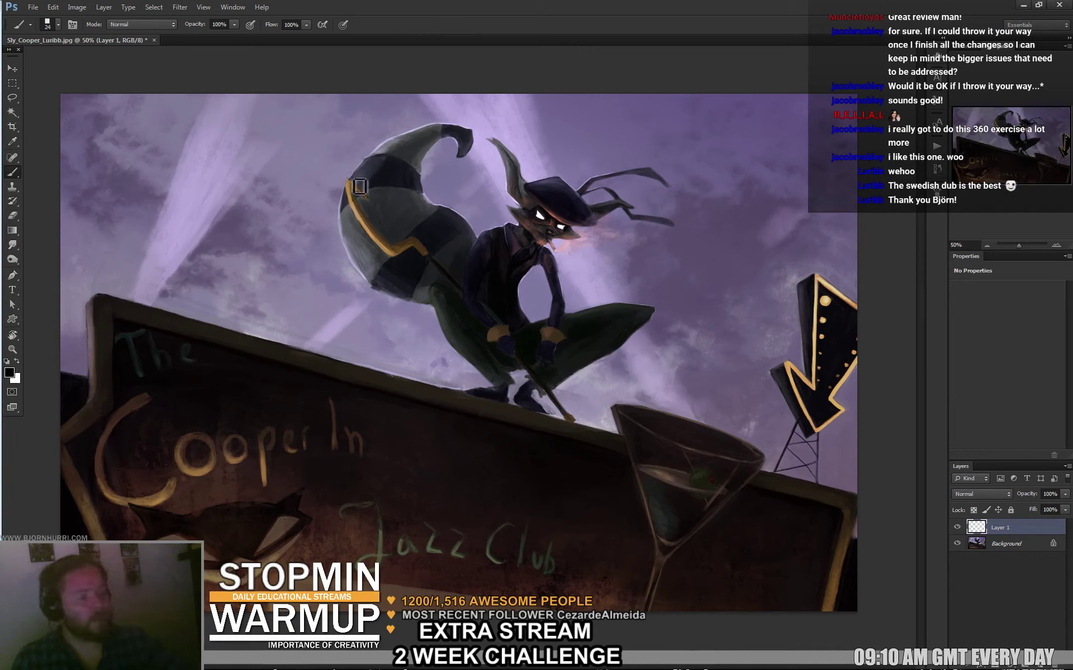
# Paint a short white highlight on the tail tip and a white dab on the cane tip.
pyautogui.moveTo(347, 178)
pyautogui.mouseDown()
pyautogui.moveTo(368, 223)
pyautogui.moveTo(352, 179)
pyautogui.moveTo(352, 216)
pyautogui.moveTo(350, 180)
pyautogui.mouseUp()
pyautogui.hotkey('ctrl', 'z')
pyautogui.press('x')
pyautogui.hotkey('ctrl', 'z')
pyautogui.hotkey('ctrl', 'z')
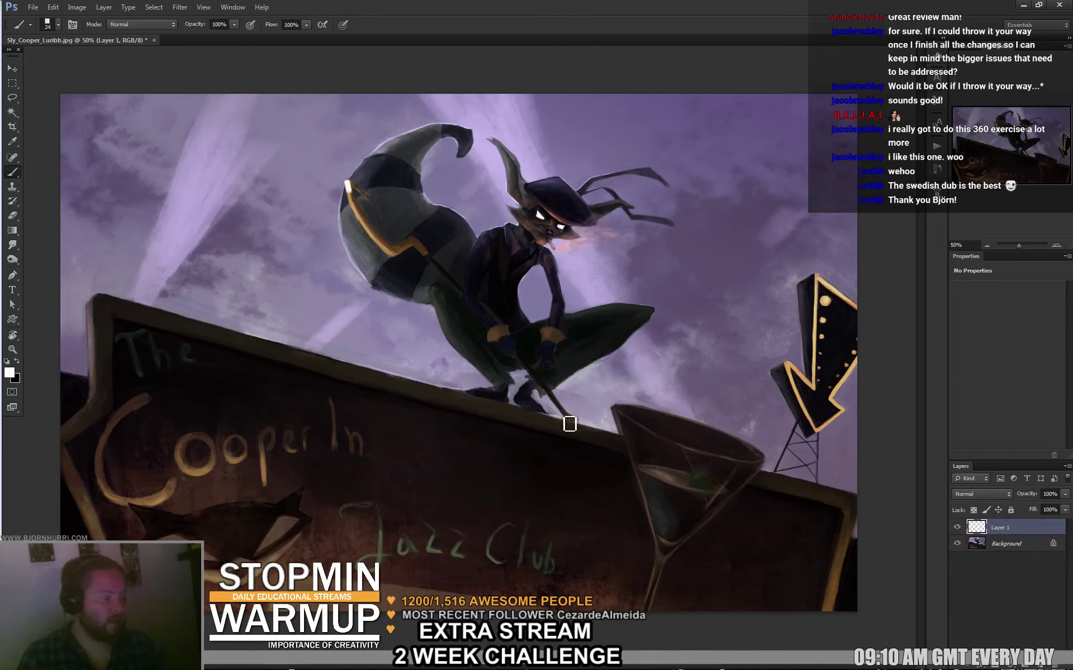
pyautogui.click(569, 422)
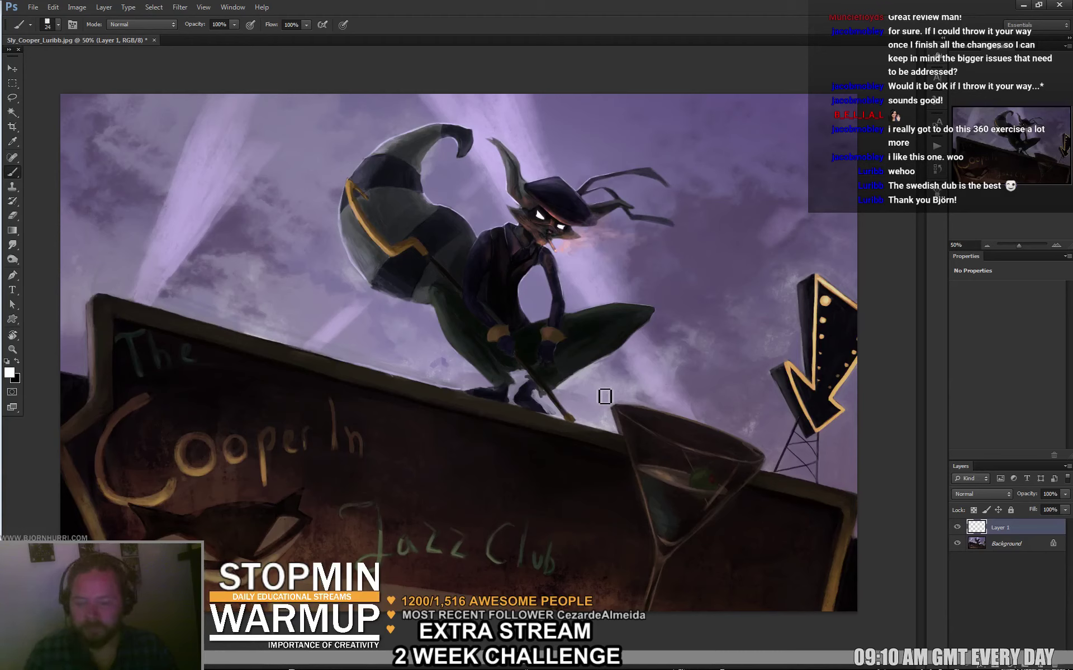
pyautogui.press('l')
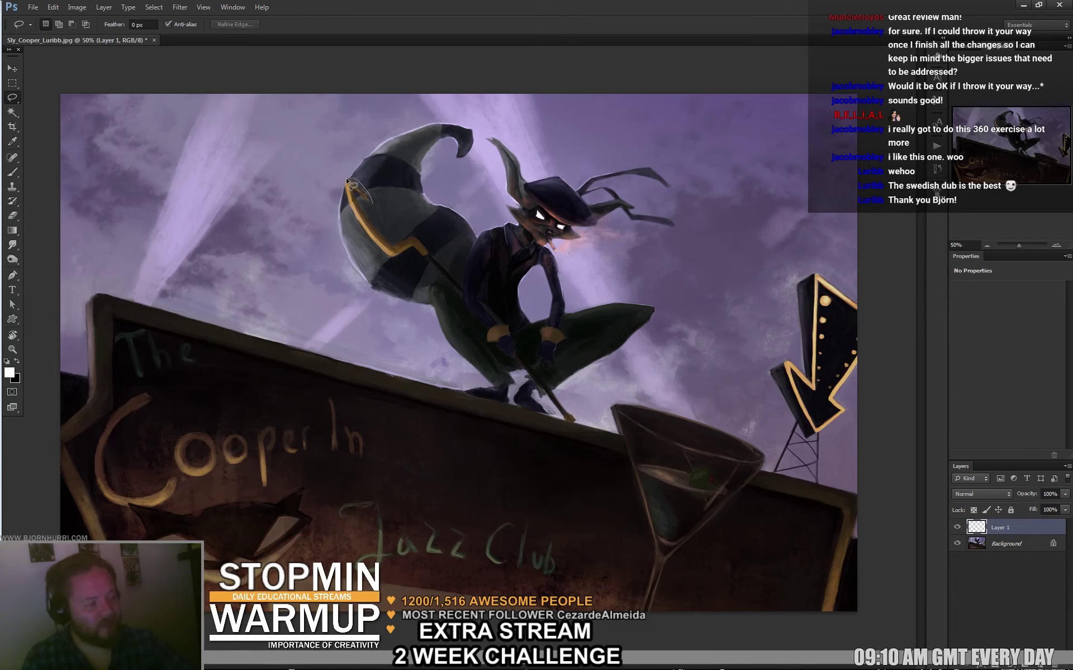
# Lasso the tail's yellow stripe, add the lower cane to the selection, and hide the outline.
pyautogui.moveTo(395, 267)
pyautogui.mouseDown()
pyautogui.moveTo(417, 250)
pyautogui.moveTo(455, 295)
pyautogui.moveTo(464, 290)
pyautogui.moveTo(416, 235)
pyautogui.moveTo(380, 236)
pyautogui.moveTo(367, 192)
pyautogui.mouseUp()
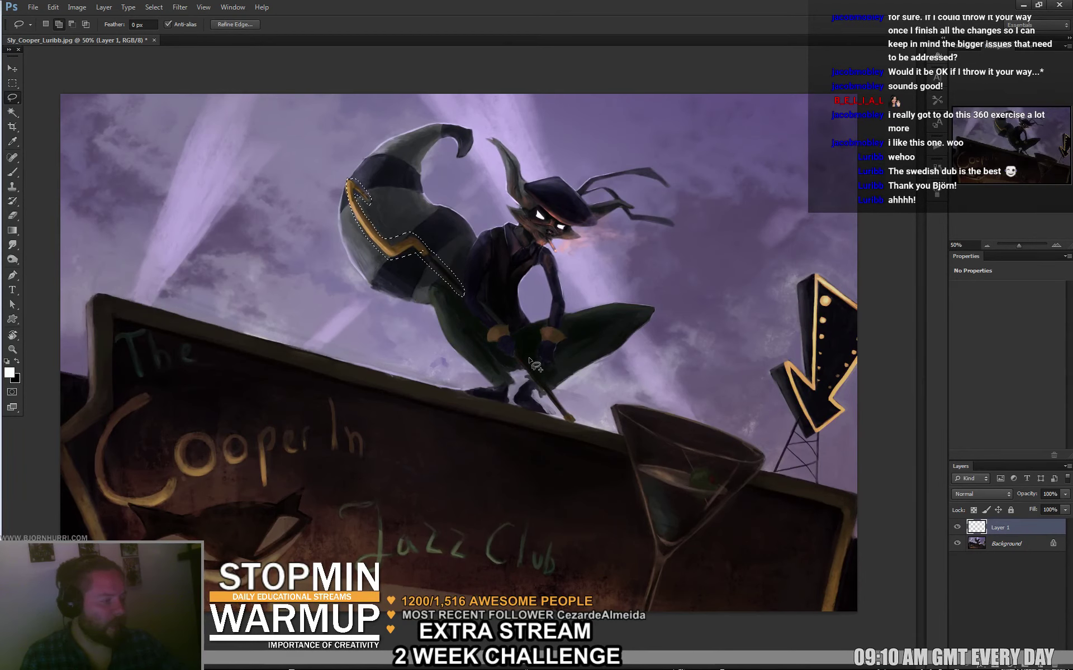
pyautogui.moveTo(518, 351)
pyautogui.mouseDown()
pyautogui.moveTo(575, 422)
pyautogui.moveTo(520, 352)
pyautogui.mouseUp()
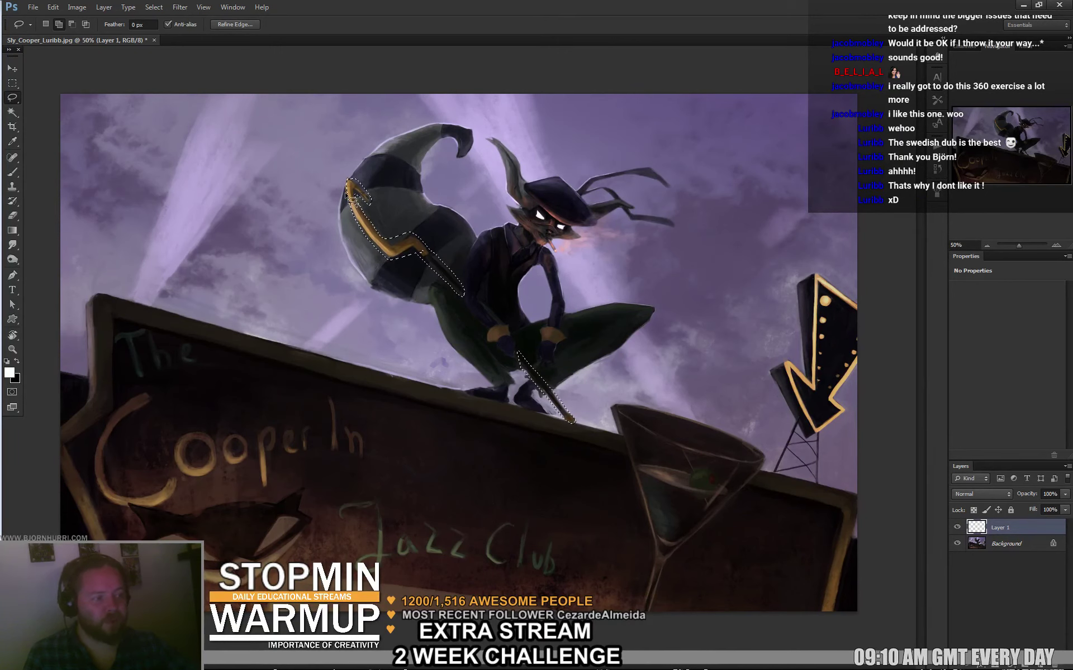
pyautogui.moveTo(410, 246); pyautogui.dragTo(405, 241)
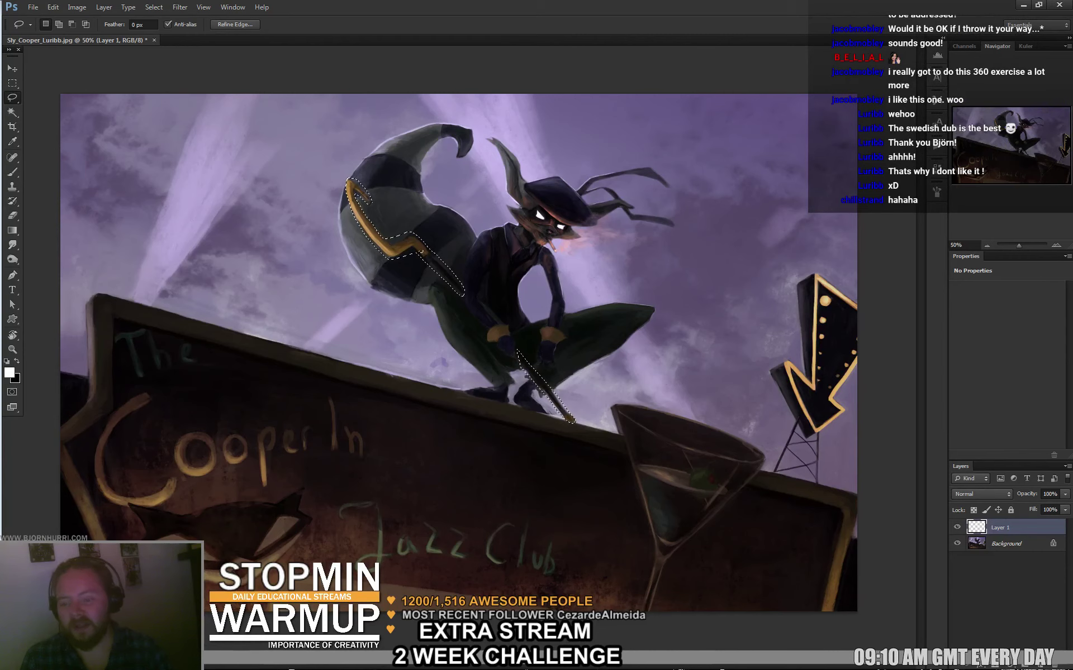
pyautogui.hotkey('ctrl', 'd')
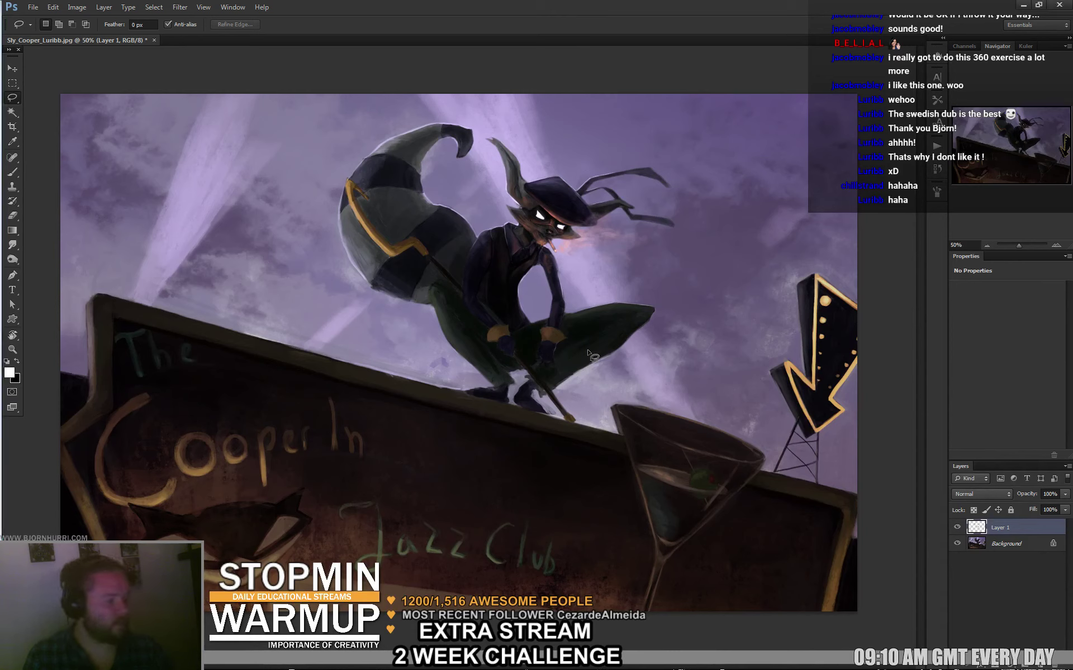
# Copy the stripe and cane onto Layer 2, move the copy up-right, and skew it.
pyautogui.hotkey('ctrl', 'v')
pyautogui.hotkey('ctrl', 't')
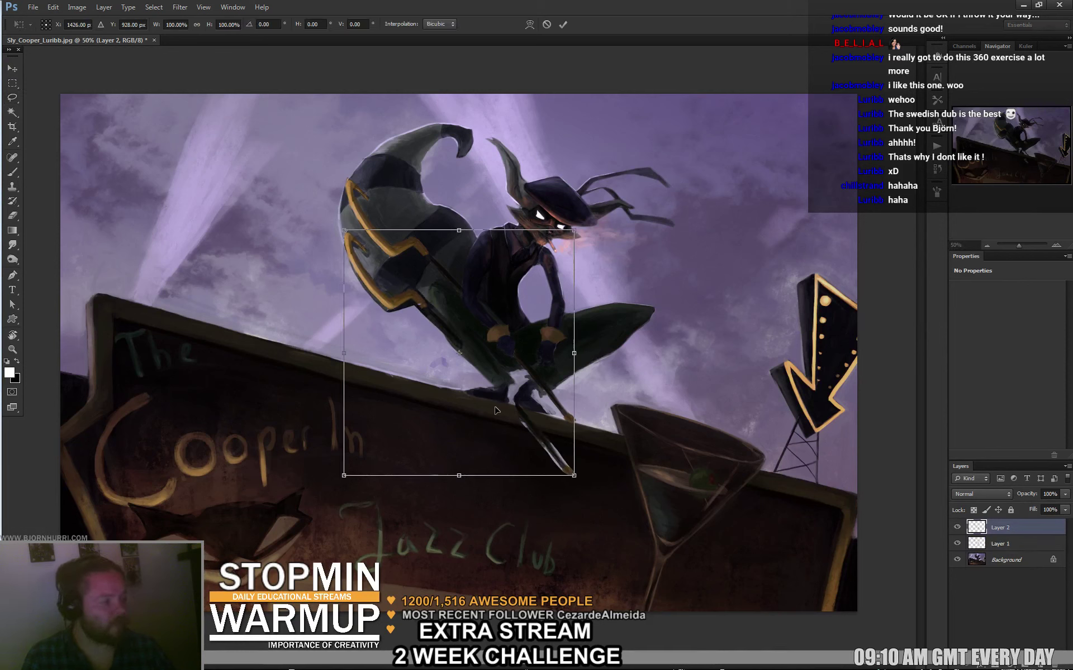
pyautogui.moveTo(494, 411); pyautogui.dragTo(510, 374)
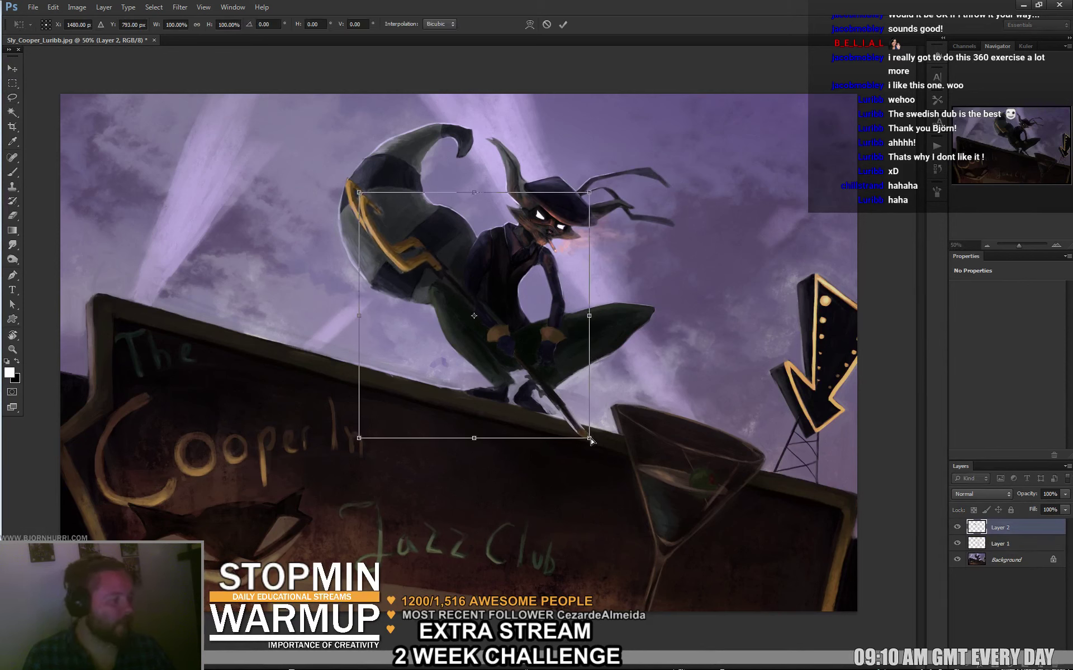
pyautogui.moveTo(591, 441); pyautogui.dragTo(576, 449)
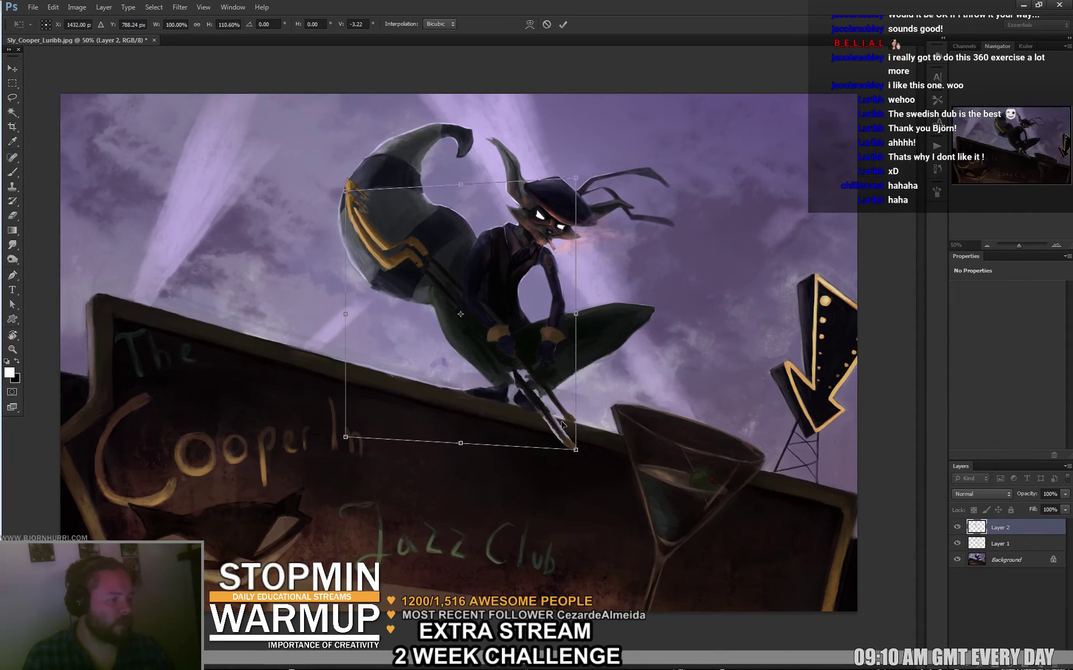
pyautogui.moveTo(460, 184); pyautogui.dragTo(480, 194)
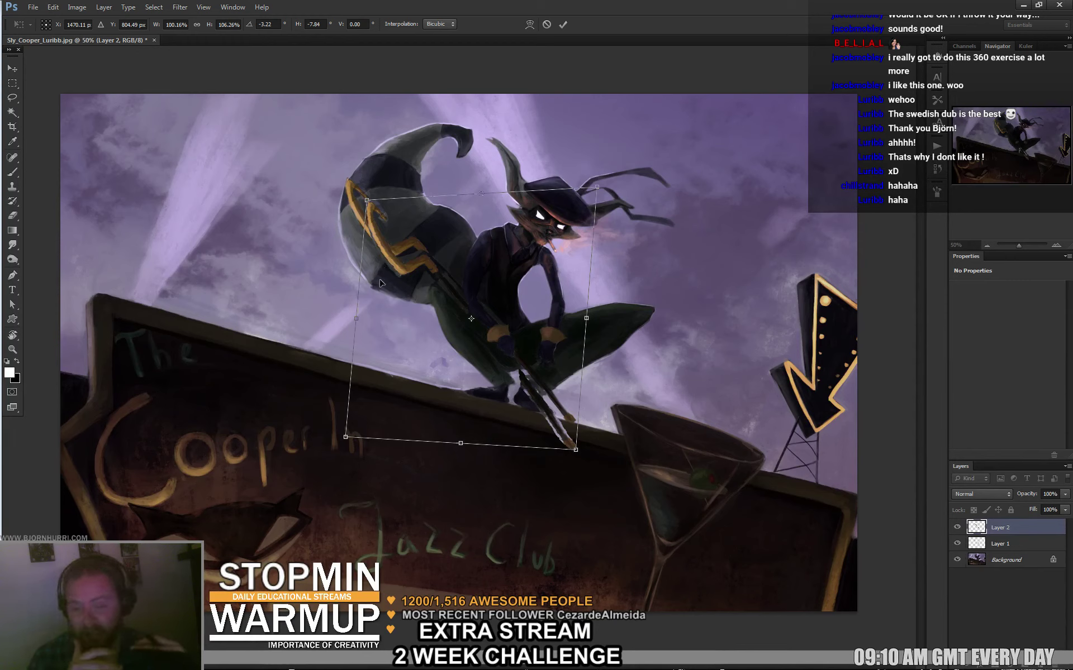
pyautogui.press('Return')
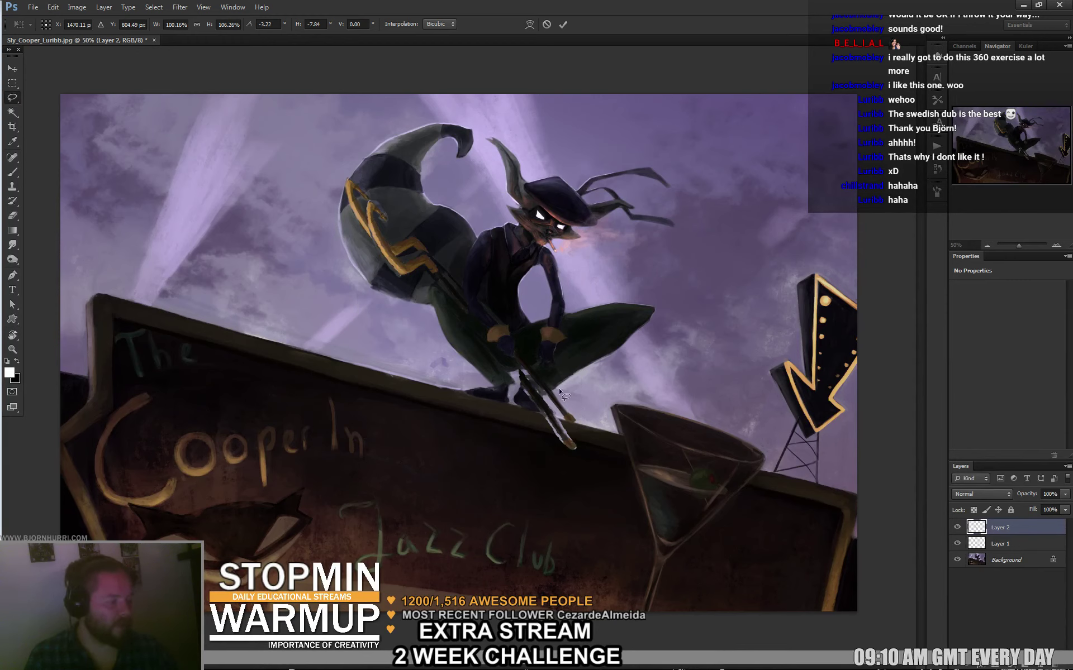
pyautogui.press('e')
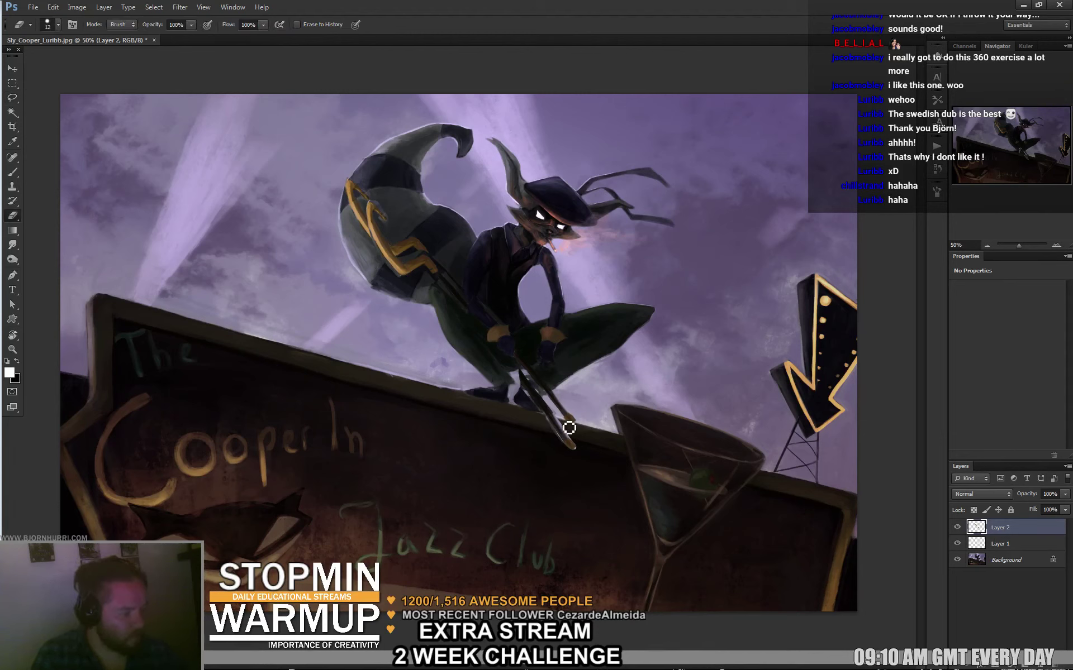
# Paint sky purple over the extra cane tip, then sample tones near the hands and cane handle.
pyautogui.press('b')
pyautogui.keyDown('alt'); pyautogui.click(556, 389); pyautogui.keyUp('alt')
pyautogui.moveTo(557, 386)
pyautogui.mouseDown()
pyautogui.moveTo(572, 421)
pyautogui.moveTo(559, 400)
pyautogui.moveTo(581, 415)
pyautogui.mouseUp()
pyautogui.keyDown('alt'); pyautogui.click(587, 428); pyautogui.keyUp('alt')
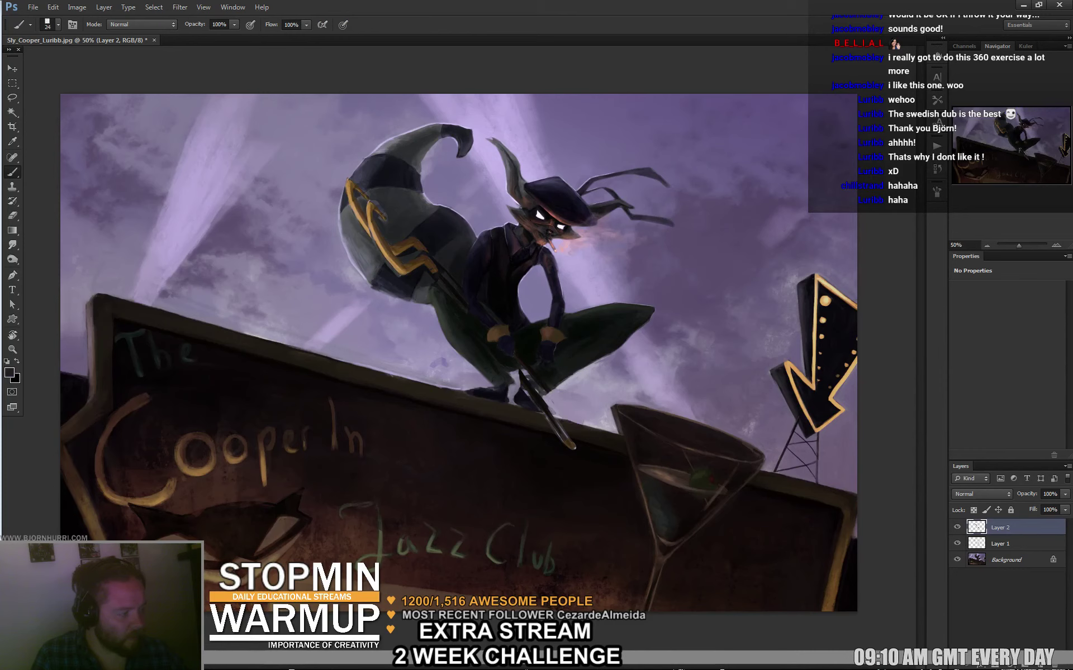
pyautogui.keyDown('alt'); pyautogui.click(527, 350); pyautogui.keyUp('alt')
pyautogui.keyDown('alt'); pyautogui.click(490, 329); pyautogui.keyUp('alt')
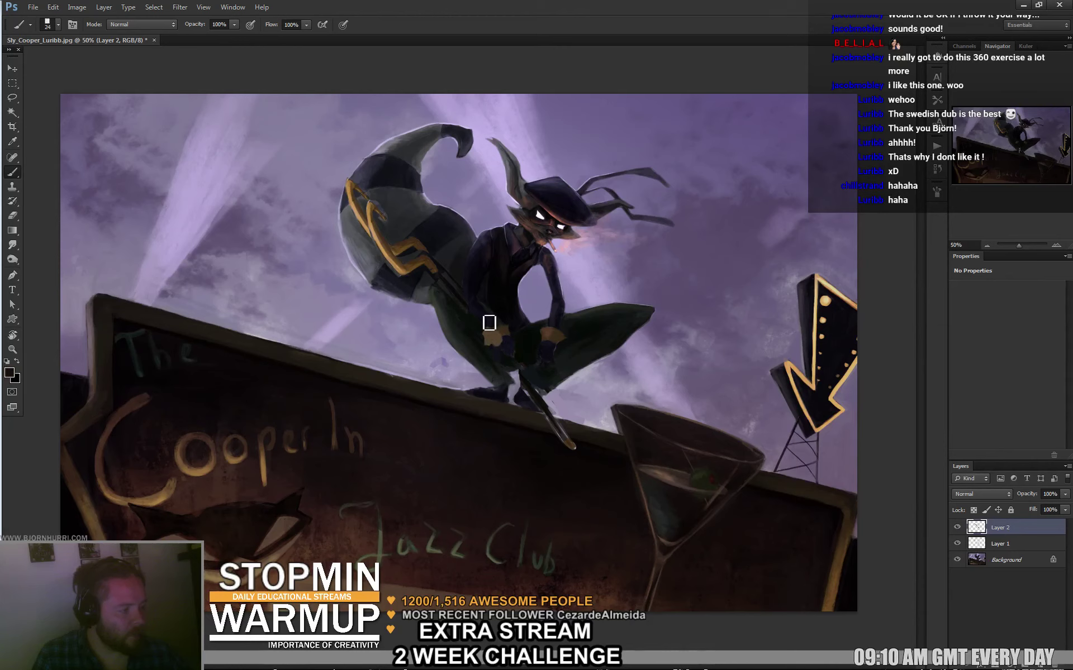
pyautogui.keyDown('alt'); pyautogui.click(532, 387); pyautogui.keyUp('alt')
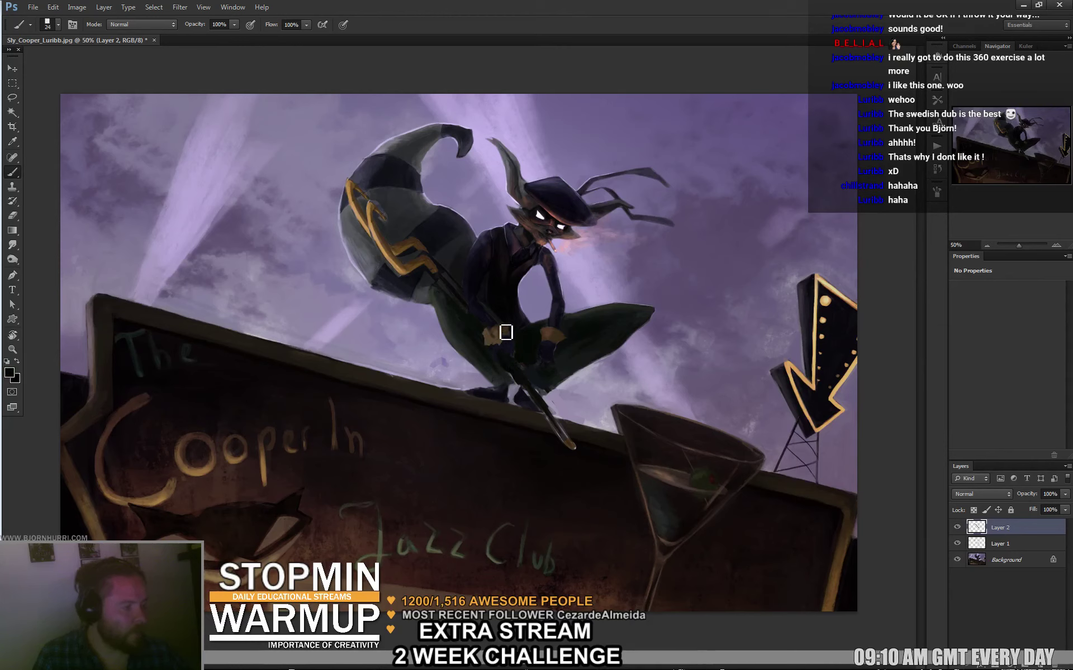
# Paint grey over the duplicate tail stripe, sampling tail and cane-tip tones.
pyautogui.keyDown('alt'); pyautogui.click(364, 225); pyautogui.keyUp('alt')
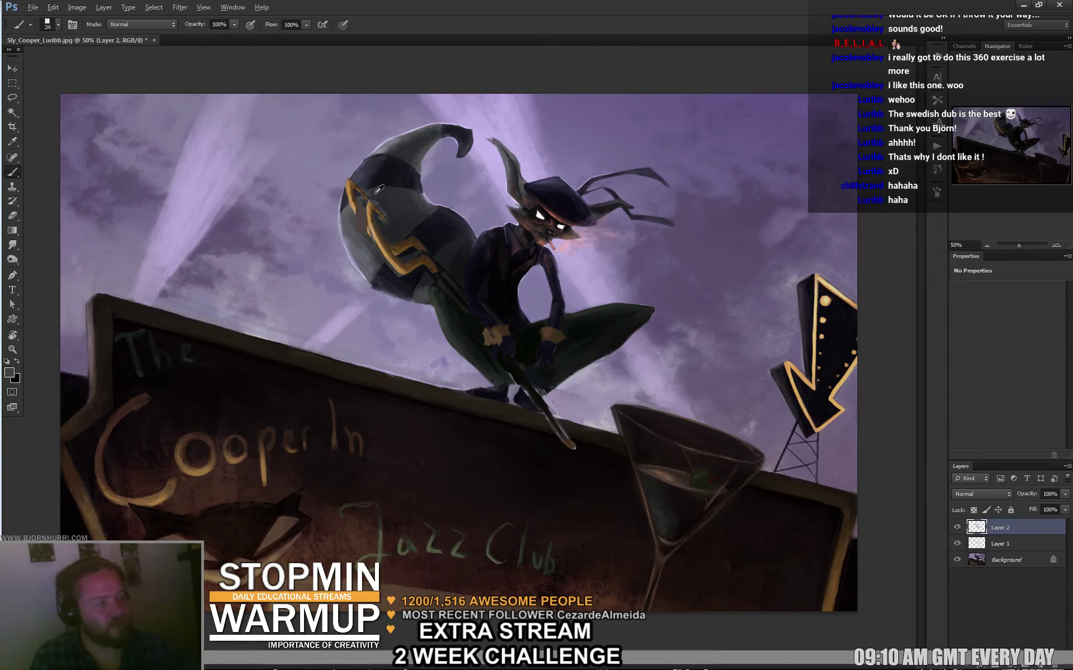
pyautogui.moveTo(367, 182)
pyautogui.mouseDown()
pyautogui.moveTo(388, 162)
pyautogui.moveTo(358, 223)
pyautogui.mouseUp()
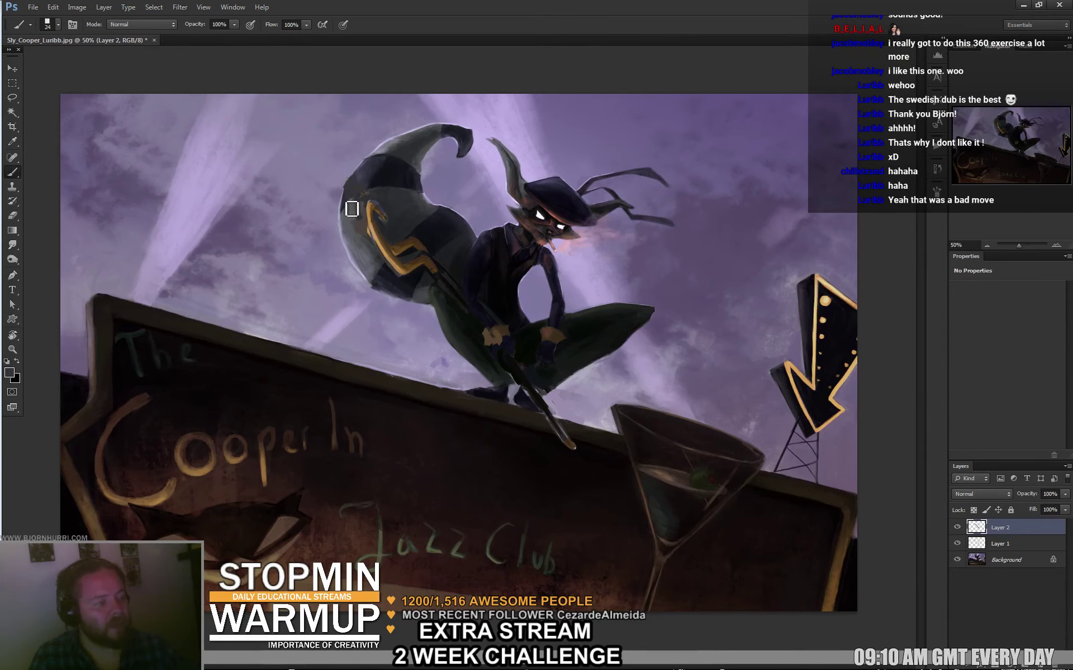
pyautogui.keyDown('alt'); pyautogui.click(387, 243); pyautogui.keyUp('alt')
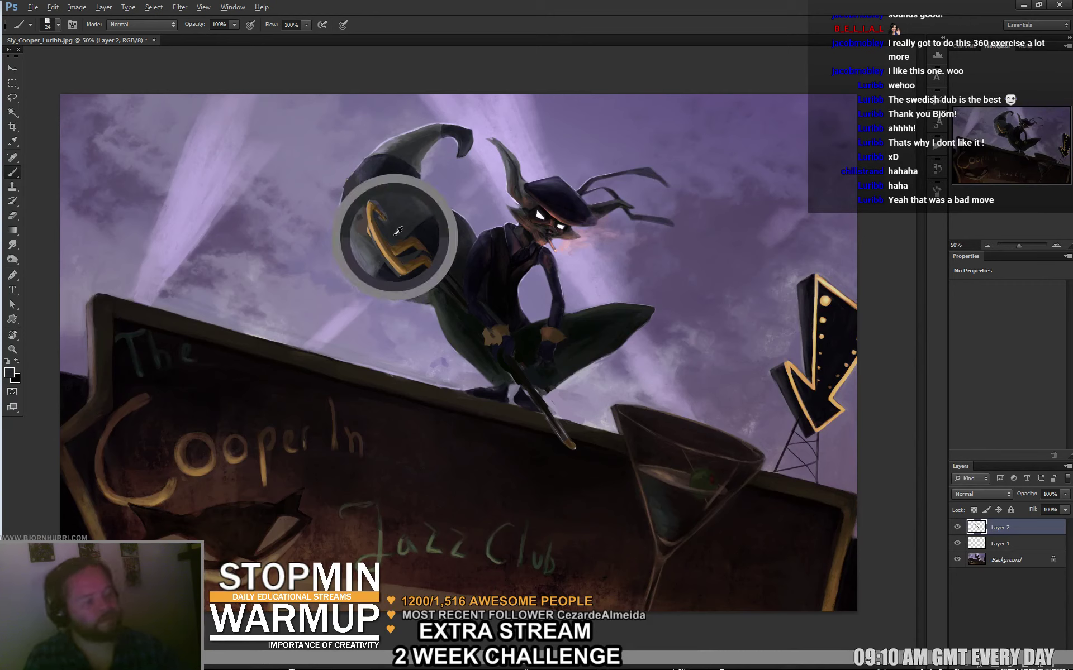
pyautogui.keyDown('alt'); pyautogui.click(416, 246); pyautogui.keyUp('alt')
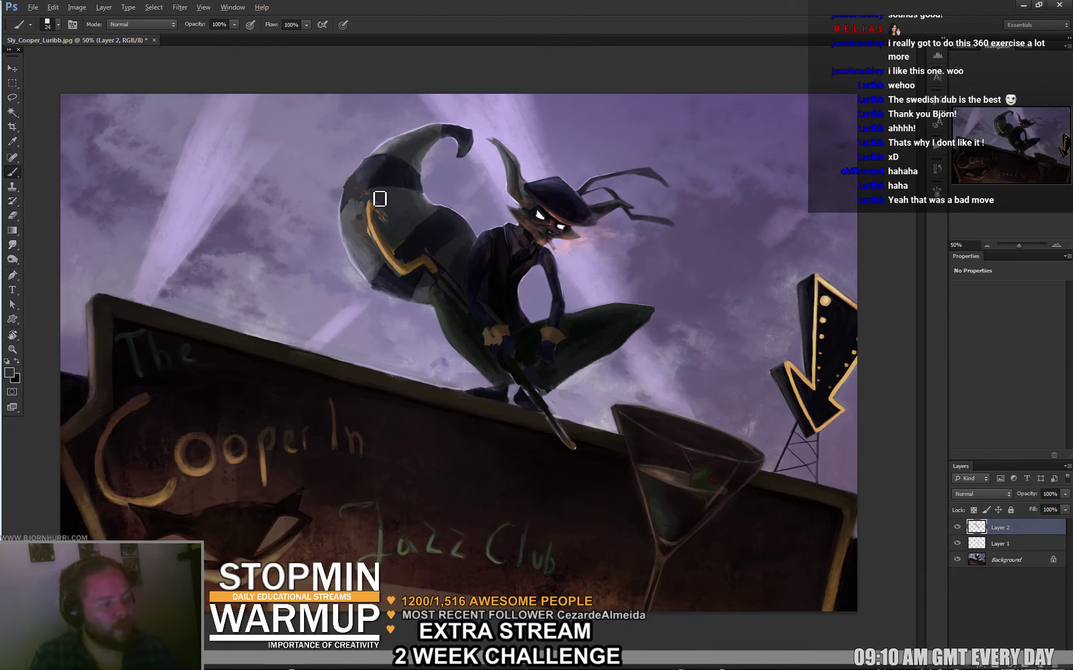
pyautogui.keyDown('alt'); pyautogui.click(359, 215); pyautogui.keyUp('alt')
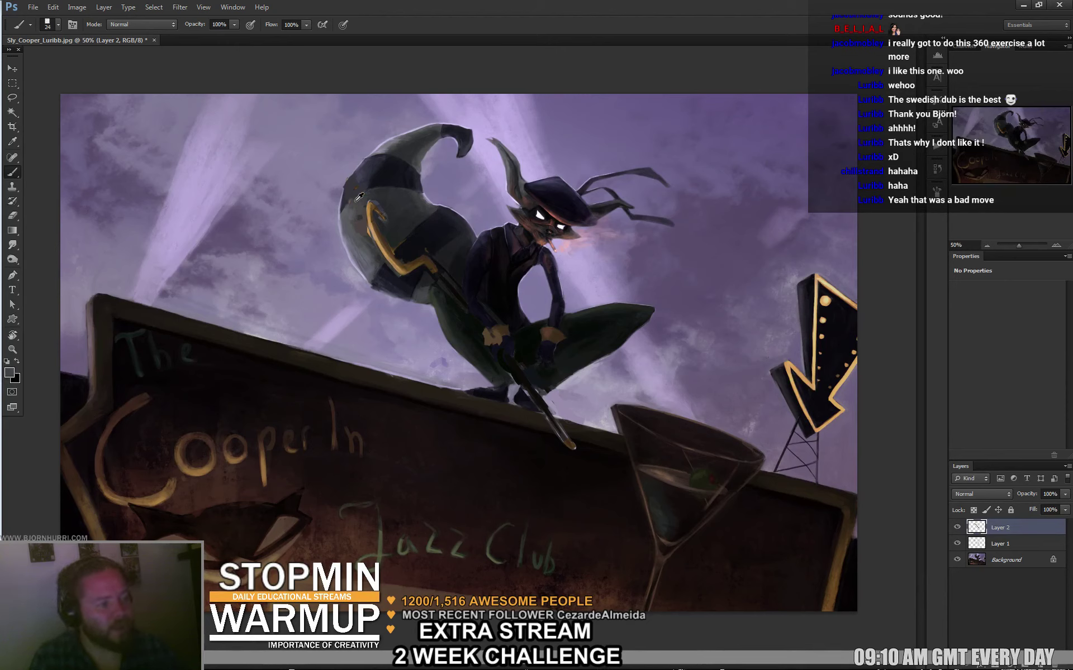
pyautogui.keyDown('alt'); pyautogui.click(379, 179); pyautogui.keyUp('alt')
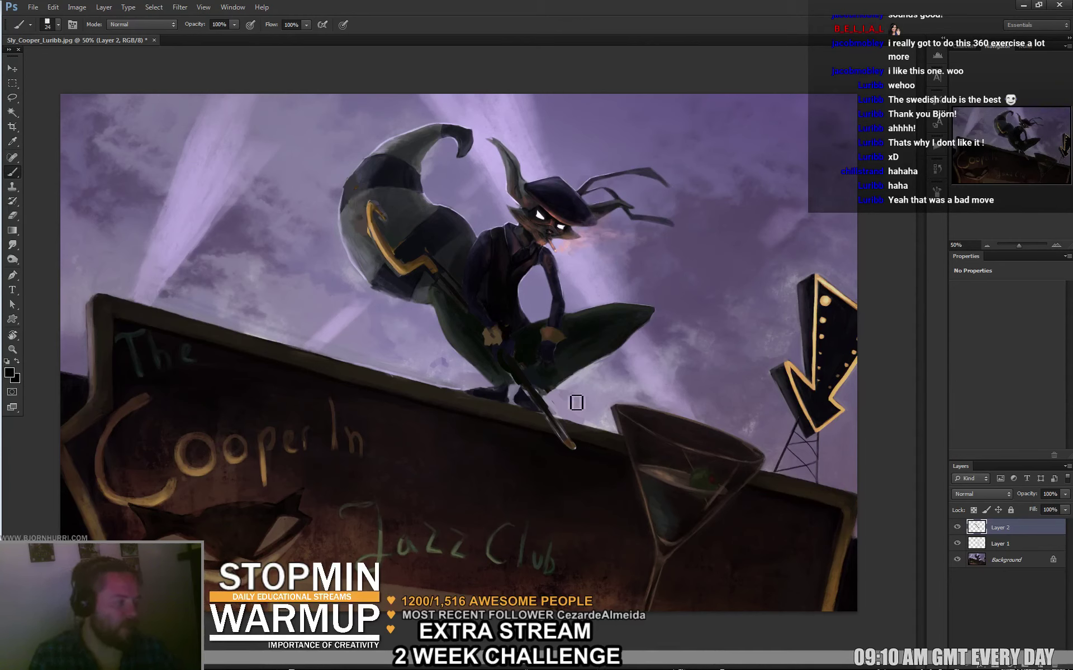
pyautogui.keyDown('alt'); pyautogui.click(553, 432); pyautogui.keyUp('alt')
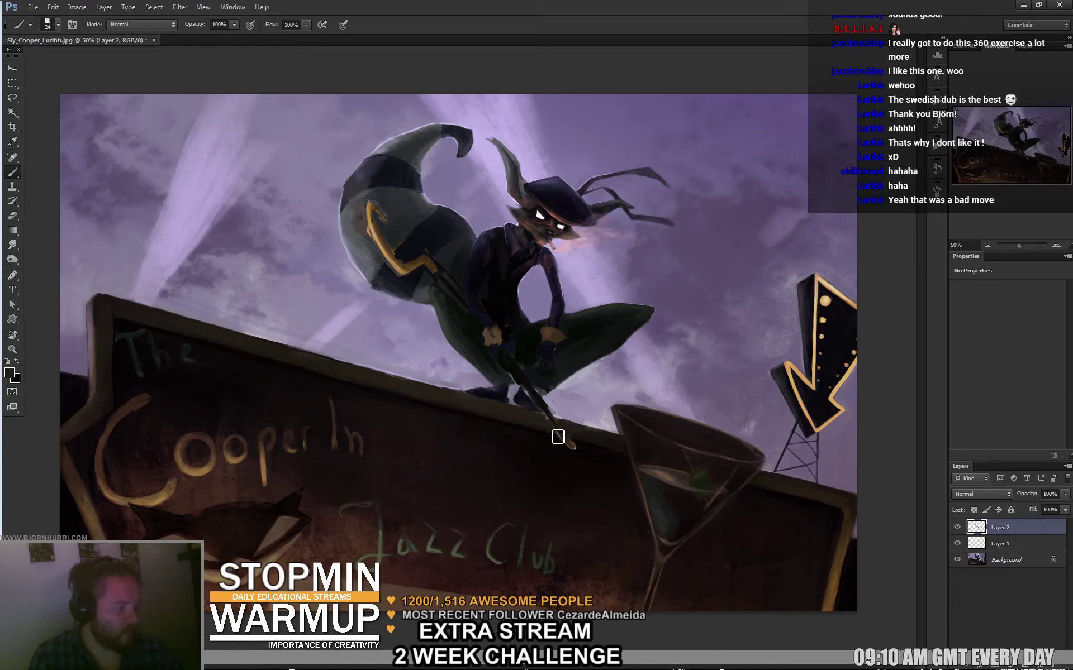
pyautogui.keyDown('alt'); pyautogui.click(562, 442); pyautogui.keyUp('alt')
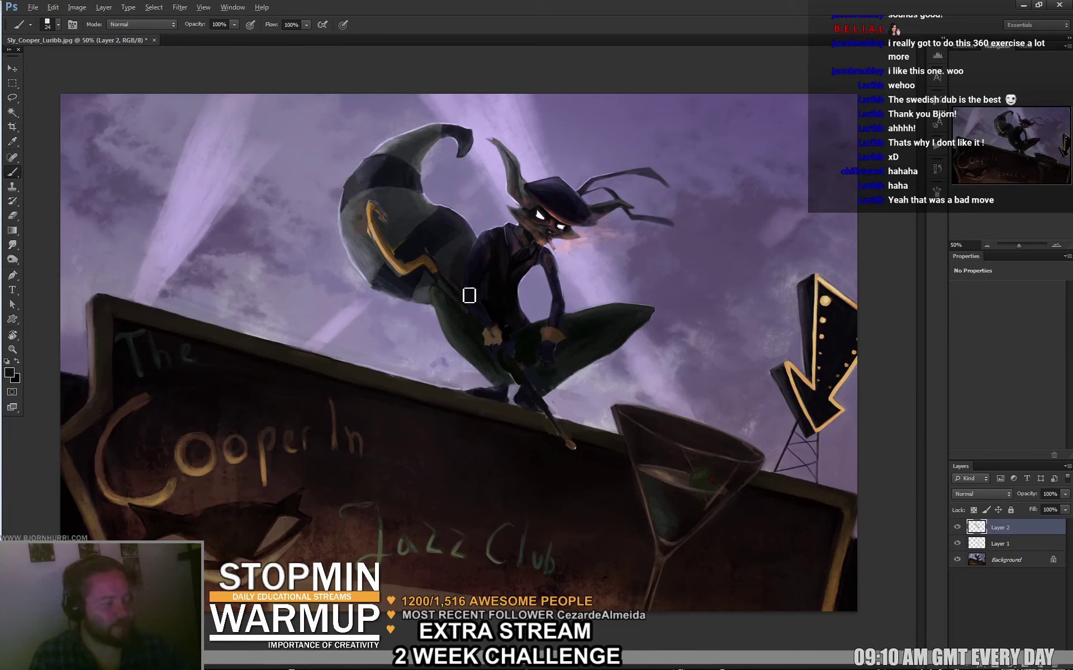
pyautogui.keyDown('alt'); pyautogui.click(383, 212); pyautogui.keyUp('alt')
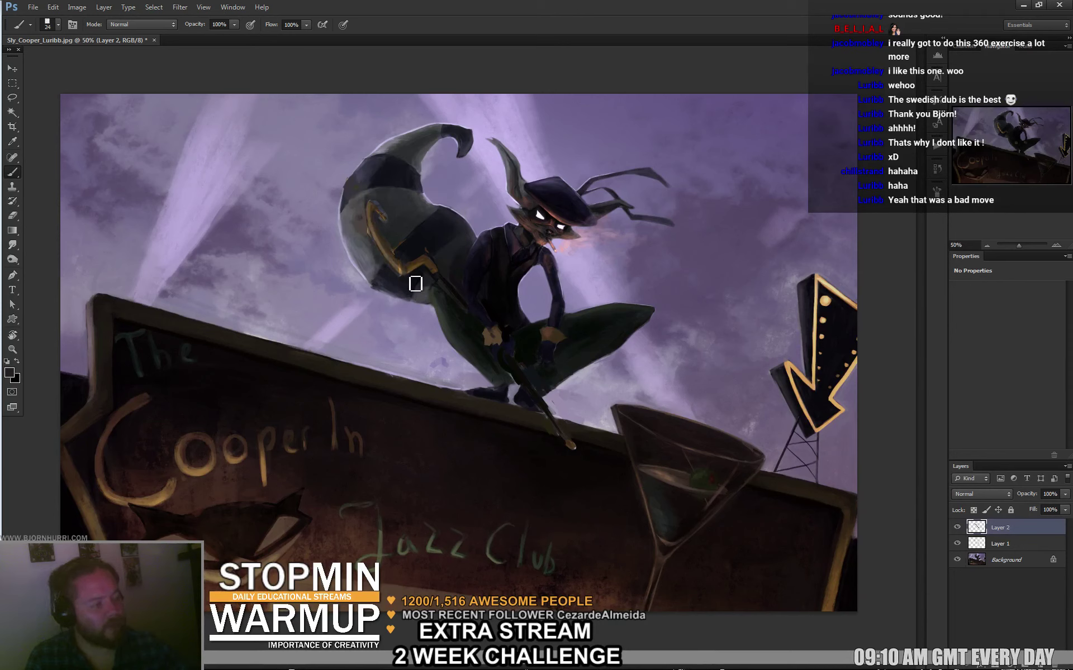
pyautogui.keyDown('alt'); pyautogui.click(379, 254); pyautogui.keyUp('alt')
# Shrink the brush to 7 px, add light strokes on the tail's orange stripe, and sample dark grey.
pyautogui.keyDown('alt'); pyautogui.click(227, 220); pyautogui.keyUp('alt')
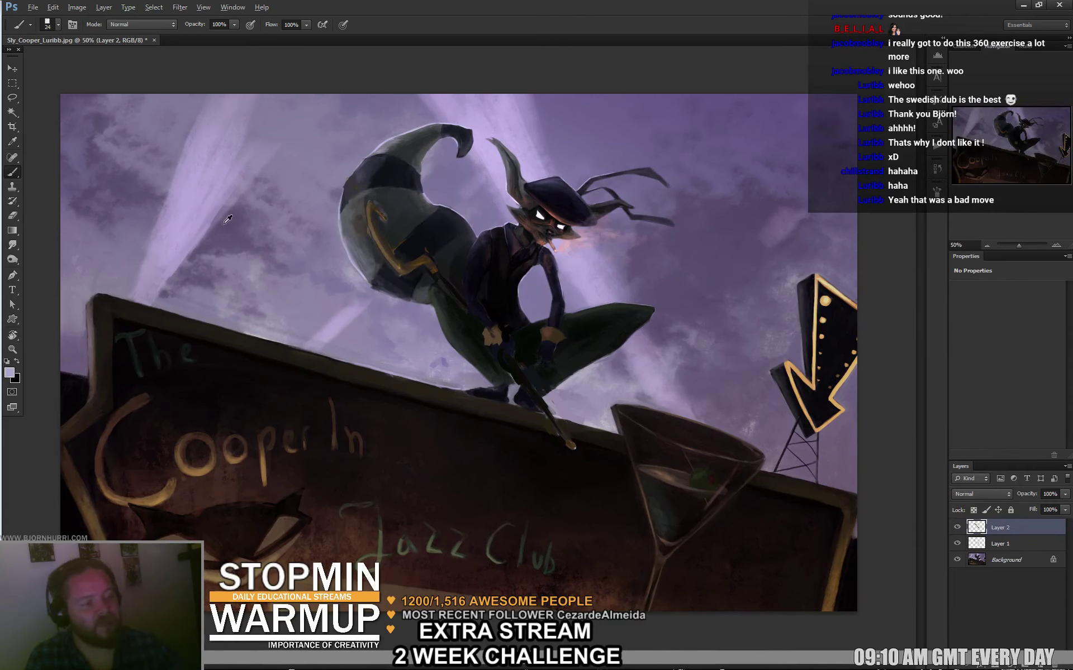
pyautogui.rightClick(441, 222)
pyautogui.press('Return')
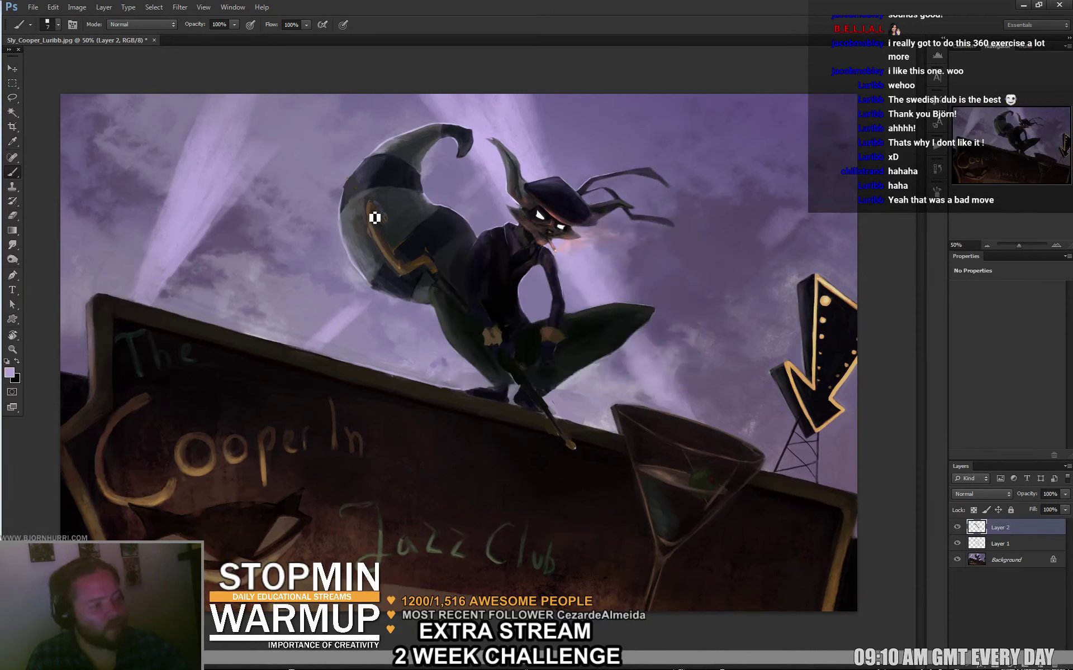
pyautogui.moveTo(375, 217); pyautogui.dragTo(371, 220)
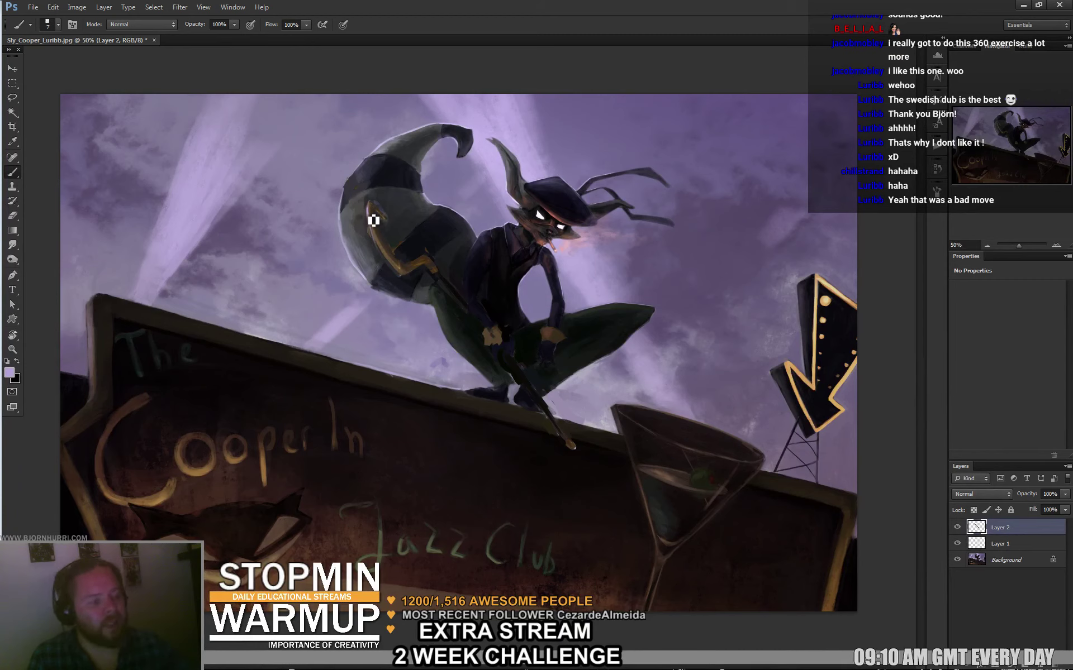
pyautogui.moveTo(376, 215); pyautogui.dragTo(380, 215)
pyautogui.keyDown('alt'); pyautogui.click(383, 197); pyautogui.keyUp('alt')
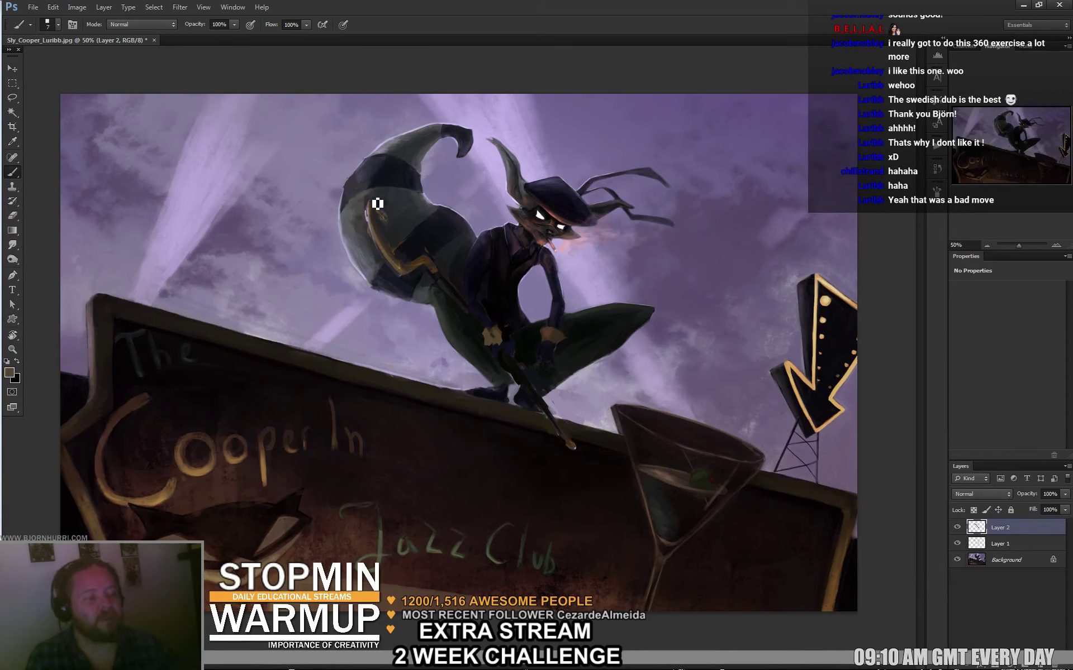
pyautogui.keyDown('alt'); pyautogui.click(385, 195); pyautogui.keyUp('alt')
# Enlarge the brush to 89 px and sample light purple sky beside the tail.
pyautogui.rightClick(420, 242)
pyautogui.keyDown('alt'); pyautogui.click(327, 265); pyautogui.keyUp('alt')
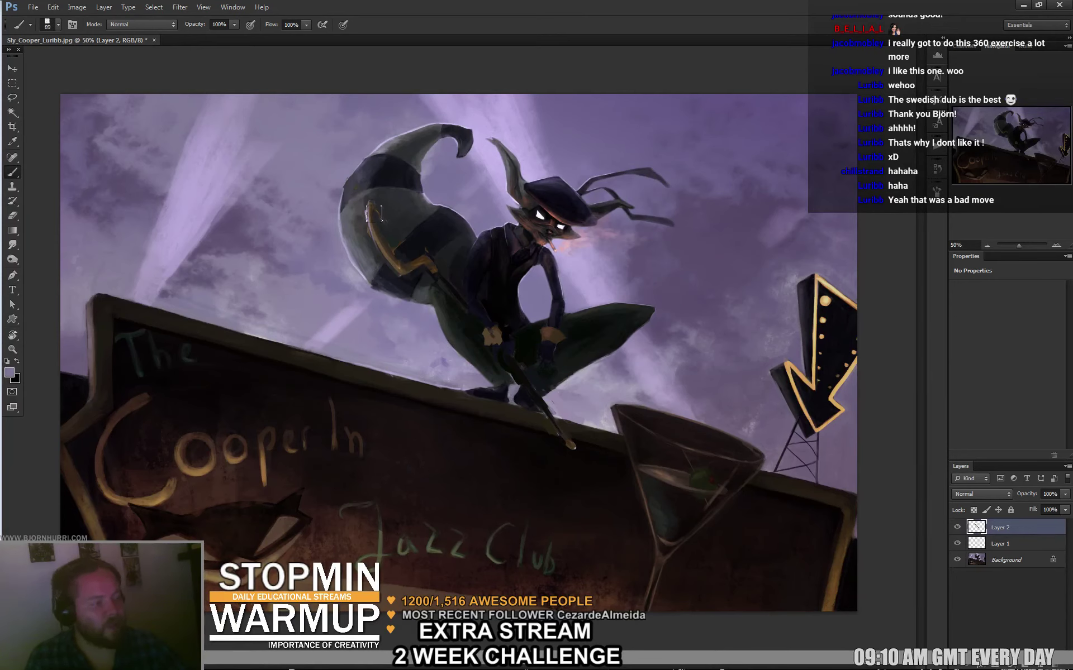
pyautogui.keyDown('alt'); pyautogui.click(282, 238); pyautogui.keyUp('alt')
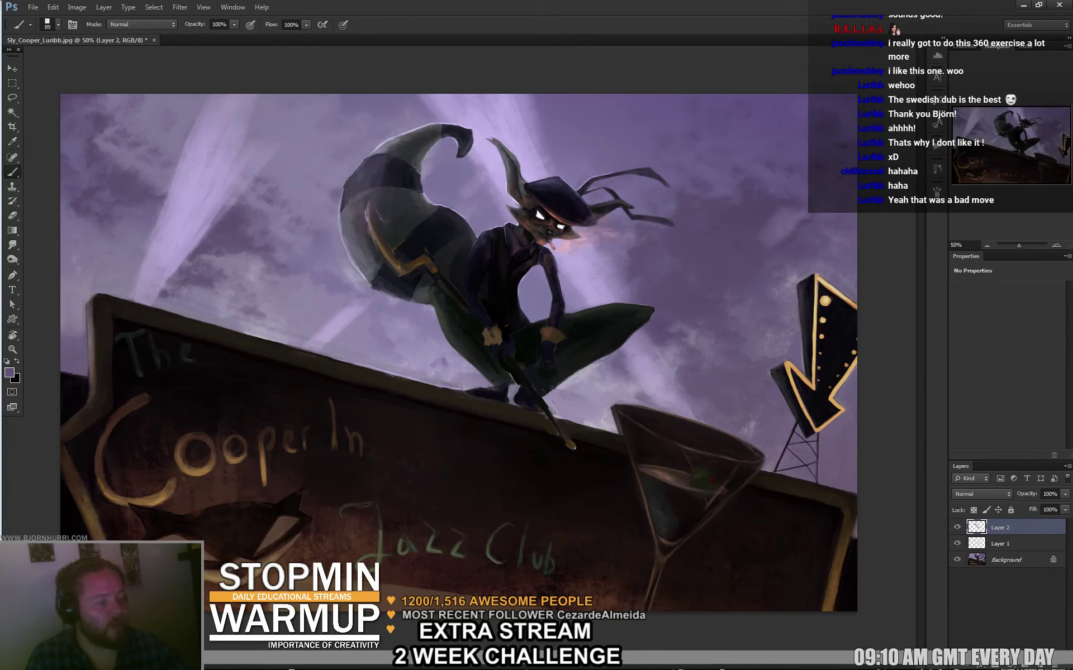
pyautogui.press('e')
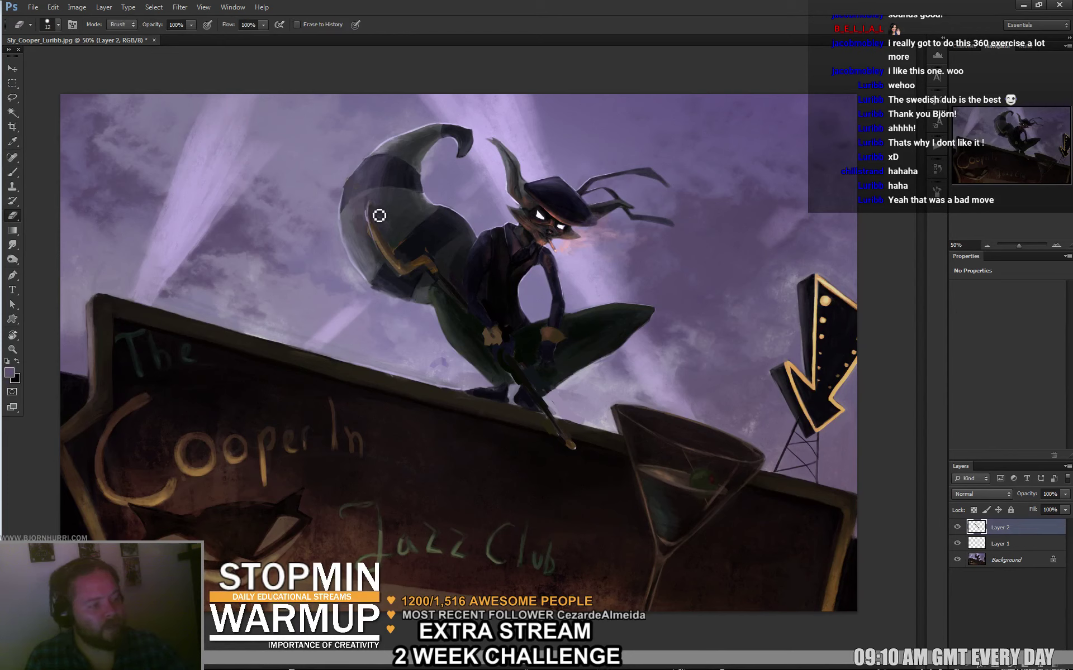
pyautogui.press('b')
# Set a 13 px brush and sample the purple sky and the character's body tones.
pyautogui.rightClick(391, 239)
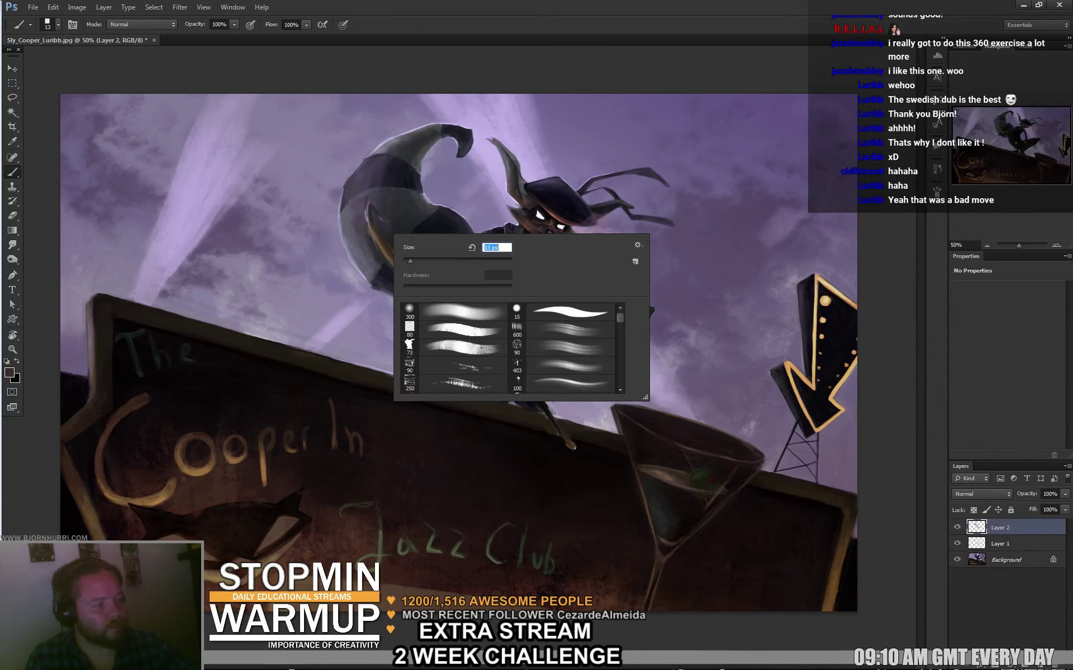
pyautogui.press('Escape')
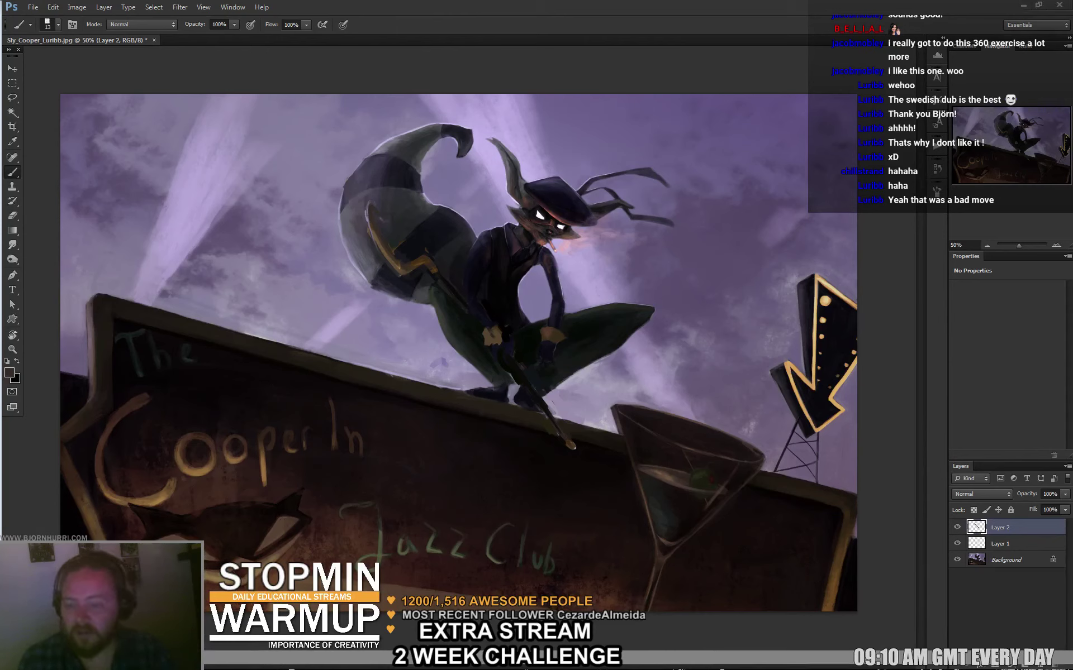
pyautogui.press('space')
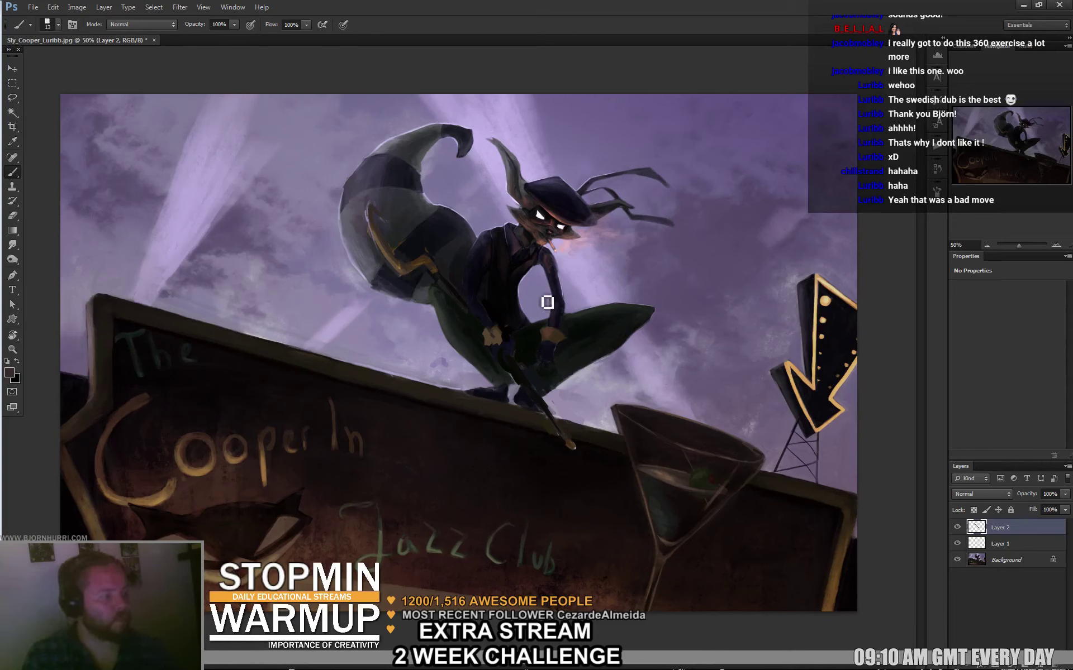
pyautogui.keyDown('alt'); pyautogui.click(645, 262); pyautogui.keyUp('alt')
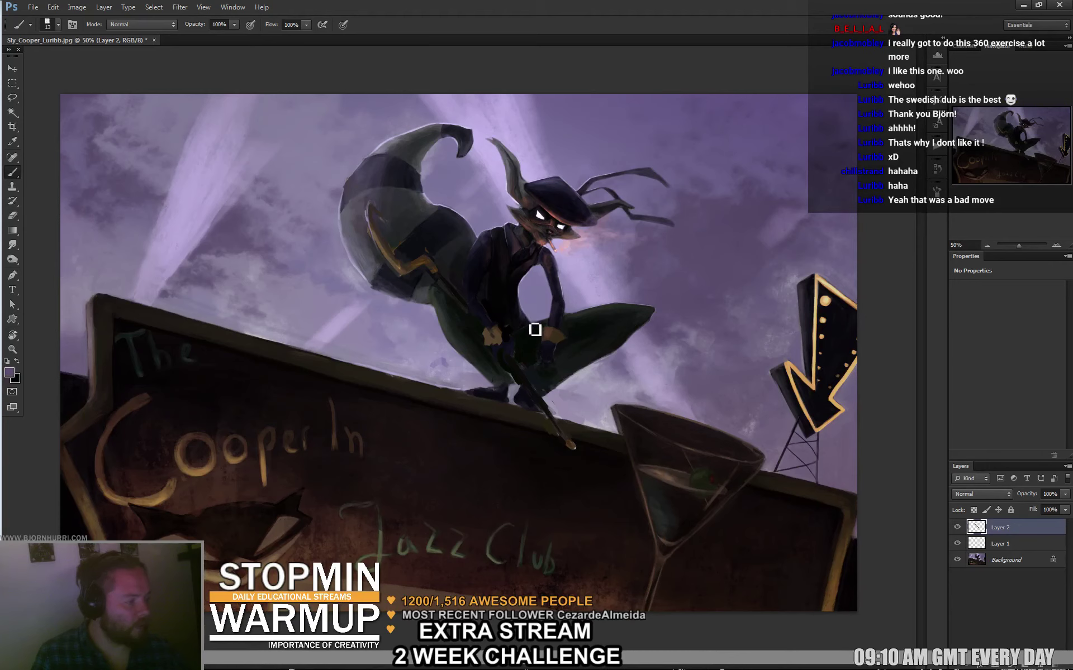
pyautogui.keyDown('alt'); pyautogui.click(521, 313); pyautogui.keyUp('alt')
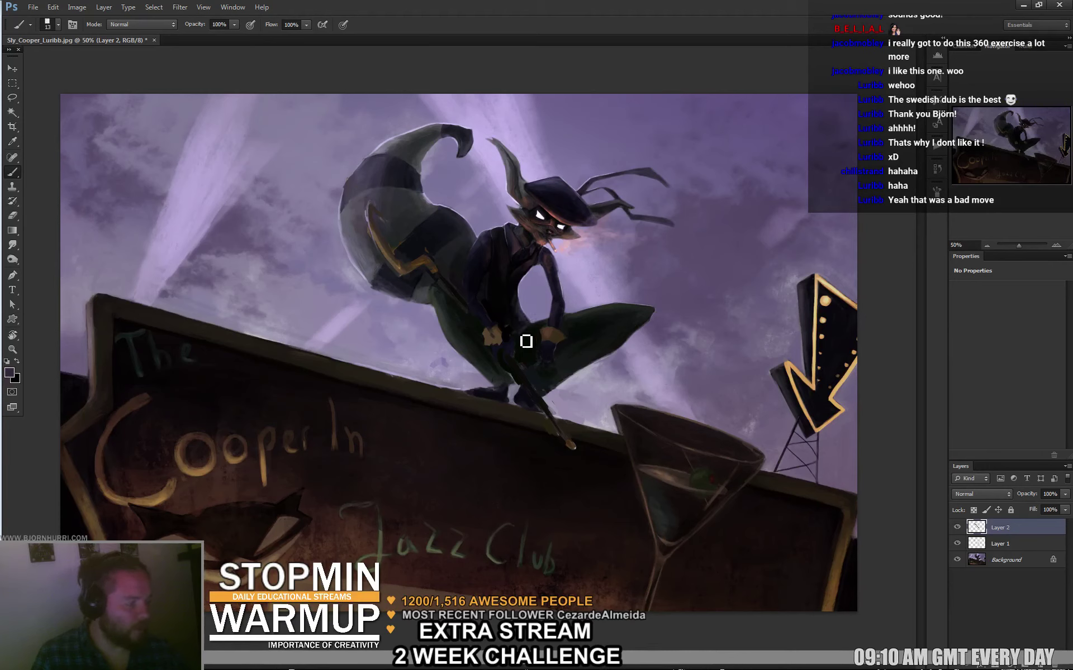
pyautogui.keyDown('alt'); pyautogui.click(535, 335); pyautogui.keyUp('alt')
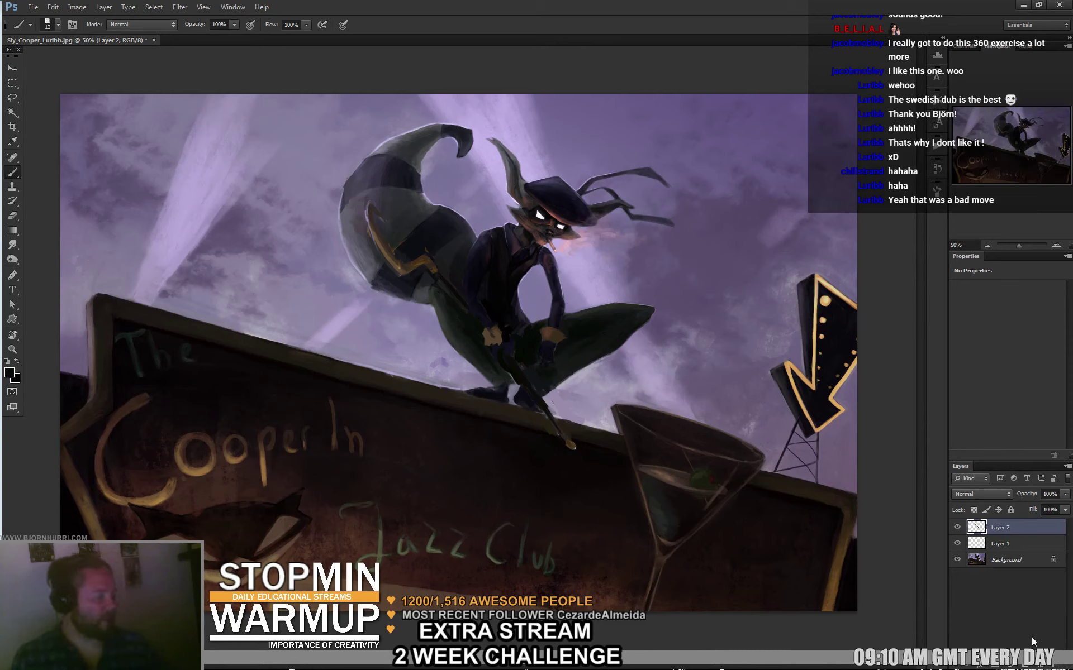
# Add a new Color Dodge layer and choose a bright orange paint colour.
pyautogui.hotkey('ctrl', 'shift', 'alt', 'n')
pyautogui.click(981, 494)
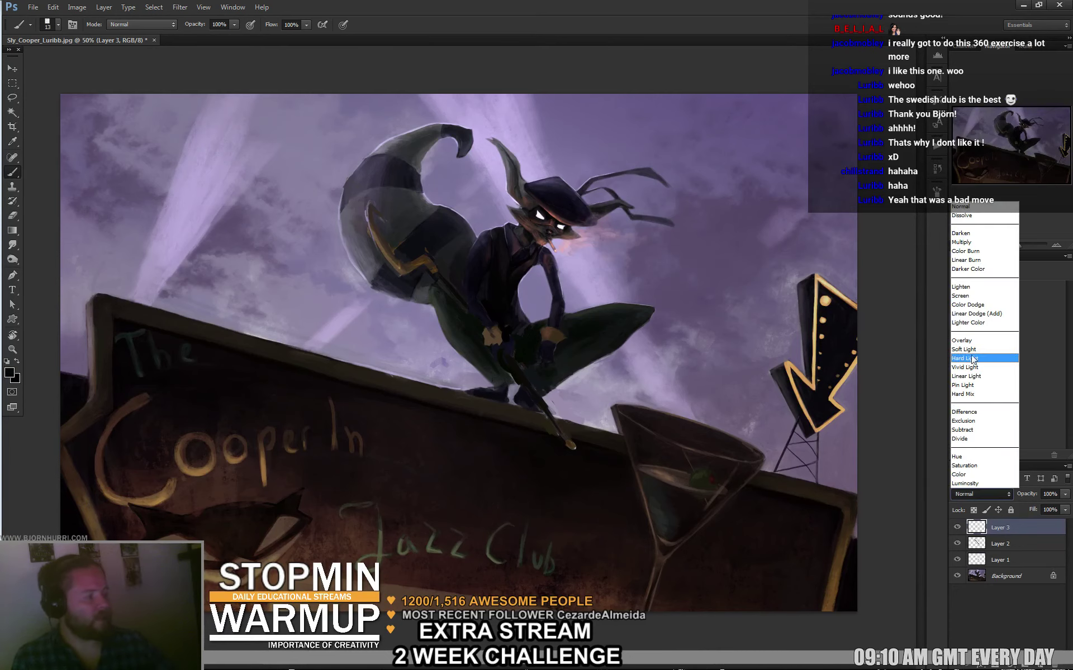
pyautogui.click(975, 305)
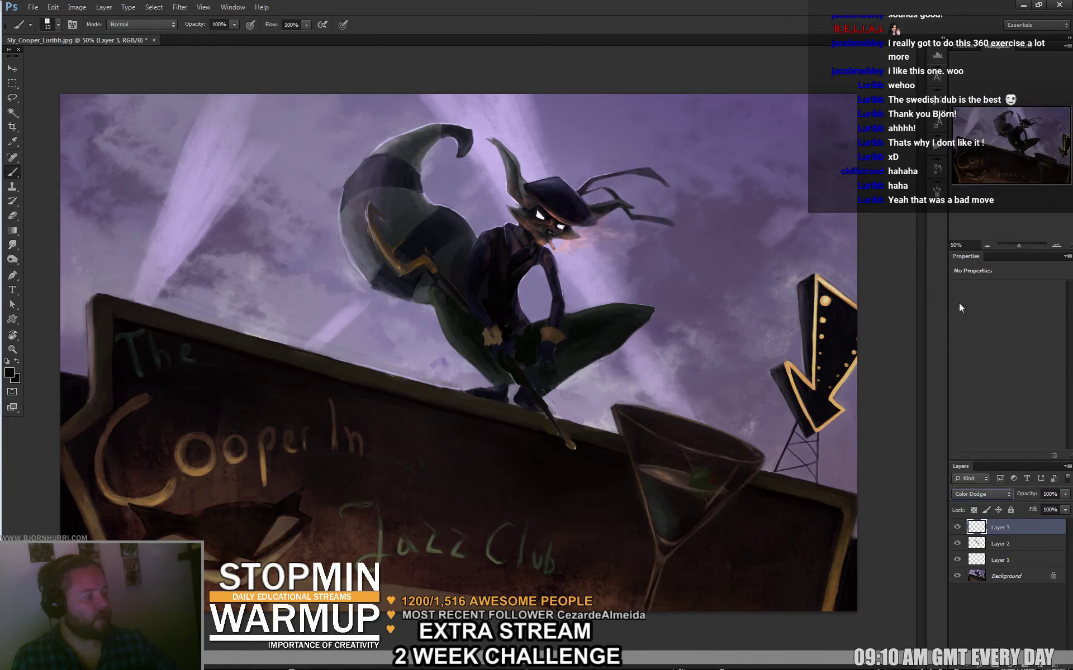
pyautogui.press('i')
pyautogui.click(9, 372)
pyautogui.click(494, 322)
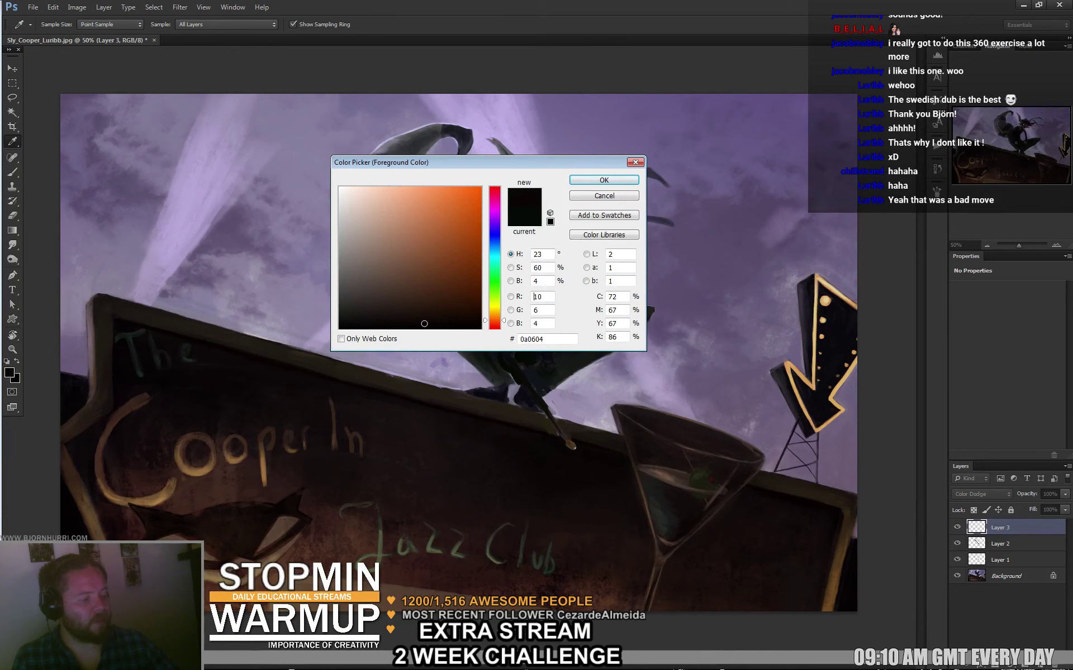
pyautogui.click(467, 235)
pyautogui.press('Return')
pyautogui.press('b')
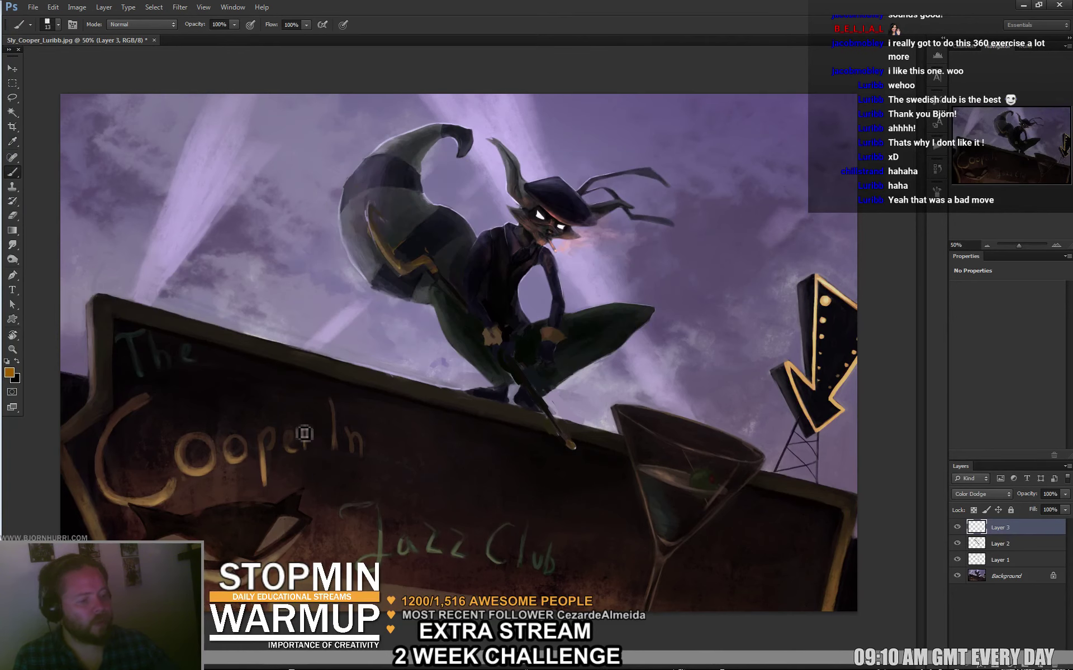
# Paint glowing orange over 'Cooper In' with a 23 px brush, including a large C.
pyautogui.moveTo(220, 445)
pyautogui.mouseDown()
pyautogui.moveTo(184, 450)
pyautogui.moveTo(217, 441)
pyautogui.moveTo(240, 455)
pyautogui.moveTo(266, 443)
pyautogui.moveTo(267, 454)
pyautogui.moveTo(306, 451)
pyautogui.moveTo(307, 438)
pyautogui.mouseUp()
pyautogui.rightClick(260, 449)
pyautogui.press(']')
pyautogui.press('Return')
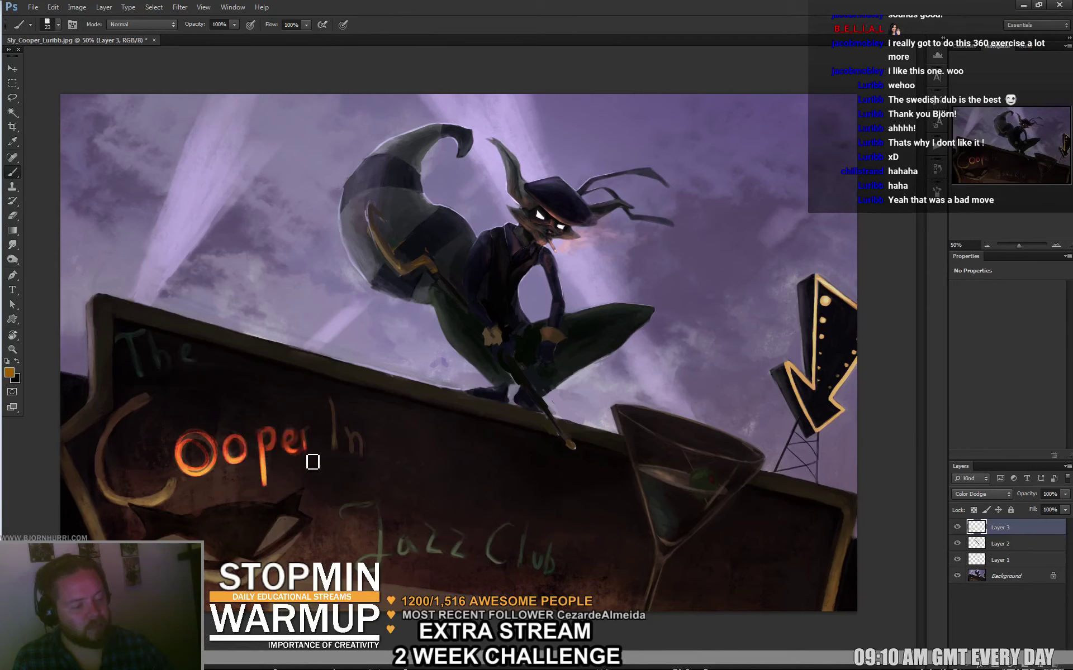
pyautogui.moveTo(340, 403)
pyautogui.mouseDown()
pyautogui.moveTo(342, 450)
pyautogui.moveTo(364, 455)
pyautogui.mouseUp()
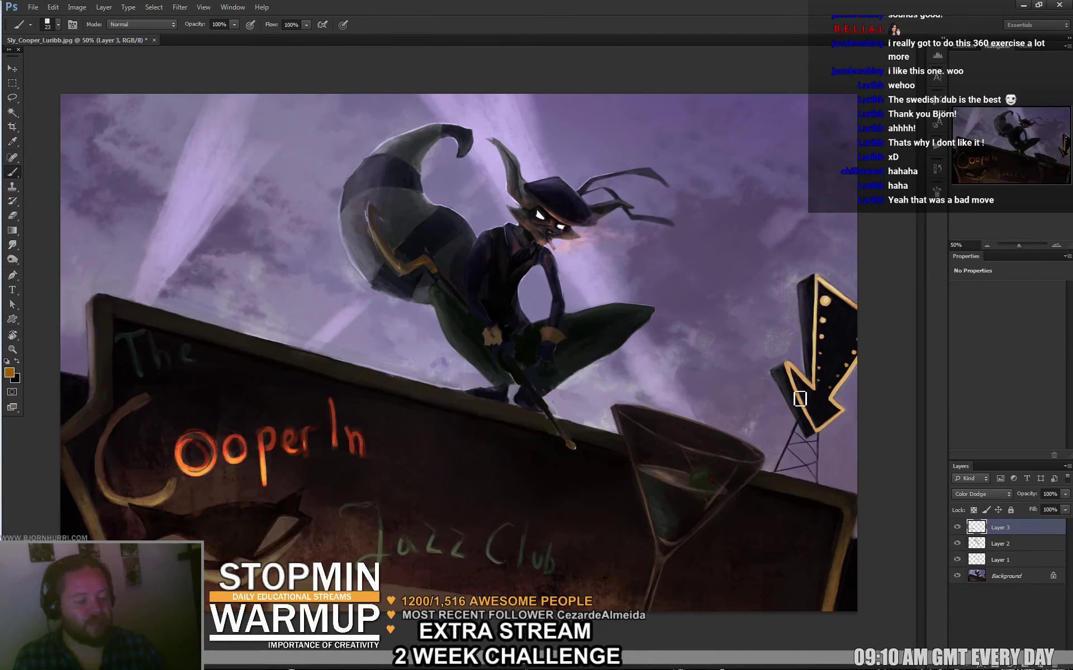
pyautogui.moveTo(146, 398)
pyautogui.mouseDown()
pyautogui.moveTo(173, 497)
pyautogui.moveTo(102, 491)
pyautogui.moveTo(101, 419)
pyautogui.mouseUp()
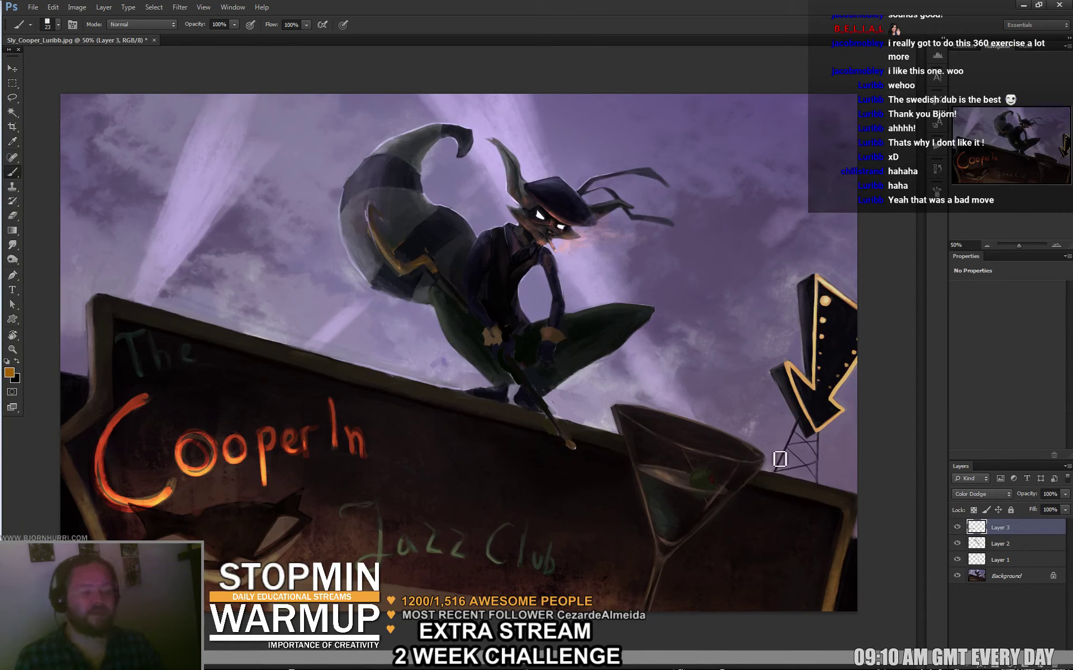
# Add orange rim light along the character's leg and a glow dab on the hand.
pyautogui.moveTo(462, 356); pyautogui.dragTo(491, 384)
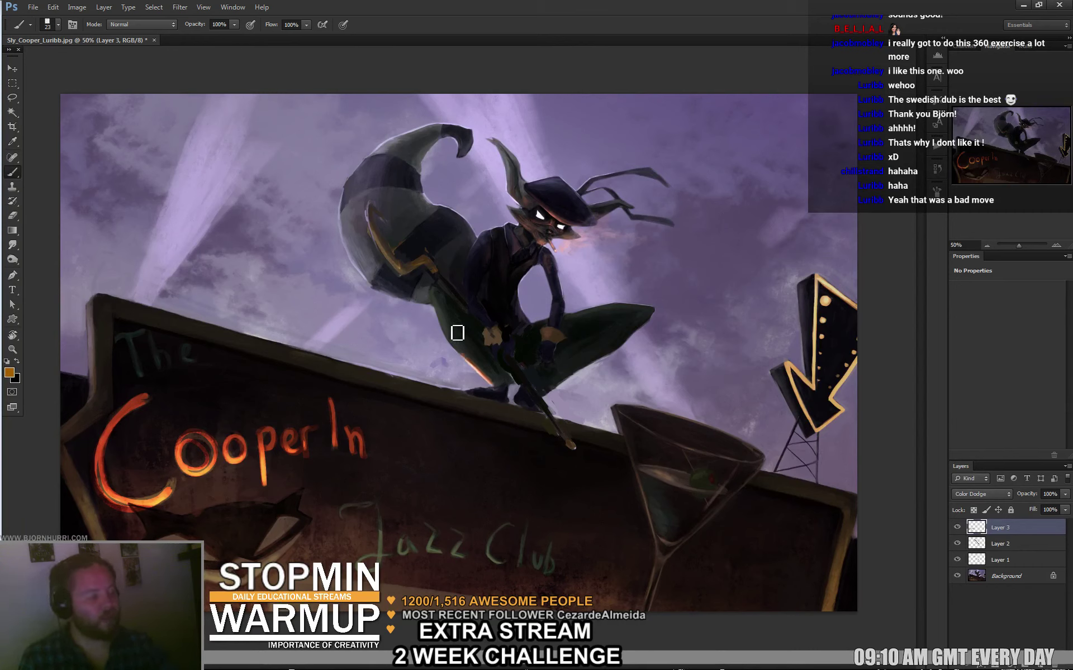
pyautogui.click(492, 341)
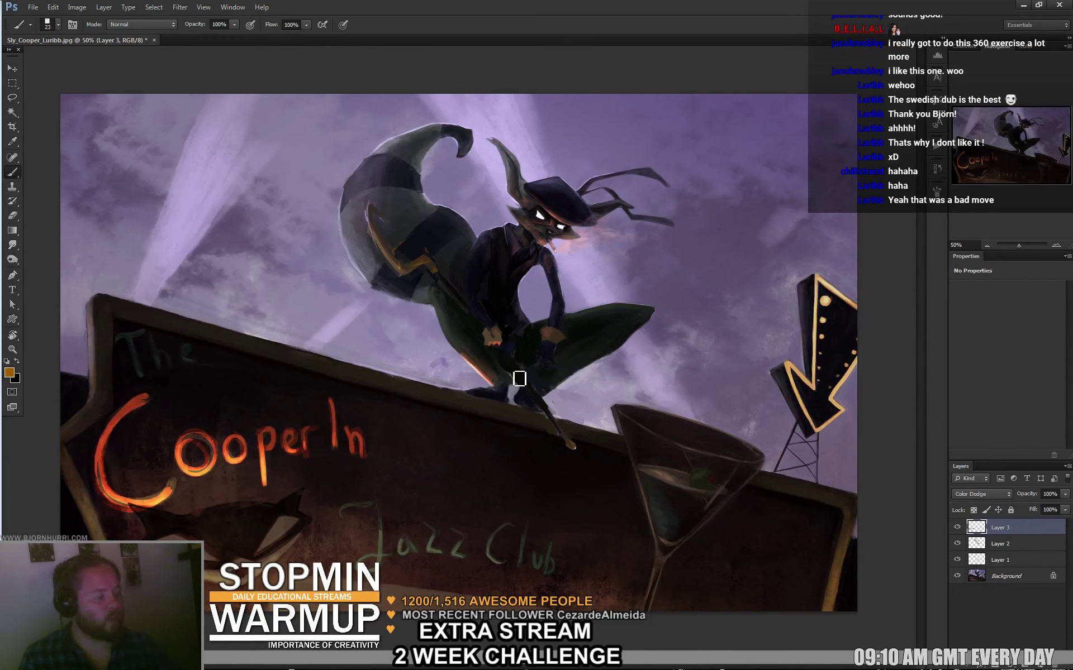
pyautogui.press('e')
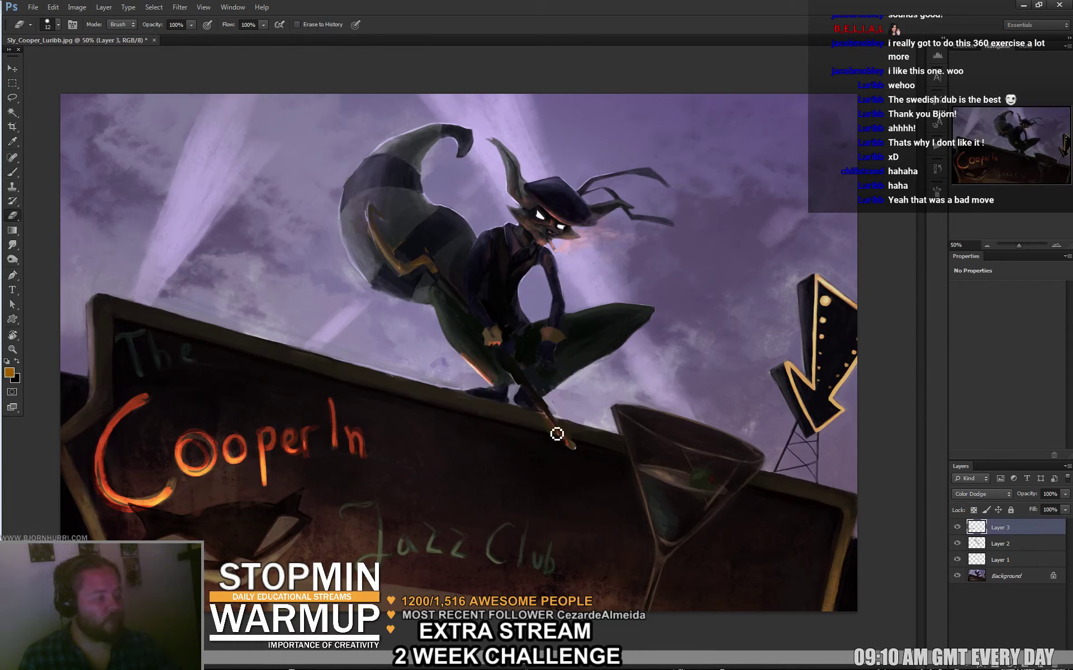
pyautogui.press('b')
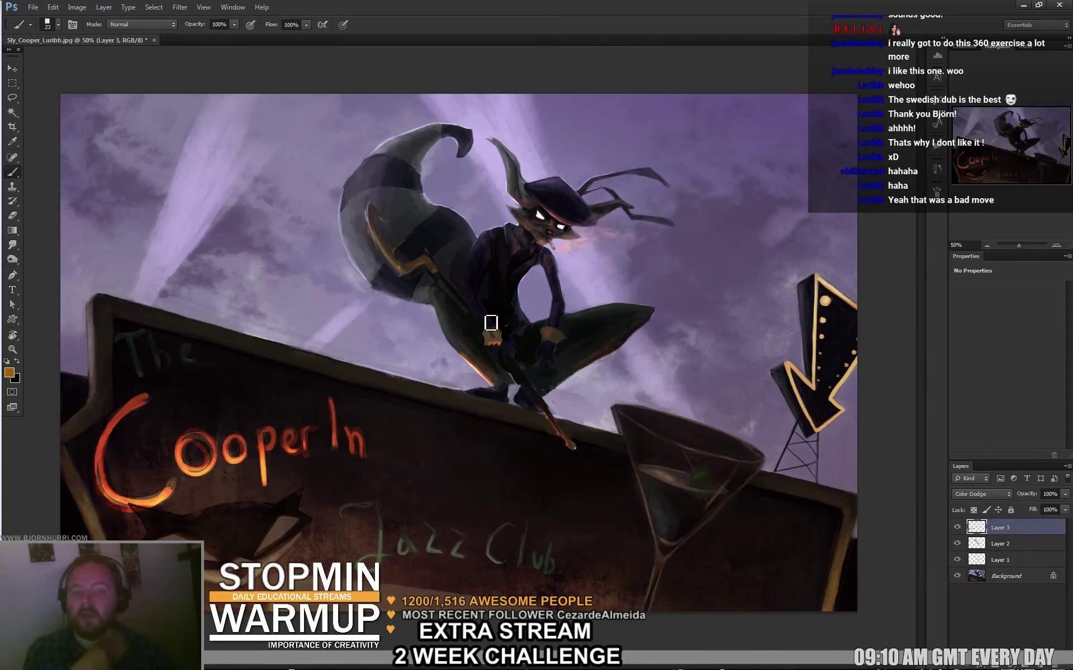
pyautogui.rightClick(361, 438)
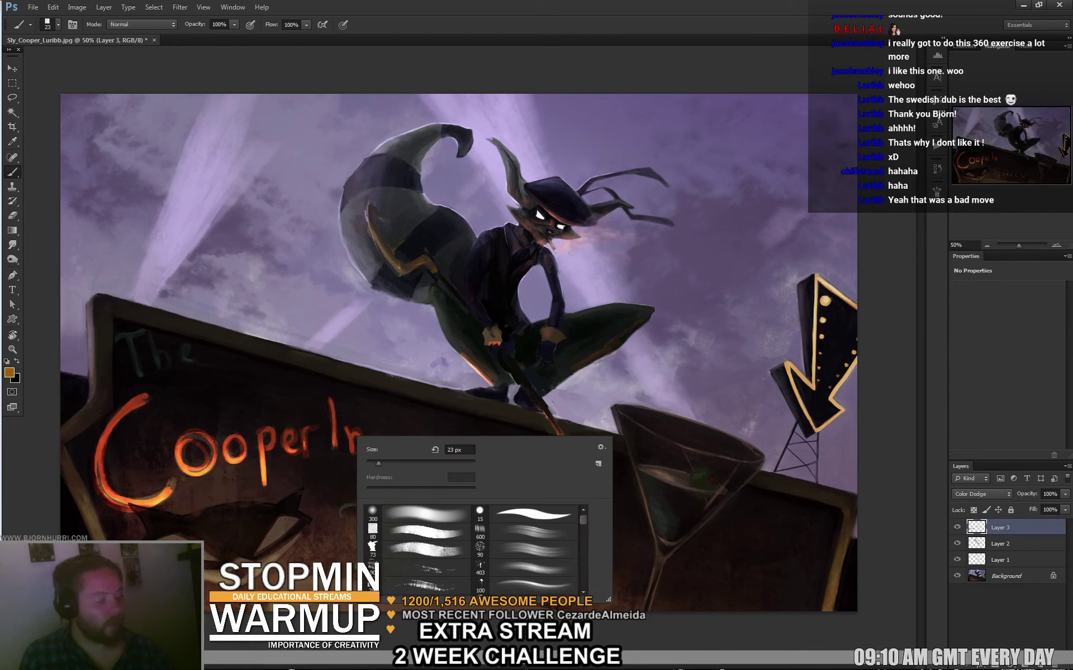
pyautogui.press('Escape')
# On a new layer, paint a soft 141 px orange glow and red strokes on the lettering.
pyautogui.hotkey('ctrl', 'shift', 'alt', 'n')
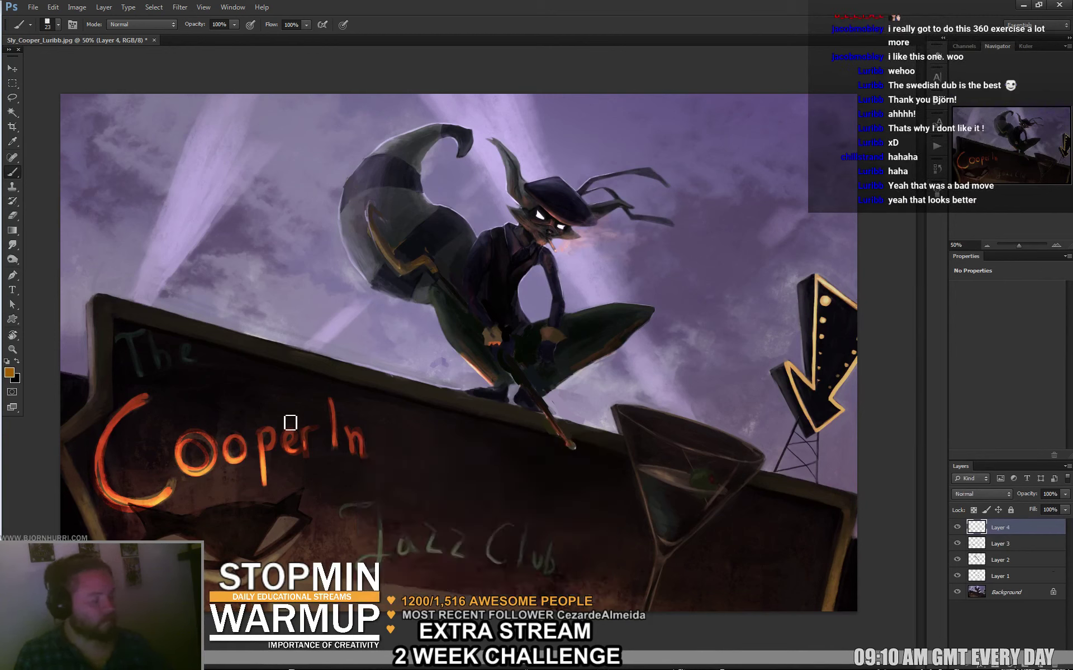
pyautogui.rightClick(290, 423)
pyautogui.click(391, 491)
pyautogui.press('Return')
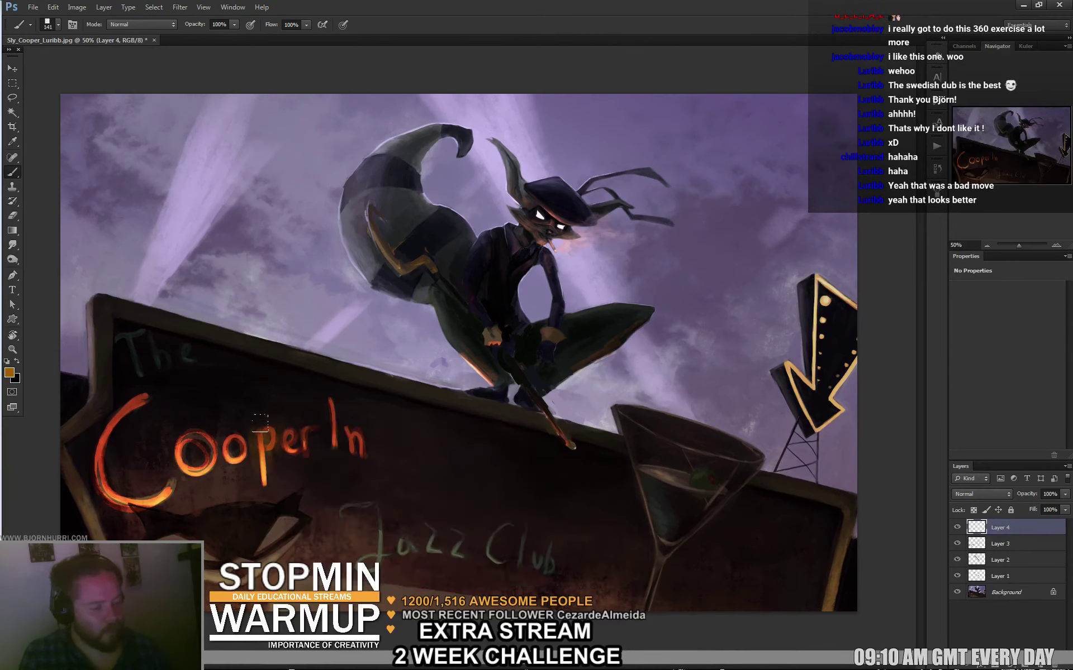
pyautogui.moveTo(260, 423)
pyautogui.mouseDown()
pyautogui.moveTo(302, 432)
pyautogui.moveTo(304, 464)
pyautogui.mouseUp()
pyautogui.keyDown('alt'); pyautogui.click(305, 453); pyautogui.keyUp('alt')
pyautogui.moveTo(331, 385); pyautogui.dragTo(338, 415)
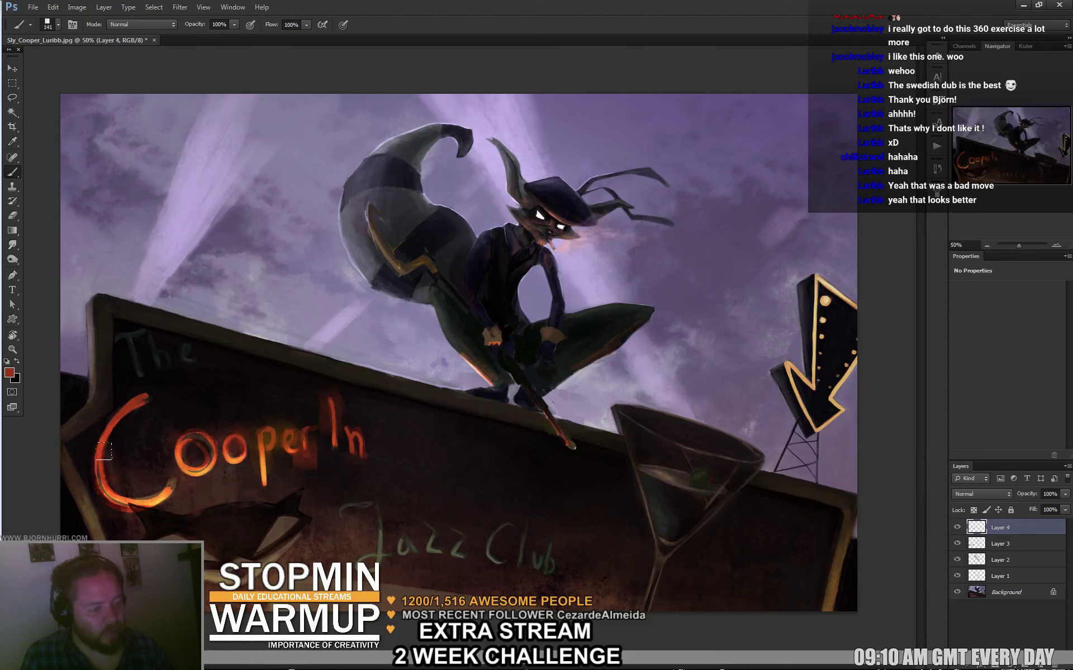
# With a 27 px brush, paint red light down the martini glass's left edge.
pyautogui.rightClick(141, 382)
pyautogui.write('27')
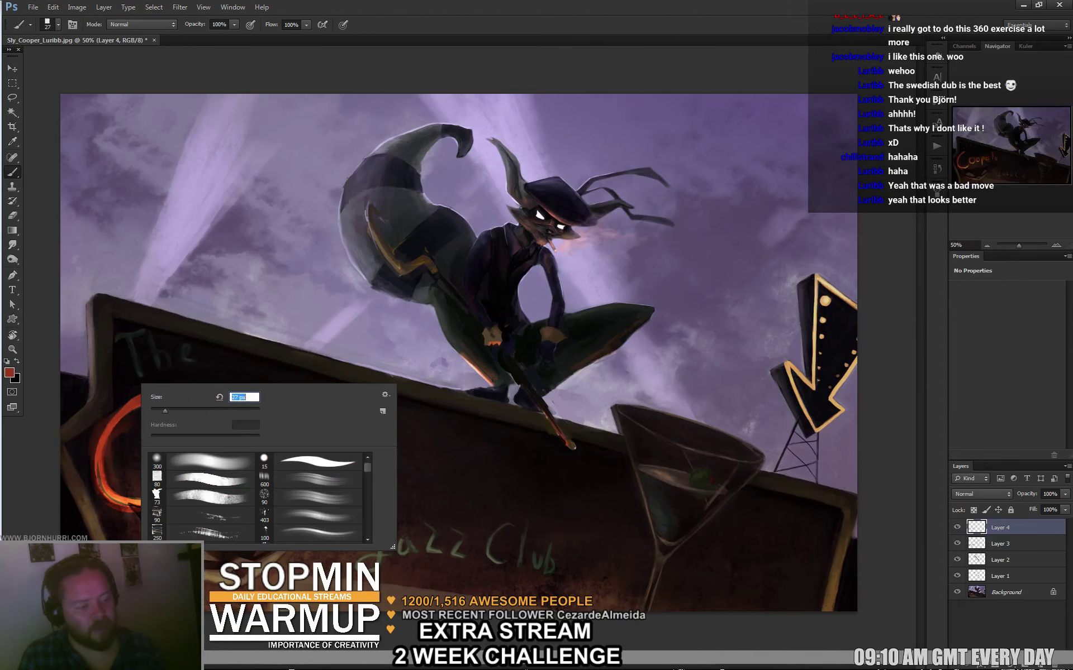
pyautogui.press('Return')
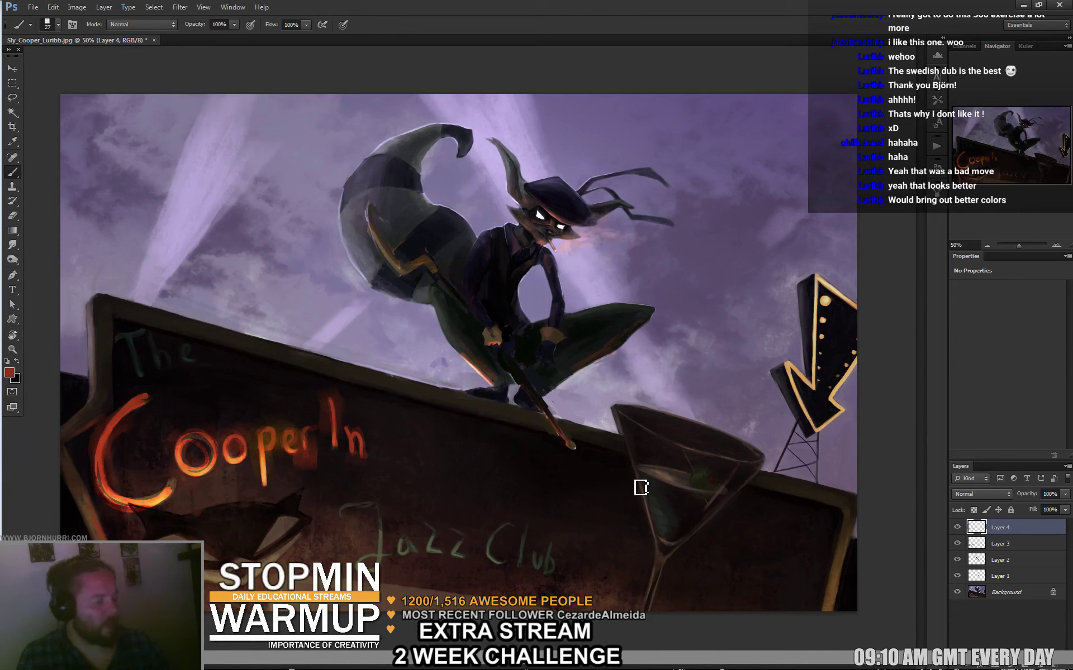
pyautogui.moveTo(629, 475); pyautogui.dragTo(652, 556)
pyautogui.press('e')
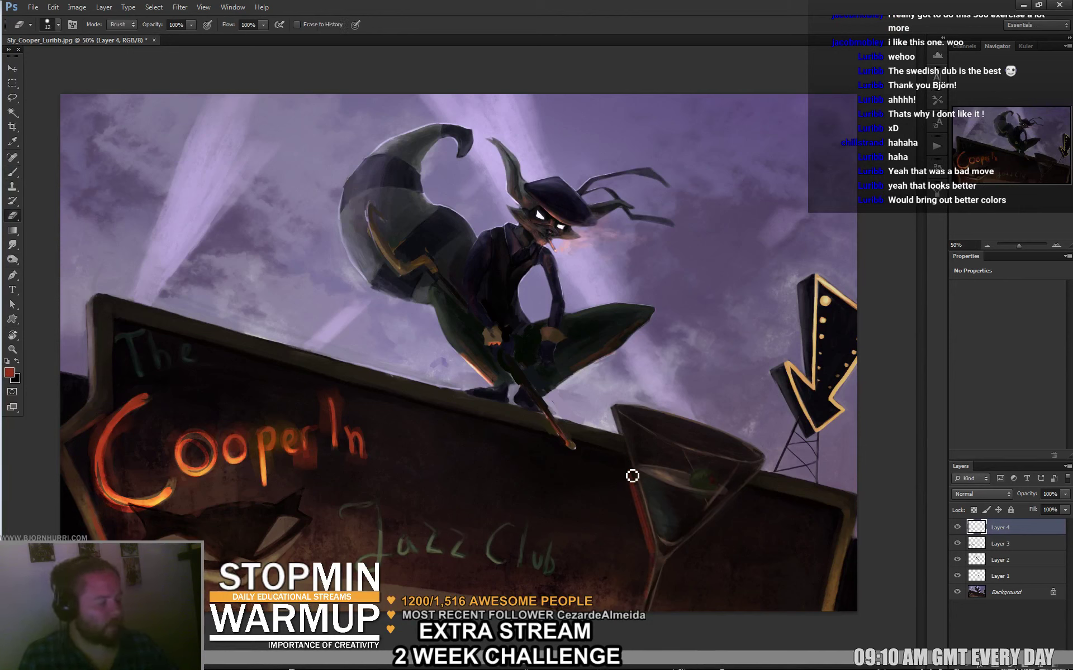
pyautogui.press('b')
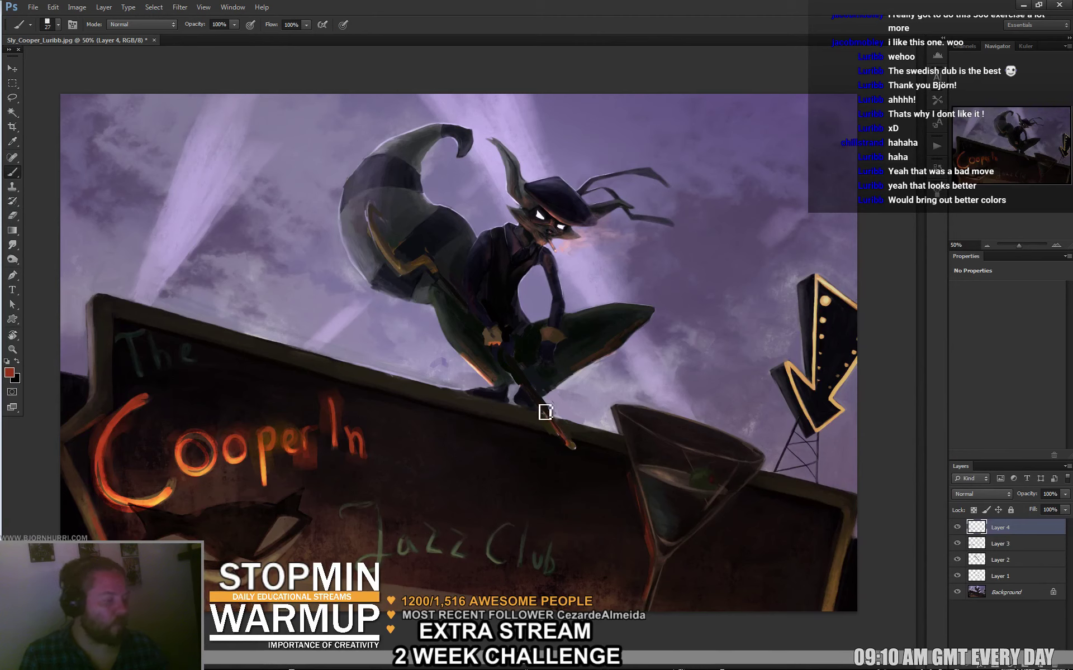
# Sample dark, red-brown and pinkish tones around the cane to retouch it.
pyautogui.keyDown('alt'); pyautogui.click(538, 416); pyautogui.keyUp('alt')
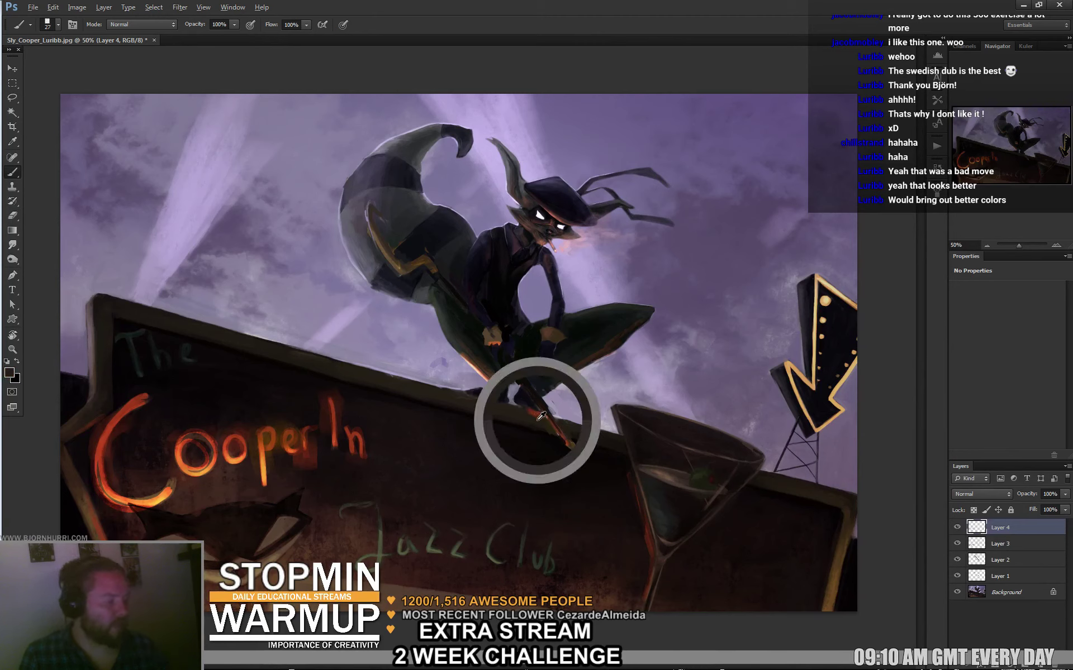
pyautogui.keyDown('alt'); pyautogui.click(534, 399); pyautogui.keyUp('alt')
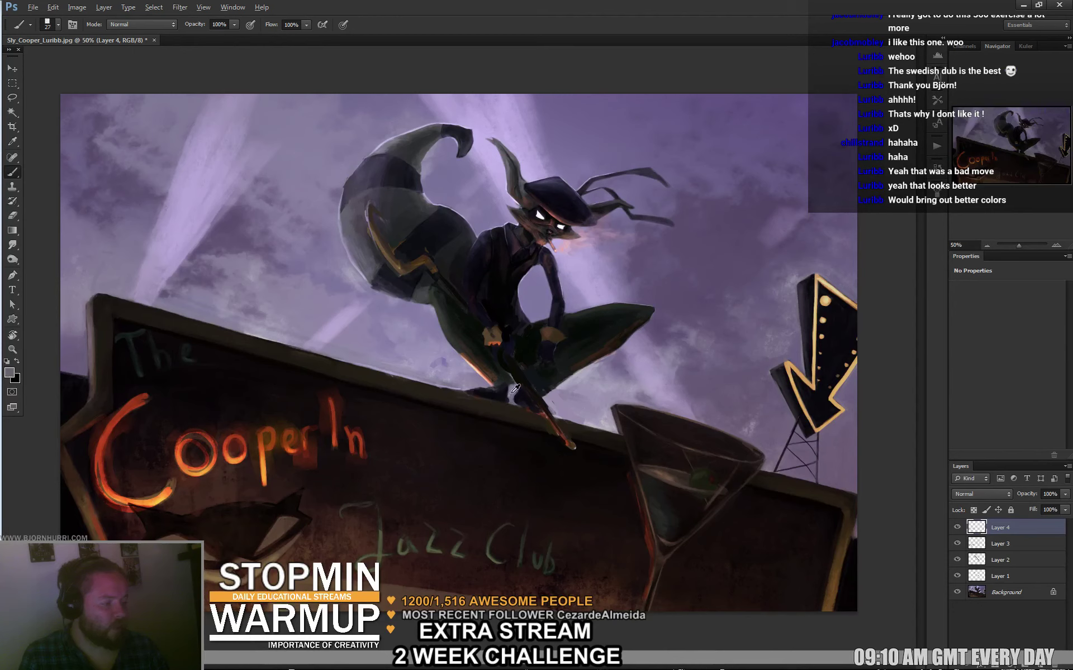
pyautogui.keyDown('alt'); pyautogui.click(511, 391); pyautogui.keyUp('alt')
pyautogui.keyDown('alt'); pyautogui.click(500, 391); pyautogui.keyUp('alt')
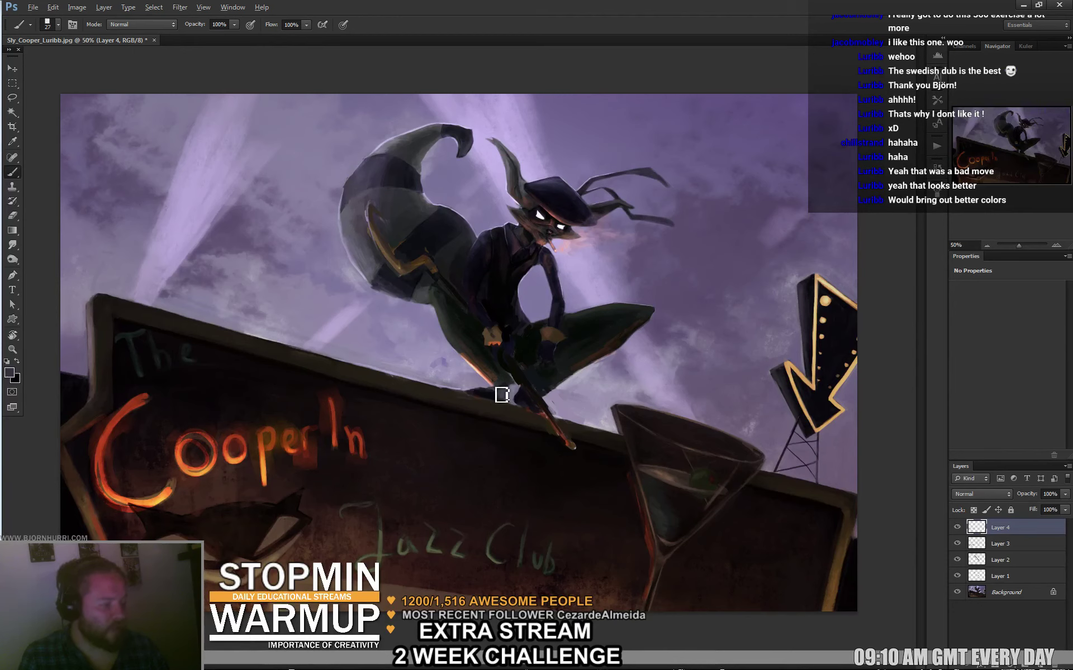
pyautogui.keyDown('alt'); pyautogui.click(494, 390); pyautogui.keyUp('alt')
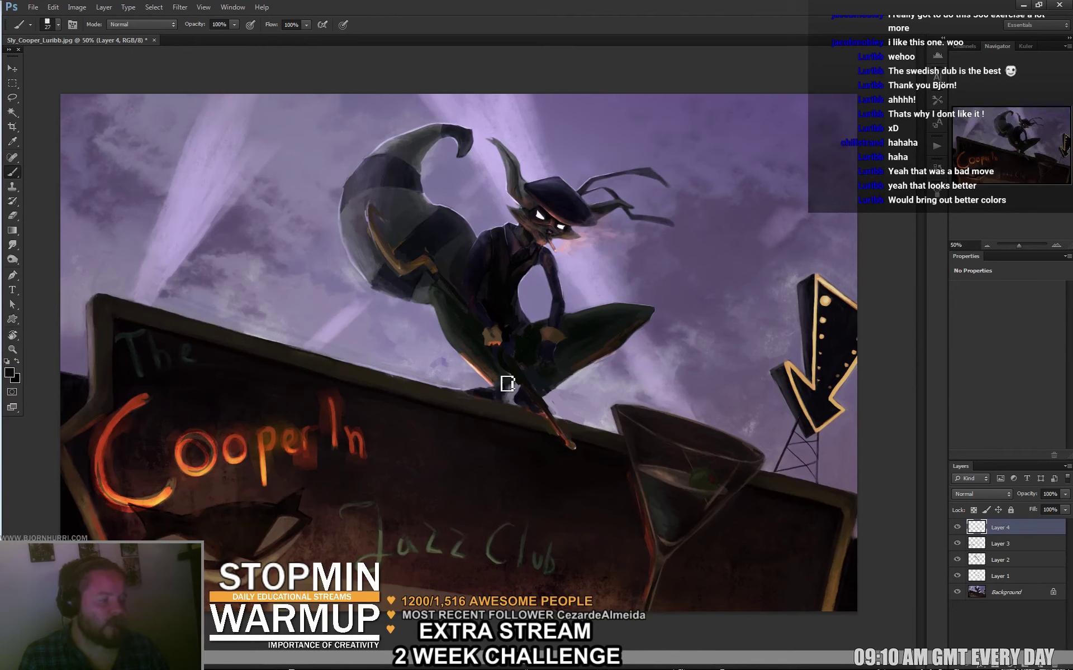
pyautogui.keyDown('alt'); pyautogui.click(495, 378); pyautogui.keyUp('alt')
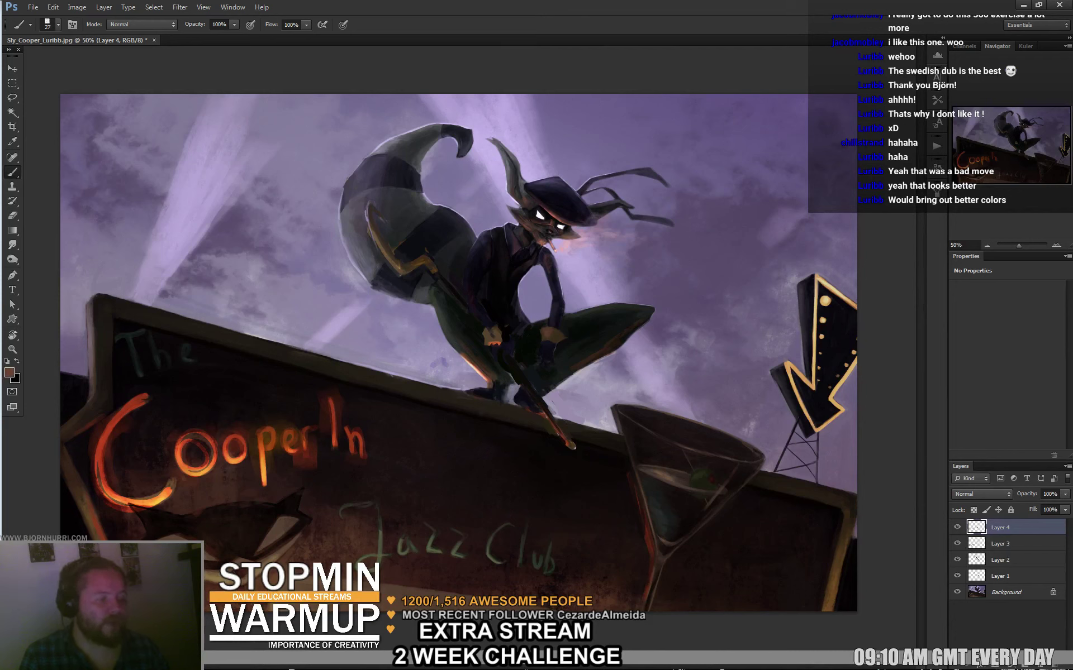
pyautogui.keyDown('alt'); pyautogui.click(465, 356); pyautogui.keyUp('alt')
pyautogui.keyDown('alt'); pyautogui.click(468, 354); pyautogui.keyUp('alt')
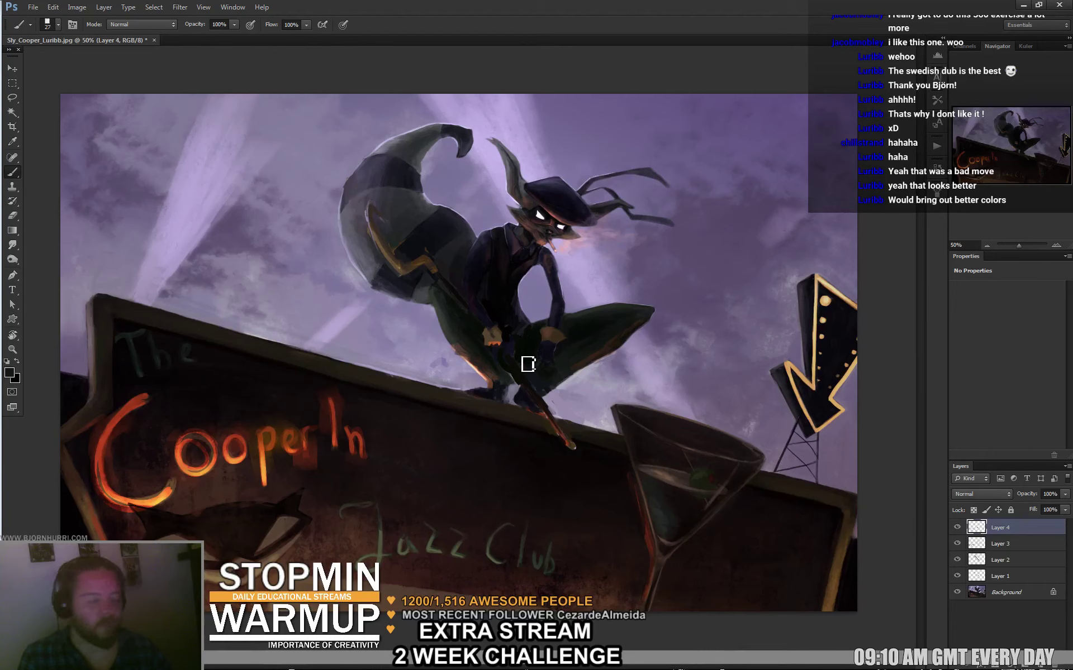
# Set the brush to 152 px, sample the sign's red, and add Layer 5.
pyautogui.rightClick(610, 401)
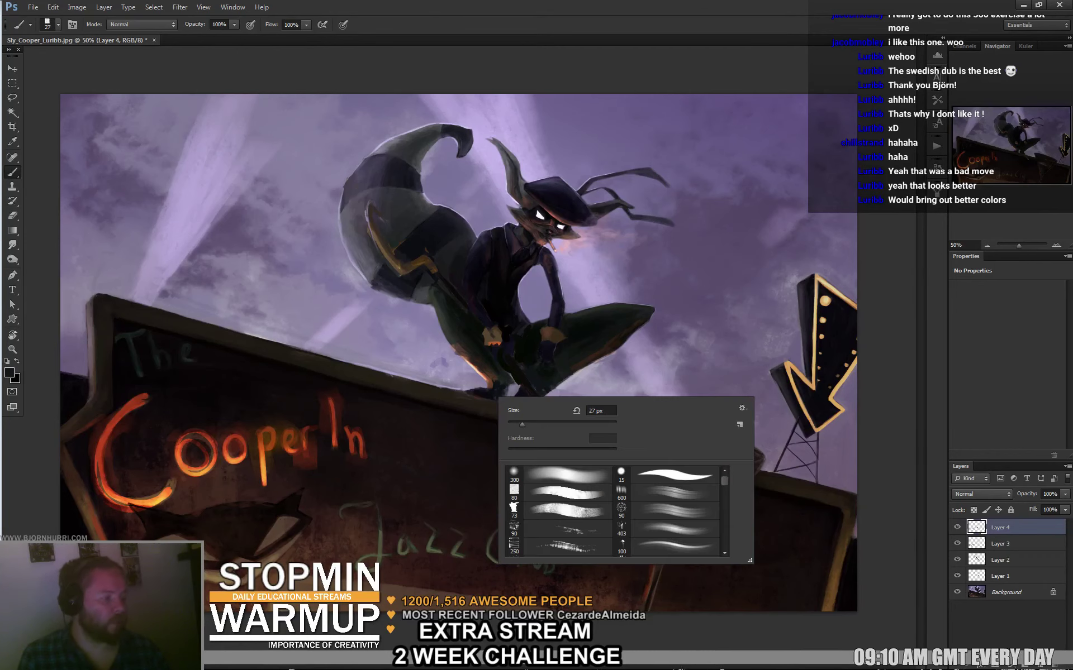
pyautogui.doubleClick(598, 407)
pyautogui.write('152')
pyautogui.press('Return')
pyautogui.keyDown('alt'); pyautogui.click(338, 422); pyautogui.keyUp('alt')
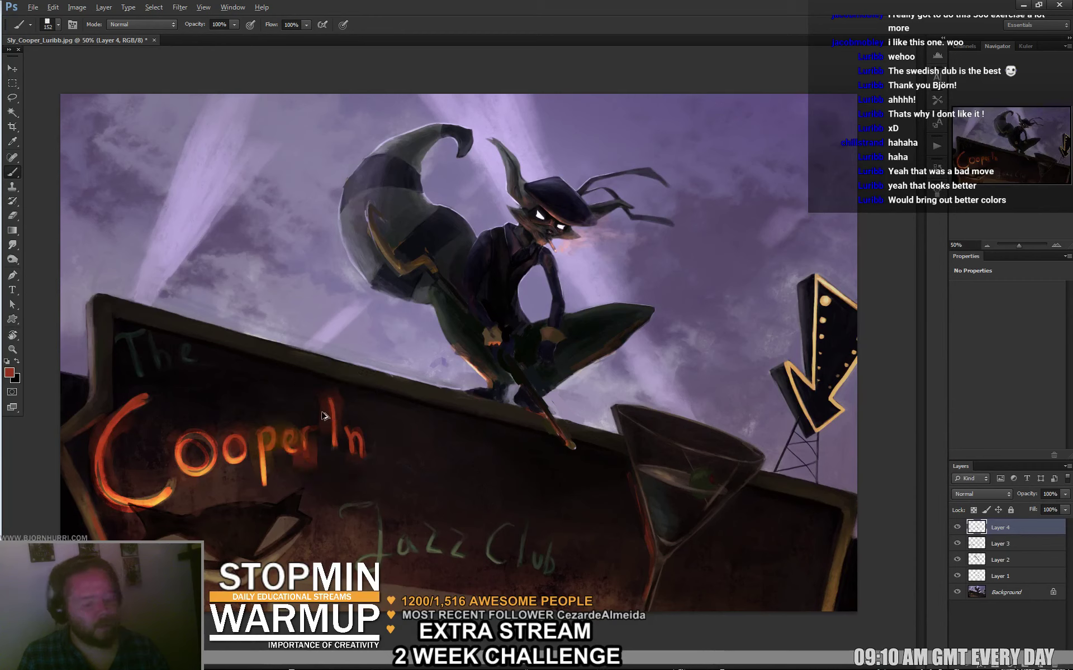
pyautogui.hotkey('ctrl', 'alt', 'shift', 'n')
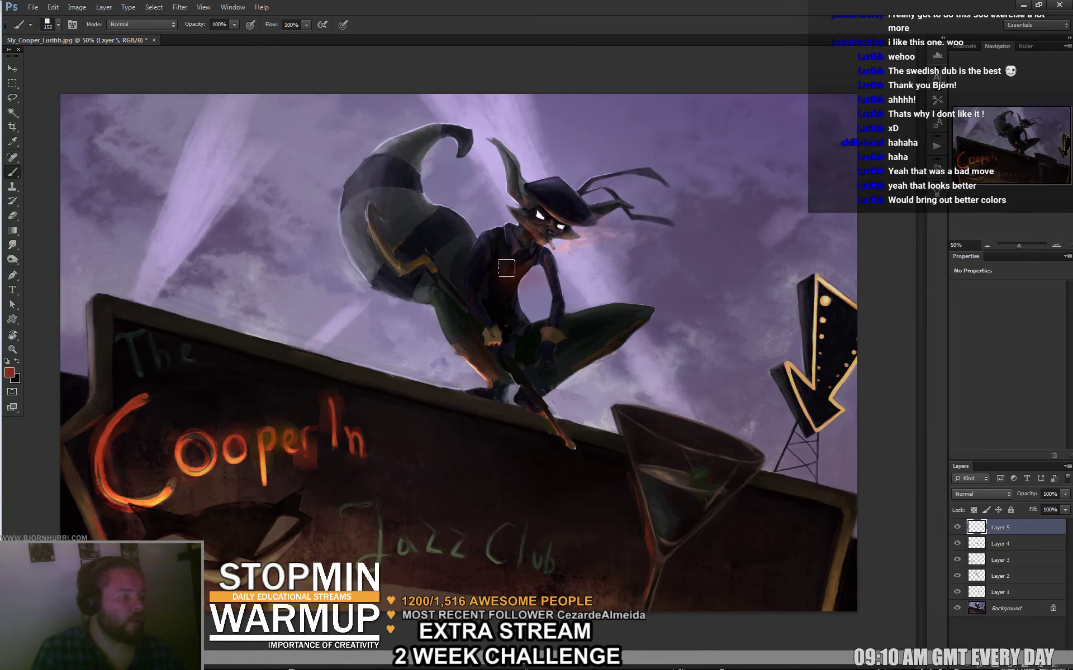
# Resize the brush to 13 px, then 85 px, and sample dark browns at Sly's hand.
pyautogui.press('[')
pyautogui.press('[')
pyautogui.press('[')
pyautogui.press('[')
pyautogui.press('[')
pyautogui.press('[')
pyautogui.press('[')
pyautogui.press('[')
pyautogui.press('[')
pyautogui.press('[')
pyautogui.press('[')
pyautogui.press('[')
pyautogui.rightClick(499, 294)
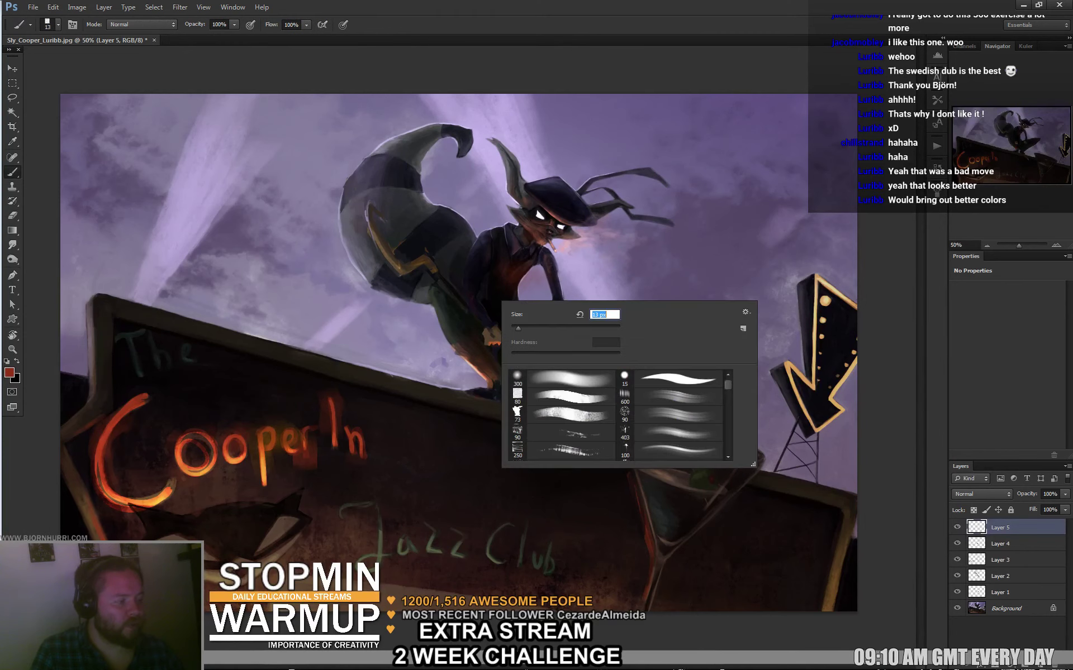
pyautogui.press('Return')
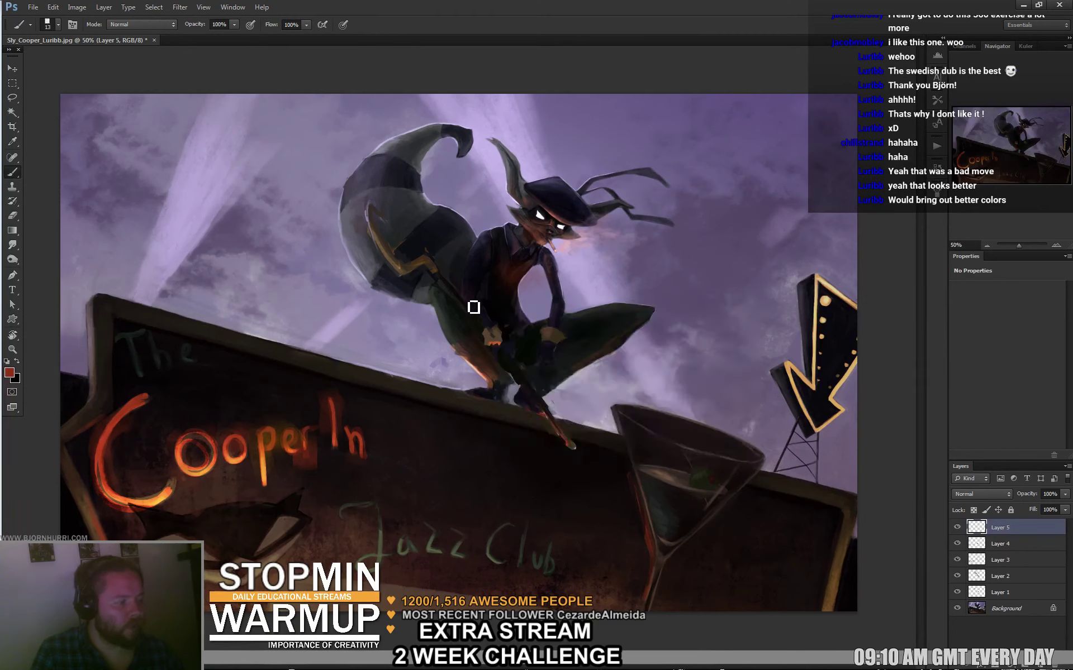
pyautogui.rightClick(640, 298)
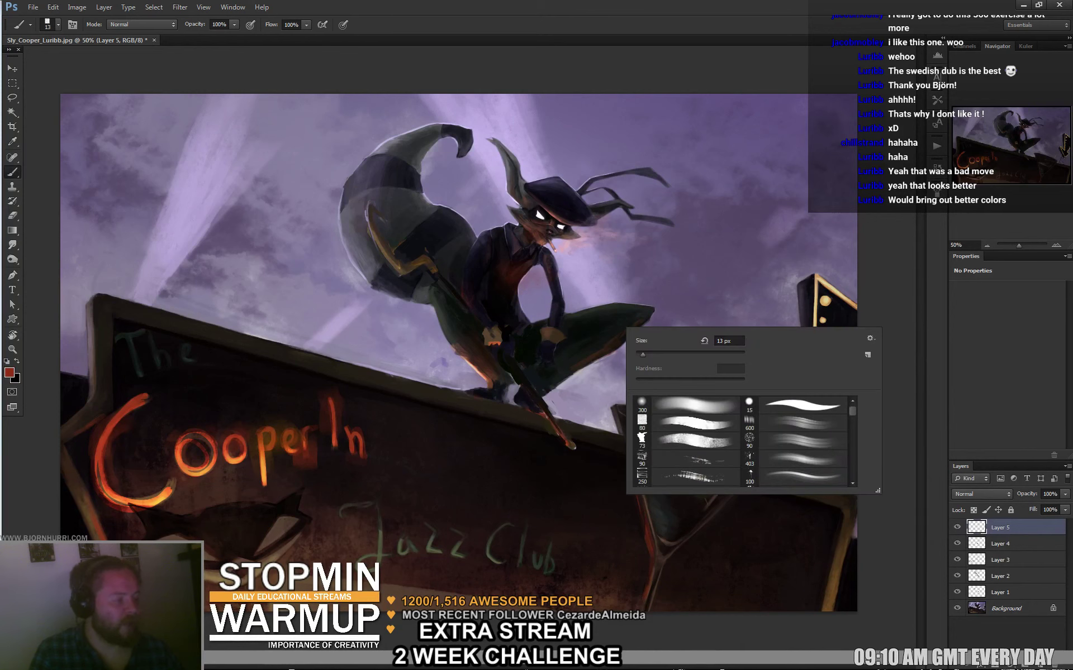
pyautogui.press('Return')
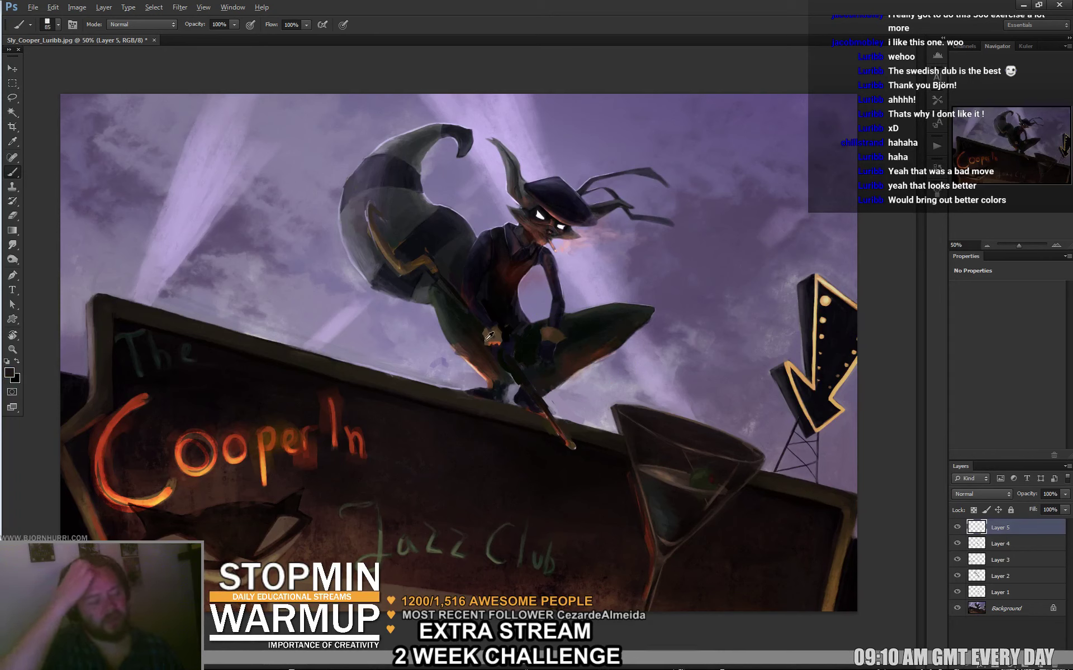
pyautogui.keyDown('alt'); pyautogui.click(467, 364); pyautogui.keyUp('alt')
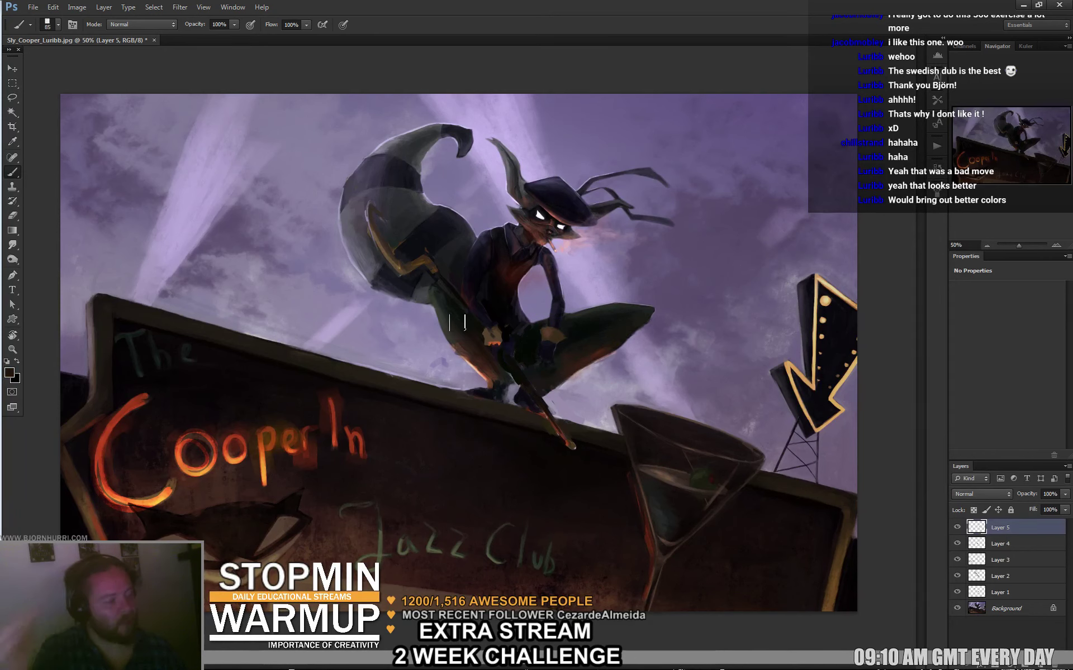
pyautogui.keyDown('alt'); pyautogui.click(500, 367); pyautogui.keyUp('alt')
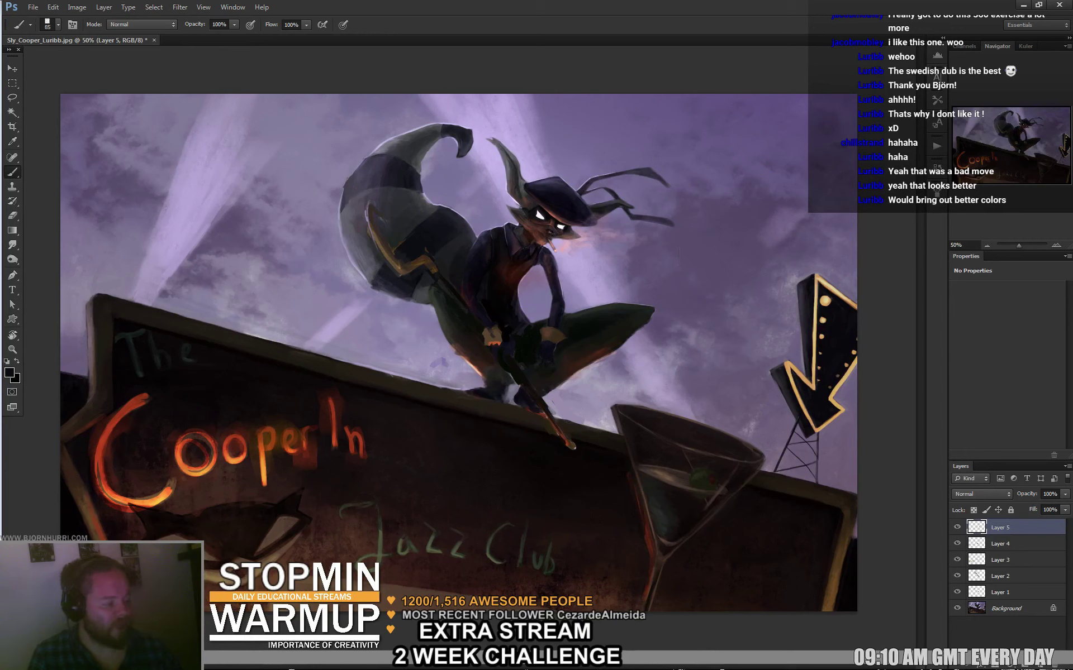
# Add Layer 6 and choose the large soft round brush.
pyautogui.hotkey('ctrl', 'shift', 'alt', 'n')
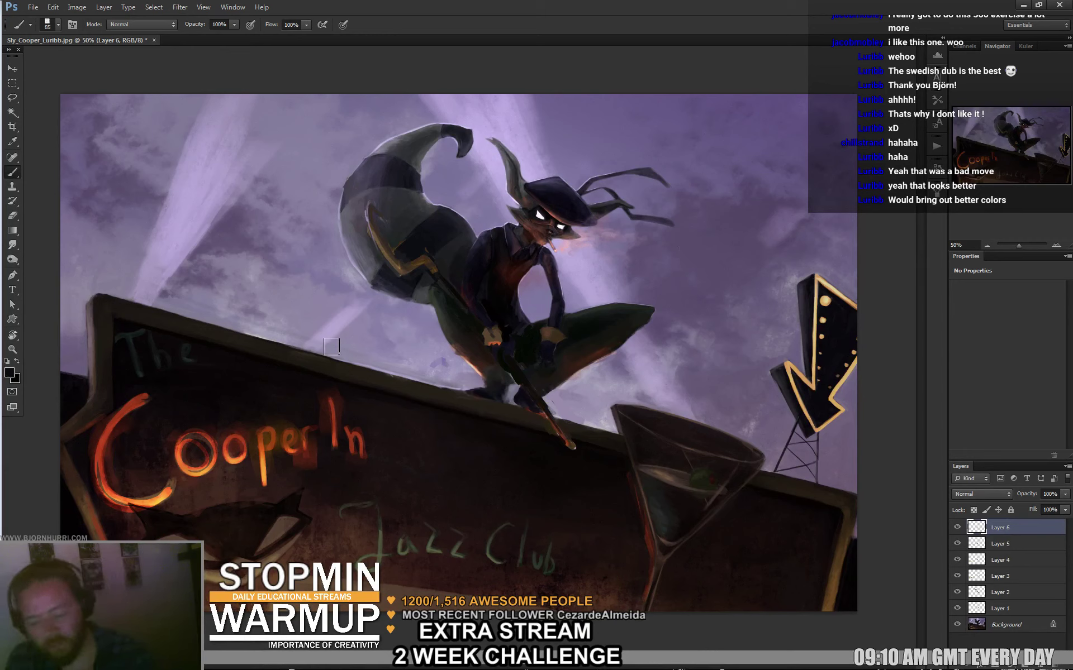
pyautogui.rightClick(435, 451)
pyautogui.click(502, 528)
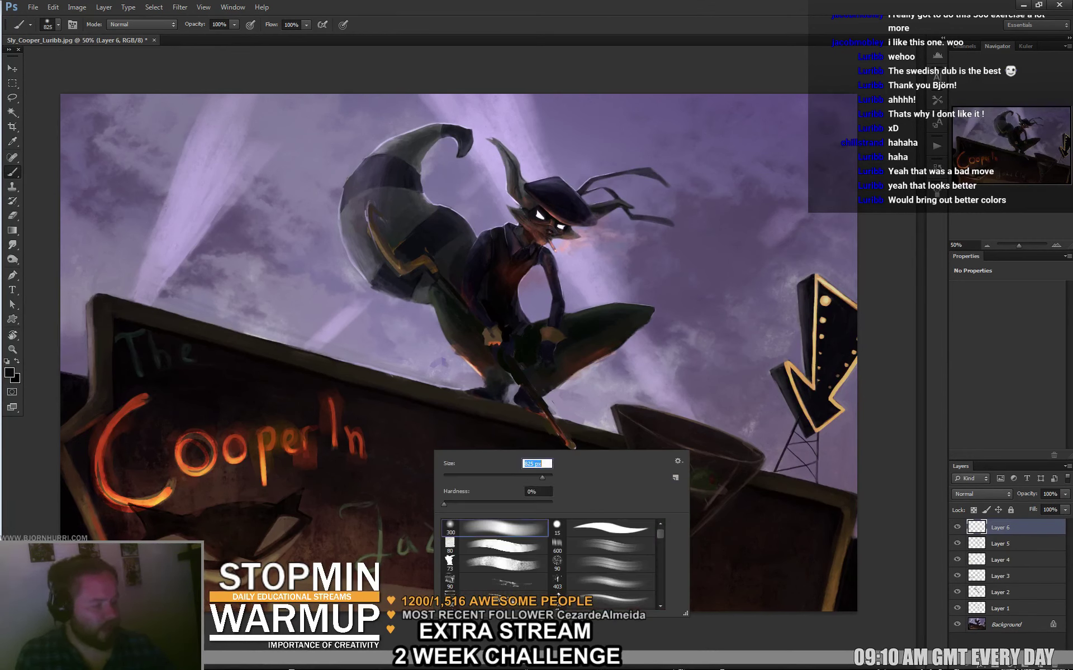
pyautogui.press('Return')
# Sample the orange-red of the Cooper lettering and set a 145 px brush.
pyautogui.keyDown('alt'); pyautogui.click(302, 451); pyautogui.keyUp('alt')
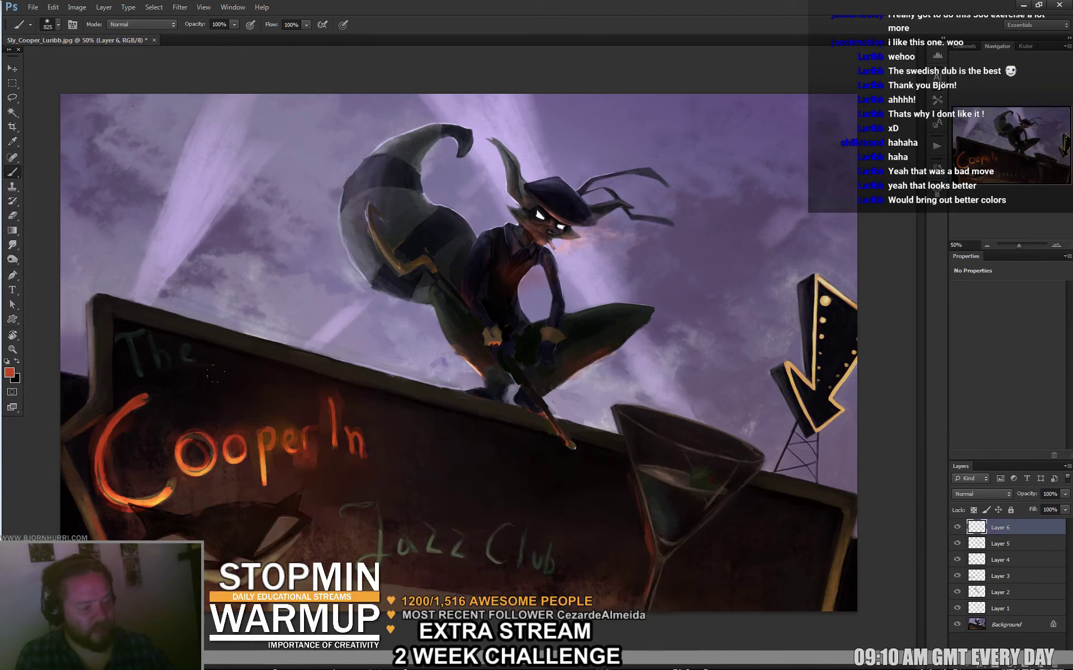
pyautogui.rightClick(215, 469)
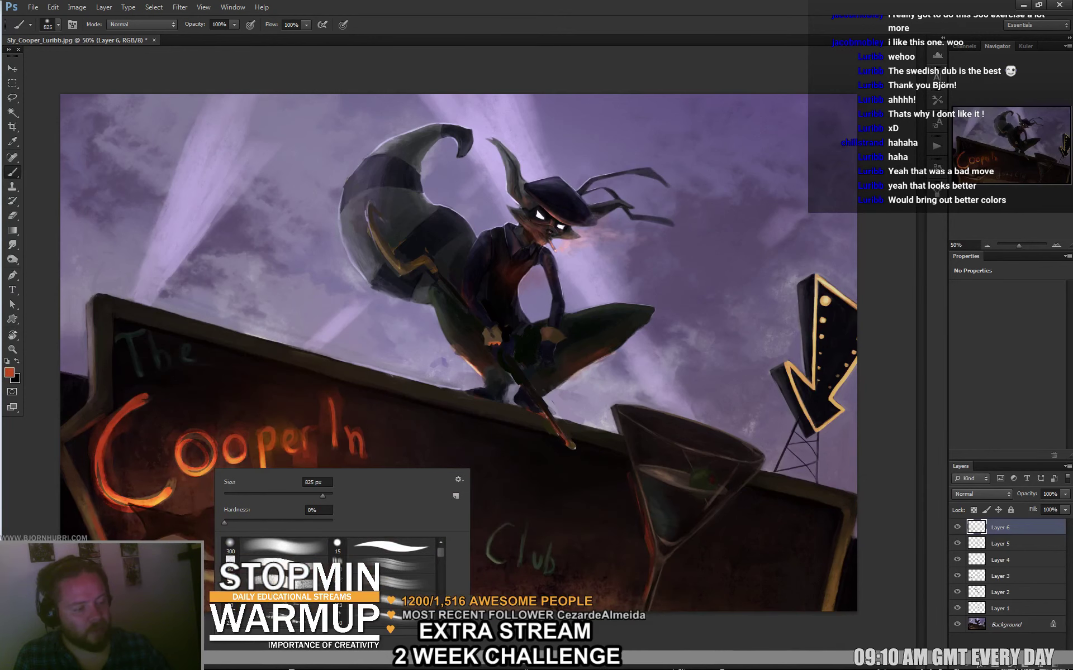
pyautogui.write('145')
pyautogui.press('Return')
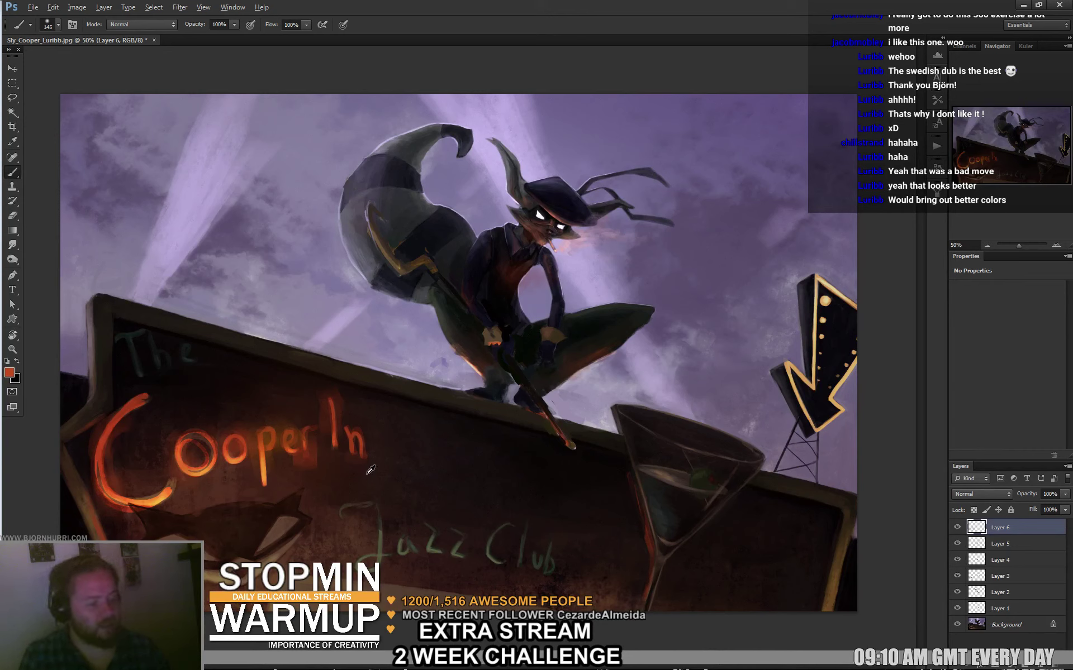
# Choose a dark foreground colour in the colour picker.
pyautogui.click(9, 375)
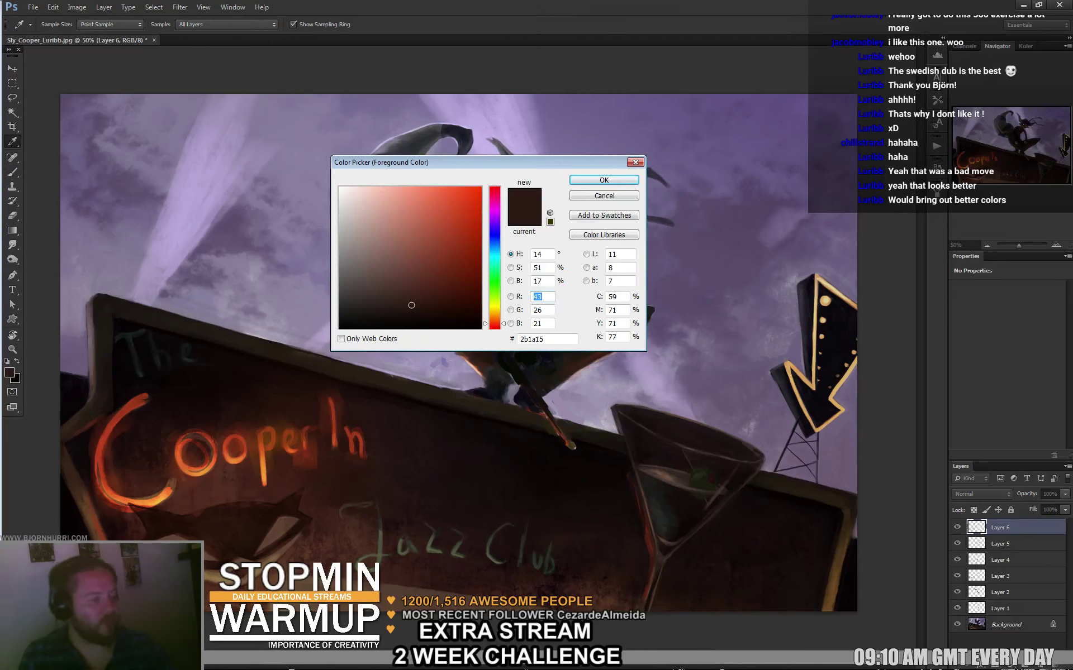
pyautogui.click(344, 272)
pyautogui.click(604, 179)
pyautogui.press('b')
# Load the soft brush at 267 px, dab onto the sign, and sample darker sign colours.
pyautogui.rightClick(456, 479)
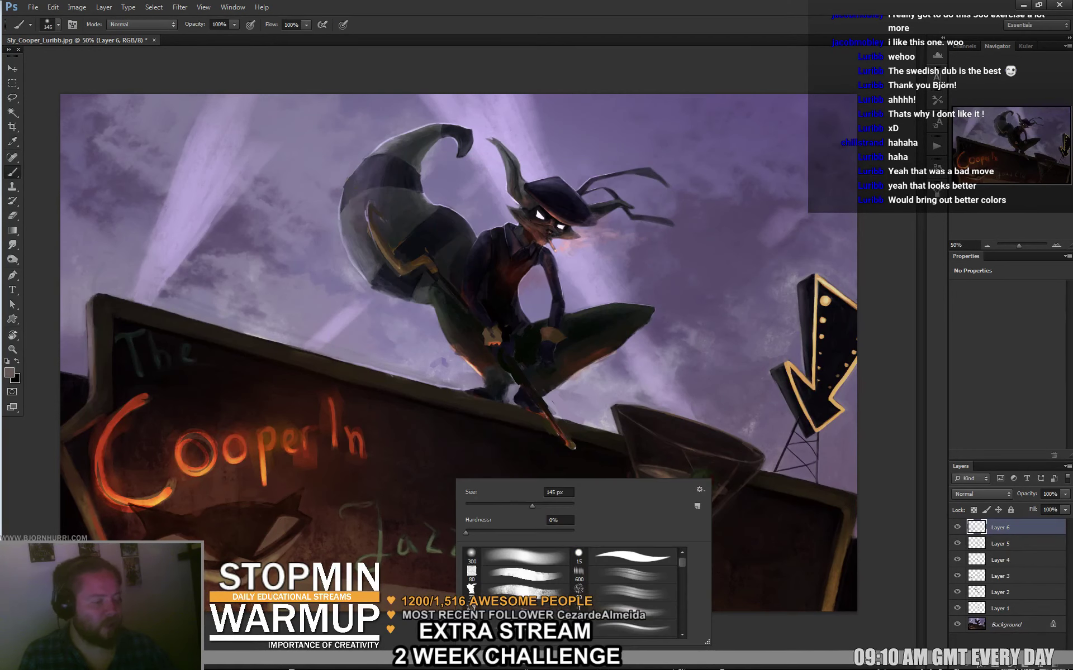
pyautogui.click(523, 575)
pyautogui.write('267')
pyautogui.press('Return')
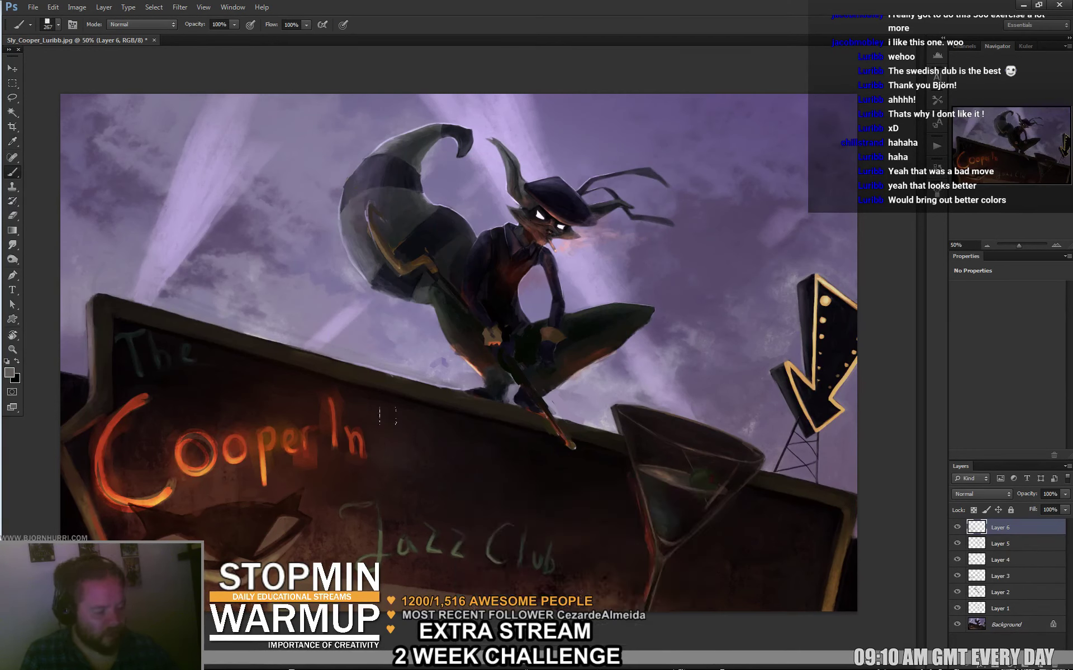
pyautogui.click(457, 467)
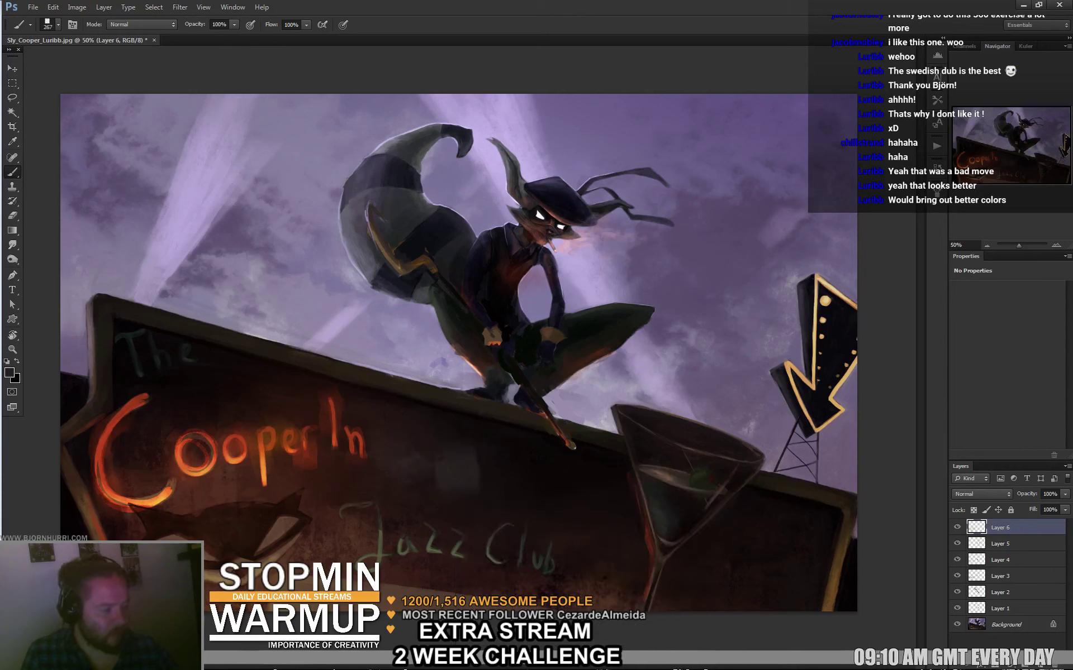
pyautogui.keyDown('alt'); pyautogui.click(488, 469); pyautogui.keyUp('alt')
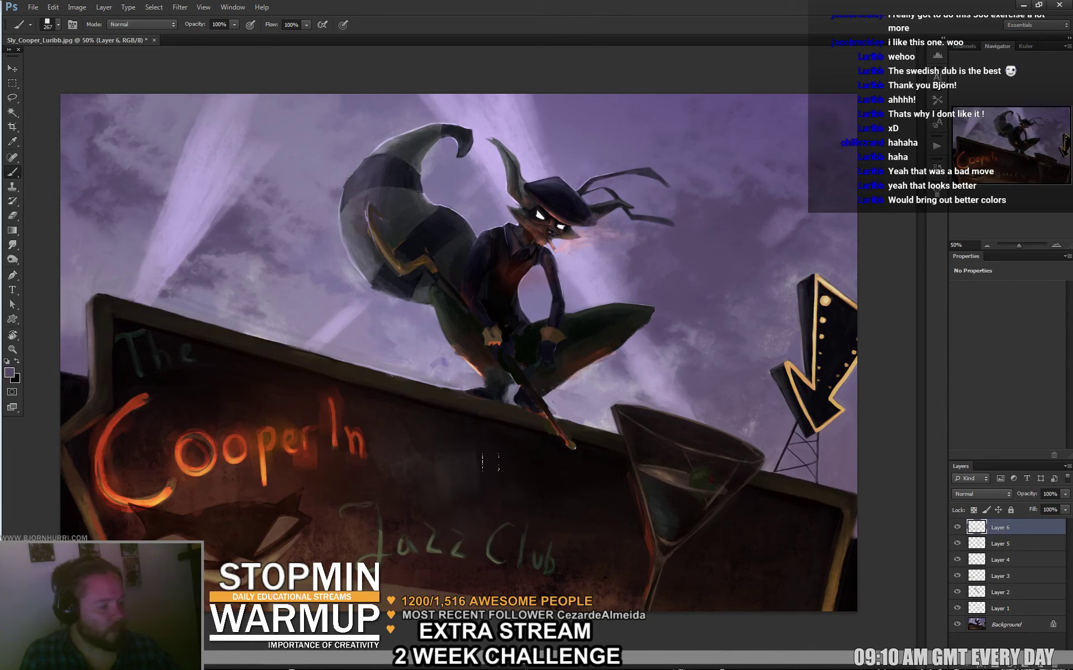
pyautogui.keyDown('alt'); pyautogui.click(489, 430); pyautogui.keyUp('alt')
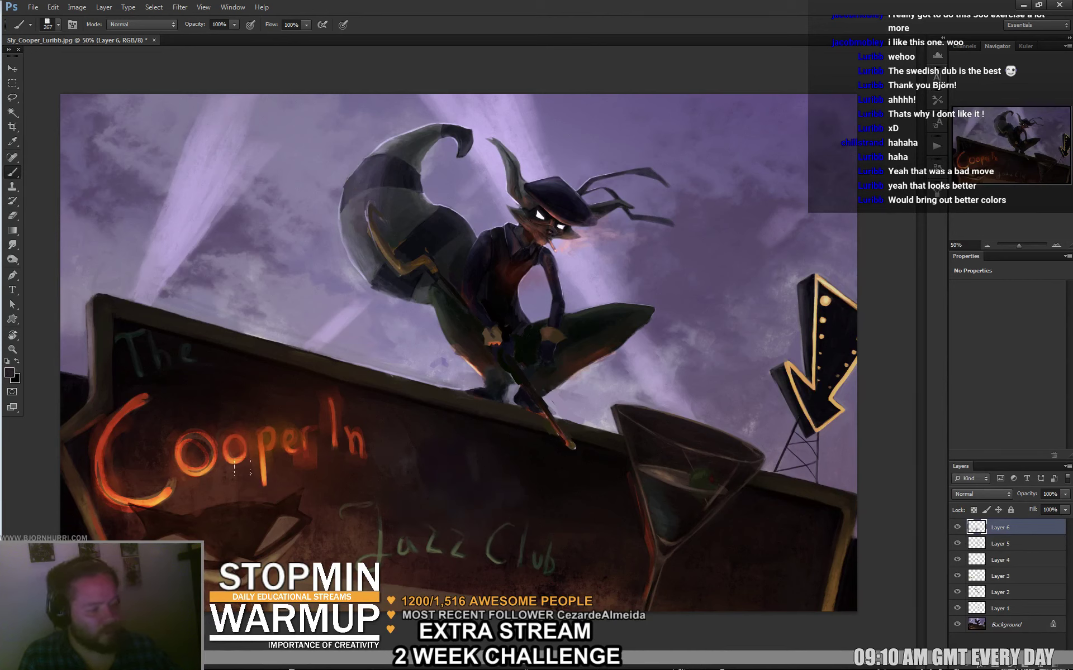
# Reduce the brush to 27 px and sample sky purple and the sign's near-black.
pyautogui.rightClick(378, 456)
pyautogui.write('27')
pyautogui.press('Return')
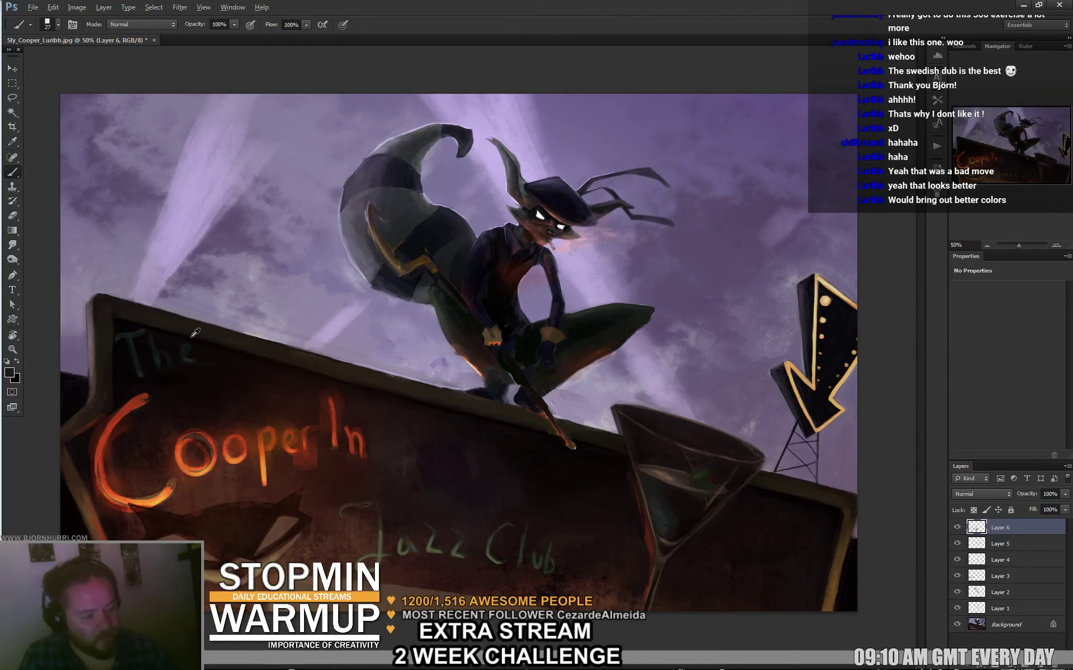
pyautogui.keyDown('alt'); pyautogui.click(215, 286); pyautogui.keyUp('alt')
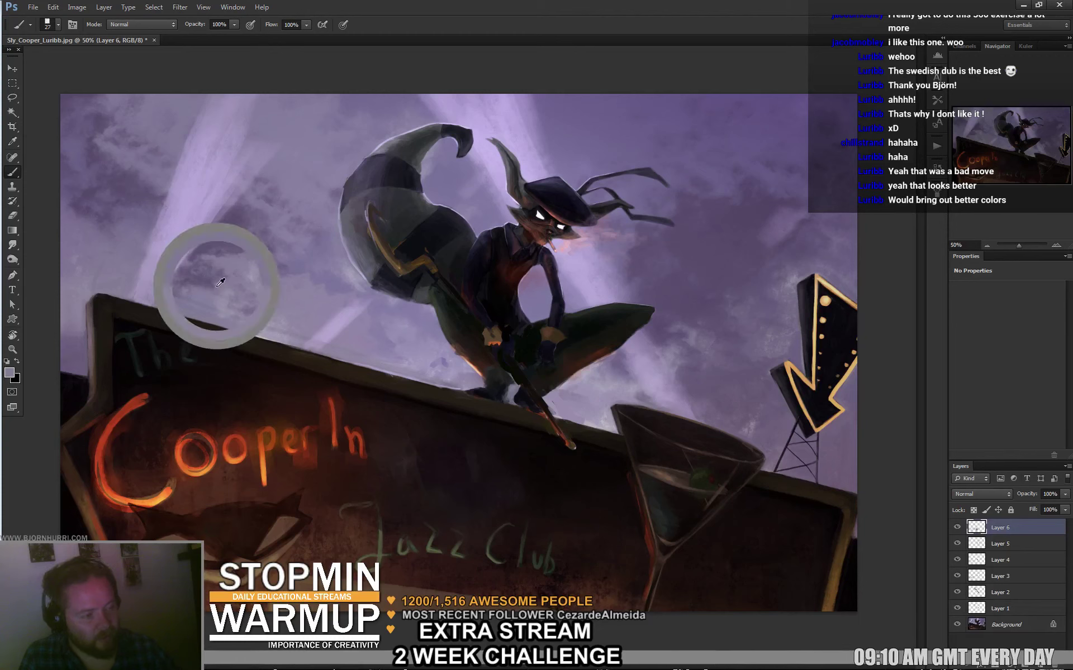
pyautogui.keyDown('alt'); pyautogui.click(249, 517); pyautogui.keyUp('alt')
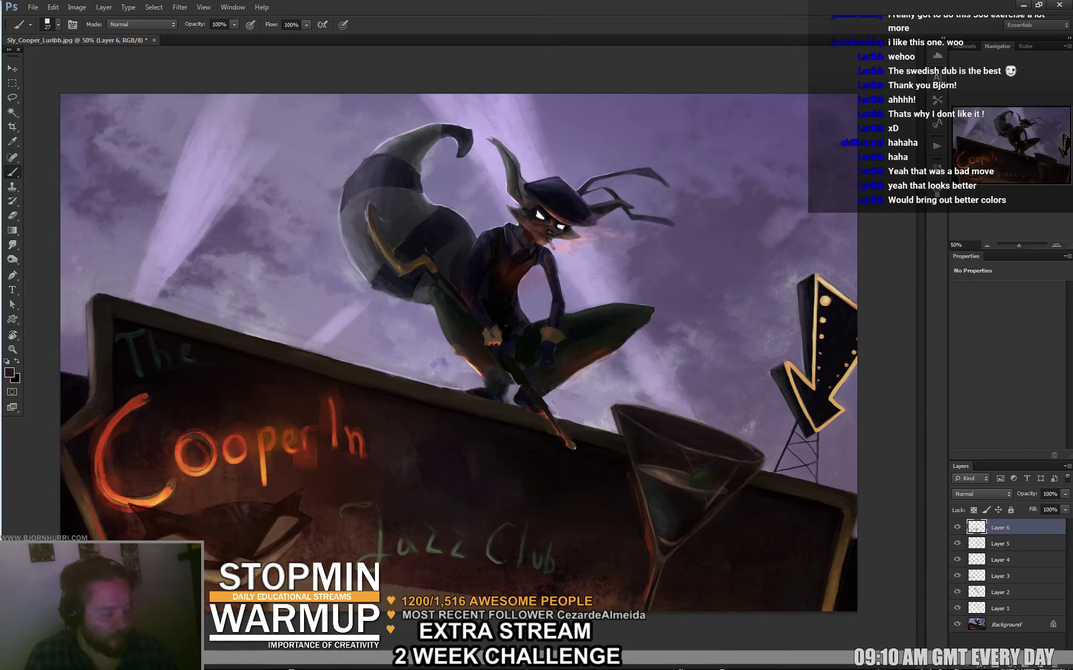
# Set a 10 px brush and sample a dark red-brown from the sign.
pyautogui.rightClick(338, 509)
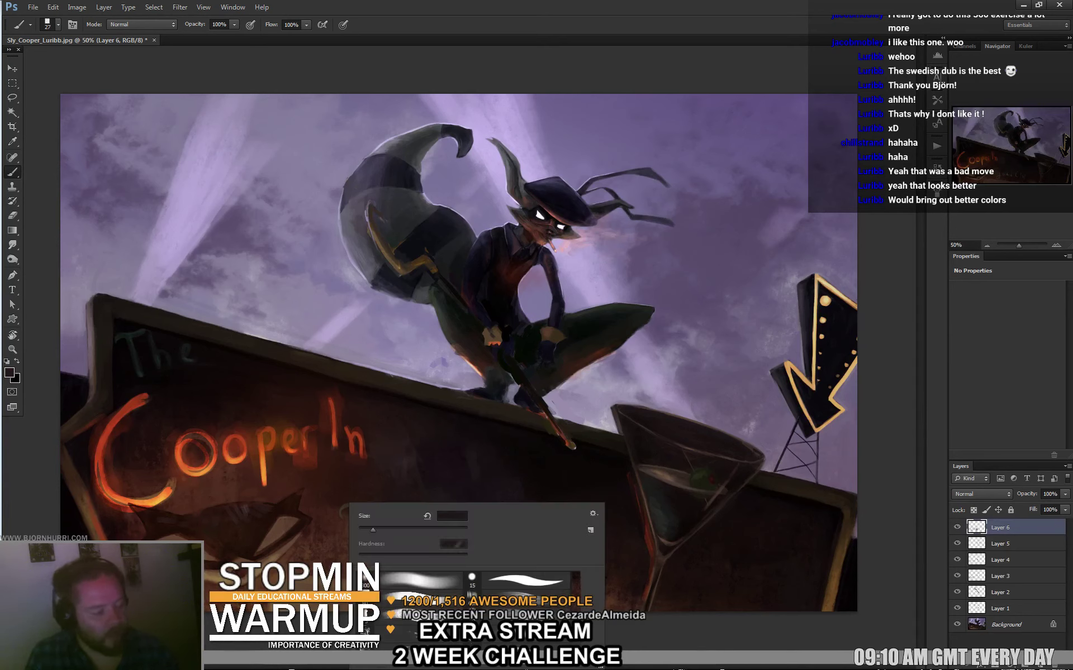
pyautogui.write('10')
pyautogui.press('Return')
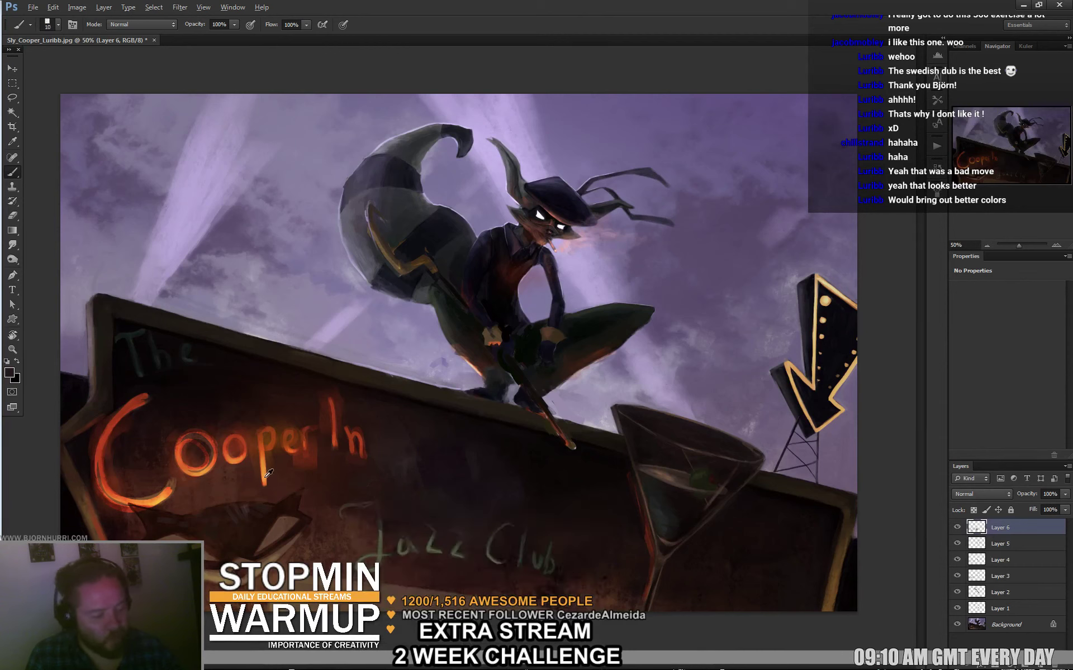
pyautogui.keyDown('alt'); pyautogui.click(247, 445); pyautogui.keyUp('alt')
pyautogui.press('alt')
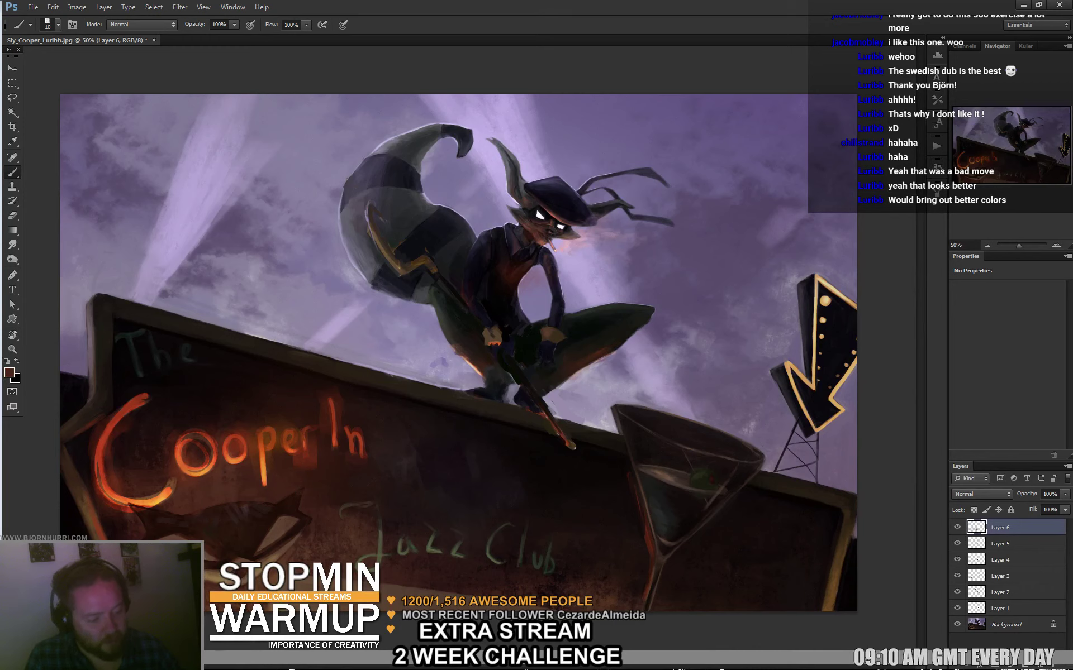
pyautogui.keyDown('alt'); pyautogui.click(354, 483); pyautogui.keyUp('alt')
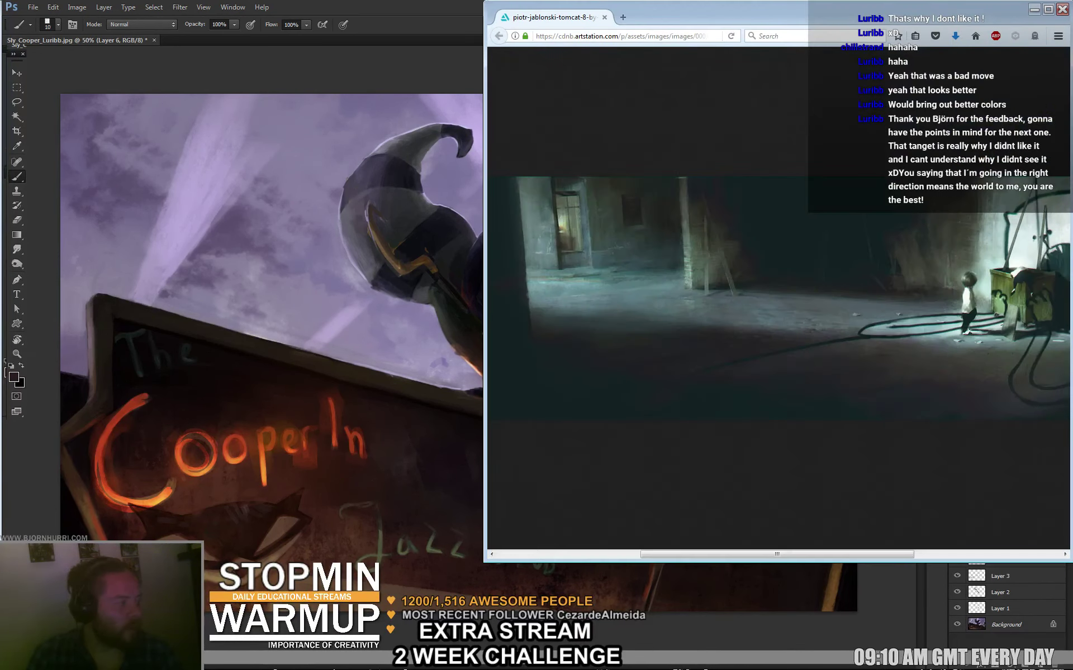
pyautogui.press('super+Up')
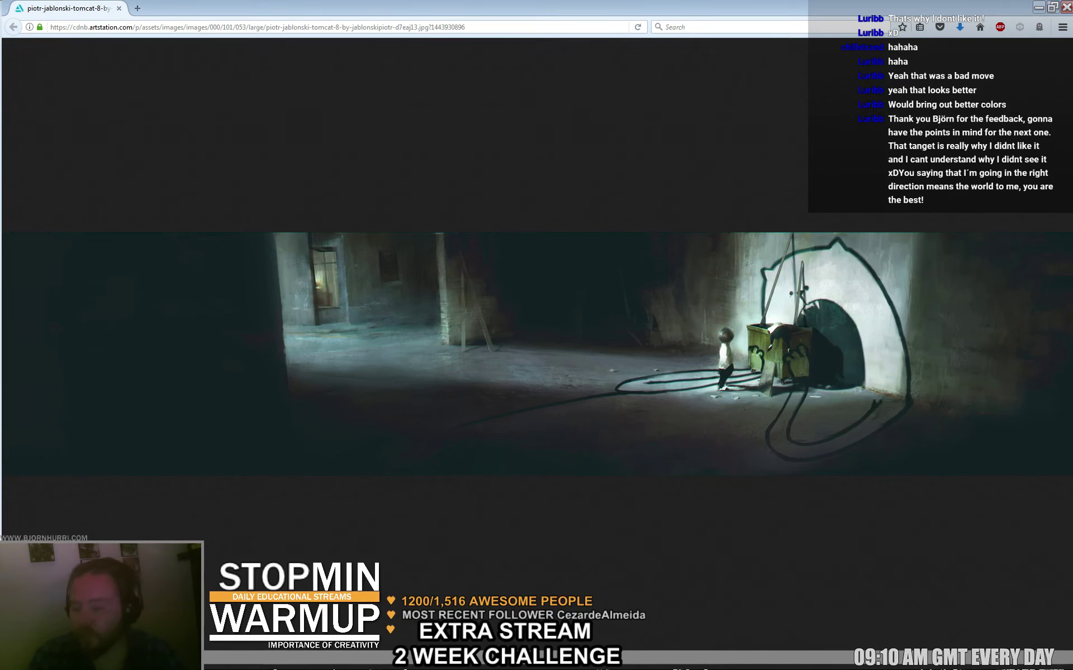
pyautogui.hotkey('alt', 'Tab')
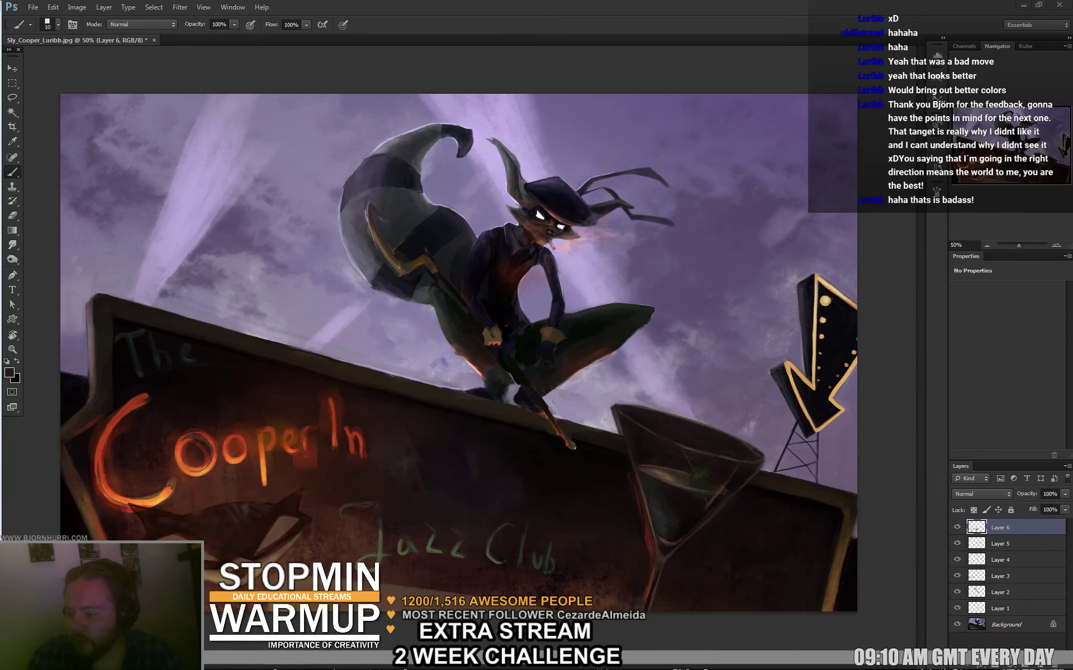
pyautogui.hotkey('alt', 'Tab')
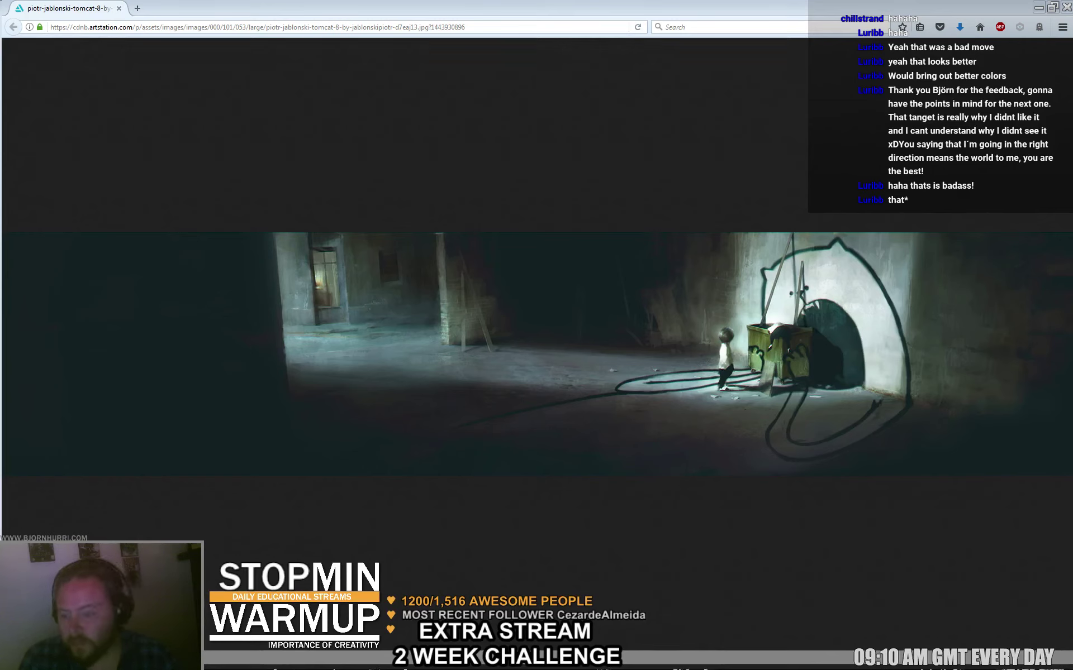
pyautogui.hotkey('alt', 'Tab')
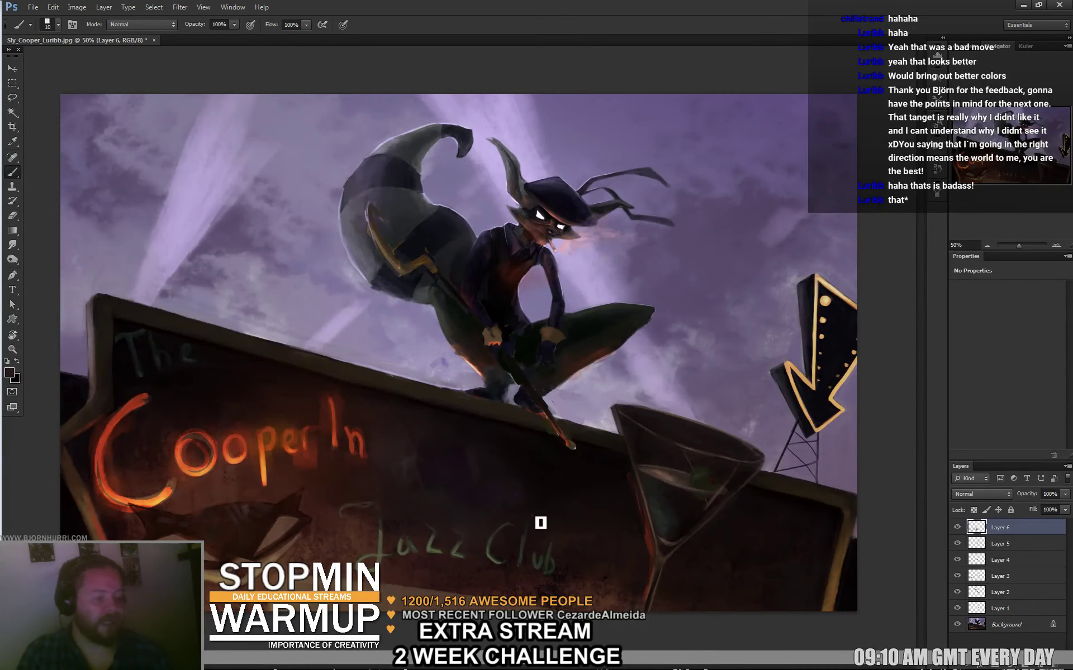
# Sample purple from the sky and dark red from the sign, and set the brush to 66 px.
pyautogui.keyDown('alt'); pyautogui.click(267, 238); pyautogui.keyUp('alt')
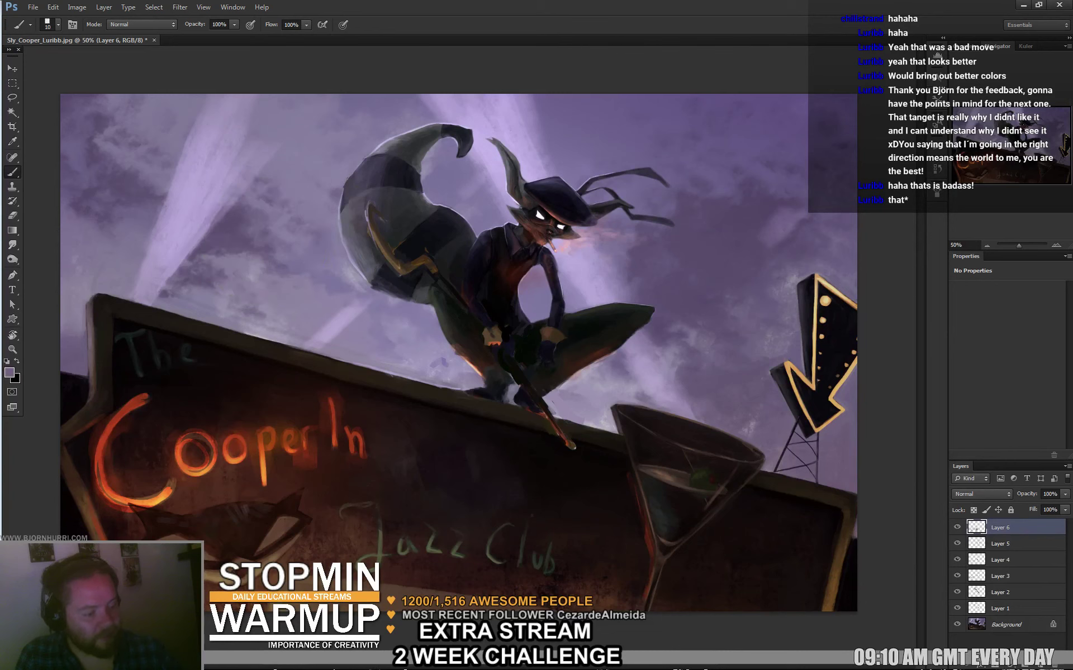
pyautogui.keyDown('alt'); pyautogui.click(183, 546); pyautogui.keyUp('alt')
pyautogui.rightClick(195, 505)
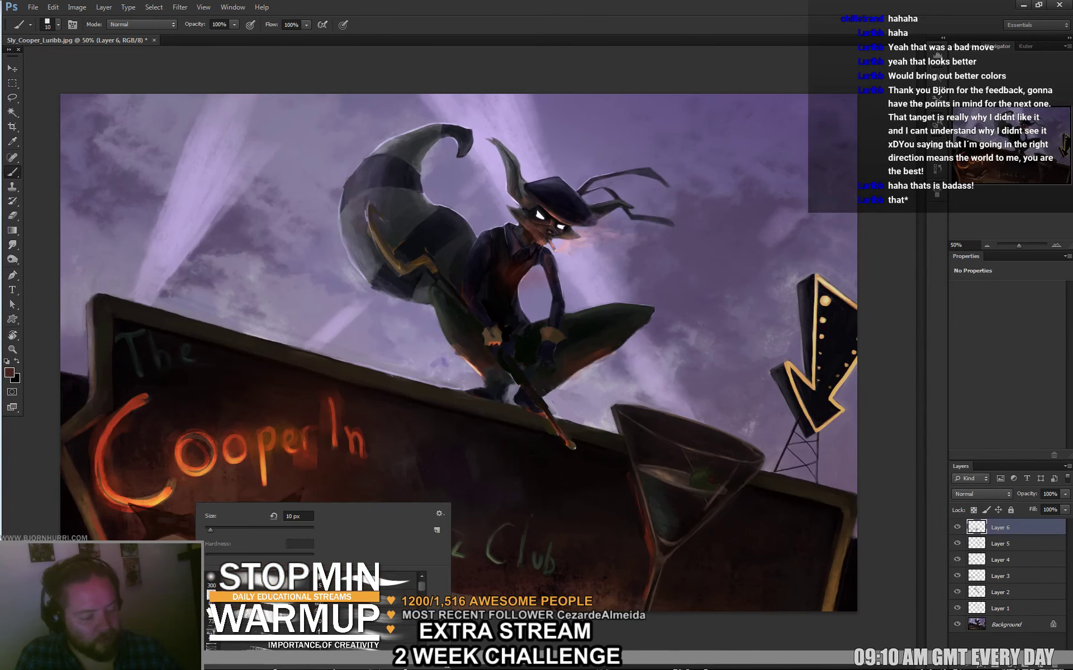
pyautogui.moveTo(285, 520); pyautogui.dragTo(302, 519)
pyautogui.press('Return')
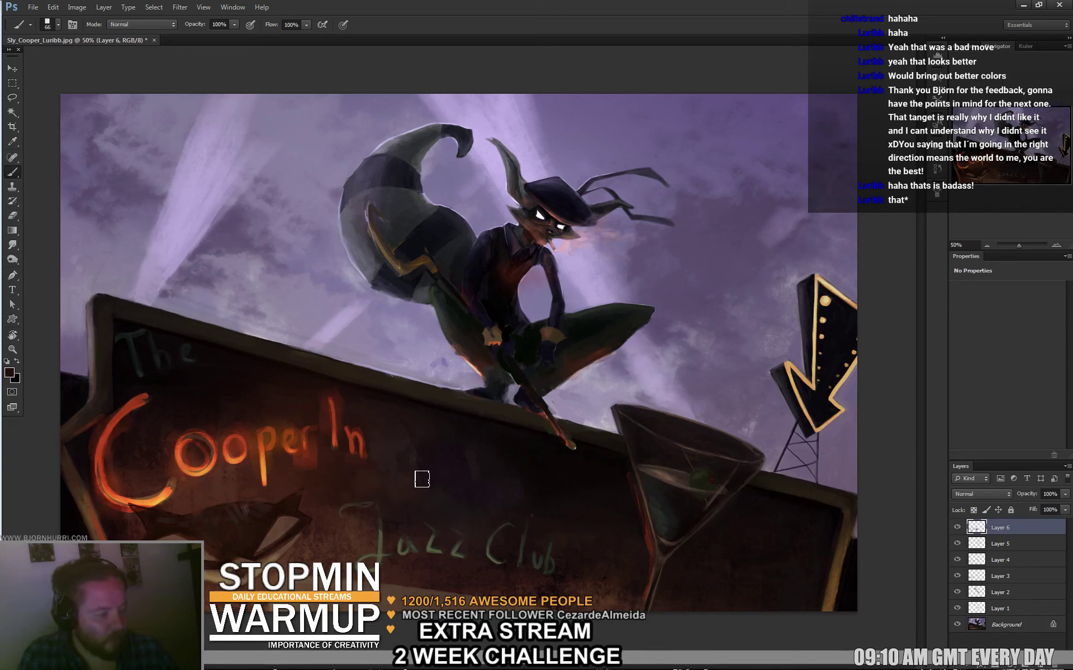
# Sample near-black from the sign, light purple-grey from the sky, then a dark painting colour.
pyautogui.keyDown('alt'); pyautogui.click(418, 453); pyautogui.keyUp('alt')
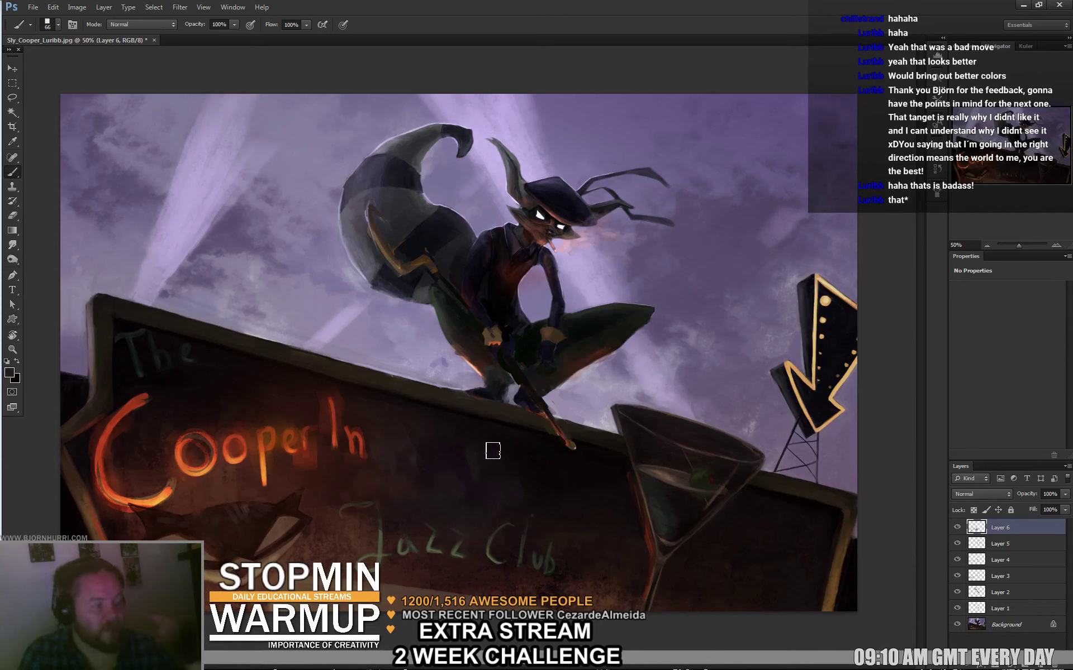
pyautogui.keyDown('alt'); pyautogui.click(384, 349); pyautogui.keyUp('alt')
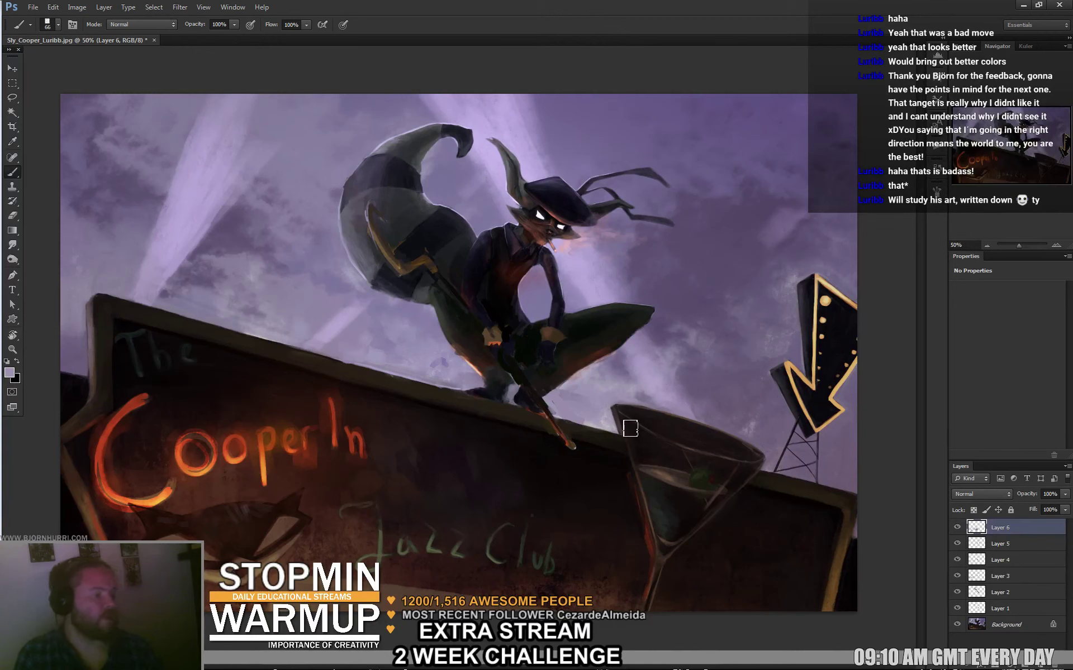
pyautogui.keyDown('alt'); pyautogui.click(611, 440); pyautogui.keyUp('alt')
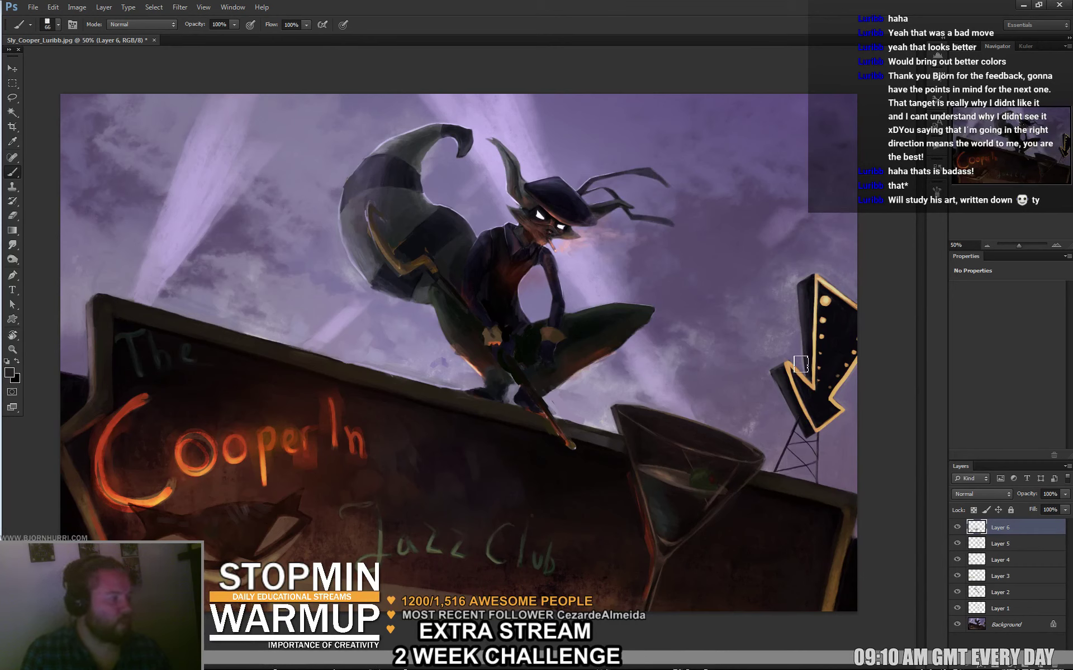
# With a 19 px brush, paint thicker dark struts down both legs of the arrow sign's tower.
pyautogui.rightClick(822, 392)
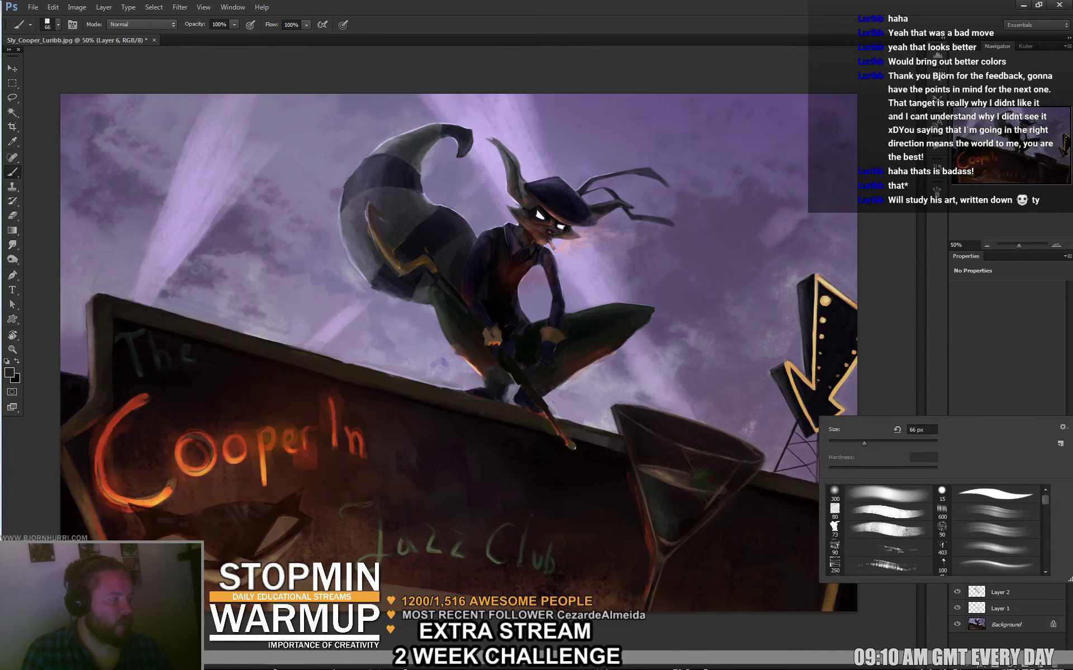
pyautogui.press('Return')
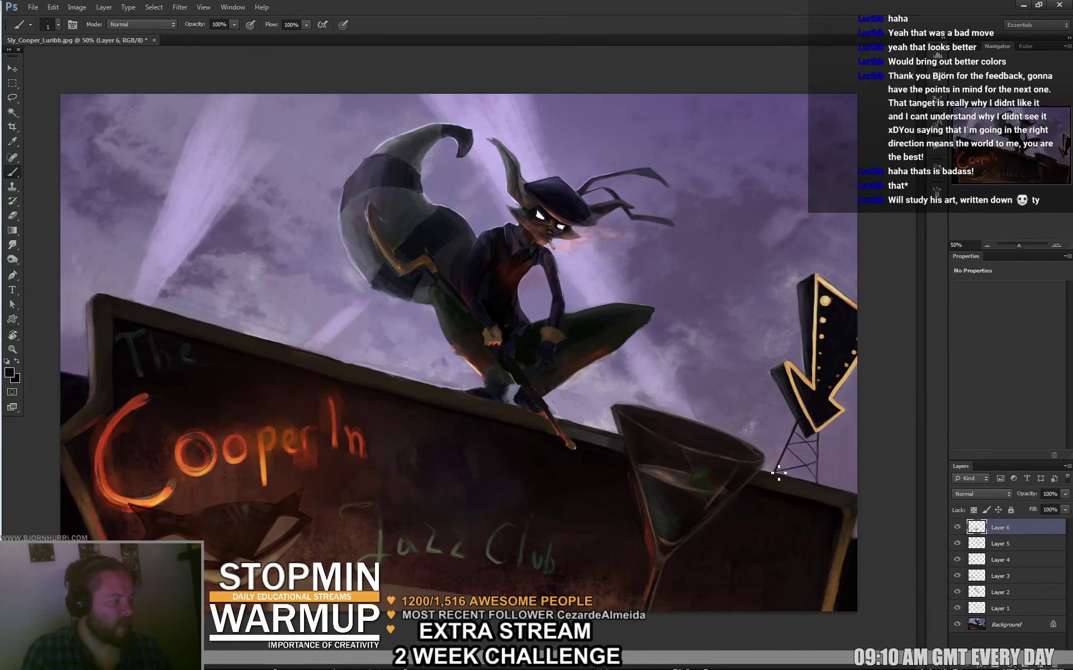
pyautogui.rightClick(811, 455)
pyautogui.write('19')
pyautogui.press('Return')
pyautogui.moveTo(820, 431); pyautogui.dragTo(823, 489)
pyautogui.hotkey('ctrl', 'alt', 'z')
pyautogui.hotkey('ctrl', 'alt', 'z')
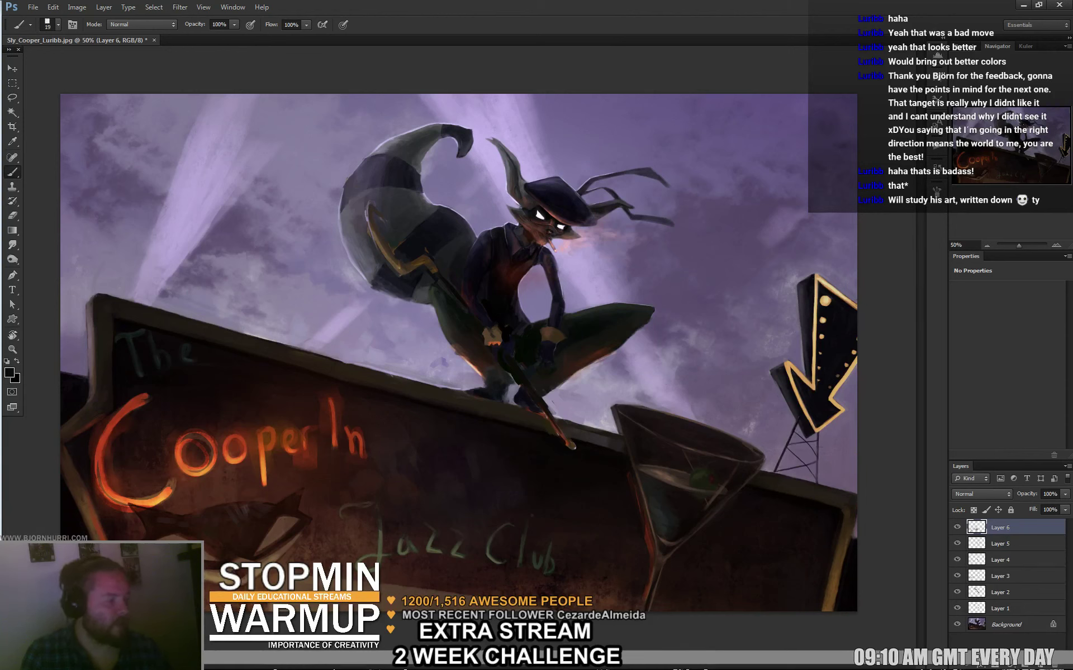
pyautogui.moveTo(798, 434)
pyautogui.mouseDown()
pyautogui.moveTo(799, 479)
pyautogui.moveTo(842, 459)
pyautogui.moveTo(830, 436)
pyautogui.moveTo(833, 493)
pyautogui.moveTo(833, 462)
pyautogui.moveTo(807, 455)
pyautogui.moveTo(832, 445)
pyautogui.moveTo(817, 455)
pyautogui.moveTo(809, 441)
pyautogui.moveTo(831, 463)
pyautogui.moveTo(801, 473)
pyautogui.moveTo(835, 468)
pyautogui.moveTo(808, 459)
pyautogui.moveTo(831, 487)
pyautogui.moveTo(803, 453)
pyautogui.moveTo(782, 474)
pyautogui.mouseUp()
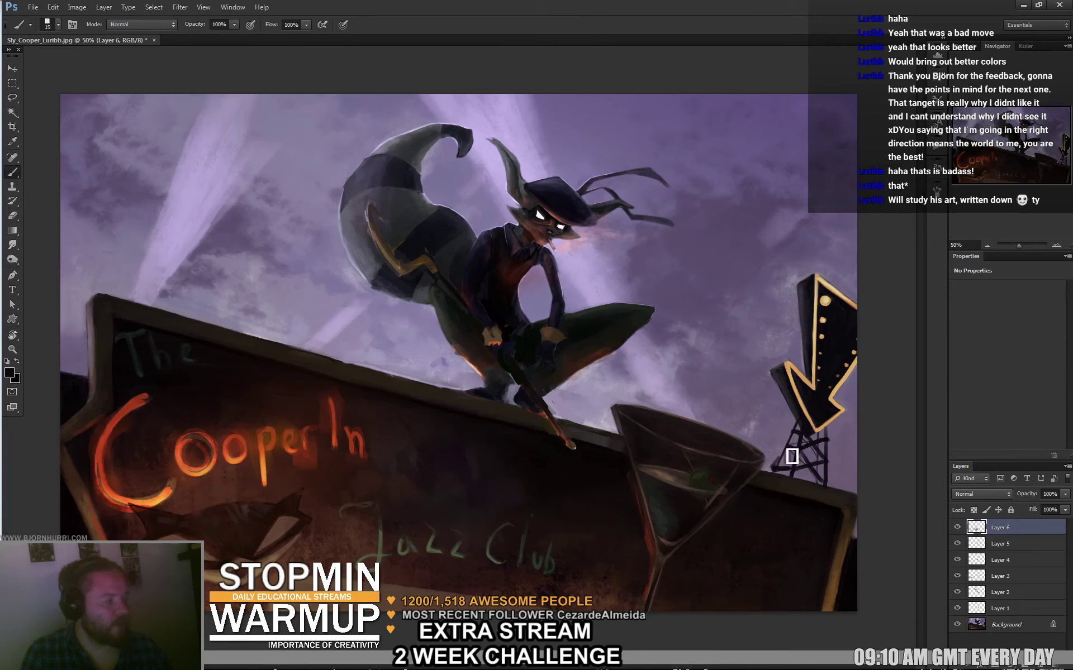
pyautogui.moveTo(798, 423)
pyautogui.mouseDown()
pyautogui.moveTo(784, 440)
pyautogui.moveTo(796, 402)
pyautogui.moveTo(761, 455)
pyautogui.mouseUp()
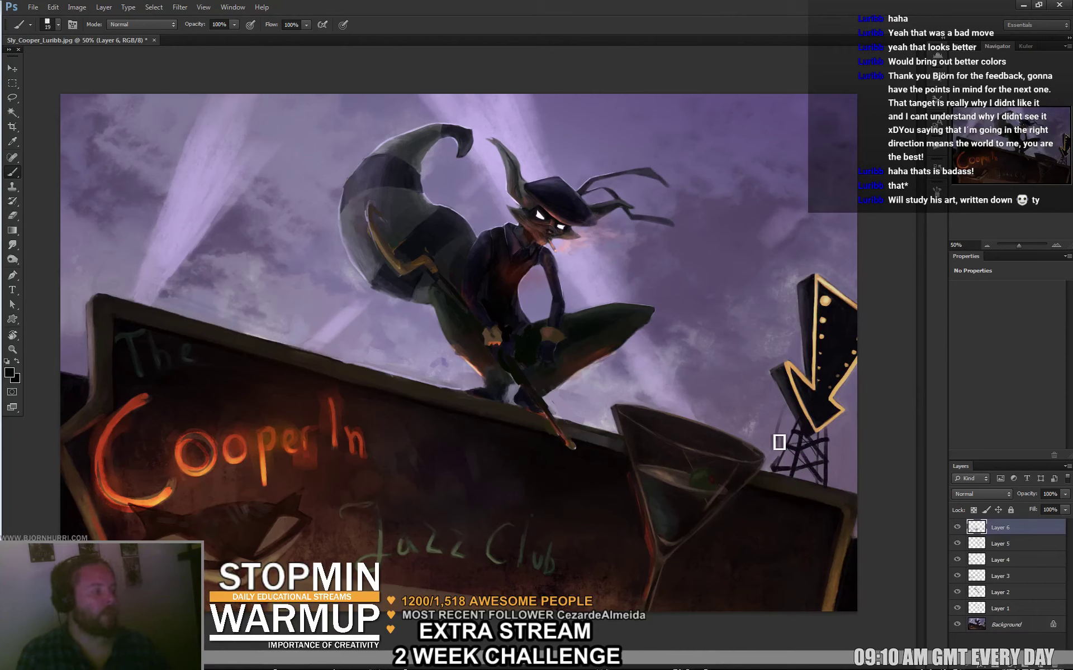
# With a 360 px brush, darken the bright sky light rays and left sky with dark purple.
pyautogui.rightClick(547, 386)
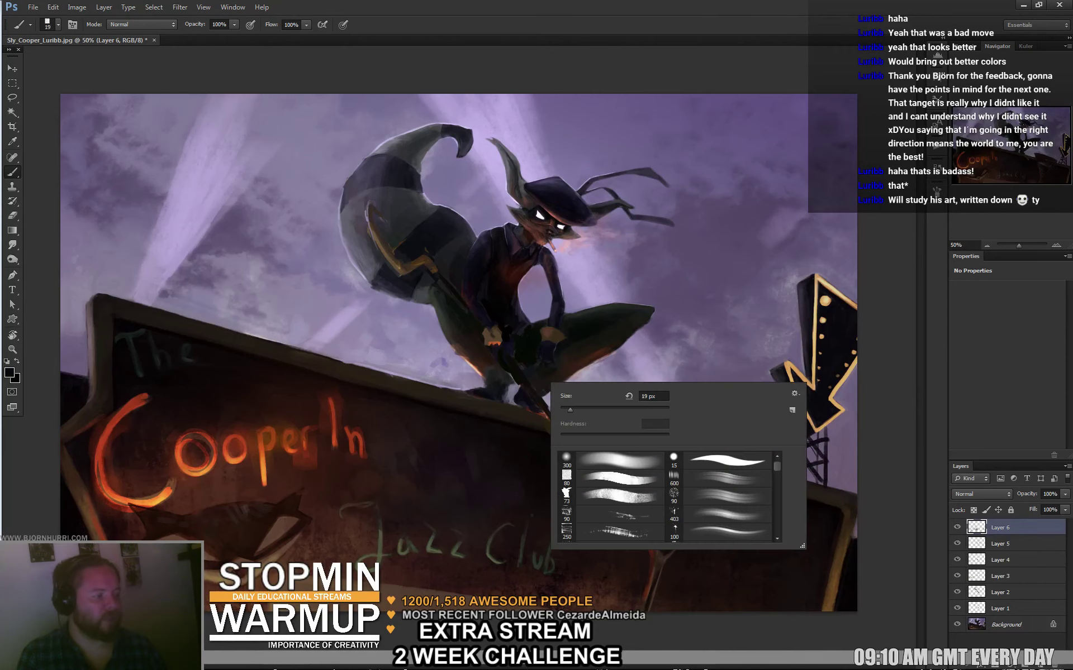
pyautogui.press('Return')
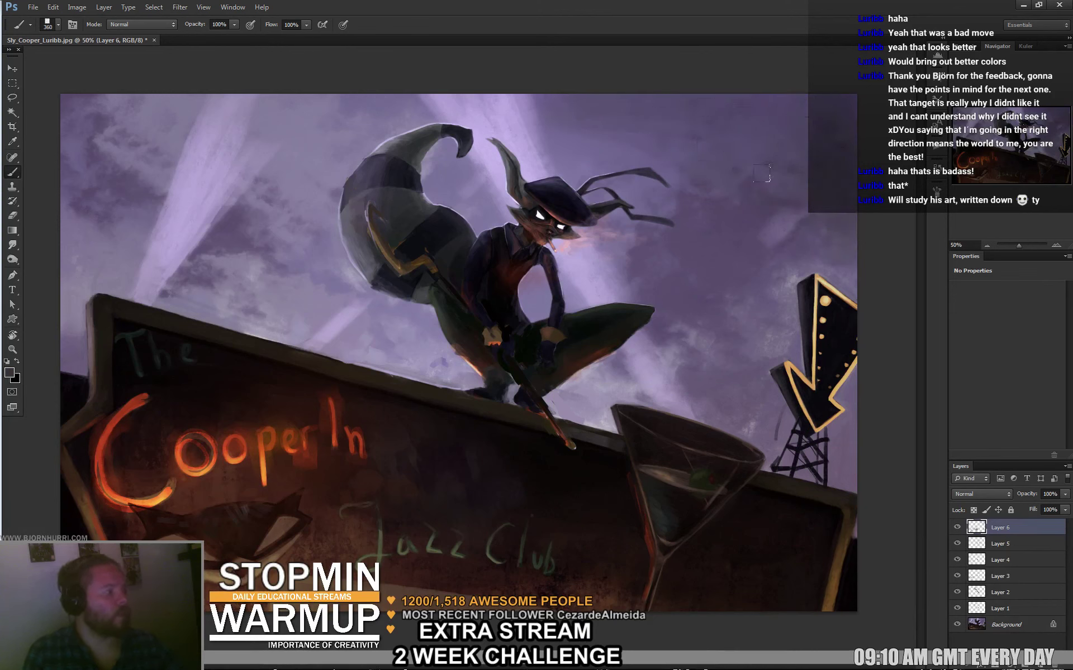
pyautogui.moveTo(653, 111); pyautogui.dragTo(403, 103)
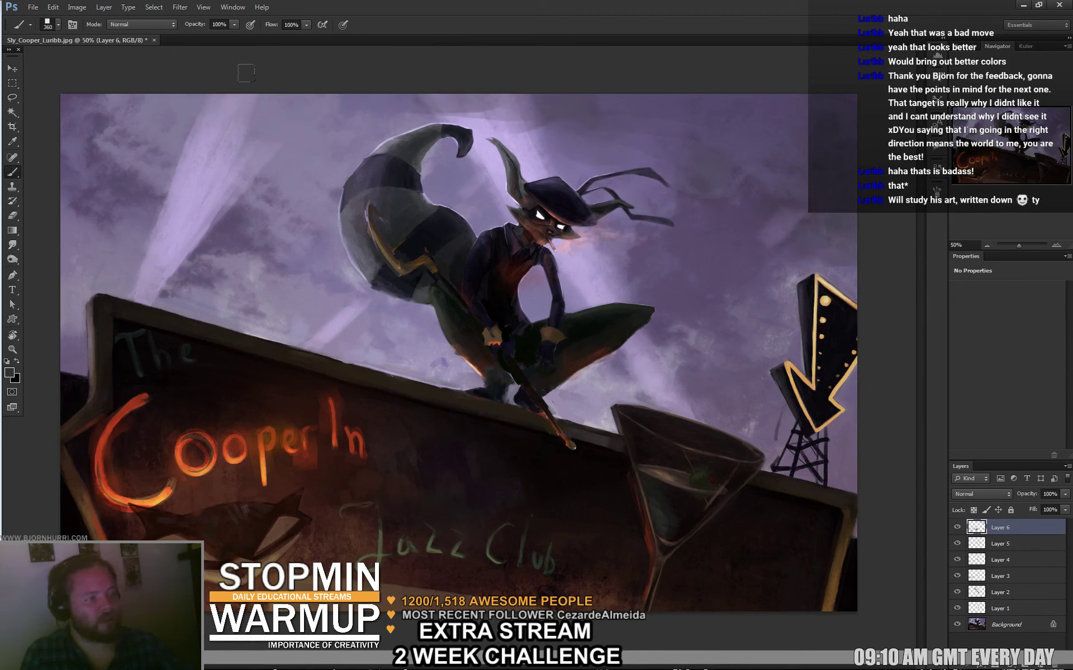
pyautogui.moveTo(98, 106)
pyautogui.mouseDown()
pyautogui.moveTo(117, 129)
pyautogui.moveTo(145, 123)
pyautogui.moveTo(121, 145)
pyautogui.mouseUp()
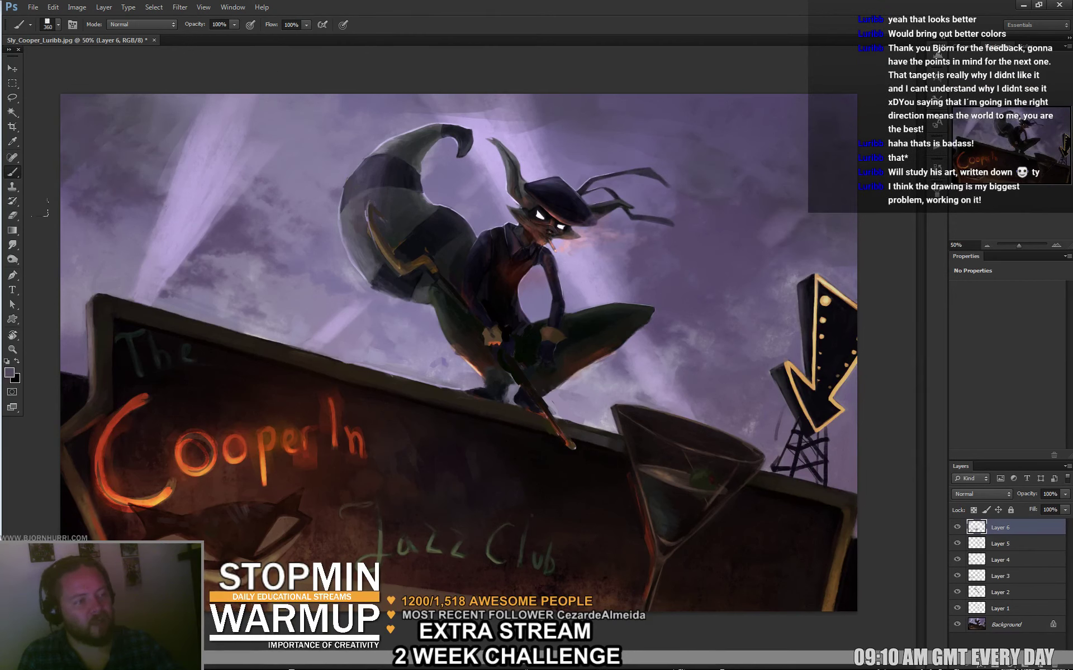
pyautogui.moveTo(118, 246)
pyautogui.mouseDown()
pyautogui.moveTo(154, 223)
pyautogui.moveTo(67, 279)
pyautogui.mouseUp()
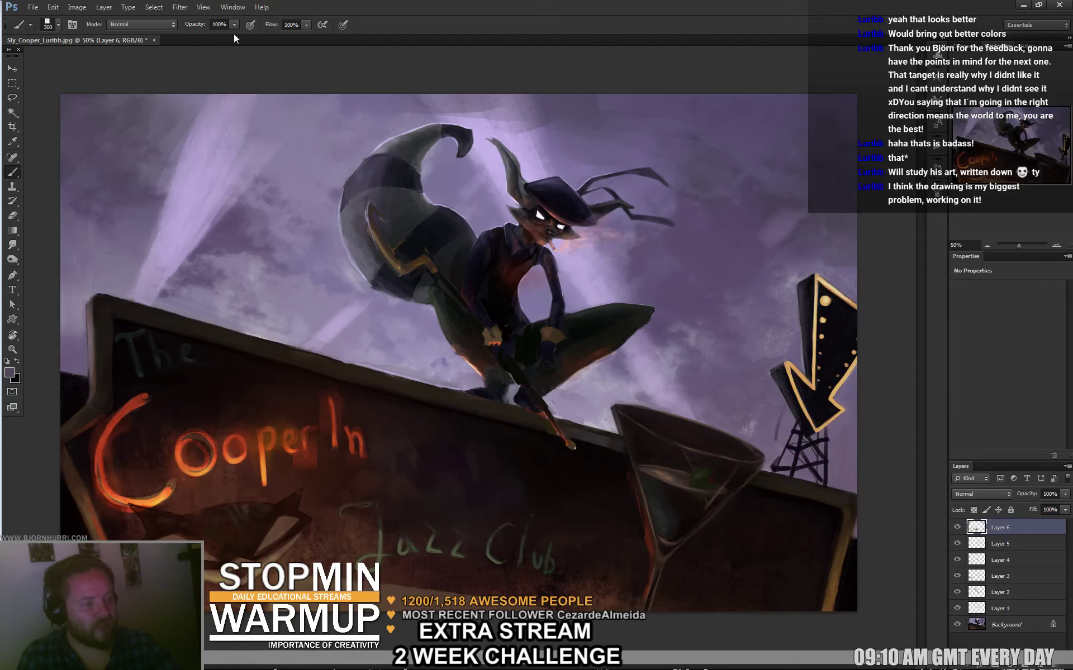
pyautogui.moveTo(321, 98)
pyautogui.mouseDown()
pyautogui.moveTo(254, 168)
pyautogui.moveTo(187, 101)
pyautogui.moveTo(227, 125)
pyautogui.mouseUp()
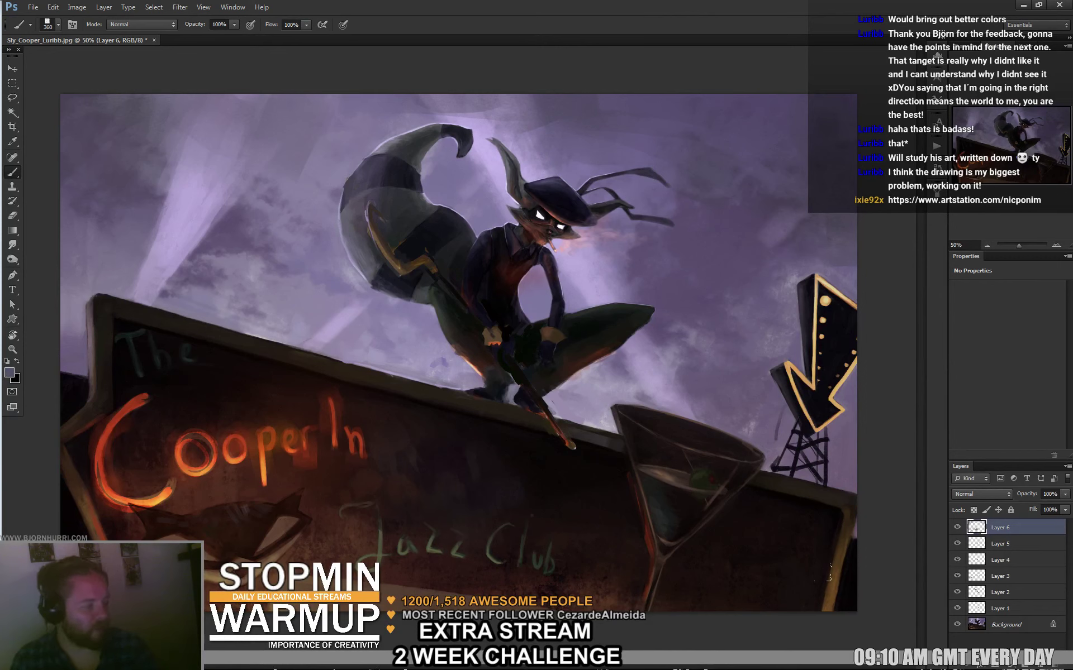
pyautogui.click(1016, 667)
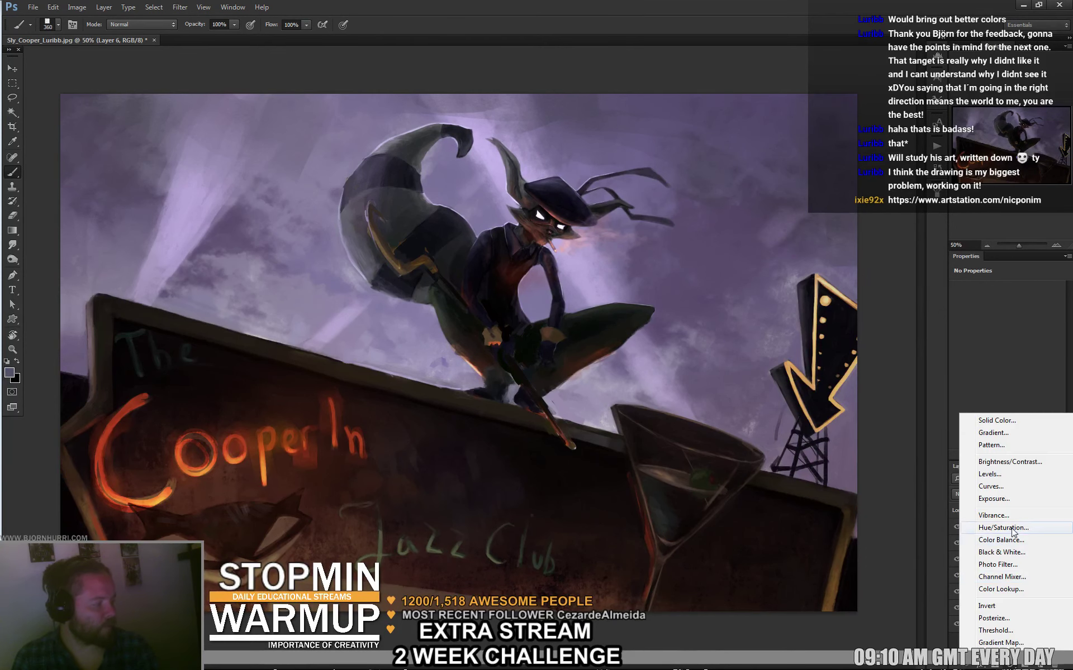